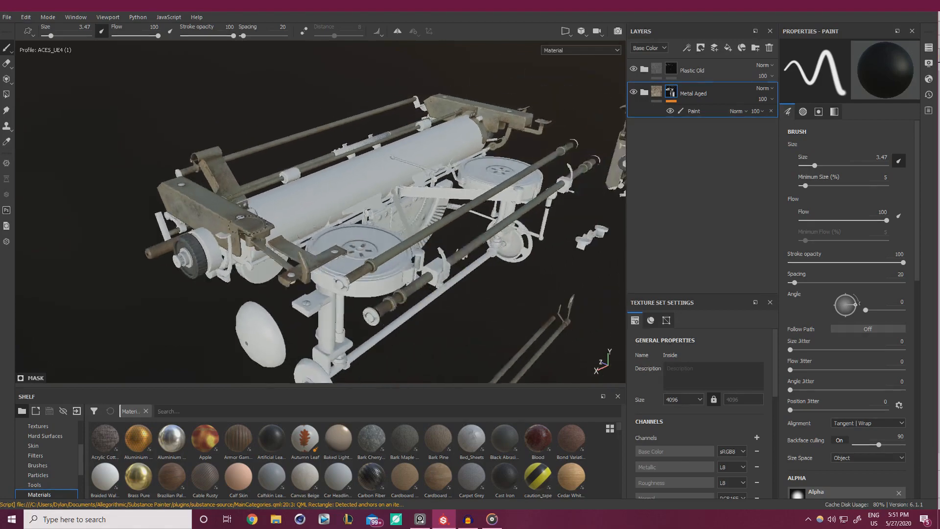
# Examine the typewriter carriage, rods and lower mechanism from several angles to check the Metal Aged material coverage.
pyautogui.keyDown('alt'); pyautogui.moveTo(286, 169); pyautogui.dragTo(297, 253); pyautogui.keyUp('alt')
pyautogui.scroll(3, 320, 211)
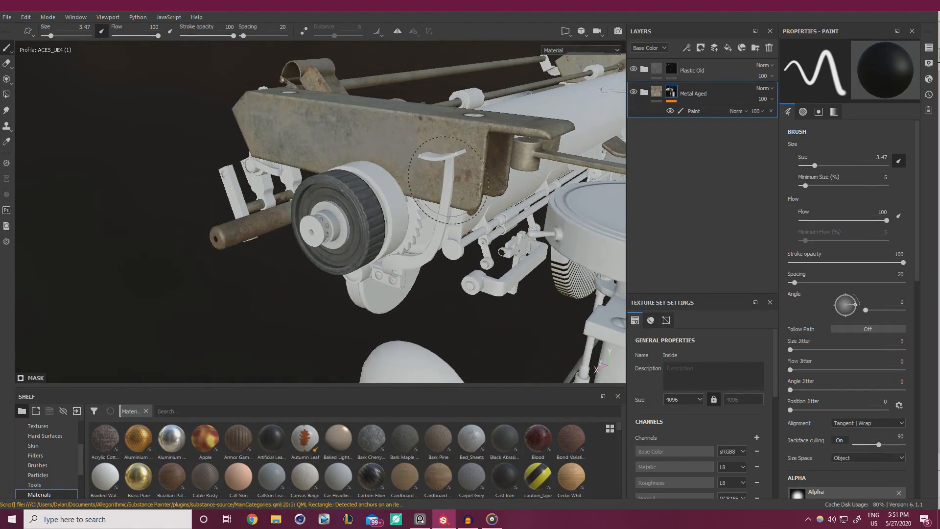
pyautogui.moveTo(348, 277)
pyautogui.keyDown('alt'); pyautogui.mouseDown()
pyautogui.moveTo(390, 249)
pyautogui.moveTo(412, 257)
pyautogui.moveTo(508, 239)
pyautogui.mouseUp(); pyautogui.keyUp('alt')
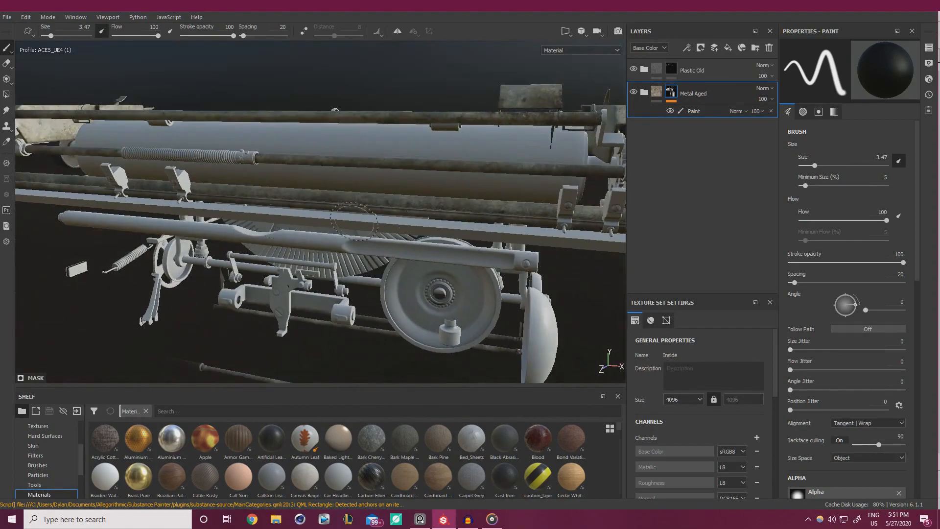
pyautogui.moveTo(354, 223)
pyautogui.keyDown('alt'); pyautogui.mouseDown()
pyautogui.moveTo(269, 197)
pyautogui.moveTo(300, 180)
pyautogui.mouseUp(); pyautogui.keyUp('alt')
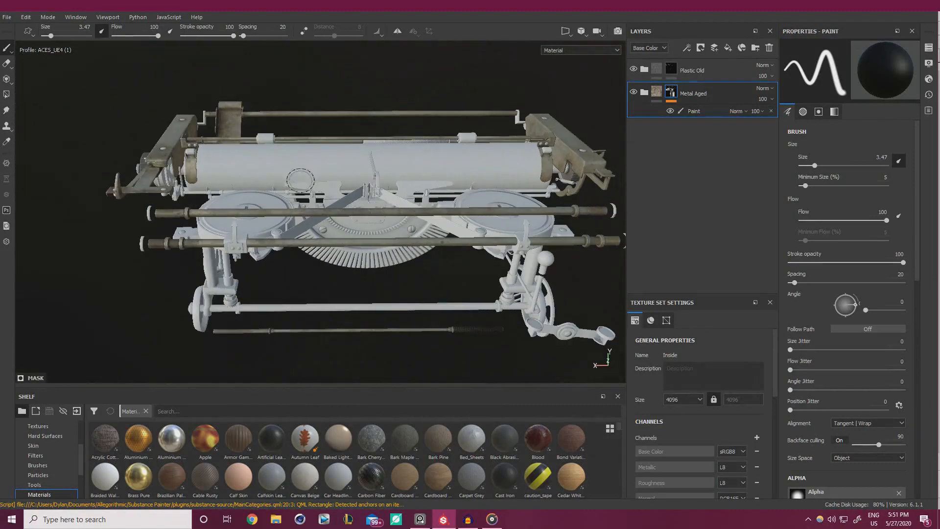
pyautogui.press('[')
pyautogui.press('[')
pyautogui.keyDown('alt'); pyautogui.moveTo(238, 174); pyautogui.dragTo(311, 180, button='middle'); pyautogui.keyUp('alt')
pyautogui.keyDown('alt'); pyautogui.moveTo(311, 180); pyautogui.dragTo(294, 206); pyautogui.keyUp('alt')
pyautogui.scroll(3, 274, 191)
pyautogui.keyDown('alt'); pyautogui.moveTo(195, 181); pyautogui.dragTo(274, 203, button='middle'); pyautogui.keyUp('alt')
pyautogui.moveTo(273, 203)
pyautogui.keyDown('alt'); pyautogui.mouseDown()
pyautogui.moveTo(332, 234)
pyautogui.moveTo(426, 189)
pyautogui.mouseUp(); pyautogui.keyUp('alt')
pyautogui.scroll(2, 306, 216)
pyautogui.moveTo(288, 177)
pyautogui.keyDown('alt'); pyautogui.mouseDown()
pyautogui.moveTo(292, 199)
pyautogui.moveTo(264, 194)
pyautogui.mouseUp(); pyautogui.keyUp('alt')
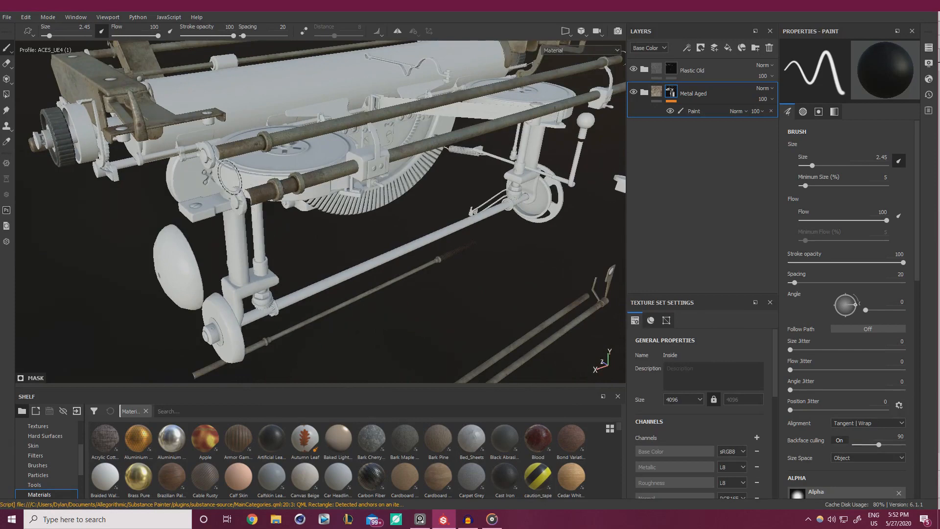
pyautogui.moveTo(493, 215)
pyautogui.keyDown('alt'); pyautogui.mouseDown()
pyautogui.moveTo(397, 161)
pyautogui.moveTo(330, 170)
pyautogui.mouseUp(); pyautogui.keyUp('alt')
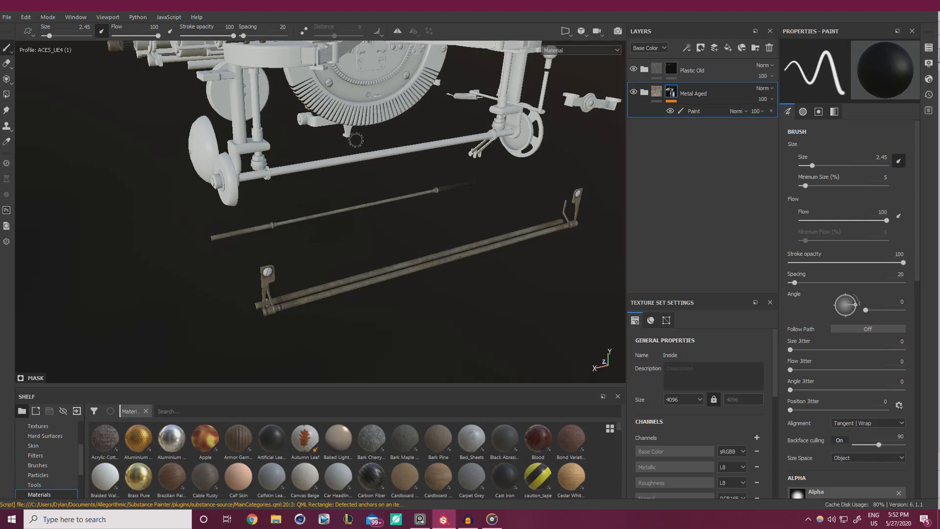
pyautogui.moveTo(356, 140)
pyautogui.keyDown('alt'); pyautogui.mouseDown()
pyautogui.moveTo(370, 176)
pyautogui.moveTo(375, 255)
pyautogui.moveTo(229, 224)
pyautogui.mouseUp(); pyautogui.keyUp('alt')
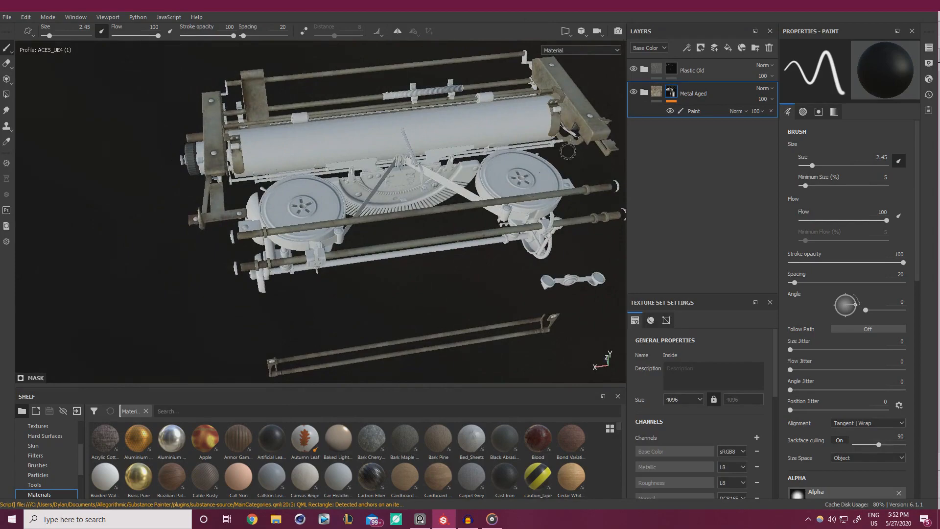
# Expand the Metal Aged folder and select the paint effect in the Bump Variation layer's mask.
pyautogui.click(644, 92)
pyautogui.moveTo(269, 198)
pyautogui.keyDown('alt'); pyautogui.mouseDown()
pyautogui.moveTo(384, 233)
pyautogui.moveTo(405, 210)
pyautogui.moveTo(335, 243)
pyautogui.moveTo(349, 229)
pyautogui.mouseUp(); pyautogui.keyUp('alt')
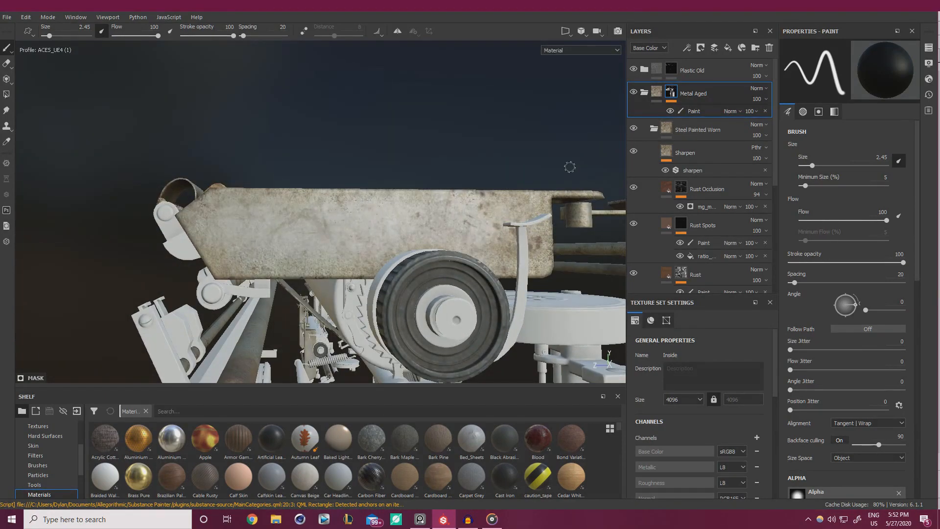
pyautogui.scroll(-3, 718, 216)
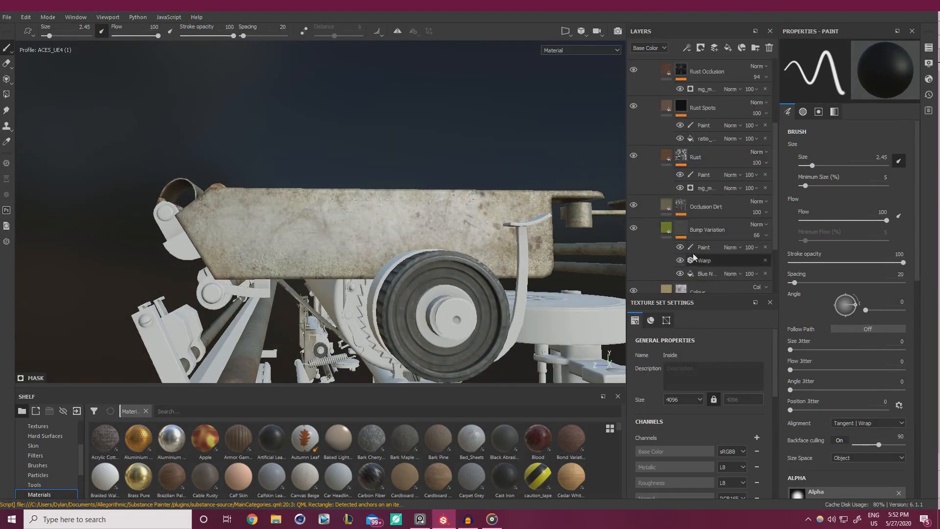
pyautogui.click(701, 248)
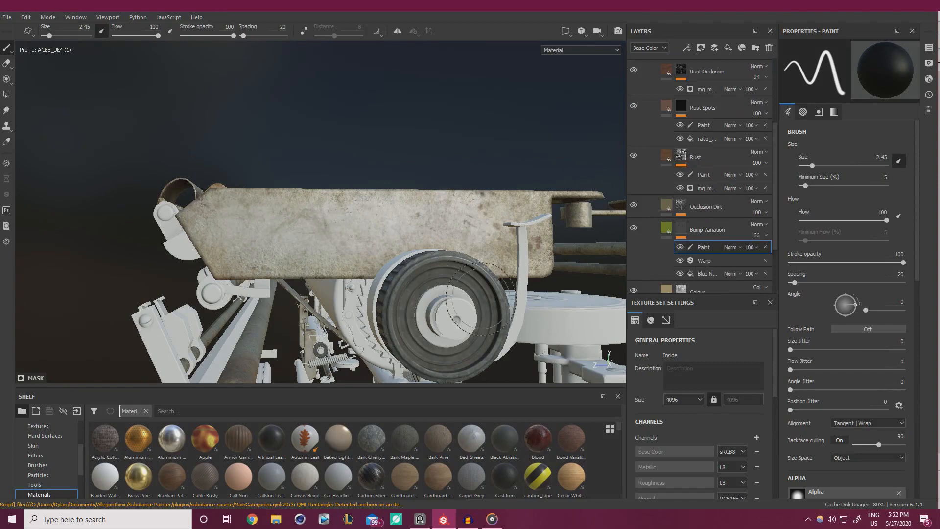
# Search the shelf's brushes for "mold" and choose the Mold brush.
pyautogui.click(39, 465)
pyautogui.click(174, 412)
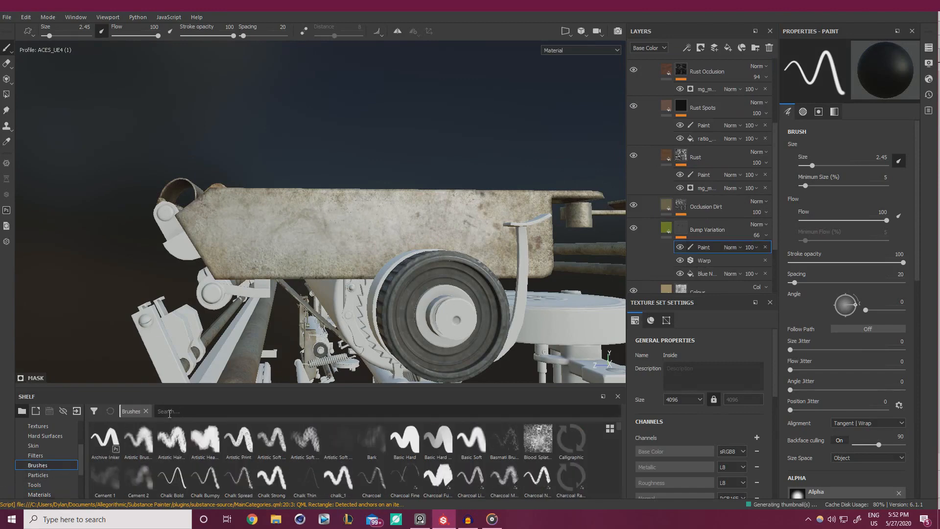
pyautogui.write('mold')
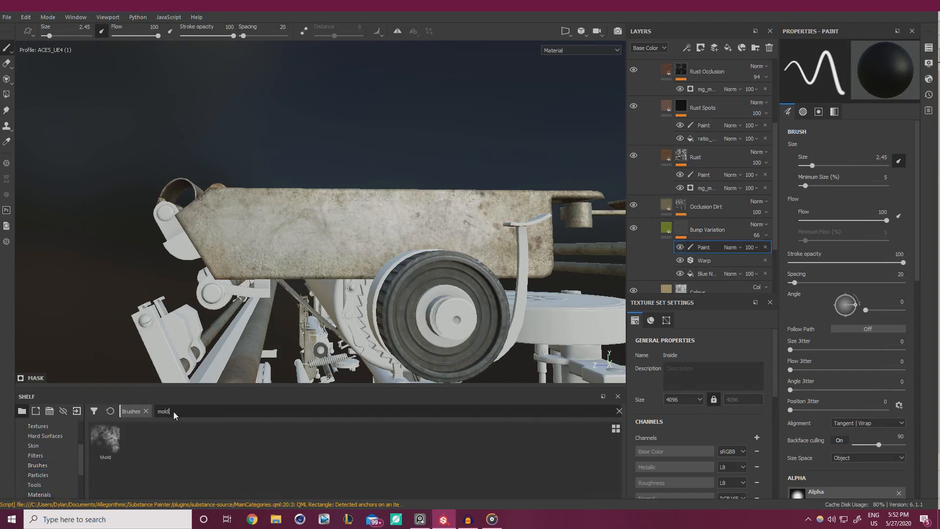
pyautogui.click(105, 441)
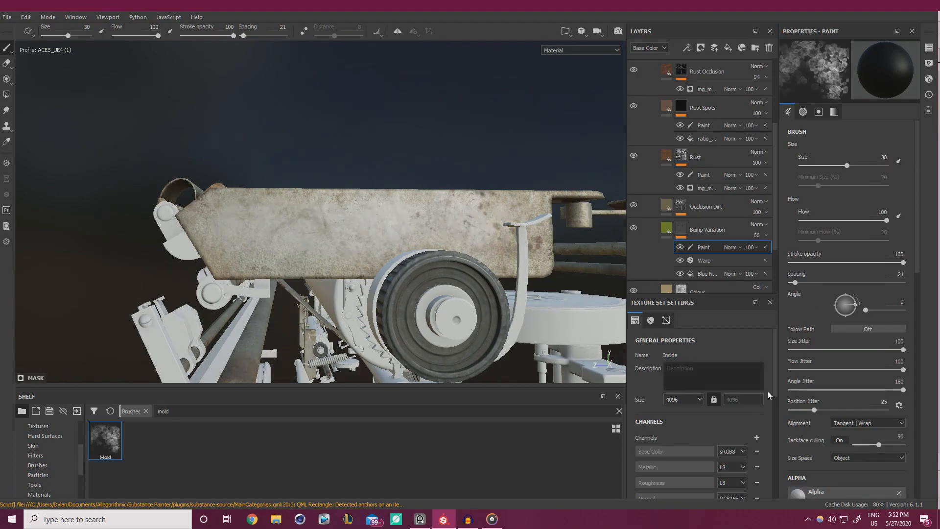
# Paint the Bump Variation mask on the carriage's side plate with grayscale 0.1227 and brush size 2.53, checking it from several angles.
pyautogui.scroll(-5, 851, 413)
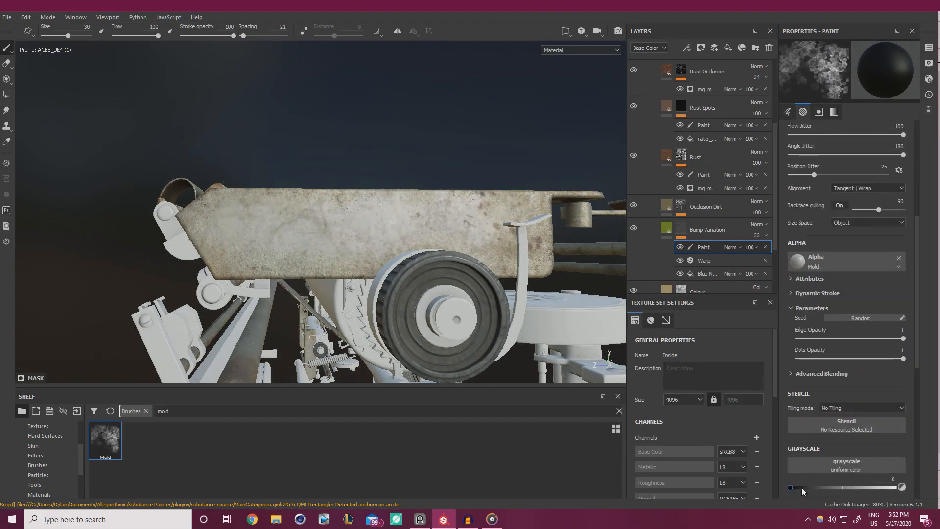
pyautogui.click(801, 488)
pyautogui.keyDown('ctrl'); pyautogui.moveTo(313, 227); pyautogui.dragTo(260, 236, button='right'); pyautogui.keyUp('ctrl')
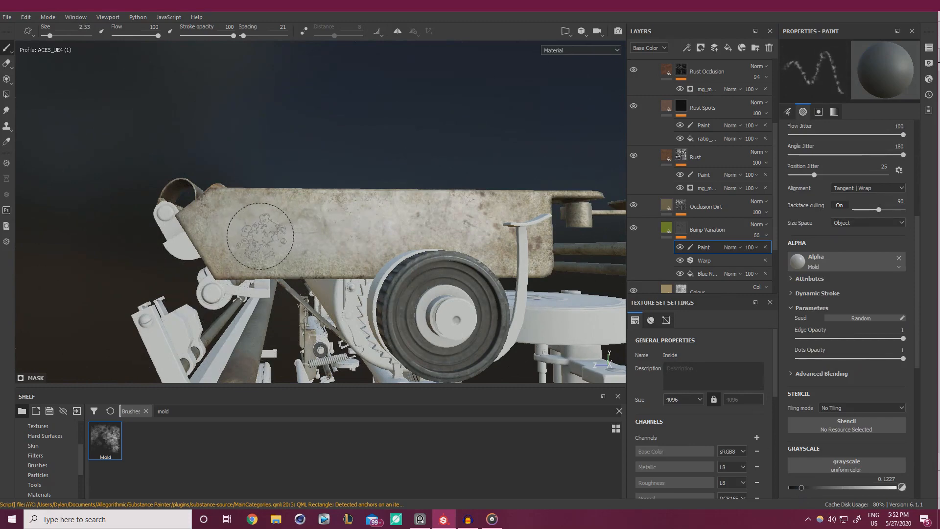
pyautogui.moveTo(260, 236)
pyautogui.mouseDown()
pyautogui.moveTo(264, 248)
pyautogui.moveTo(247, 261)
pyautogui.moveTo(267, 261)
pyautogui.mouseUp()
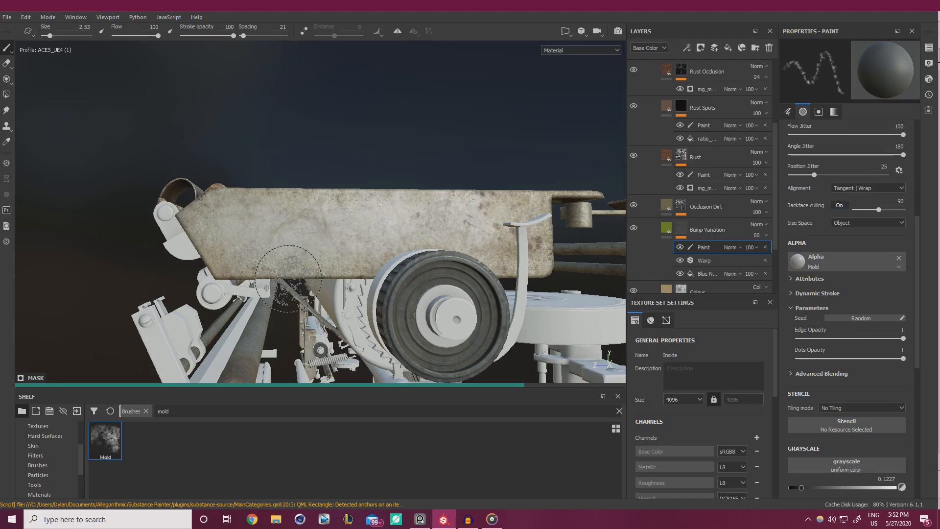
pyautogui.moveTo(288, 278); pyautogui.dragTo(260, 273)
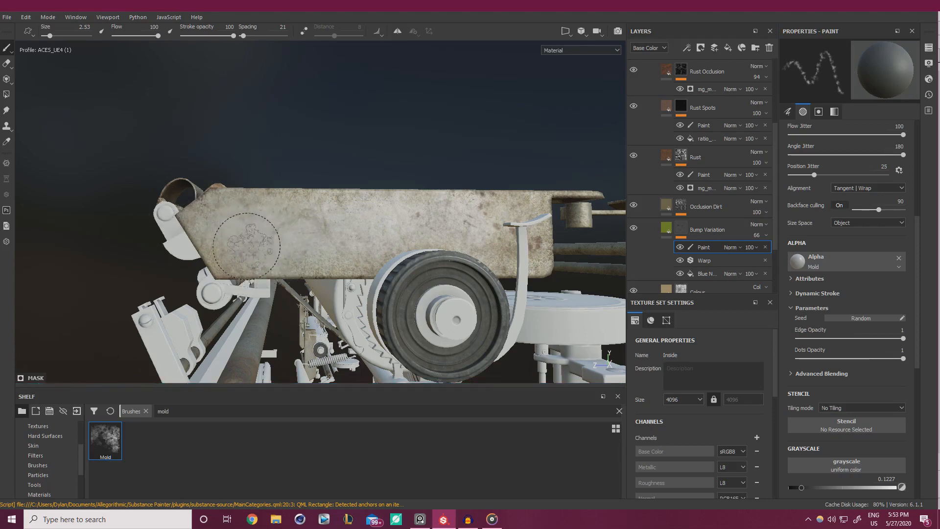
pyautogui.moveTo(289, 235)
pyautogui.keyDown('alt'); pyautogui.mouseDown()
pyautogui.moveTo(308, 253)
pyautogui.moveTo(487, 216)
pyautogui.mouseUp(); pyautogui.keyUp('alt')
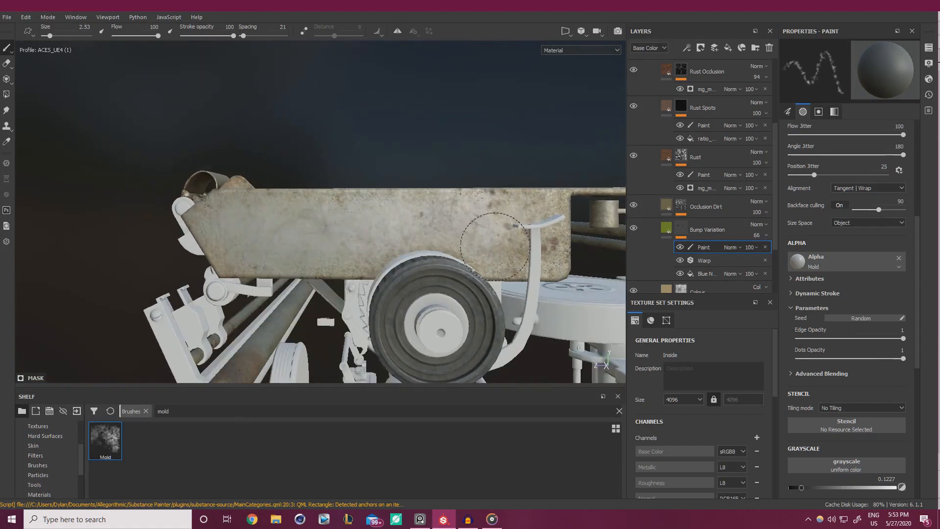
pyautogui.keyDown('alt'); pyautogui.moveTo(267, 222); pyautogui.dragTo(668, 178); pyautogui.keyUp('alt')
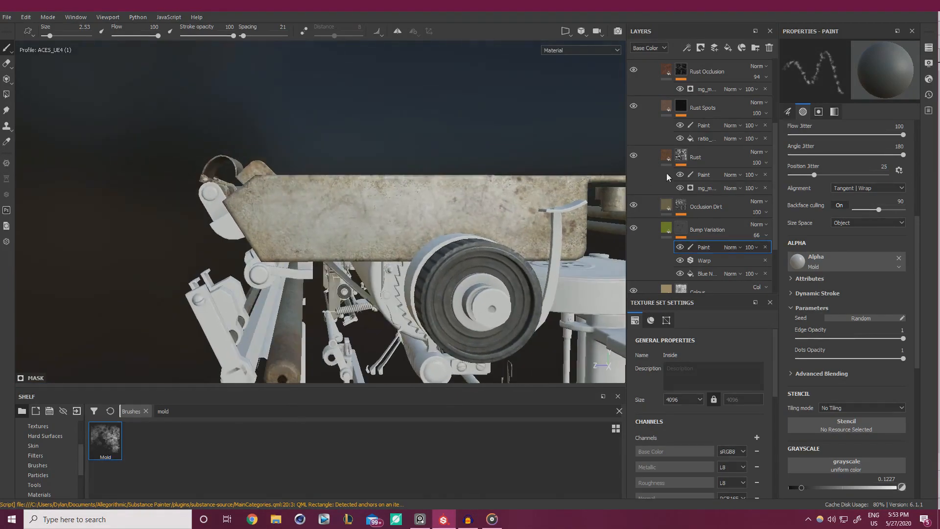
pyautogui.keyDown('alt'); pyautogui.moveTo(433, 228); pyautogui.dragTo(412, 224); pyautogui.keyUp('alt')
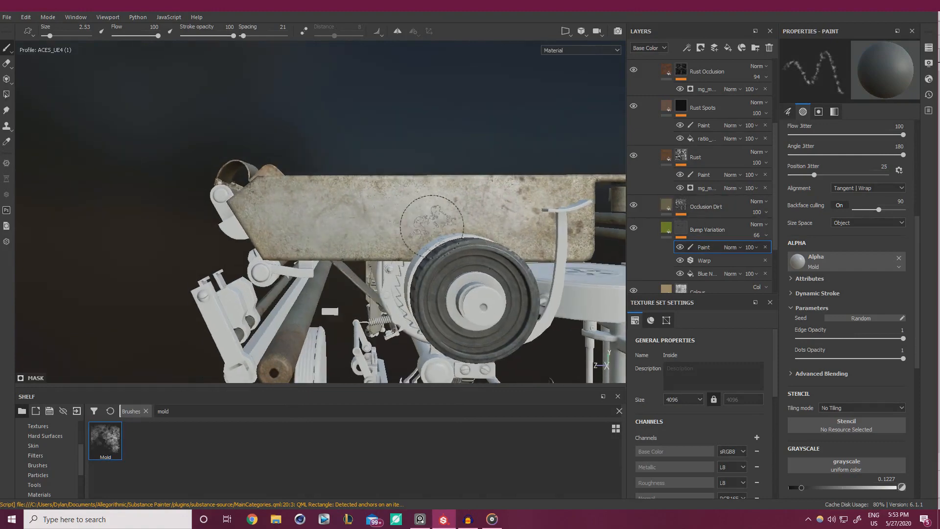
# Add a paint effect above the dirt generator in the Occlusion Dirt mask and set the brush grayscale to 0.
pyautogui.click(701, 211)
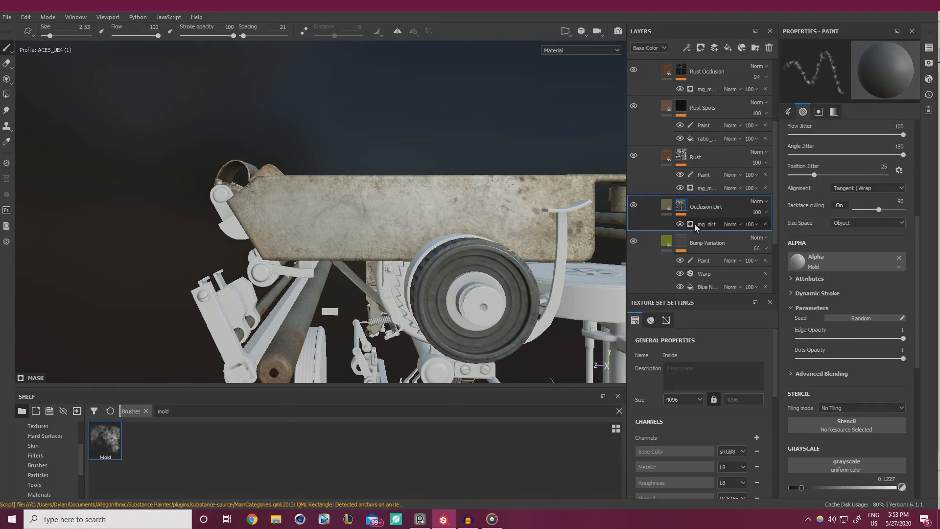
pyautogui.click(695, 225)
pyautogui.rightClick(702, 225)
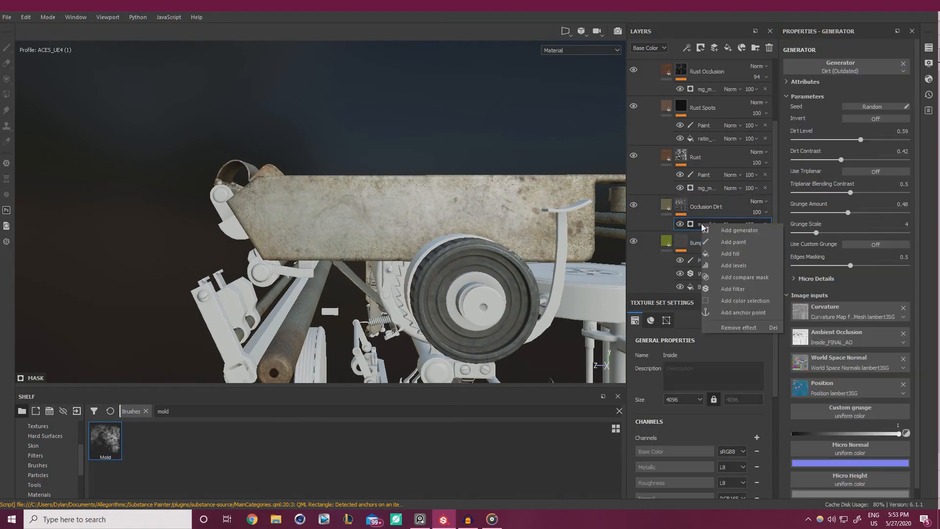
pyautogui.click(735, 242)
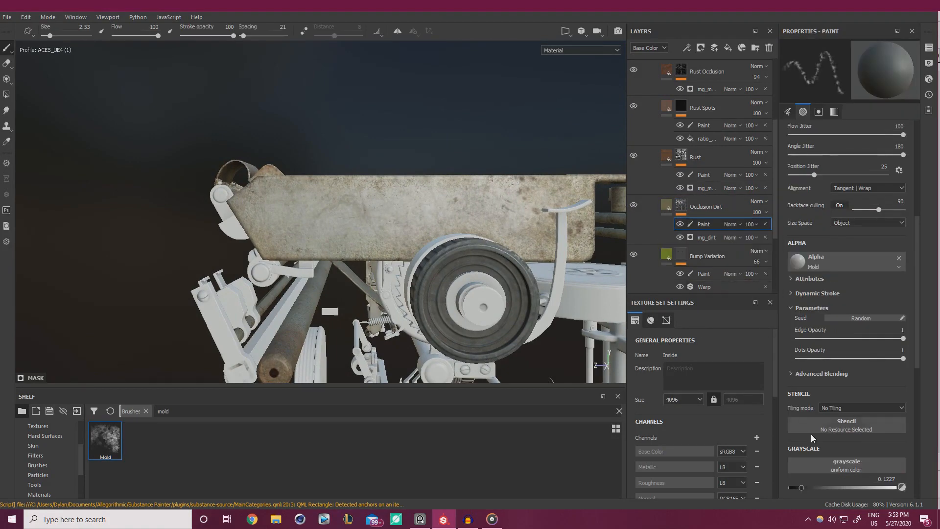
pyautogui.moveTo(801, 486); pyautogui.dragTo(788, 487)
pyautogui.scroll(2, 362, 220)
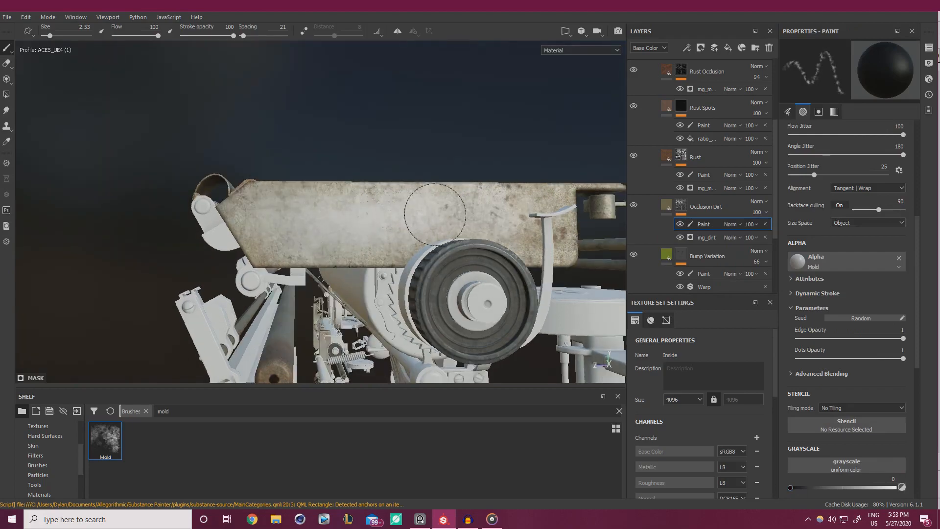
pyautogui.moveTo(433, 215)
pyautogui.keyDown('alt'); pyautogui.mouseDown()
pyautogui.moveTo(463, 234)
pyautogui.moveTo(507, 225)
pyautogui.moveTo(383, 231)
pyautogui.mouseUp(); pyautogui.keyUp('alt')
pyautogui.moveTo(471, 233)
pyautogui.keyDown('alt'); pyautogui.mouseDown()
pyautogui.moveTo(383, 225)
pyautogui.moveTo(386, 215)
pyautogui.moveTo(372, 208)
pyautogui.moveTo(431, 233)
pyautogui.moveTo(548, 228)
pyautogui.moveTo(454, 235)
pyautogui.moveTo(487, 243)
pyautogui.mouseUp(); pyautogui.keyUp('alt')
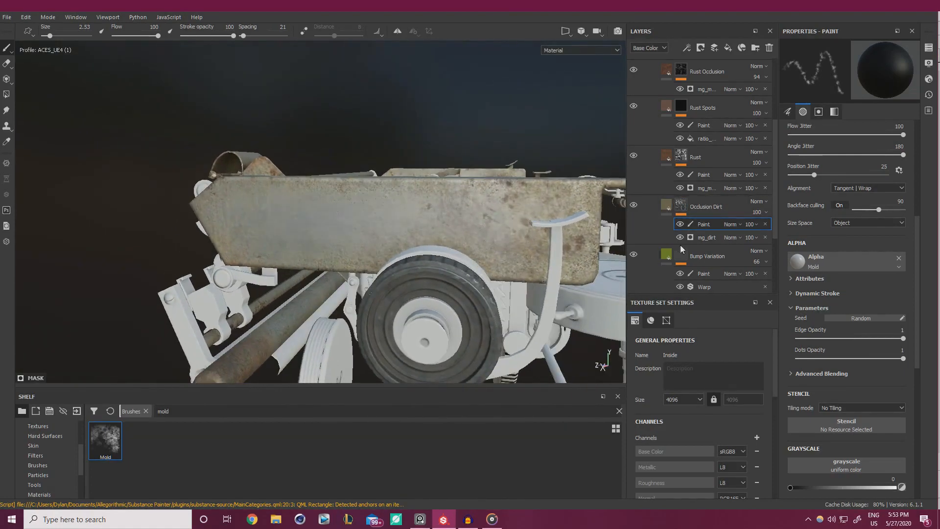
# Return to the Bump Variation paint effect and inspect the side plate's surface under different light angles.
pyautogui.click(705, 274)
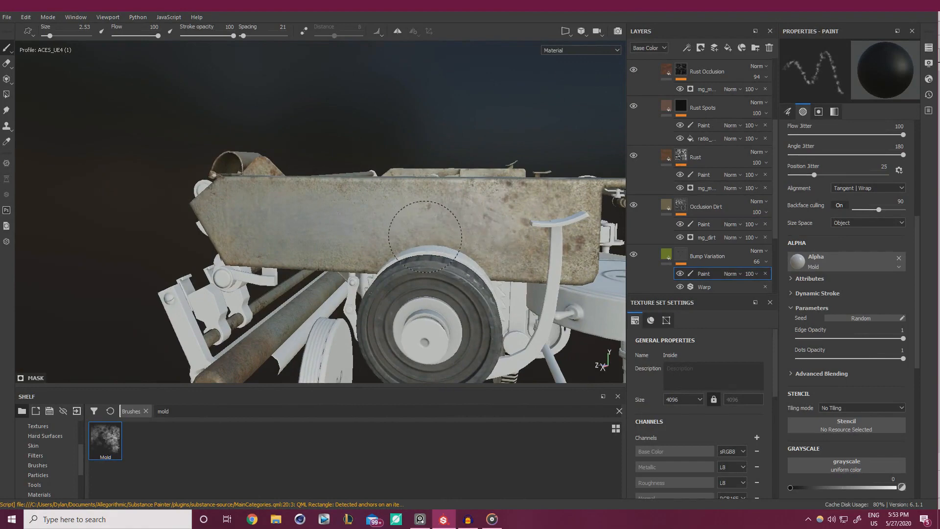
pyautogui.moveTo(425, 237)
pyautogui.keyDown('alt'); pyautogui.mouseDown()
pyautogui.moveTo(374, 247)
pyautogui.moveTo(383, 230)
pyautogui.mouseUp(); pyautogui.keyUp('alt')
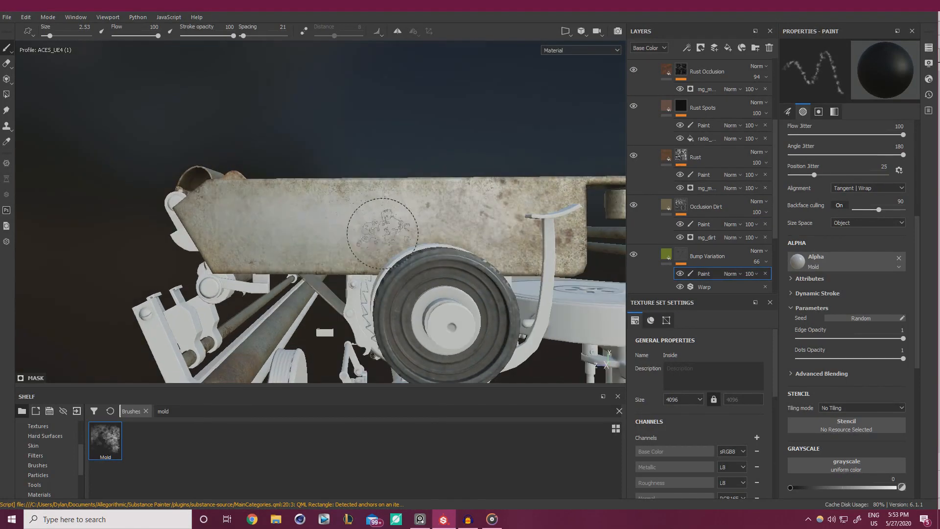
pyautogui.moveTo(342, 259)
pyautogui.keyDown('alt'); pyautogui.mouseDown()
pyautogui.moveTo(367, 228)
pyautogui.moveTo(210, 237)
pyautogui.mouseUp(); pyautogui.keyUp('alt')
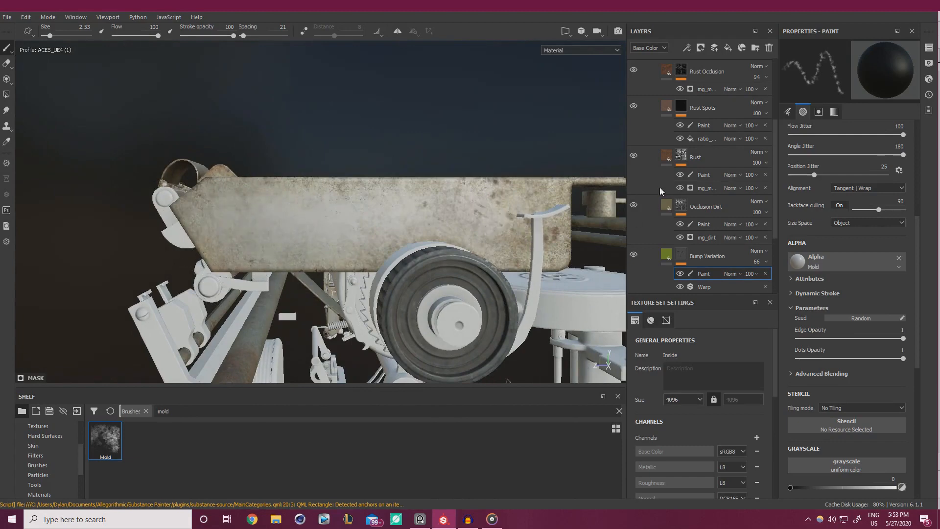
# Work the Mold brush into the Rust layer's mask on the side plate, raising the grayscale to 0.5091 and 0.8.
pyautogui.click(705, 177)
pyautogui.click(816, 488)
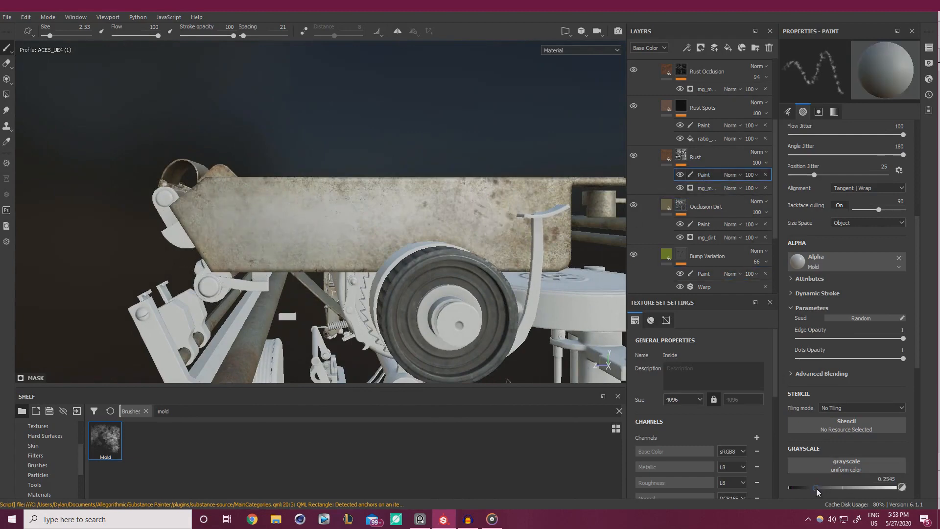
pyautogui.click(843, 488)
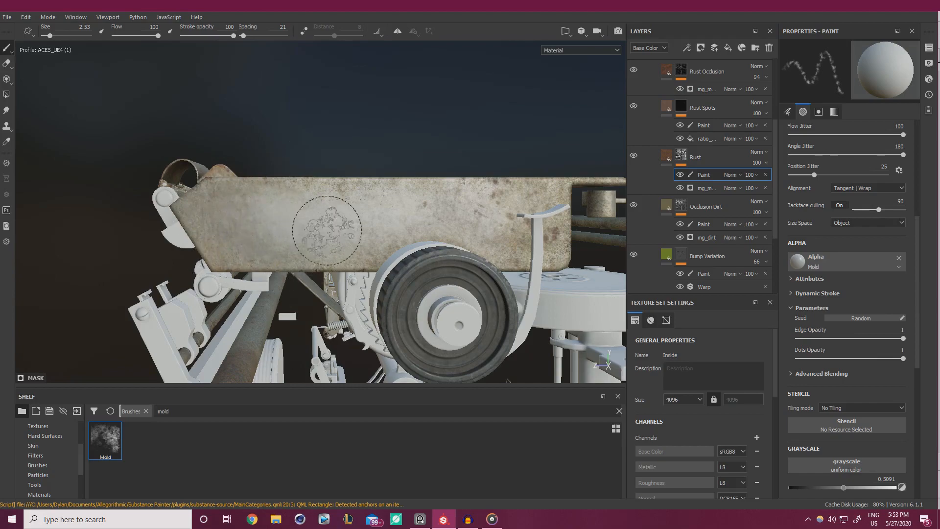
pyautogui.moveTo(329, 225)
pyautogui.keyDown('alt'); pyautogui.mouseDown()
pyautogui.moveTo(218, 216)
pyautogui.moveTo(306, 237)
pyautogui.moveTo(341, 231)
pyautogui.mouseUp(); pyautogui.keyUp('alt')
pyautogui.click(875, 488)
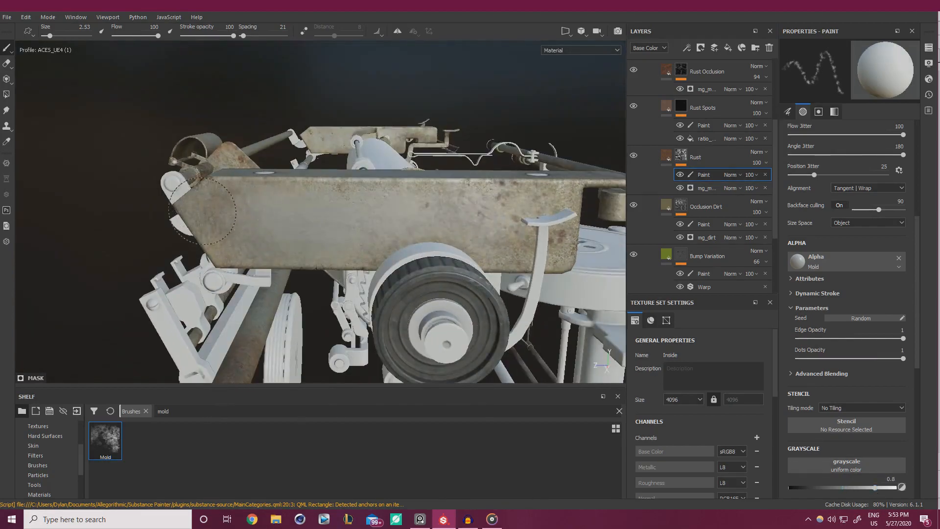
pyautogui.keyDown('alt'); pyautogui.moveTo(379, 223); pyautogui.dragTo(336, 195); pyautogui.keyUp('alt')
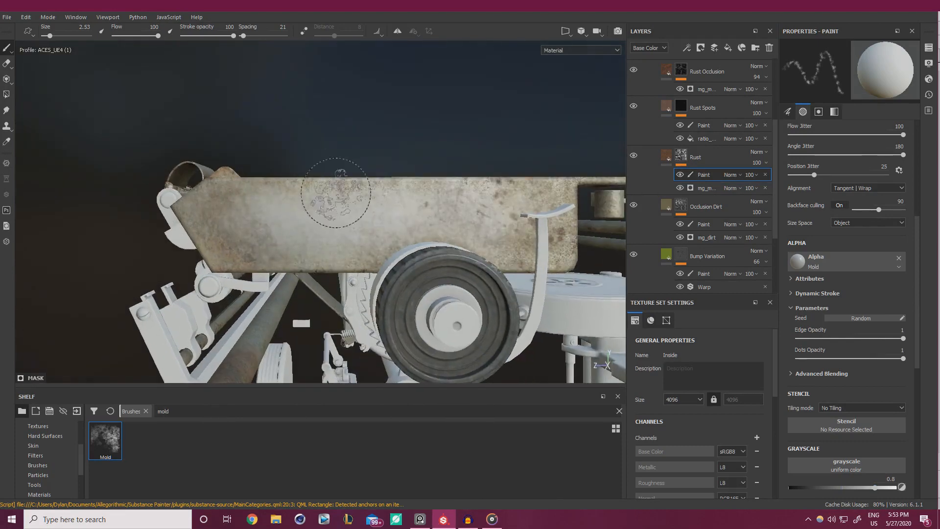
# Refine the side plate's rust mask using grayscale values 0.2682, 0.4273 and 0.5545, checking the plate from new angles.
pyautogui.moveTo(826, 488); pyautogui.dragTo(801, 488)
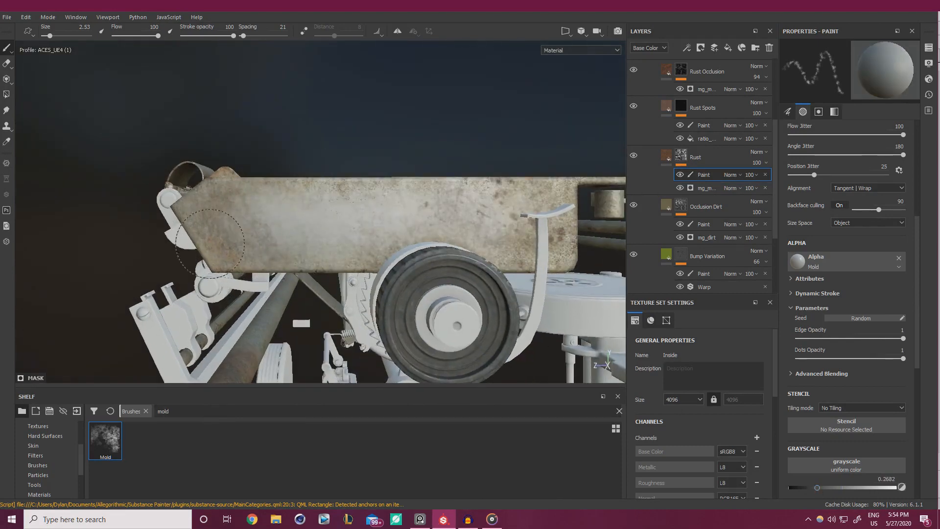
pyautogui.keyDown('alt'); pyautogui.moveTo(335, 242); pyautogui.dragTo(362, 270); pyautogui.keyUp('alt')
pyautogui.click(834, 488)
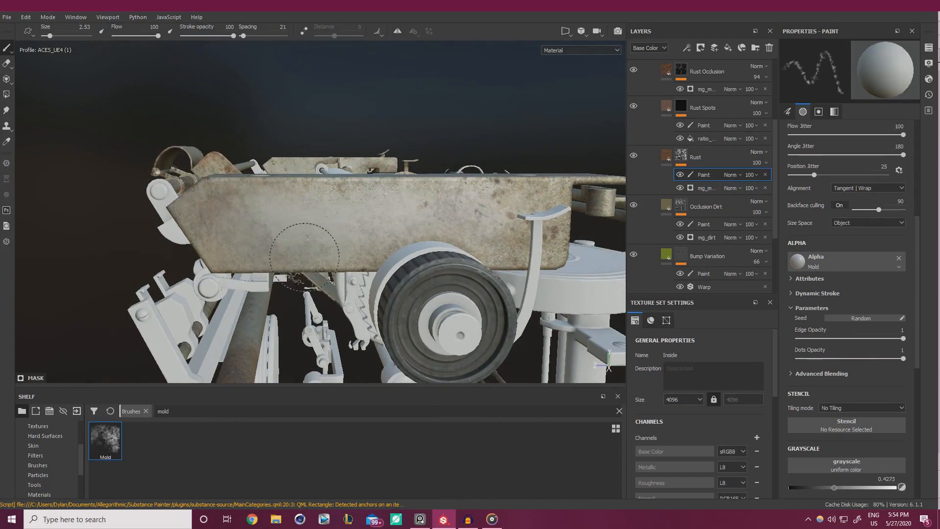
pyautogui.moveTo(305, 258)
pyautogui.keyDown('alt'); pyautogui.mouseDown()
pyautogui.moveTo(277, 238)
pyautogui.moveTo(308, 267)
pyautogui.mouseUp(); pyautogui.keyUp('alt')
pyautogui.click(848, 488)
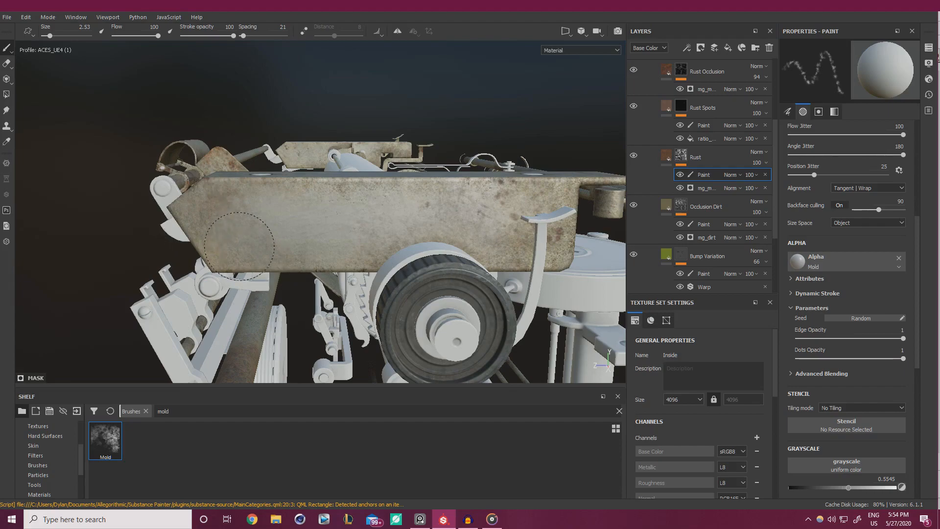
pyautogui.moveTo(243, 260)
pyautogui.keyDown('alt'); pyautogui.mouseDown()
pyautogui.moveTo(192, 176)
pyautogui.moveTo(237, 209)
pyautogui.moveTo(216, 181)
pyautogui.moveTo(171, 174)
pyautogui.mouseUp(); pyautogui.keyUp('alt')
pyautogui.keyDown('alt'); pyautogui.moveTo(495, 328); pyautogui.dragTo(478, 303); pyautogui.keyUp('alt')
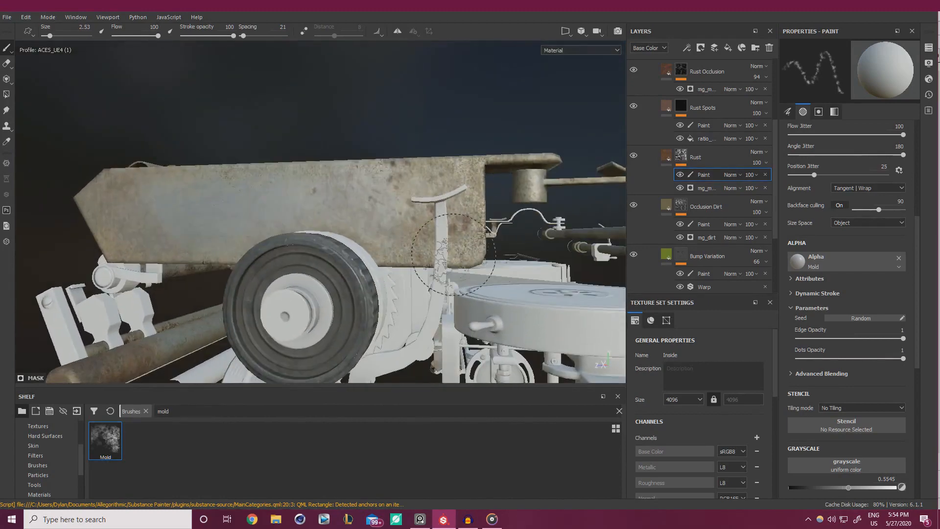
# Work the Mold brush into the Bump Variation and Occlusion Dirt masks on the side plate at grayscale 0.
pyautogui.moveTo(467, 215)
pyautogui.keyDown('alt'); pyautogui.mouseDown()
pyautogui.moveTo(471, 293)
pyautogui.moveTo(455, 286)
pyautogui.mouseUp(); pyautogui.keyUp('alt')
pyautogui.scroll(2, 465, 294)
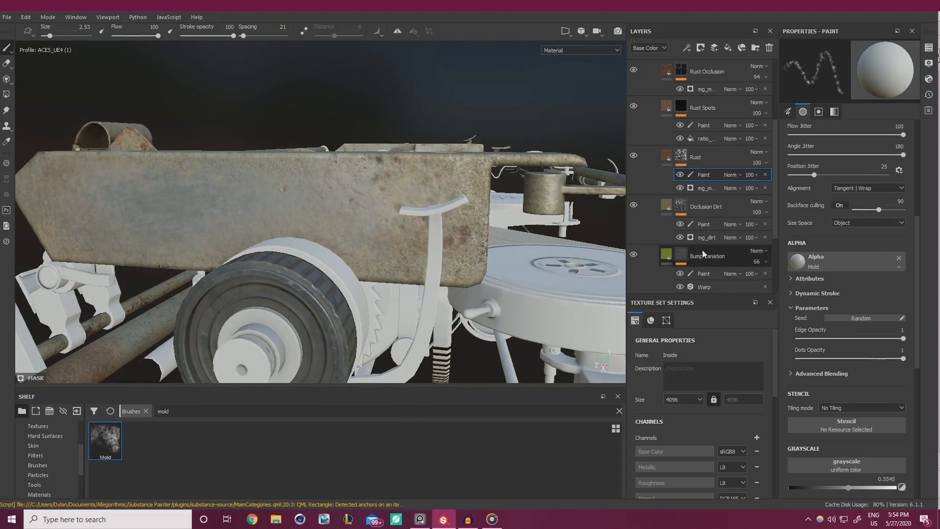
pyautogui.click(704, 274)
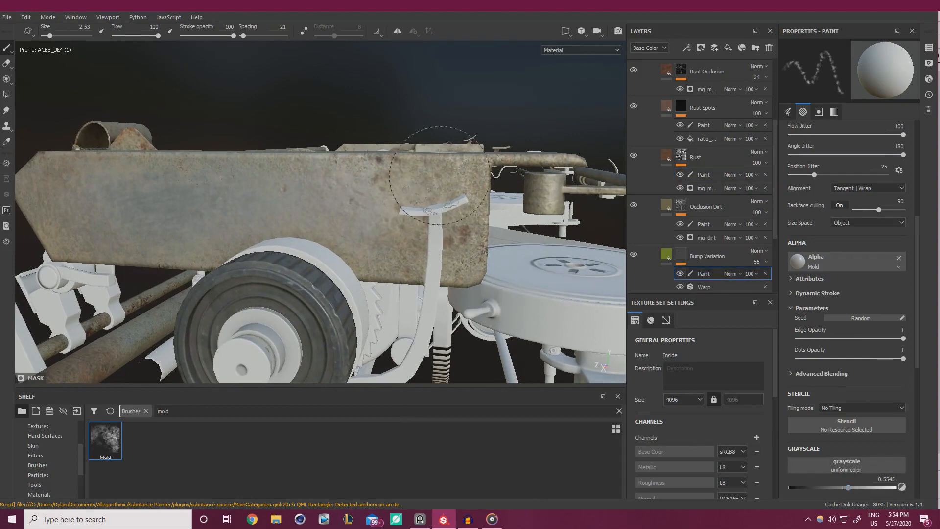
pyautogui.keyDown('alt'); pyautogui.moveTo(462, 193); pyautogui.dragTo(431, 198); pyautogui.keyUp('alt')
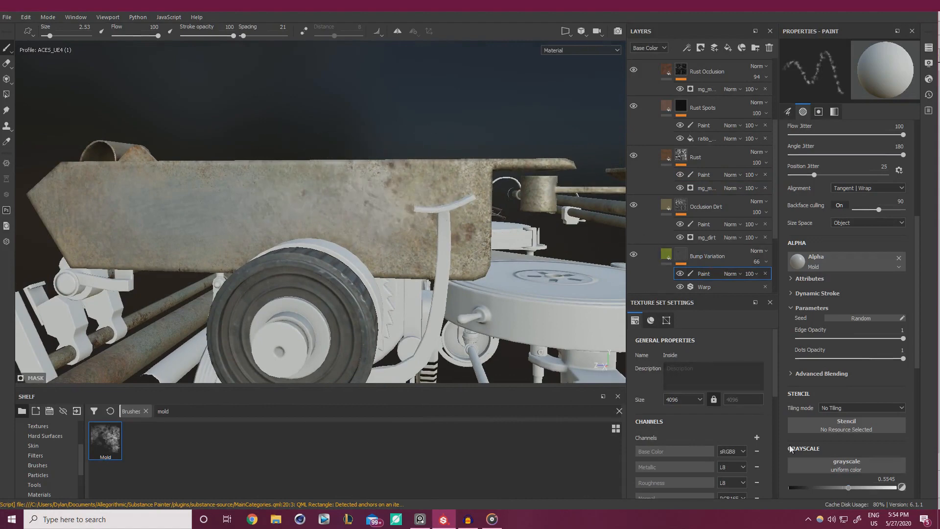
pyautogui.moveTo(805, 488); pyautogui.dragTo(789, 487)
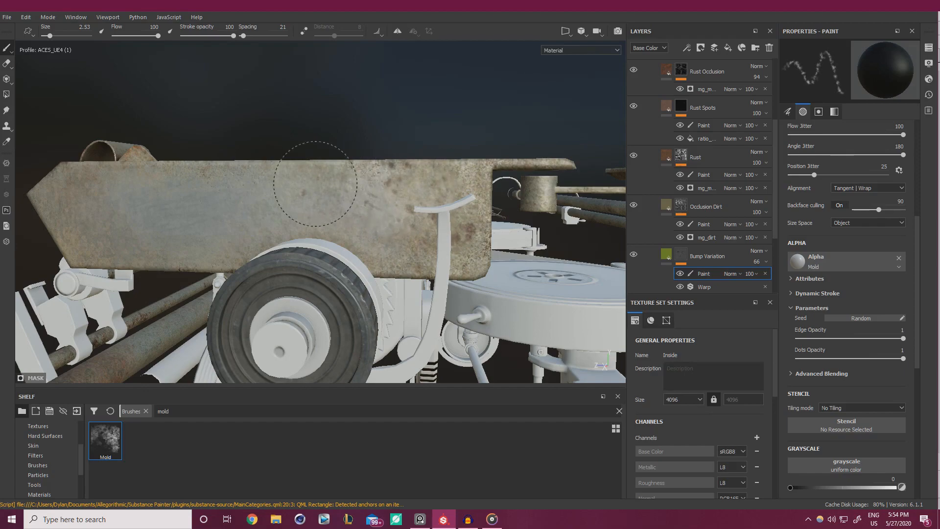
pyautogui.click(705, 223)
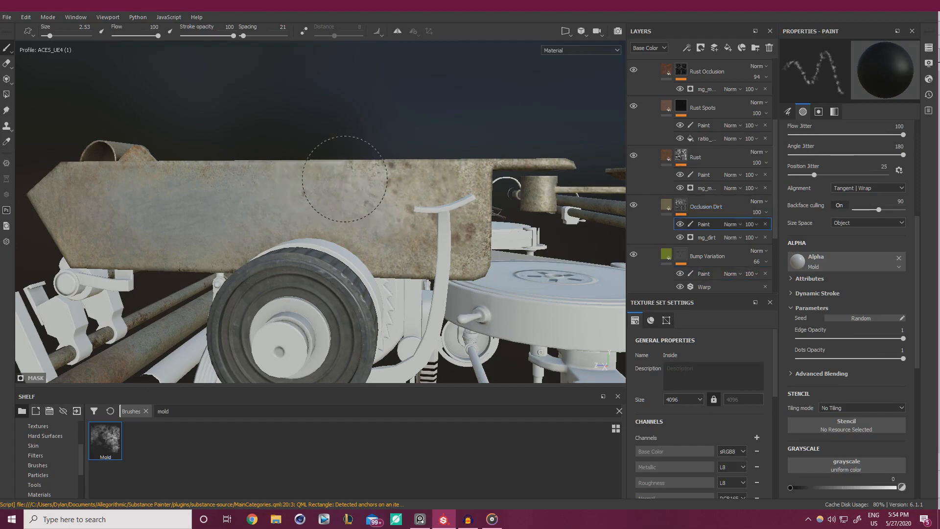
pyautogui.keyDown('alt'); pyautogui.moveTo(344, 178); pyautogui.dragTo(572, 235); pyautogui.keyUp('alt')
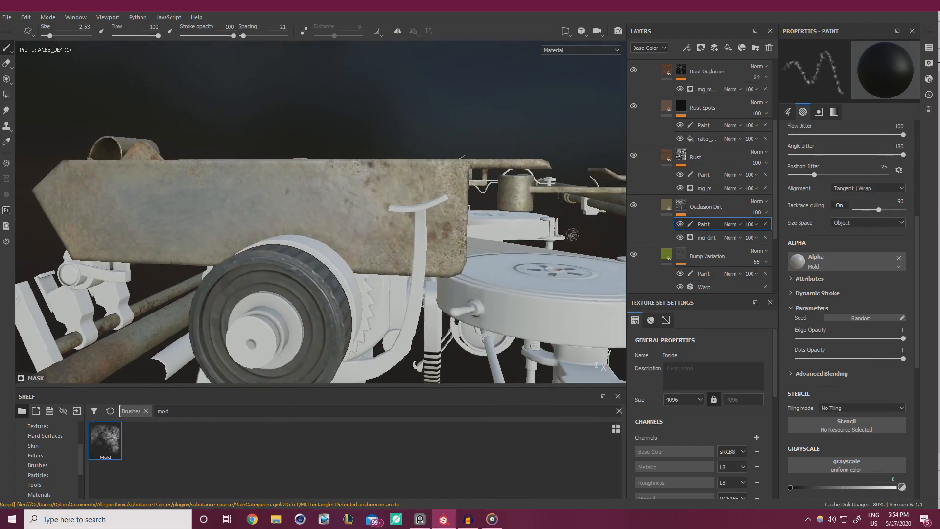
# Paint the Rust layer's mask on the side plate using grayscale values 0.35 and 0.5636.
pyautogui.click(703, 174)
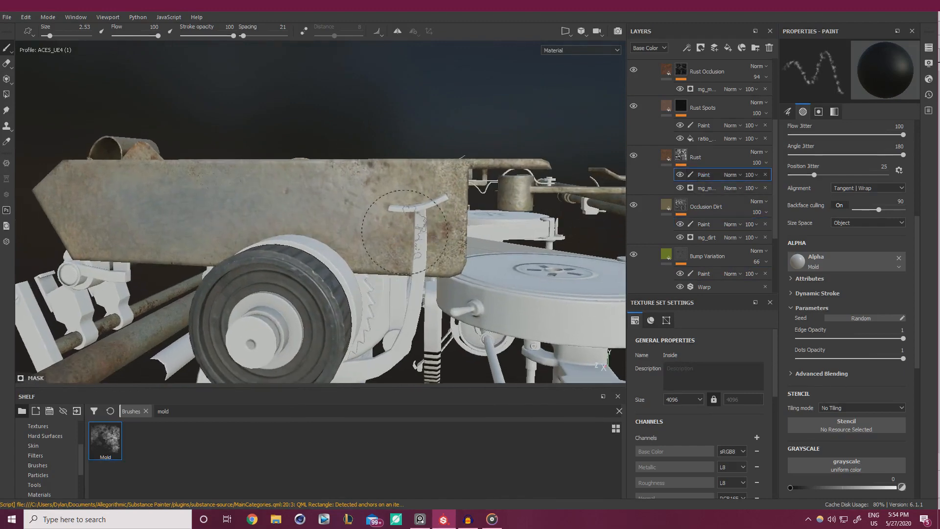
pyautogui.click(825, 488)
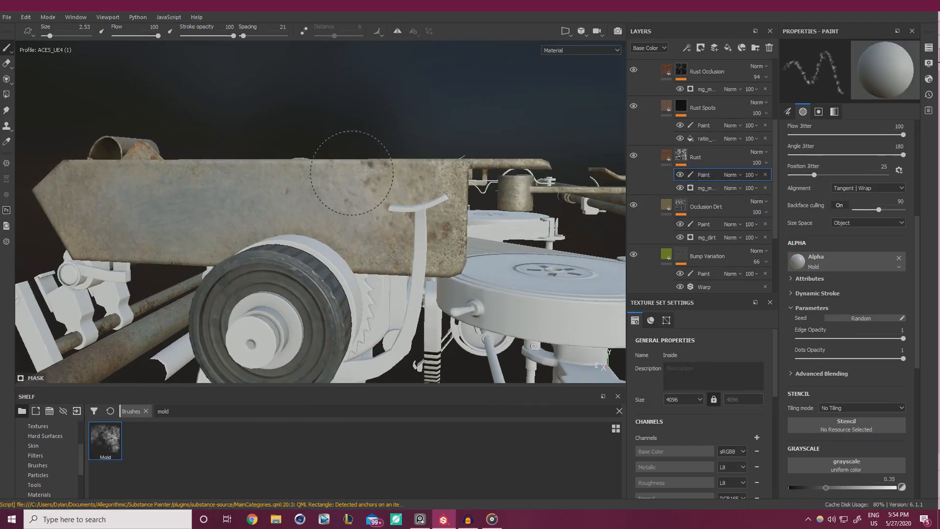
pyautogui.click(850, 488)
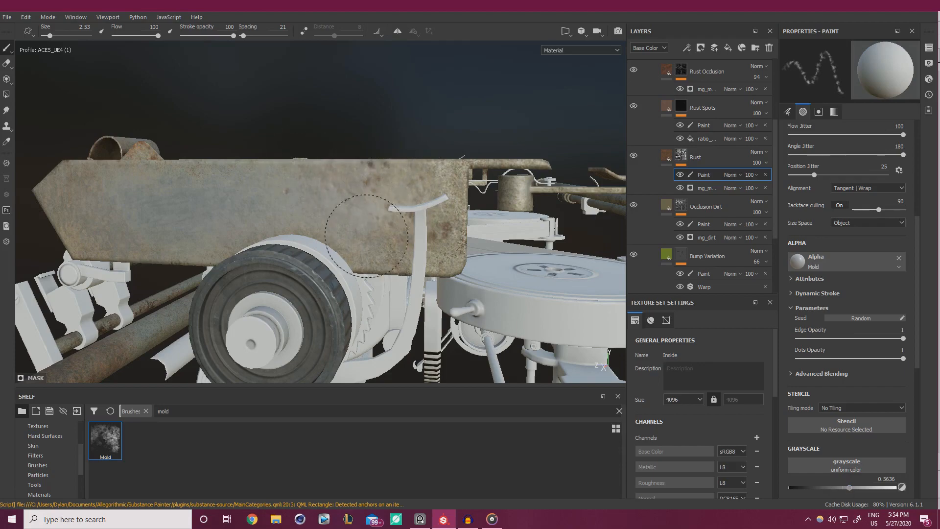
pyautogui.moveTo(351, 272)
pyautogui.keyDown('alt'); pyautogui.mouseDown()
pyautogui.moveTo(219, 232)
pyautogui.moveTo(388, 224)
pyautogui.mouseUp(); pyautogui.keyUp('alt')
pyautogui.keyDown('alt'); pyautogui.moveTo(225, 204); pyautogui.dragTo(185, 168); pyautogui.keyUp('alt')
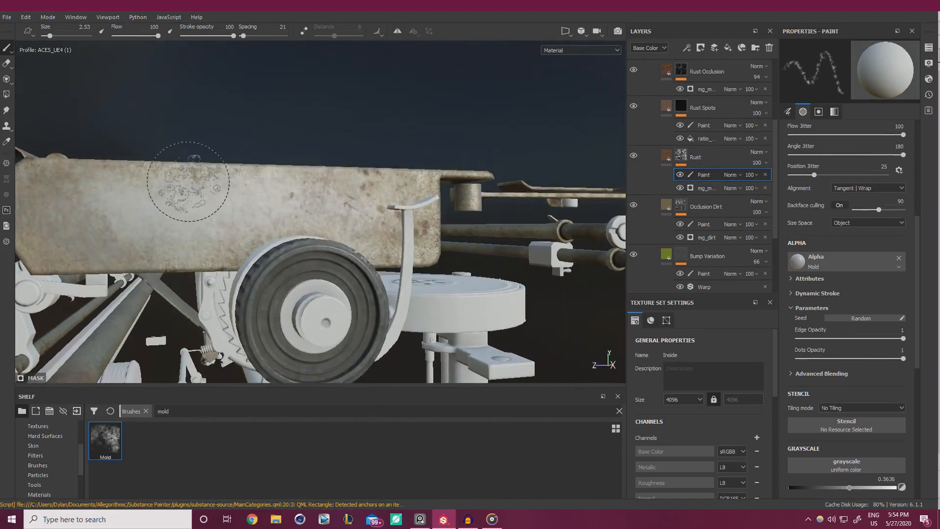
# Paint a short Mold stroke along the side plate's upper edge in the Bump Variation mask at grayscale 0.
pyautogui.click(701, 275)
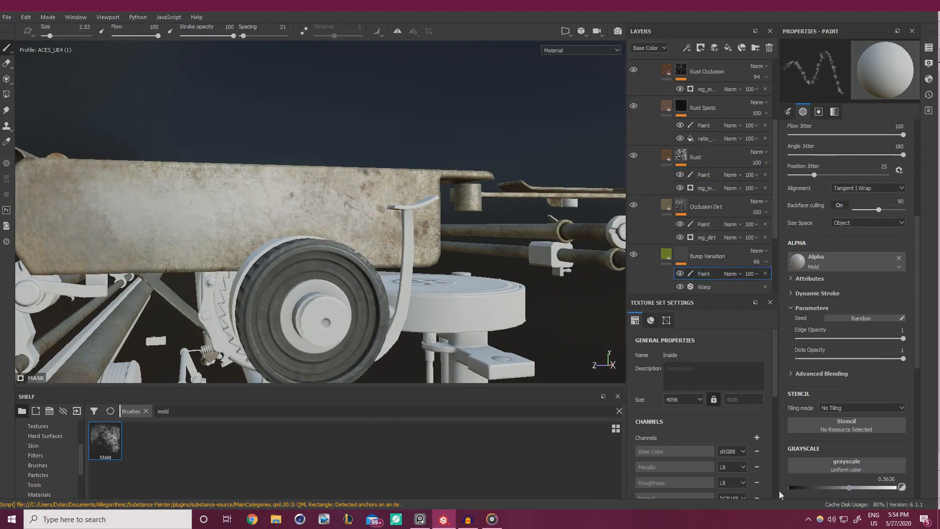
pyautogui.moveTo(806, 487); pyautogui.dragTo(788, 488)
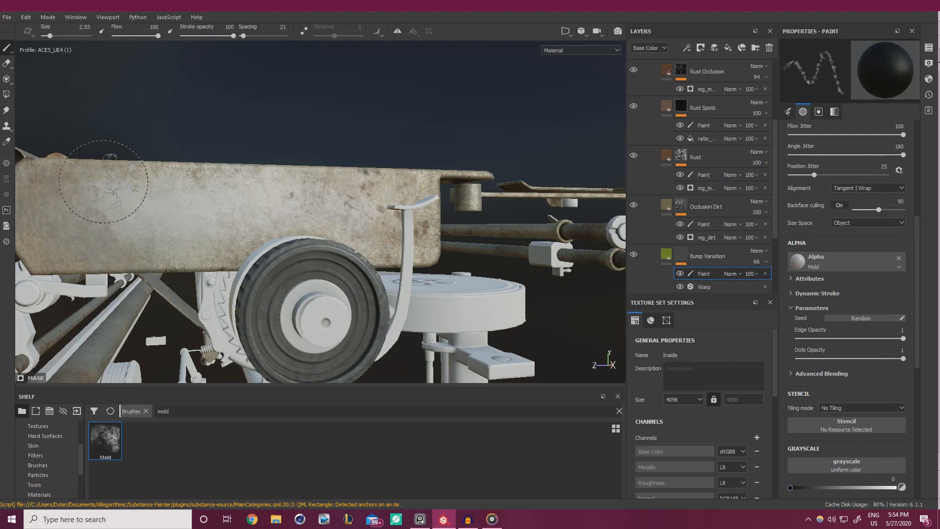
pyautogui.moveTo(199, 173); pyautogui.dragTo(193, 173)
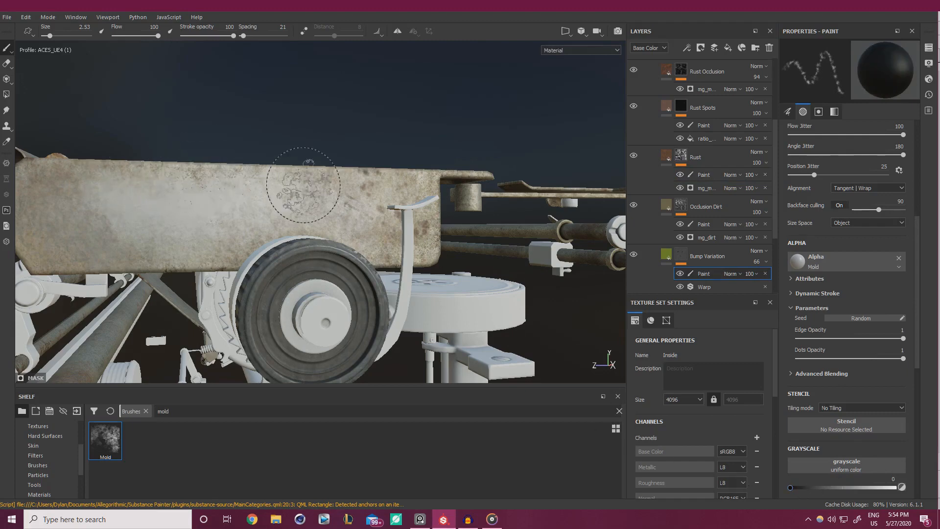
pyautogui.keyDown('alt'); pyautogui.moveTo(304, 184); pyautogui.dragTo(263, 185); pyautogui.keyUp('alt')
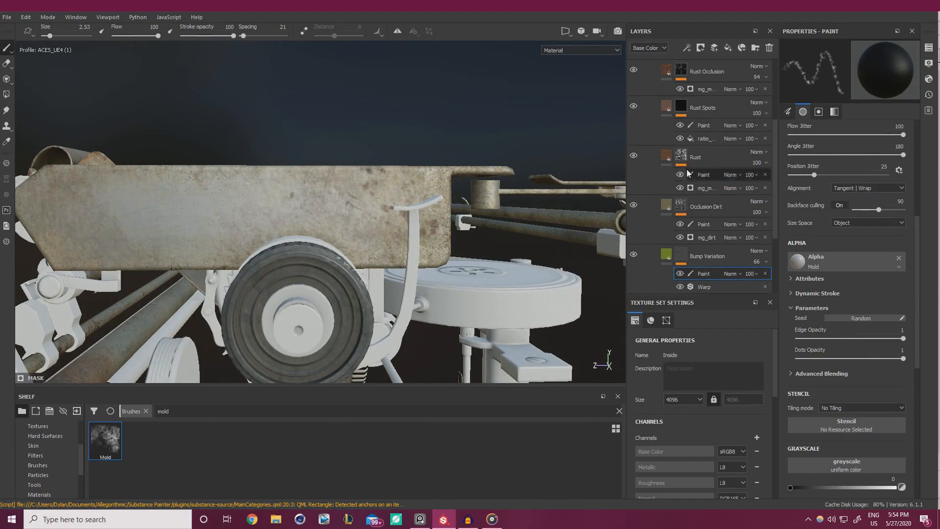
# Compare the side plate with the Bump Variation, Occlusion Dirt and Rust layers each hidden and shown again.
pyautogui.click(636, 256)
pyautogui.click(635, 255)
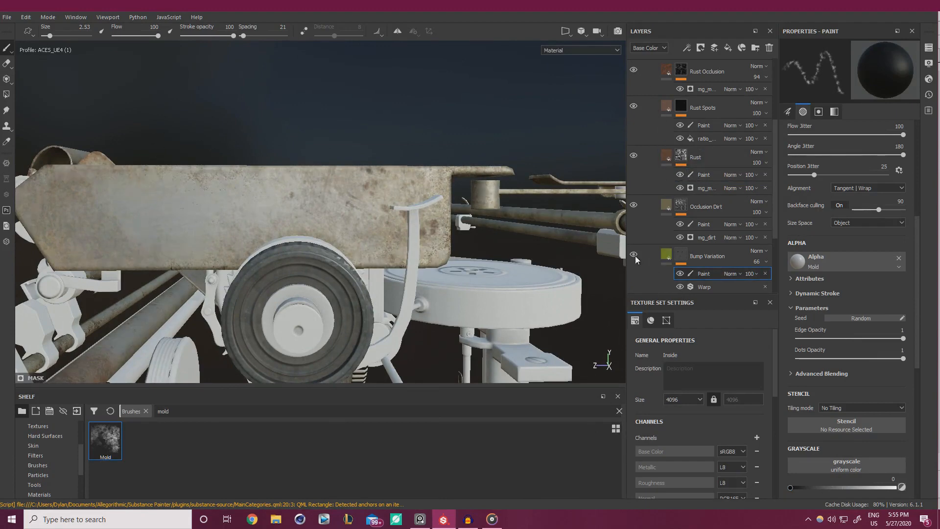
pyautogui.click(635, 205)
pyautogui.click(636, 205)
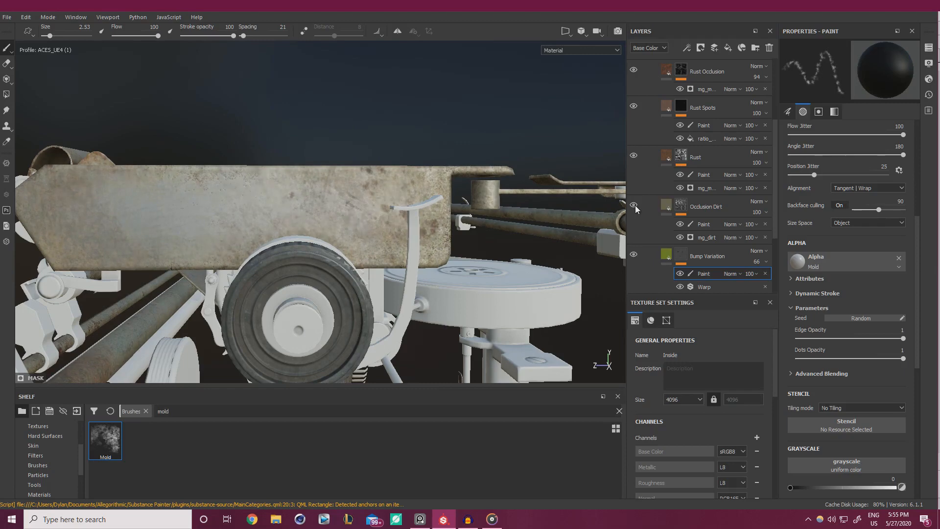
pyautogui.click(636, 156)
pyautogui.click(636, 156)
# Enlarge the brush to 3.71 and paint over the side plate in the Rust layer's mask.
pyautogui.click(705, 175)
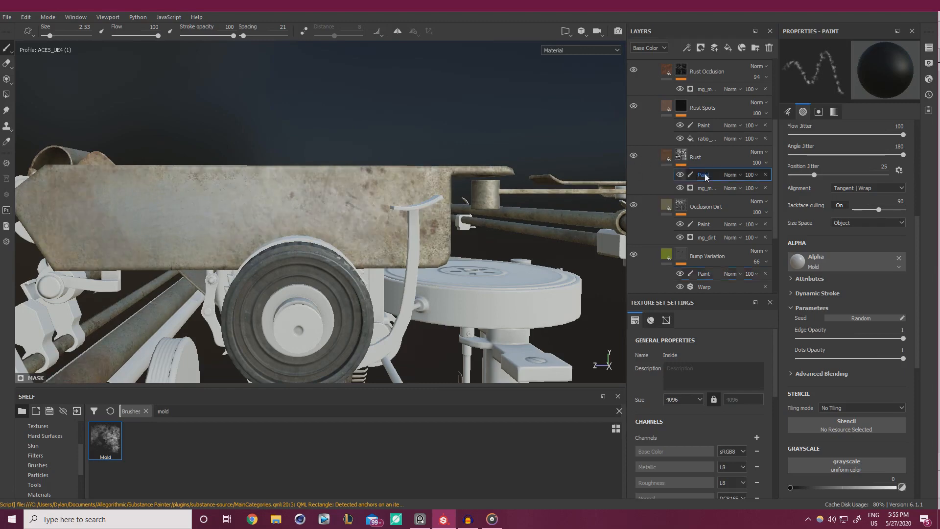
pyautogui.moveTo(324, 194)
pyautogui.keyDown('alt'); pyautogui.mouseDown()
pyautogui.moveTo(86, 200)
pyautogui.moveTo(342, 145)
pyautogui.moveTo(235, 196)
pyautogui.moveTo(245, 206)
pyautogui.mouseUp(); pyautogui.keyUp('alt')
pyautogui.press(']')
pyautogui.press(']')
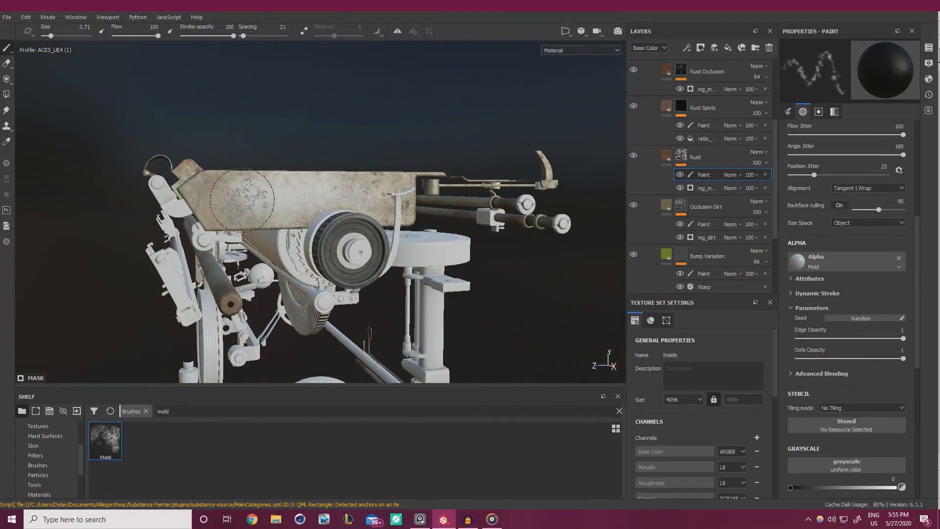
pyautogui.moveTo(294, 200)
pyautogui.mouseDown()
pyautogui.moveTo(229, 192)
pyautogui.moveTo(294, 130)
pyautogui.moveTo(321, 187)
pyautogui.moveTo(222, 160)
pyautogui.moveTo(231, 184)
pyautogui.moveTo(235, 161)
pyautogui.mouseUp()
pyautogui.scroll(2, 235, 162)
# Activate the Rust Spots paint effect and inspect the open end of the side plate from below.
pyautogui.click(691, 123)
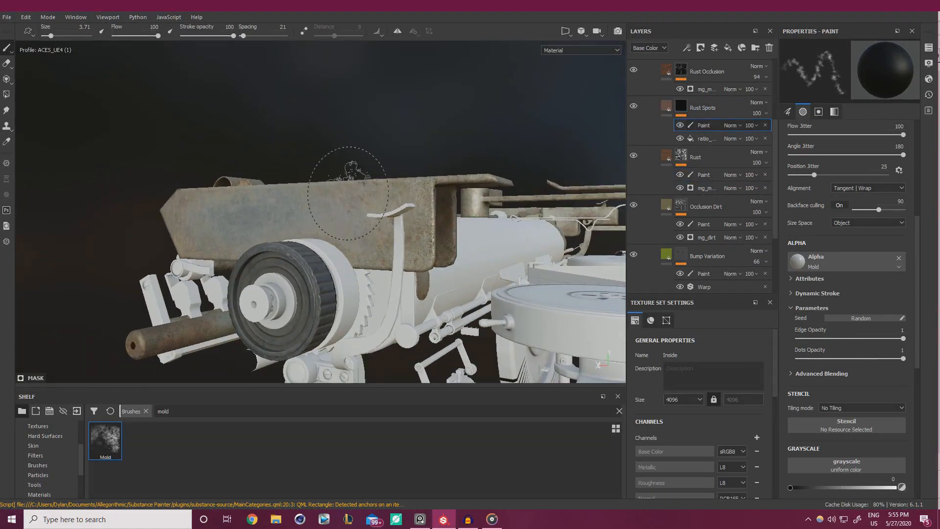
pyautogui.keyDown('alt'); pyautogui.moveTo(348, 194); pyautogui.dragTo(447, 220); pyautogui.keyUp('alt')
pyautogui.keyDown('shift'); pyautogui.moveTo(447, 220); pyautogui.dragTo(595, 242, button='right'); pyautogui.keyUp('shift')
pyautogui.keyDown('alt'); pyautogui.moveTo(467, 289); pyautogui.dragTo(441, 221); pyautogui.keyUp('alt')
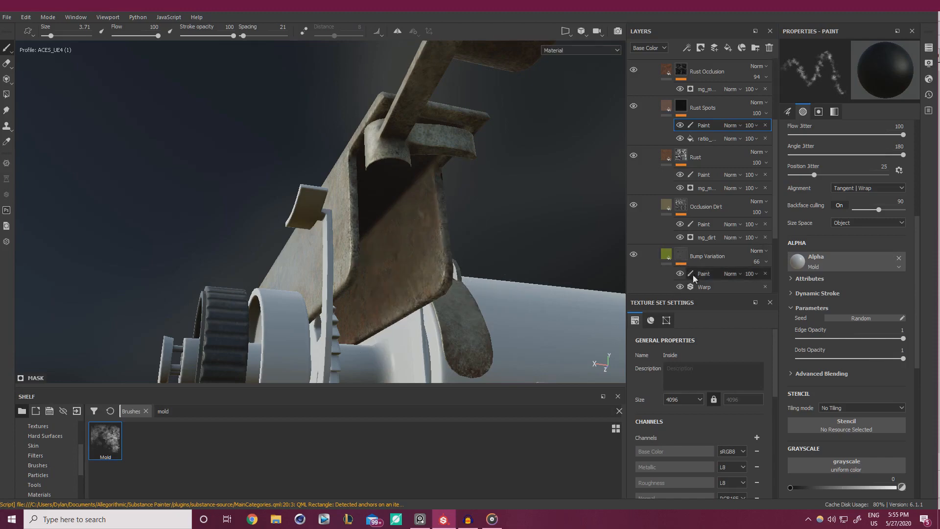
# Paint dirt onto the inner faces of the plate assembly in the Occlusion Dirt mask at grayscale 0.5318.
pyautogui.click(695, 224)
pyautogui.click(810, 488)
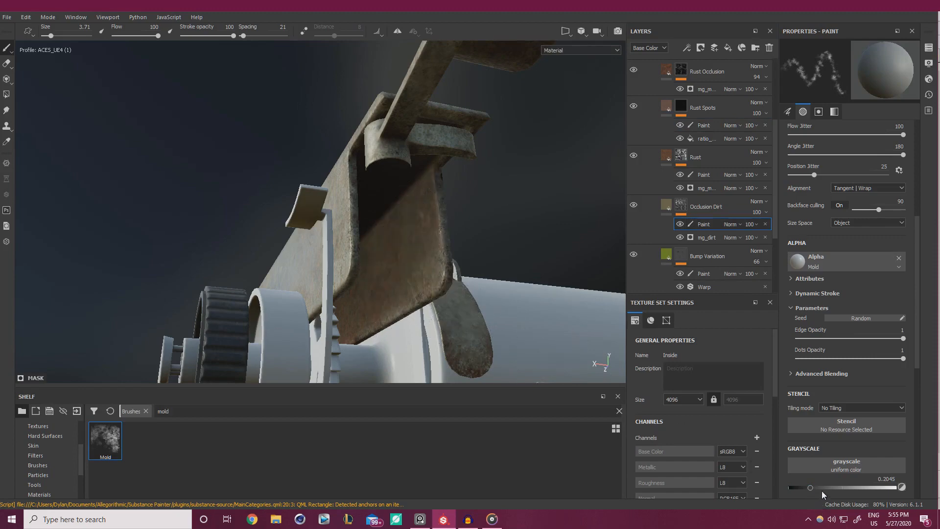
pyautogui.moveTo(823, 488); pyautogui.dragTo(846, 487)
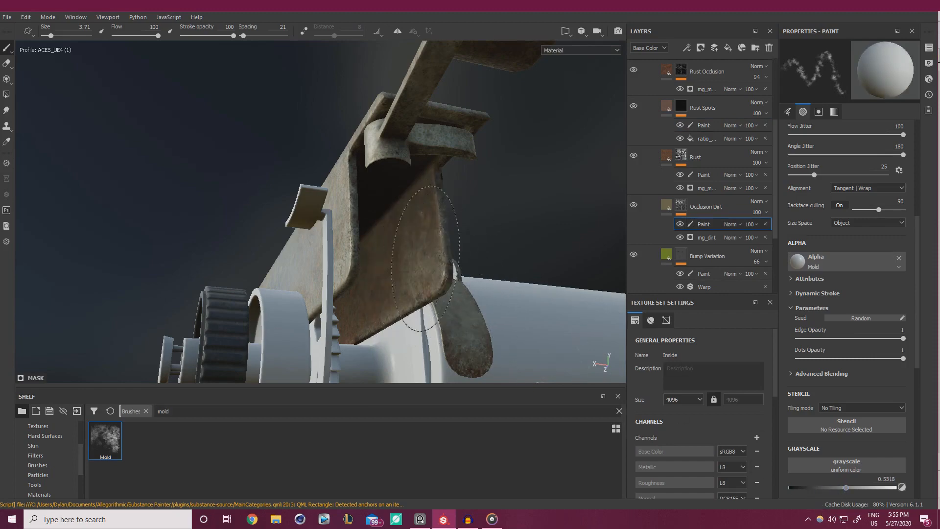
pyautogui.keyDown('alt'); pyautogui.moveTo(435, 286); pyautogui.dragTo(415, 254); pyautogui.keyUp('alt')
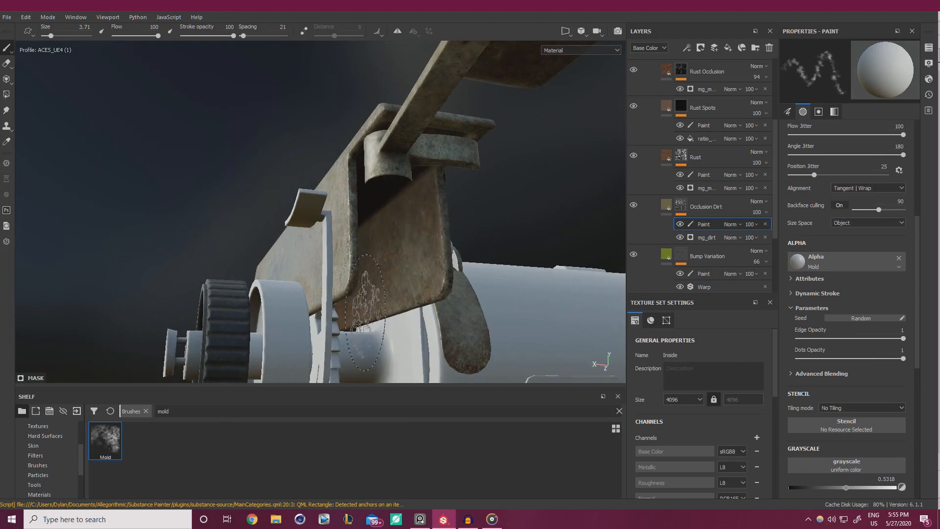
pyautogui.keyDown('alt'); pyautogui.moveTo(366, 312); pyautogui.dragTo(327, 270); pyautogui.keyUp('alt')
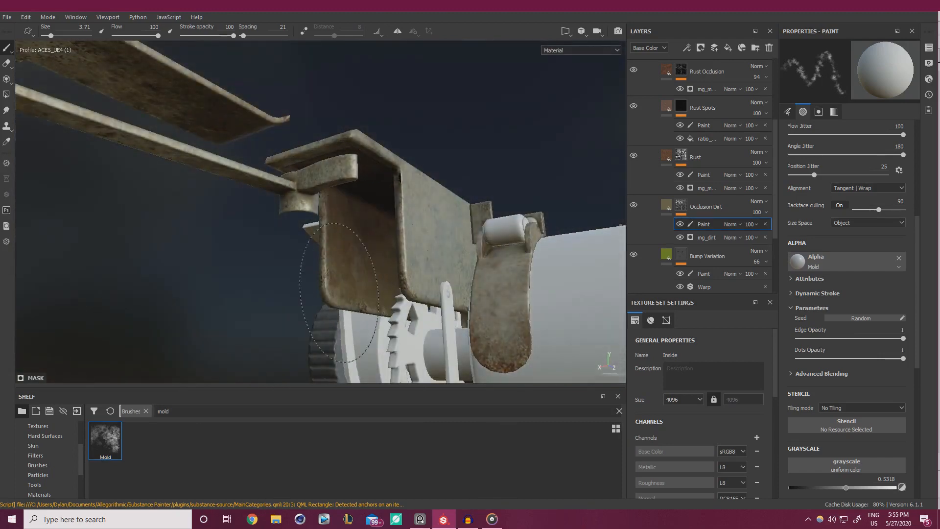
pyautogui.moveTo(396, 280)
pyautogui.keyDown('alt'); pyautogui.mouseDown()
pyautogui.moveTo(407, 282)
pyautogui.moveTo(404, 301)
pyautogui.moveTo(443, 306)
pyautogui.moveTo(448, 334)
pyautogui.moveTo(485, 340)
pyautogui.mouseUp(); pyautogui.keyUp('alt')
pyautogui.moveTo(255, 176)
pyautogui.keyDown('alt'); pyautogui.mouseDown()
pyautogui.moveTo(300, 245)
pyautogui.moveTo(320, 243)
pyautogui.moveTo(308, 250)
pyautogui.moveTo(316, 259)
pyautogui.mouseUp(); pyautogui.keyUp('alt')
pyautogui.click(306, 249)
pyautogui.click(313, 255)
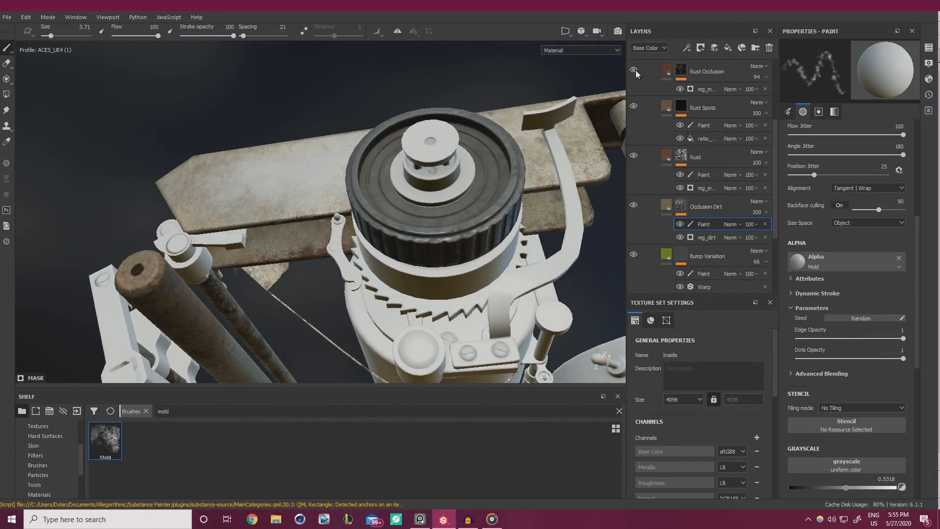
# Add a paint effect above the generator in the Rust Occlusion mask and set the brush grayscale to 0.1409.
pyautogui.click(703, 90)
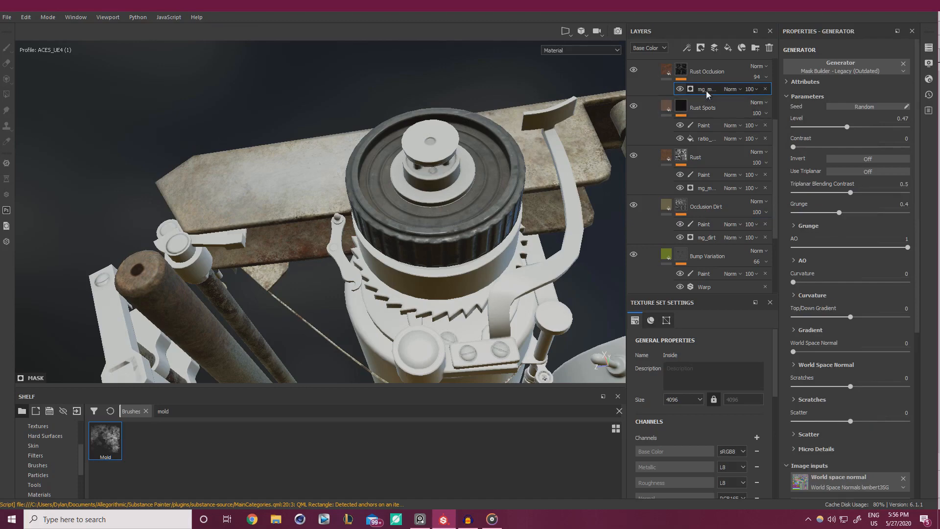
pyautogui.rightClick(707, 94)
pyautogui.click(734, 109)
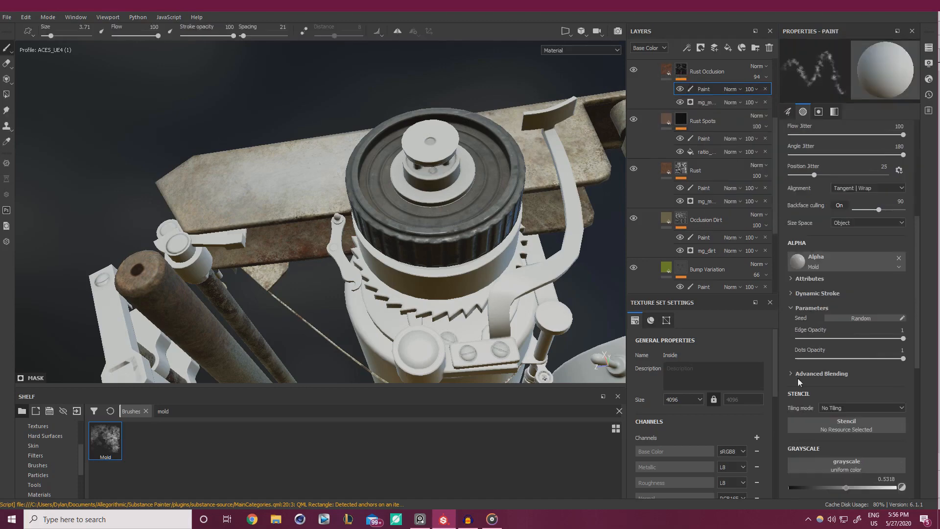
pyautogui.click(803, 488)
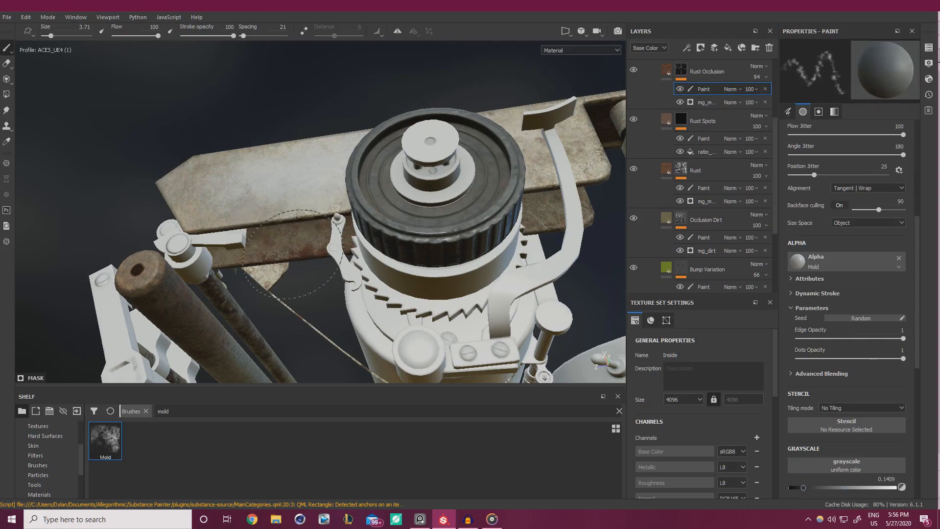
pyautogui.moveTo(288, 253)
pyautogui.keyDown('alt'); pyautogui.mouseDown()
pyautogui.moveTo(368, 257)
pyautogui.moveTo(411, 245)
pyautogui.moveTo(451, 231)
pyautogui.moveTo(352, 245)
pyautogui.moveTo(431, 196)
pyautogui.moveTo(486, 189)
pyautogui.moveTo(529, 235)
pyautogui.moveTo(538, 230)
pyautogui.moveTo(469, 225)
pyautogui.moveTo(519, 319)
pyautogui.moveTo(339, 260)
pyautogui.moveTo(467, 286)
pyautogui.moveTo(256, 304)
pyautogui.moveTo(292, 253)
pyautogui.moveTo(433, 294)
pyautogui.mouseUp(); pyautogui.keyUp('alt')
pyautogui.keyDown('alt'); pyautogui.moveTo(434, 294); pyautogui.dragTo(406, 279, button='middle'); pyautogui.keyUp('alt')
# Prepare the Bump Variation paint effect for the flat bar between the screws with grayscale 0 and brush size 1.76.
pyautogui.scroll(-1, 701, 285)
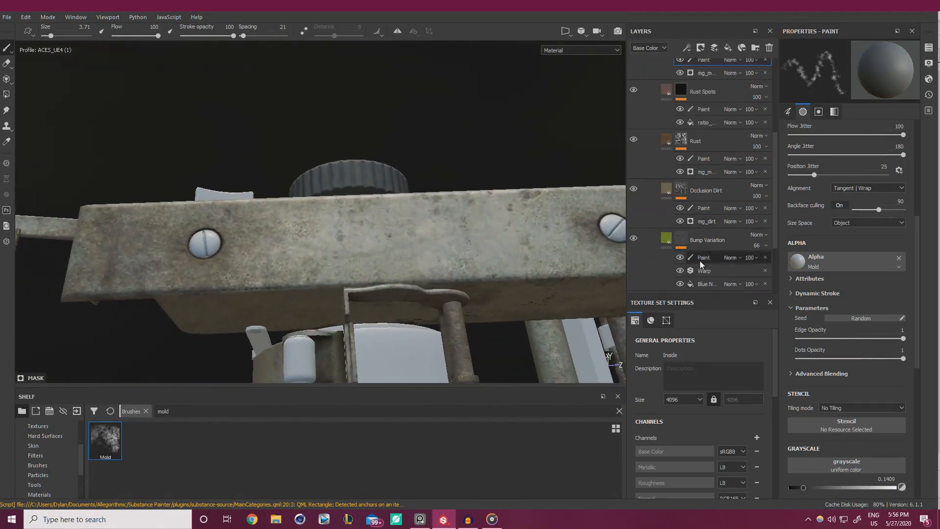
pyautogui.click(700, 260)
pyautogui.moveTo(807, 487); pyautogui.dragTo(788, 487)
pyautogui.keyDown('alt'); pyautogui.moveTo(443, 244); pyautogui.dragTo(443, 274); pyautogui.keyUp('alt')
pyautogui.keyDown('ctrl'); pyautogui.moveTo(461, 231); pyautogui.dragTo(434, 231, button='right'); pyautogui.keyUp('ctrl')
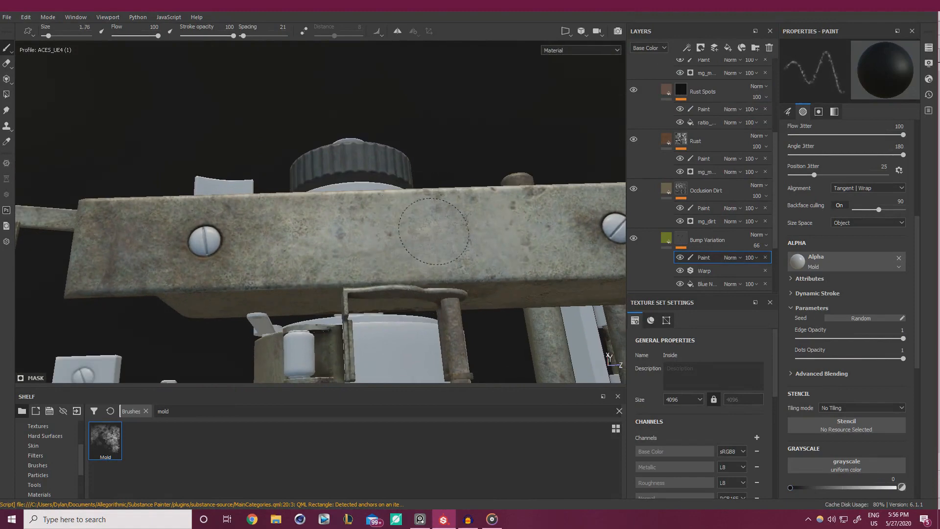
# Work a 2.71 Mold brush at grayscale 0 into the Occlusion Dirt and Rust masks on the bar and its lower flange.
pyautogui.click(703, 208)
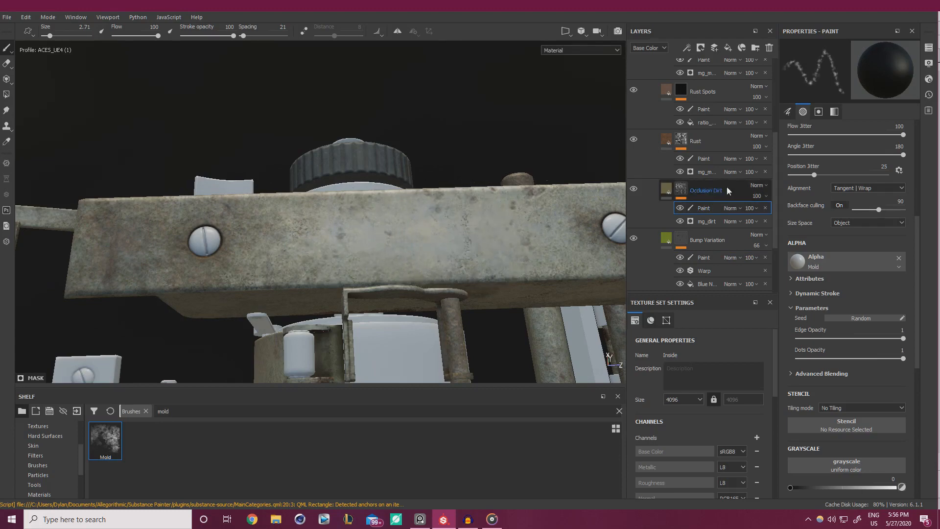
pyautogui.click(704, 158)
pyautogui.moveTo(429, 232)
pyautogui.keyDown('alt'); pyautogui.mouseDown()
pyautogui.moveTo(436, 222)
pyautogui.moveTo(394, 272)
pyautogui.moveTo(491, 239)
pyautogui.moveTo(251, 215)
pyautogui.moveTo(232, 173)
pyautogui.moveTo(235, 241)
pyautogui.moveTo(237, 210)
pyautogui.moveTo(404, 258)
pyautogui.moveTo(397, 248)
pyautogui.moveTo(388, 248)
pyautogui.moveTo(429, 264)
pyautogui.moveTo(333, 243)
pyautogui.mouseUp(); pyautogui.keyUp('alt')
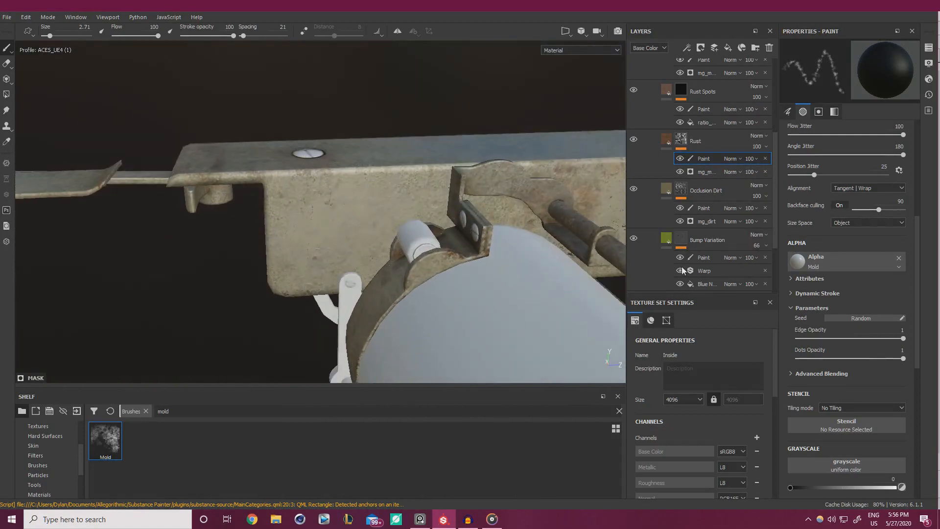
pyautogui.click(701, 208)
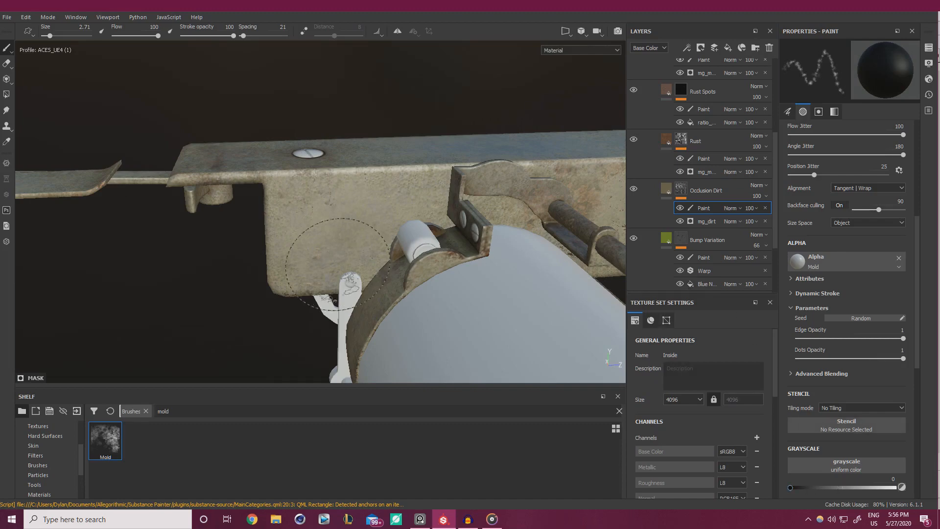
pyautogui.moveTo(338, 264)
pyautogui.keyDown('alt'); pyautogui.mouseDown()
pyautogui.moveTo(337, 226)
pyautogui.moveTo(443, 245)
pyautogui.moveTo(421, 264)
pyautogui.moveTo(436, 257)
pyautogui.moveTo(424, 279)
pyautogui.moveTo(411, 216)
pyautogui.moveTo(422, 279)
pyautogui.mouseUp(); pyautogui.keyUp('alt')
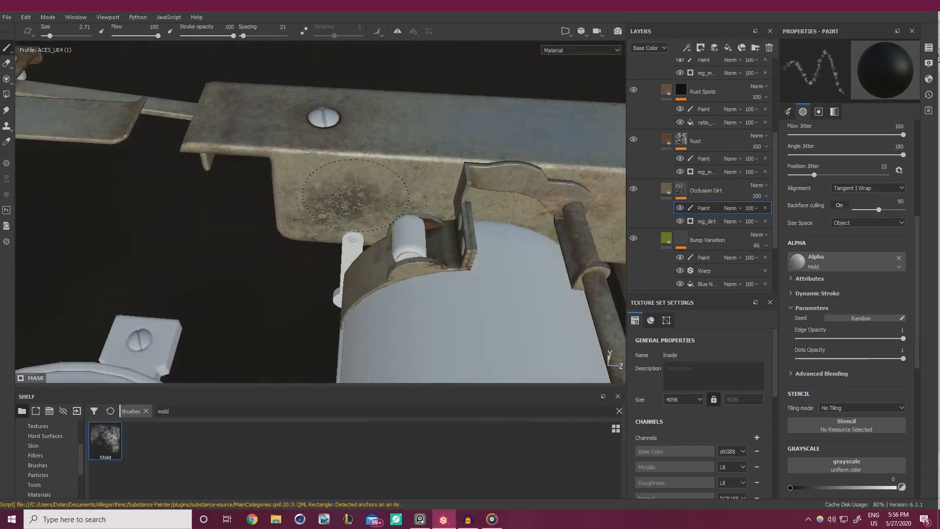
# Paint the bar's lower flange in the Rust mask at grayscale 0.1591 and in the Occlusion Dirt mask at grayscale 0.
pyautogui.click(715, 158)
pyautogui.click(805, 488)
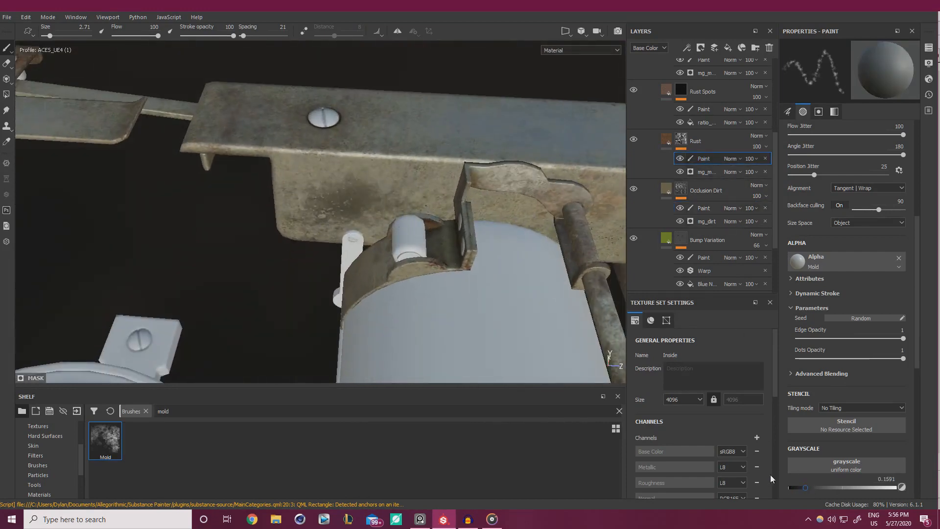
pyautogui.moveTo(409, 185)
pyautogui.keyDown('alt'); pyautogui.mouseDown()
pyautogui.moveTo(351, 220)
pyautogui.moveTo(328, 196)
pyautogui.moveTo(406, 159)
pyautogui.mouseUp(); pyautogui.keyUp('alt')
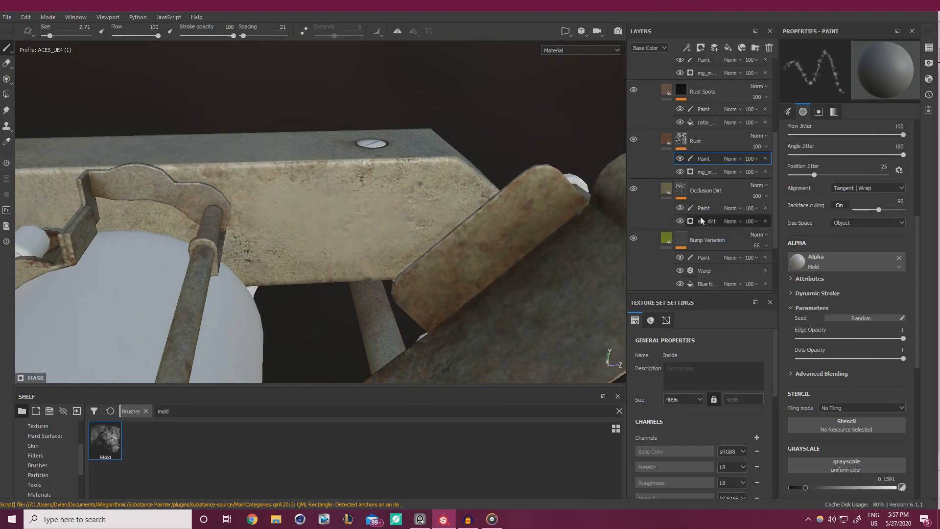
pyautogui.click(720, 209)
pyautogui.moveTo(808, 487); pyautogui.dragTo(787, 488)
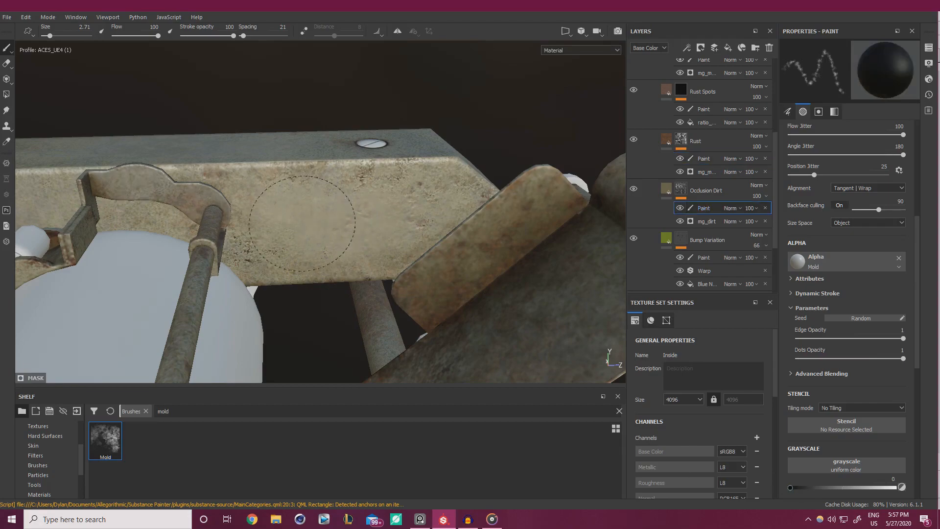
pyautogui.moveTo(357, 235)
pyautogui.keyDown('alt'); pyautogui.mouseDown()
pyautogui.moveTo(372, 230)
pyautogui.moveTo(386, 255)
pyautogui.moveTo(391, 294)
pyautogui.moveTo(414, 262)
pyautogui.moveTo(310, 217)
pyautogui.moveTo(419, 289)
pyautogui.moveTo(363, 225)
pyautogui.moveTo(420, 270)
pyautogui.moveTo(480, 218)
pyautogui.mouseUp(); pyautogui.keyUp('alt')
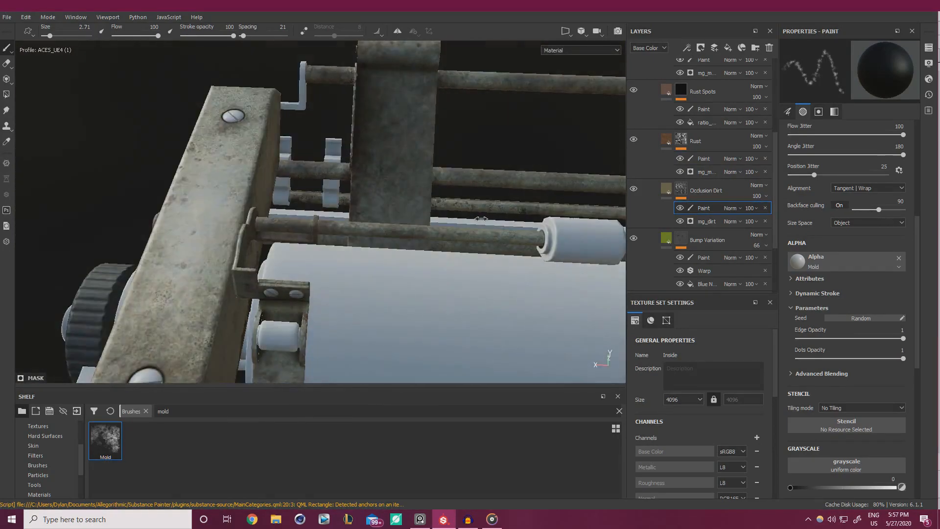
# Paint the flat strip behind the cylinder at grayscale 0 in the Bump Variation and Rust masks.
pyautogui.keyDown('shift'); pyautogui.moveTo(481, 218); pyautogui.dragTo(514, 216, button='right'); pyautogui.keyUp('shift')
pyautogui.keyDown('alt'); pyautogui.moveTo(514, 216); pyautogui.dragTo(380, 245); pyautogui.keyUp('alt')
pyautogui.keyDown('alt'); pyautogui.moveTo(379, 245); pyautogui.dragTo(381, 263, button='right'); pyautogui.keyUp('alt')
pyautogui.keyDown('alt'); pyautogui.moveTo(381, 264); pyautogui.dragTo(367, 252); pyautogui.keyUp('alt')
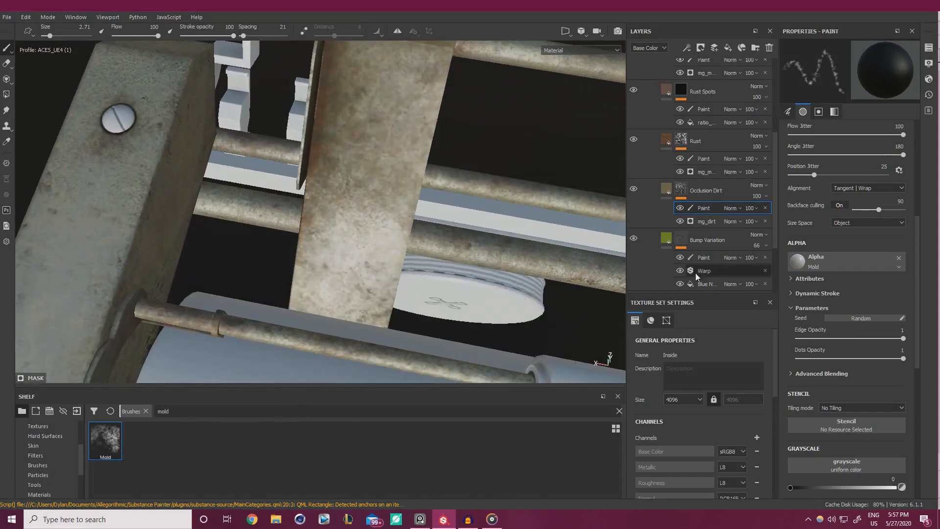
pyautogui.click(705, 258)
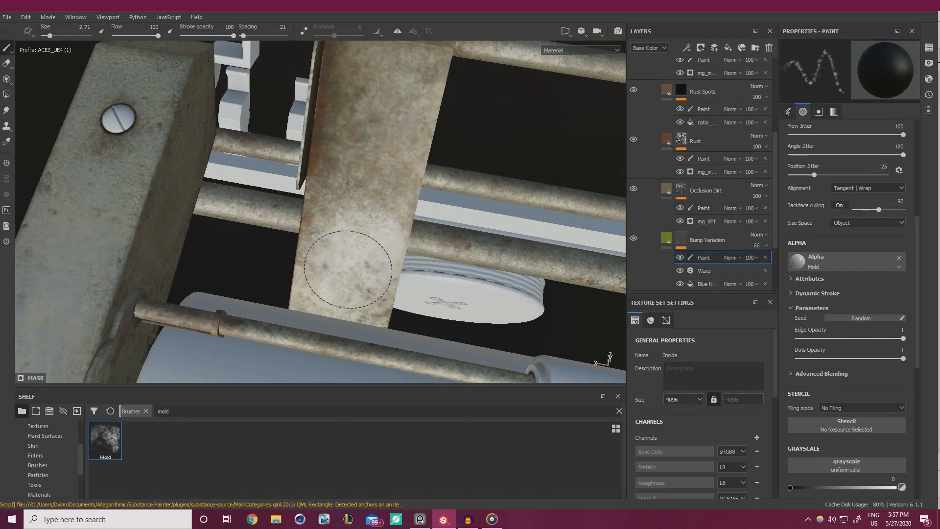
pyautogui.click(694, 159)
pyautogui.moveTo(356, 224)
pyautogui.mouseDown()
pyautogui.moveTo(356, 284)
pyautogui.moveTo(291, 237)
pyautogui.moveTo(324, 258)
pyautogui.moveTo(332, 282)
pyautogui.mouseUp()
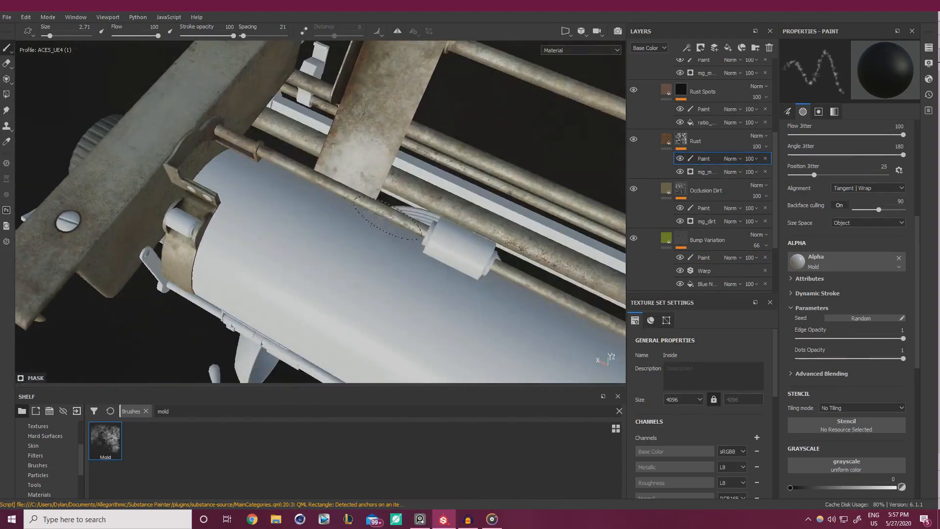
# Brush rust back onto the lower end of the flat strip in the Rust mask at grayscale 0.3727.
pyautogui.keyDown('alt'); pyautogui.moveTo(331, 281); pyautogui.dragTo(416, 274, button='right'); pyautogui.keyUp('alt')
pyautogui.click(814, 488)
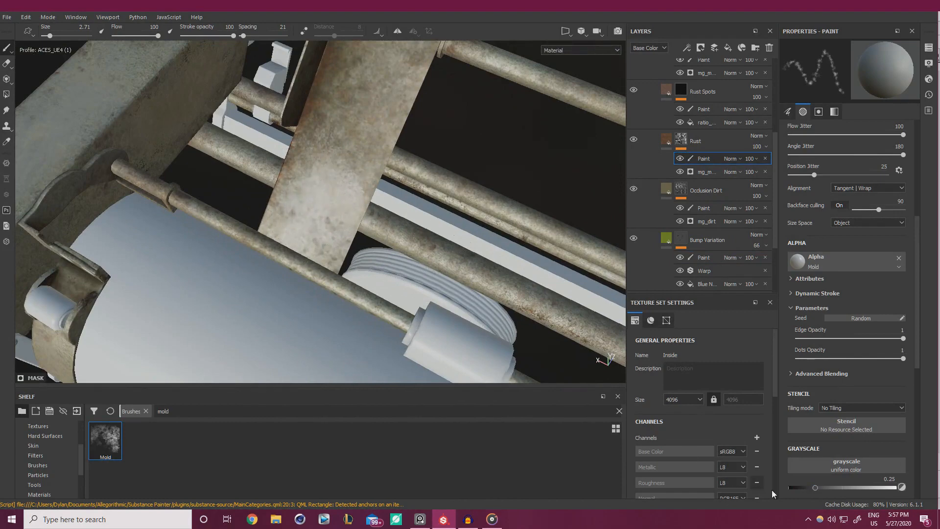
pyautogui.click(828, 488)
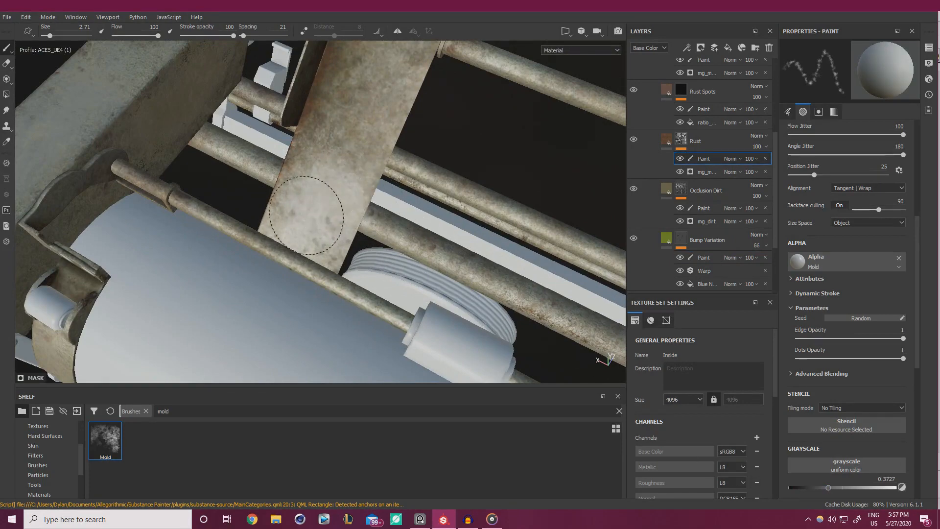
# Paint the curved roller bracket in the Rust mask with a 0.97 Mold brush at grayscale 0.1227.
pyautogui.moveTo(435, 230)
pyautogui.keyDown('alt'); pyautogui.mouseDown()
pyautogui.moveTo(227, 190)
pyautogui.moveTo(357, 266)
pyautogui.moveTo(362, 231)
pyautogui.moveTo(319, 248)
pyautogui.mouseUp(); pyautogui.keyUp('alt')
pyautogui.keyDown('ctrl'); pyautogui.moveTo(319, 248); pyautogui.dragTo(299, 245, button='right'); pyautogui.keyUp('ctrl')
pyautogui.click(806, 488)
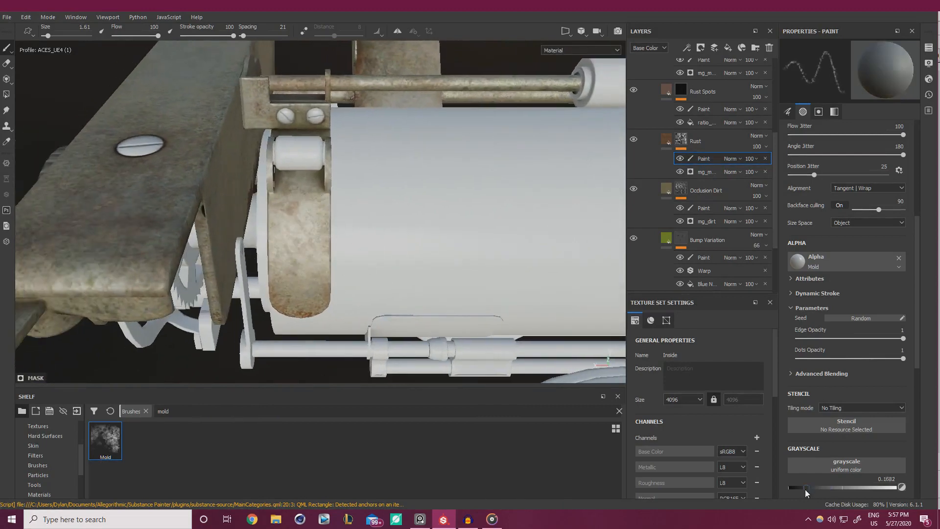
pyautogui.moveTo(805, 488); pyautogui.dragTo(801, 488)
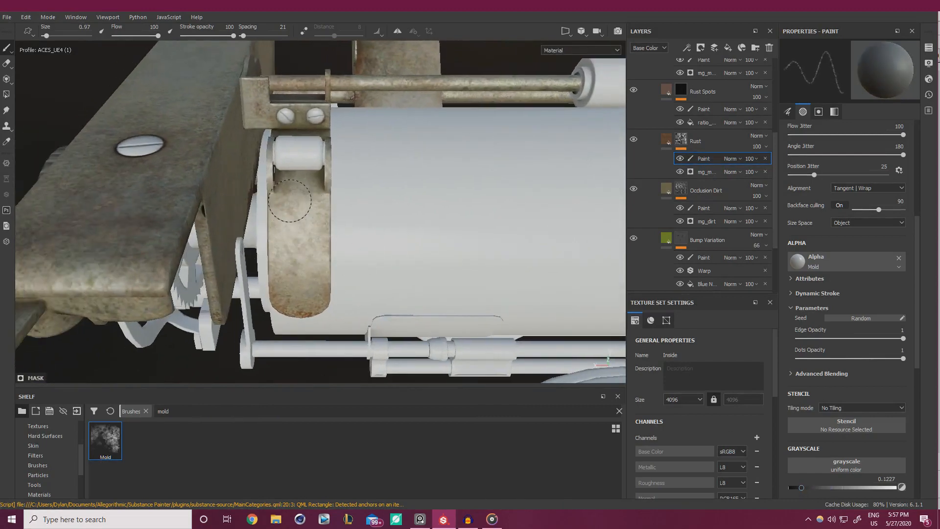
# Raise the brush grayscale to 0.3364 and paint rust around the roller recess and screw plate in the Rust mask.
pyautogui.keyDown('alt'); pyautogui.moveTo(266, 283); pyautogui.dragTo(455, 261); pyautogui.keyUp('alt')
pyautogui.keyDown('alt'); pyautogui.moveTo(455, 260); pyautogui.dragTo(570, 295, button='right'); pyautogui.keyUp('alt')
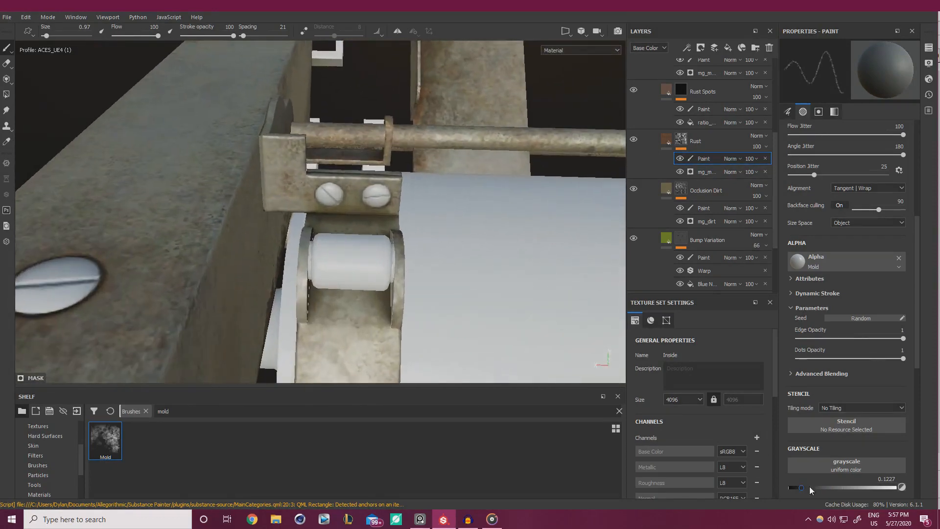
pyautogui.click(825, 488)
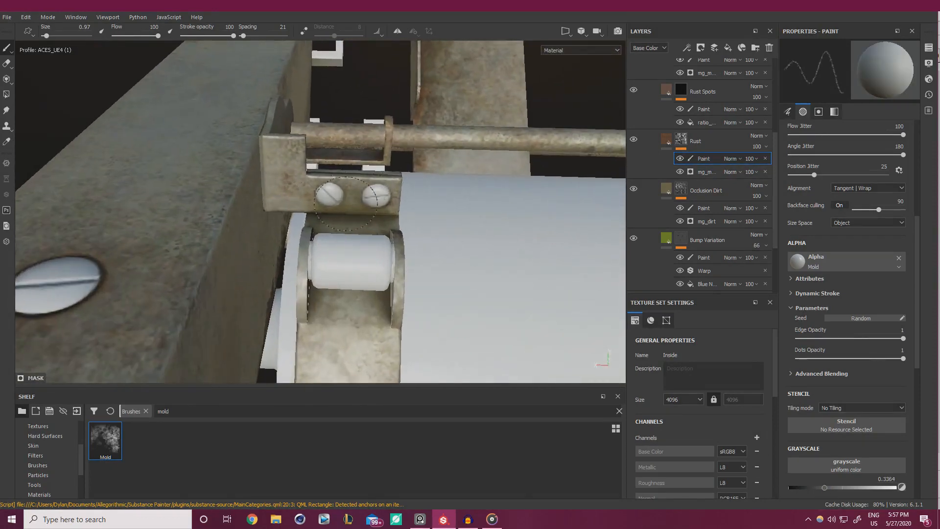
pyautogui.keyDown('alt'); pyautogui.moveTo(418, 244); pyautogui.dragTo(380, 252, button='right'); pyautogui.keyUp('alt')
pyautogui.keyDown('alt'); pyautogui.moveTo(380, 252); pyautogui.dragTo(380, 192); pyautogui.keyUp('alt')
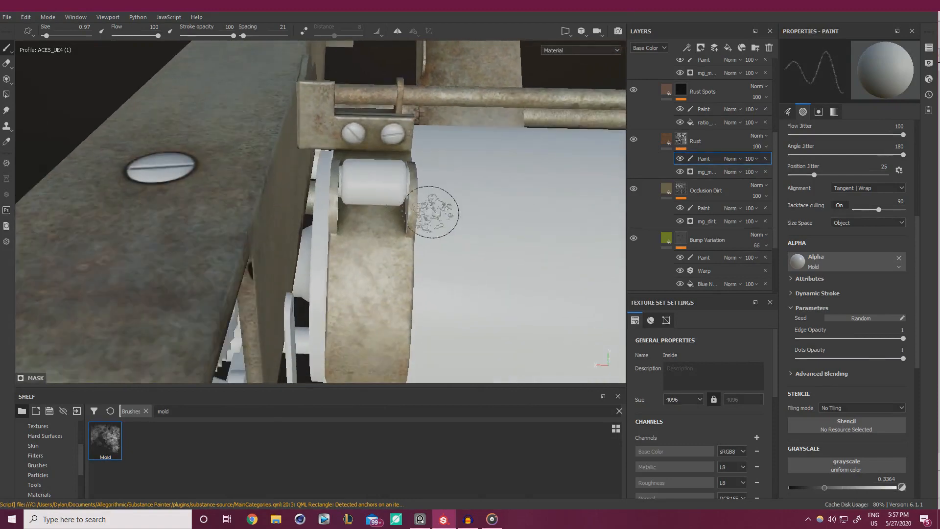
pyautogui.keyDown('alt'); pyautogui.moveTo(436, 212); pyautogui.dragTo(440, 153, button='middle'); pyautogui.keyUp('alt')
pyautogui.keyDown('alt'); pyautogui.moveTo(382, 185); pyautogui.dragTo(364, 191); pyautogui.keyUp('alt')
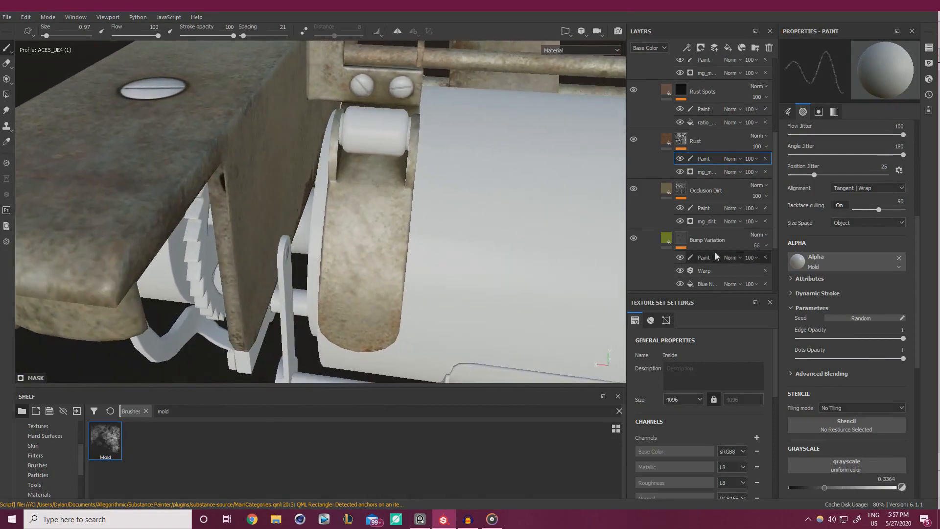
# Reduce the dirt on the curved roller bracket in the Occlusion Dirt mask at grayscale 0.
pyautogui.click(703, 208)
pyautogui.moveTo(824, 488); pyautogui.dragTo(783, 491)
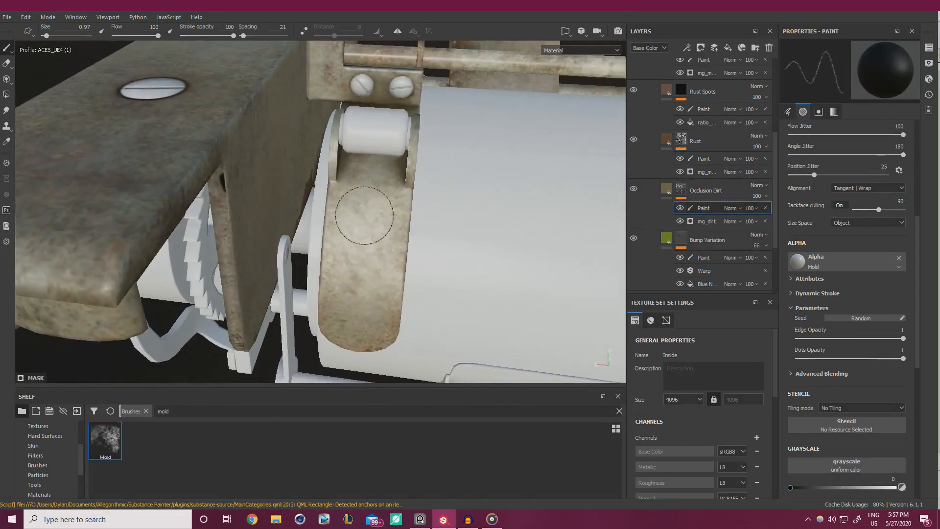
pyautogui.moveTo(350, 294); pyautogui.dragTo(362, 240)
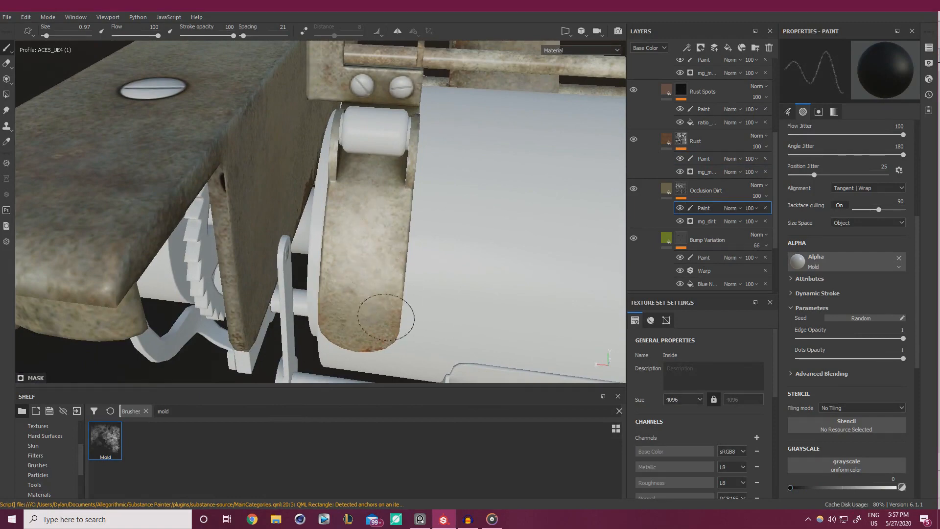
pyautogui.keyDown('alt'); pyautogui.moveTo(386, 317); pyautogui.dragTo(329, 237); pyautogui.keyUp('alt')
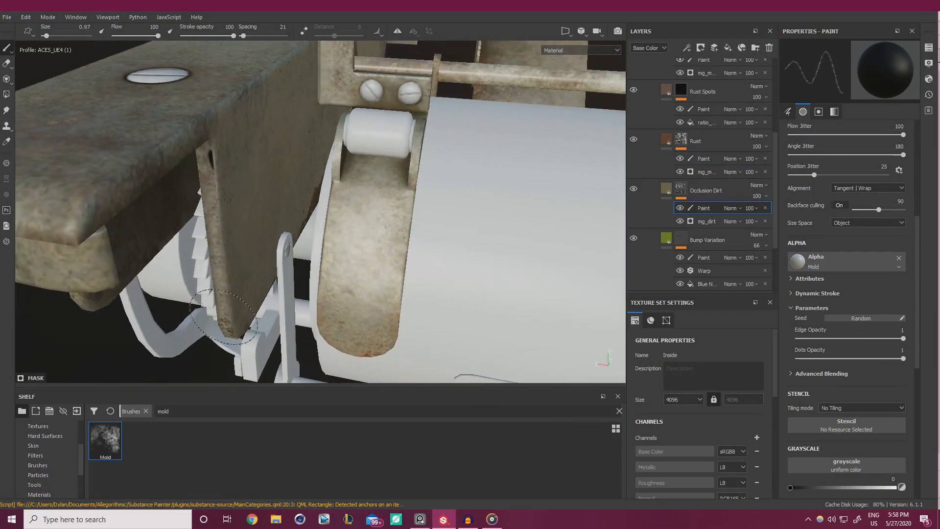
# Work over the side plate beside the bracket at grayscale 0 in the Rust, Rust Occlusion and Rust Spots masks.
pyautogui.click(705, 158)
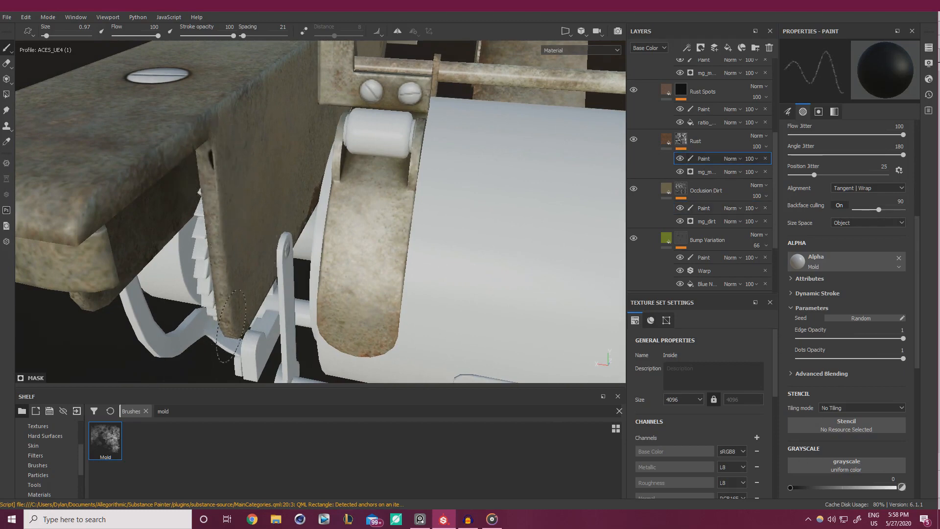
pyautogui.scroll(1, 655, 131)
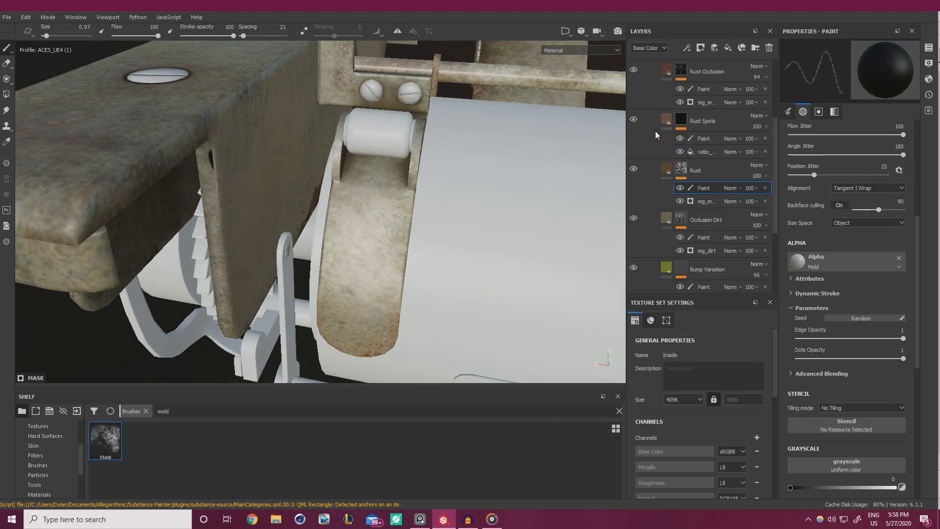
pyautogui.click(708, 89)
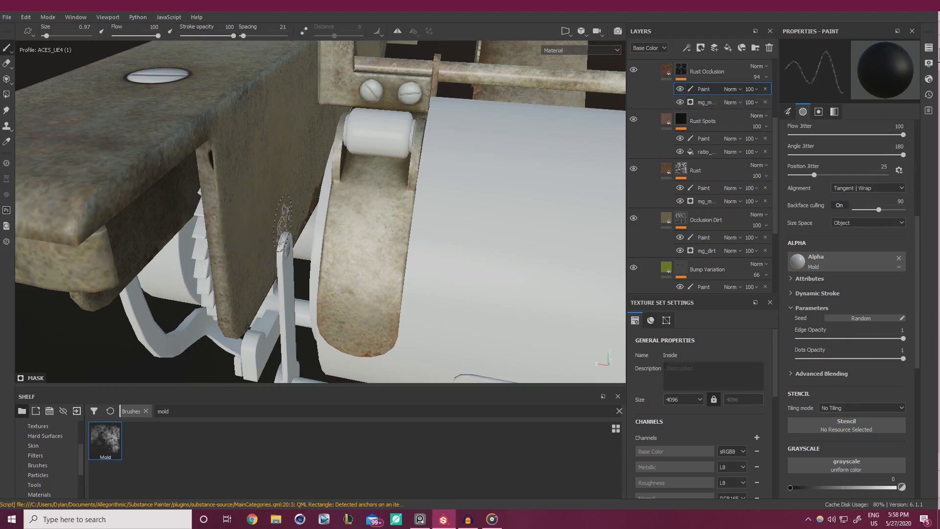
pyautogui.click(705, 138)
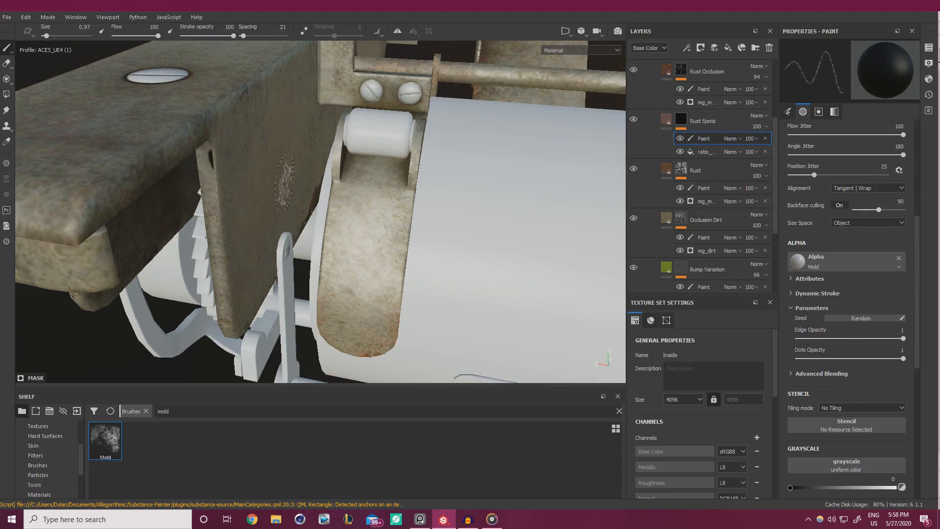
pyautogui.scroll(2, 649, 222)
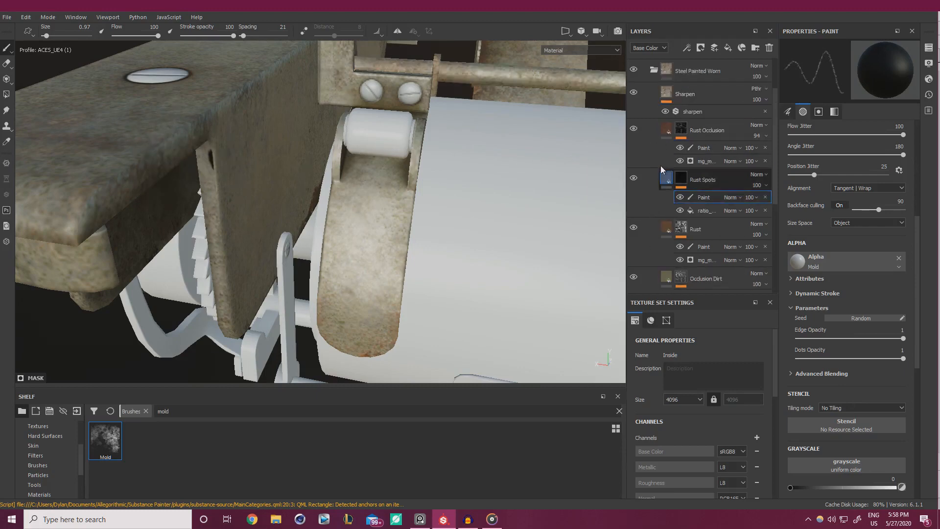
pyautogui.click(634, 70)
pyautogui.scroll(-3, 362, 172)
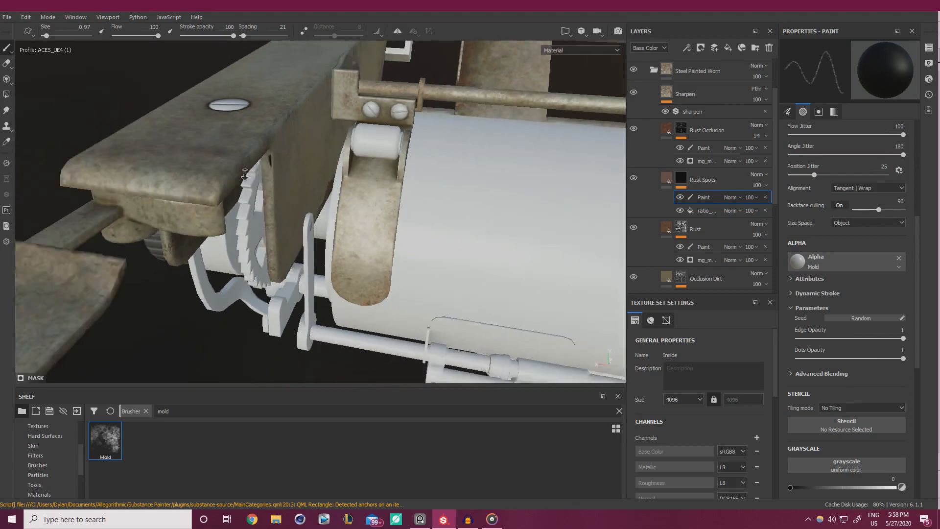
# Paint the wavy plate above the cylinder in the Bump Variation, Occlusion Dirt and Rust masks with a 0.89 brush at grayscale 0.
pyautogui.moveTo(313, 186)
pyautogui.keyDown('alt'); pyautogui.mouseDown()
pyautogui.moveTo(372, 196)
pyautogui.moveTo(288, 181)
pyautogui.moveTo(238, 141)
pyautogui.moveTo(372, 193)
pyautogui.moveTo(235, 210)
pyautogui.moveTo(275, 166)
pyautogui.moveTo(261, 163)
pyautogui.mouseUp(); pyautogui.keyUp('alt')
pyautogui.keyDown('alt'); pyautogui.moveTo(262, 162); pyautogui.dragTo(453, 204, button='right'); pyautogui.keyUp('alt')
pyautogui.keyDown('alt'); pyautogui.moveTo(453, 204); pyautogui.dragTo(316, 179); pyautogui.keyUp('alt')
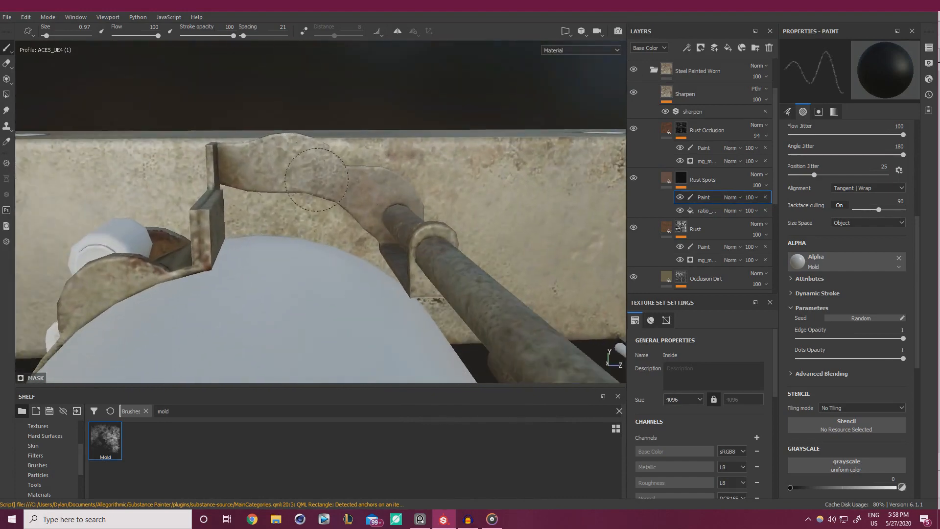
pyautogui.scroll(-3, 684, 231)
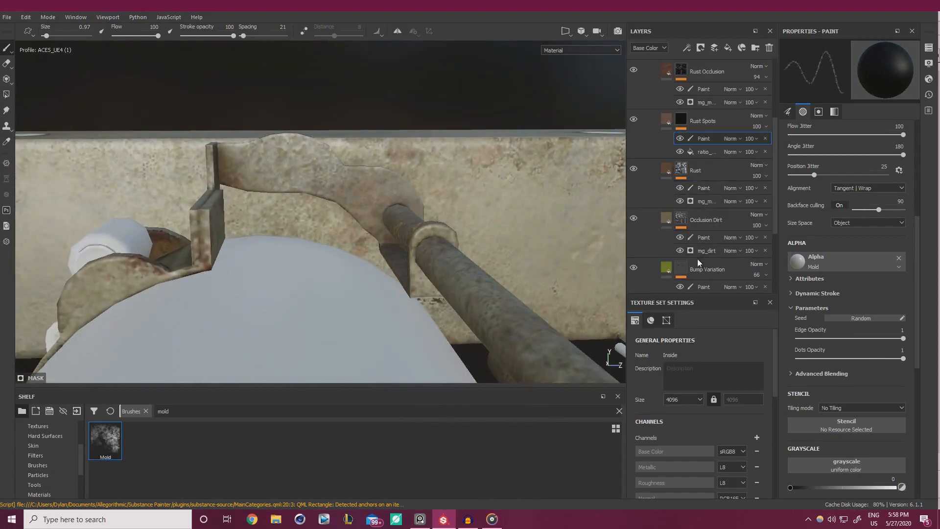
pyautogui.click(709, 288)
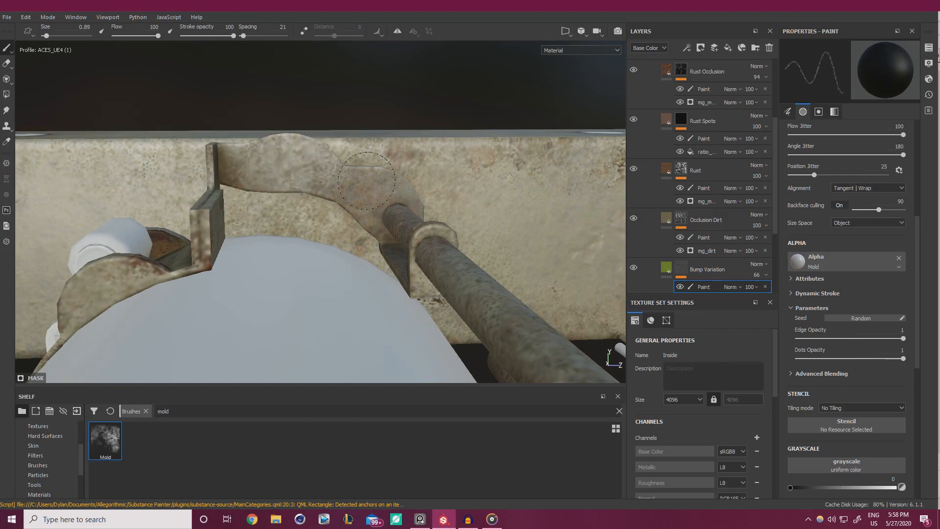
pyautogui.click(702, 238)
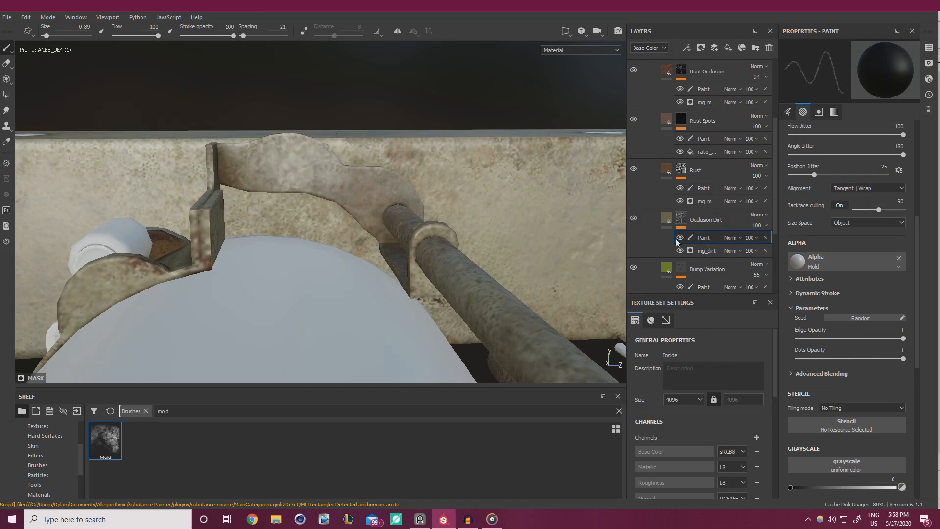
pyautogui.click(701, 188)
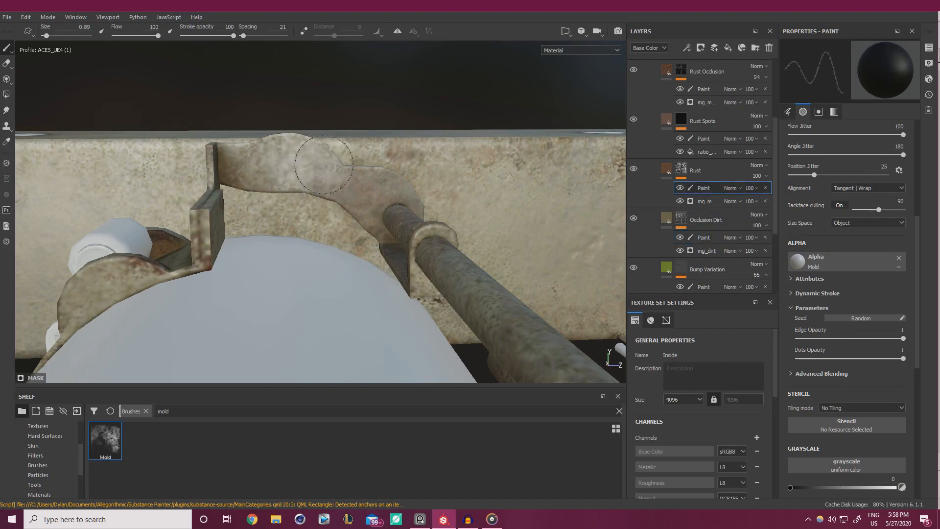
# Smooth the curved roller bracket's surface in the Bump Variation mask at grayscale 0.
pyautogui.moveTo(313, 181)
pyautogui.keyDown('alt'); pyautogui.mouseDown()
pyautogui.moveTo(360, 186)
pyautogui.moveTo(323, 166)
pyautogui.moveTo(335, 225)
pyautogui.moveTo(368, 235)
pyautogui.moveTo(357, 218)
pyautogui.moveTo(325, 266)
pyautogui.moveTo(347, 221)
pyautogui.mouseUp(); pyautogui.keyUp('alt')
pyautogui.keyDown('shift'); pyautogui.moveTo(348, 221); pyautogui.dragTo(313, 190, button='right'); pyautogui.keyUp('shift')
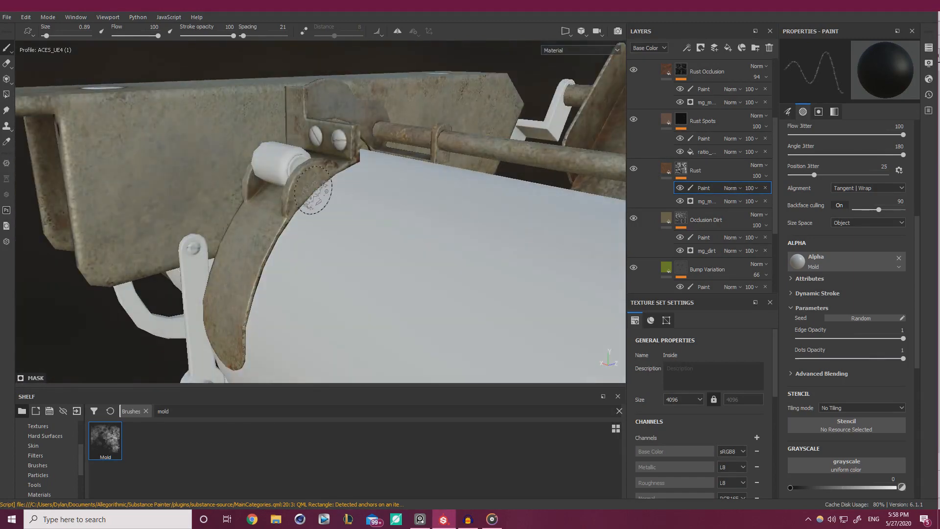
pyautogui.moveTo(286, 271)
pyautogui.keyDown('alt'); pyautogui.mouseDown()
pyautogui.moveTo(468, 262)
pyautogui.moveTo(358, 261)
pyautogui.mouseUp(); pyautogui.keyUp('alt')
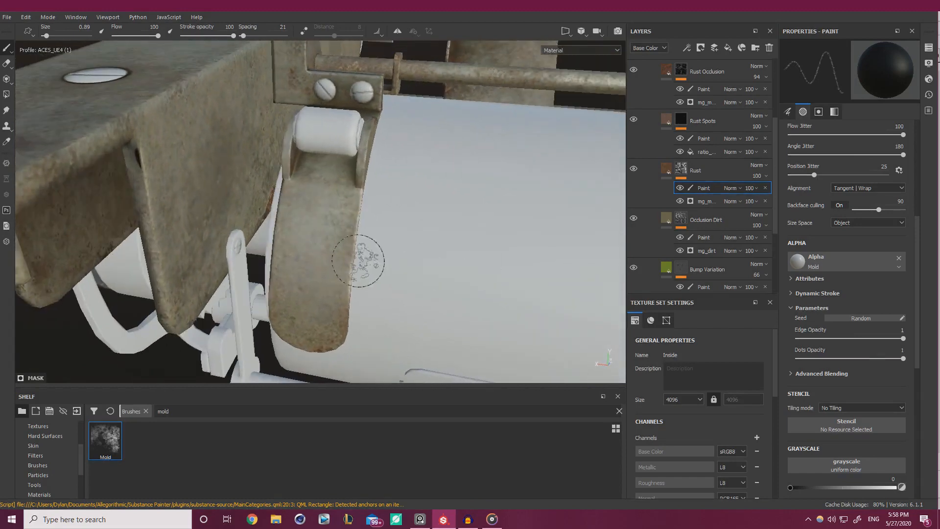
pyautogui.scroll(-1, 700, 196)
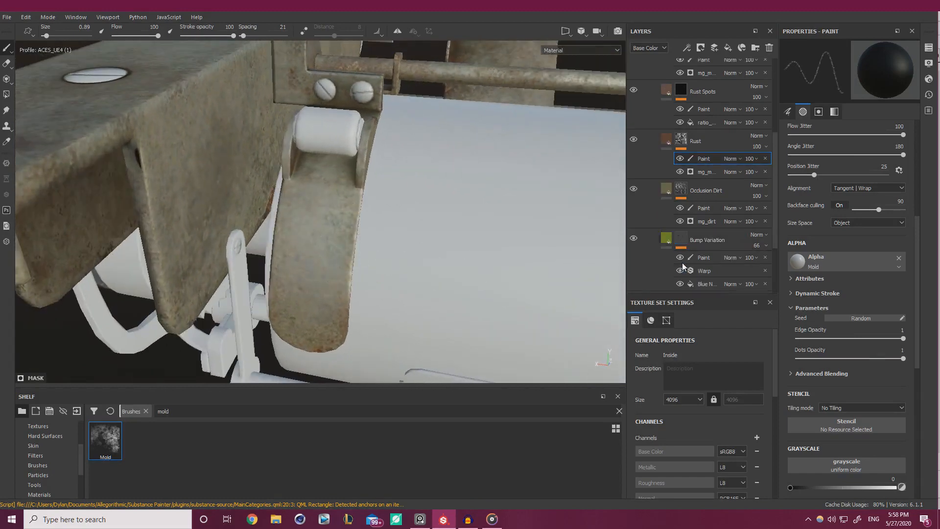
pyautogui.click(703, 257)
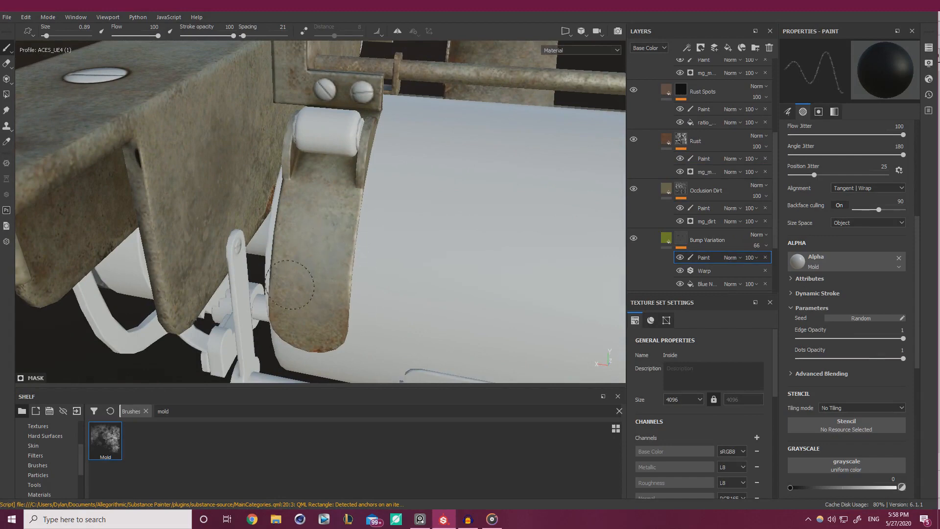
# Paint the outer side plate and its flat top between the screws in the Bump Variation mask, enlarging the brush to 3.32.
pyautogui.moveTo(431, 272)
pyautogui.keyDown('alt'); pyautogui.mouseDown()
pyautogui.moveTo(488, 265)
pyautogui.moveTo(375, 213)
pyautogui.moveTo(483, 304)
pyautogui.moveTo(357, 273)
pyautogui.moveTo(157, 252)
pyautogui.moveTo(277, 267)
pyautogui.moveTo(340, 219)
pyautogui.moveTo(433, 224)
pyautogui.moveTo(225, 181)
pyautogui.moveTo(240, 294)
pyautogui.moveTo(372, 267)
pyautogui.moveTo(399, 279)
pyautogui.moveTo(323, 220)
pyautogui.mouseUp(); pyautogui.keyUp('alt')
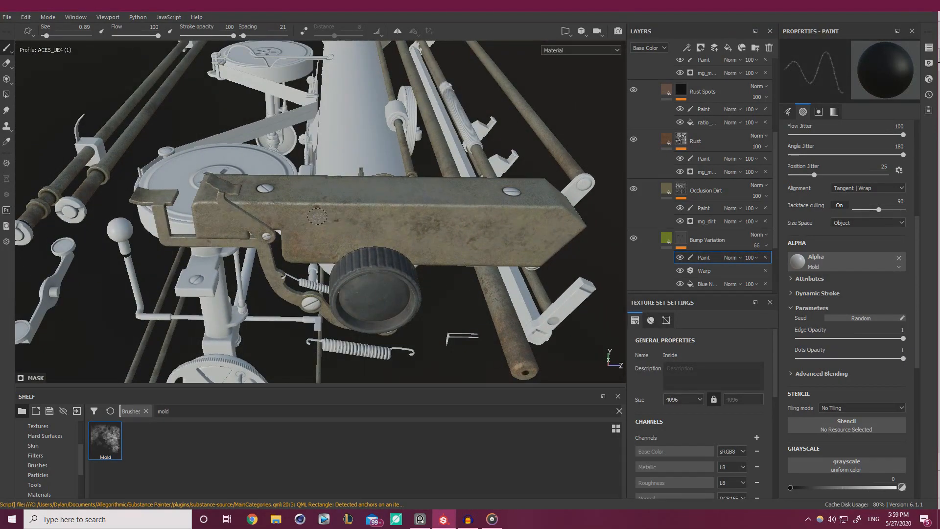
pyautogui.moveTo(313, 197)
pyautogui.keyDown('alt'); pyautogui.mouseDown()
pyautogui.moveTo(434, 252)
pyautogui.moveTo(426, 289)
pyautogui.mouseUp(); pyautogui.keyUp('alt')
pyautogui.click(319, 230)
pyautogui.click(338, 235)
pyautogui.keyDown('alt'); pyautogui.moveTo(343, 220); pyautogui.dragTo(422, 256); pyautogui.keyUp('alt')
pyautogui.keyDown('alt'); pyautogui.moveTo(423, 256); pyautogui.dragTo(376, 271, button='middle'); pyautogui.keyUp('alt')
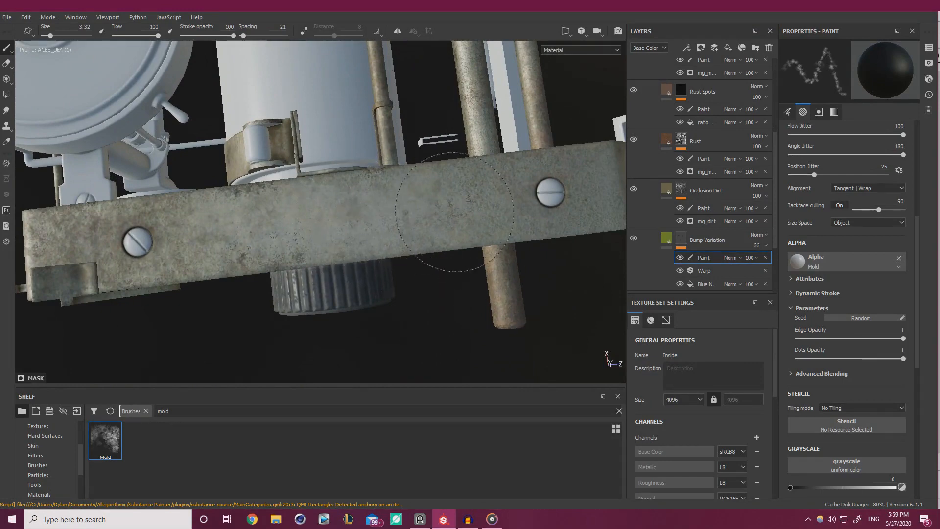
# Paint the side plate's flat top between the screws in the Occlusion Dirt and Rust masks with a 2.09 brush at grayscale 0.
pyautogui.keyDown('alt'); pyautogui.moveTo(429, 199); pyautogui.dragTo(431, 171); pyautogui.keyUp('alt')
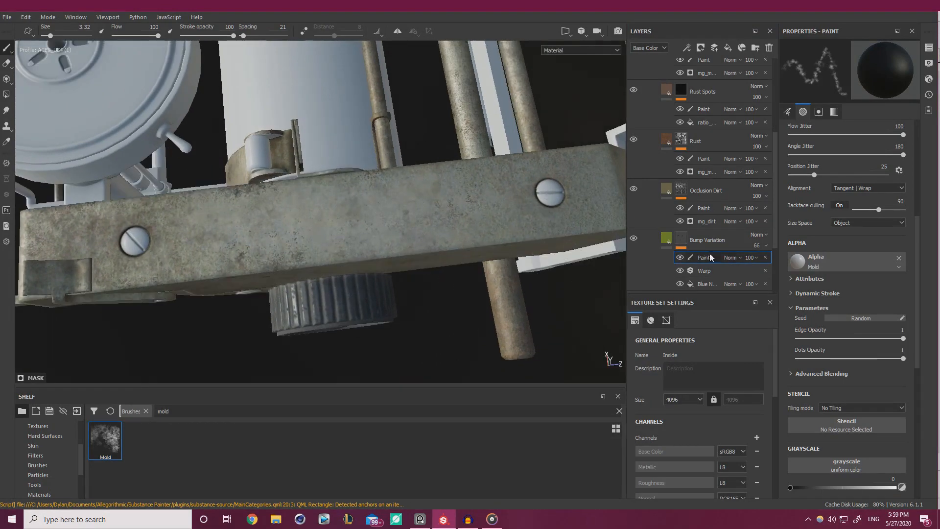
pyautogui.click(698, 212)
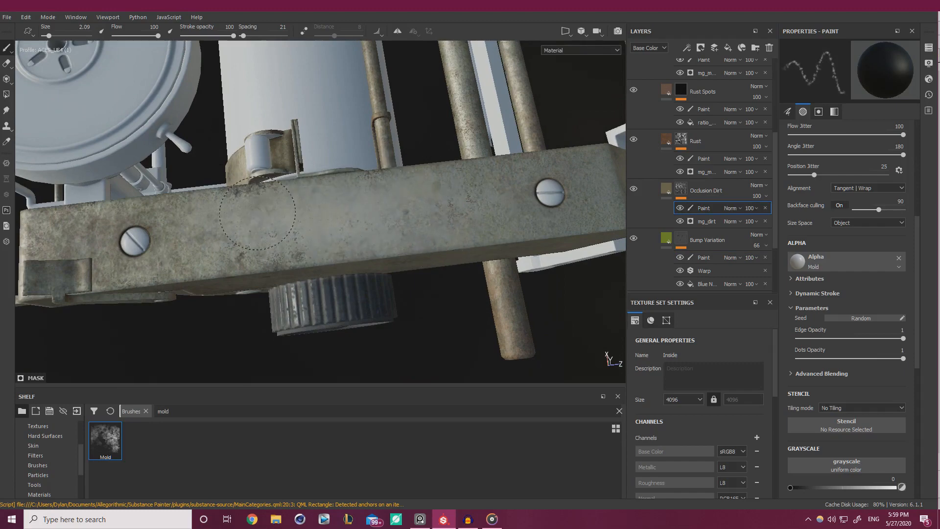
pyautogui.click(703, 158)
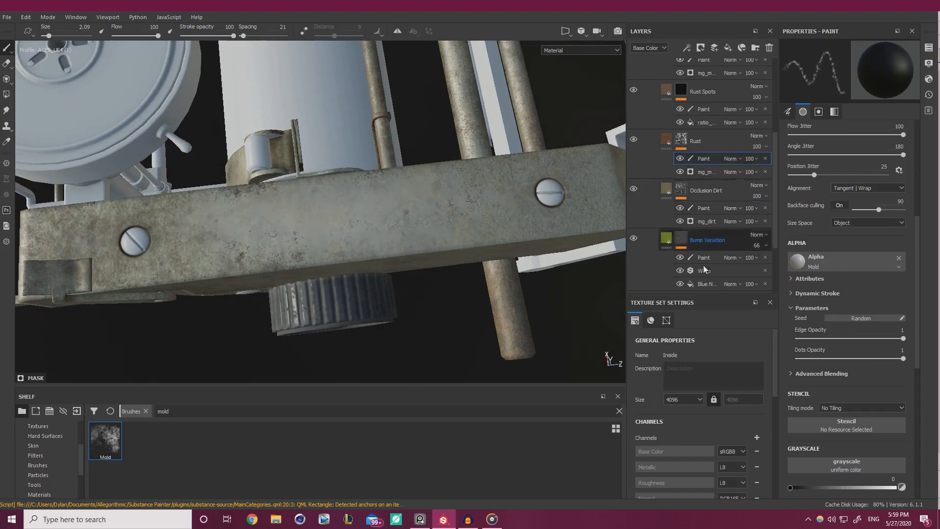
# Paint the plate's pointed inner face in the Rust, Rust Spots and Occlusion Dirt masks, and its top around the end screw in Bump Variation.
pyautogui.moveTo(403, 226)
pyautogui.keyDown('alt'); pyautogui.mouseDown()
pyautogui.moveTo(288, 245)
pyautogui.moveTo(405, 325)
pyautogui.moveTo(510, 194)
pyautogui.moveTo(403, 140)
pyautogui.moveTo(391, 201)
pyautogui.moveTo(399, 262)
pyautogui.moveTo(408, 235)
pyautogui.mouseUp(); pyautogui.keyUp('alt')
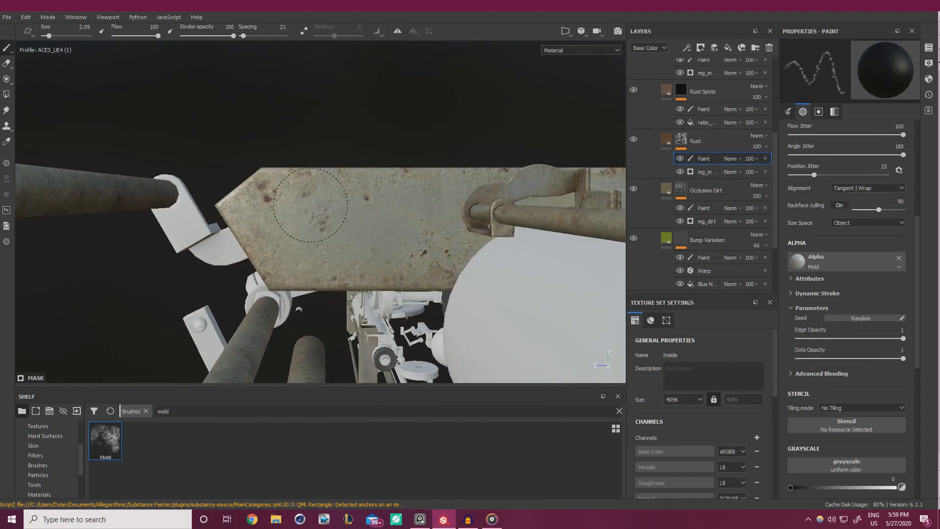
pyautogui.click(700, 109)
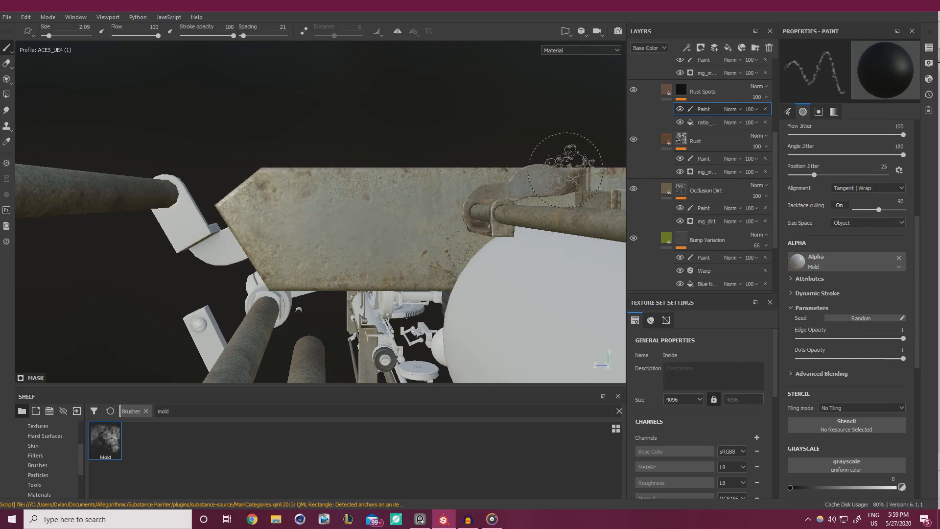
pyautogui.click(705, 208)
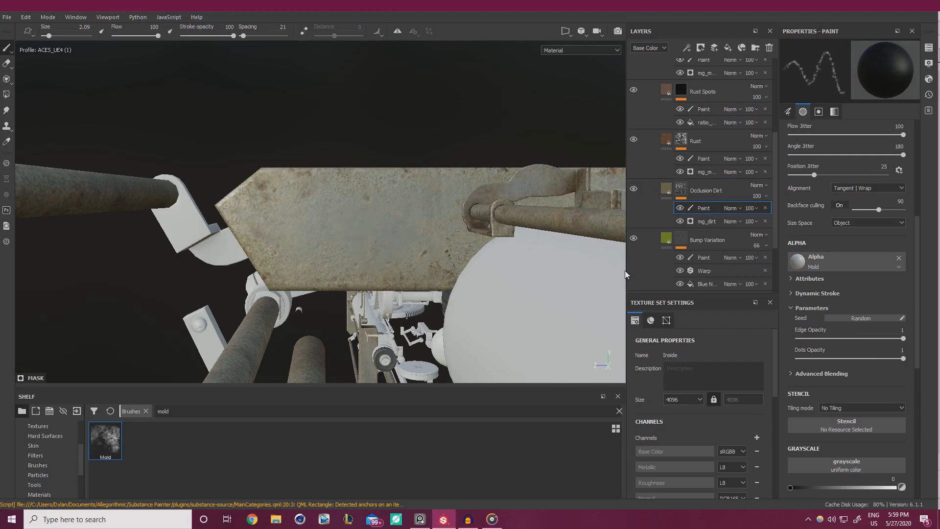
pyautogui.moveTo(625, 274)
pyautogui.keyDown('alt'); pyautogui.mouseDown()
pyautogui.moveTo(311, 237)
pyautogui.moveTo(260, 239)
pyautogui.moveTo(230, 254)
pyautogui.moveTo(294, 237)
pyautogui.moveTo(431, 251)
pyautogui.moveTo(407, 301)
pyautogui.moveTo(480, 251)
pyautogui.moveTo(330, 304)
pyautogui.moveTo(427, 199)
pyautogui.moveTo(405, 217)
pyautogui.mouseUp(); pyautogui.keyUp('alt')
pyautogui.click(702, 258)
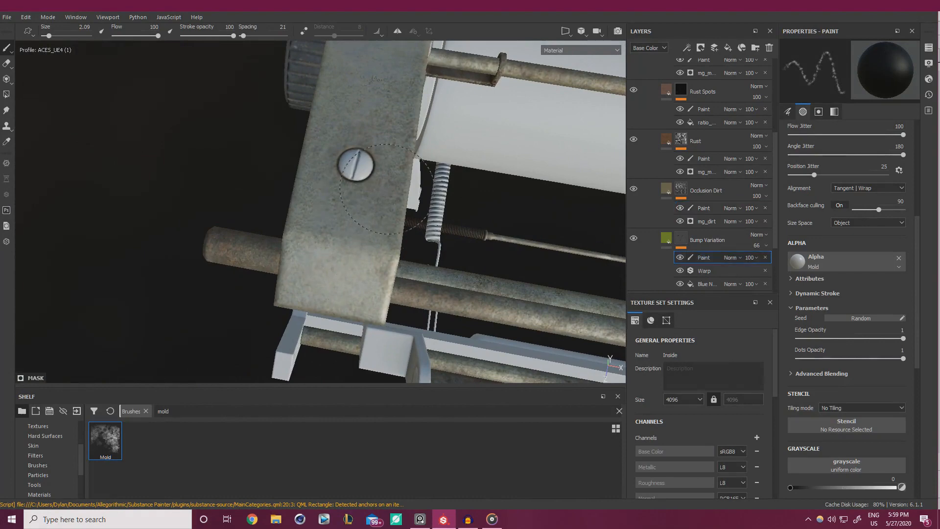
# Work over the side plate's inner face near the lever in the Bump Variation, Occlusion Dirt and Rust masks at grayscale 0.
pyautogui.moveTo(308, 288)
pyautogui.keyDown('alt'); pyautogui.mouseDown()
pyautogui.moveTo(339, 233)
pyautogui.moveTo(177, 256)
pyautogui.moveTo(418, 300)
pyautogui.moveTo(302, 260)
pyautogui.mouseUp(); pyautogui.keyUp('alt')
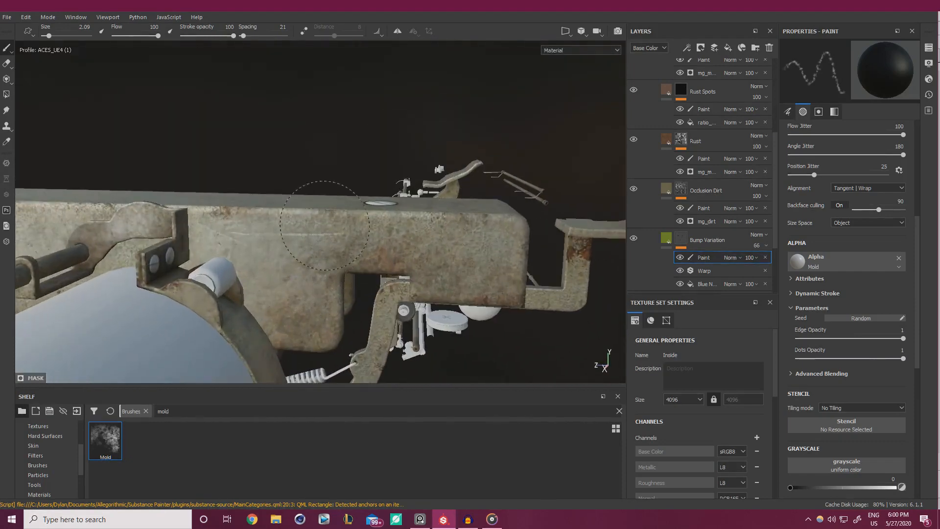
pyautogui.click(698, 209)
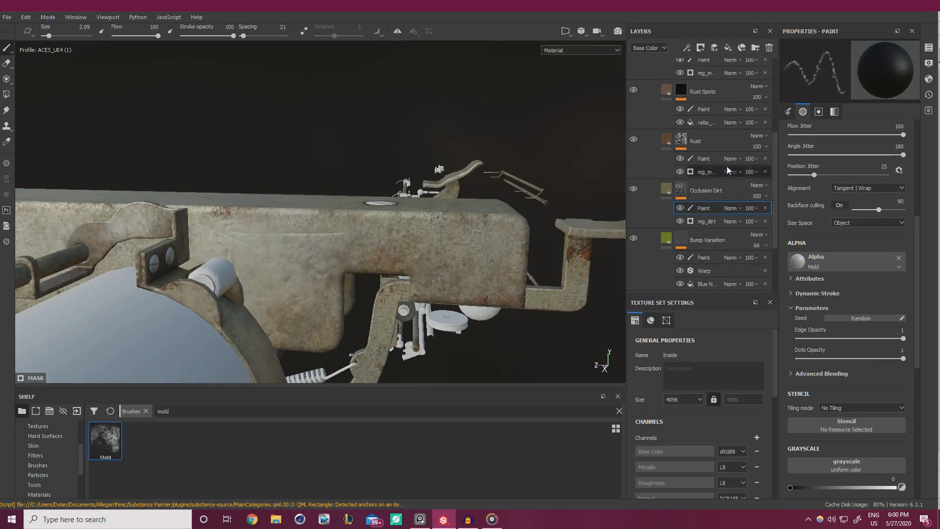
pyautogui.click(703, 158)
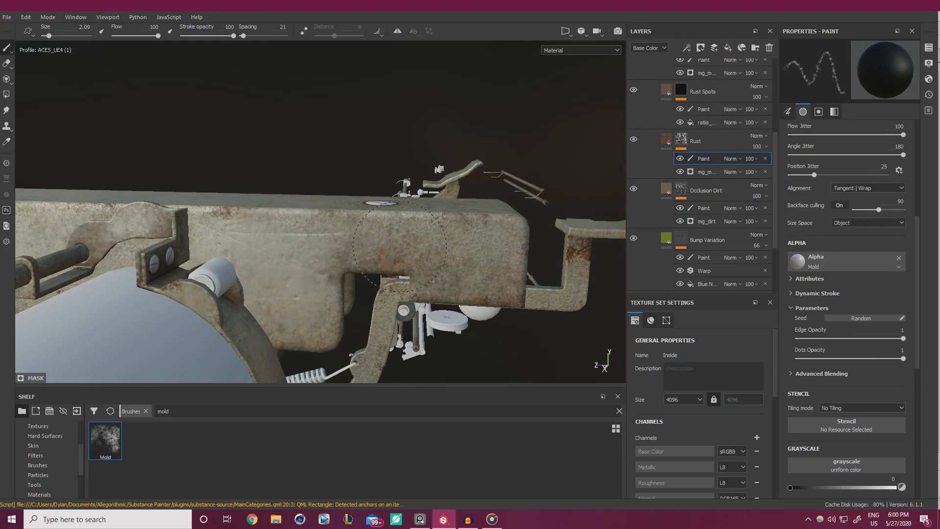
# Reduce the rust on the bent lever arm and its thumb pad in the Rust Occlusion and Rust masks with the 2.09 brush.
pyautogui.moveTo(418, 235)
pyautogui.keyDown('alt'); pyautogui.mouseDown()
pyautogui.moveTo(380, 183)
pyautogui.moveTo(383, 191)
pyautogui.moveTo(392, 181)
pyautogui.moveTo(411, 230)
pyautogui.moveTo(436, 254)
pyautogui.moveTo(523, 257)
pyautogui.moveTo(499, 258)
pyautogui.mouseUp(); pyautogui.keyUp('alt')
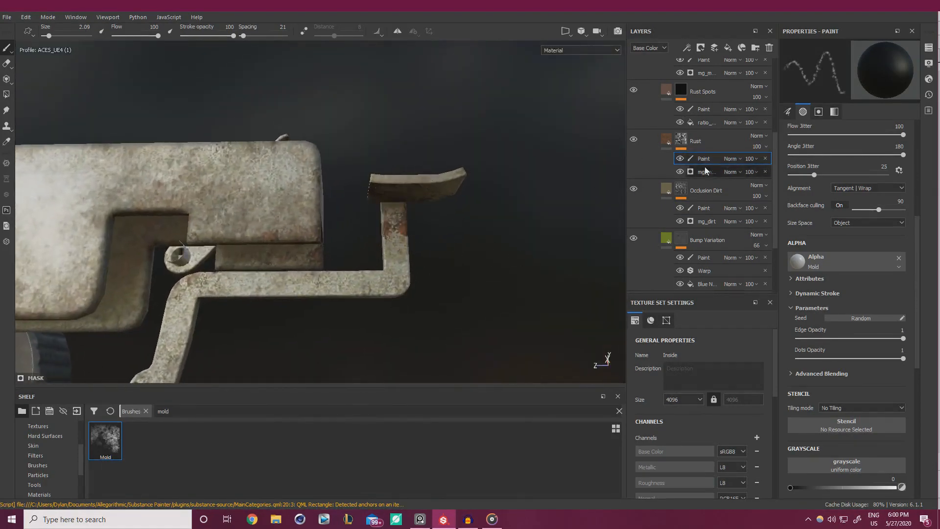
pyautogui.scroll(3, 688, 152)
pyautogui.click(699, 146)
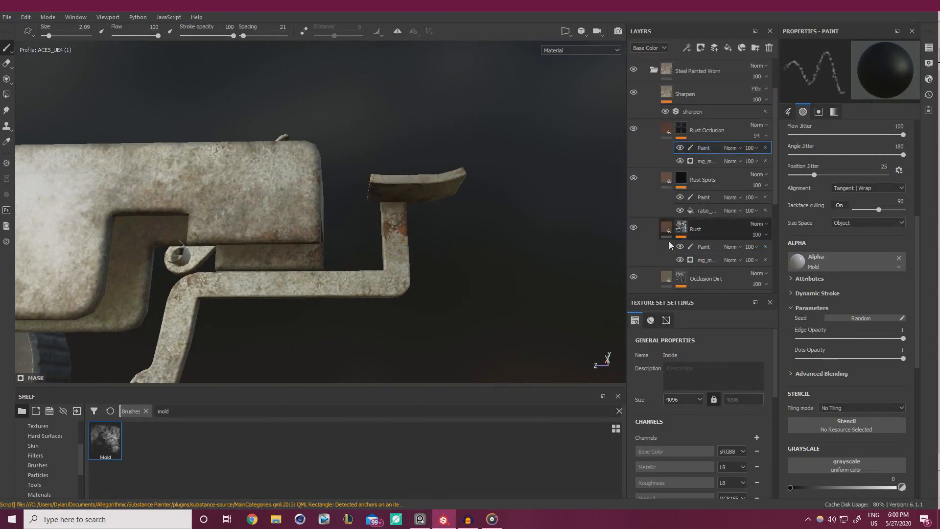
pyautogui.click(695, 246)
pyautogui.moveTo(442, 227)
pyautogui.mouseDown()
pyautogui.moveTo(396, 235)
pyautogui.moveTo(411, 177)
pyautogui.mouseUp()
pyautogui.keyDown('alt'); pyautogui.moveTo(411, 177); pyautogui.dragTo(400, 298, button='middle'); pyautogui.keyUp('alt')
pyautogui.scroll(2, 434, 203)
pyautogui.keyDown('alt'); pyautogui.moveTo(435, 204); pyautogui.dragTo(439, 154); pyautogui.keyUp('alt')
pyautogui.moveTo(429, 92); pyautogui.dragTo(427, 84)
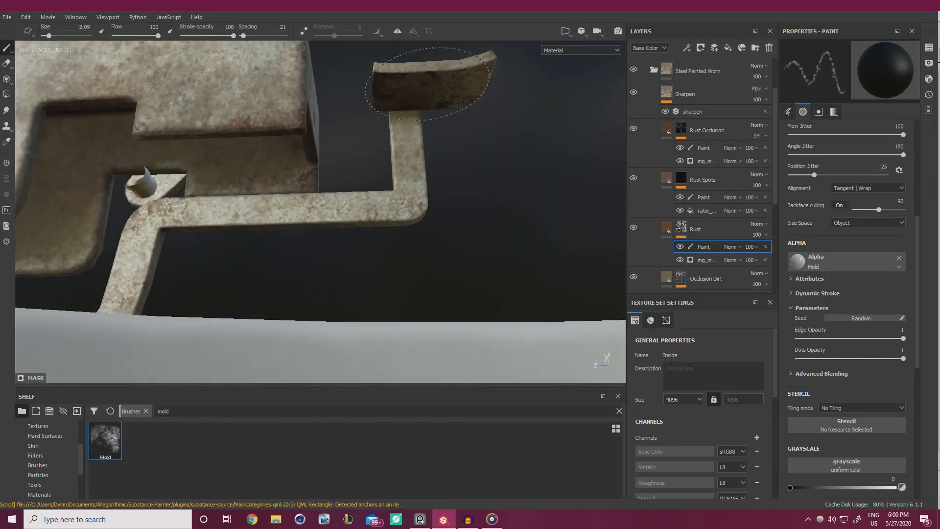
pyautogui.click(710, 147)
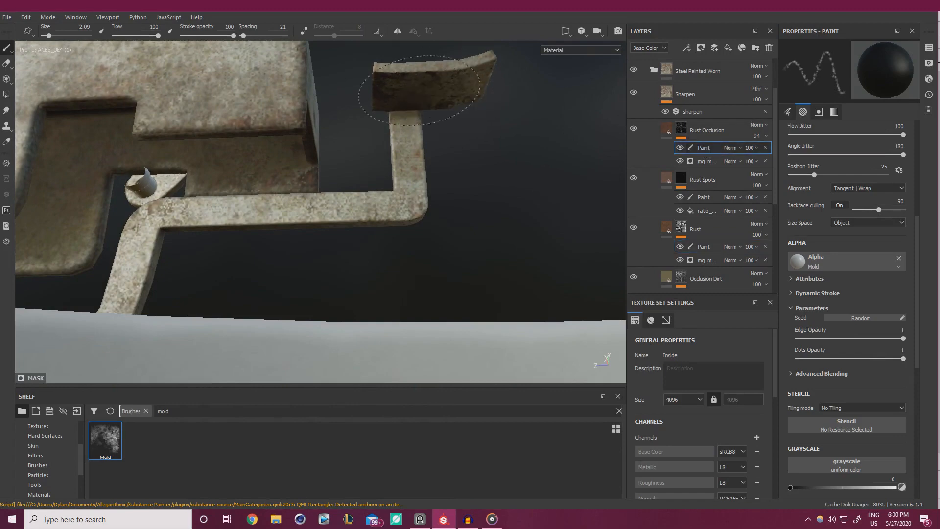
pyautogui.click(704, 246)
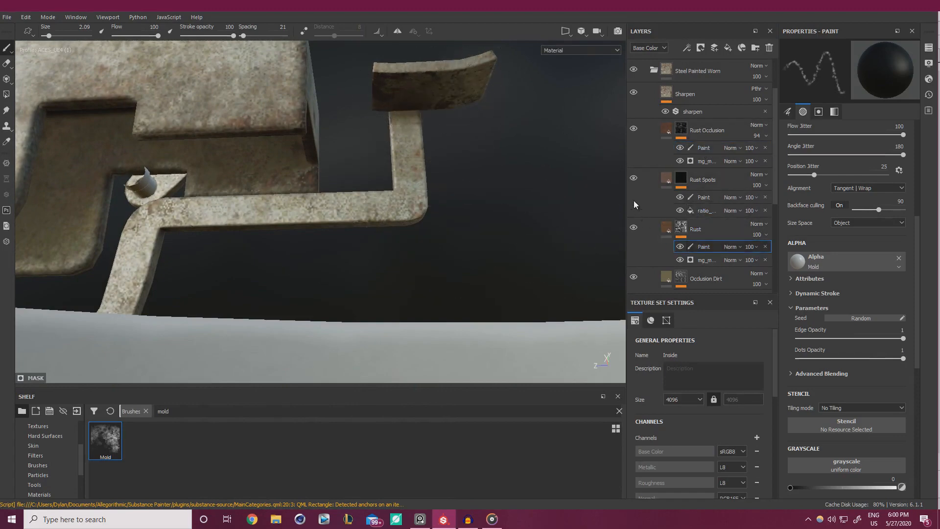
# Toggle the Rust Occlusion and Rust layers off and on to compare their effect on the lever's thumb pad.
pyautogui.click(634, 128)
pyautogui.click(633, 128)
pyautogui.click(634, 226)
pyautogui.click(635, 227)
pyautogui.keyDown('alt'); pyautogui.moveTo(416, 230); pyautogui.dragTo(411, 196); pyautogui.keyUp('alt')
pyautogui.keyDown('alt'); pyautogui.moveTo(411, 206); pyautogui.dragTo(409, 284, button='middle'); pyautogui.keyUp('alt')
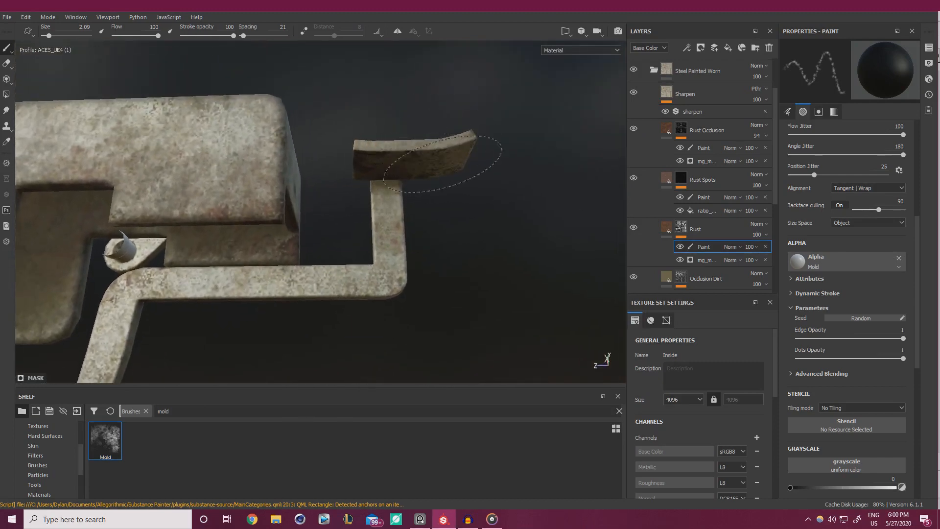
pyautogui.keyDown('alt'); pyautogui.moveTo(478, 168); pyautogui.dragTo(431, 168, button='right'); pyautogui.keyUp('alt')
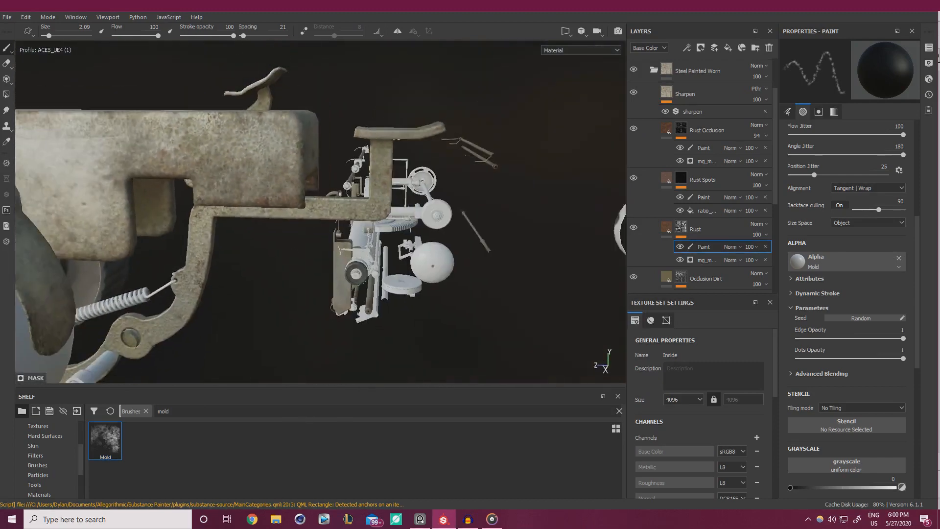
# Paint the side plate's outer face above the knob in the Rust Spots, Occlusion Dirt, Bump Variation and Rust masks, enlarging the brush to 3.26.
pyautogui.moveTo(431, 168)
pyautogui.keyDown('alt'); pyautogui.mouseDown()
pyautogui.moveTo(421, 221)
pyautogui.moveTo(352, 225)
pyautogui.mouseUp(); pyautogui.keyUp('alt')
pyautogui.keyDown('alt'); pyautogui.moveTo(456, 261); pyautogui.dragTo(411, 188); pyautogui.keyUp('alt')
pyautogui.scroll(3, 464, 172)
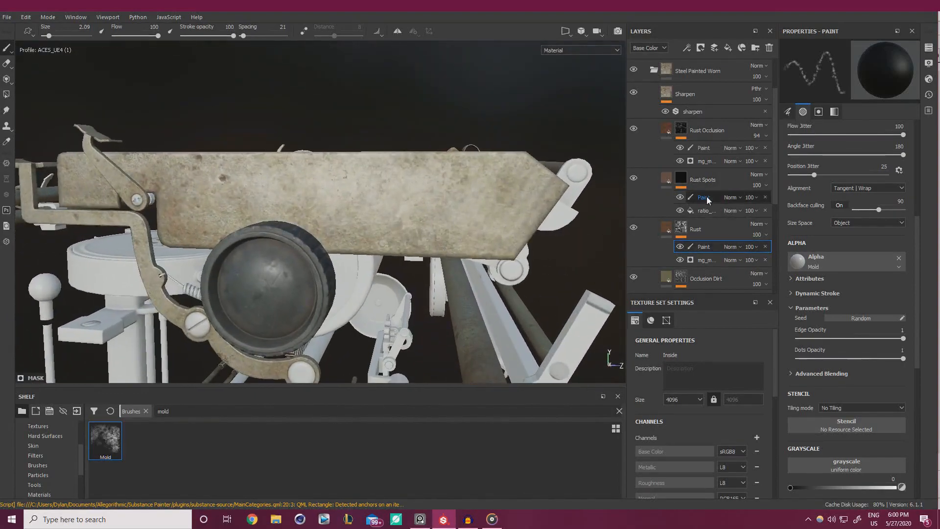
pyautogui.click(707, 197)
pyautogui.scroll(-2, 656, 247)
pyautogui.click(705, 238)
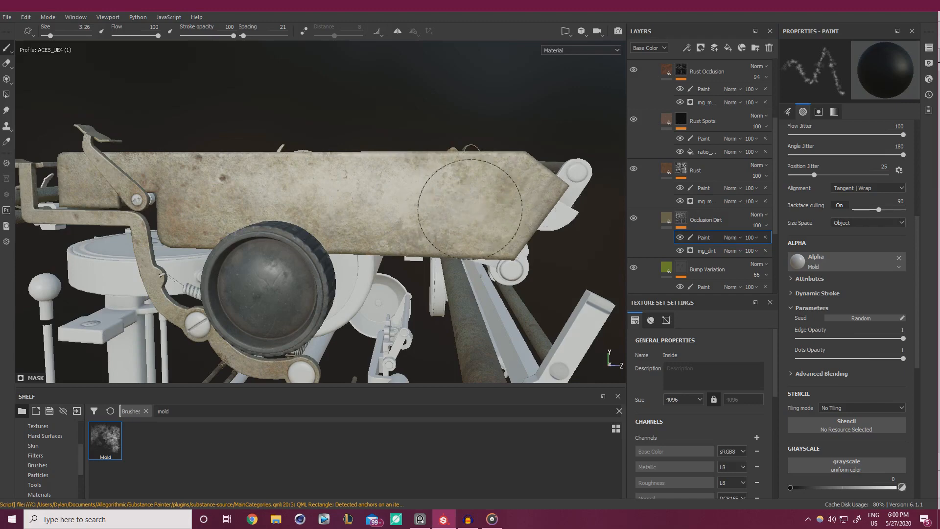
pyautogui.click(705, 286)
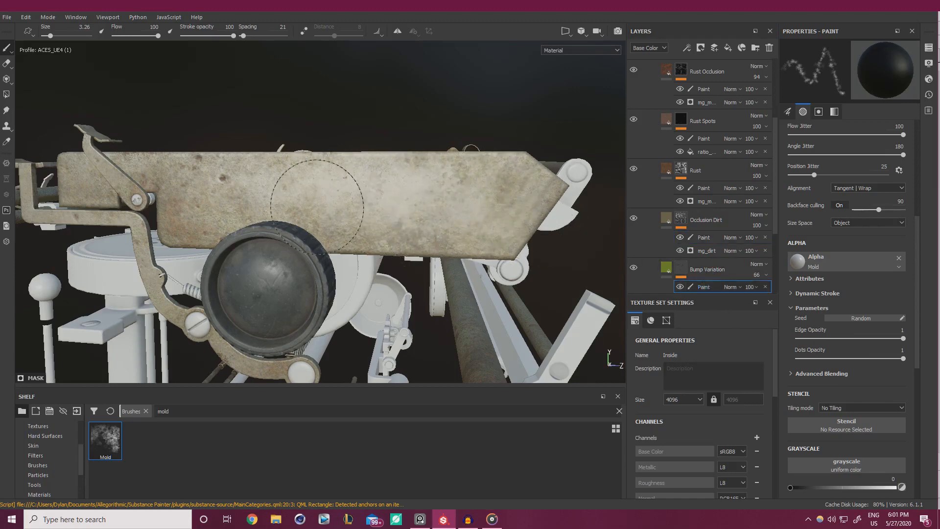
pyautogui.click(705, 188)
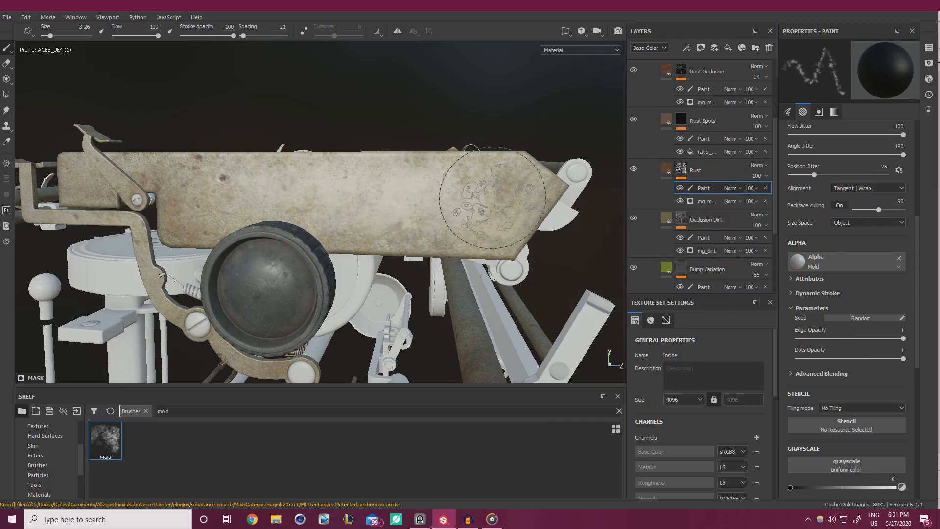
# Touch up the plate's outer face in the Occlusion Dirt and Rust masks, finishing the Rust mask with a 4.1 brush at grayscale 0.2045.
pyautogui.keyDown('alt'); pyautogui.moveTo(492, 198); pyautogui.dragTo(498, 258); pyautogui.keyUp('alt')
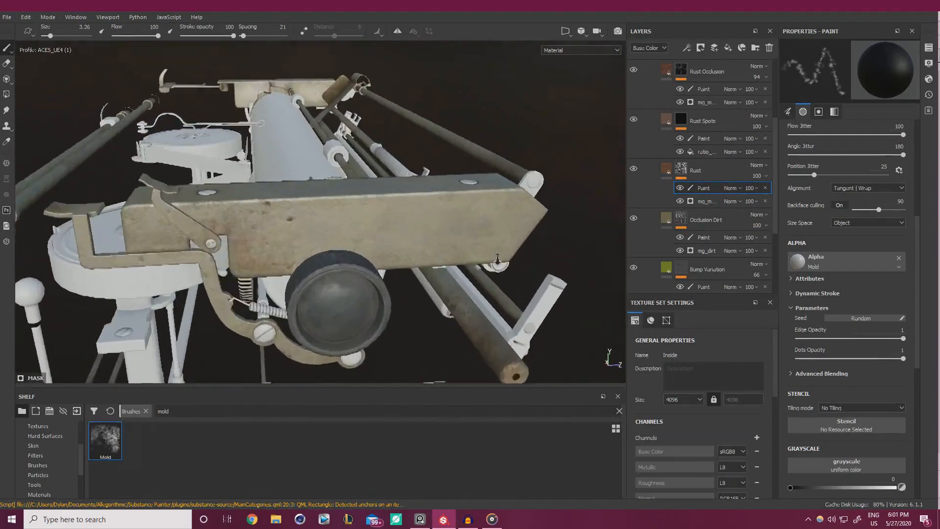
pyautogui.keyDown('alt'); pyautogui.moveTo(498, 258); pyautogui.dragTo(452, 273, button='right'); pyautogui.keyUp('alt')
pyautogui.keyDown('alt'); pyautogui.moveTo(453, 272); pyautogui.dragTo(408, 288); pyautogui.keyUp('alt')
pyautogui.click(703, 238)
pyautogui.keyDown('alt'); pyautogui.moveTo(376, 218); pyautogui.dragTo(378, 229); pyautogui.keyUp('alt')
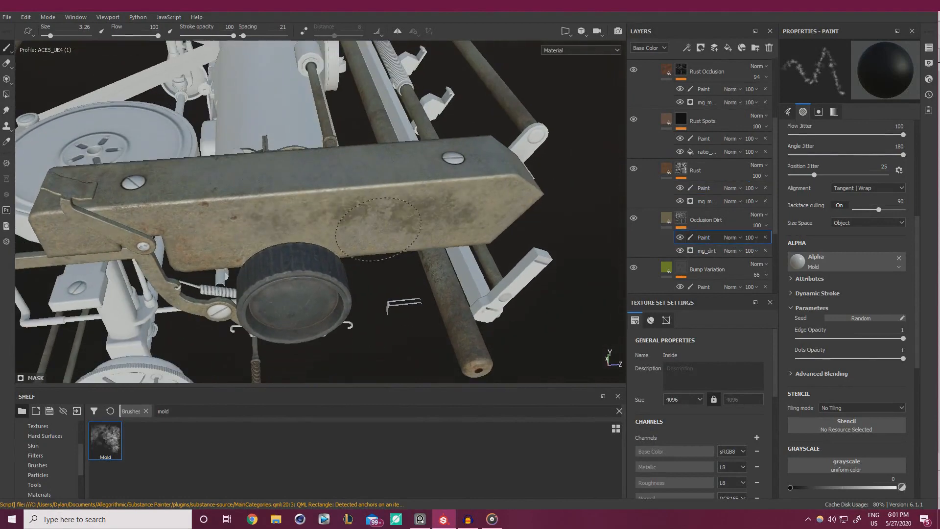
pyautogui.click(703, 188)
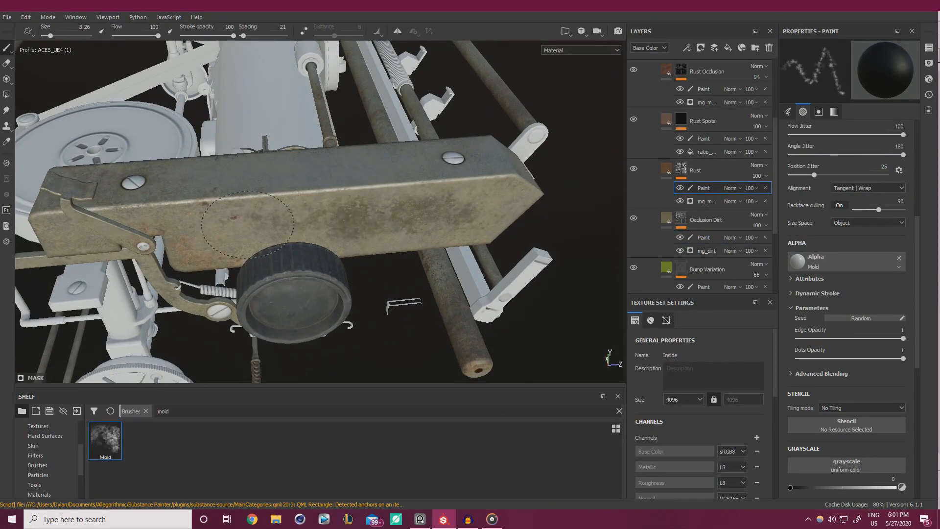
pyautogui.moveTo(468, 222)
pyautogui.keyDown('alt'); pyautogui.mouseDown()
pyautogui.moveTo(438, 175)
pyautogui.moveTo(408, 239)
pyautogui.moveTo(325, 225)
pyautogui.mouseUp(); pyautogui.keyUp('alt')
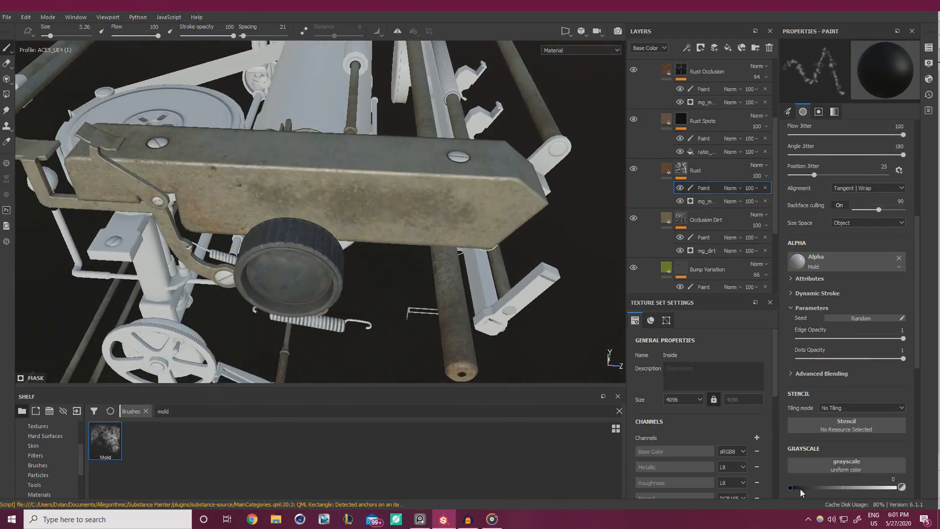
pyautogui.moveTo(801, 490); pyautogui.dragTo(811, 488)
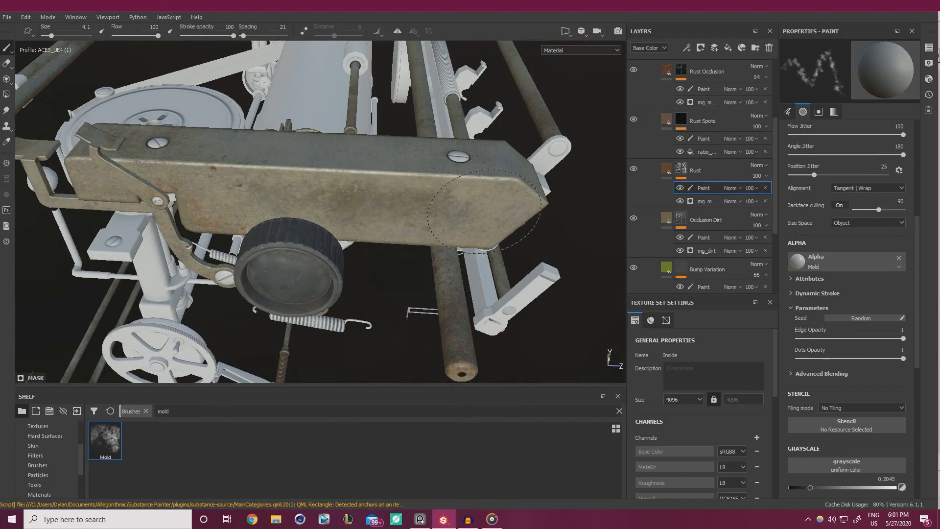
# Inspect the painted metal across the whole carriage and on the top of the side plate under changed lighting.
pyautogui.keyDown('alt'); pyautogui.moveTo(485, 210); pyautogui.dragTo(206, 216); pyautogui.keyUp('alt')
pyautogui.keyDown('alt'); pyautogui.moveTo(205, 216); pyautogui.dragTo(490, 206, button='middle'); pyautogui.keyUp('alt')
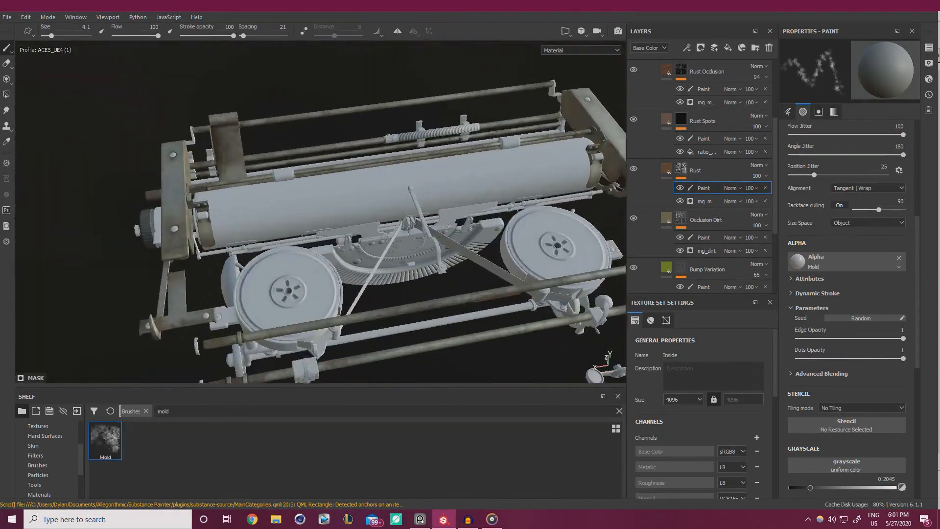
pyautogui.keyDown('alt'); pyautogui.moveTo(230, 255); pyautogui.dragTo(441, 245, button='middle'); pyautogui.keyUp('alt')
pyautogui.keyDown('alt'); pyautogui.moveTo(440, 245); pyautogui.dragTo(472, 256, button='right'); pyautogui.keyUp('alt')
pyautogui.keyDown('alt'); pyautogui.moveTo(472, 256); pyautogui.dragTo(314, 284); pyautogui.keyUp('alt')
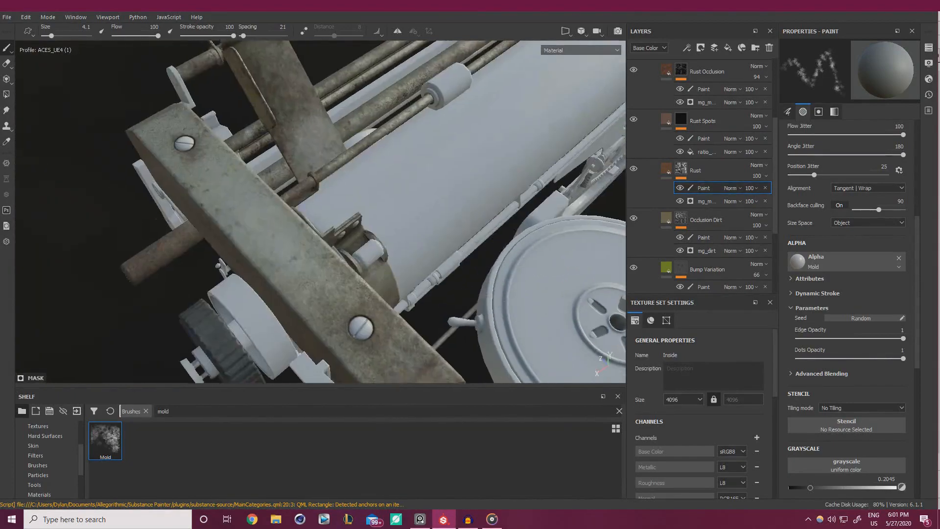
pyautogui.keyDown('alt'); pyautogui.moveTo(405, 257); pyautogui.dragTo(406, 260); pyautogui.keyUp('alt')
pyautogui.moveTo(406, 260)
pyautogui.keyDown('shift'); pyautogui.mouseDown(button='right')
pyautogui.moveTo(430, 260)
pyautogui.moveTo(411, 260)
pyautogui.mouseUp(button='right'); pyautogui.keyUp('shift')
# Switch to the reference image board and find the front-view photo of the Underwood typewriter.
pyautogui.hotkey('alt', 'Tab')
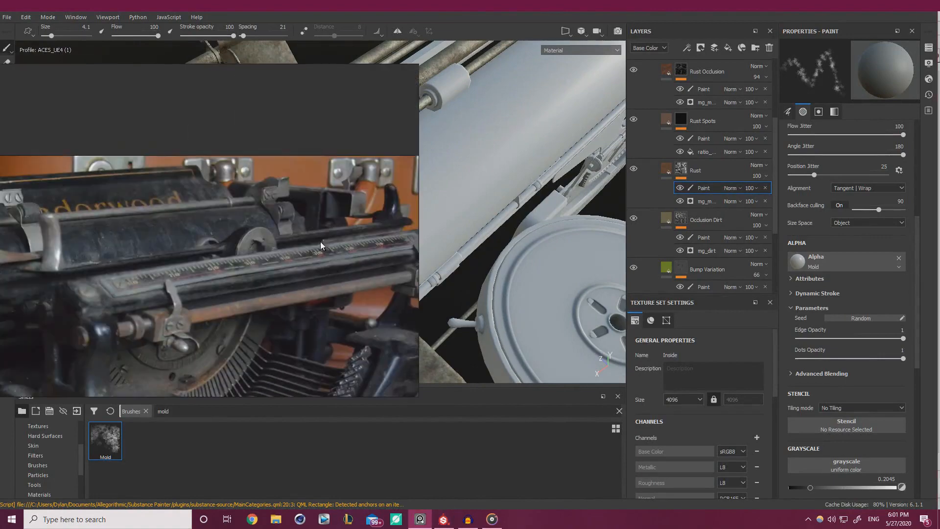
pyautogui.moveTo(320, 242); pyautogui.dragTo(376, 245, button='right')
pyautogui.scroll(-2, 320, 219)
pyautogui.moveTo(320, 219); pyautogui.dragTo(322, 287, button='middle')
pyautogui.scroll(-7, 274, 245)
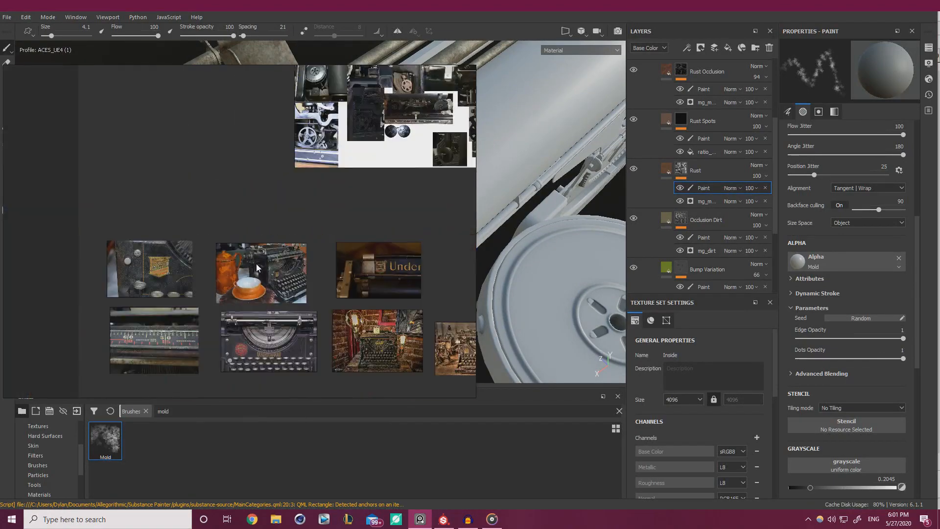
pyautogui.moveTo(252, 261); pyautogui.dragTo(155, 230, button='middle')
pyautogui.moveTo(367, 151); pyautogui.dragTo(127, 145, button='middle')
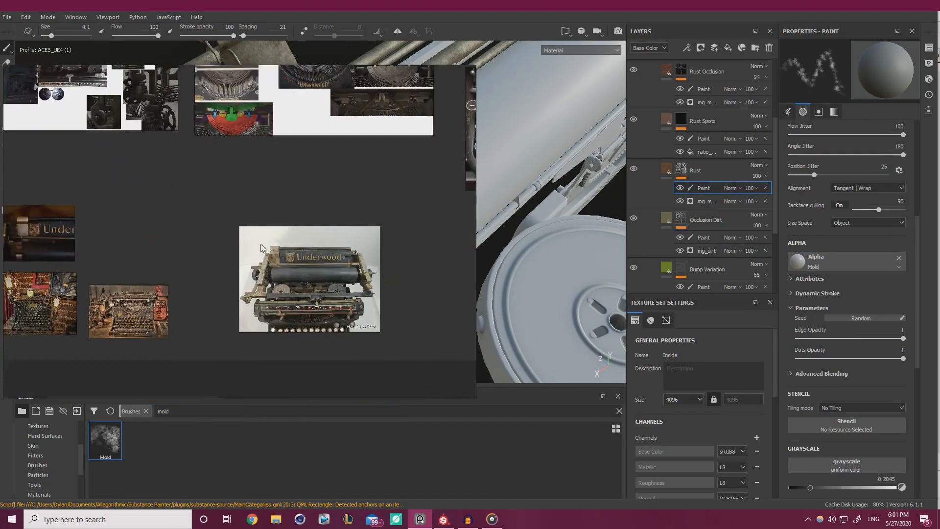
# Examine the metal side plates, cylinder and spools in the Underwood photo up close, and move the reference board aside.
pyautogui.scroll(7, 257, 292)
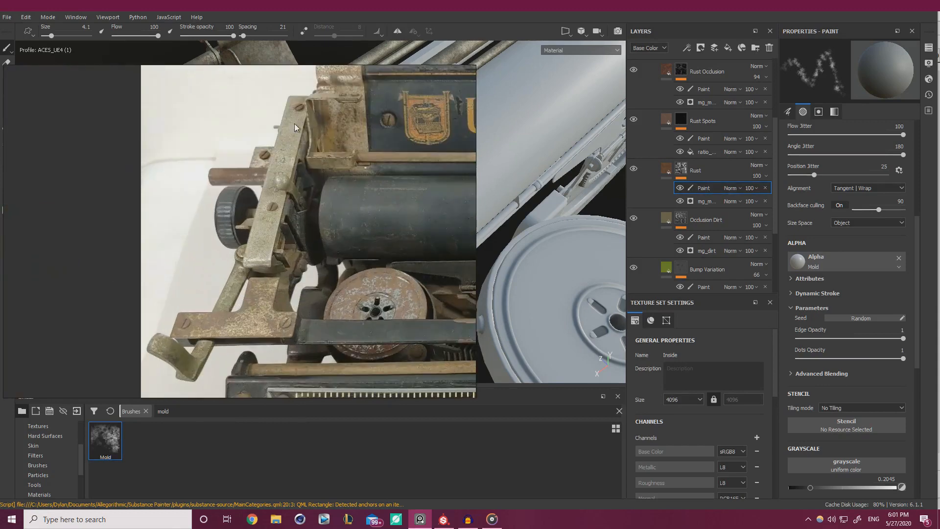
pyautogui.scroll(2, 293, 265)
pyautogui.moveTo(293, 264); pyautogui.dragTo(297, 199, button='middle')
pyautogui.moveTo(355, 210); pyautogui.dragTo(203, 210, button='middle')
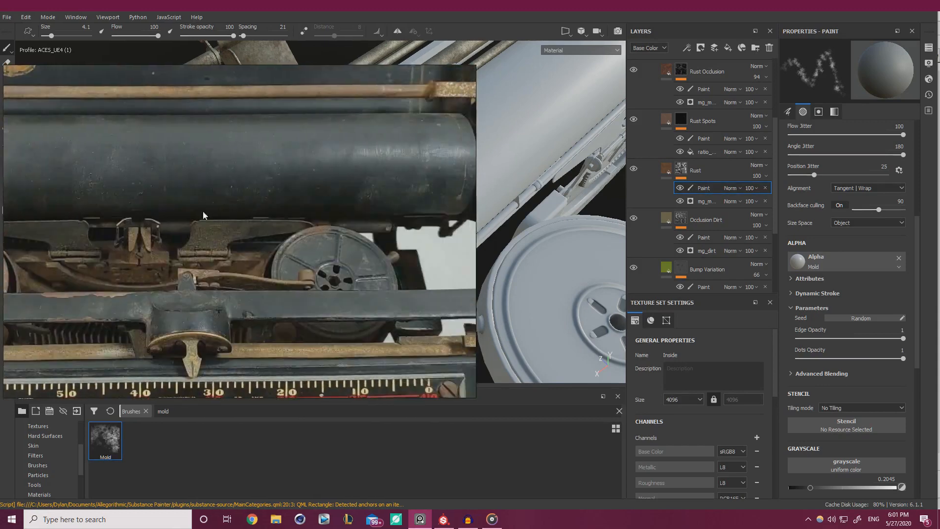
pyautogui.moveTo(465, 209); pyautogui.dragTo(256, 202, button='middle')
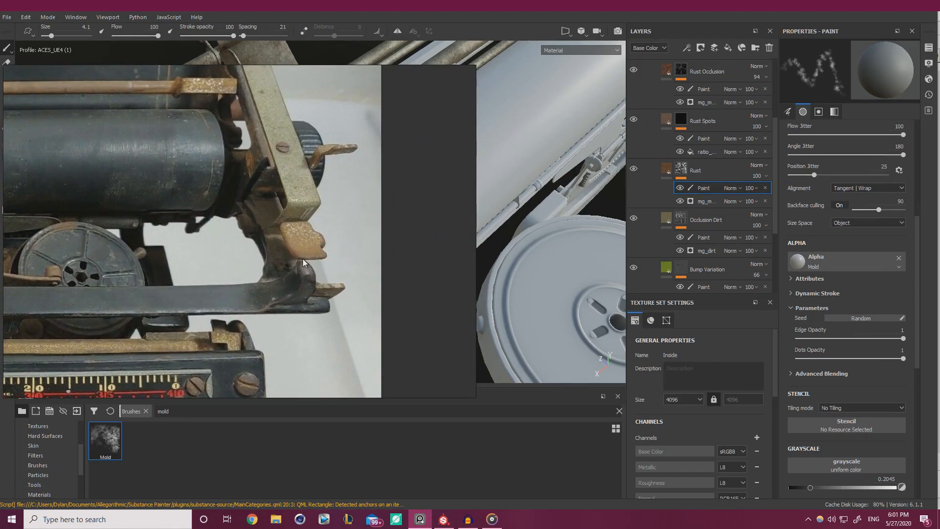
pyautogui.scroll(-5, 296, 257)
pyautogui.moveTo(257, 259); pyautogui.dragTo(335, 220, button='middle')
pyautogui.moveTo(362, 237); pyautogui.dragTo(0, 247, button='right')
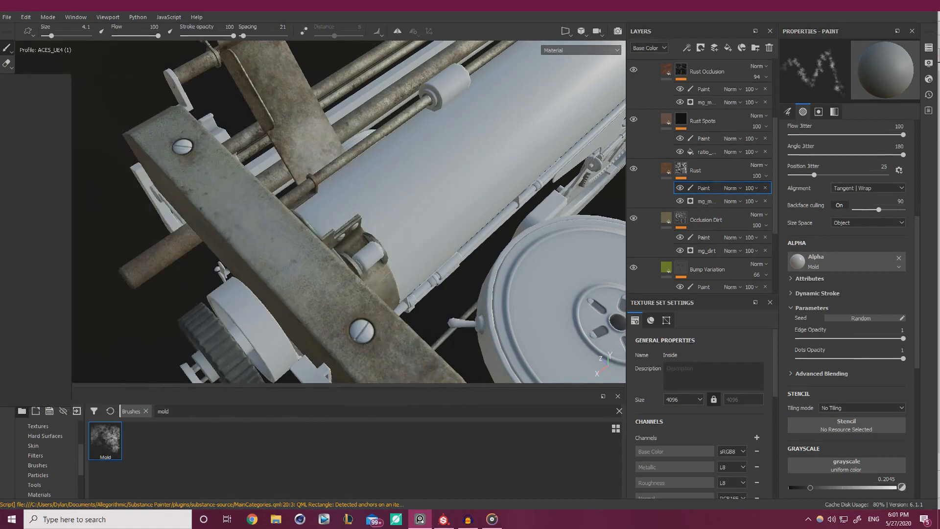
# Paint rust on the small block beneath the side plate in the Rust mask, using grayscale 0.7682 and a 0.84 brush.
pyautogui.keyDown('alt'); pyautogui.moveTo(419, 198); pyautogui.dragTo(88, 195, button='right'); pyautogui.keyUp('alt')
pyautogui.keyDown('alt'); pyautogui.moveTo(333, 162); pyautogui.dragTo(244, 198); pyautogui.keyUp('alt')
pyautogui.keyDown('alt'); pyautogui.moveTo(343, 206); pyautogui.dragTo(408, 214, button='right'); pyautogui.keyUp('alt')
pyautogui.keyDown('alt'); pyautogui.moveTo(407, 215); pyautogui.dragTo(230, 216, button='middle'); pyautogui.keyUp('alt')
pyautogui.keyDown('alt'); pyautogui.moveTo(313, 225); pyautogui.dragTo(462, 241, button='right'); pyautogui.keyUp('alt')
pyautogui.keyDown('alt'); pyautogui.moveTo(462, 242); pyautogui.dragTo(291, 239); pyautogui.keyUp('alt')
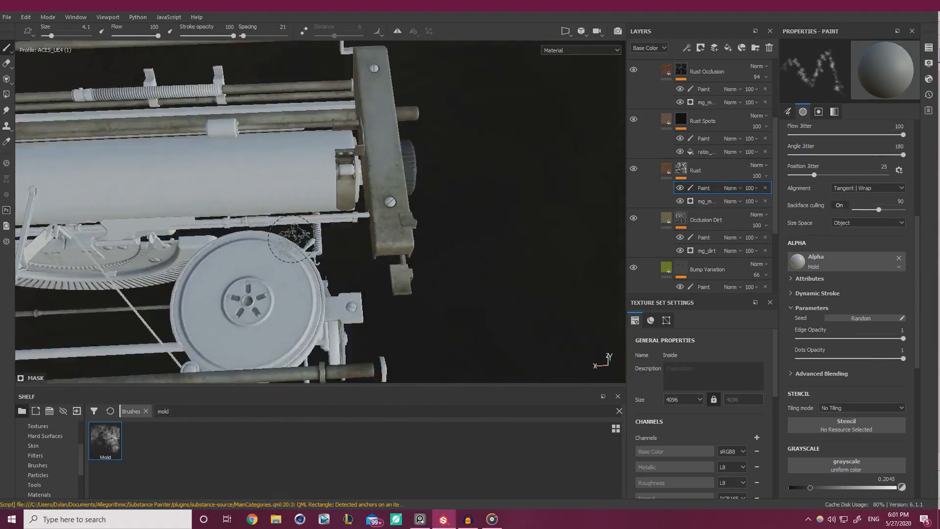
pyautogui.keyDown('alt'); pyautogui.moveTo(291, 239); pyautogui.dragTo(367, 244, button='right'); pyautogui.keyUp('alt')
pyautogui.keyDown('alt'); pyautogui.moveTo(367, 244); pyautogui.dragTo(264, 223, button='middle'); pyautogui.keyUp('alt')
pyautogui.keyDown('alt'); pyautogui.moveTo(264, 223); pyautogui.dragTo(372, 252, button='right'); pyautogui.keyUp('alt')
pyautogui.keyDown('alt'); pyautogui.moveTo(372, 252); pyautogui.dragTo(267, 220, button='middle'); pyautogui.keyUp('alt')
pyautogui.keyDown('alt'); pyautogui.moveTo(266, 220); pyautogui.dragTo(297, 250); pyautogui.keyUp('alt')
pyautogui.keyDown('ctrl'); pyautogui.moveTo(382, 284); pyautogui.dragTo(311, 257, button='right'); pyautogui.keyUp('ctrl')
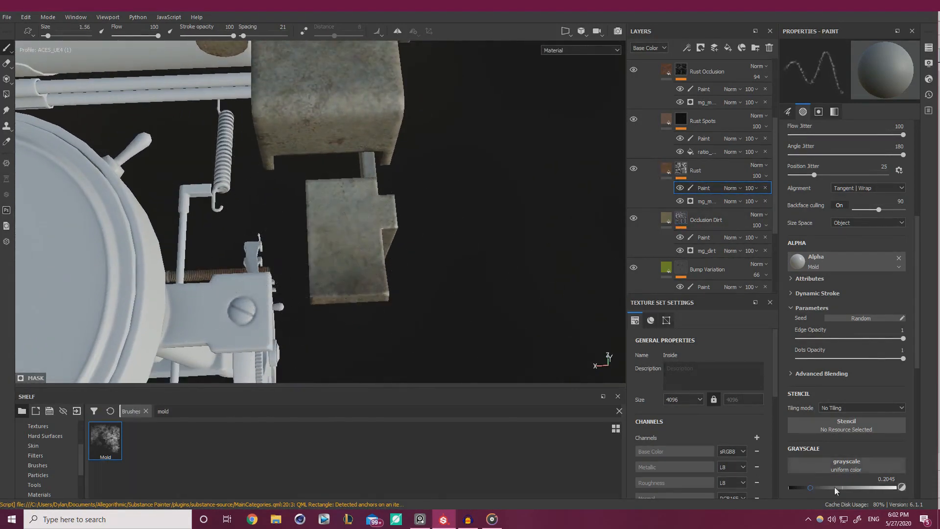
pyautogui.moveTo(834, 487); pyautogui.dragTo(872, 487)
pyautogui.moveTo(373, 269)
pyautogui.keyDown('ctrl'); pyautogui.mouseDown(button='right')
pyautogui.moveTo(357, 267)
pyautogui.moveTo(367, 260)
pyautogui.moveTo(370, 272)
pyautogui.mouseUp(button='right'); pyautogui.keyUp('ctrl')
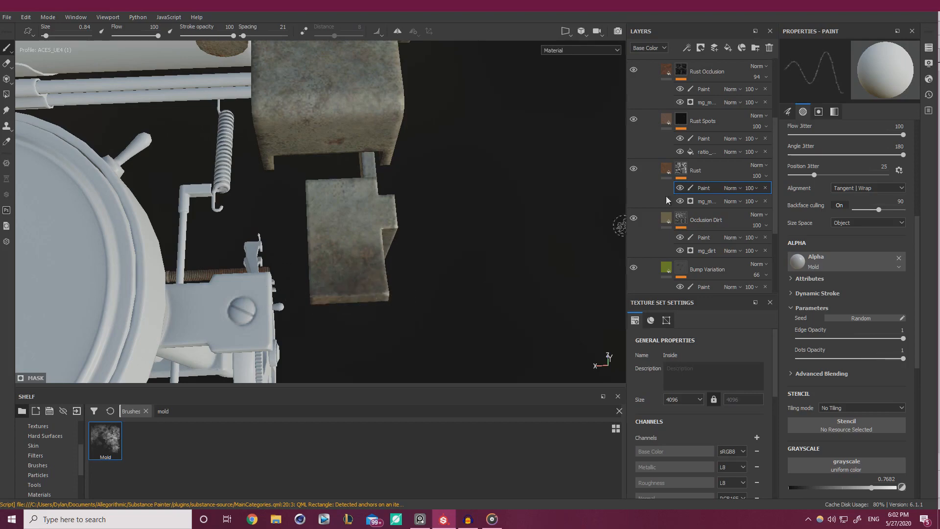
# Paint rust on the lower block and around the notch on the side plate's inner face in the Rust Occlusion mask.
pyautogui.click(705, 89)
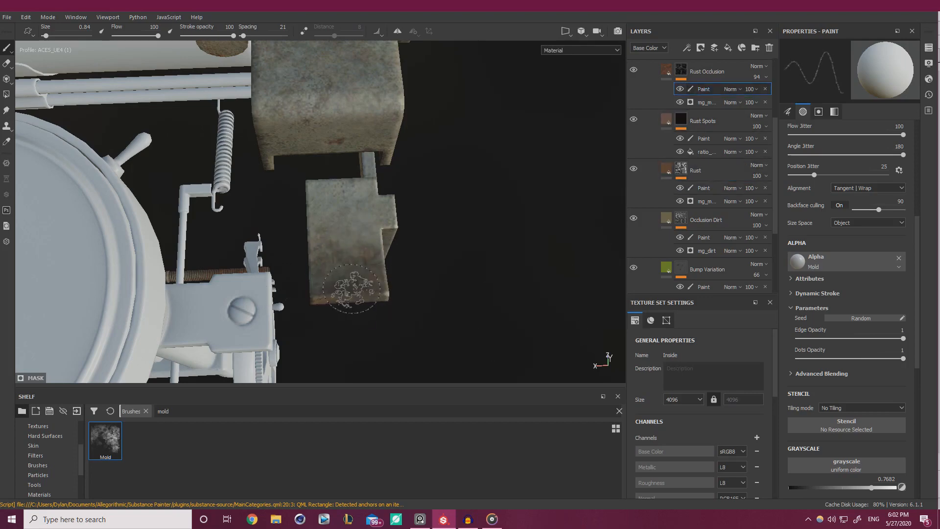
pyautogui.keyDown('alt'); pyautogui.moveTo(346, 294); pyautogui.dragTo(12, 253); pyautogui.keyUp('alt')
pyautogui.keyDown('alt'); pyautogui.moveTo(379, 185); pyautogui.dragTo(294, 186, button='right'); pyautogui.keyUp('alt')
pyautogui.keyDown('alt'); pyautogui.moveTo(235, 188); pyautogui.dragTo(387, 167); pyautogui.keyUp('alt')
pyautogui.keyDown('alt'); pyautogui.moveTo(387, 167); pyautogui.dragTo(296, 218, button='middle'); pyautogui.keyUp('alt')
pyautogui.keyDown('alt'); pyautogui.moveTo(296, 218); pyautogui.dragTo(420, 248, button='right'); pyautogui.keyUp('alt')
pyautogui.keyDown('alt'); pyautogui.moveTo(419, 247); pyautogui.dragTo(582, 230); pyautogui.keyUp('alt')
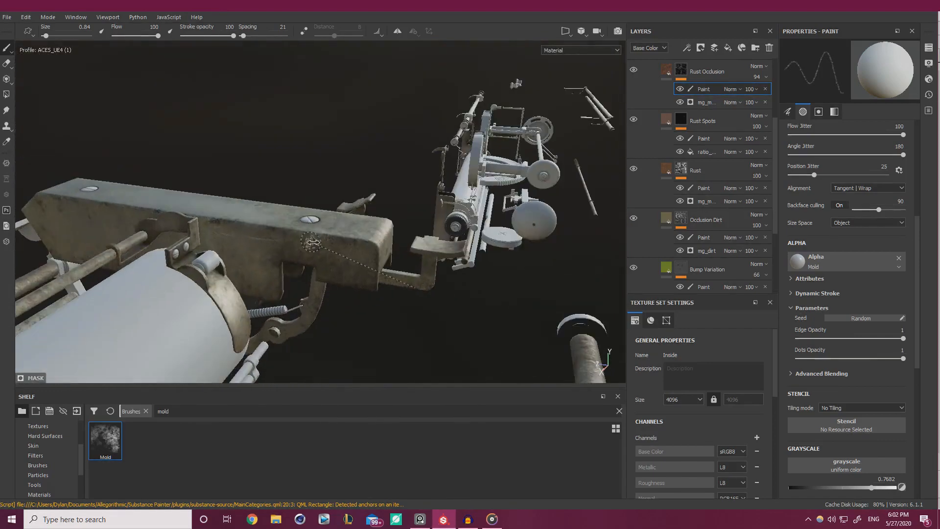
pyautogui.keyDown('alt'); pyautogui.moveTo(342, 265); pyautogui.dragTo(392, 230); pyautogui.keyUp('alt')
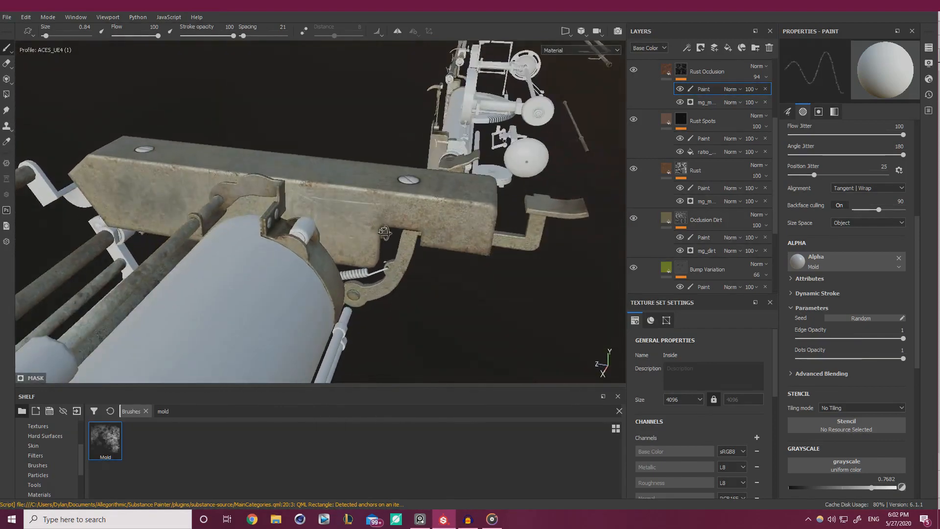
pyautogui.keyDown('alt'); pyautogui.moveTo(392, 230); pyautogui.dragTo(416, 223, button='middle'); pyautogui.keyUp('alt')
pyautogui.moveTo(416, 223)
pyautogui.keyDown('alt'); pyautogui.mouseDown(button='right')
pyautogui.moveTo(470, 278)
pyautogui.moveTo(496, 289)
pyautogui.mouseUp(button='right'); pyautogui.keyUp('alt')
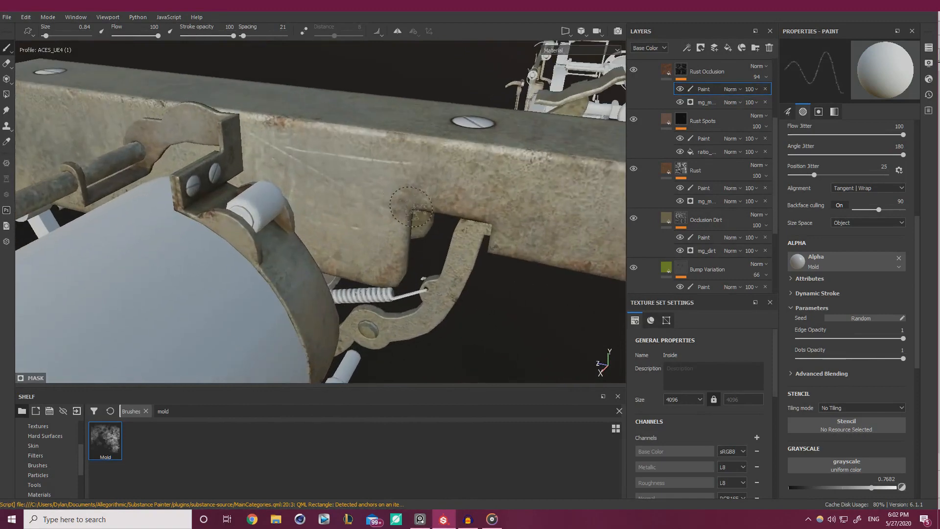
# Clean up spots on the side plate's outer face in the Rust Spots mask with grayscale 0, and reduce the brush to 1.22.
pyautogui.keyDown('alt'); pyautogui.moveTo(400, 281); pyautogui.dragTo(183, 210); pyautogui.keyUp('alt')
pyautogui.keyDown('alt'); pyautogui.moveTo(271, 211); pyautogui.dragTo(299, 208); pyautogui.keyUp('alt')
pyautogui.keyDown('alt'); pyautogui.moveTo(299, 208); pyautogui.dragTo(322, 200, button='right'); pyautogui.keyUp('alt')
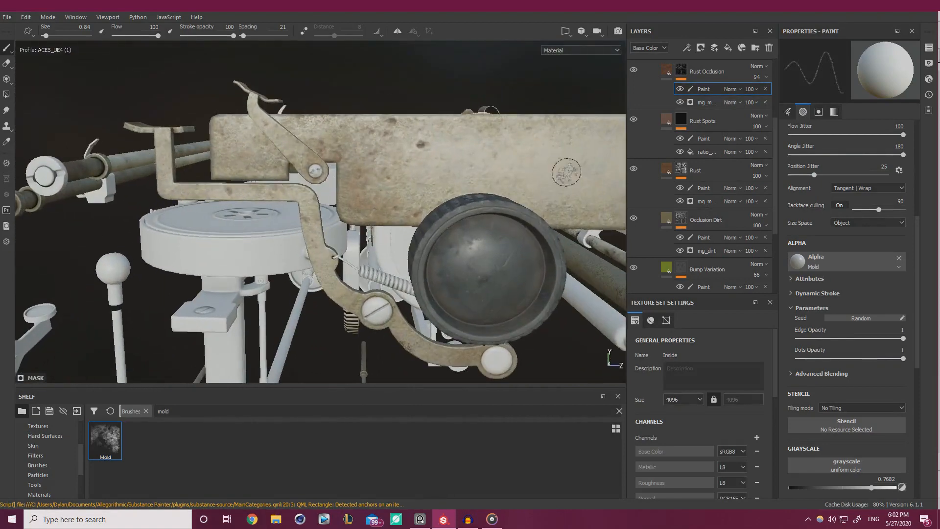
pyautogui.click(703, 138)
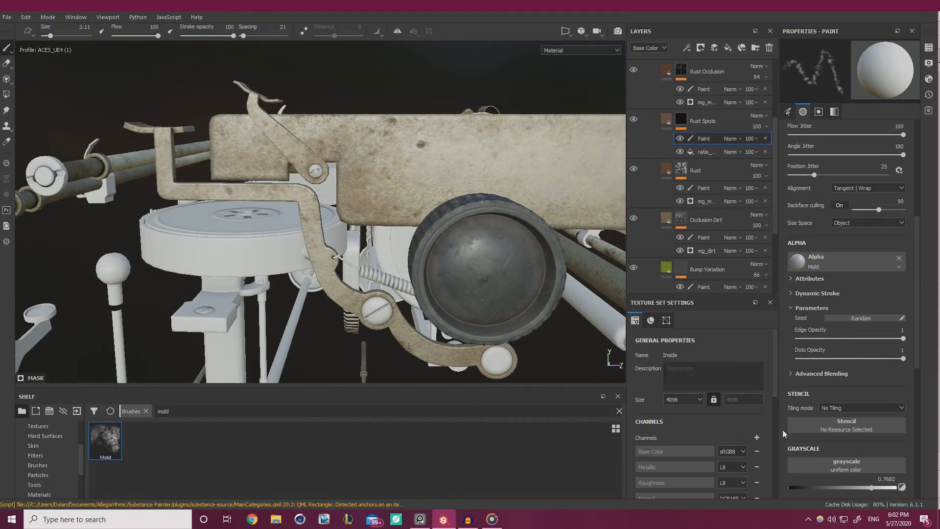
pyautogui.click(790, 488)
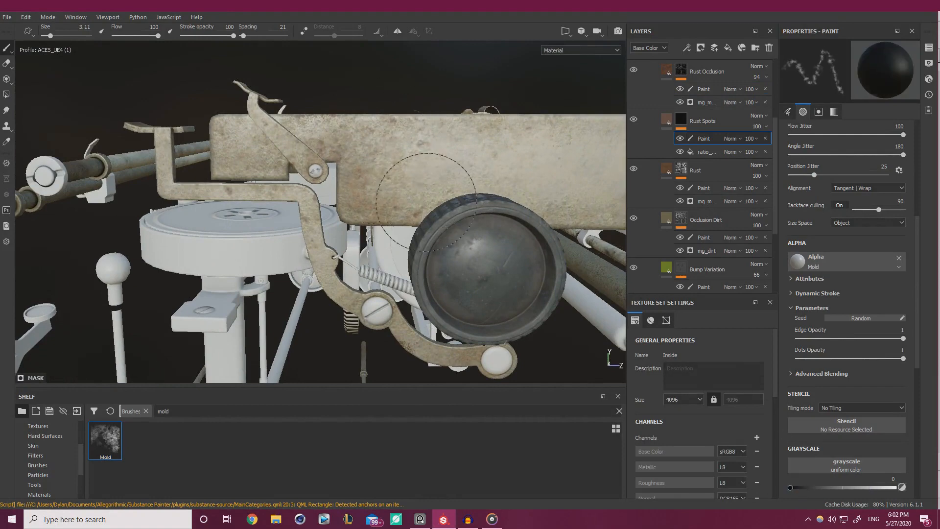
pyautogui.keyDown('alt'); pyautogui.moveTo(385, 208); pyautogui.dragTo(374, 177); pyautogui.keyUp('alt')
pyautogui.keyDown('alt'); pyautogui.moveTo(374, 176); pyautogui.dragTo(392, 173, button='right'); pyautogui.keyUp('alt')
pyautogui.keyDown('alt'); pyautogui.moveTo(320, 152); pyautogui.dragTo(361, 186, button='middle'); pyautogui.keyUp('alt')
pyautogui.keyDown('ctrl'); pyautogui.moveTo(361, 186); pyautogui.dragTo(331, 187, button='right'); pyautogui.keyUp('ctrl')
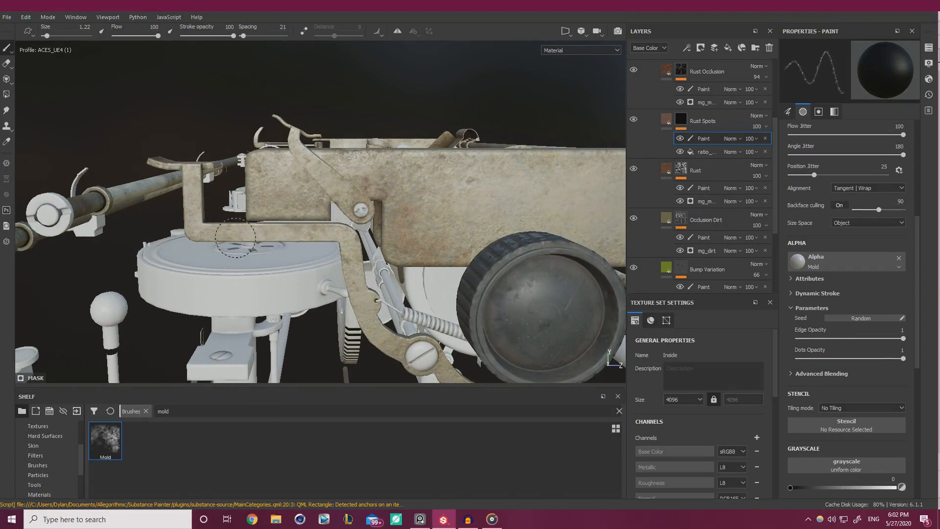
# Switch to the reference board and examine the release lever and rusty bracket in the Underwood photo, returning to the model.
pyautogui.hotkey('alt', 'Tab')
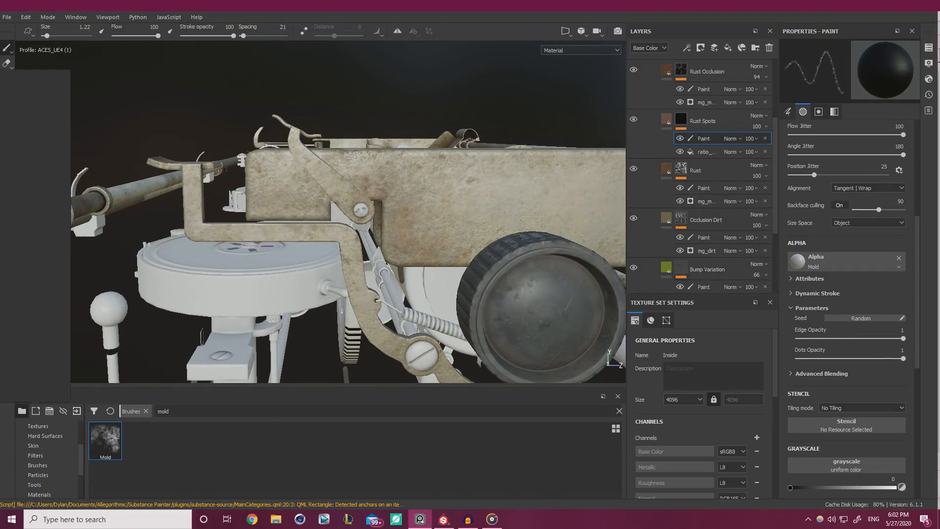
pyautogui.scroll(-1, 250, 226)
pyautogui.moveTo(251, 226); pyautogui.dragTo(443, 218, button='middle')
pyautogui.scroll(3, 272, 210)
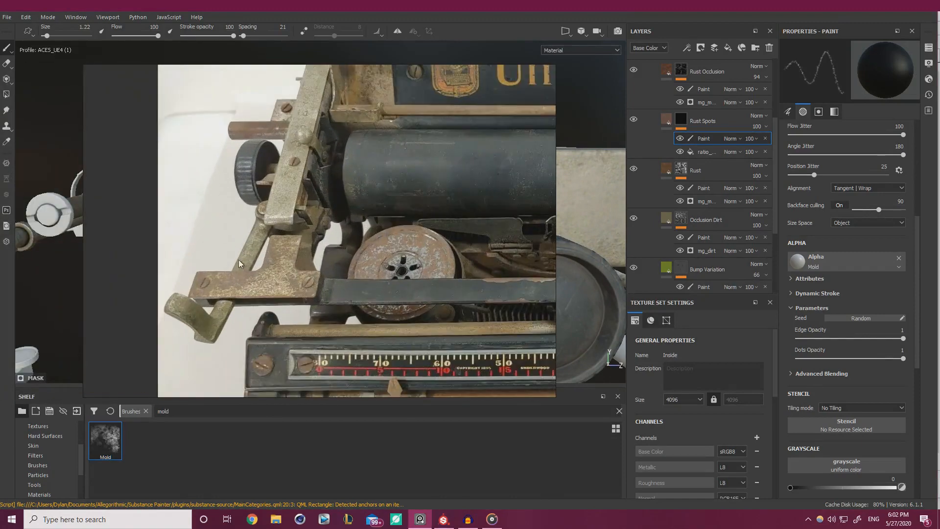
pyautogui.moveTo(270, 268)
pyautogui.mouseDown(button='right')
pyautogui.moveTo(1, 269)
pyautogui.moveTo(357, 243)
pyautogui.mouseUp(button='right')
pyautogui.scroll(3, 318, 305)
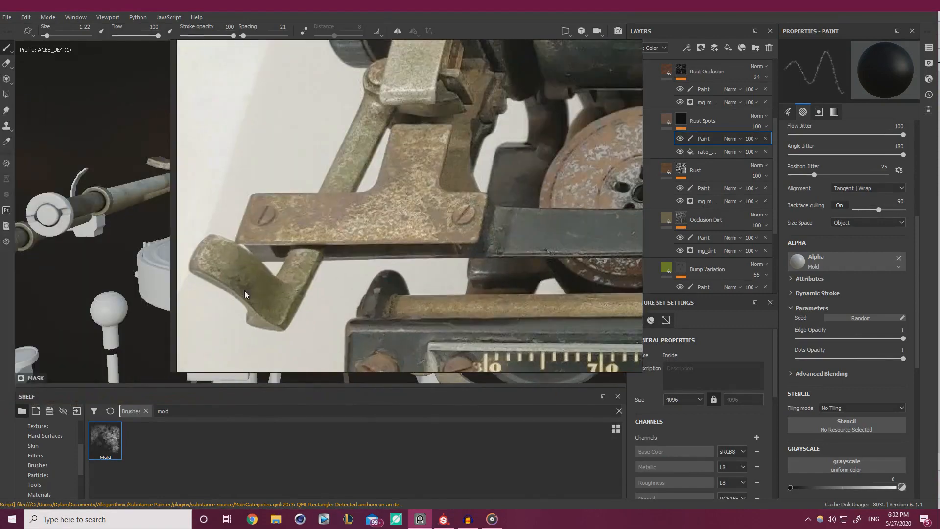
pyautogui.hotkey('alt', 'Tab')
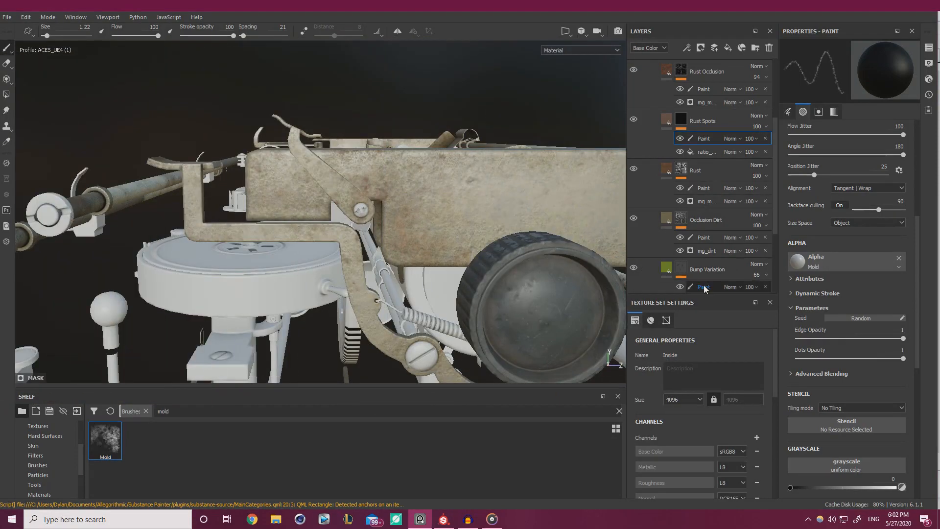
# Paint the curved lever arm in the Bump Variation mask with grayscale 0 and a 1.22 brush.
pyautogui.scroll(-1, 706, 274)
pyautogui.click(705, 259)
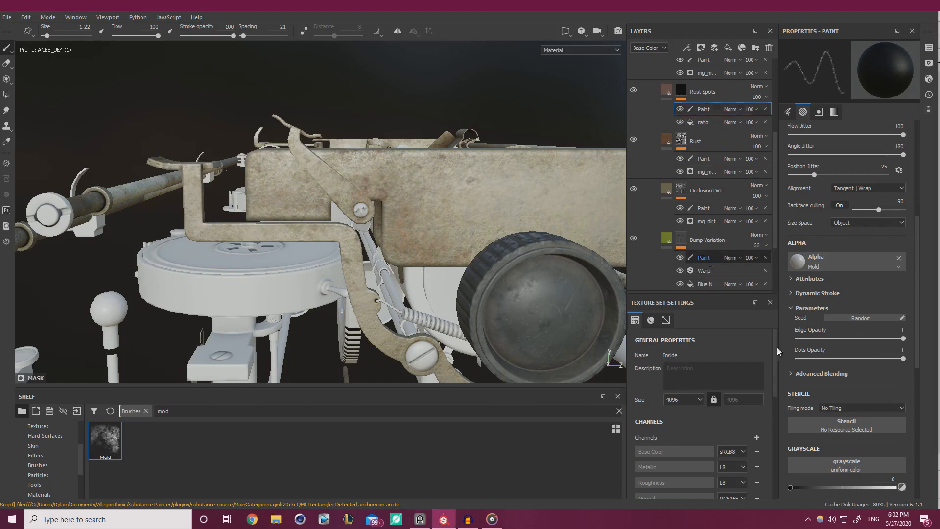
pyautogui.keyDown('alt'); pyautogui.moveTo(318, 167); pyautogui.dragTo(304, 221); pyautogui.keyUp('alt')
pyautogui.scroll(3, 383, 247)
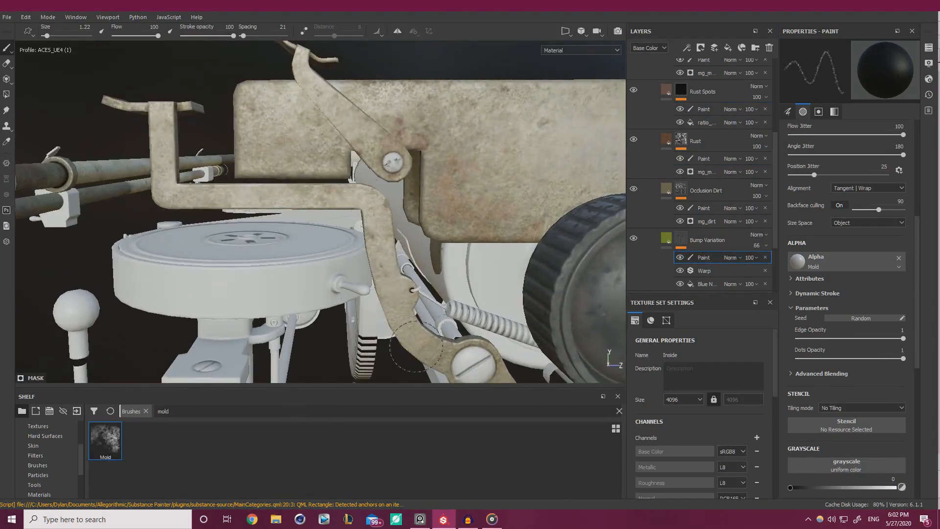
pyautogui.keyDown('alt'); pyautogui.moveTo(457, 362); pyautogui.dragTo(313, 230); pyautogui.keyUp('alt')
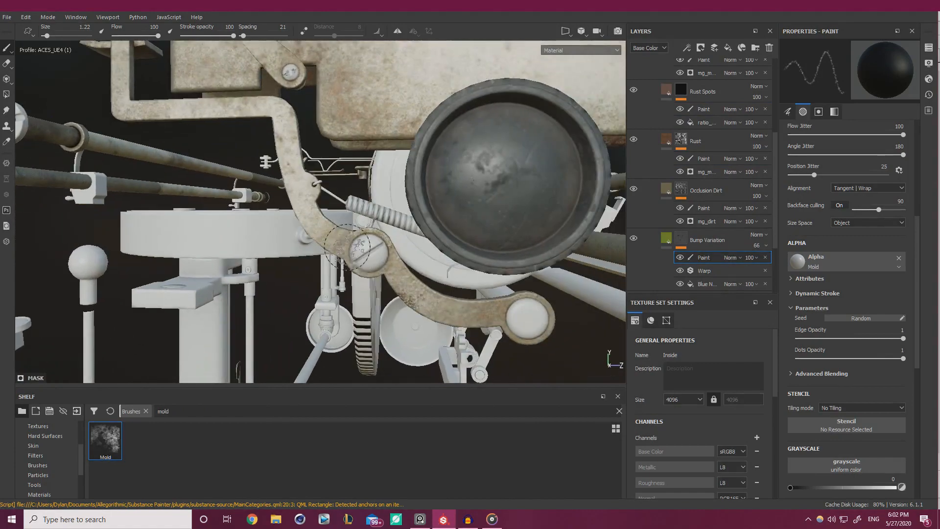
pyautogui.keyDown('alt'); pyautogui.moveTo(461, 318); pyautogui.dragTo(394, 267); pyautogui.keyUp('alt')
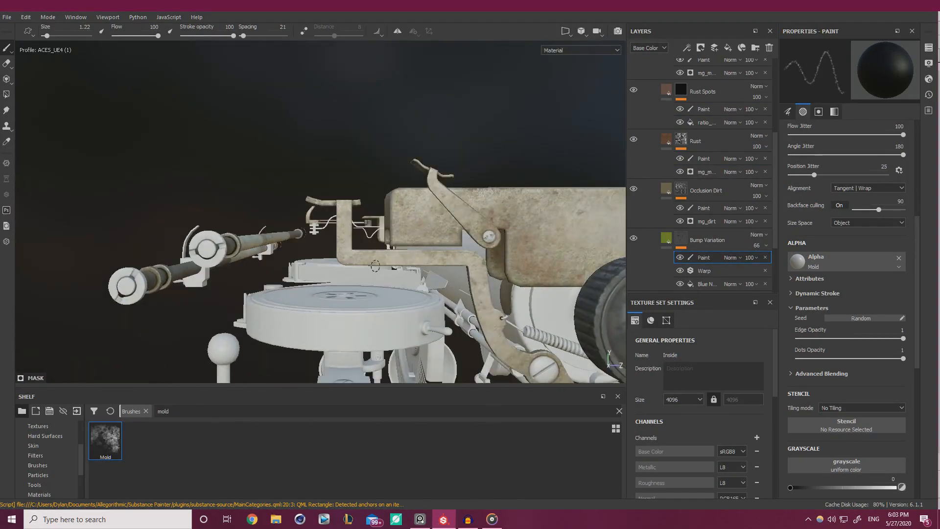
# Paint dirt along the lever arm and its finger tab in the Occlusion Dirt mask at grayscale 0.5864, checking it under changed lighting.
pyautogui.keyDown('alt'); pyautogui.moveTo(375, 266); pyautogui.dragTo(714, 257, button='right'); pyautogui.keyUp('alt')
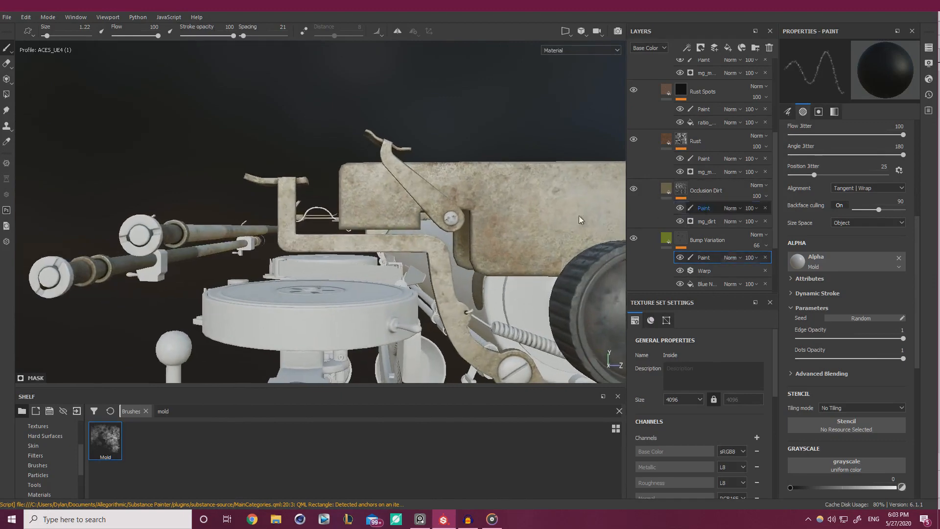
pyautogui.keyDown('alt'); pyautogui.moveTo(579, 220); pyautogui.dragTo(470, 196); pyautogui.keyUp('alt')
pyautogui.keyDown('alt'); pyautogui.moveTo(372, 264); pyautogui.dragTo(404, 254, button='right'); pyautogui.keyUp('alt')
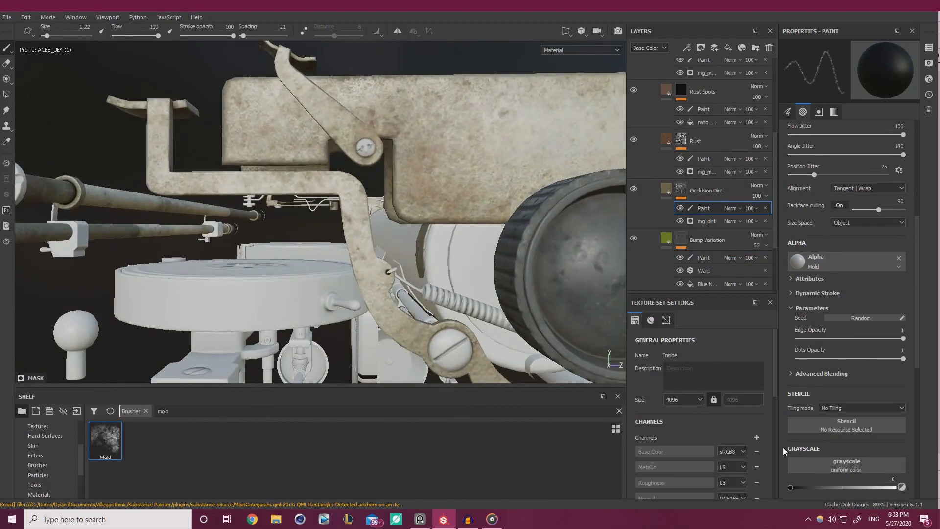
pyautogui.click(821, 488)
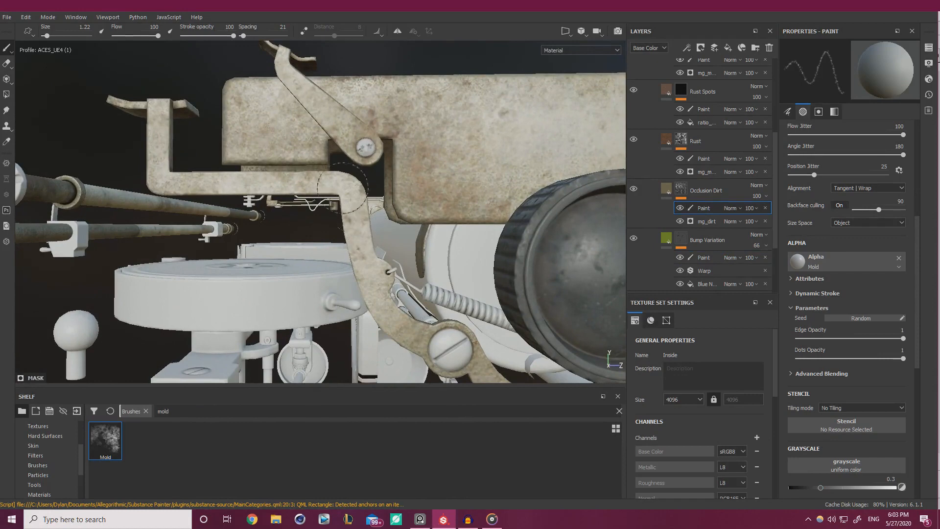
pyautogui.click(850, 487)
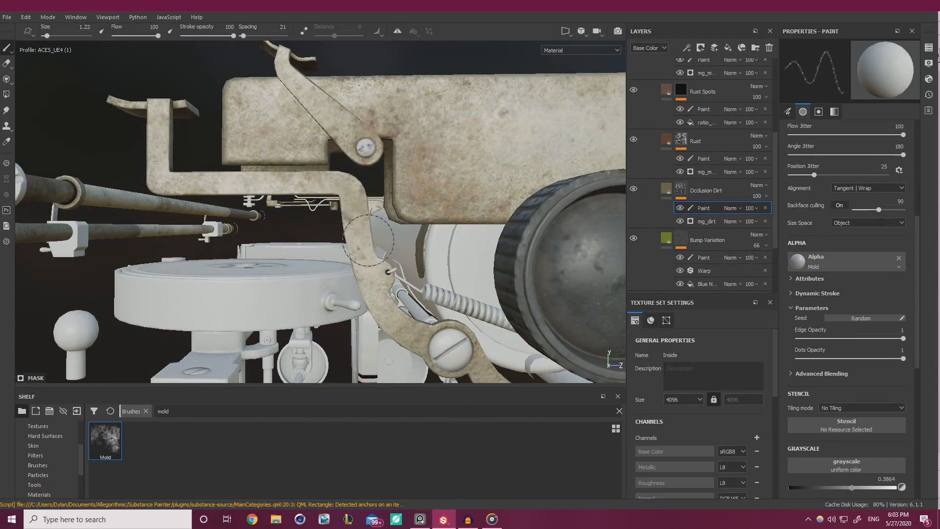
pyautogui.keyDown('alt'); pyautogui.moveTo(368, 241); pyautogui.dragTo(324, 205, button='middle'); pyautogui.keyUp('alt')
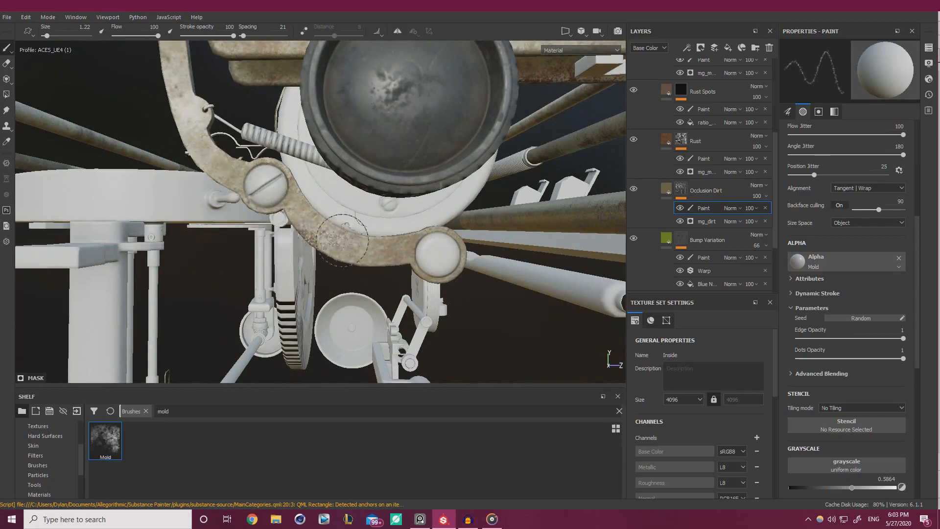
pyautogui.keyDown('alt'); pyautogui.moveTo(385, 233); pyautogui.dragTo(397, 272); pyautogui.keyUp('alt')
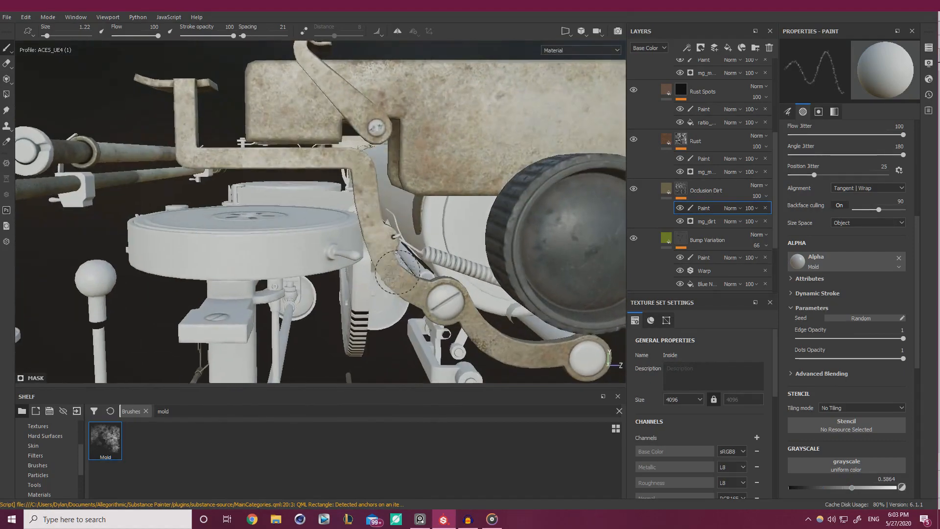
pyautogui.moveTo(313, 206)
pyautogui.keyDown('alt'); pyautogui.mouseDown()
pyautogui.moveTo(282, 175)
pyautogui.moveTo(306, 202)
pyautogui.moveTo(340, 298)
pyautogui.mouseUp(); pyautogui.keyUp('alt')
pyautogui.keyDown('shift'); pyautogui.moveTo(340, 298); pyautogui.dragTo(319, 283, button='right'); pyautogui.keyUp('shift')
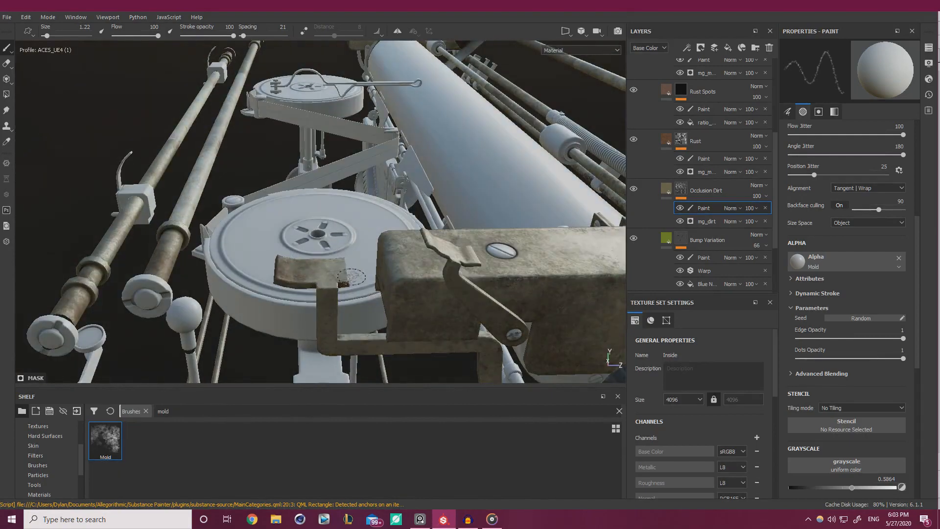
pyautogui.keyDown('alt'); pyautogui.moveTo(351, 277); pyautogui.dragTo(342, 230); pyautogui.keyUp('alt')
pyautogui.keyDown('shift'); pyautogui.moveTo(343, 230); pyautogui.dragTo(372, 230, button='right'); pyautogui.keyUp('shift')
pyautogui.keyDown('alt'); pyautogui.moveTo(372, 230); pyautogui.dragTo(362, 196); pyautogui.keyUp('alt')
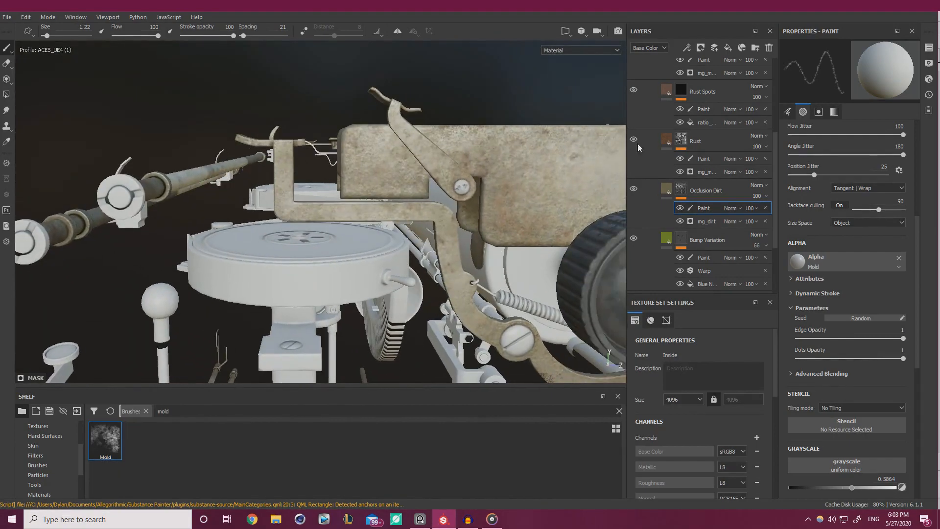
# Paint rust along the lever arm's outer side and finger tab in the Rust mask at grayscale 0.5864.
pyautogui.click(705, 159)
pyautogui.keyDown('alt'); pyautogui.moveTo(411, 274); pyautogui.dragTo(331, 239); pyautogui.keyUp('alt')
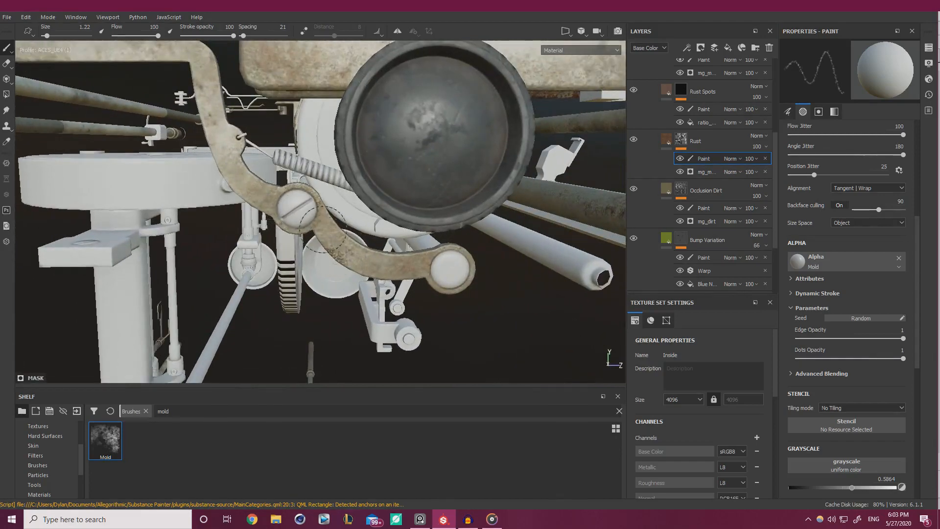
pyautogui.keyDown('alt'); pyautogui.moveTo(342, 240); pyautogui.dragTo(404, 248); pyautogui.keyUp('alt')
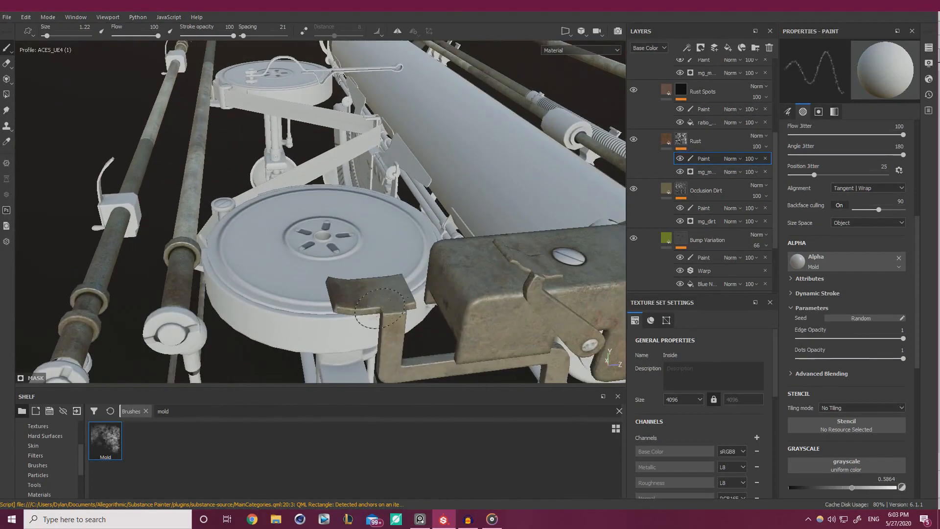
# Continue the Rust mask painting on the lever arm's inner side, from the finger tab down to the pivot.
pyautogui.keyDown('alt'); pyautogui.moveTo(379, 308); pyautogui.dragTo(451, 269); pyautogui.keyUp('alt')
pyautogui.scroll(2, 451, 268)
pyautogui.keyDown('alt'); pyautogui.moveTo(450, 269); pyautogui.dragTo(477, 203, button='middle'); pyautogui.keyUp('alt')
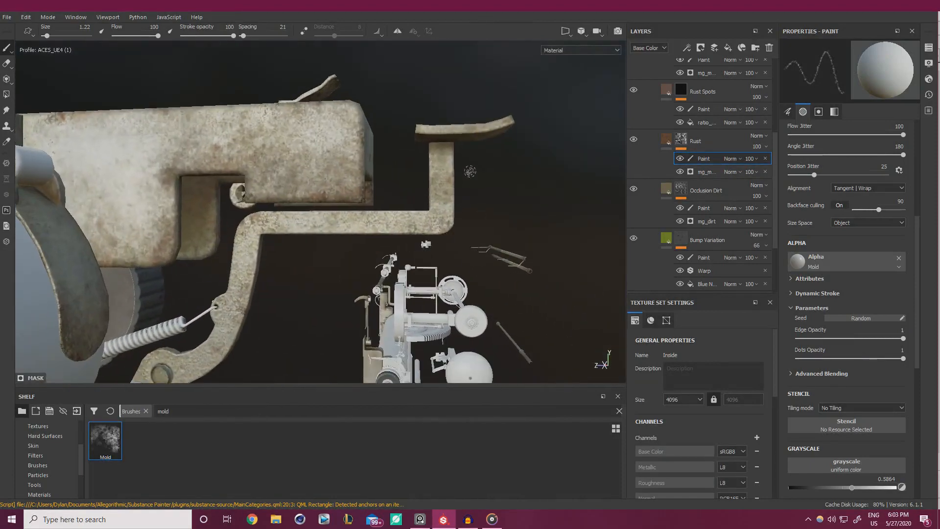
pyautogui.keyDown('alt'); pyautogui.moveTo(470, 171); pyautogui.dragTo(432, 156); pyautogui.keyUp('alt')
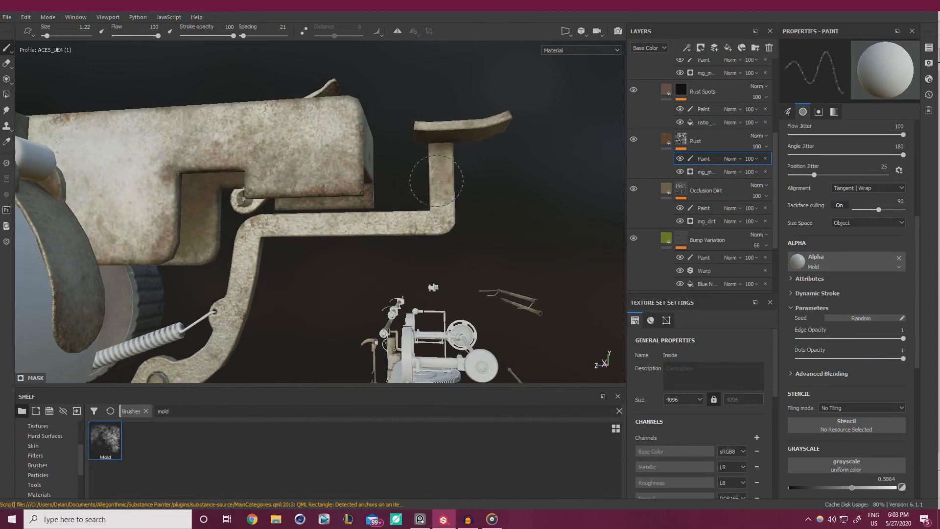
pyautogui.keyDown('alt'); pyautogui.moveTo(444, 191); pyautogui.dragTo(389, 215); pyautogui.keyUp('alt')
pyautogui.keyDown('alt'); pyautogui.moveTo(389, 215); pyautogui.dragTo(369, 184, button='middle'); pyautogui.keyUp('alt')
pyautogui.keyDown('alt'); pyautogui.moveTo(368, 183); pyautogui.dragTo(410, 192); pyautogui.keyUp('alt')
# Paint the inner side of the lever arm in the Bump Variation mask with grayscale 0.
pyautogui.click(710, 257)
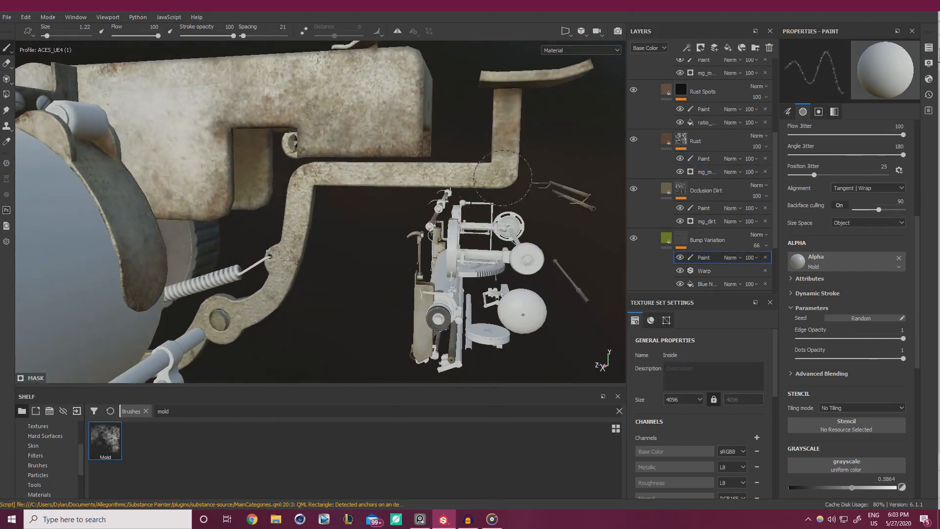
pyautogui.moveTo(851, 487); pyautogui.dragTo(686, 489)
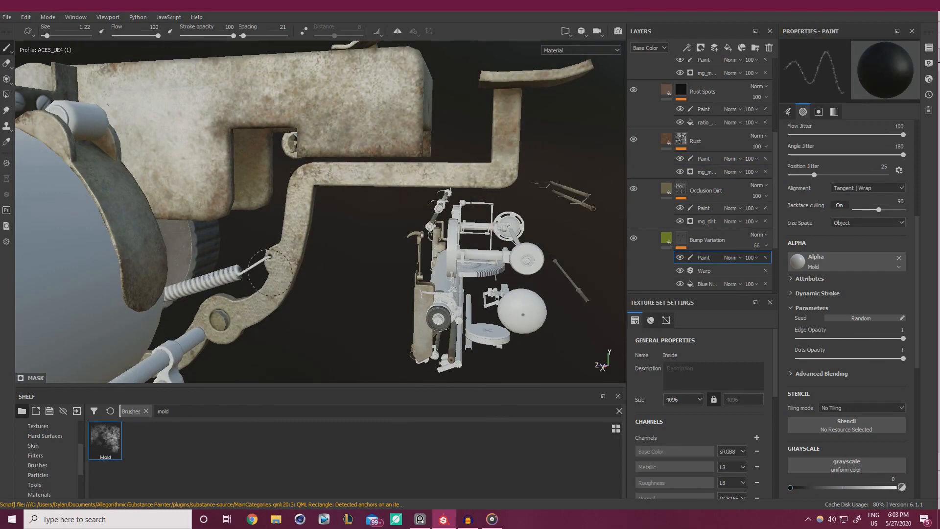
pyautogui.keyDown('alt'); pyautogui.moveTo(284, 235); pyautogui.dragTo(291, 213); pyautogui.keyUp('alt')
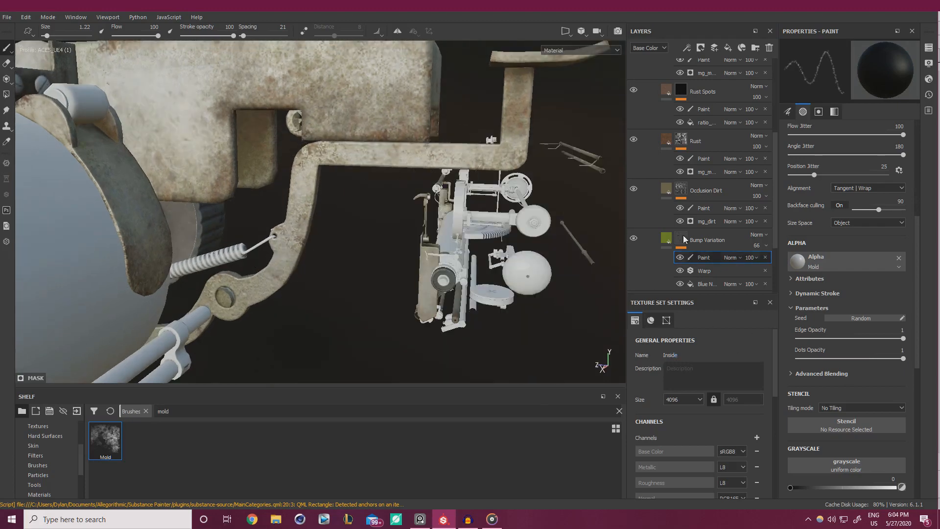
# Paint rust along the lever arm's underside edge, from the finger tab down toward the pivot, in the Rust mask at grayscale 0.3818 and 0.6364.
pyautogui.click(705, 208)
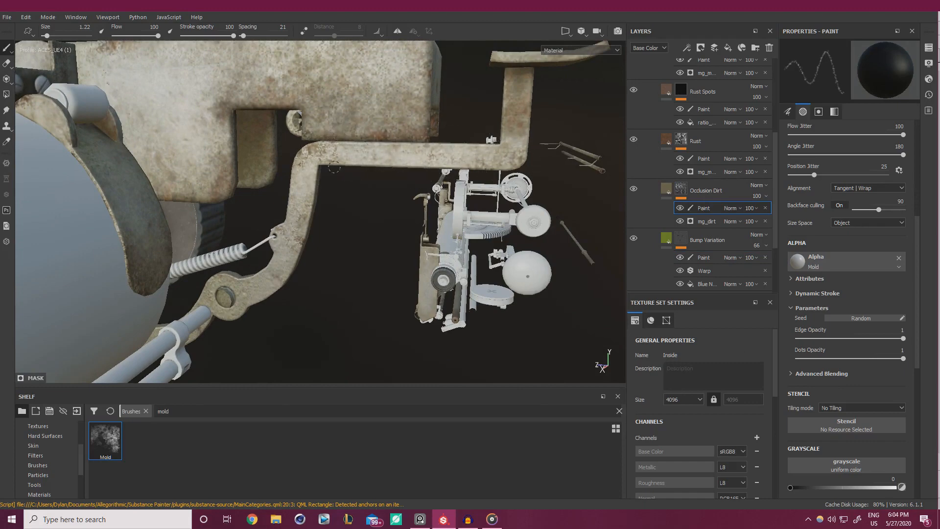
pyautogui.click(704, 158)
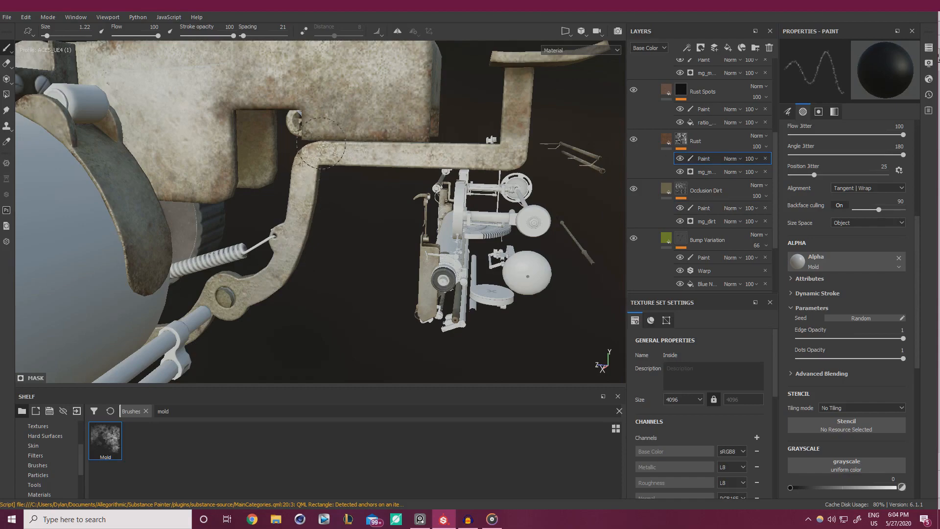
pyautogui.moveTo(435, 161)
pyautogui.keyDown('alt'); pyautogui.mouseDown()
pyautogui.moveTo(373, 196)
pyautogui.moveTo(343, 162)
pyautogui.moveTo(392, 186)
pyautogui.moveTo(436, 162)
pyautogui.moveTo(372, 196)
pyautogui.moveTo(411, 181)
pyautogui.moveTo(436, 186)
pyautogui.moveTo(451, 142)
pyautogui.mouseUp(); pyautogui.keyUp('alt')
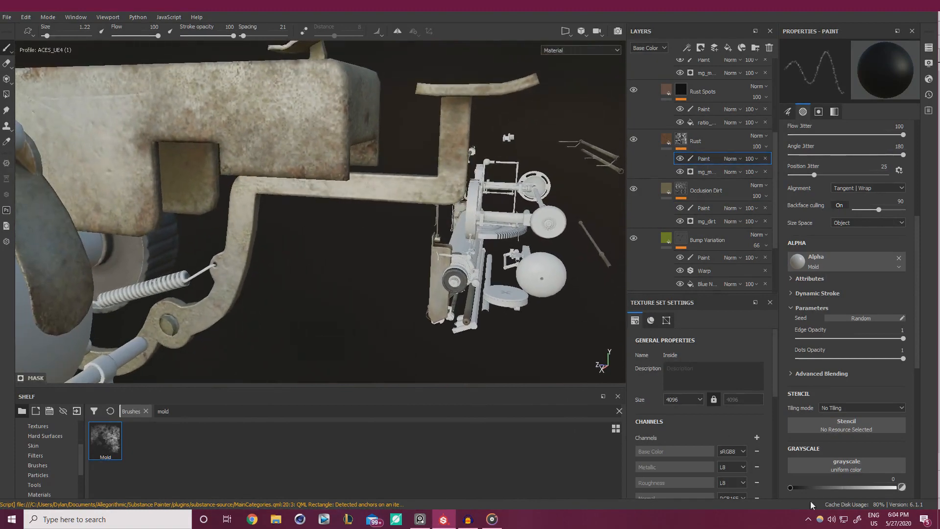
pyautogui.click(829, 488)
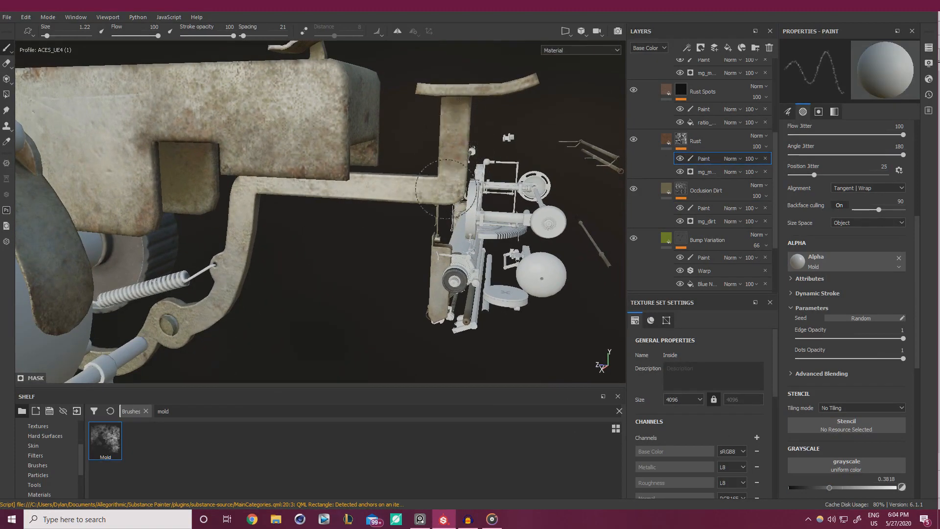
pyautogui.click(855, 488)
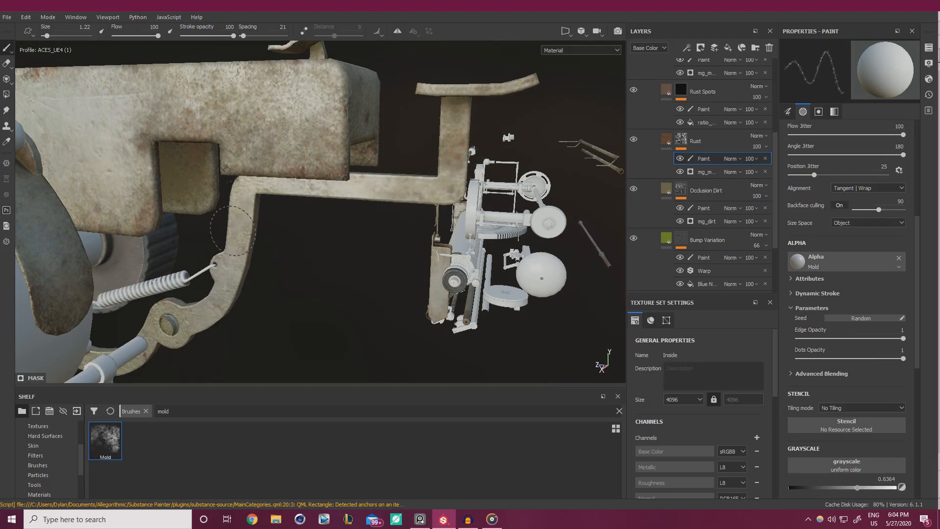
pyautogui.keyDown('alt'); pyautogui.moveTo(256, 235); pyautogui.dragTo(253, 182); pyautogui.keyUp('alt')
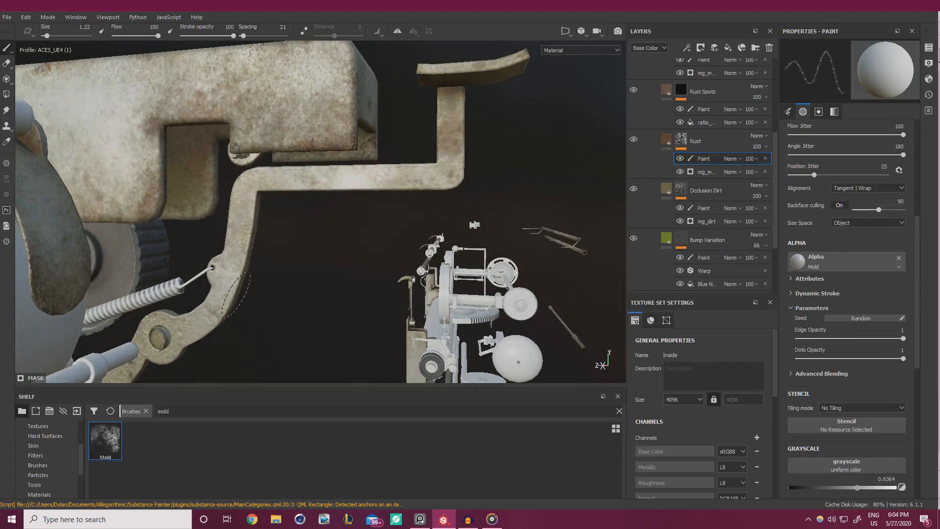
pyautogui.keyDown('alt'); pyautogui.moveTo(220, 284); pyautogui.dragTo(287, 247); pyautogui.keyUp('alt')
pyautogui.keyDown('alt'); pyautogui.moveTo(287, 248); pyautogui.dragTo(252, 304, button='right'); pyautogui.keyUp('alt')
pyautogui.keyDown('alt'); pyautogui.moveTo(252, 304); pyautogui.dragTo(252, 264, button='middle'); pyautogui.keyUp('alt')
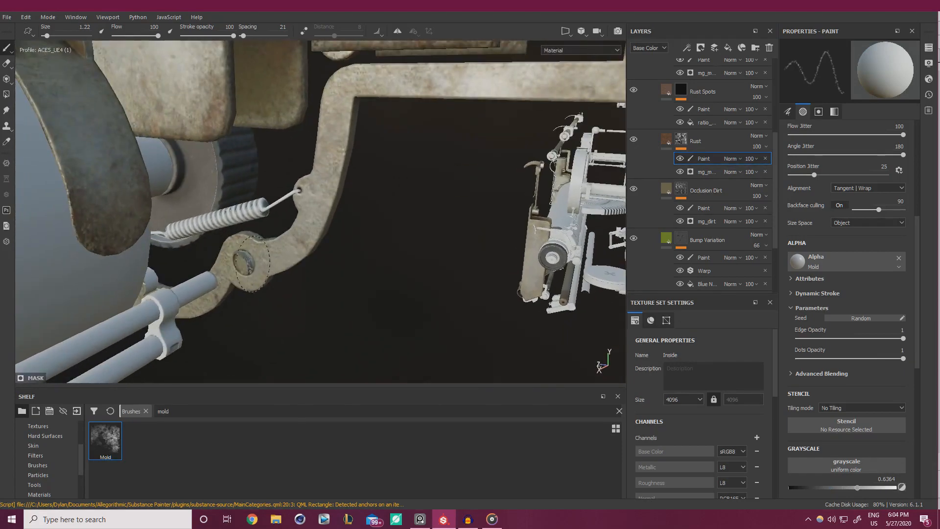
# Continue the Rust mask painting around the lever arm's pivot and curved lower end at grayscale 0.8, touching up the tip at 0.3136.
pyautogui.click(876, 488)
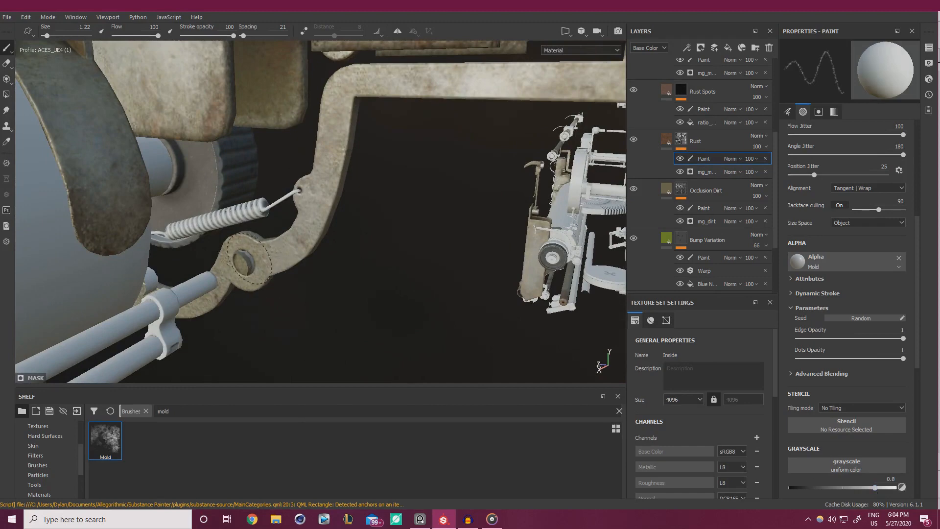
pyautogui.keyDown('alt'); pyautogui.moveTo(254, 257); pyautogui.dragTo(258, 302); pyautogui.keyUp('alt')
pyautogui.keyDown('alt'); pyautogui.moveTo(258, 302); pyautogui.dragTo(382, 271, button='right'); pyautogui.keyUp('alt')
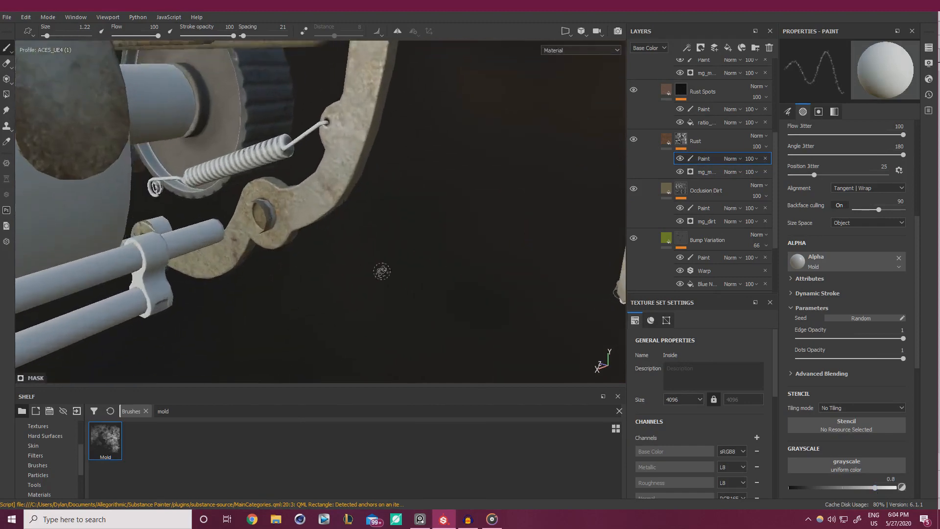
pyautogui.keyDown('alt'); pyautogui.moveTo(382, 270); pyautogui.dragTo(245, 247); pyautogui.keyUp('alt')
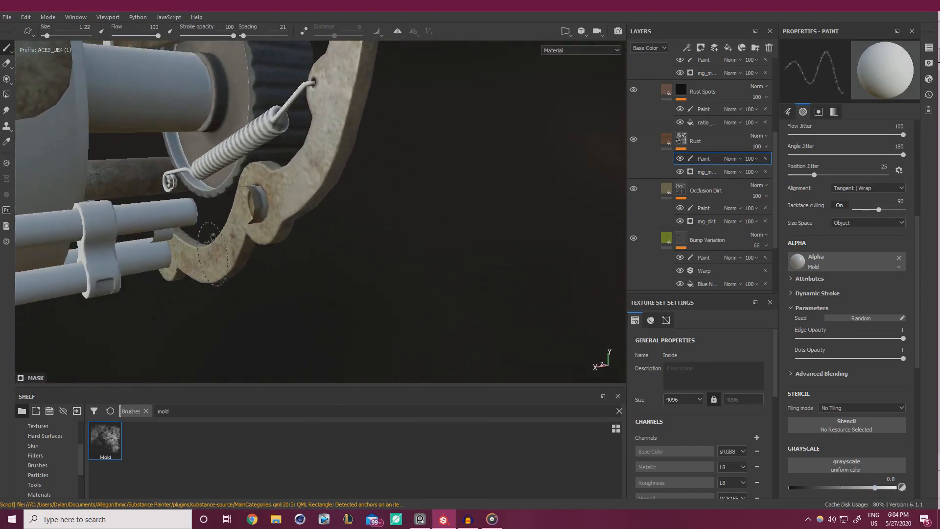
pyautogui.keyDown('alt'); pyautogui.moveTo(266, 279); pyautogui.dragTo(285, 281); pyautogui.keyUp('alt')
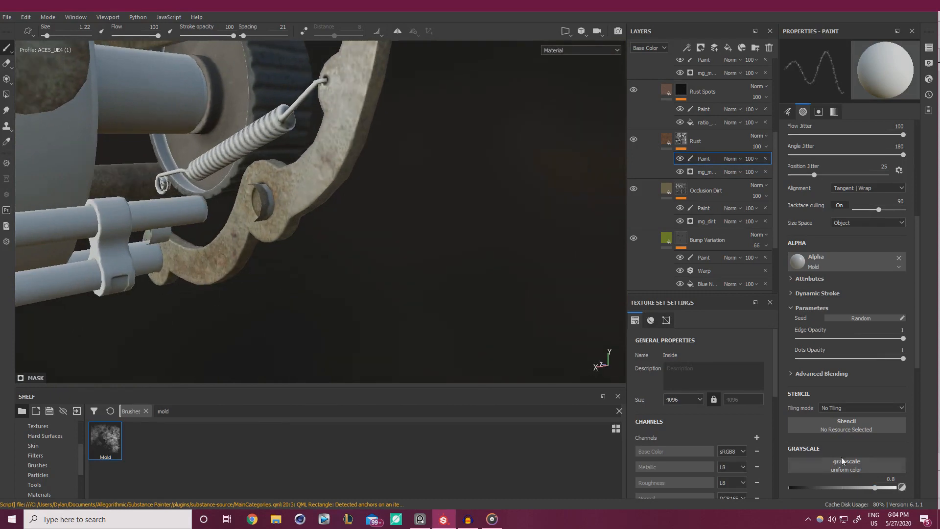
pyautogui.click(822, 488)
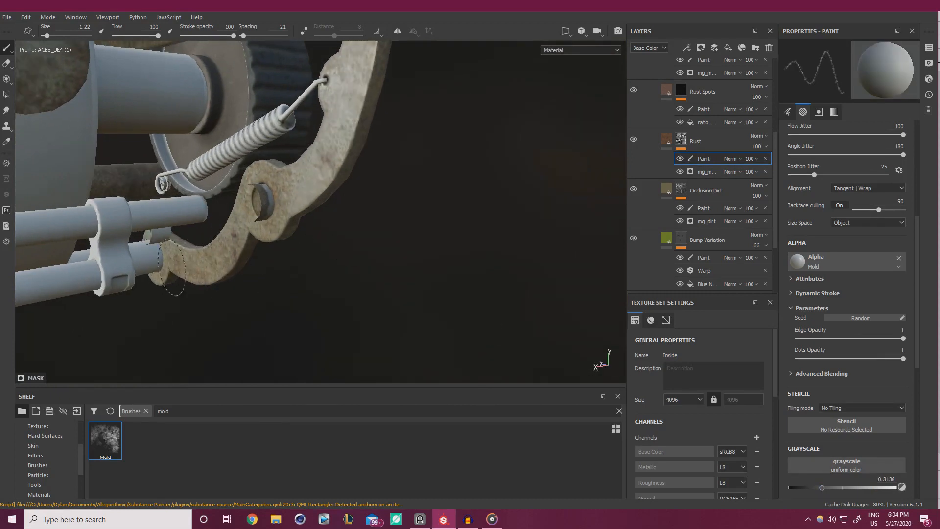
pyautogui.moveTo(173, 272)
pyautogui.keyDown('alt'); pyautogui.mouseDown()
pyautogui.moveTo(238, 250)
pyautogui.moveTo(219, 249)
pyautogui.moveTo(227, 244)
pyautogui.moveTo(167, 269)
pyautogui.mouseUp(); pyautogui.keyUp('alt')
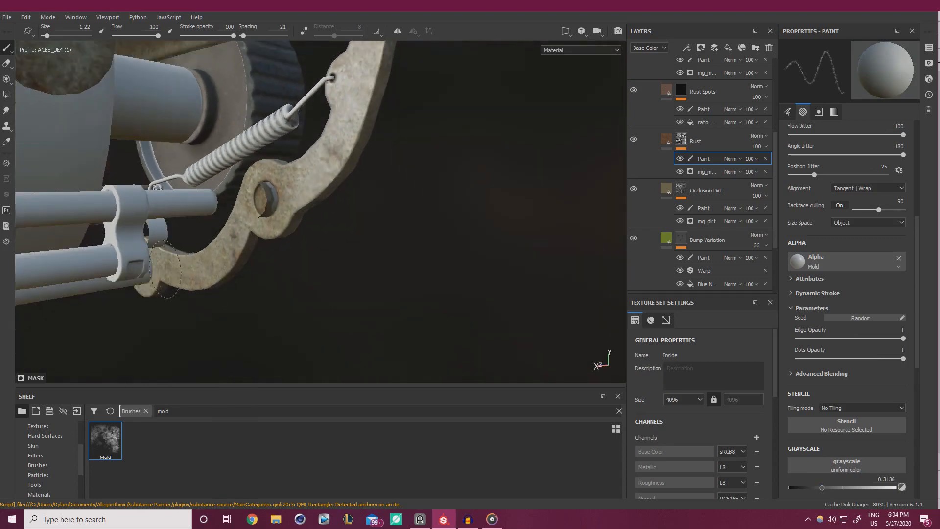
pyautogui.keyDown('alt'); pyautogui.moveTo(232, 249); pyautogui.dragTo(264, 200); pyautogui.keyUp('alt')
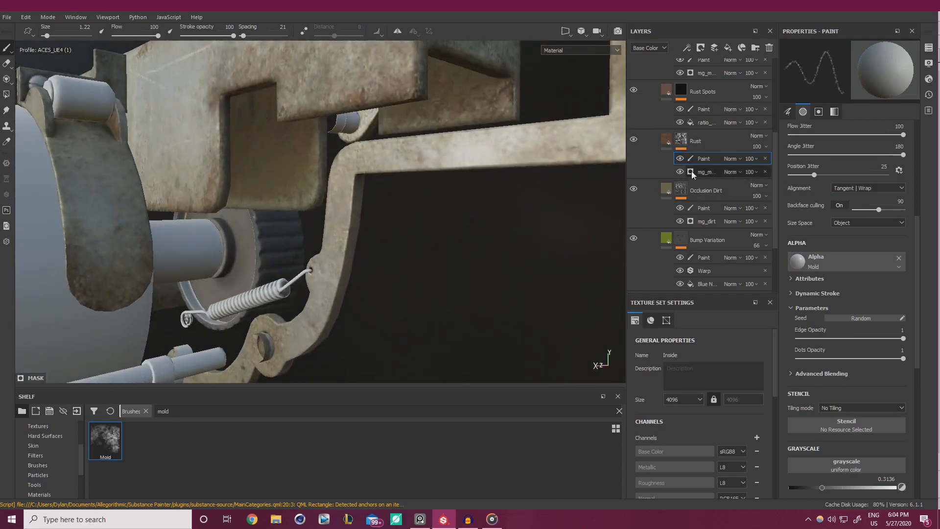
# Compare the Occlusion Dirt layer off and on, and paint its mask inside the carriage end housing at grayscale 0.1364 with brush size 3.18.
pyautogui.click(634, 189)
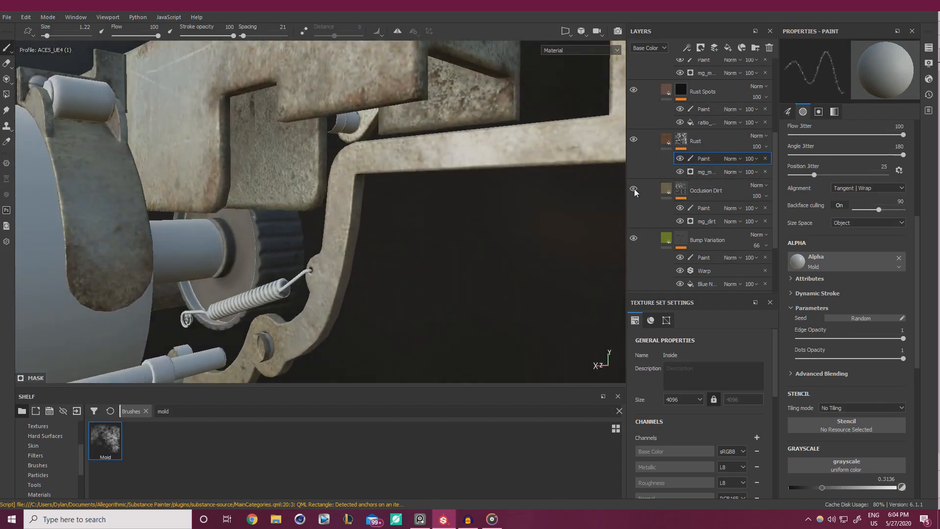
pyautogui.click(633, 189)
pyautogui.click(704, 207)
pyautogui.click(803, 487)
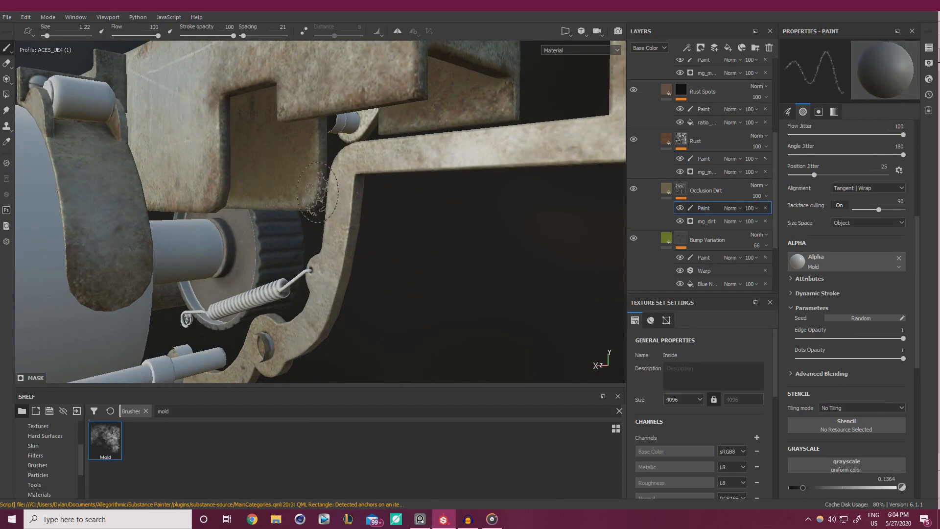
pyautogui.keyDown('alt'); pyautogui.moveTo(317, 193); pyautogui.dragTo(277, 174); pyautogui.keyUp('alt')
pyautogui.keyDown('ctrl'); pyautogui.moveTo(279, 187); pyautogui.dragTo(304, 187, button='right'); pyautogui.keyUp('ctrl')
pyautogui.moveTo(282, 191)
pyautogui.mouseDown()
pyautogui.moveTo(273, 209)
pyautogui.moveTo(318, 152)
pyautogui.moveTo(300, 235)
pyautogui.mouseUp()
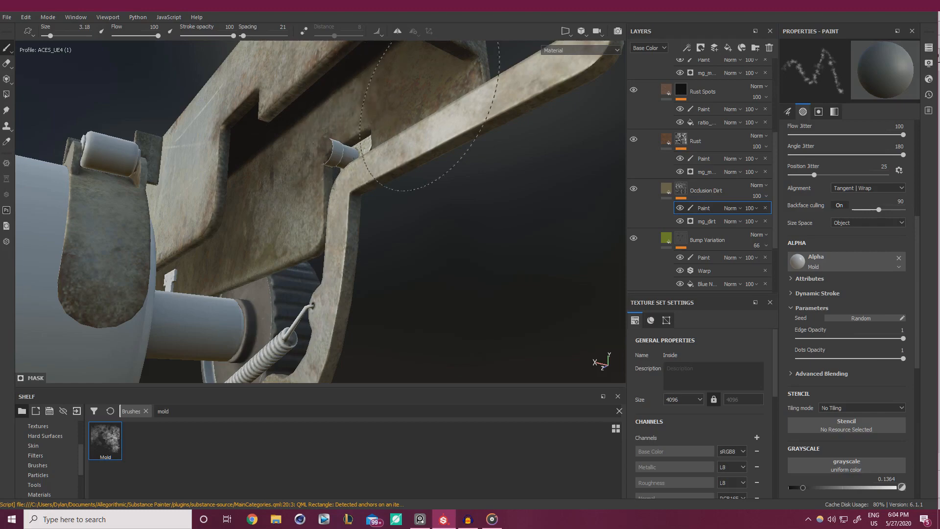
pyautogui.moveTo(235, 221)
pyautogui.mouseDown()
pyautogui.moveTo(242, 248)
pyautogui.moveTo(233, 264)
pyautogui.mouseUp()
# Continue the Occlusion Dirt painting along the housing's inner walls, notched flange and open end, checking it under changed lighting.
pyautogui.keyDown('alt'); pyautogui.moveTo(232, 264); pyautogui.dragTo(374, 233, button='right'); pyautogui.keyUp('alt')
pyautogui.moveTo(374, 232)
pyautogui.keyDown('alt'); pyautogui.mouseDown()
pyautogui.moveTo(268, 236)
pyautogui.moveTo(230, 267)
pyautogui.moveTo(182, 284)
pyautogui.mouseUp(); pyautogui.keyUp('alt')
pyautogui.moveTo(226, 226)
pyautogui.keyDown('alt'); pyautogui.mouseDown()
pyautogui.moveTo(418, 129)
pyautogui.moveTo(130, 166)
pyautogui.moveTo(304, 204)
pyautogui.moveTo(113, 183)
pyautogui.moveTo(254, 196)
pyautogui.moveTo(279, 211)
pyautogui.moveTo(274, 189)
pyautogui.mouseUp(); pyautogui.keyUp('alt')
pyautogui.keyDown('shift'); pyautogui.moveTo(275, 189); pyautogui.dragTo(346, 221, button='right'); pyautogui.keyUp('shift')
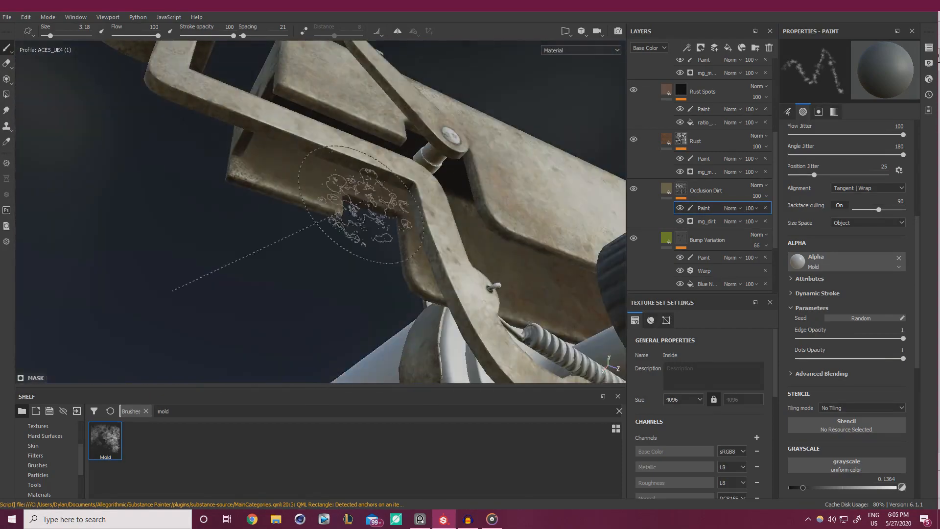
pyautogui.keyDown('alt'); pyautogui.moveTo(346, 220); pyautogui.dragTo(274, 177); pyautogui.keyUp('alt')
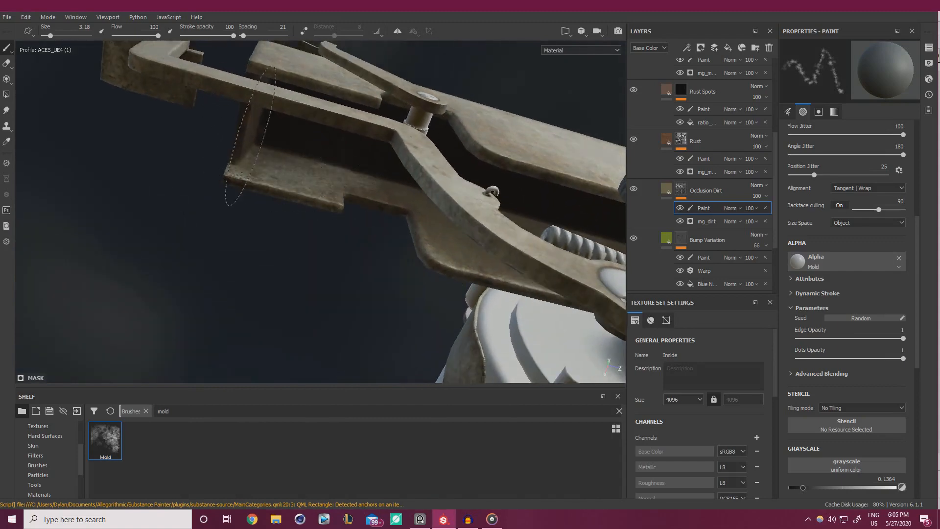
pyautogui.keyDown('alt'); pyautogui.moveTo(344, 190); pyautogui.dragTo(299, 168); pyautogui.keyUp('alt')
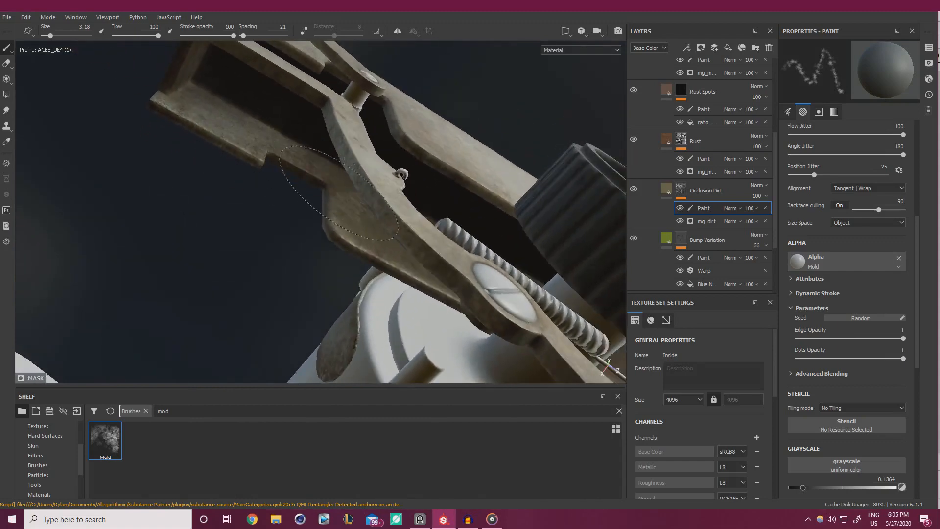
pyautogui.keyDown('alt'); pyautogui.moveTo(378, 254); pyautogui.dragTo(386, 255); pyautogui.keyUp('alt')
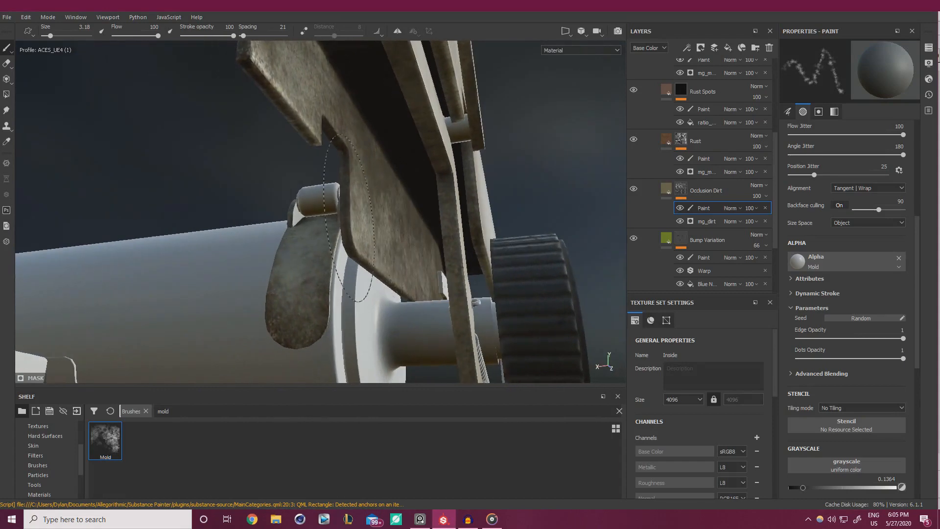
pyautogui.moveTo(349, 218)
pyautogui.keyDown('alt'); pyautogui.mouseDown()
pyautogui.moveTo(367, 262)
pyautogui.moveTo(314, 210)
pyautogui.moveTo(420, 178)
pyautogui.moveTo(287, 176)
pyautogui.moveTo(372, 220)
pyautogui.moveTo(361, 217)
pyautogui.mouseUp(); pyautogui.keyUp('alt')
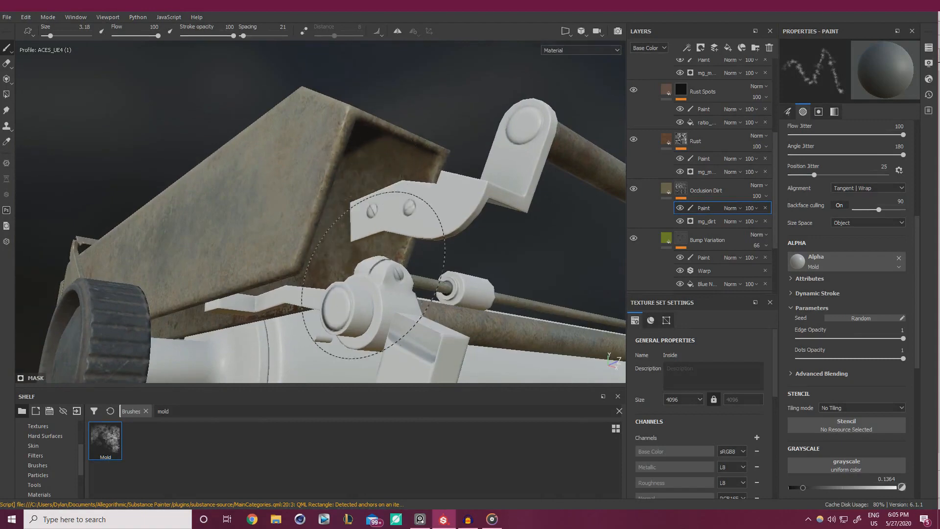
pyautogui.keyDown('alt'); pyautogui.moveTo(380, 275); pyautogui.dragTo(213, 236); pyautogui.keyUp('alt')
pyautogui.keyDown('alt'); pyautogui.moveTo(260, 275); pyautogui.dragTo(390, 273); pyautogui.keyUp('alt')
pyautogui.keyDown('alt'); pyautogui.moveTo(449, 272); pyautogui.dragTo(338, 216); pyautogui.keyUp('alt')
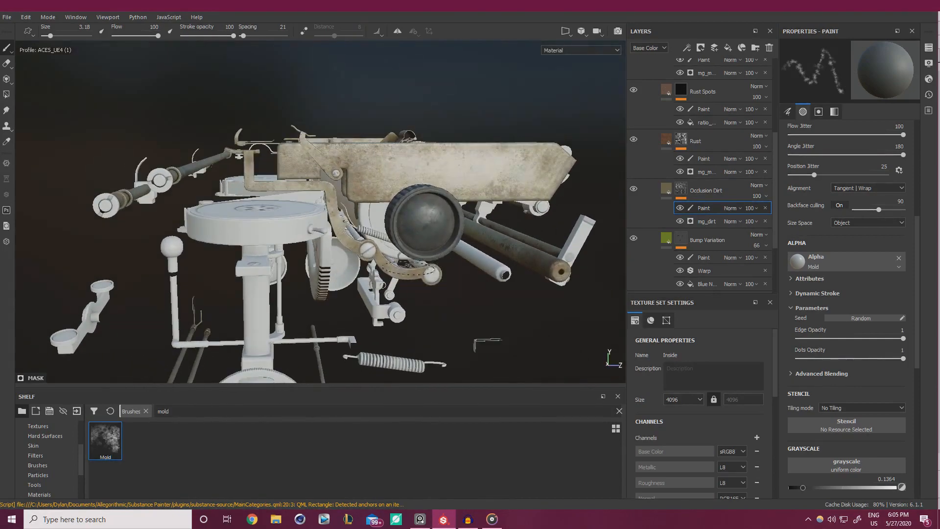
# Paint rust on the housing's outer side between the levers and the knob in the Rust mask at grayscale 0.35 and 0.6.
pyautogui.keyDown('alt'); pyautogui.moveTo(262, 176); pyautogui.dragTo(219, 211); pyautogui.keyUp('alt')
pyautogui.keyDown('alt'); pyautogui.moveTo(220, 212); pyautogui.dragTo(313, 216, button='right'); pyautogui.keyUp('alt')
pyautogui.keyDown('alt'); pyautogui.moveTo(314, 215); pyautogui.dragTo(230, 228, button='middle'); pyautogui.keyUp('alt')
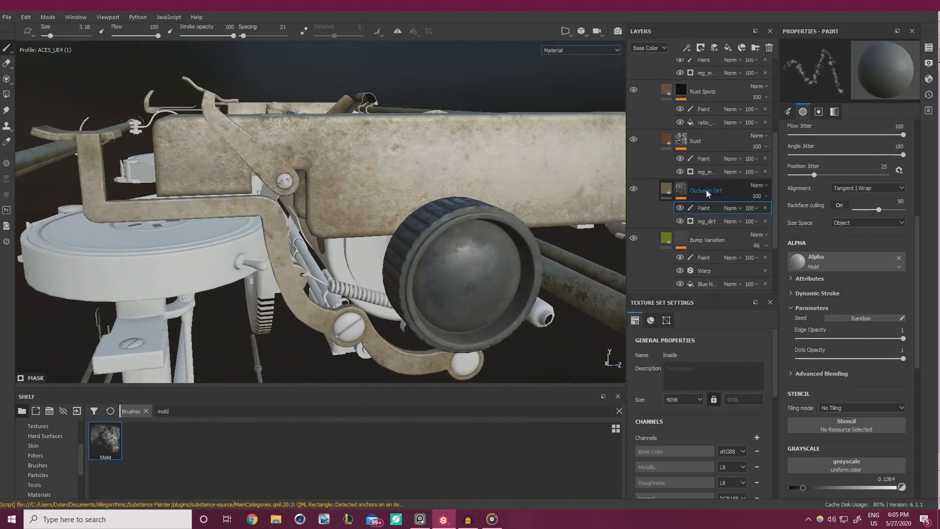
pyautogui.click(697, 159)
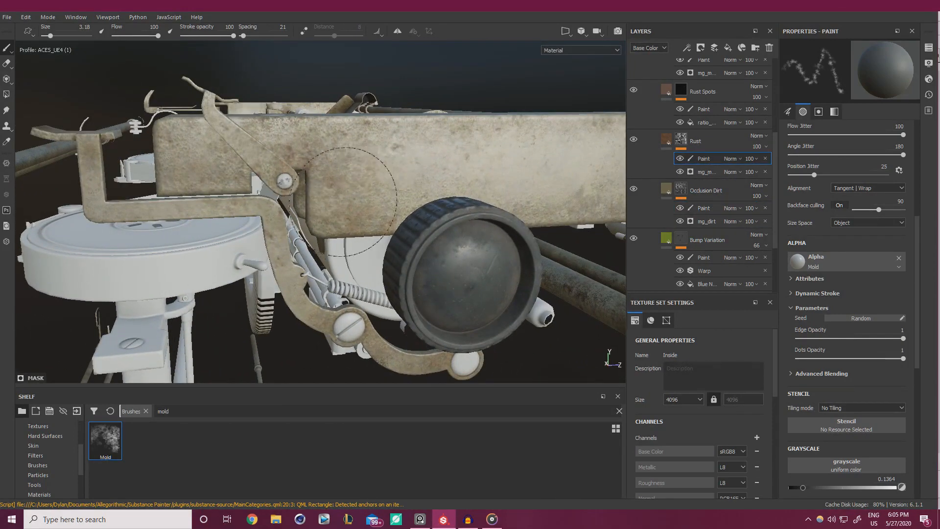
pyautogui.moveTo(810, 489); pyautogui.dragTo(826, 487)
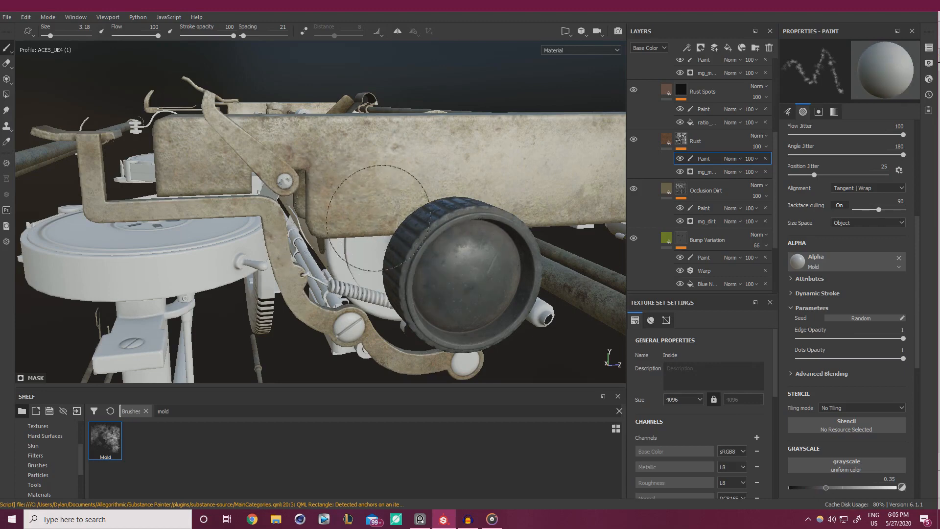
pyautogui.moveTo(846, 487); pyautogui.dragTo(853, 488)
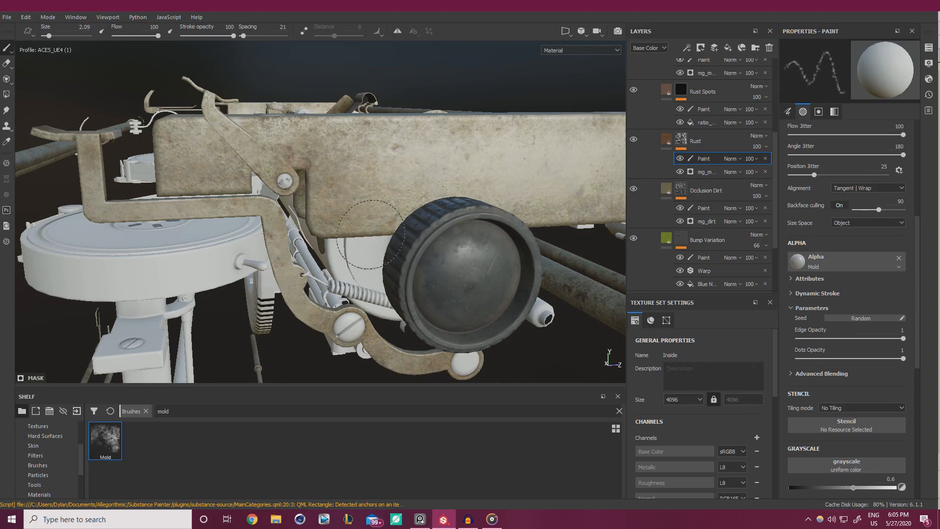
# Paint around the upper lever's screw on the housing's outer side in the Bump Variation mask at grayscale 0 with brush size 2.09.
pyautogui.click(704, 257)
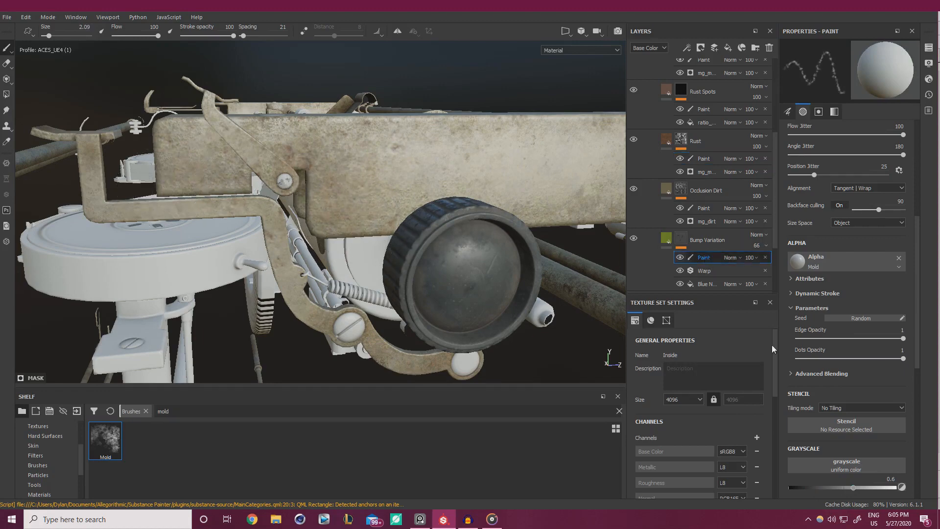
pyautogui.moveTo(818, 489); pyautogui.dragTo(789, 487)
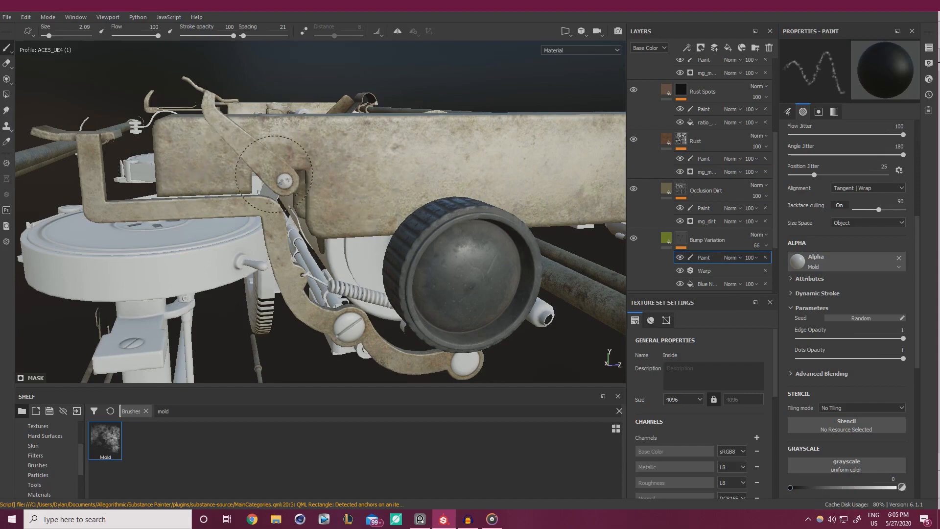
pyautogui.keyDown('alt'); pyautogui.moveTo(397, 181); pyautogui.dragTo(363, 177, button='right'); pyautogui.keyUp('alt')
pyautogui.keyDown('alt'); pyautogui.moveTo(363, 177); pyautogui.dragTo(363, 175); pyautogui.keyUp('alt')
pyautogui.keyDown('alt'); pyautogui.moveTo(363, 175); pyautogui.dragTo(399, 175, button='right'); pyautogui.keyUp('alt')
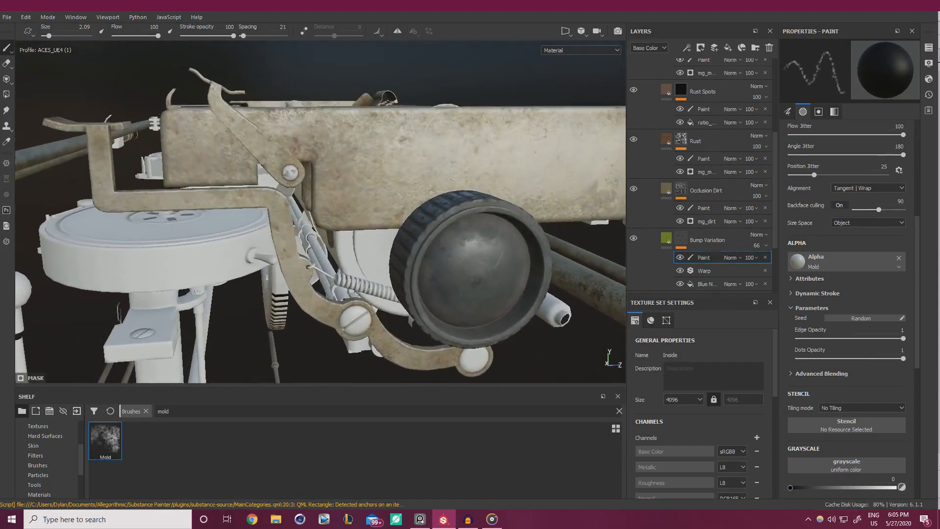
# Thin out the rust around the upper lever's screw in the Rust mask at grayscale 0 with brush size 1.51.
pyautogui.click(700, 159)
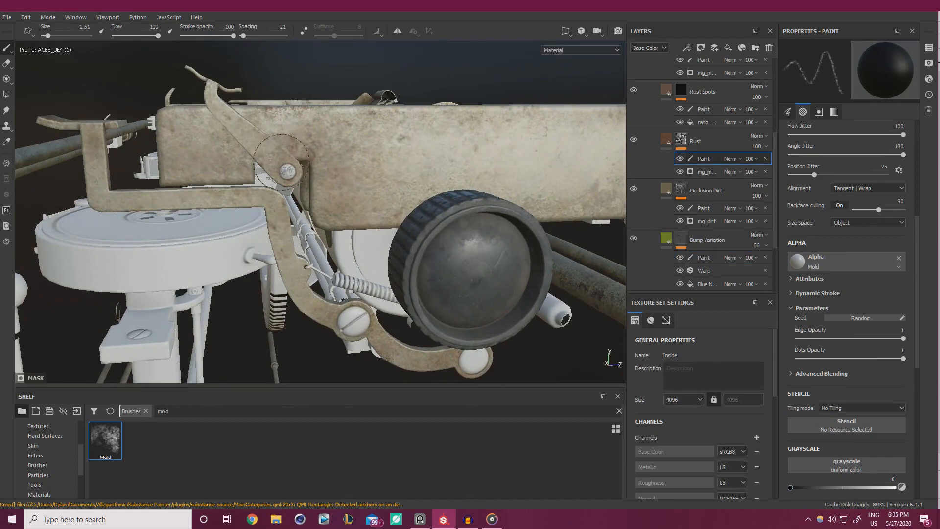
pyautogui.keyDown('alt'); pyautogui.moveTo(358, 215); pyautogui.dragTo(303, 149); pyautogui.keyUp('alt')
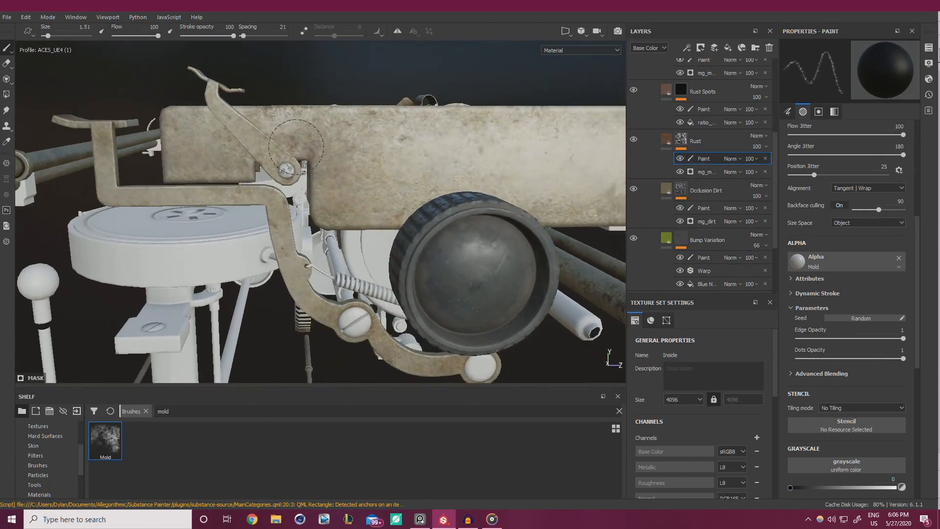
pyautogui.keyDown('alt'); pyautogui.moveTo(304, 149); pyautogui.dragTo(74, 139, button='right'); pyautogui.keyUp('alt')
# Select the Rust Spots mask's paint effect and inspect the whole typewriter, ending close up on the round spool and rods.
pyautogui.click(704, 109)
pyautogui.moveTo(255, 159)
pyautogui.keyDown('alt'); pyautogui.mouseDown()
pyautogui.moveTo(333, 162)
pyautogui.moveTo(257, 159)
pyautogui.moveTo(431, 220)
pyautogui.moveTo(517, 233)
pyautogui.moveTo(292, 214)
pyautogui.mouseUp(); pyautogui.keyUp('alt')
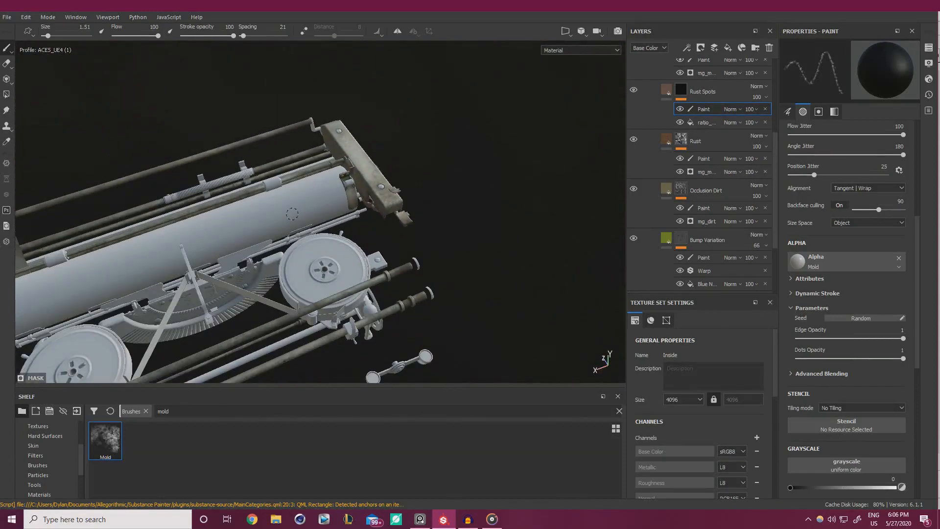
pyautogui.moveTo(396, 237)
pyautogui.keyDown('alt'); pyautogui.mouseDown()
pyautogui.moveTo(372, 231)
pyautogui.moveTo(334, 244)
pyautogui.moveTo(356, 233)
pyautogui.mouseUp(); pyautogui.keyUp('alt')
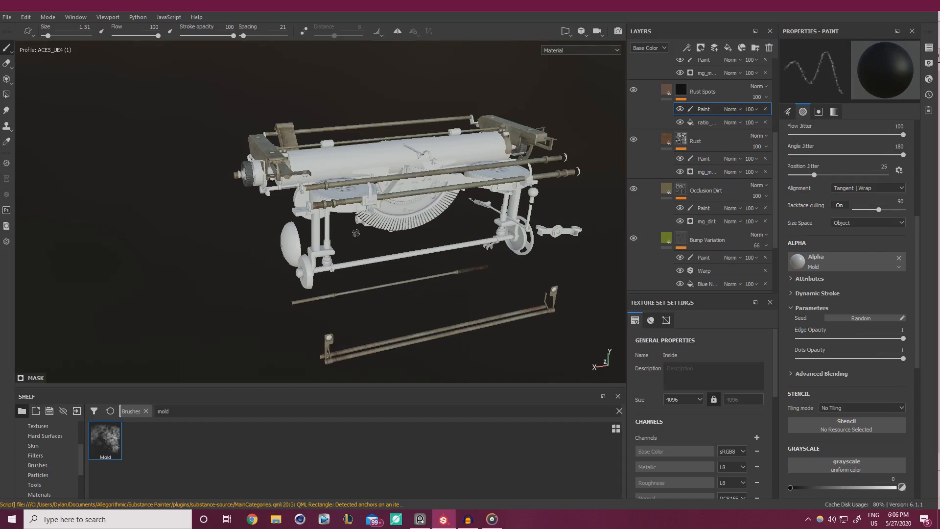
pyautogui.scroll(8, 359, 232)
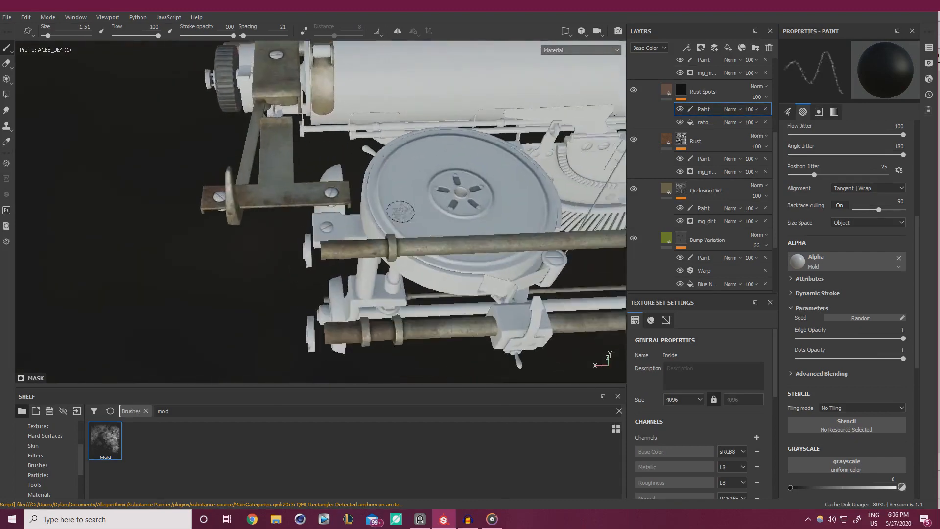
# Paint over the T-shaped bracket in the Occlusion Dirt and Bump Variation masks at grayscale 0 with brush size 2.59.
pyautogui.scroll(8, 400, 212)
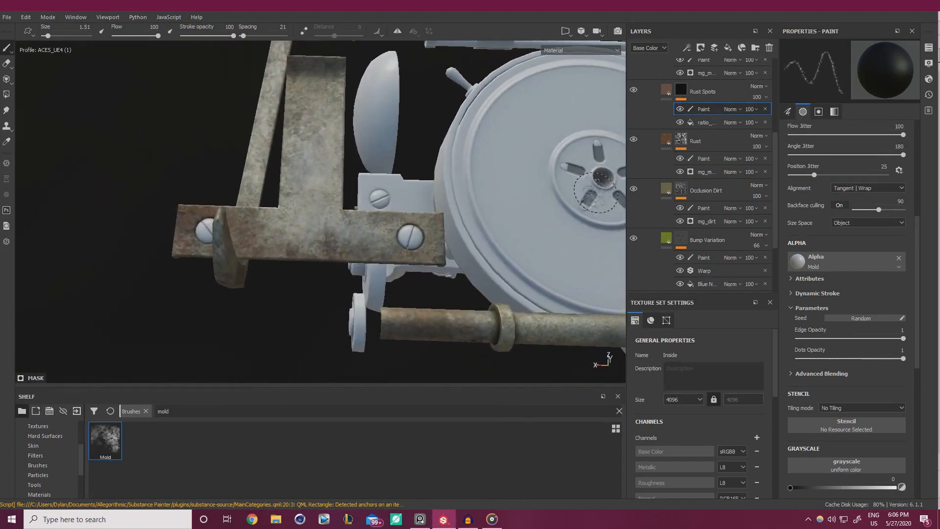
pyautogui.click(695, 192)
pyautogui.keyDown('ctrl'); pyautogui.moveTo(303, 173); pyautogui.dragTo(325, 173, button='right'); pyautogui.keyUp('ctrl')
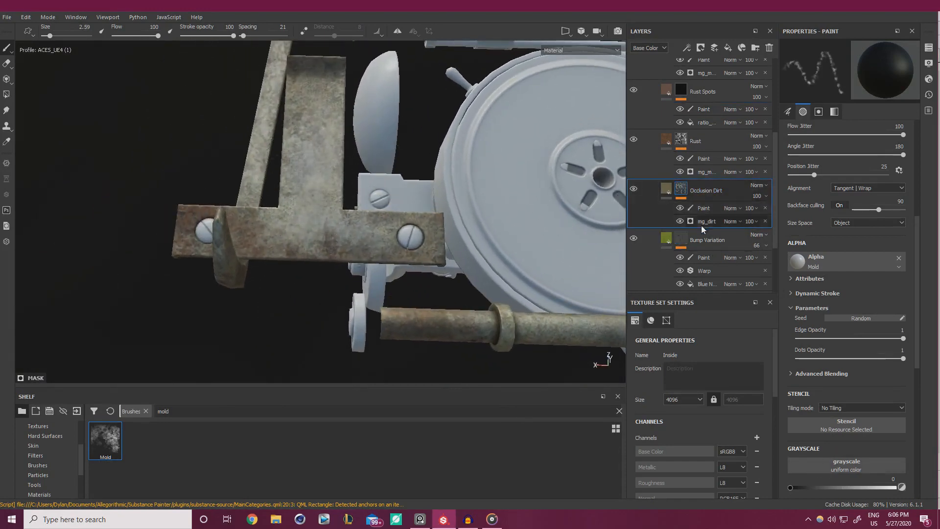
pyautogui.click(704, 208)
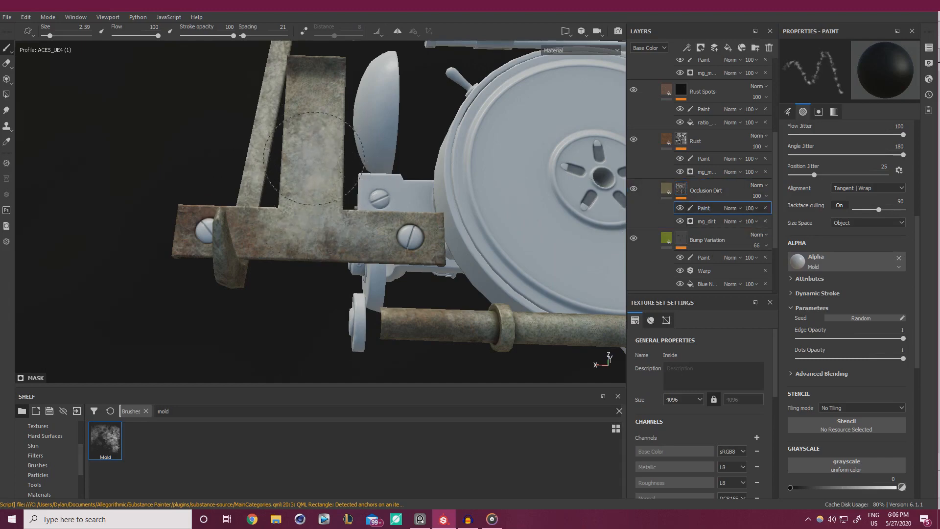
pyautogui.click(704, 257)
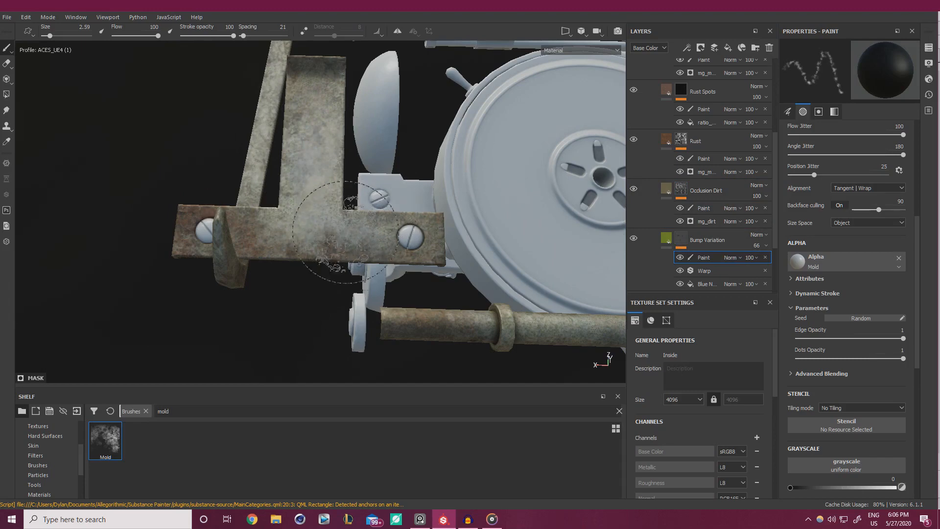
# Thin out the rust in the middle of the T-shaped bracket in the Rust mask at grayscale 0.
pyautogui.click(705, 161)
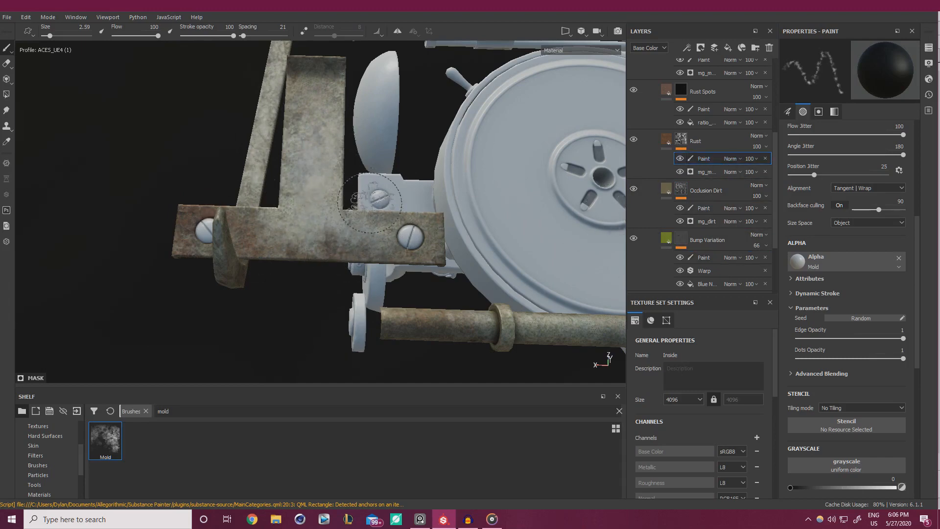
pyautogui.moveTo(298, 225); pyautogui.dragTo(333, 213)
pyautogui.moveTo(333, 213)
pyautogui.keyDown('alt'); pyautogui.mouseDown()
pyautogui.moveTo(331, 161)
pyautogui.moveTo(323, 220)
pyautogui.moveTo(315, 218)
pyautogui.mouseUp(); pyautogui.keyUp('alt')
# Paint rust on the T-shaped bracket's plates in the Rust mask at grayscale 0.5 and 0.69 with brush size 1.46.
pyautogui.keyDown('ctrl'); pyautogui.moveTo(315, 219); pyautogui.dragTo(289, 218, button='right'); pyautogui.keyUp('ctrl')
pyautogui.moveTo(833, 486); pyautogui.dragTo(841, 488)
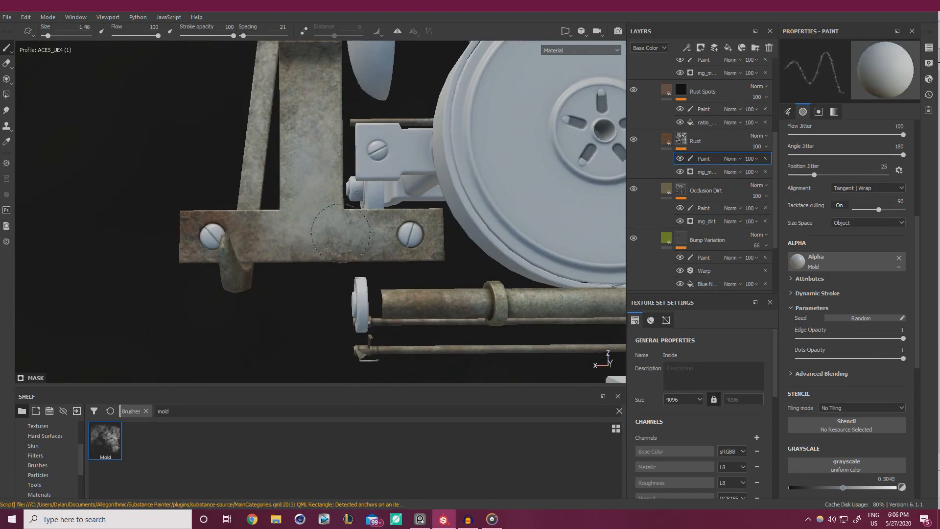
pyautogui.moveTo(842, 487); pyautogui.dragTo(862, 488)
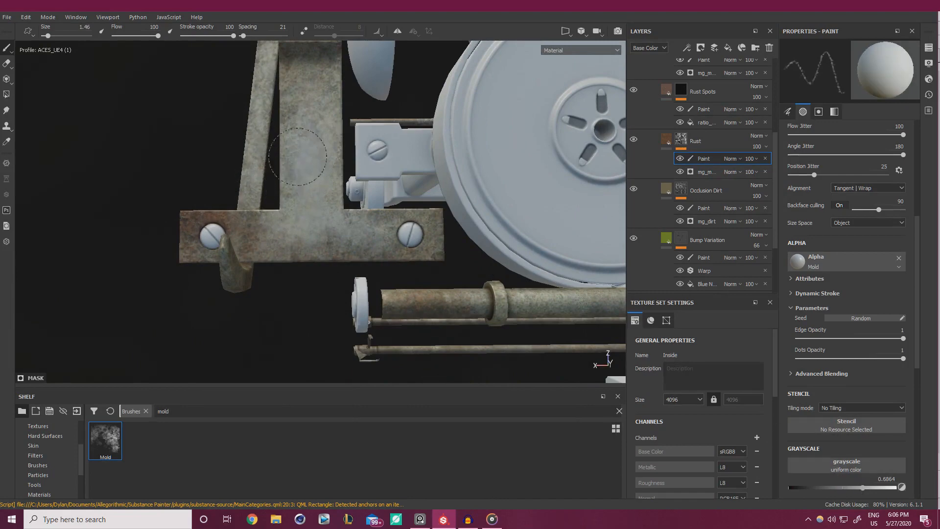
pyautogui.moveTo(298, 157); pyautogui.dragTo(287, 254)
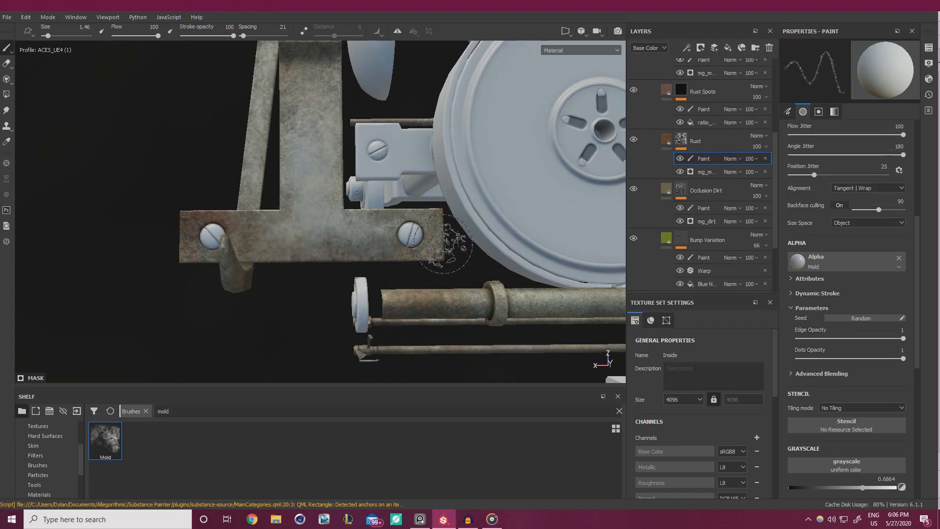
# Touch up the T-shaped bracket around its screws in the Rust and Bump Variation masks at grayscale 0.15.
pyautogui.click(804, 485)
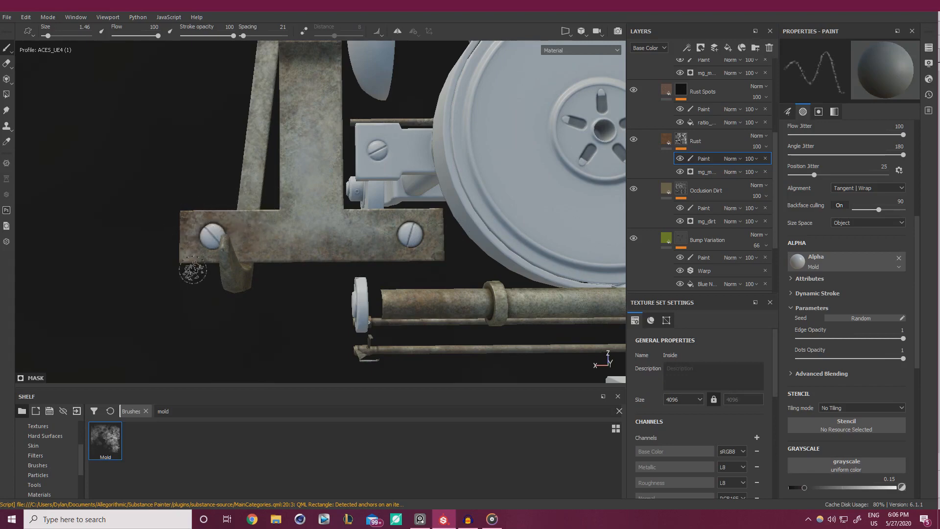
pyautogui.moveTo(393, 250)
pyautogui.keyDown('alt'); pyautogui.mouseDown()
pyautogui.moveTo(431, 240)
pyautogui.moveTo(396, 243)
pyautogui.mouseUp(); pyautogui.keyUp('alt')
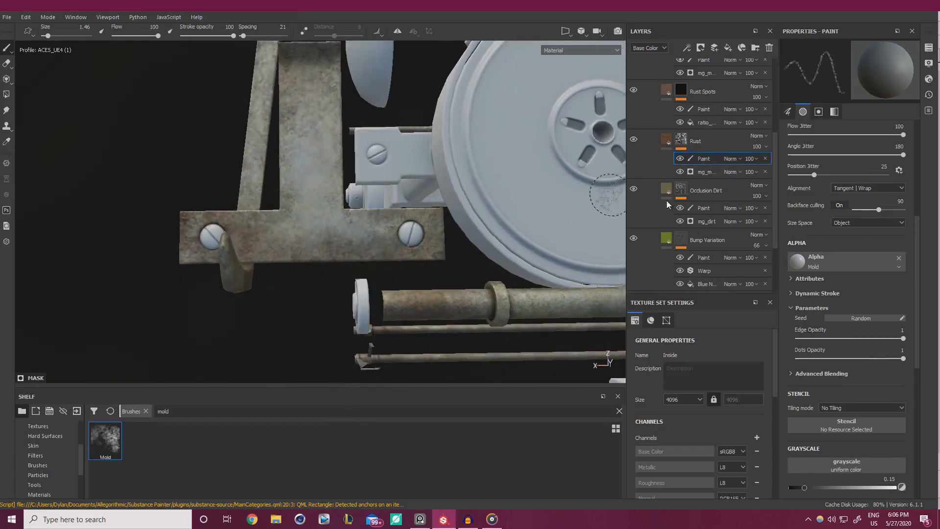
pyautogui.click(704, 257)
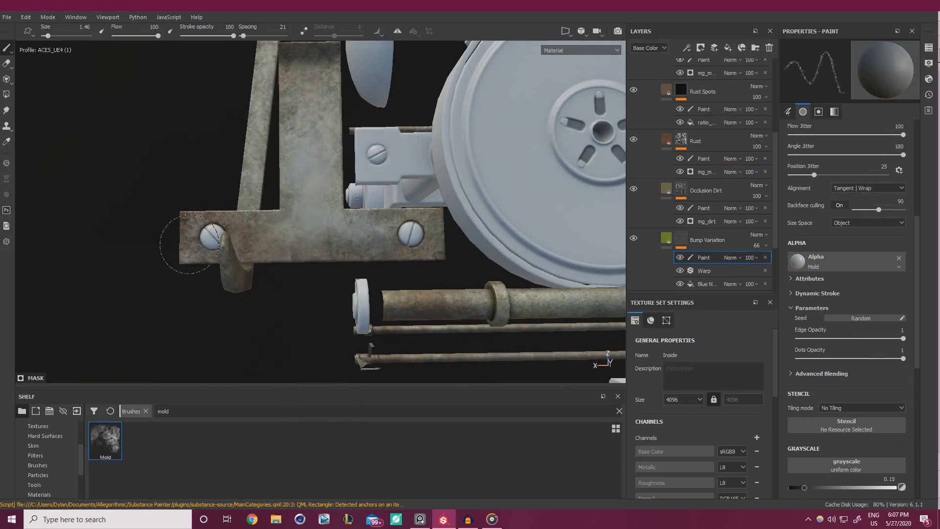
# Paint around the housing side's screw in the Rust mask at grayscale 0.26 and in the Bump Variation mask at 0.16 with brush size 4.41.
pyautogui.moveTo(182, 251)
pyautogui.keyDown('alt'); pyautogui.mouseDown()
pyautogui.moveTo(121, 230)
pyautogui.moveTo(114, 170)
pyautogui.moveTo(137, 225)
pyautogui.moveTo(241, 153)
pyautogui.moveTo(314, 171)
pyautogui.moveTo(392, 211)
pyautogui.mouseUp(); pyautogui.keyUp('alt')
pyautogui.keyDown('alt'); pyautogui.moveTo(392, 211); pyautogui.dragTo(582, 262, button='right'); pyautogui.keyUp('alt')
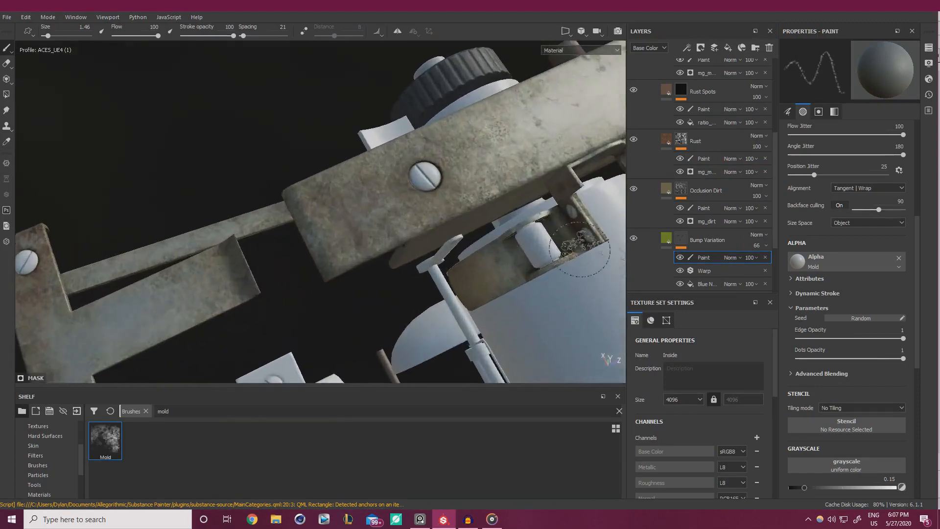
pyautogui.click(697, 159)
pyautogui.click(816, 488)
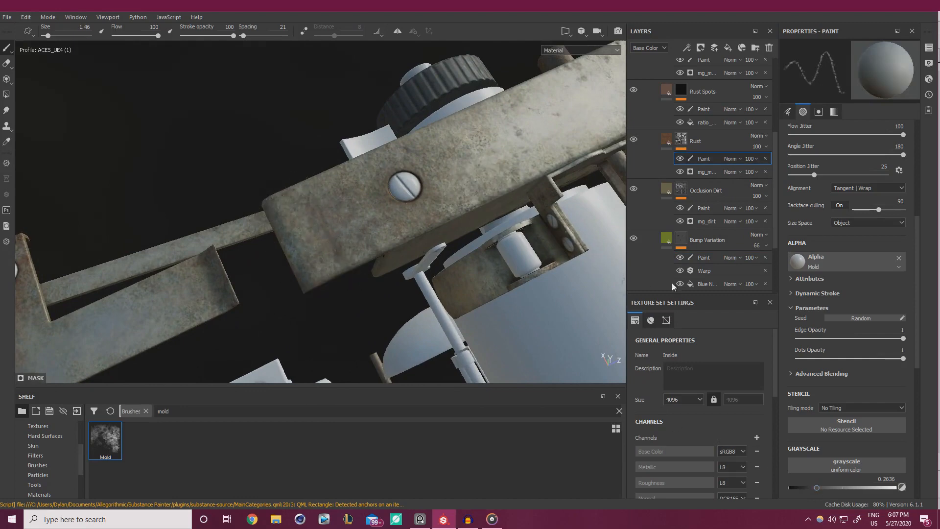
pyautogui.click(702, 256)
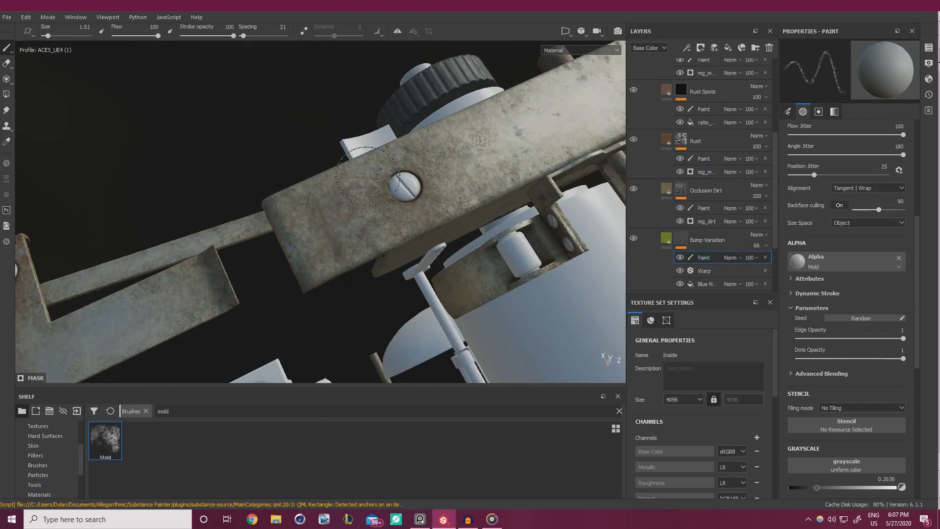
pyautogui.click(806, 488)
pyautogui.keyDown('ctrl'); pyautogui.moveTo(381, 193); pyautogui.dragTo(423, 192, button='right'); pyautogui.keyUp('ctrl')
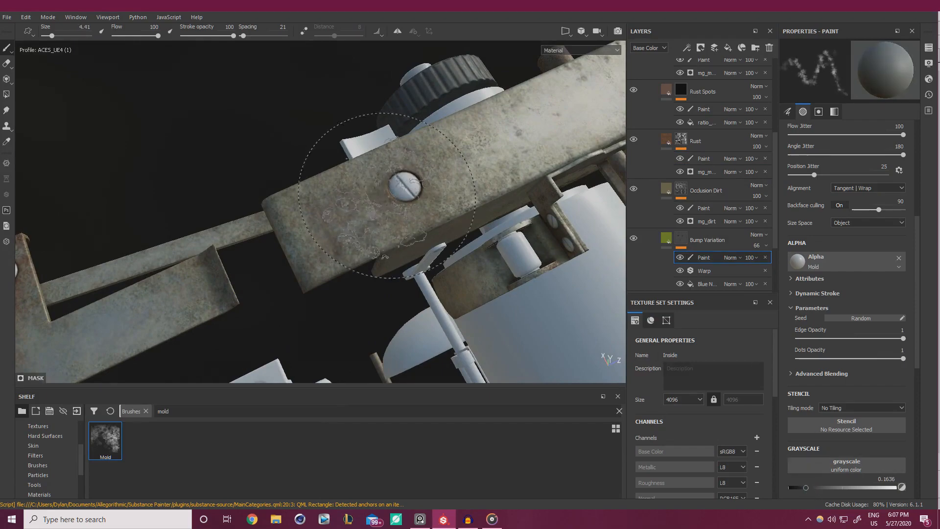
# Paint heavy rust on the upper front rod's end beside its collar in the Rust mask at grayscale 0.9 with brush size 2.51.
pyautogui.moveTo(356, 101)
pyautogui.keyDown('alt'); pyautogui.mouseDown()
pyautogui.moveTo(328, 139)
pyautogui.moveTo(201, 176)
pyautogui.moveTo(185, 159)
pyautogui.moveTo(237, 183)
pyautogui.moveTo(264, 168)
pyautogui.moveTo(293, 178)
pyautogui.mouseUp(); pyautogui.keyUp('alt')
pyautogui.scroll(3, 412, 317)
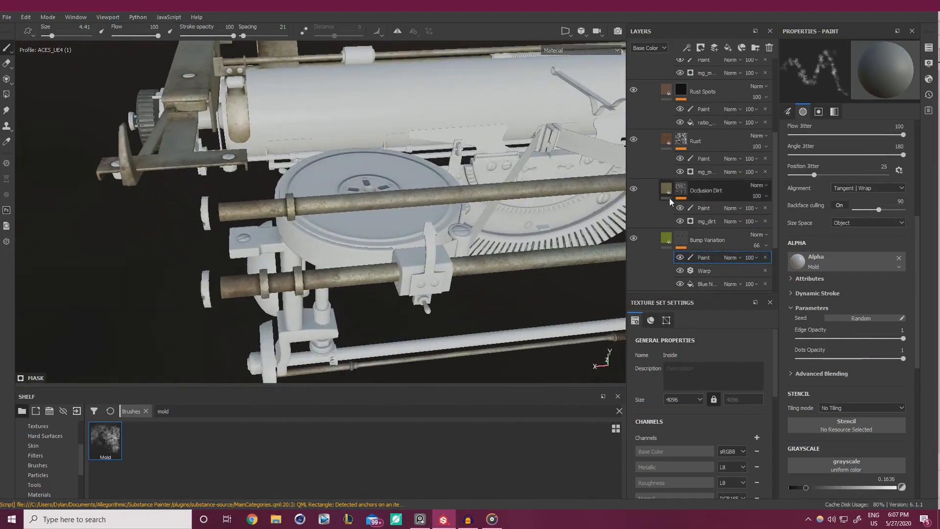
pyautogui.click(703, 160)
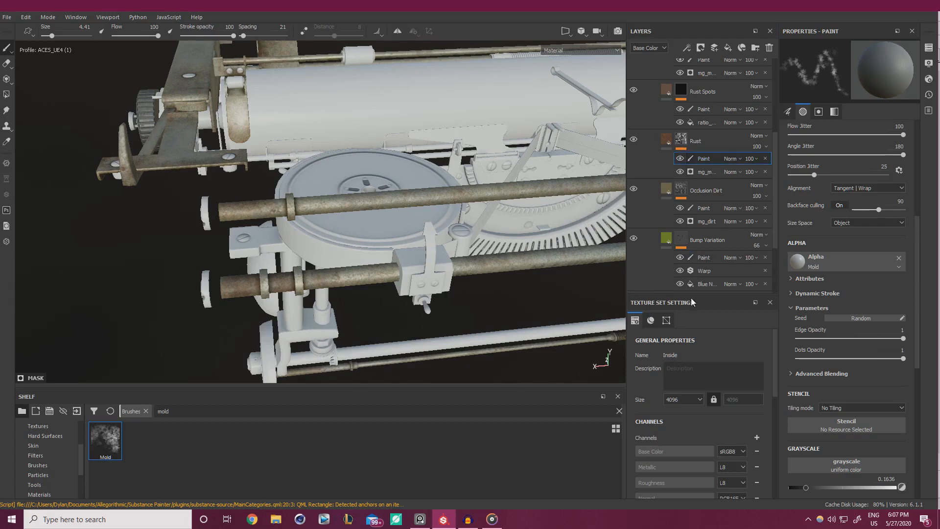
pyautogui.click(859, 488)
pyautogui.keyDown('alt'); pyautogui.moveTo(264, 290); pyautogui.dragTo(470, 330, button='right'); pyautogui.keyUp('alt')
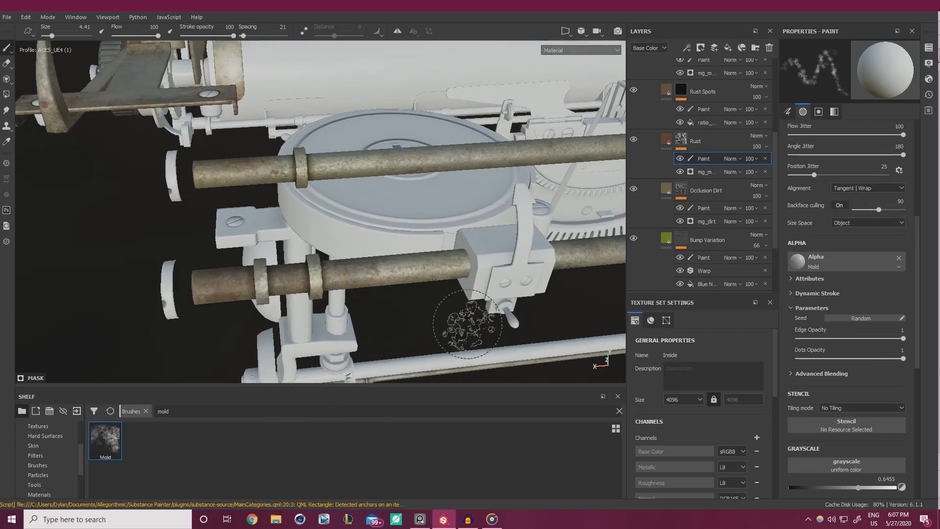
pyautogui.click(886, 488)
pyautogui.keyDown('ctrl'); pyautogui.moveTo(236, 197); pyautogui.dragTo(215, 195, button='right'); pyautogui.keyUp('ctrl')
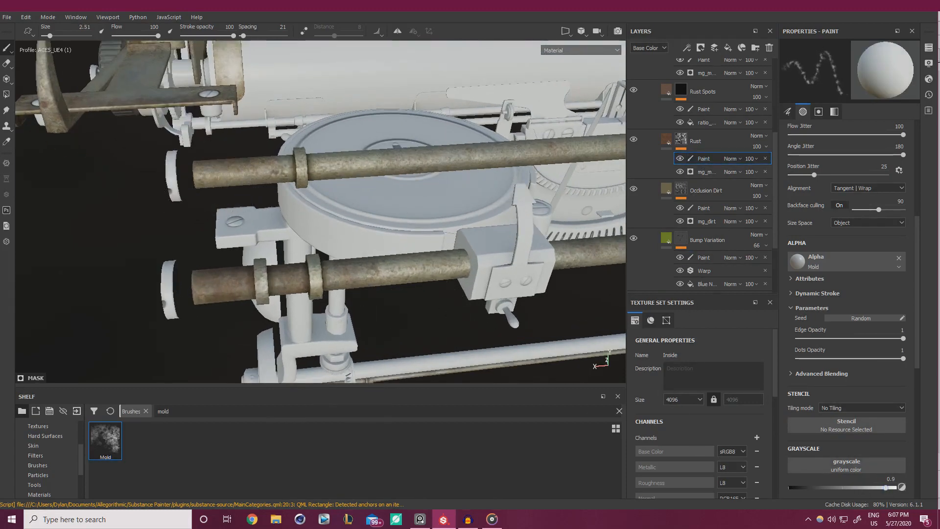
pyautogui.keyDown('alt'); pyautogui.moveTo(228, 171); pyautogui.dragTo(172, 199); pyautogui.keyUp('alt')
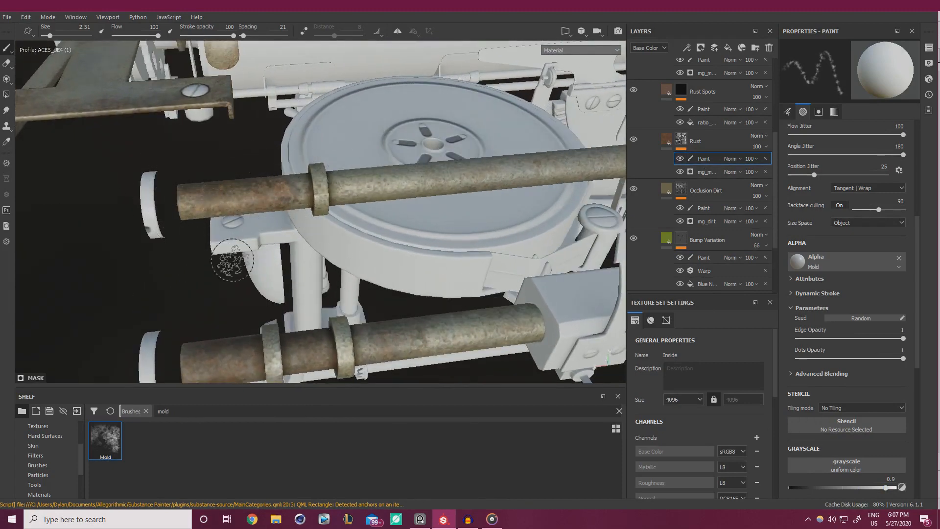
# Paint rust on the lower front rod's end and between its collars, including the rear side, with brush size 1.41.
pyautogui.keyDown('alt'); pyautogui.moveTo(233, 259); pyautogui.dragTo(256, 253); pyautogui.keyUp('alt')
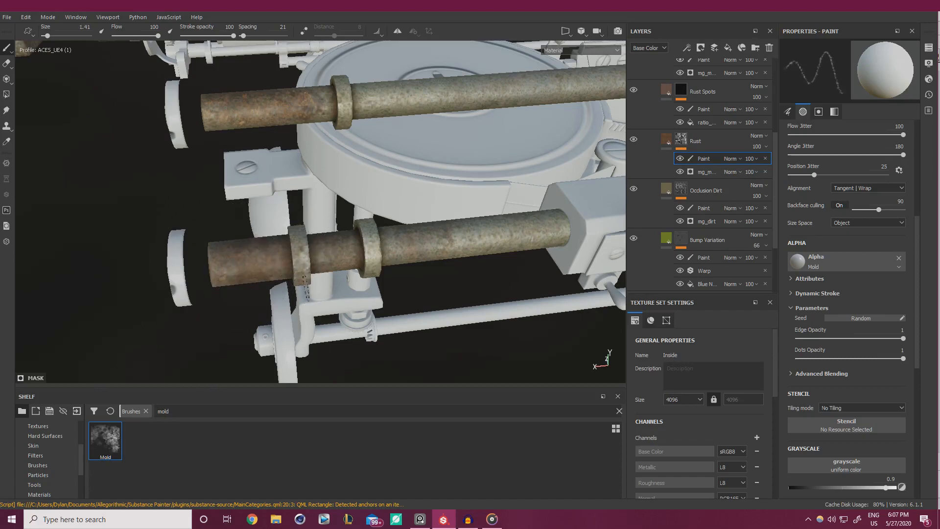
pyautogui.keyDown('alt'); pyautogui.moveTo(361, 274); pyautogui.dragTo(343, 223); pyautogui.keyUp('alt')
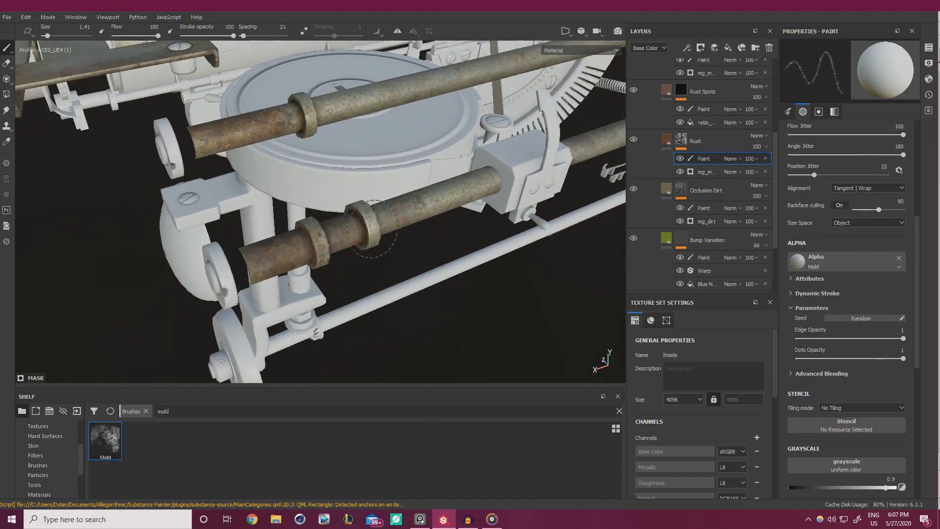
pyautogui.moveTo(369, 269)
pyautogui.keyDown('alt'); pyautogui.mouseDown()
pyautogui.moveTo(441, 248)
pyautogui.moveTo(558, 179)
pyautogui.mouseUp(); pyautogui.keyUp('alt')
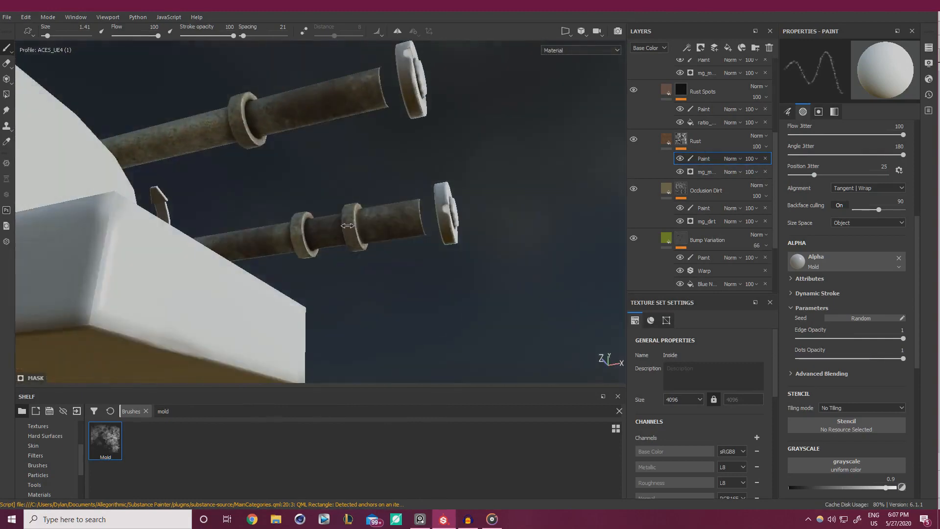
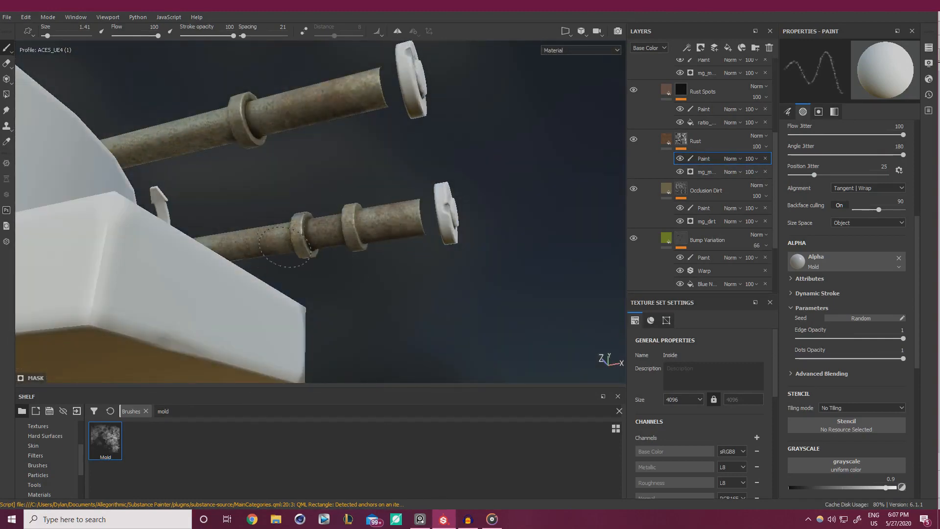
# Extend the rust past the collars along both front rods in the Rust mask at grayscale 0.9 with brush size 2.85.
pyautogui.keyDown('alt'); pyautogui.moveTo(406, 247); pyautogui.dragTo(281, 261); pyautogui.keyUp('alt')
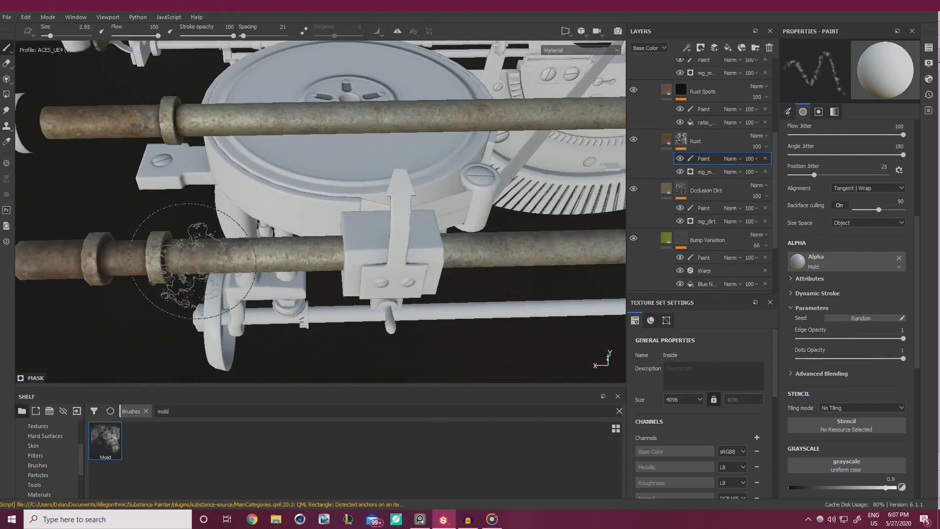
pyautogui.keyDown('alt'); pyautogui.moveTo(282, 303); pyautogui.dragTo(260, 306); pyautogui.keyUp('alt')
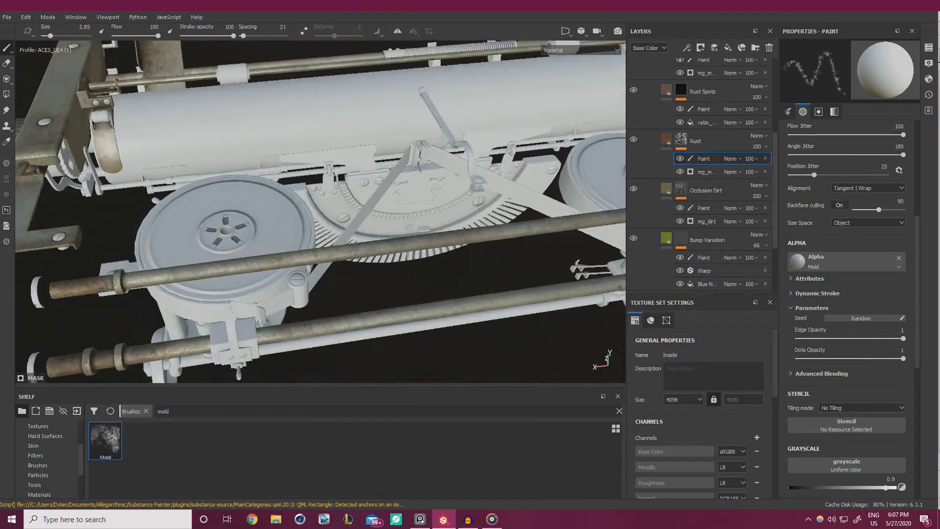
pyautogui.keyDown('alt'); pyautogui.moveTo(232, 271); pyautogui.dragTo(315, 256, button='middle'); pyautogui.keyUp('alt')
pyautogui.scroll(2, 211, 271)
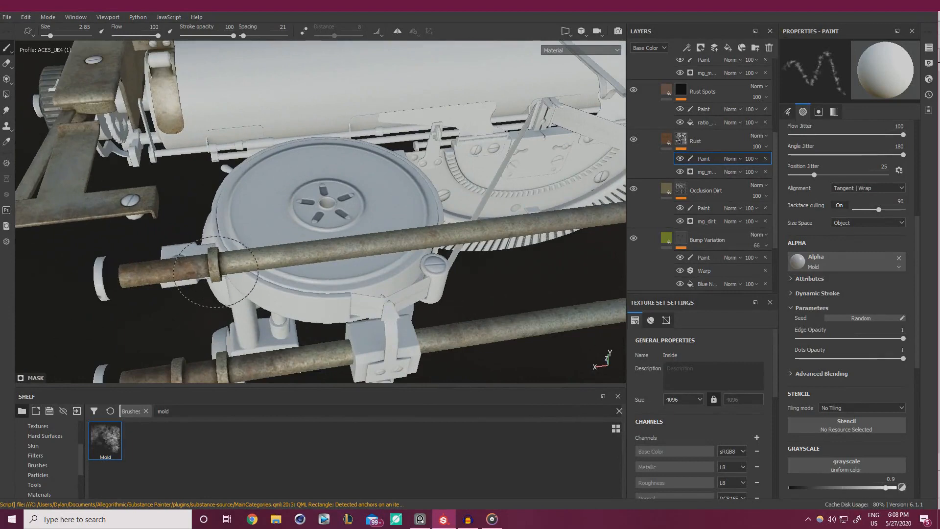
pyautogui.scroll(-3, 265, 262)
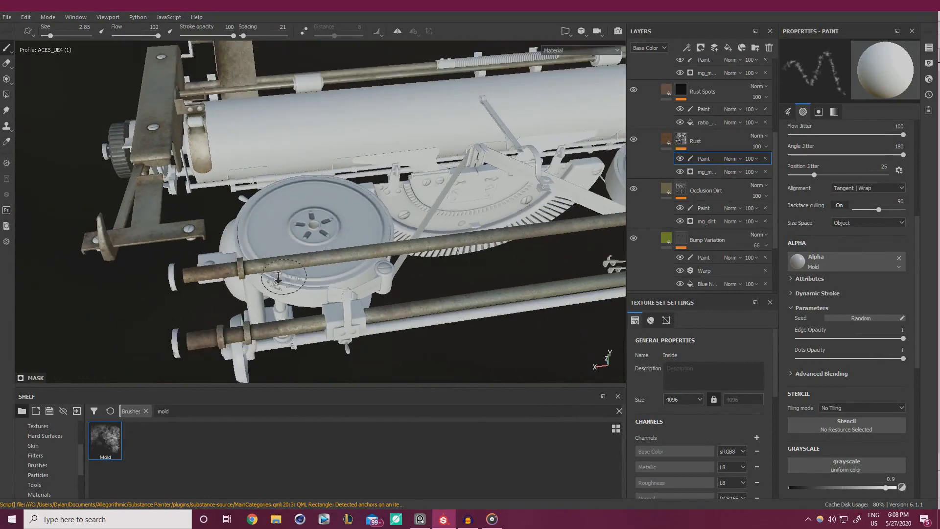
pyautogui.keyDown('alt'); pyautogui.moveTo(265, 262); pyautogui.dragTo(171, 310); pyautogui.keyUp('alt')
pyautogui.scroll(3, 252, 279)
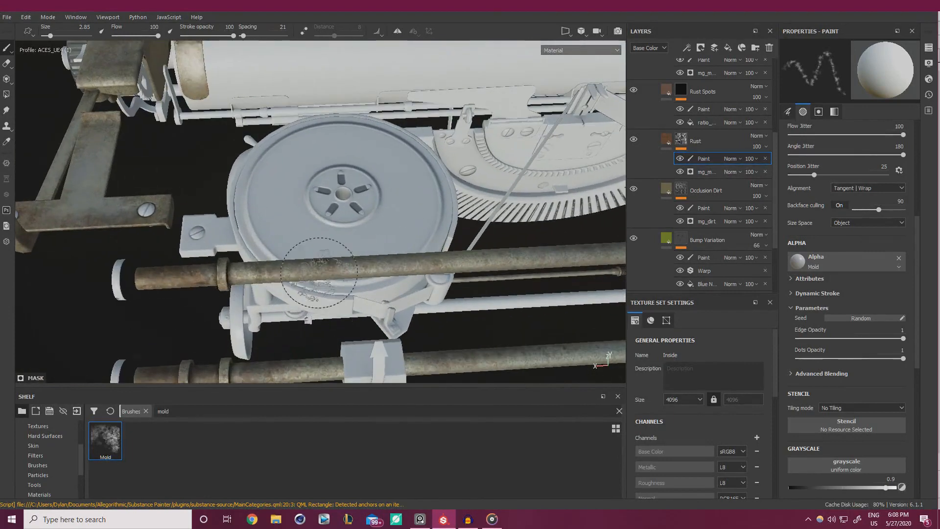
pyautogui.scroll(-2, 466, 262)
pyautogui.moveTo(46, 298)
pyautogui.keyDown('alt'); pyautogui.mouseDown()
pyautogui.moveTo(68, 286)
pyautogui.moveTo(80, 293)
pyautogui.mouseUp(); pyautogui.keyUp('alt')
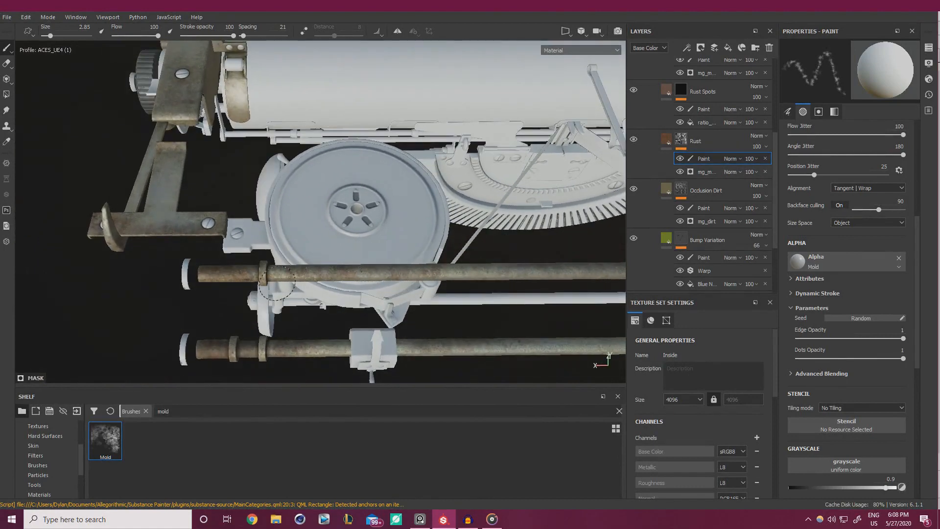
# Paint rust on both front rods' opposite ends and around their collars from all sides at grayscale 0.9 with brush size 1.87.
pyautogui.keyDown('ctrl'); pyautogui.moveTo(291, 293); pyautogui.dragTo(235, 293, button='right'); pyautogui.keyUp('ctrl')
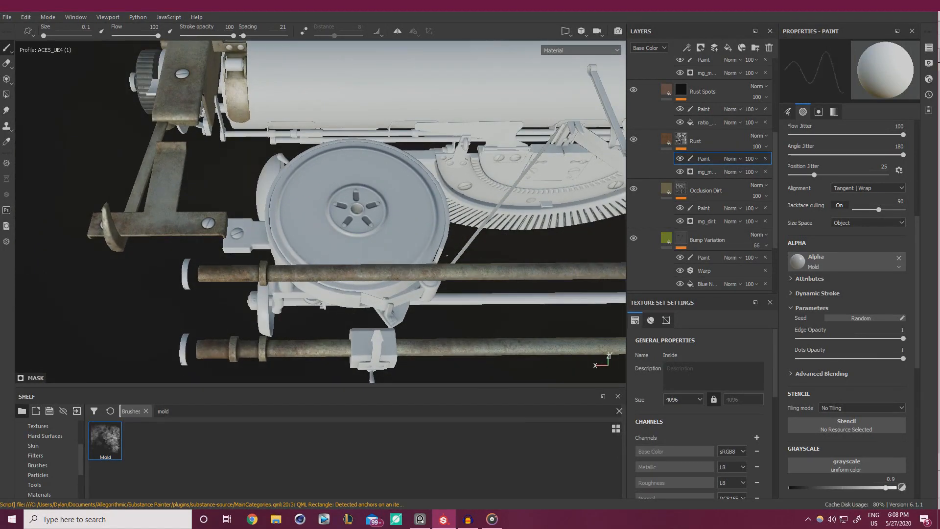
pyautogui.moveTo(318, 275)
pyautogui.keyDown('alt'); pyautogui.mouseDown(button='middle')
pyautogui.moveTo(340, 192)
pyautogui.moveTo(191, 222)
pyautogui.moveTo(15, 240)
pyautogui.mouseUp(button='middle'); pyautogui.keyUp('alt')
pyautogui.scroll(-2, 341, 192)
pyautogui.scroll(3, 537, 289)
pyautogui.keyDown('ctrl'); pyautogui.moveTo(472, 289); pyautogui.dragTo(492, 290, button='right'); pyautogui.keyUp('ctrl')
pyautogui.keyDown('alt'); pyautogui.moveTo(492, 289); pyautogui.dragTo(459, 279, button='middle'); pyautogui.keyUp('alt')
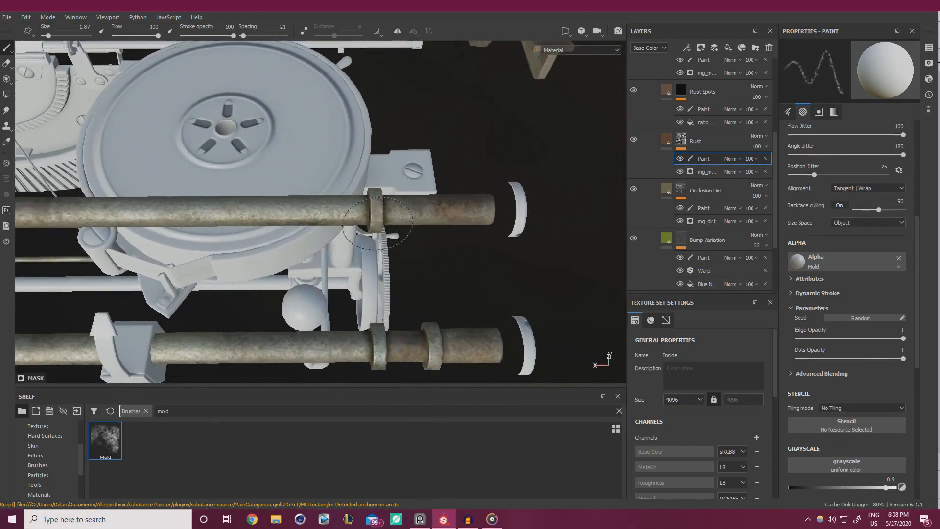
pyautogui.keyDown('alt'); pyautogui.moveTo(422, 334); pyautogui.dragTo(402, 220); pyautogui.keyUp('alt')
pyautogui.keyDown('alt'); pyautogui.moveTo(453, 289); pyautogui.dragTo(440, 328); pyautogui.keyUp('alt')
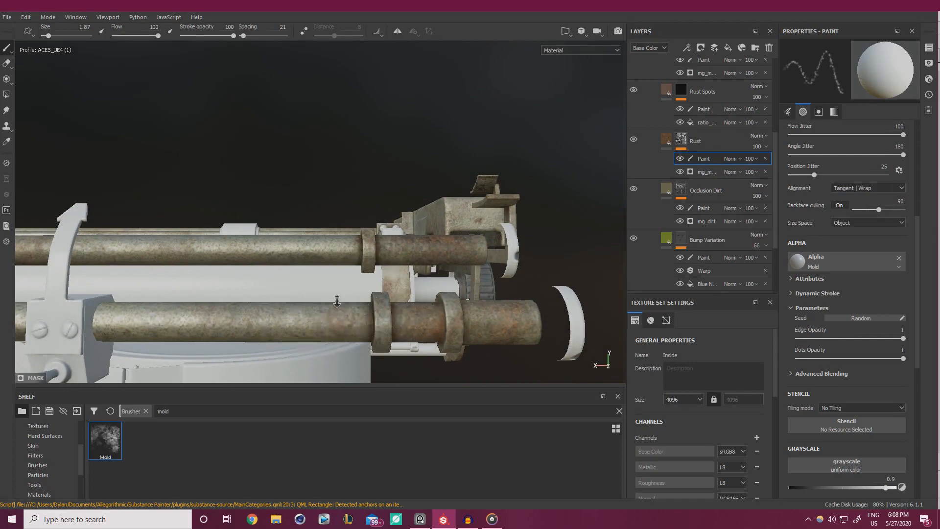
pyautogui.moveTo(336, 300)
pyautogui.keyDown('alt'); pyautogui.mouseDown()
pyautogui.moveTo(452, 314)
pyautogui.moveTo(441, 272)
pyautogui.moveTo(409, 335)
pyautogui.mouseUp(); pyautogui.keyUp('alt')
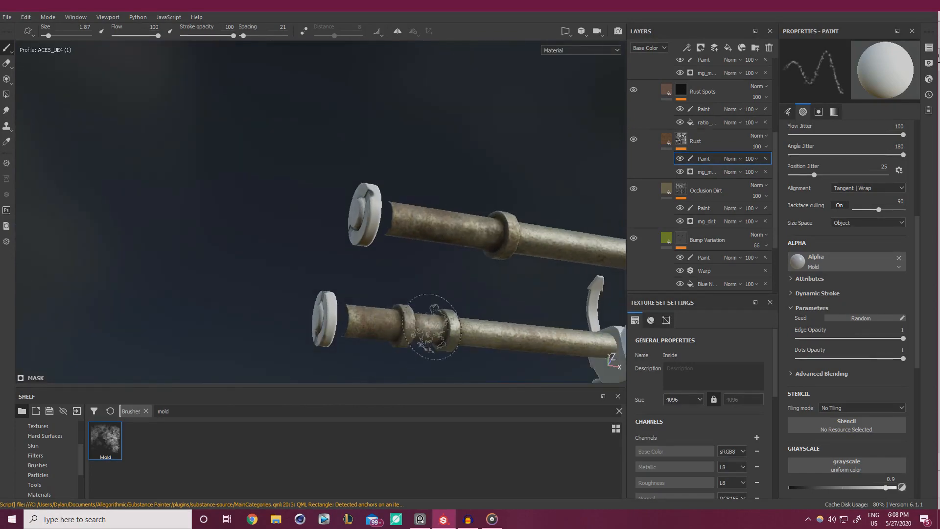
pyautogui.keyDown('alt'); pyautogui.moveTo(490, 347); pyautogui.dragTo(330, 246); pyautogui.keyUp('alt')
pyautogui.keyDown('alt'); pyautogui.moveTo(329, 245); pyautogui.dragTo(130, 260, button='right'); pyautogui.keyUp('alt')
pyautogui.keyDown('alt'); pyautogui.moveTo(130, 260); pyautogui.dragTo(333, 283, button='middle'); pyautogui.keyUp('alt')
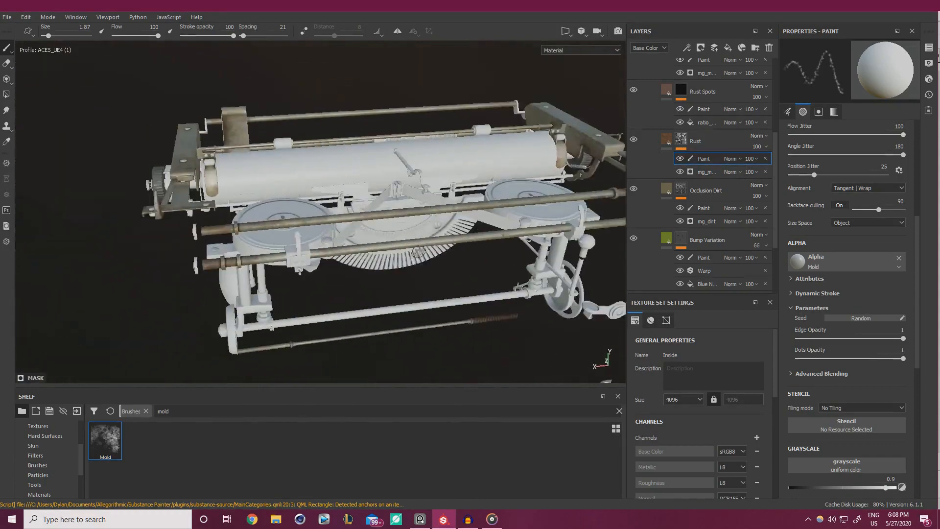
# Paint light rust along the middle stretches of both front rods in the Rust mask at grayscale 0.3909 with brush size 3.34.
pyautogui.keyDown('alt'); pyautogui.moveTo(333, 283); pyautogui.dragTo(419, 314); pyautogui.keyUp('alt')
pyautogui.keyDown('alt'); pyautogui.moveTo(419, 314); pyautogui.dragTo(552, 334, button='right'); pyautogui.keyUp('alt')
pyautogui.keyDown('alt'); pyautogui.moveTo(552, 334); pyautogui.dragTo(431, 275, button='middle'); pyautogui.keyUp('alt')
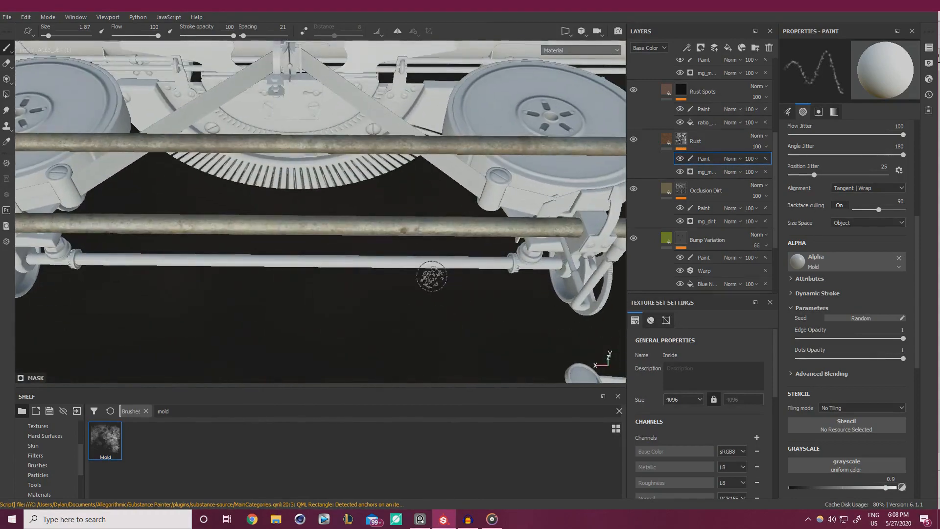
pyautogui.keyDown('alt'); pyautogui.moveTo(437, 260); pyautogui.dragTo(394, 102); pyautogui.keyUp('alt')
pyautogui.keyDown('alt'); pyautogui.moveTo(411, 111); pyautogui.dragTo(264, 111, button='right'); pyautogui.keyUp('alt')
pyautogui.keyDown('alt'); pyautogui.moveTo(264, 111); pyautogui.dragTo(294, 112, button='middle'); pyautogui.keyUp('alt')
pyautogui.moveTo(293, 112)
pyautogui.keyDown('alt'); pyautogui.mouseDown()
pyautogui.moveTo(224, 223)
pyautogui.moveTo(265, 237)
pyautogui.mouseUp(); pyautogui.keyUp('alt')
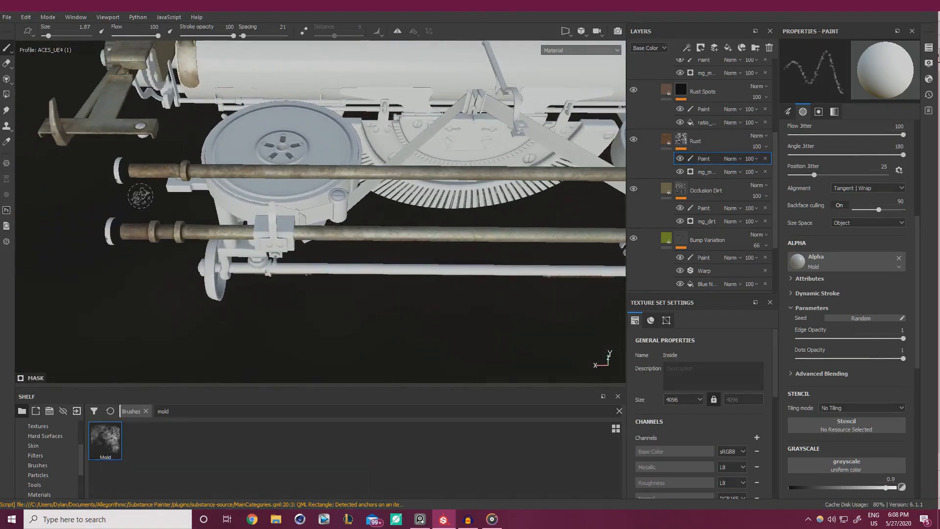
pyautogui.keyDown('alt'); pyautogui.moveTo(425, 203); pyautogui.dragTo(383, 182, button='middle'); pyautogui.keyUp('alt')
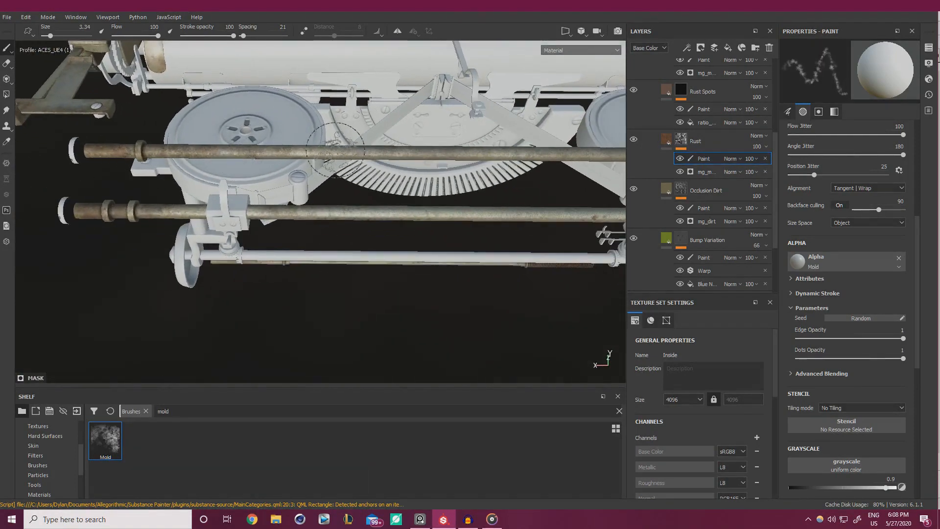
pyautogui.keyDown('alt'); pyautogui.moveTo(448, 203); pyautogui.dragTo(294, 205, button='middle'); pyautogui.keyUp('alt')
pyautogui.click(808, 488)
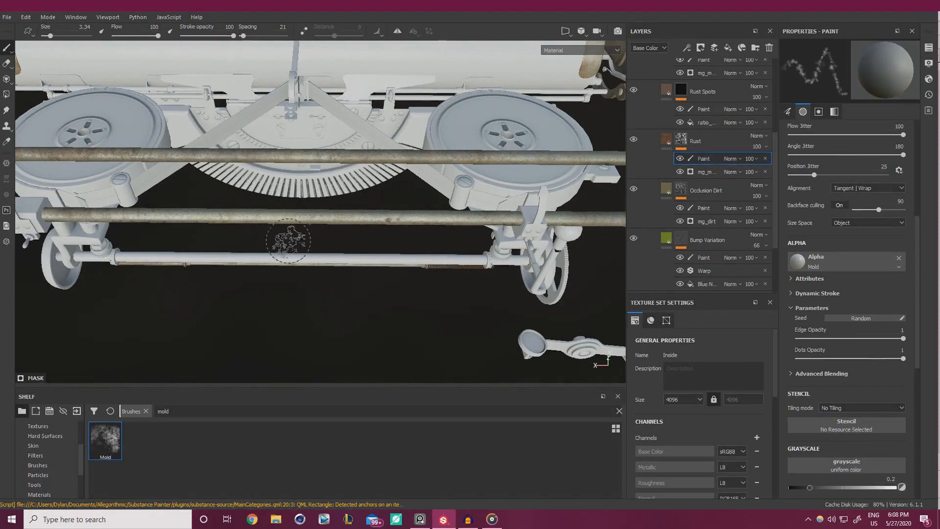
pyautogui.click(830, 488)
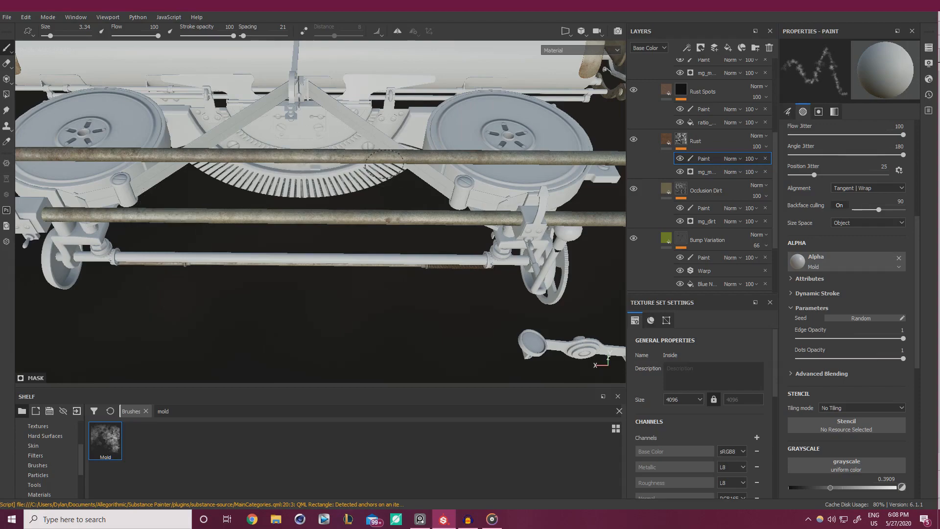
pyautogui.keyDown('alt'); pyautogui.moveTo(464, 163); pyautogui.dragTo(273, 214, button='right'); pyautogui.keyUp('alt')
pyautogui.keyDown('alt'); pyautogui.moveTo(272, 214); pyautogui.dragTo(281, 223); pyautogui.keyUp('alt')
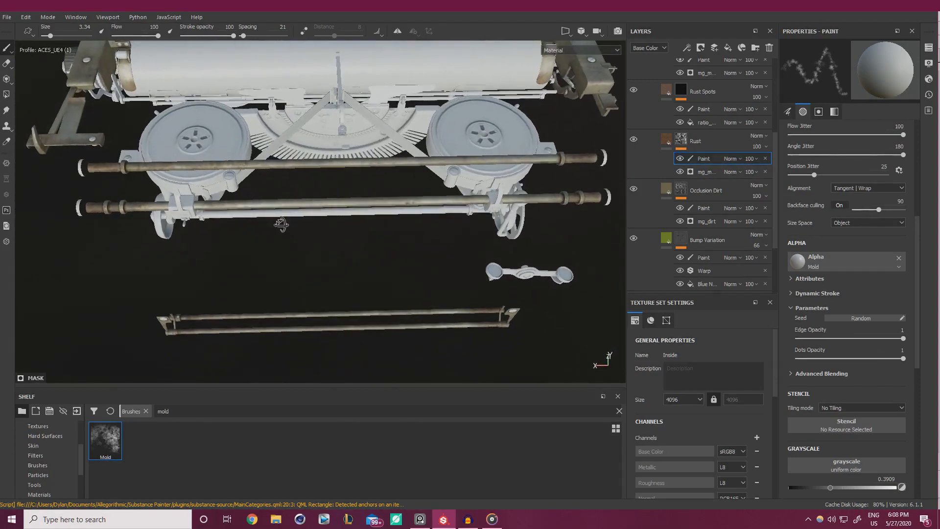
# Paint rust on the detached twin rods' end beside the screwed bracket at grayscale 0.8318 with brush size 2.1.
pyautogui.keyDown('alt'); pyautogui.moveTo(409, 178); pyautogui.dragTo(261, 279); pyautogui.keyUp('alt')
pyautogui.keyDown('alt'); pyautogui.moveTo(261, 279); pyautogui.dragTo(314, 270, button='right'); pyautogui.keyUp('alt')
pyautogui.keyDown('alt'); pyautogui.moveTo(396, 263); pyautogui.dragTo(421, 281); pyautogui.keyUp('alt')
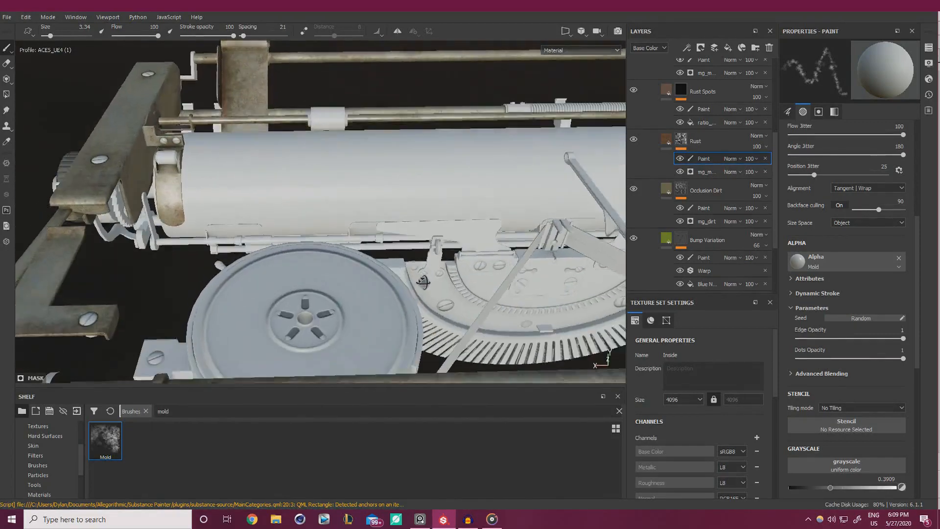
pyautogui.keyDown('alt'); pyautogui.moveTo(421, 281); pyautogui.dragTo(343, 264, button='right'); pyautogui.keyUp('alt')
pyautogui.keyDown('alt'); pyautogui.moveTo(343, 264); pyautogui.dragTo(318, 240); pyautogui.keyUp('alt')
pyautogui.keyDown('alt'); pyautogui.moveTo(338, 350); pyautogui.dragTo(401, 219, button='middle'); pyautogui.keyUp('alt')
pyautogui.keyDown('alt'); pyautogui.moveTo(223, 314); pyautogui.dragTo(291, 289, button='right'); pyautogui.keyUp('alt')
pyautogui.keyDown('alt'); pyautogui.moveTo(292, 289); pyautogui.dragTo(509, 284); pyautogui.keyUp('alt')
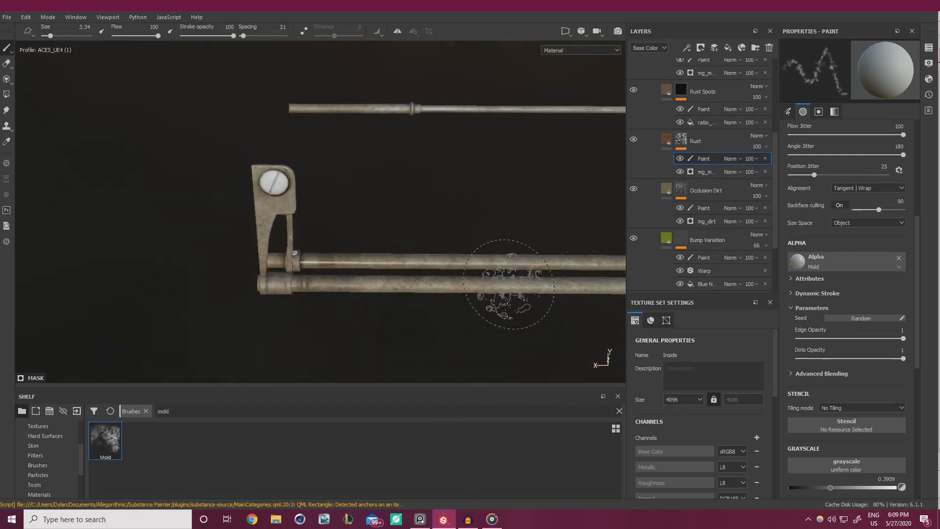
pyautogui.moveTo(868, 492); pyautogui.dragTo(878, 488)
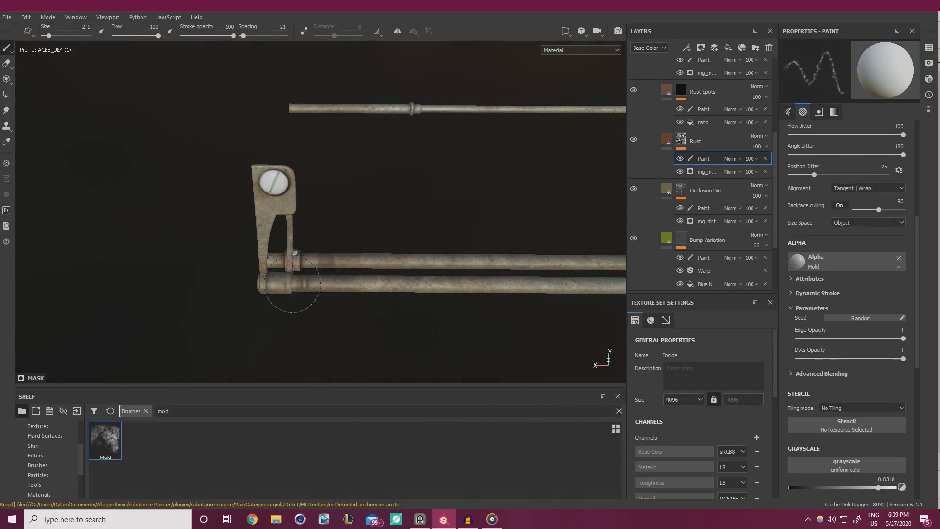
# Cover the rear and underside of the twin rods' same end and collar with rust at grayscale 0.9227.
pyautogui.moveTo(889, 489); pyautogui.dragTo(887, 489)
pyautogui.moveTo(293, 256)
pyautogui.keyDown('alt'); pyautogui.mouseDown()
pyautogui.moveTo(431, 288)
pyautogui.moveTo(372, 241)
pyautogui.moveTo(363, 278)
pyautogui.mouseUp(); pyautogui.keyUp('alt')
pyautogui.keyDown('shift'); pyautogui.moveTo(363, 278); pyautogui.dragTo(297, 274, button='right'); pyautogui.keyUp('shift')
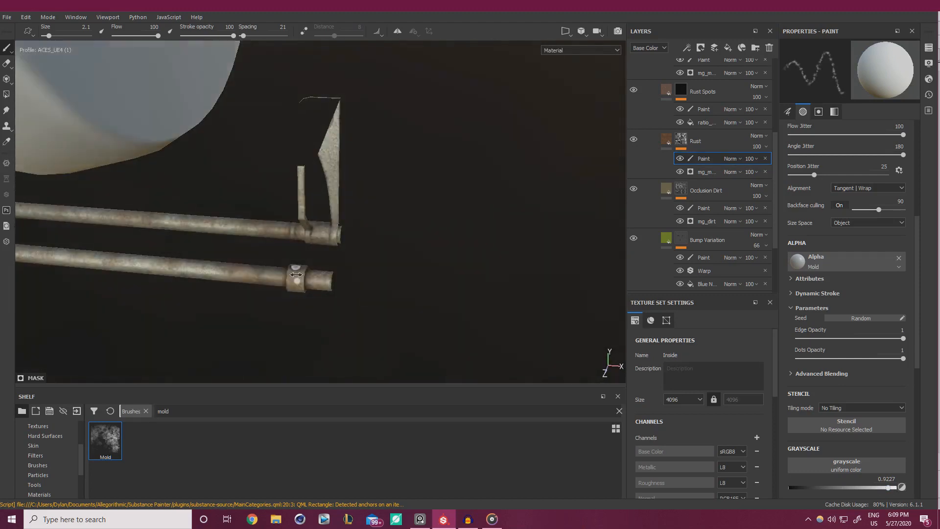
pyautogui.keyDown('alt'); pyautogui.moveTo(324, 233); pyautogui.dragTo(282, 259); pyautogui.keyUp('alt')
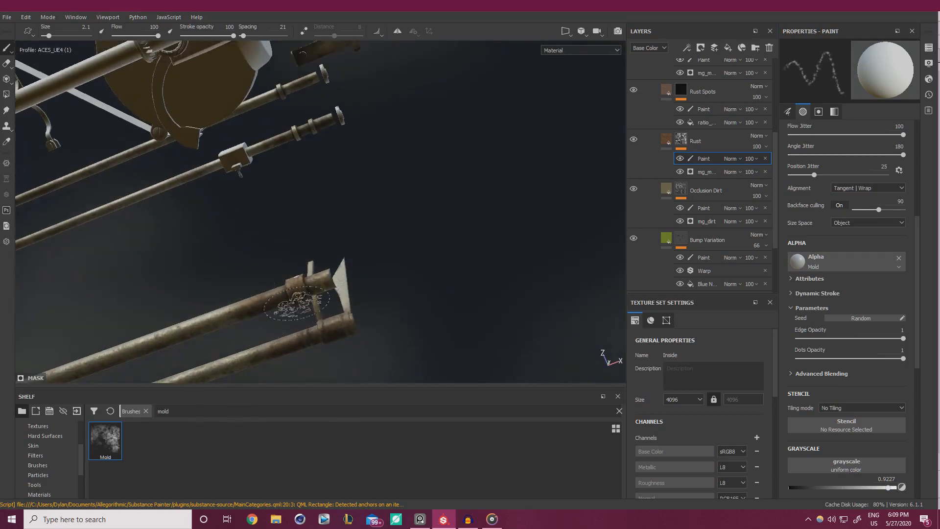
pyautogui.keyDown('alt'); pyautogui.moveTo(296, 303); pyautogui.dragTo(250, 294); pyautogui.keyUp('alt')
pyautogui.keyDown('shift'); pyautogui.moveTo(249, 293); pyautogui.dragTo(231, 294, button='right'); pyautogui.keyUp('shift')
pyautogui.keyDown('alt'); pyautogui.moveTo(231, 293); pyautogui.dragTo(306, 287); pyautogui.keyUp('alt')
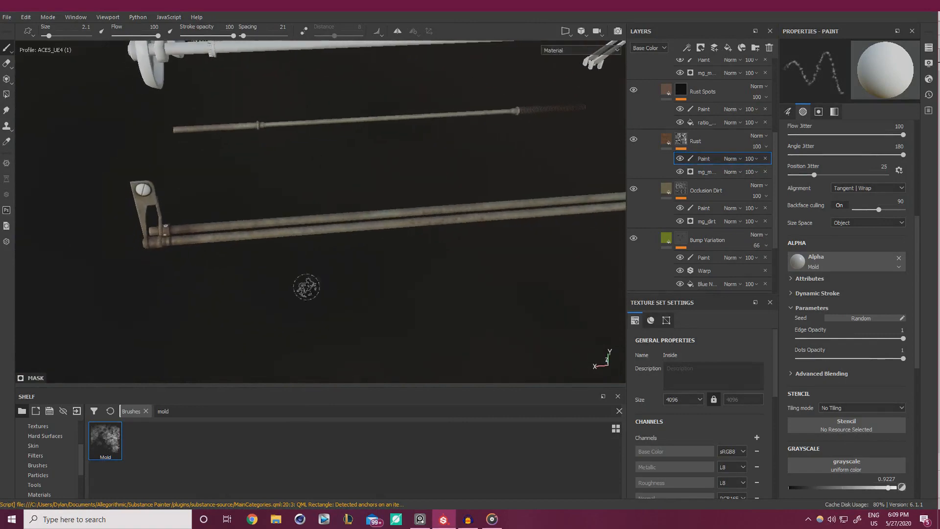
# Paint rust on the front of the twin rods' opposite end beside its bracket at grayscale 0.9227 with brush size 2.1.
pyautogui.keyDown('alt'); pyautogui.moveTo(243, 247); pyautogui.dragTo(278, 281); pyautogui.keyUp('alt')
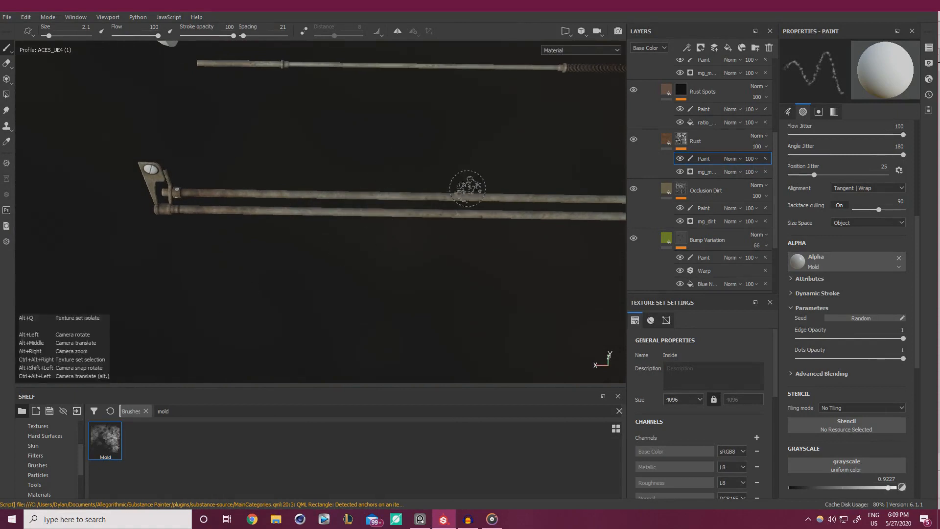
pyautogui.scroll(-1, 470, 189)
pyautogui.keyDown('alt'); pyautogui.moveTo(426, 179); pyautogui.dragTo(250, 190, button='middle'); pyautogui.keyUp('alt')
pyautogui.scroll(2, 495, 250)
pyautogui.scroll(3, 496, 250)
pyautogui.keyDown('alt'); pyautogui.moveTo(496, 249); pyautogui.dragTo(360, 242, button='middle'); pyautogui.keyUp('alt')
pyautogui.scroll(2, 509, 219)
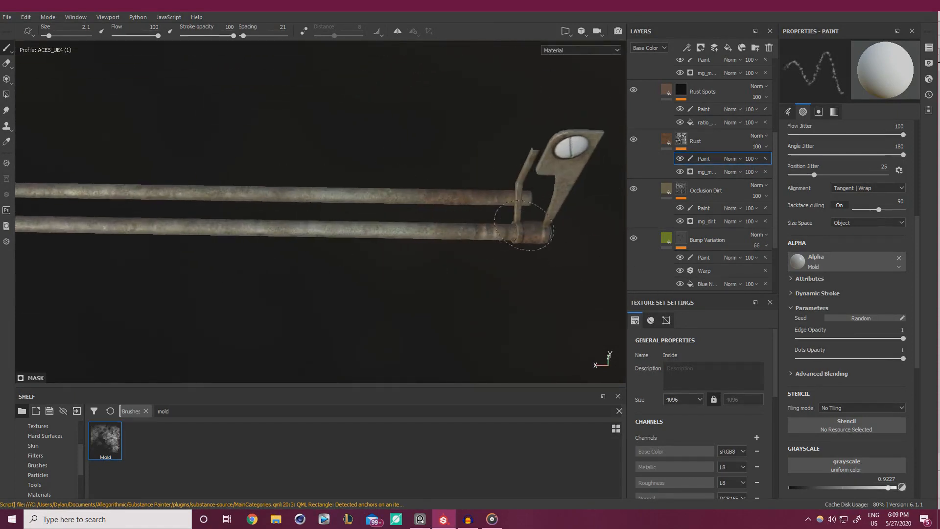
# Continue the rust around the rear side of the twin rods' opposite end at grayscale 0.9227.
pyautogui.keyDown('alt'); pyautogui.moveTo(426, 236); pyautogui.dragTo(59, 210); pyautogui.keyUp('alt')
pyautogui.keyDown('alt'); pyautogui.moveTo(490, 269); pyautogui.dragTo(406, 240, button='middle'); pyautogui.keyUp('alt')
pyautogui.keyDown('shift'); pyautogui.moveTo(406, 240); pyautogui.dragTo(349, 245, button='right'); pyautogui.keyUp('shift')
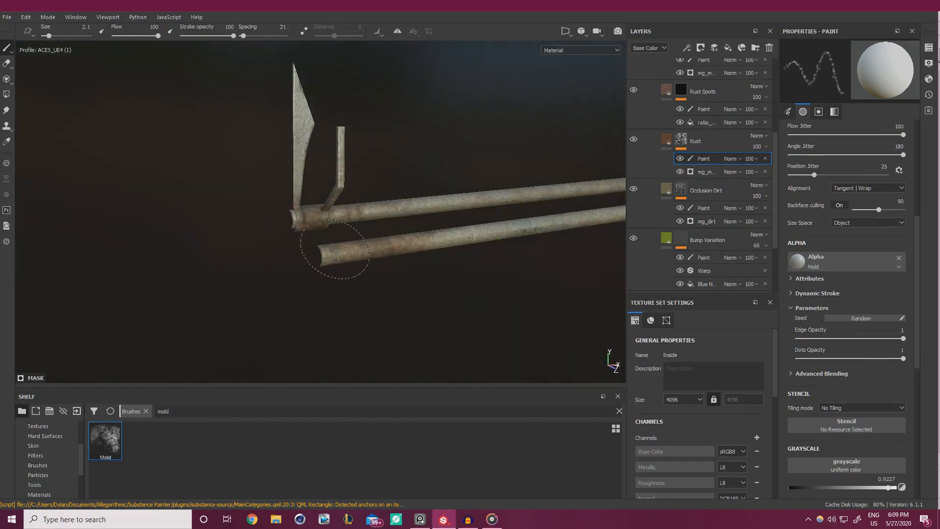
pyautogui.moveTo(349, 244)
pyautogui.keyDown('alt'); pyautogui.mouseDown()
pyautogui.moveTo(366, 245)
pyautogui.moveTo(353, 248)
pyautogui.mouseUp(); pyautogui.keyUp('alt')
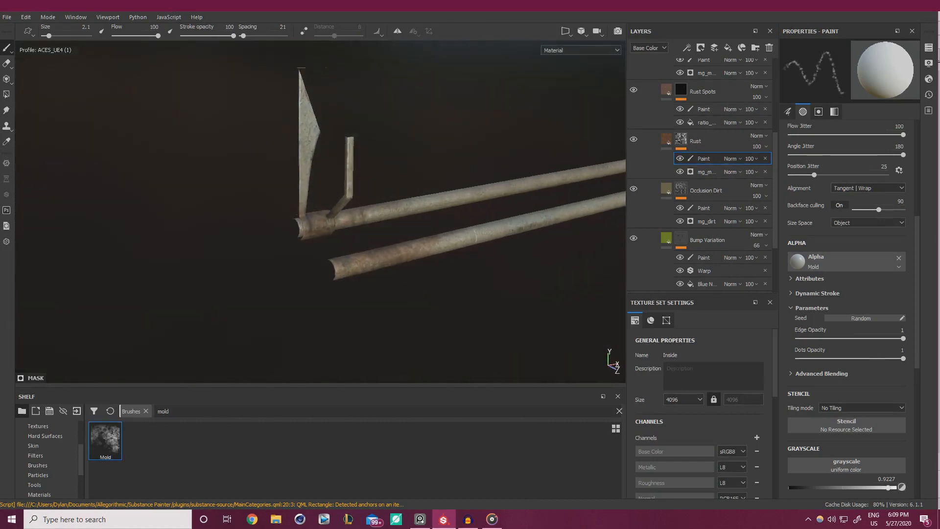
pyautogui.keyDown('alt'); pyautogui.moveTo(309, 270); pyautogui.dragTo(441, 227); pyautogui.keyUp('alt')
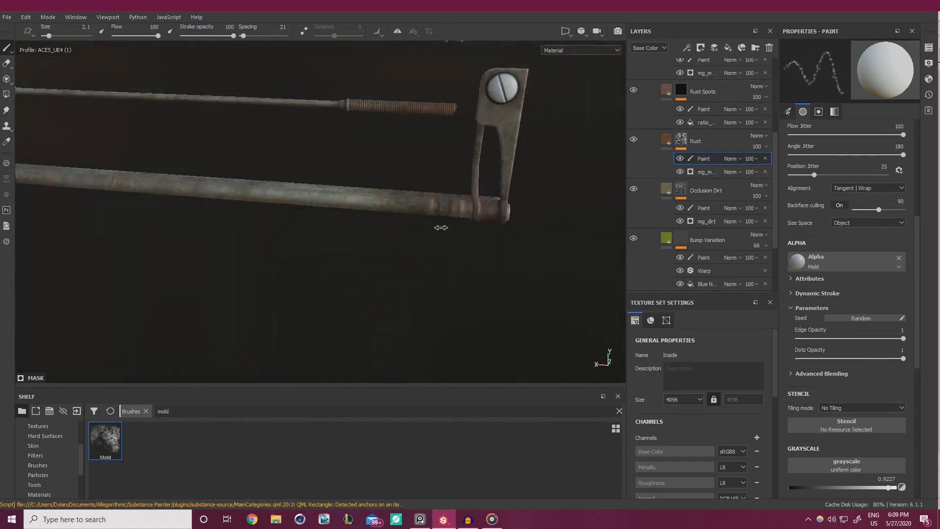
# Paint softer rust along the twin rods' middle with brush size 8.24, first at grayscale 0.4636 and finally at 0.7091.
pyautogui.keyDown('alt'); pyautogui.moveTo(500, 219); pyautogui.dragTo(216, 232, button='right'); pyautogui.keyUp('alt')
pyautogui.keyDown('alt'); pyautogui.moveTo(215, 232); pyautogui.dragTo(240, 231); pyautogui.keyUp('alt')
pyautogui.keyDown('alt'); pyautogui.moveTo(239, 230); pyautogui.dragTo(447, 230, button='middle'); pyautogui.keyUp('alt')
pyautogui.keyDown('alt'); pyautogui.moveTo(448, 230); pyautogui.dragTo(457, 239); pyautogui.keyUp('alt')
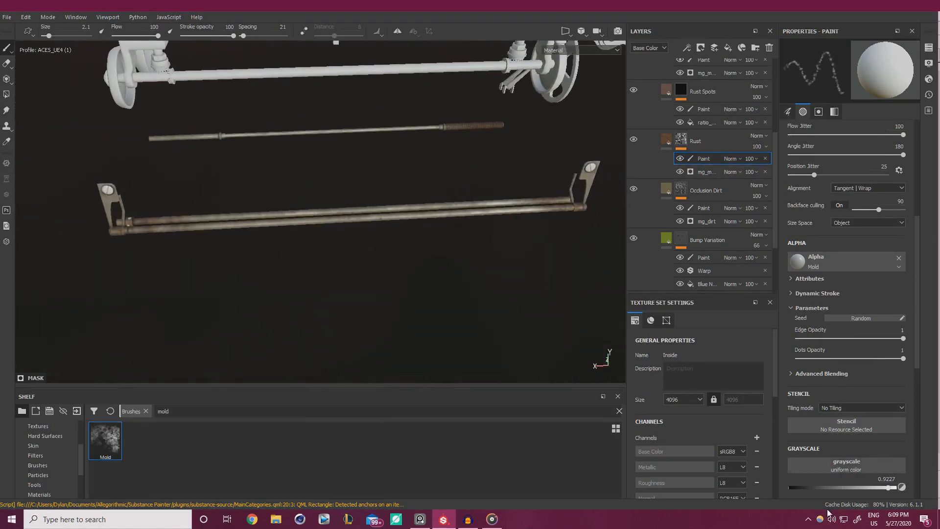
pyautogui.click(839, 487)
pyautogui.keyDown('ctrl'); pyautogui.moveTo(305, 190); pyautogui.dragTo(352, 190, button='right'); pyautogui.keyUp('ctrl')
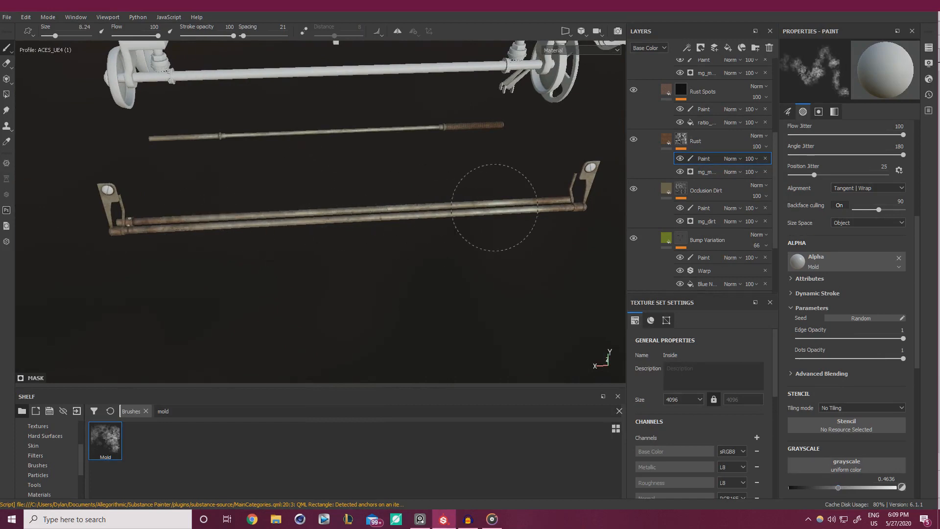
pyautogui.click(865, 487)
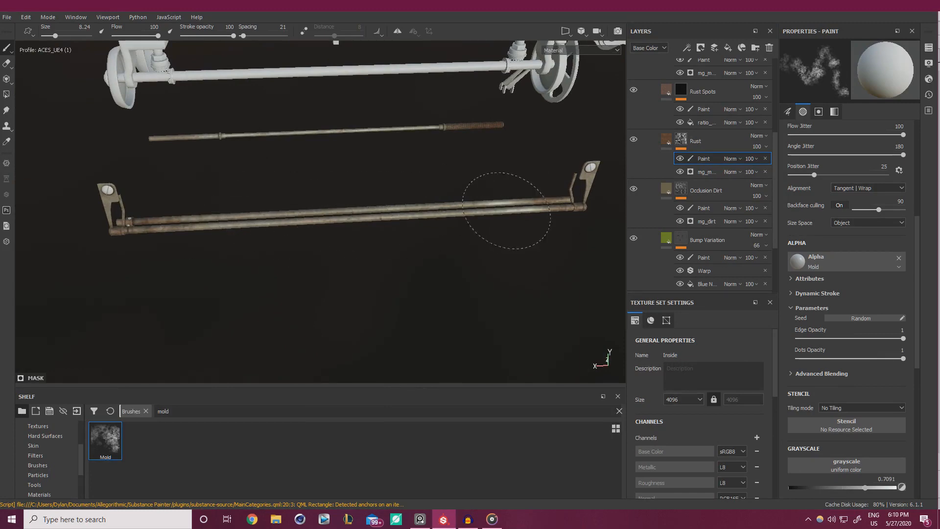
# Paint rust along the rear and underside of the twin rods at grayscale 0.7091 with brush size 8.24.
pyautogui.moveTo(378, 246)
pyautogui.keyDown('alt'); pyautogui.mouseDown()
pyautogui.moveTo(348, 256)
pyautogui.moveTo(332, 165)
pyautogui.moveTo(535, 122)
pyautogui.moveTo(420, 164)
pyautogui.mouseUp(); pyautogui.keyUp('alt')
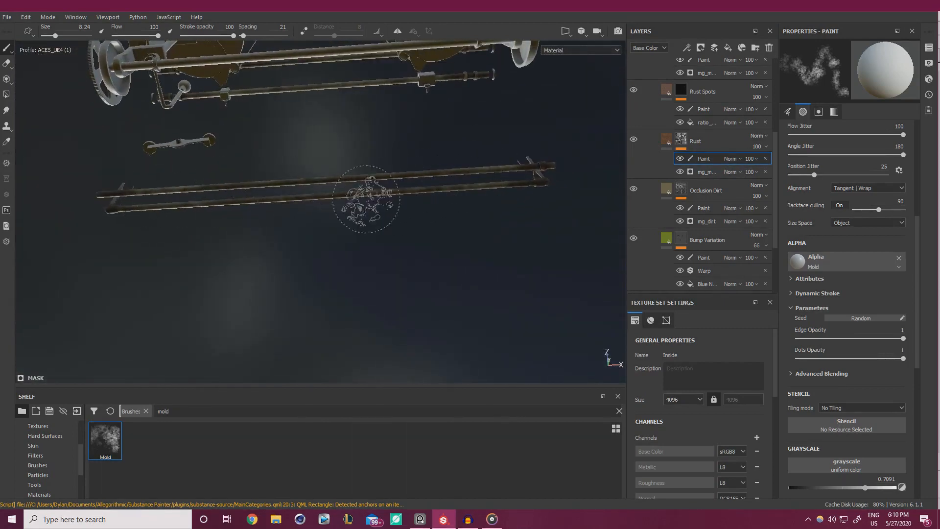
pyautogui.moveTo(367, 204)
pyautogui.keyDown('alt'); pyautogui.mouseDown()
pyautogui.moveTo(204, 281)
pyautogui.moveTo(369, 240)
pyautogui.moveTo(355, 216)
pyautogui.mouseUp(); pyautogui.keyUp('alt')
pyautogui.keyDown('alt'); pyautogui.moveTo(338, 194); pyautogui.dragTo(173, 214, button='middle'); pyautogui.keyUp('alt')
pyautogui.moveTo(173, 214)
pyautogui.keyDown('alt'); pyautogui.mouseDown()
pyautogui.moveTo(346, 163)
pyautogui.moveTo(240, 171)
pyautogui.mouseUp(); pyautogui.keyUp('alt')
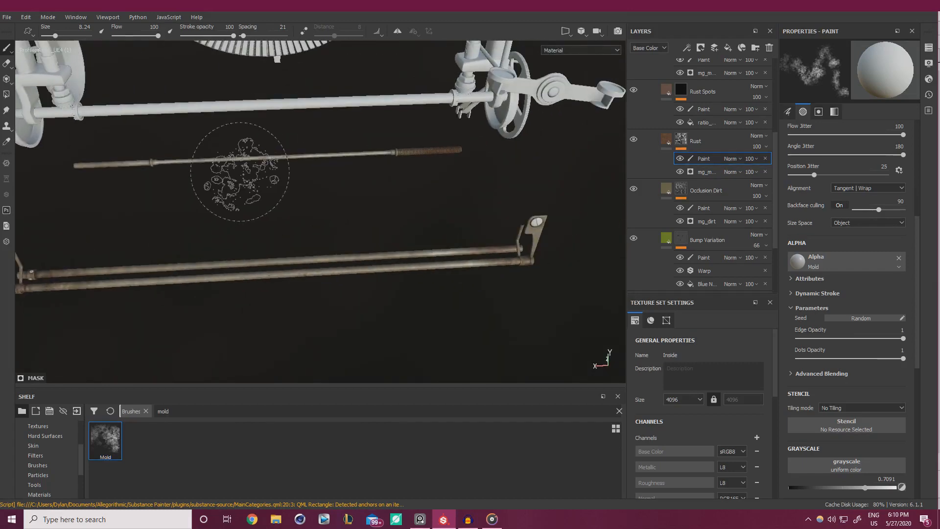
# Paint rust along the detached thin rod between its collars at grayscale 0.7091 with brush size 8.24.
pyautogui.moveTo(315, 147)
pyautogui.keyDown('alt'); pyautogui.mouseDown(button='right')
pyautogui.moveTo(367, 191)
pyautogui.moveTo(416, 201)
pyautogui.mouseUp(button='right'); pyautogui.keyUp('alt')
pyautogui.keyDown('alt'); pyautogui.moveTo(416, 201); pyautogui.dragTo(349, 244, button='middle'); pyautogui.keyUp('alt')
pyautogui.keyDown('alt'); pyautogui.moveTo(349, 244); pyautogui.dragTo(509, 215, button='right'); pyautogui.keyUp('alt')
pyautogui.keyDown('alt'); pyautogui.moveTo(315, 181); pyautogui.dragTo(306, 202, button='middle'); pyautogui.keyUp('alt')
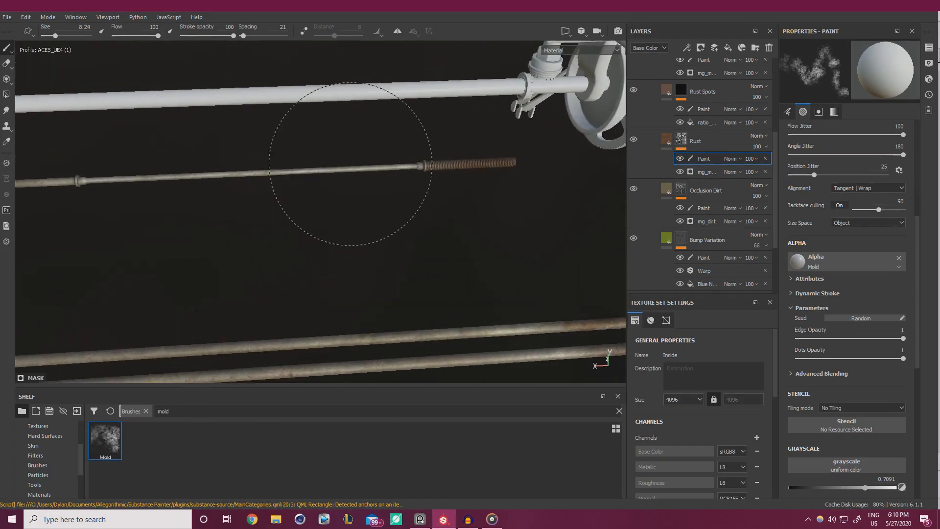
pyautogui.keyDown('alt'); pyautogui.moveTo(170, 211); pyautogui.dragTo(425, 215, button='middle'); pyautogui.keyUp('alt')
pyautogui.moveTo(346, 216)
pyautogui.keyDown('alt'); pyautogui.mouseDown(button='right')
pyautogui.moveTo(431, 245)
pyautogui.moveTo(331, 210)
pyautogui.mouseUp(button='right'); pyautogui.keyUp('alt')
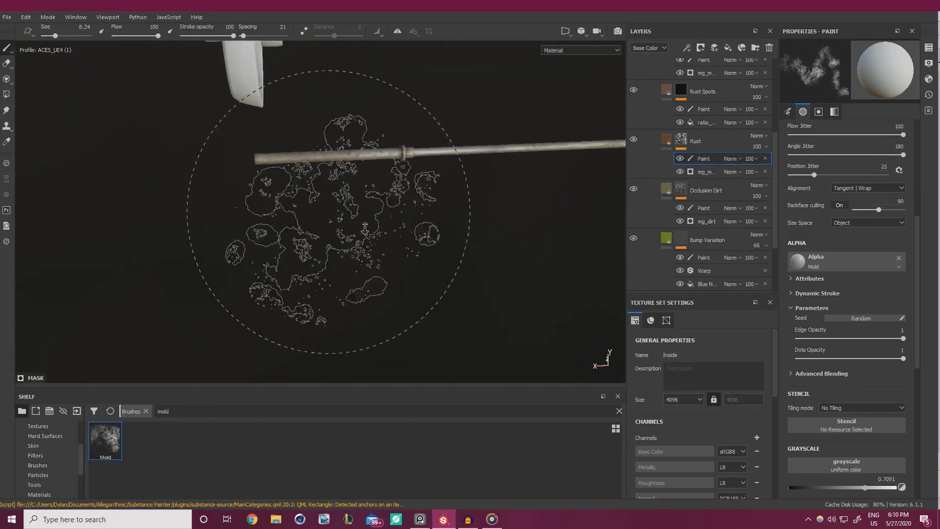
# Paint rust on the thin rod's thicker smooth end from several sides at grayscale 0.7091 with brush size 3.29.
pyautogui.keyDown('alt'); pyautogui.moveTo(331, 210); pyautogui.dragTo(321, 169, button='middle'); pyautogui.keyUp('alt')
pyautogui.keyDown('ctrl'); pyautogui.moveTo(275, 114); pyautogui.dragTo(261, 114, button='right'); pyautogui.keyUp('ctrl')
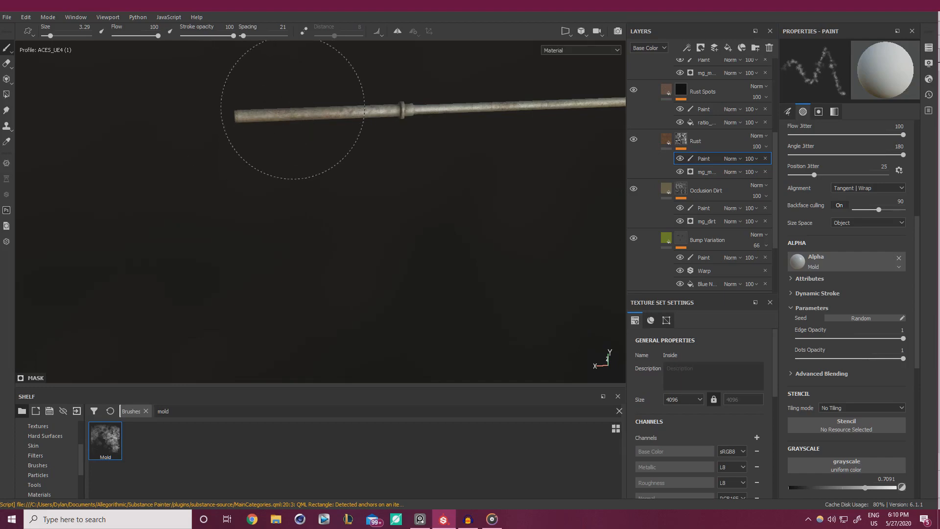
pyautogui.keyDown('alt'); pyautogui.moveTo(98, 161); pyautogui.dragTo(255, 220); pyautogui.keyUp('alt')
pyautogui.keyDown('alt'); pyautogui.moveTo(255, 220); pyautogui.dragTo(384, 90, button='middle'); pyautogui.keyUp('alt')
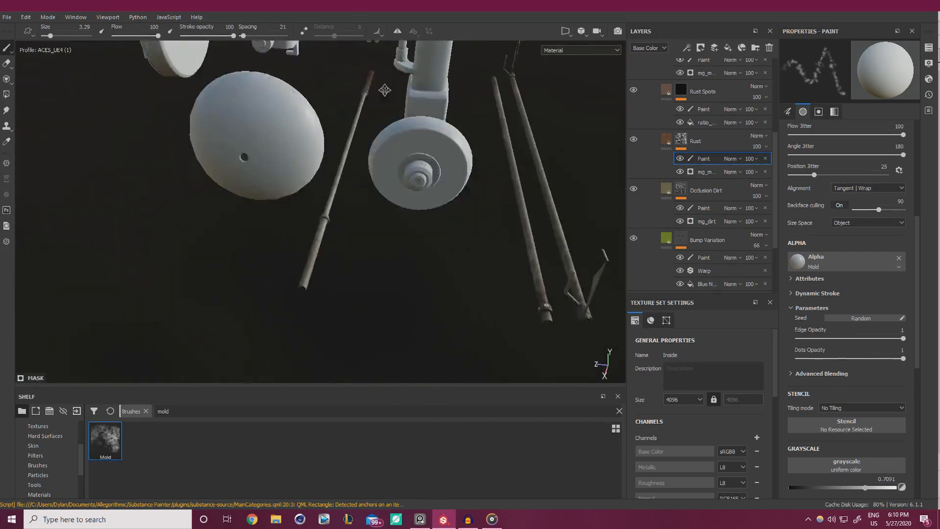
pyautogui.keyDown('alt'); pyautogui.moveTo(384, 90); pyautogui.dragTo(412, 258); pyautogui.keyUp('alt')
pyautogui.keyDown('shift'); pyautogui.moveTo(412, 258); pyautogui.dragTo(360, 270, button='right'); pyautogui.keyUp('shift')
pyautogui.keyDown('alt'); pyautogui.moveTo(360, 271); pyautogui.dragTo(368, 196, button='middle'); pyautogui.keyUp('alt')
pyautogui.keyDown('alt'); pyautogui.moveTo(367, 195); pyautogui.dragTo(468, 266); pyautogui.keyUp('alt')
pyautogui.keyDown('alt'); pyautogui.moveTo(468, 266); pyautogui.dragTo(509, 294, button='right'); pyautogui.keyUp('alt')
pyautogui.keyDown('alt'); pyautogui.moveTo(509, 293); pyautogui.dragTo(513, 302, button='middle'); pyautogui.keyUp('alt')
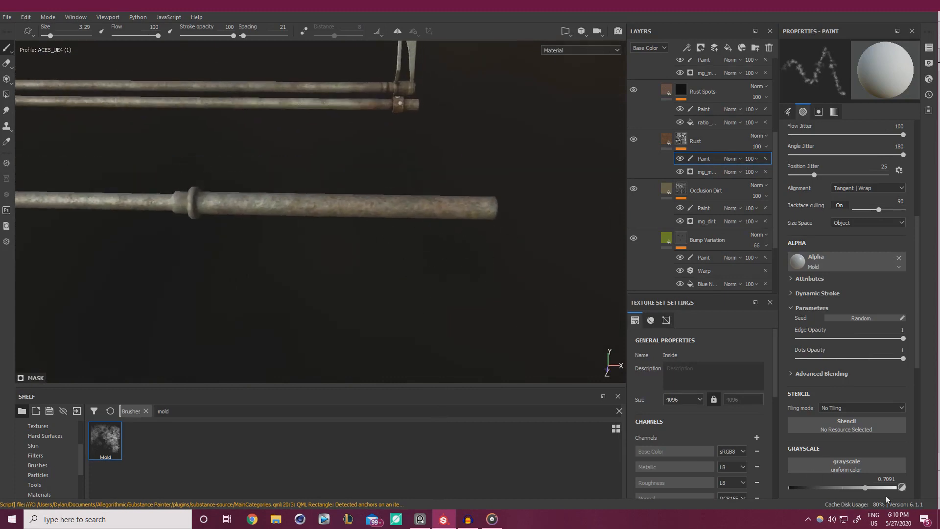
# Add heavier rust to the tip of the thin rod's smooth end at grayscale 0.8864.
pyautogui.click(885, 493)
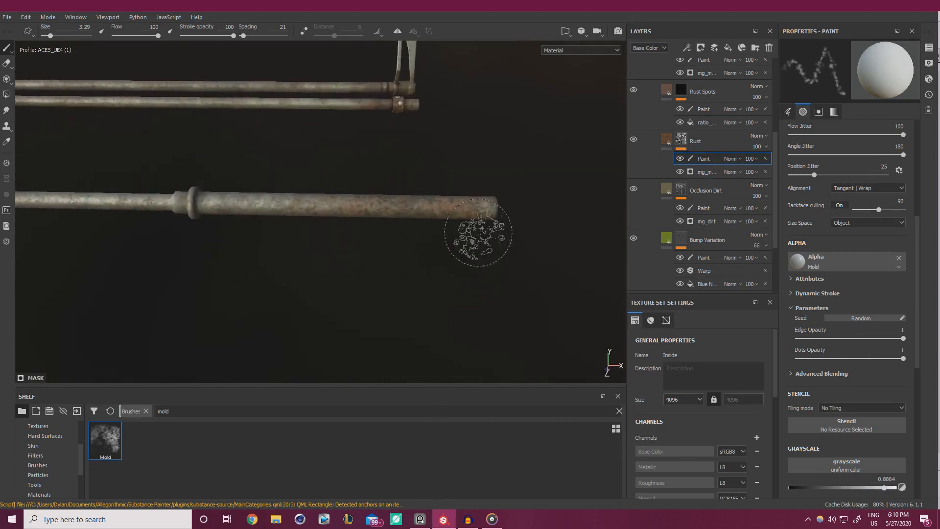
pyautogui.moveTo(479, 237)
pyautogui.keyDown('alt'); pyautogui.mouseDown()
pyautogui.moveTo(166, 248)
pyautogui.moveTo(294, 218)
pyautogui.mouseUp(); pyautogui.keyUp('alt')
pyautogui.moveTo(201, 244)
pyautogui.keyDown('alt'); pyautogui.mouseDown()
pyautogui.moveTo(287, 147)
pyautogui.moveTo(324, 226)
pyautogui.mouseUp(); pyautogui.keyUp('alt')
pyautogui.keyDown('alt'); pyautogui.moveTo(255, 236); pyautogui.dragTo(304, 204); pyautogui.keyUp('alt')
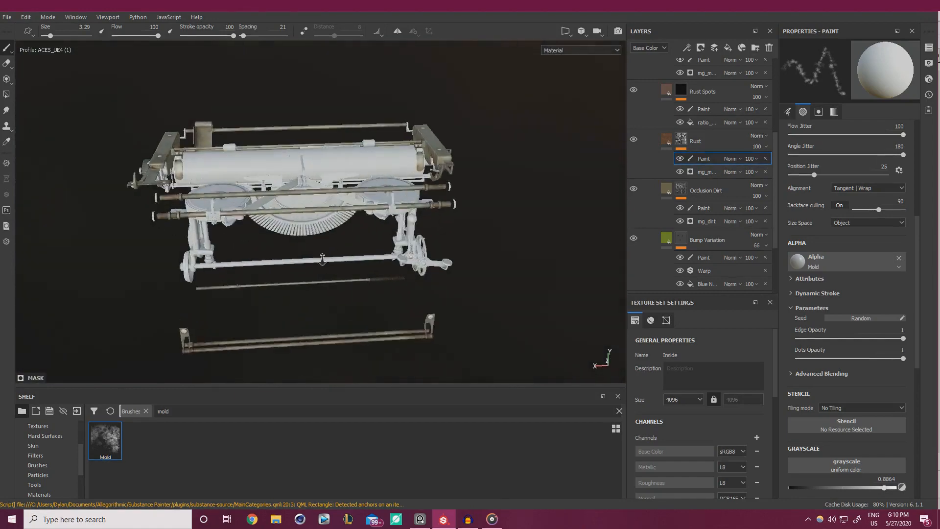
# Paint rust on the end of the rod above the roller, around its bracket, at grayscale 0.8864 with a 0.85 brush.
pyautogui.scroll(5, 304, 204)
pyautogui.keyDown('alt'); pyautogui.moveTo(304, 204); pyautogui.dragTo(309, 252, button='middle'); pyautogui.keyUp('alt')
pyautogui.keyDown('alt'); pyautogui.moveTo(309, 252); pyautogui.dragTo(372, 290, button='right'); pyautogui.keyUp('alt')
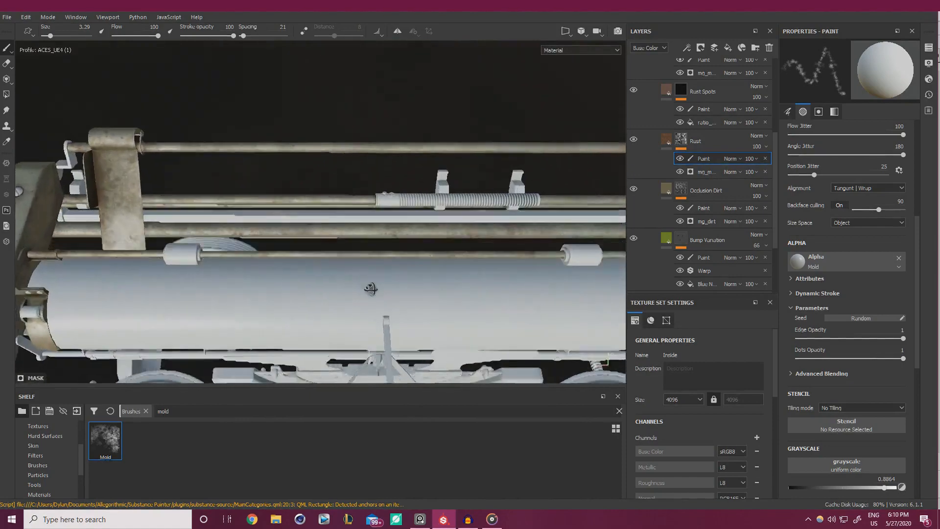
pyautogui.keyDown('alt'); pyautogui.moveTo(371, 290); pyautogui.dragTo(378, 271); pyautogui.keyUp('alt')
pyautogui.keyDown('alt'); pyautogui.moveTo(377, 271); pyautogui.dragTo(467, 245, button='middle'); pyautogui.keyUp('alt')
pyautogui.keyDown('alt'); pyautogui.moveTo(342, 240); pyautogui.dragTo(377, 263, button='right'); pyautogui.keyUp('alt')
pyautogui.keyDown('alt'); pyautogui.moveTo(377, 262); pyautogui.dragTo(345, 281); pyautogui.keyUp('alt')
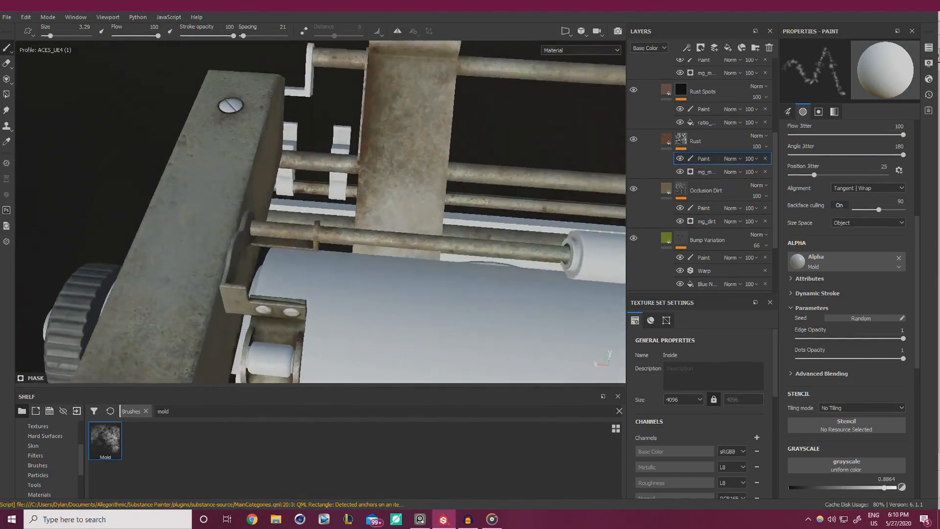
pyautogui.keyDown('alt'); pyautogui.moveTo(345, 282); pyautogui.dragTo(361, 269, button='right'); pyautogui.keyUp('alt')
pyautogui.keyDown('alt'); pyautogui.moveTo(360, 269); pyautogui.dragTo(377, 247); pyautogui.keyUp('alt')
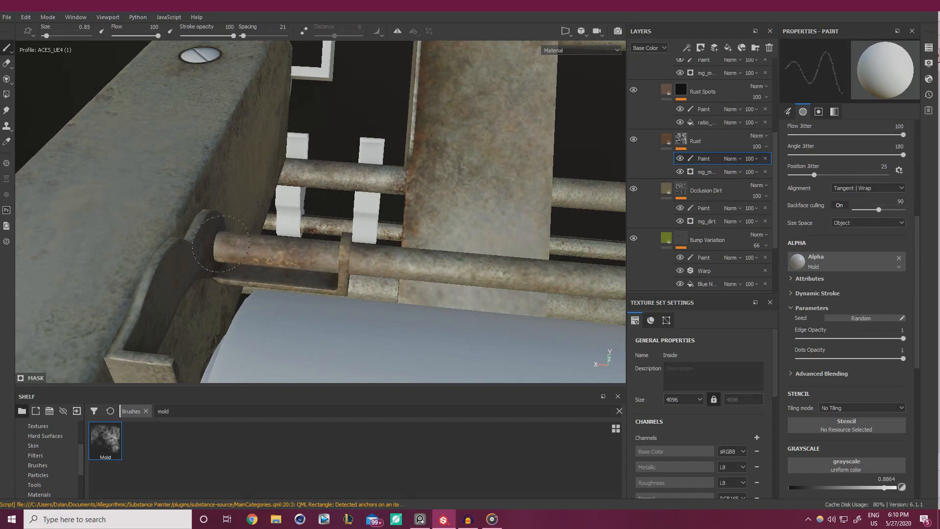
pyautogui.keyDown('alt'); pyautogui.moveTo(221, 243); pyautogui.dragTo(73, 259); pyautogui.keyUp('alt')
pyautogui.keyDown('alt'); pyautogui.moveTo(230, 200); pyautogui.dragTo(361, 234); pyautogui.keyUp('alt')
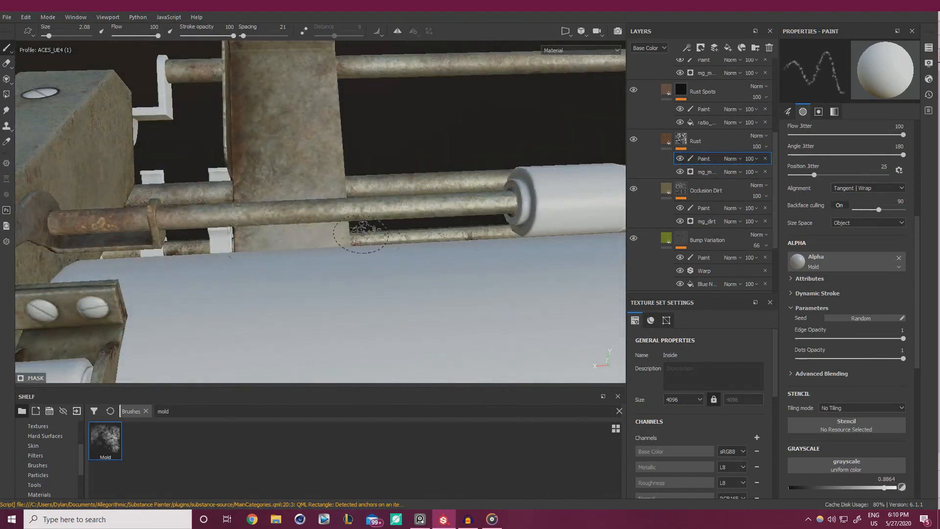
# Lighten the rust on the rod end above the roller in the Rust mask at grayscale 0.35 with brush size 0.73.
pyautogui.click(825, 489)
pyautogui.press('[')
pyautogui.press('[')
pyautogui.press('[')
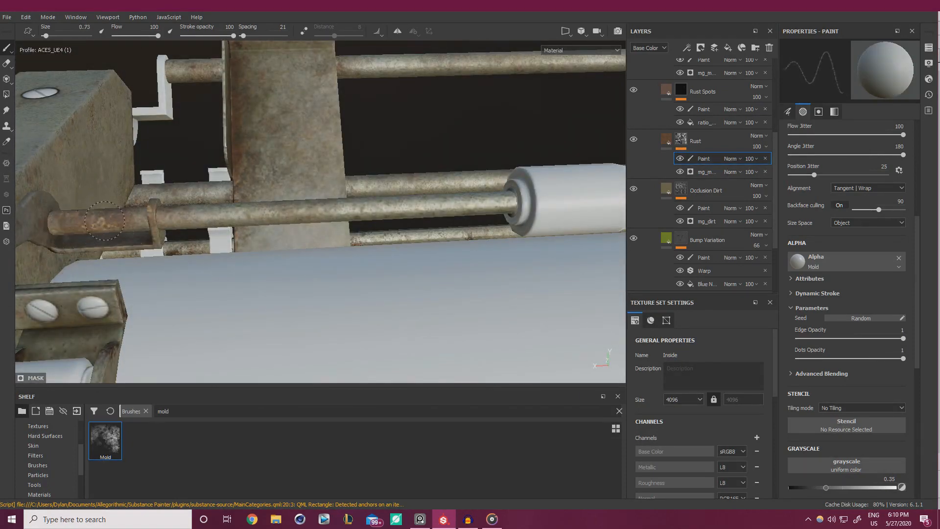
# Touch up the Occlusion Dirt and Rust masks on the curved end bracket with the Mold brush at grayscale 0.1364.
pyautogui.keyDown('alt'); pyautogui.moveTo(226, 220); pyautogui.dragTo(202, 210); pyautogui.keyUp('alt')
pyautogui.keyDown('shift'); pyautogui.moveTo(202, 209); pyautogui.dragTo(194, 211, button='right'); pyautogui.keyUp('shift')
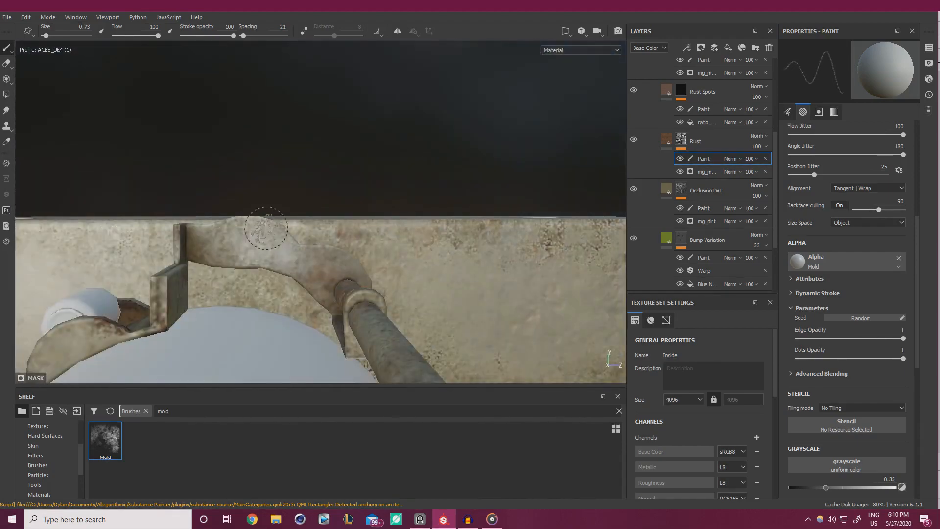
pyautogui.click(701, 208)
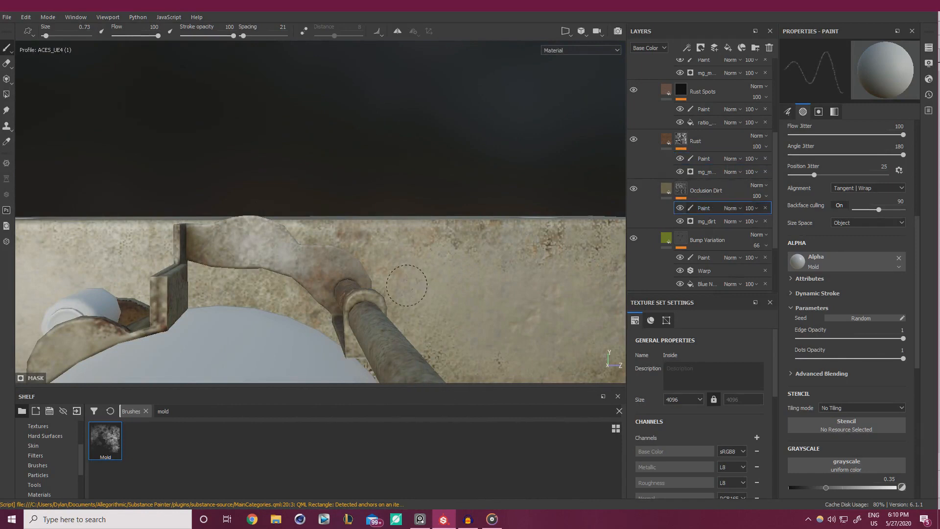
pyautogui.click(802, 488)
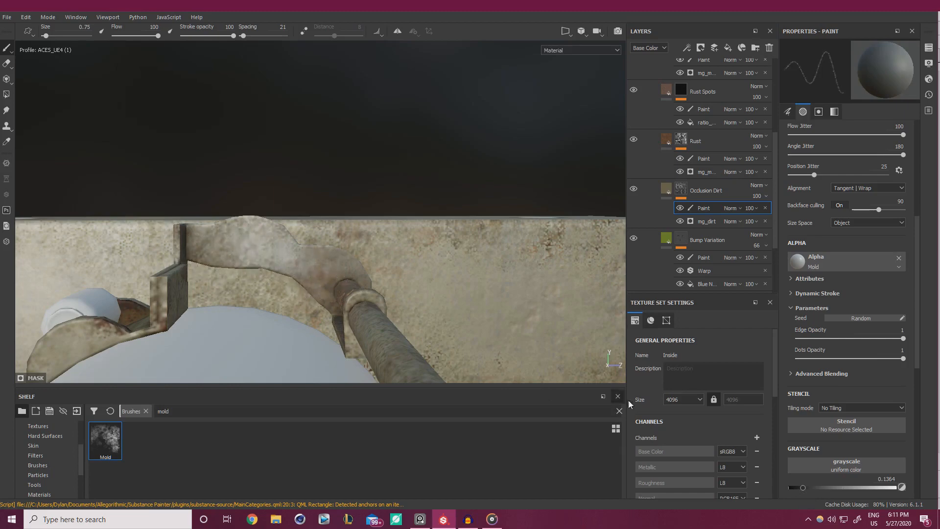
pyautogui.click(703, 158)
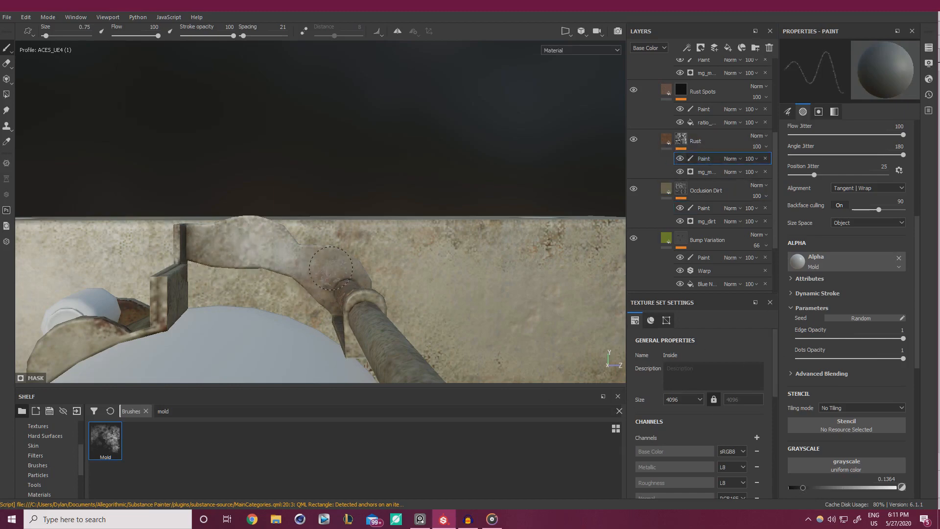
pyautogui.moveTo(247, 241)
pyautogui.keyDown('alt'); pyautogui.mouseDown()
pyautogui.moveTo(247, 221)
pyautogui.moveTo(260, 241)
pyautogui.mouseUp(); pyautogui.keyUp('alt')
# Paint on the Bump Variation mask around the curved bracket with grayscale set to 0.
pyautogui.click(704, 257)
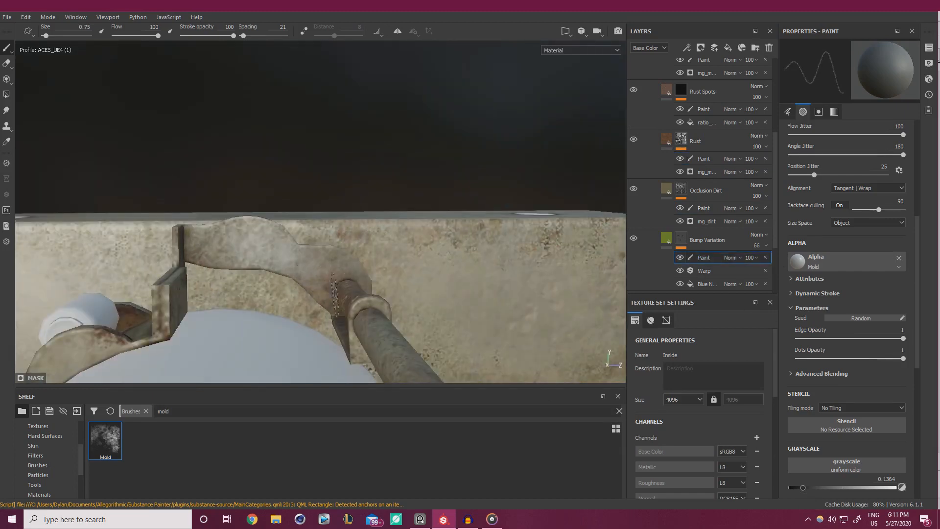
pyautogui.moveTo(800, 486); pyautogui.dragTo(787, 487)
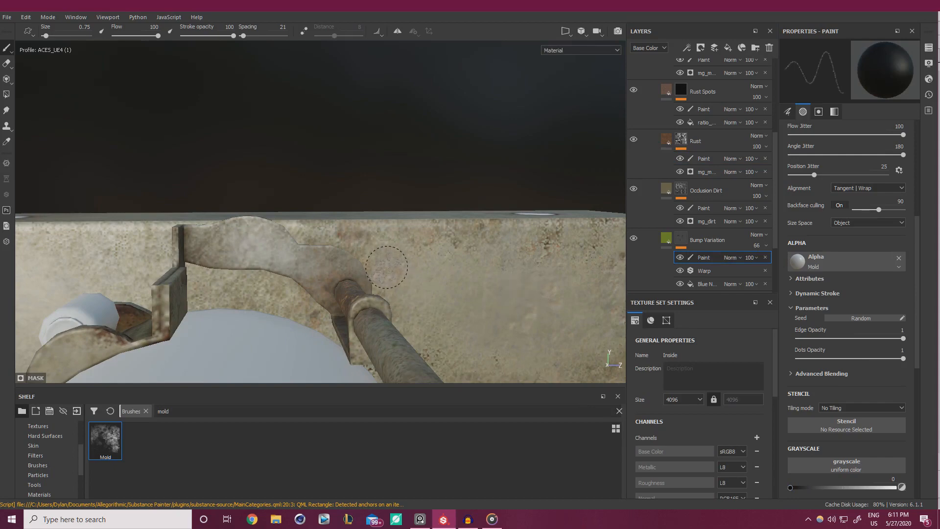
pyautogui.moveTo(343, 241)
pyautogui.keyDown('alt'); pyautogui.mouseDown()
pyautogui.moveTo(325, 267)
pyautogui.moveTo(273, 272)
pyautogui.moveTo(445, 288)
pyautogui.moveTo(207, 312)
pyautogui.moveTo(331, 294)
pyautogui.moveTo(456, 293)
pyautogui.moveTo(435, 307)
pyautogui.moveTo(351, 306)
pyautogui.mouseUp(); pyautogui.keyUp('alt')
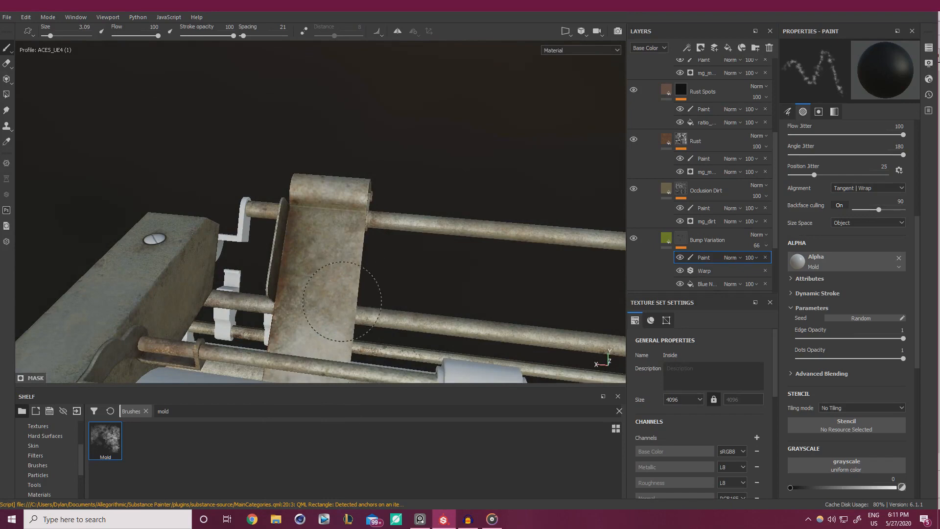
# Paint the upright metal strap in the Rust mask at grayscale 0 and in the Occlusion Dirt mask at 0.2591.
pyautogui.click(703, 158)
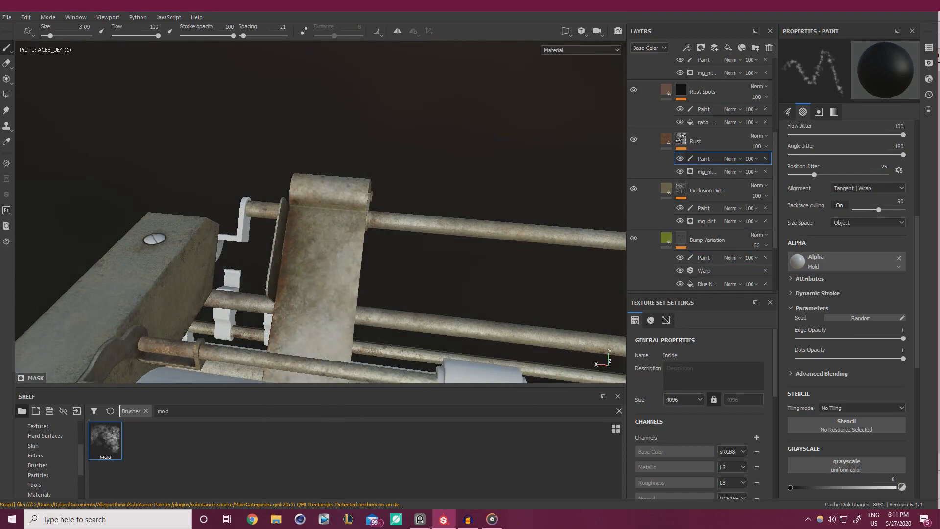
pyautogui.keyDown('alt'); pyautogui.moveTo(435, 230); pyautogui.dragTo(443, 281); pyautogui.keyUp('alt')
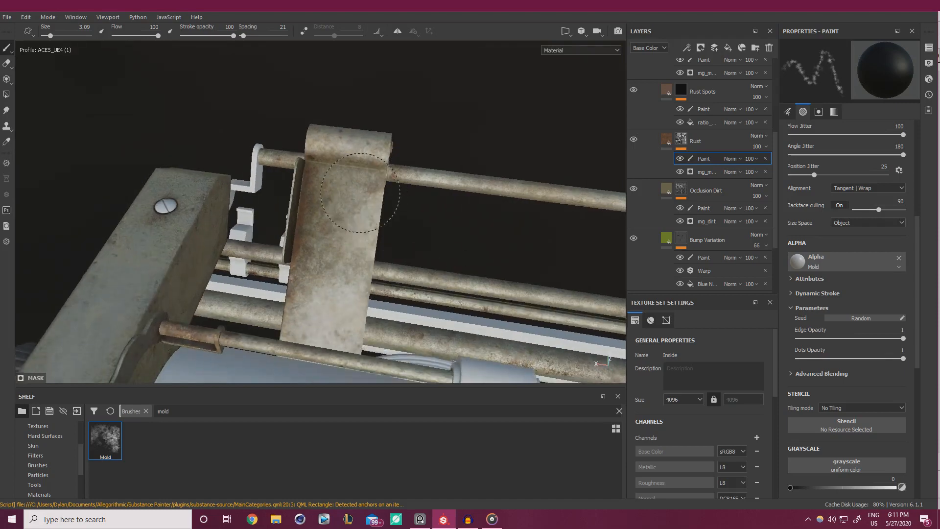
pyautogui.click(703, 208)
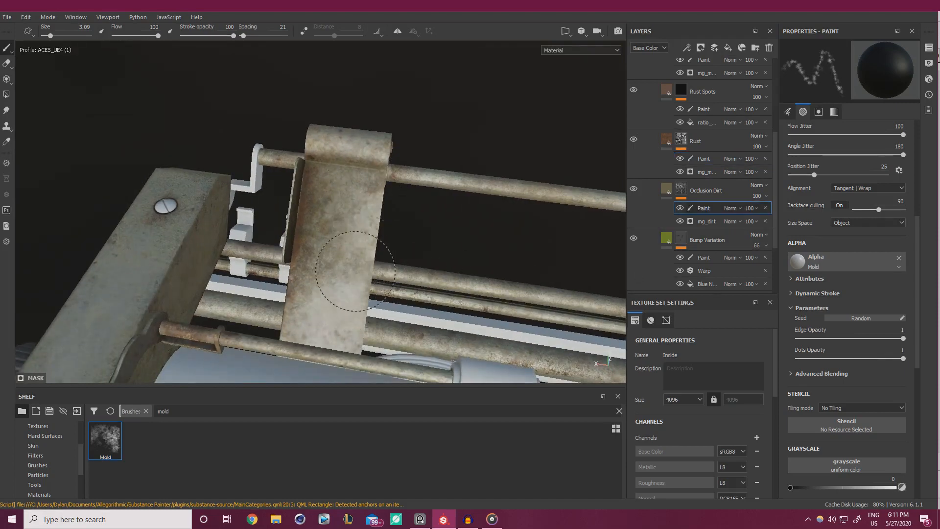
pyautogui.keyDown('alt'); pyautogui.moveTo(369, 231); pyautogui.dragTo(454, 252); pyautogui.keyUp('alt')
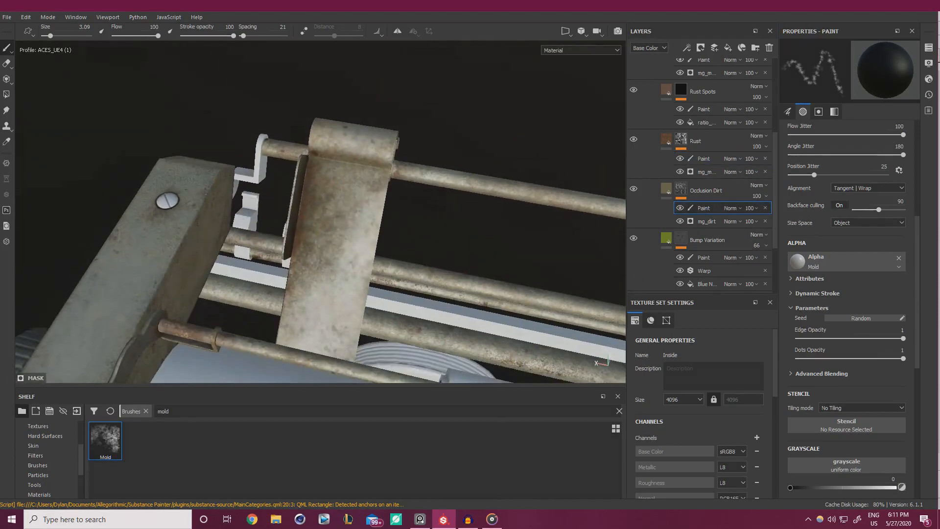
pyautogui.click(817, 488)
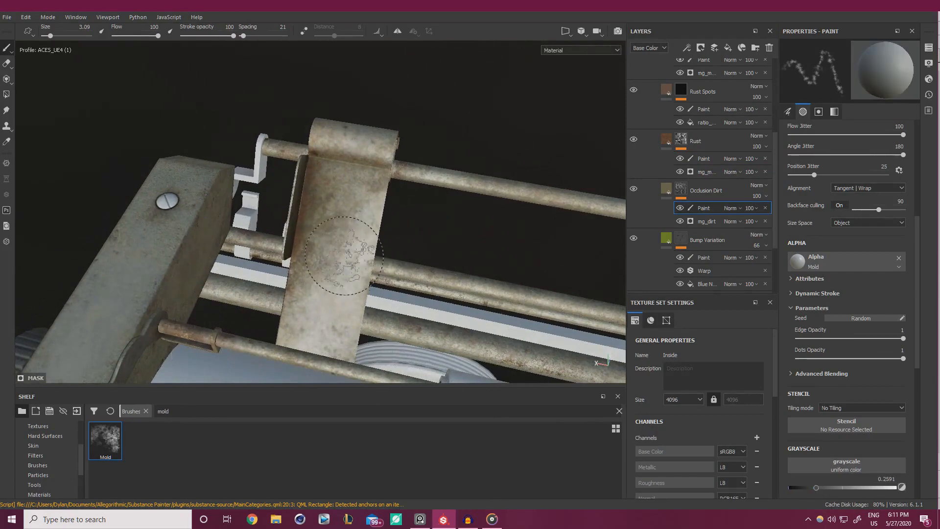
pyautogui.keyDown('alt'); pyautogui.moveTo(455, 268); pyautogui.dragTo(493, 240); pyautogui.keyUp('alt')
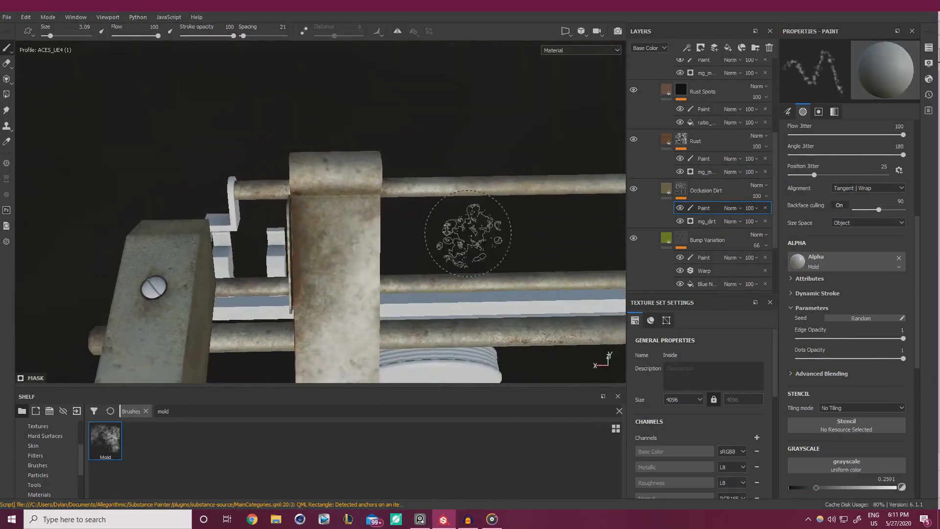
# Paint the Rust mask on the rod end and its clip beside the opposite side block, raising grayscale to 0.8636.
pyautogui.keyDown('alt'); pyautogui.moveTo(493, 240); pyautogui.dragTo(258, 230, button='right'); pyautogui.keyUp('alt')
pyautogui.keyDown('alt'); pyautogui.moveTo(258, 231); pyautogui.dragTo(341, 157); pyautogui.keyUp('alt')
pyautogui.keyDown('alt'); pyautogui.moveTo(208, 187); pyautogui.dragTo(215, 216); pyautogui.keyUp('alt')
pyautogui.keyDown('alt'); pyautogui.moveTo(215, 216); pyautogui.dragTo(142, 223, button='middle'); pyautogui.keyUp('alt')
pyautogui.moveTo(142, 223)
pyautogui.keyDown('alt'); pyautogui.mouseDown(button='right')
pyautogui.moveTo(239, 212)
pyautogui.moveTo(485, 277)
pyautogui.mouseUp(button='right'); pyautogui.keyUp('alt')
pyautogui.keyDown('alt'); pyautogui.moveTo(485, 276); pyautogui.dragTo(274, 272, button='middle'); pyautogui.keyUp('alt')
pyautogui.keyDown('alt'); pyautogui.moveTo(498, 288); pyautogui.dragTo(651, 338, button='right'); pyautogui.keyUp('alt')
pyautogui.keyDown('alt'); pyautogui.moveTo(522, 264); pyautogui.dragTo(414, 283, button='middle'); pyautogui.keyUp('alt')
pyautogui.keyDown('alt'); pyautogui.moveTo(413, 283); pyautogui.dragTo(685, 372, button='right'); pyautogui.keyUp('alt')
pyautogui.click(710, 158)
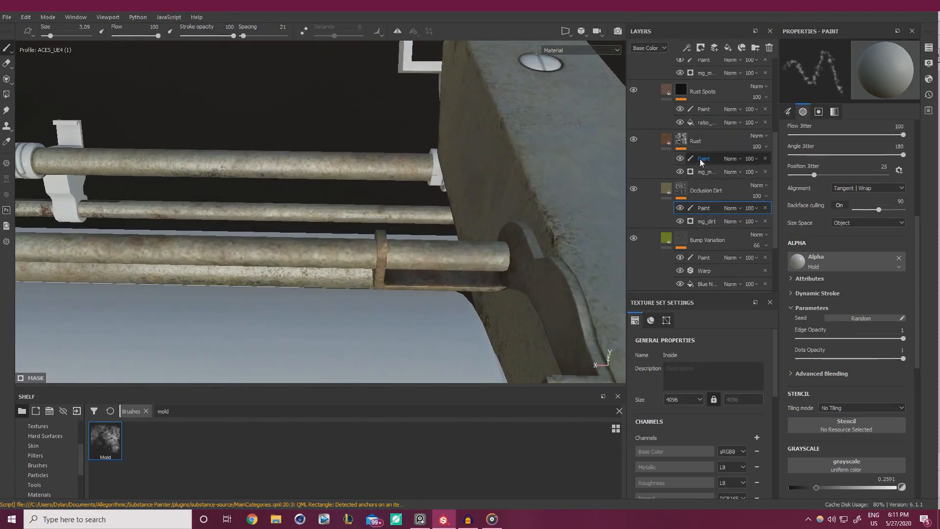
pyautogui.click(862, 487)
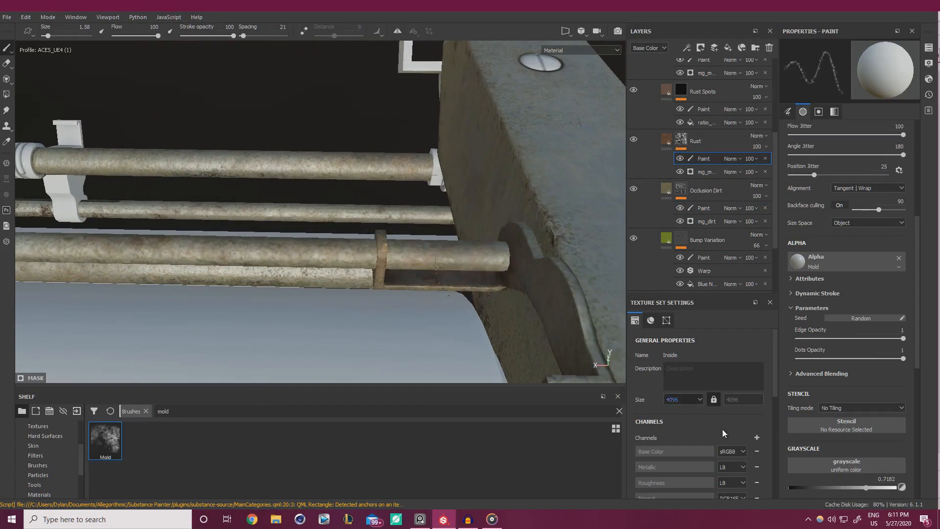
pyautogui.click(882, 488)
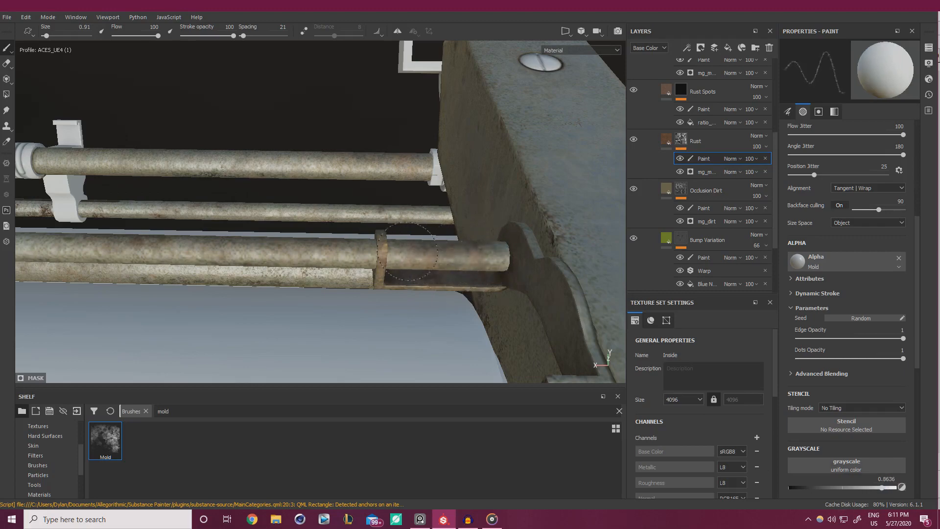
# Enlarge the brush to 2.3 and add rust around the rod clip and the adjoining two-screw bracket.
pyautogui.keyDown('alt'); pyautogui.moveTo(435, 268); pyautogui.dragTo(215, 214); pyautogui.keyUp('alt')
pyautogui.keyDown('ctrl'); pyautogui.moveTo(216, 215); pyautogui.dragTo(232, 215, button='right'); pyautogui.keyUp('ctrl')
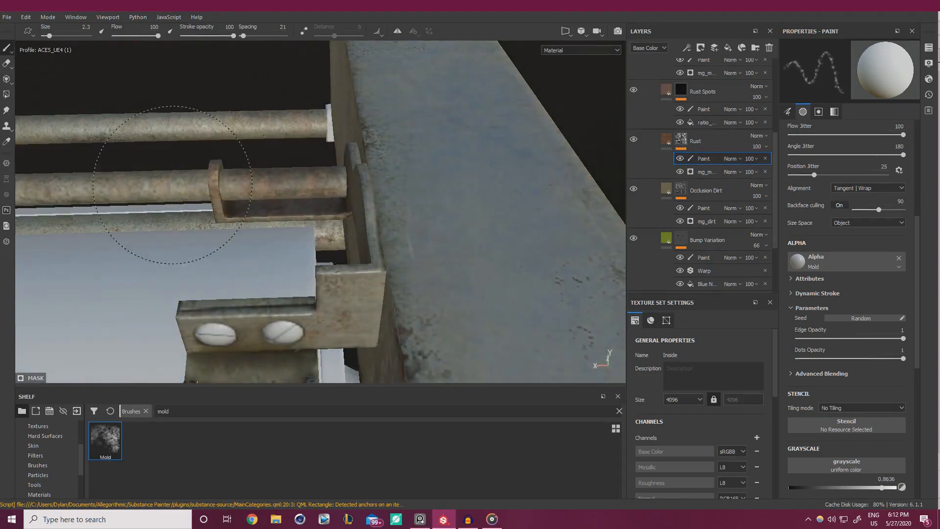
pyautogui.scroll(-2, 178, 193)
pyautogui.moveTo(288, 208)
pyautogui.keyDown('alt'); pyautogui.mouseDown(button='middle')
pyautogui.moveTo(369, 150)
pyautogui.moveTo(392, 103)
pyautogui.mouseUp(button='middle'); pyautogui.keyUp('alt')
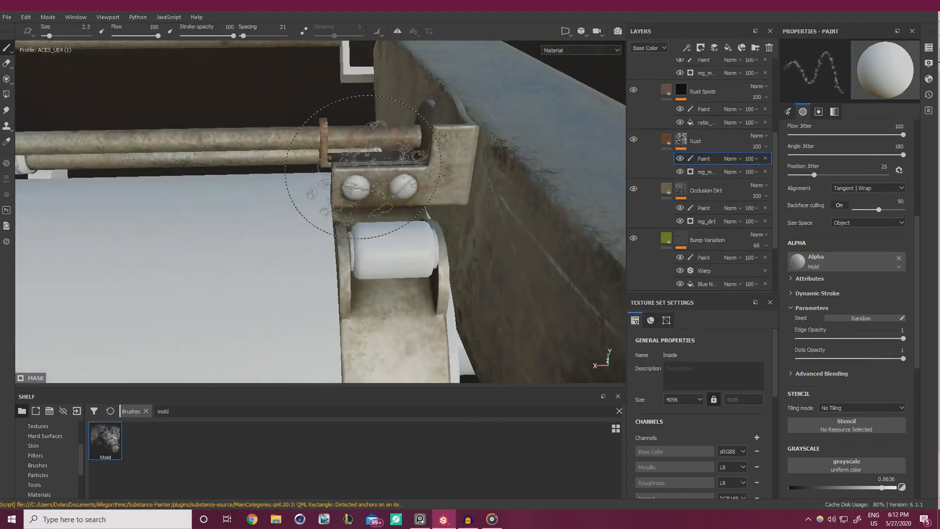
# Paint the Occlusion Dirt mask on the two-screw bracket with grayscale 0.2045 and the brush reduced to about 1.12.
pyautogui.click(710, 208)
pyautogui.click(810, 487)
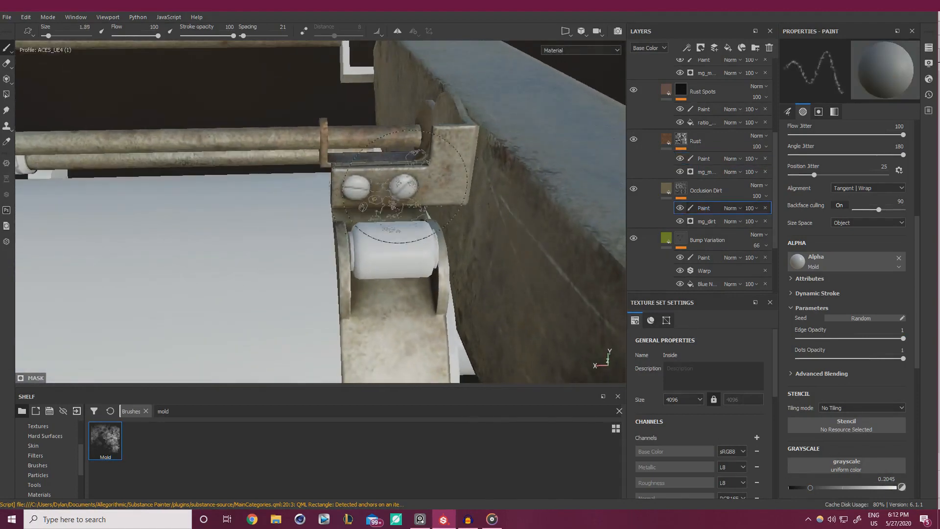
pyautogui.keyDown('ctrl'); pyautogui.moveTo(400, 194); pyautogui.dragTo(384, 194, button='right'); pyautogui.keyUp('ctrl')
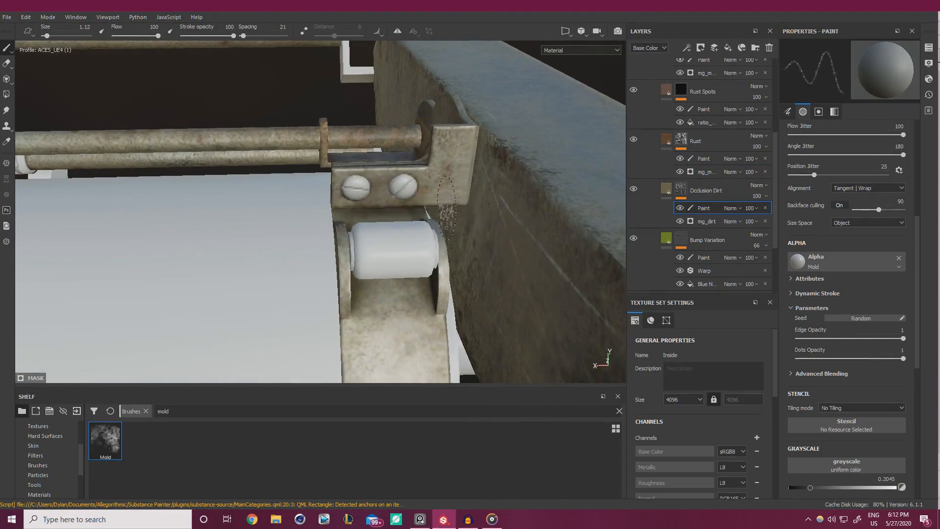
pyautogui.moveTo(421, 206)
pyautogui.keyDown('alt'); pyautogui.mouseDown()
pyautogui.moveTo(401, 203)
pyautogui.moveTo(465, 201)
pyautogui.mouseUp(); pyautogui.keyUp('alt')
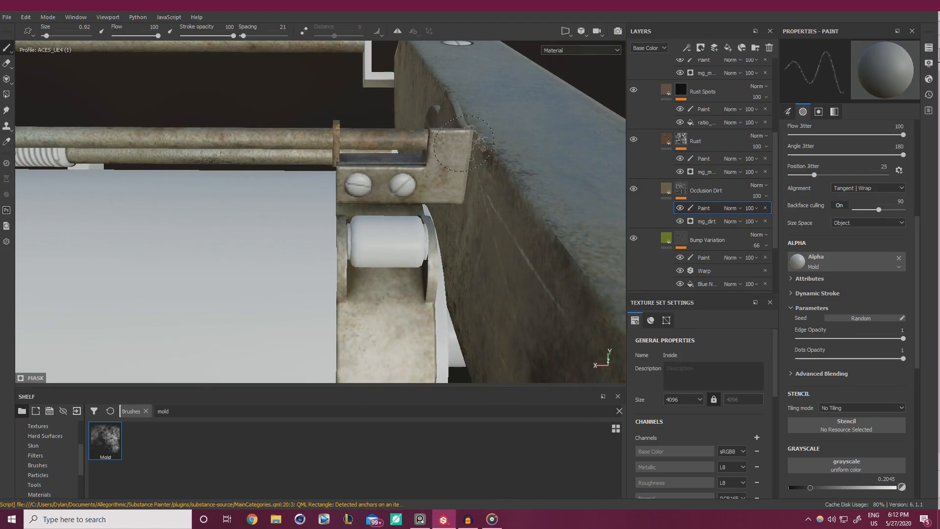
# Paint rust along the edges of the two-screw bracket in the Rust mask with grayscale 0.8727.
pyautogui.click(704, 158)
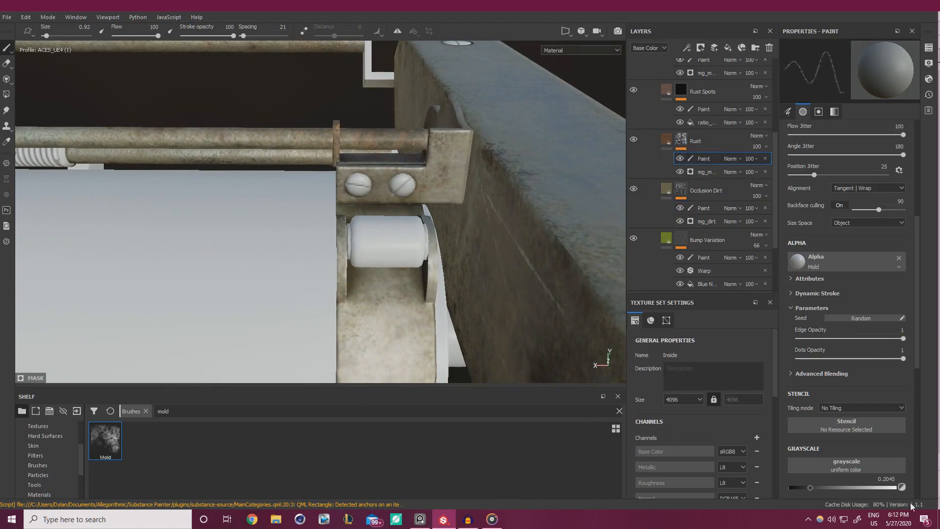
pyautogui.click(882, 487)
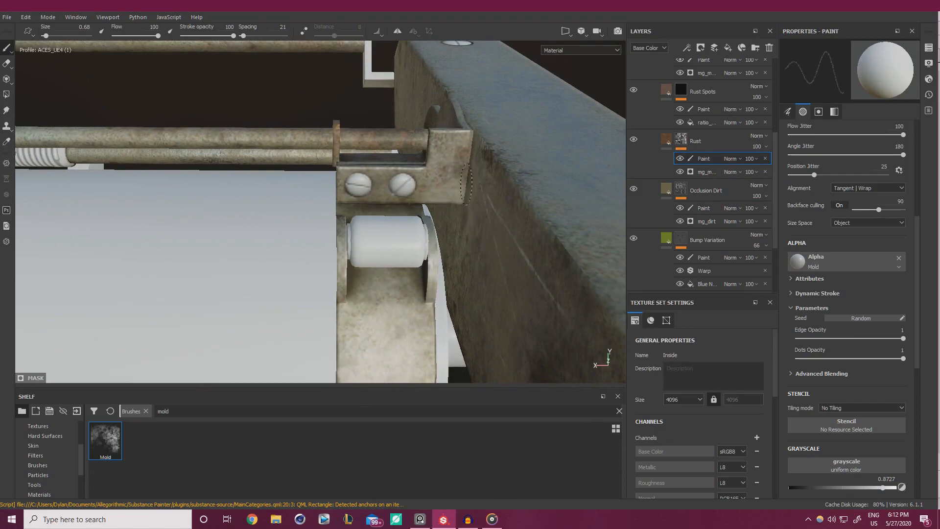
pyautogui.moveTo(476, 173)
pyautogui.keyDown('alt'); pyautogui.mouseDown()
pyautogui.moveTo(411, 210)
pyautogui.moveTo(396, 193)
pyautogui.mouseUp(); pyautogui.keyUp('alt')
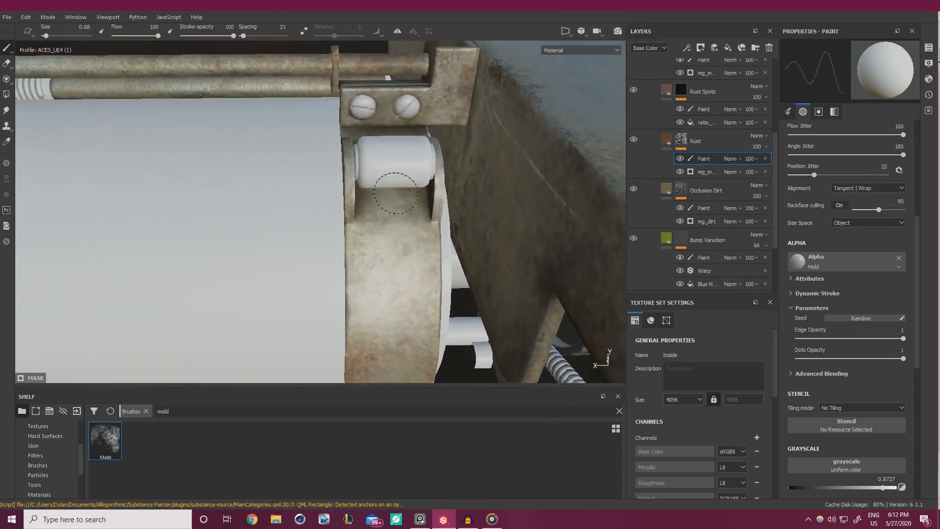
# Touch up the Rust mask along the long rods behind the large cylinder with grayscale 0.15 and brush size 1.71.
pyautogui.keyDown('alt'); pyautogui.moveTo(386, 228); pyautogui.dragTo(465, 191); pyautogui.keyUp('alt')
pyautogui.keyDown('alt'); pyautogui.moveTo(465, 191); pyautogui.dragTo(197, 181, button='right'); pyautogui.keyUp('alt')
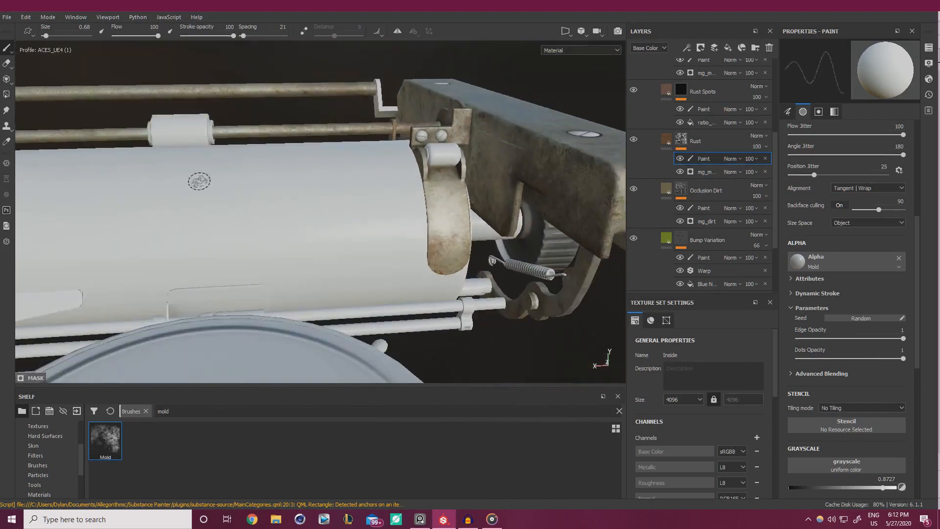
pyautogui.keyDown('alt'); pyautogui.moveTo(198, 181); pyautogui.dragTo(250, 178); pyautogui.keyUp('alt')
pyautogui.keyDown('alt'); pyautogui.moveTo(249, 179); pyautogui.dragTo(390, 191, button='right'); pyautogui.keyUp('alt')
pyautogui.keyDown('alt'); pyautogui.moveTo(390, 191); pyautogui.dragTo(406, 189); pyautogui.keyUp('alt')
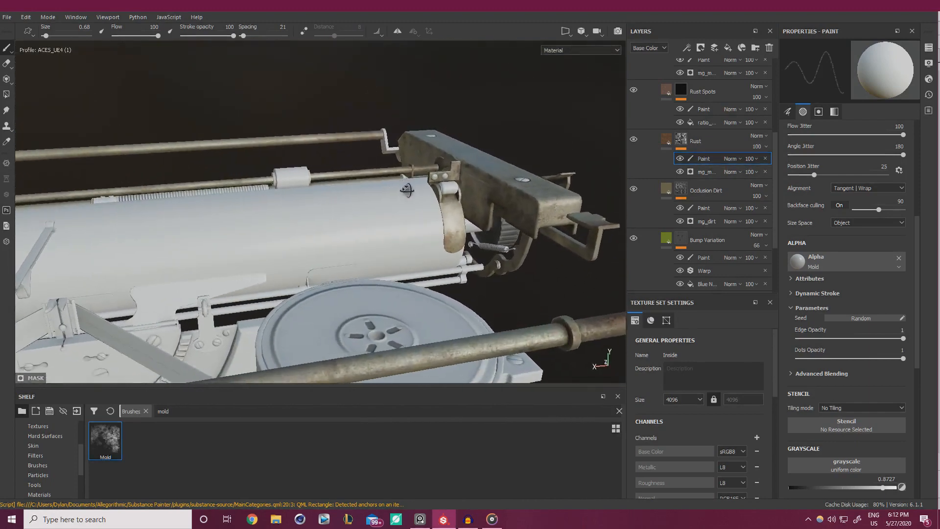
pyautogui.keyDown('alt'); pyautogui.moveTo(407, 189); pyautogui.dragTo(675, 343, button='right'); pyautogui.keyUp('alt')
pyautogui.click(804, 487)
pyautogui.moveTo(531, 328)
pyautogui.keyDown('alt'); pyautogui.mouseDown()
pyautogui.moveTo(491, 320)
pyautogui.moveTo(449, 279)
pyautogui.moveTo(502, 267)
pyautogui.moveTo(484, 318)
pyautogui.mouseUp(); pyautogui.keyUp('alt')
pyautogui.keyDown('alt'); pyautogui.moveTo(395, 154); pyautogui.dragTo(404, 253, button='middle'); pyautogui.keyUp('alt')
pyautogui.keyDown('alt'); pyautogui.moveTo(405, 252); pyautogui.dragTo(455, 267, button='right'); pyautogui.keyUp('alt')
pyautogui.moveTo(456, 267)
pyautogui.keyDown('alt'); pyautogui.mouseDown()
pyautogui.moveTo(391, 323)
pyautogui.moveTo(334, 337)
pyautogui.mouseUp(); pyautogui.keyUp('alt')
pyautogui.keyDown('alt'); pyautogui.moveTo(334, 337); pyautogui.dragTo(356, 254, button='middle'); pyautogui.keyUp('alt')
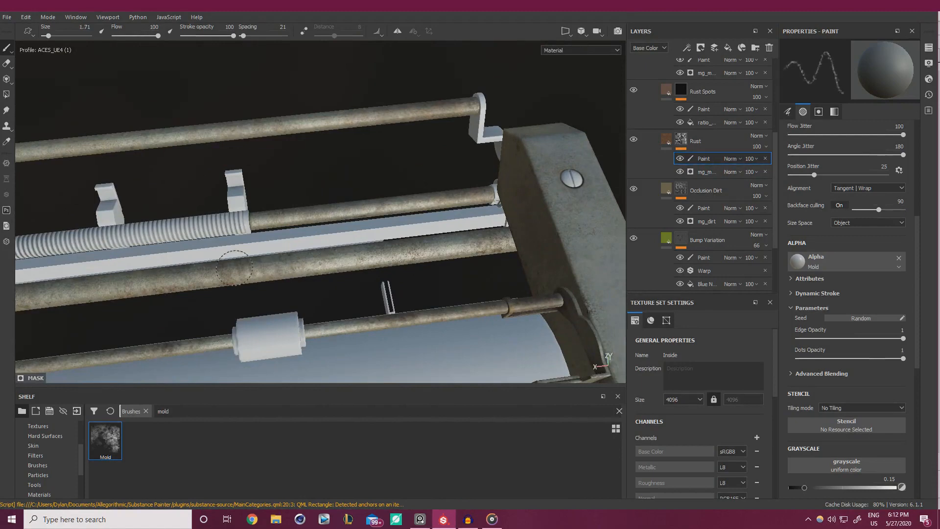
# Paint the Occlusion Dirt mask along the thin grooved rail at the back of the machine with grayscale 0.15.
pyautogui.keyDown('alt'); pyautogui.moveTo(374, 268); pyautogui.dragTo(438, 125); pyautogui.keyUp('alt')
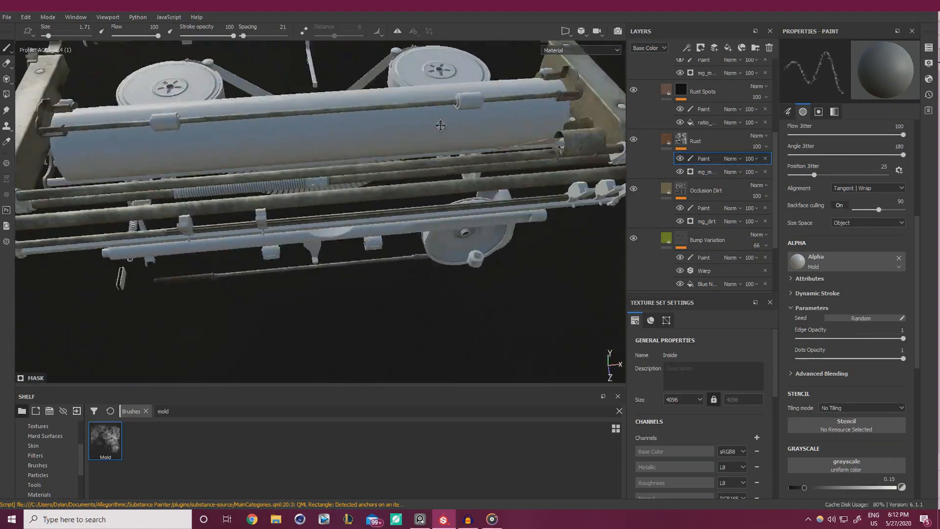
pyautogui.keyDown('shift'); pyautogui.moveTo(438, 125); pyautogui.dragTo(267, 250, button='right'); pyautogui.keyUp('shift')
pyautogui.keyDown('alt'); pyautogui.moveTo(267, 250); pyautogui.dragTo(486, 235, button='middle'); pyautogui.keyUp('alt')
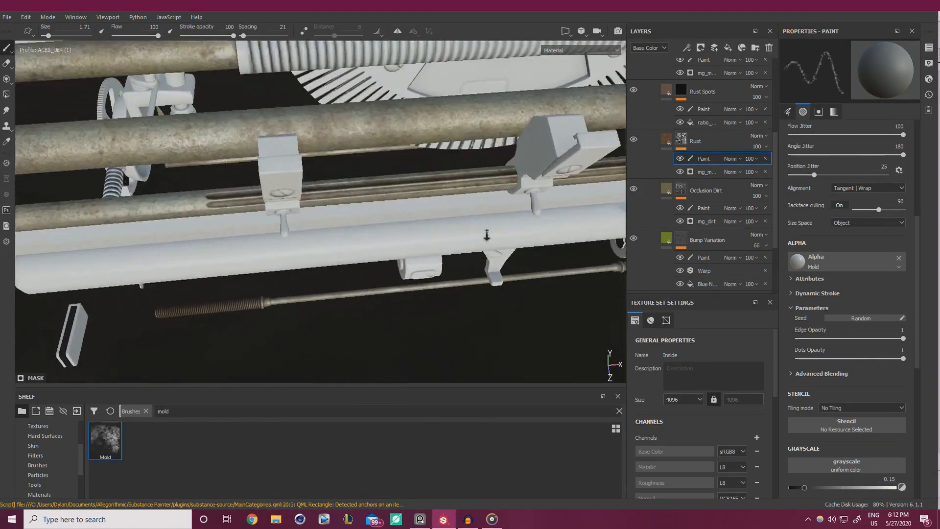
pyautogui.keyDown('alt'); pyautogui.moveTo(486, 235); pyautogui.dragTo(544, 214, button='right'); pyautogui.keyUp('alt')
pyautogui.click(705, 211)
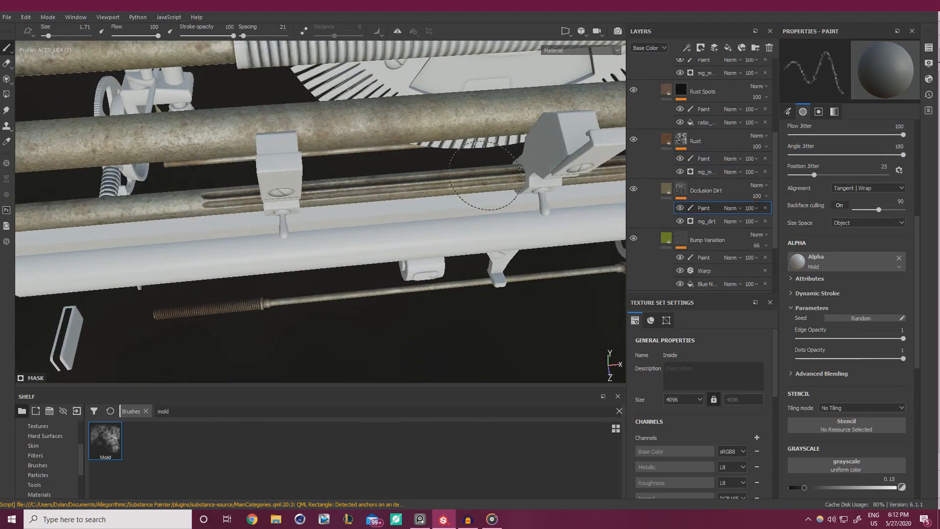
pyautogui.keyDown('alt'); pyautogui.moveTo(485, 177); pyautogui.dragTo(309, 177); pyautogui.keyUp('alt')
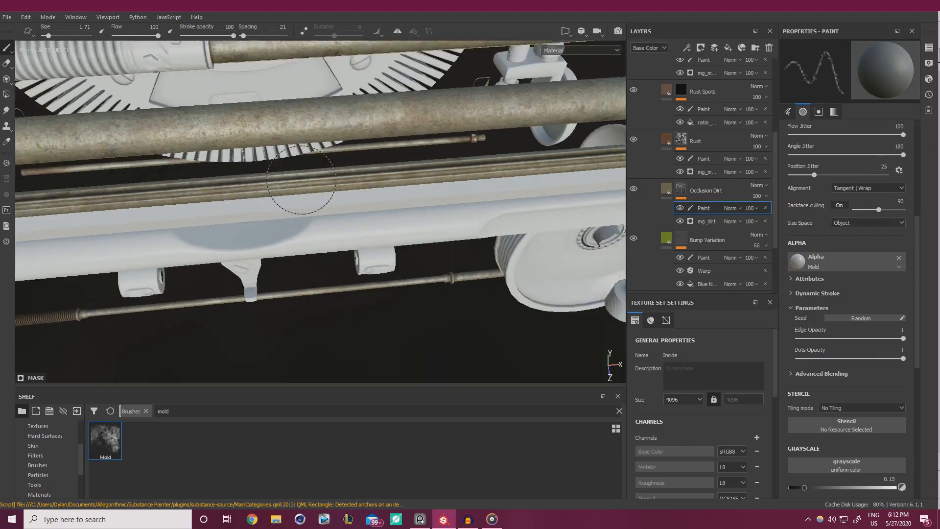
pyautogui.keyDown('alt'); pyautogui.moveTo(465, 172); pyautogui.dragTo(272, 192); pyautogui.keyUp('alt')
pyautogui.keyDown('alt'); pyautogui.moveTo(461, 172); pyautogui.dragTo(273, 195); pyautogui.keyUp('alt')
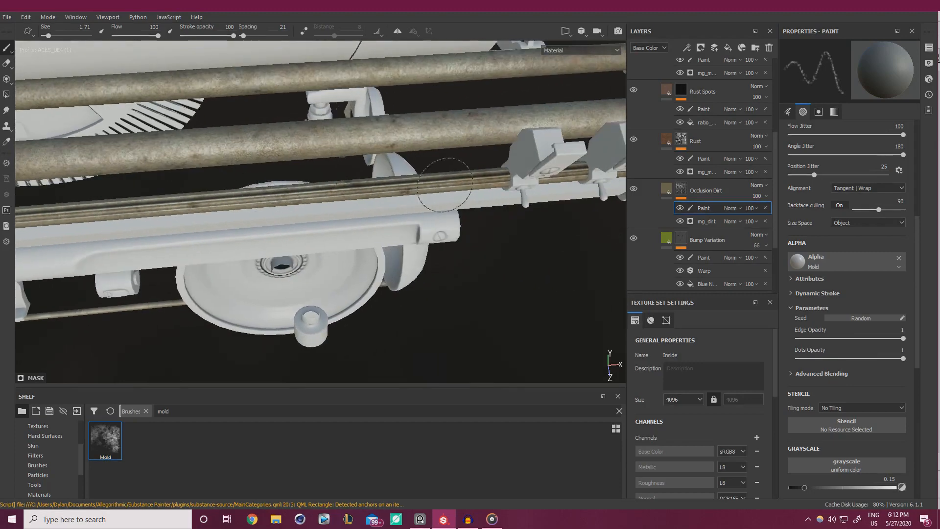
pyautogui.moveTo(468, 181)
pyautogui.keyDown('alt'); pyautogui.mouseDown()
pyautogui.moveTo(260, 189)
pyautogui.moveTo(477, 247)
pyautogui.mouseUp(); pyautogui.keyUp('alt')
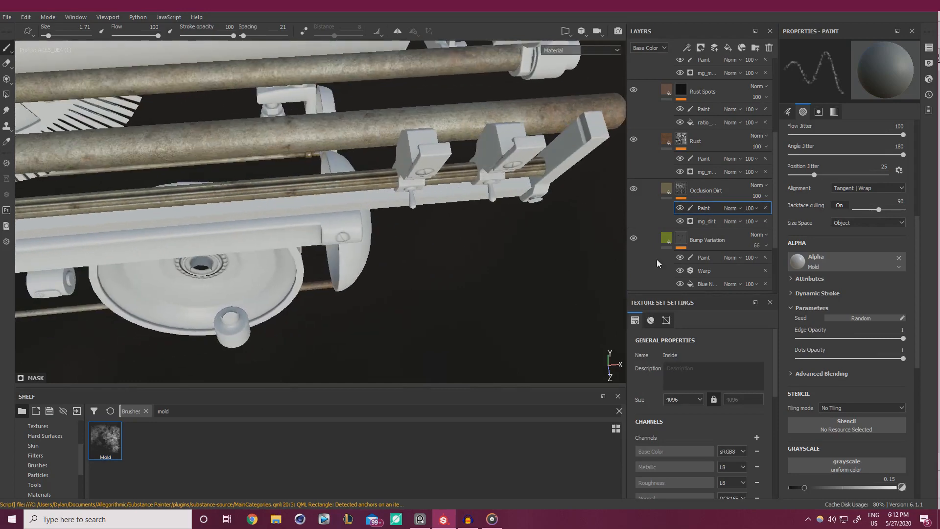
# Paint the Rust mask along the thin grooved rail at the back of the machine with grayscale 0.15.
pyautogui.click(704, 159)
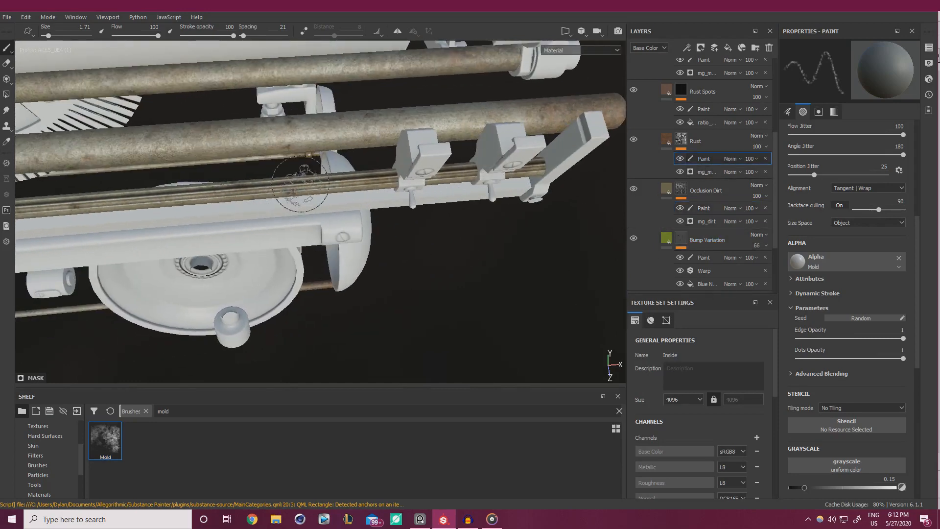
pyautogui.keyDown('alt'); pyautogui.moveTo(145, 201); pyautogui.dragTo(285, 192); pyautogui.keyUp('alt')
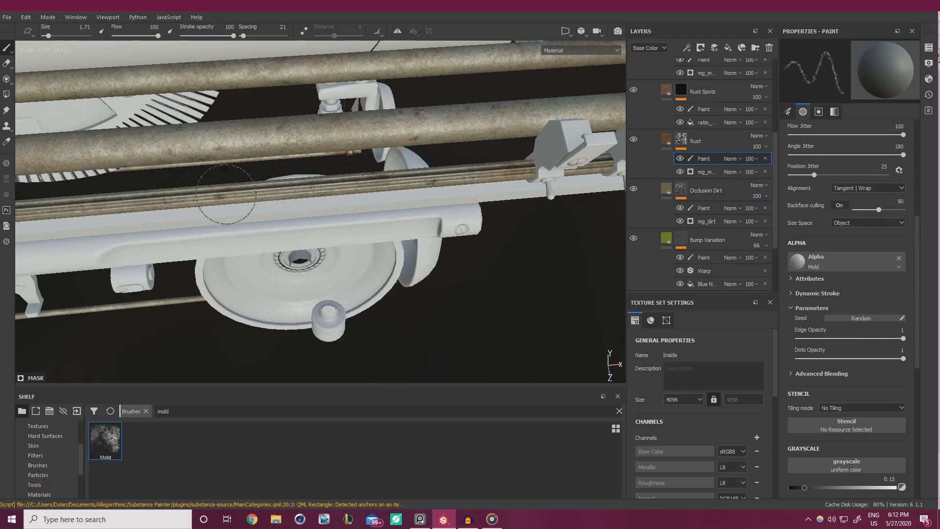
pyautogui.keyDown('alt'); pyautogui.moveTo(226, 194); pyautogui.dragTo(332, 188); pyautogui.keyUp('alt')
pyautogui.keyDown('alt'); pyautogui.moveTo(105, 208); pyautogui.dragTo(289, 200); pyautogui.keyUp('alt')
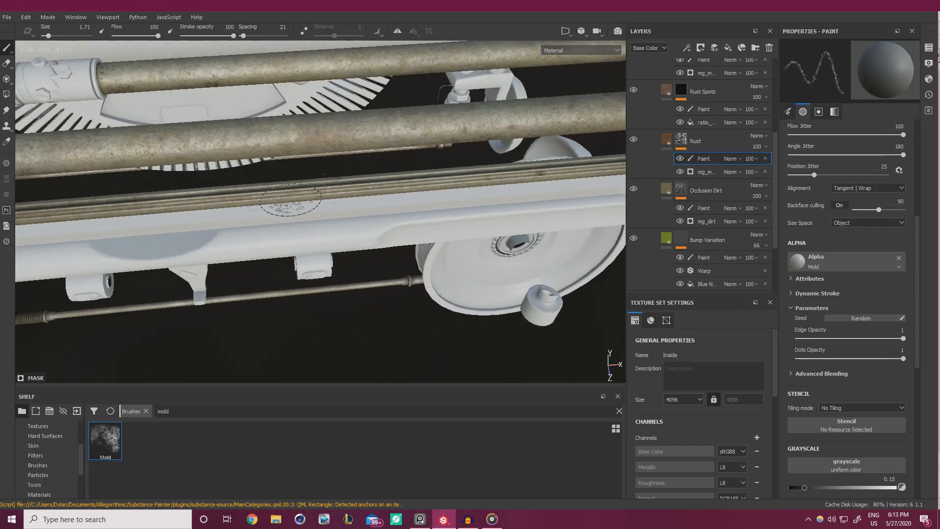
pyautogui.keyDown('alt'); pyautogui.moveTo(143, 201); pyautogui.dragTo(214, 200); pyautogui.keyUp('alt')
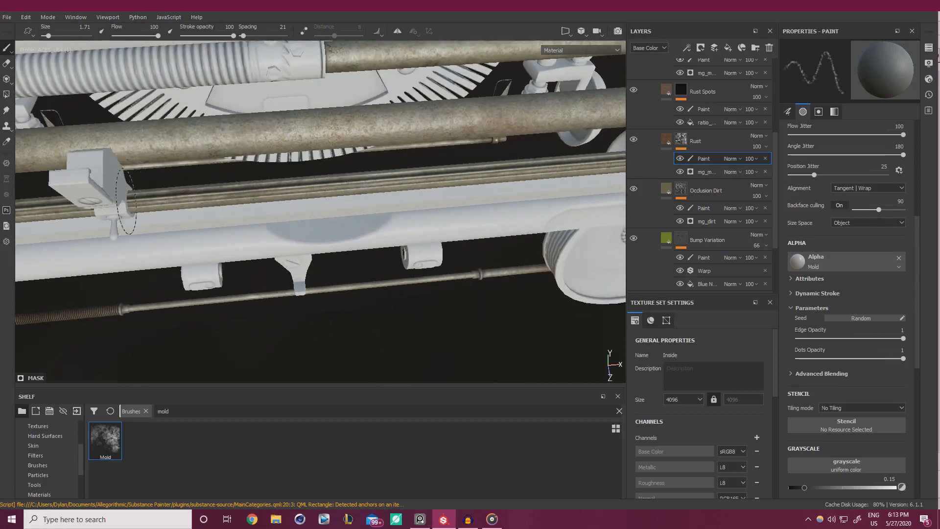
pyautogui.keyDown('alt'); pyautogui.moveTo(126, 200); pyautogui.dragTo(296, 201); pyautogui.keyUp('alt')
pyautogui.moveTo(149, 212)
pyautogui.keyDown('alt'); pyautogui.mouseDown()
pyautogui.moveTo(354, 189)
pyautogui.moveTo(117, 221)
pyautogui.mouseUp(); pyautogui.keyUp('alt')
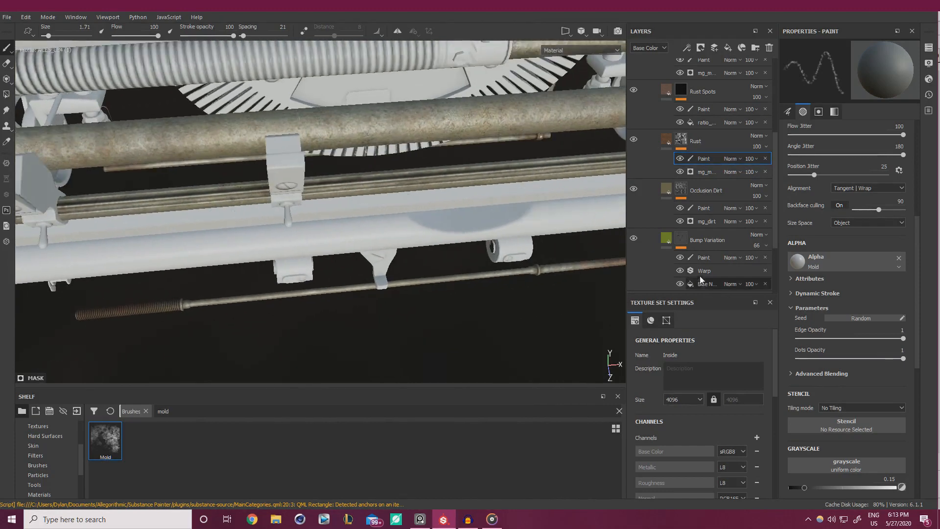
# Touch up the Bump Variation and Rust Spots masks along the thin grooved rail with grayscale 0.
pyautogui.click(704, 257)
pyautogui.moveTo(801, 487); pyautogui.dragTo(790, 488)
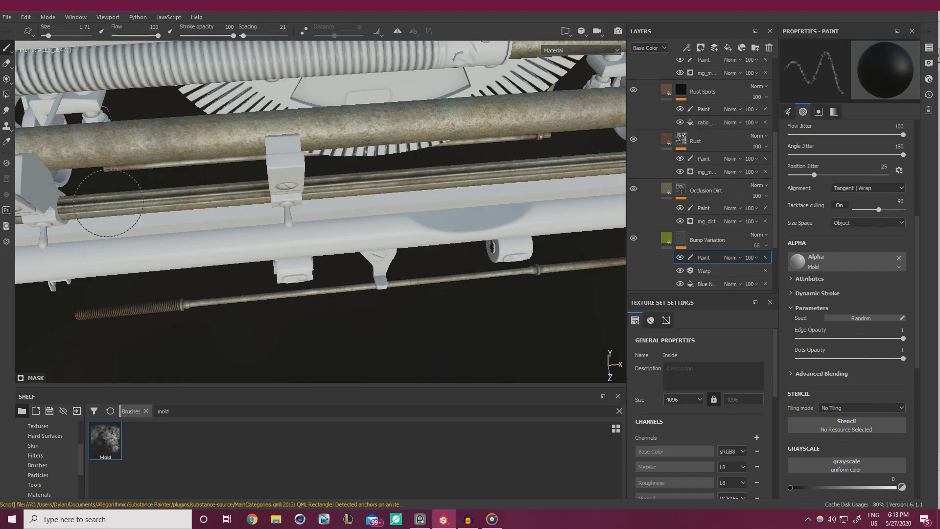
pyautogui.keyDown('alt'); pyautogui.moveTo(108, 202); pyautogui.dragTo(304, 214); pyautogui.keyUp('alt')
pyautogui.keyDown('alt'); pyautogui.moveTo(397, 202); pyautogui.dragTo(253, 198); pyautogui.keyUp('alt')
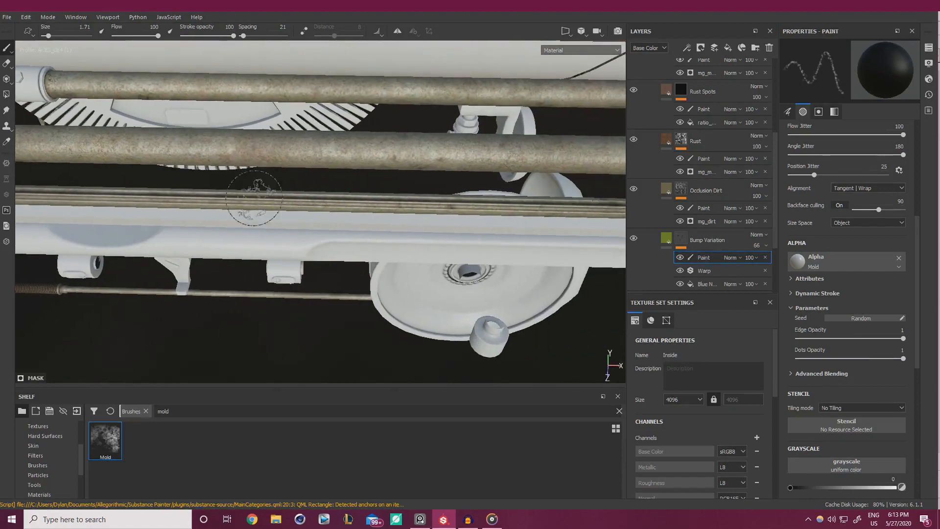
pyautogui.keyDown('alt'); pyautogui.moveTo(499, 206); pyautogui.dragTo(326, 206); pyautogui.keyUp('alt')
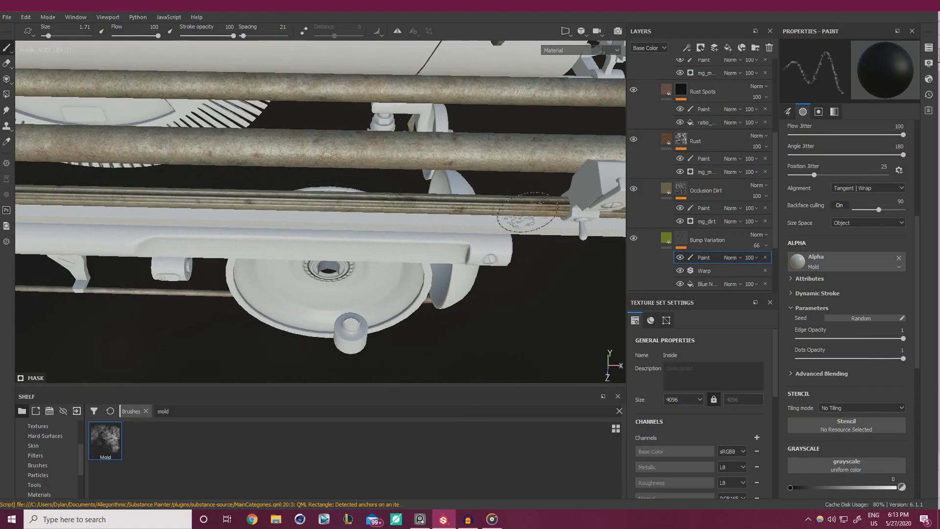
pyautogui.click(705, 109)
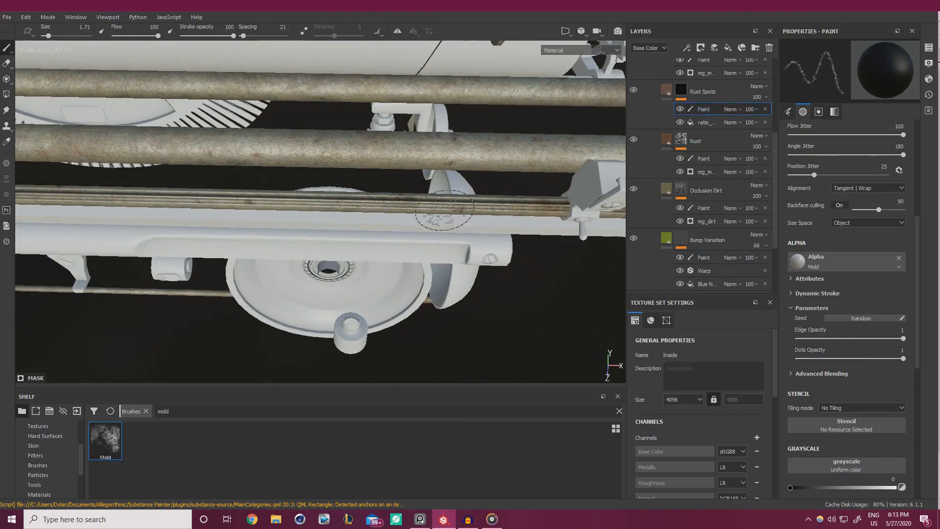
pyautogui.keyDown('alt'); pyautogui.moveTo(203, 205); pyautogui.dragTo(308, 245); pyautogui.keyUp('alt')
# Paint the Rust mask on the end of the thick rod and the thin rod below it with grayscale 0.3909, then 0.6864.
pyautogui.keyDown('alt'); pyautogui.moveTo(309, 246); pyautogui.dragTo(401, 225, button='middle'); pyautogui.keyUp('alt')
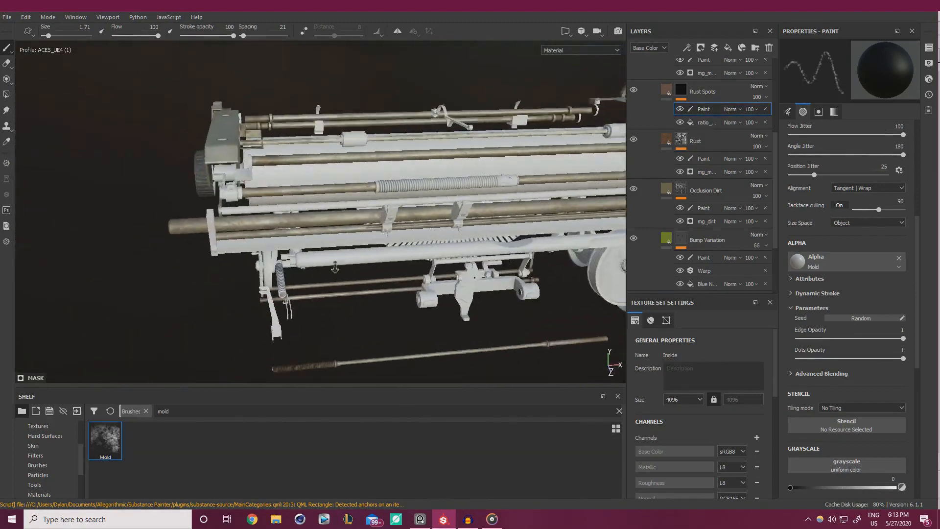
pyautogui.keyDown('alt'); pyautogui.moveTo(401, 226); pyautogui.dragTo(429, 242, button='right'); pyautogui.keyUp('alt')
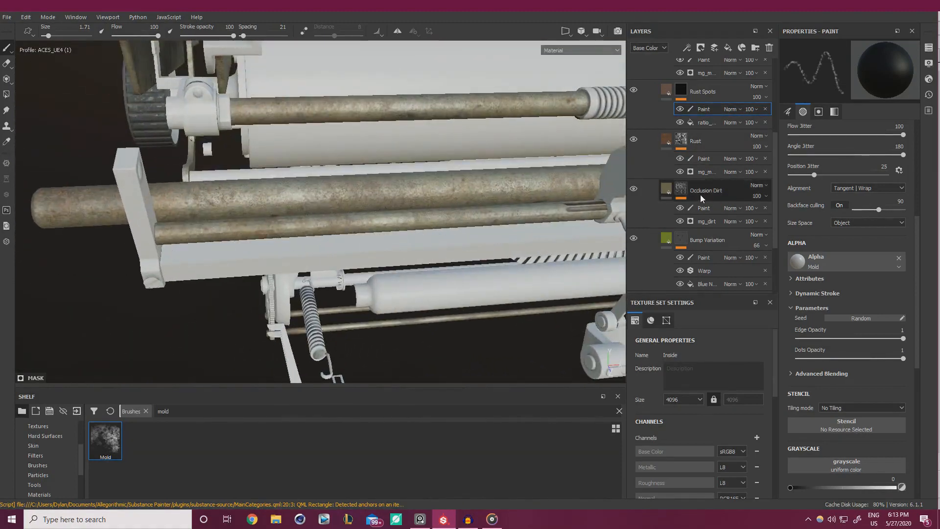
pyautogui.click(694, 160)
pyautogui.click(830, 488)
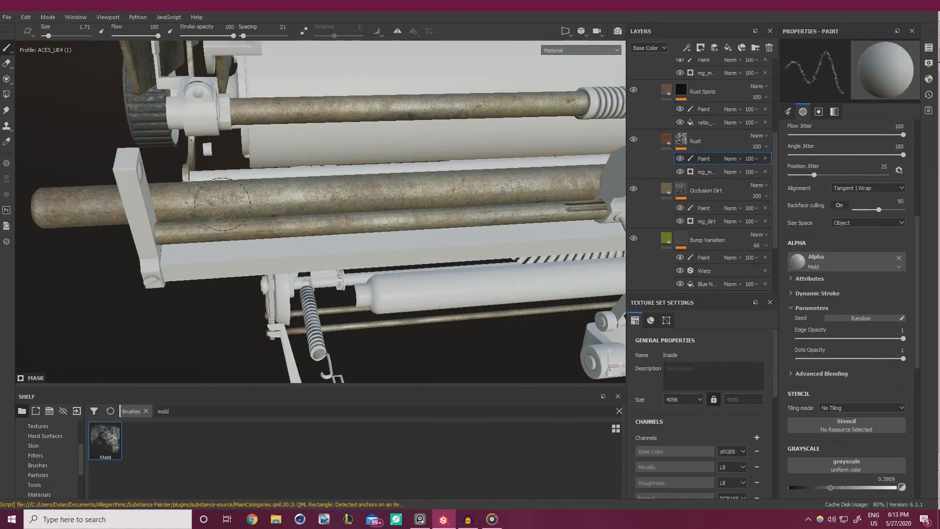
pyautogui.click(862, 485)
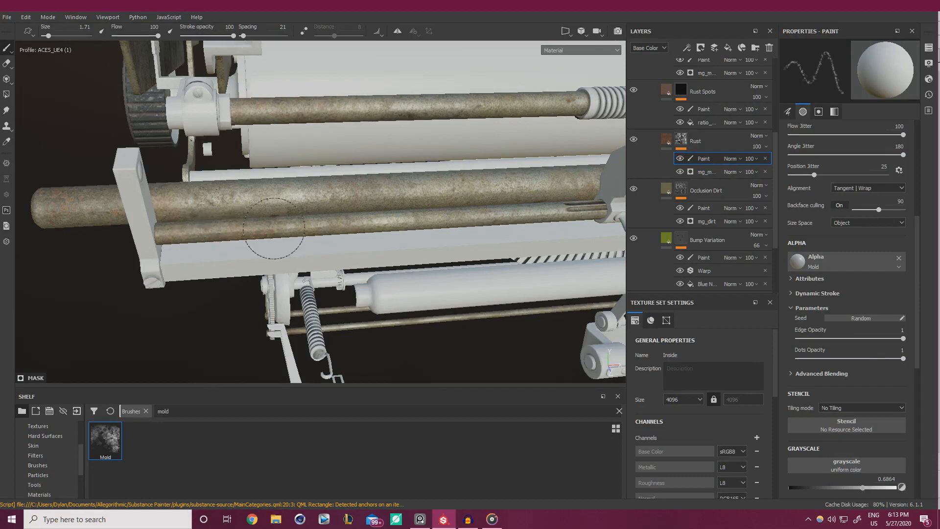
# Touch up the Rust mask on the collared rod beneath the curved cover, using grayscale 0.2136 and then 0.3318.
pyautogui.keyDown('alt'); pyautogui.moveTo(273, 228); pyautogui.dragTo(374, 219); pyautogui.keyUp('alt')
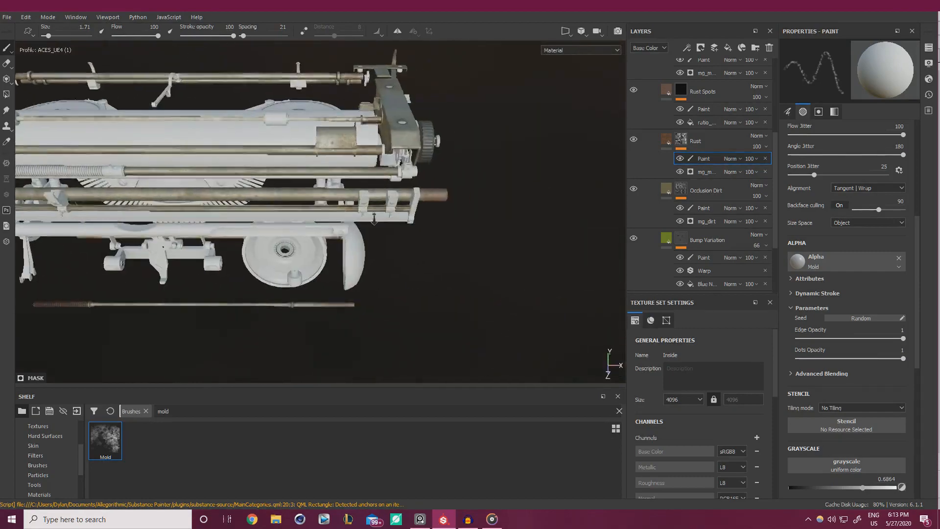
pyautogui.moveTo(374, 219)
pyautogui.keyDown('alt'); pyautogui.mouseDown(button='right')
pyautogui.moveTo(509, 210)
pyautogui.moveTo(359, 240)
pyautogui.mouseUp(button='right'); pyautogui.keyUp('alt')
pyautogui.keyDown('alt'); pyautogui.moveTo(350, 237); pyautogui.dragTo(297, 190); pyautogui.keyUp('alt')
pyautogui.scroll(4, 97, 255)
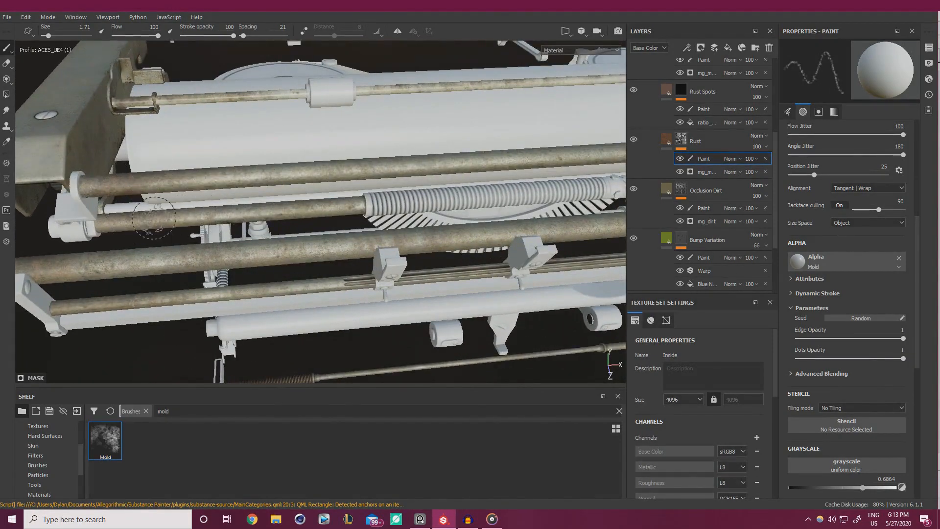
pyautogui.keyDown('alt'); pyautogui.moveTo(154, 218); pyautogui.dragTo(345, 213); pyautogui.keyUp('alt')
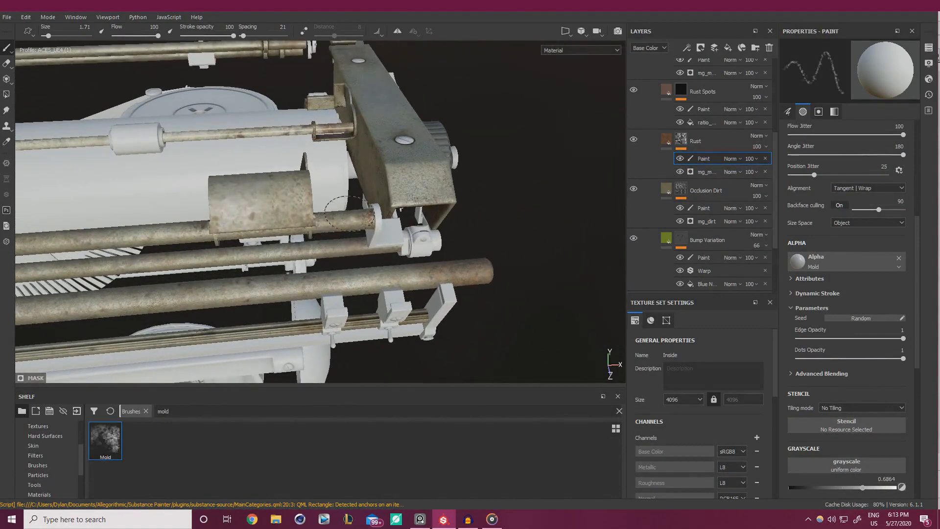
pyautogui.keyDown('alt'); pyautogui.moveTo(362, 247); pyautogui.dragTo(443, 220); pyautogui.keyUp('alt')
pyautogui.scroll(3, 313, 220)
pyautogui.keyDown('alt'); pyautogui.moveTo(343, 235); pyautogui.dragTo(434, 201); pyautogui.keyUp('alt')
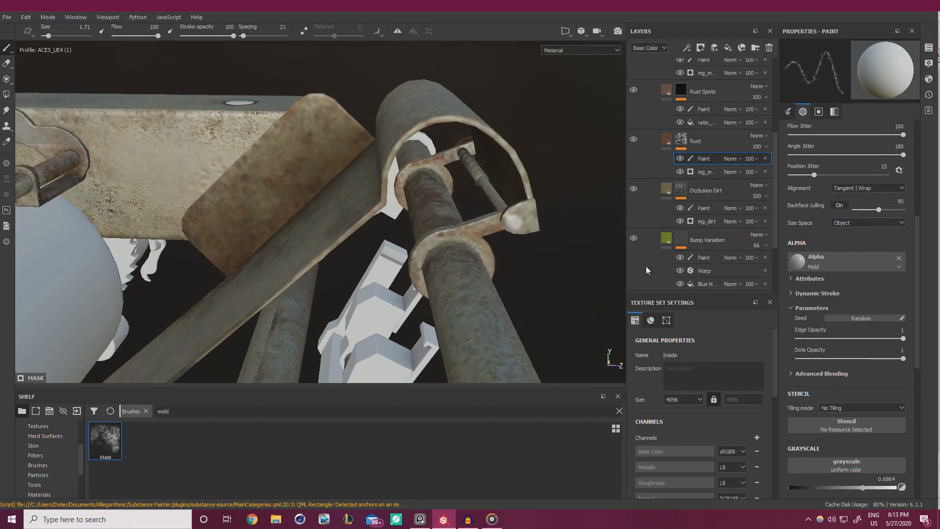
pyautogui.keyDown('alt'); pyautogui.moveTo(526, 267); pyautogui.dragTo(519, 274); pyautogui.keyUp('alt')
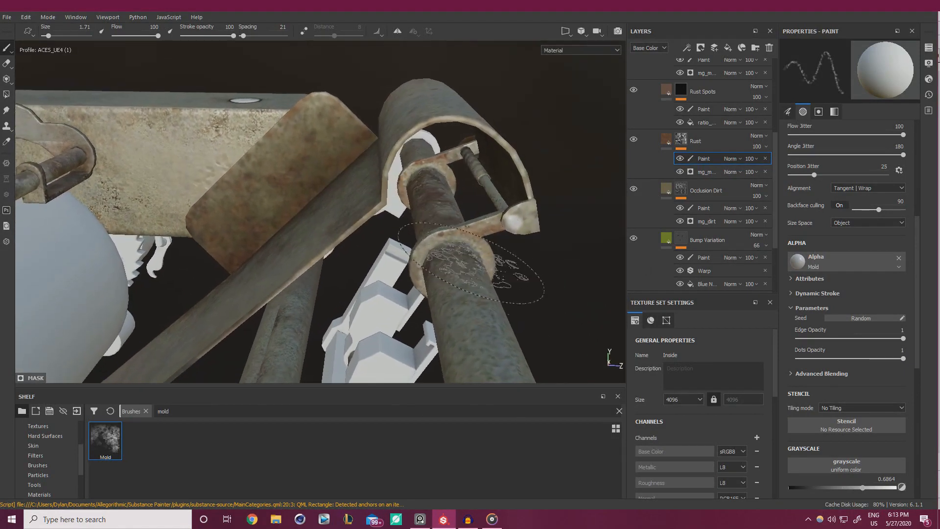
pyautogui.click(814, 488)
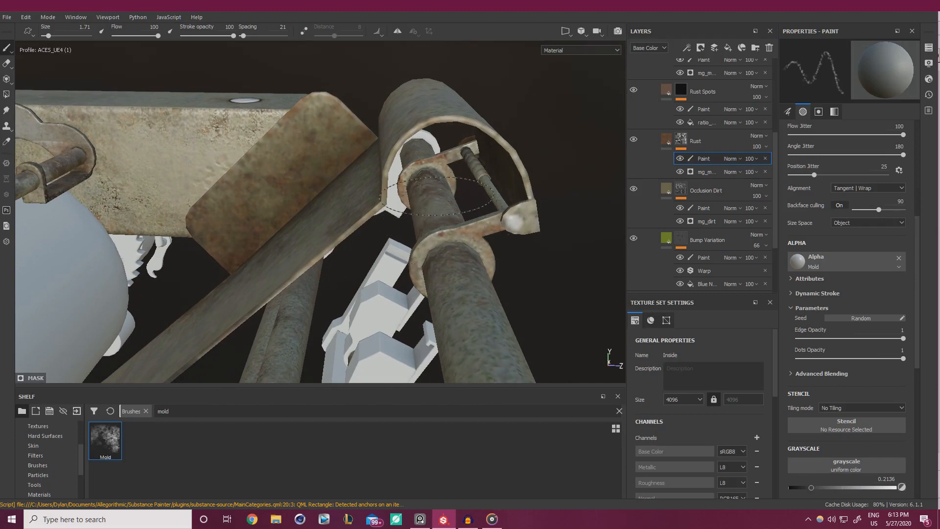
pyautogui.keyDown('alt'); pyautogui.moveTo(443, 194); pyautogui.dragTo(278, 245); pyautogui.keyUp('alt')
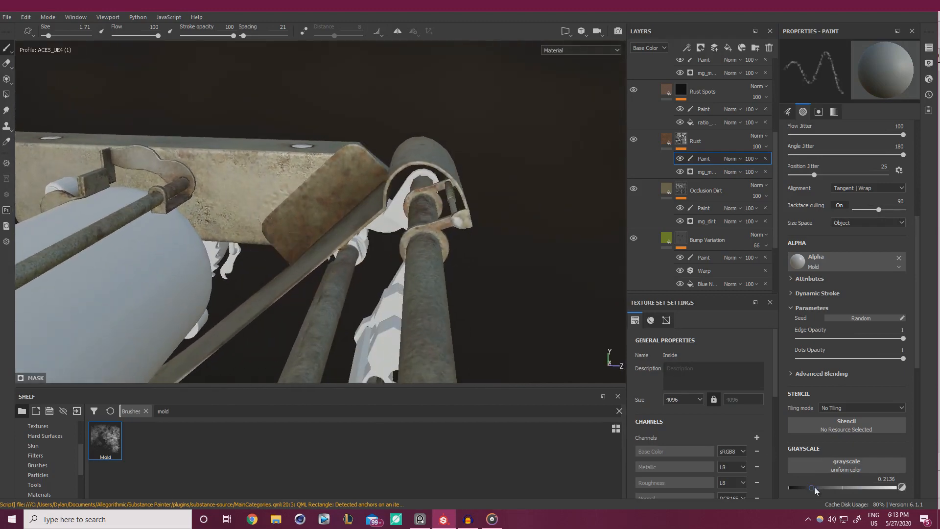
pyautogui.moveTo(814, 489); pyautogui.dragTo(824, 488)
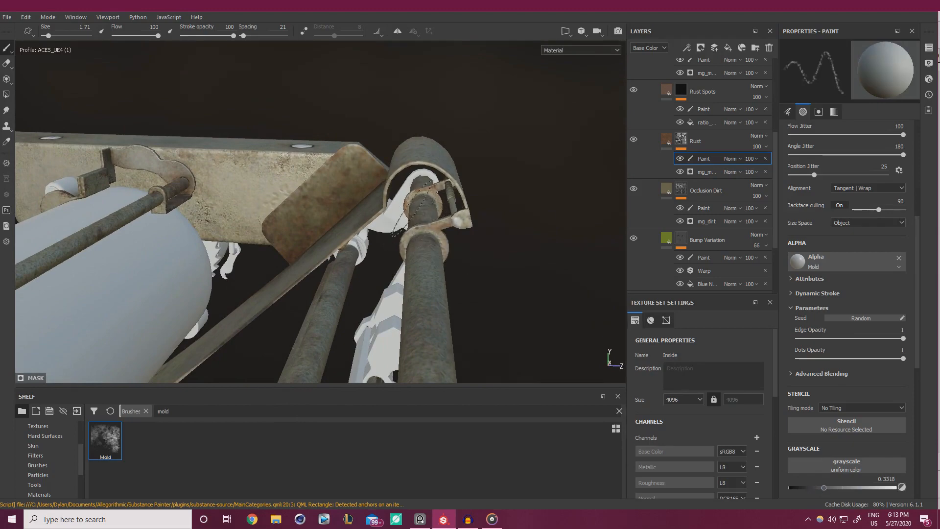
# Paint the Rust Spots mask on the curved prong at the end of the two-screw bracket with grayscale 0.
pyautogui.scroll(-5, 498, 260)
pyautogui.keyDown('alt'); pyautogui.moveTo(498, 260); pyautogui.dragTo(338, 256); pyautogui.keyUp('alt')
pyautogui.keyDown('shift'); pyautogui.moveTo(338, 256); pyautogui.dragTo(402, 256, button='right'); pyautogui.keyUp('shift')
pyautogui.keyDown('alt'); pyautogui.moveTo(419, 302); pyautogui.dragTo(361, 200, button='middle'); pyautogui.keyUp('alt')
pyautogui.scroll(1, 383, 239)
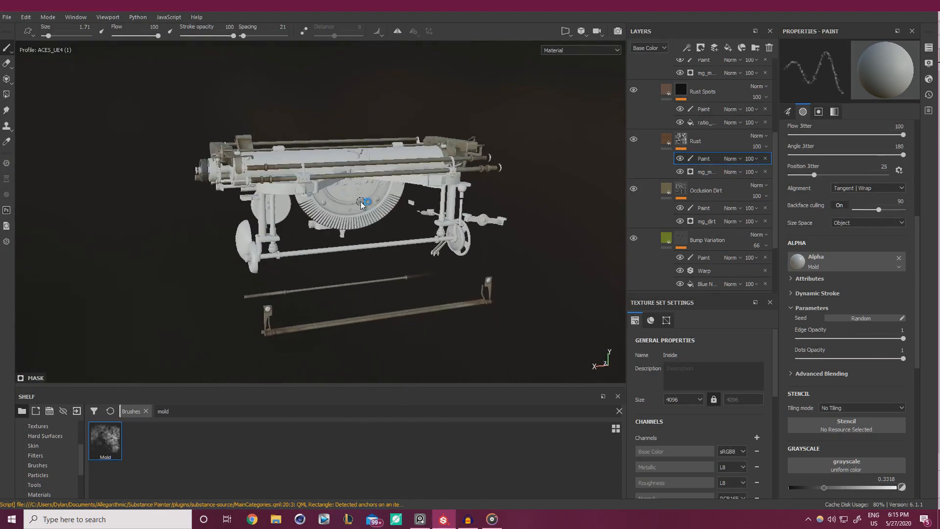
pyautogui.scroll(3, 255, 174)
pyautogui.keyDown('alt'); pyautogui.moveTo(254, 174); pyautogui.dragTo(313, 210); pyautogui.keyUp('alt')
pyautogui.scroll(4, 350, 279)
pyautogui.keyDown('alt'); pyautogui.moveTo(289, 279); pyautogui.dragTo(337, 289); pyautogui.keyUp('alt')
pyautogui.keyDown('alt'); pyautogui.moveTo(345, 244); pyautogui.dragTo(471, 245); pyautogui.keyUp('alt')
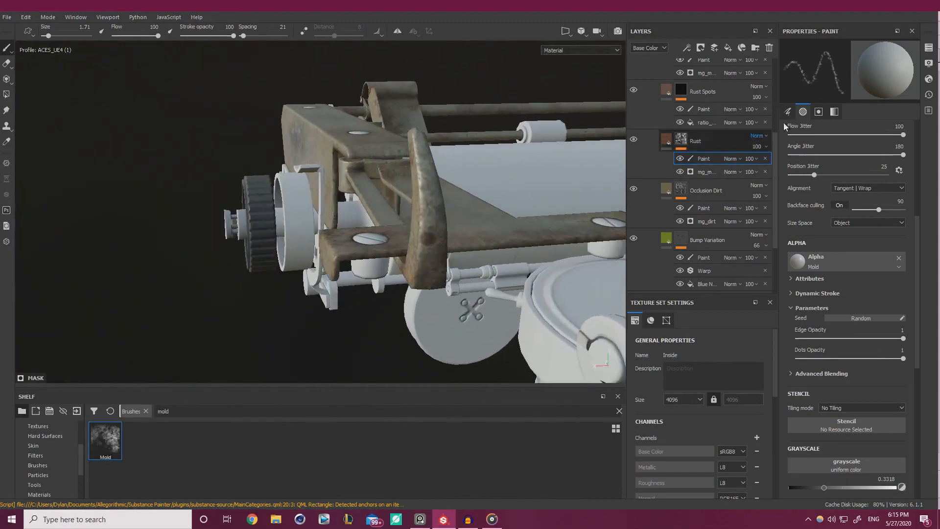
pyautogui.click(704, 108)
pyautogui.moveTo(807, 486); pyautogui.dragTo(790, 487)
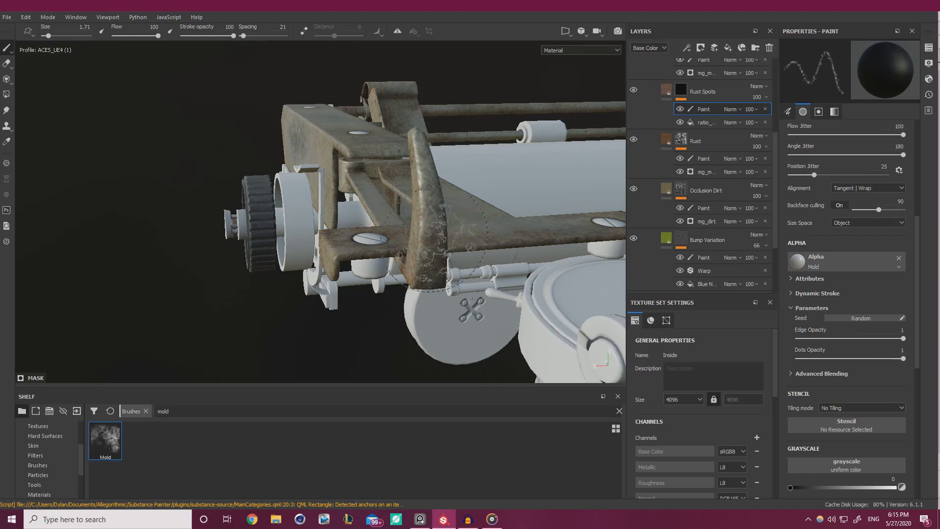
pyautogui.keyDown('alt'); pyautogui.moveTo(436, 239); pyautogui.dragTo(441, 263); pyautogui.keyUp('alt')
pyautogui.keyDown('shift'); pyautogui.moveTo(441, 262); pyautogui.dragTo(412, 262, button='right'); pyautogui.keyUp('shift')
pyautogui.keyDown('alt'); pyautogui.moveTo(411, 263); pyautogui.dragTo(391, 205); pyautogui.keyUp('alt')
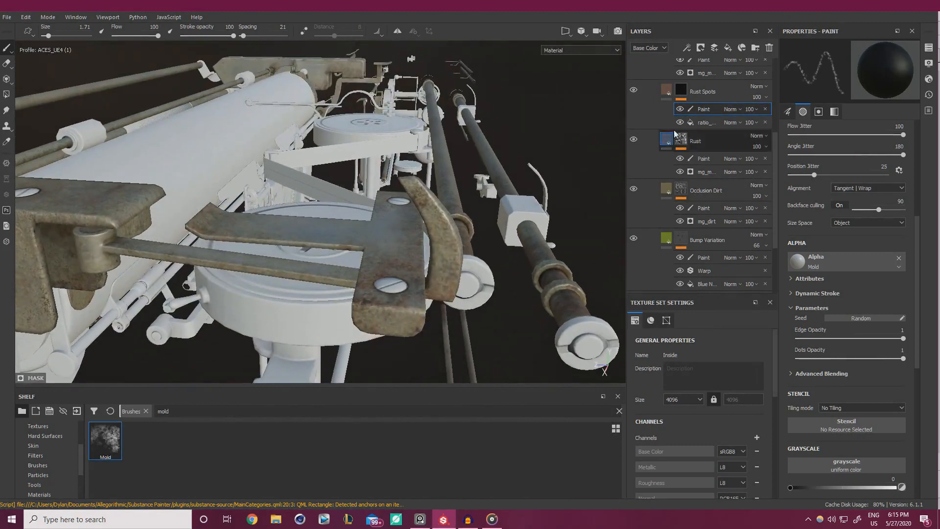
# Paint the Bump Variation mask around the sides of the curved prong with grayscale 0.
pyautogui.click(705, 257)
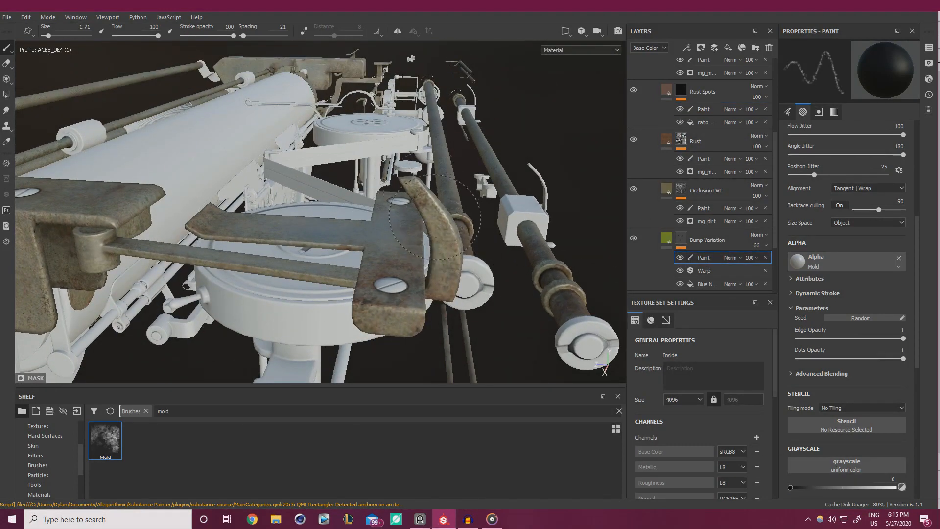
pyautogui.keyDown('alt'); pyautogui.moveTo(407, 184); pyautogui.dragTo(284, 172); pyautogui.keyUp('alt')
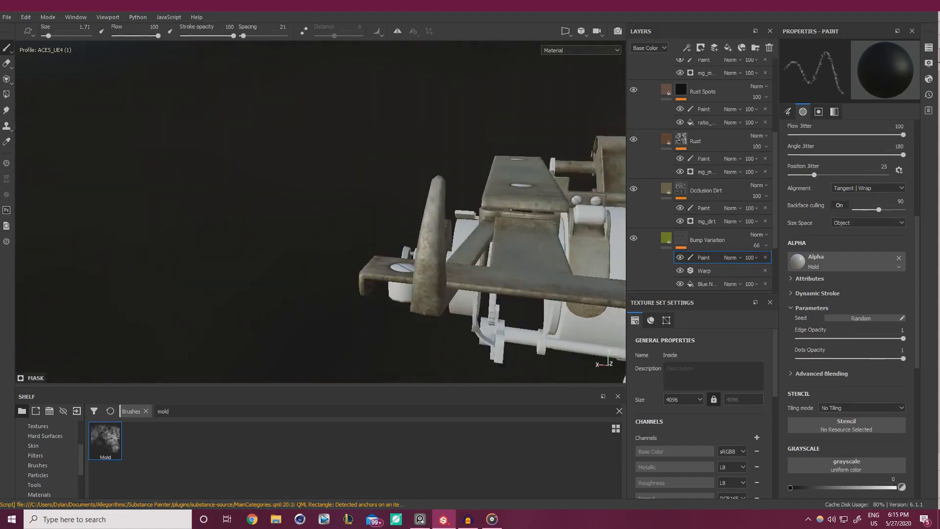
pyautogui.moveTo(426, 272)
pyautogui.keyDown('alt'); pyautogui.mouseDown()
pyautogui.moveTo(371, 218)
pyautogui.moveTo(403, 244)
pyautogui.moveTo(323, 201)
pyautogui.moveTo(266, 205)
pyautogui.mouseUp(); pyautogui.keyUp('alt')
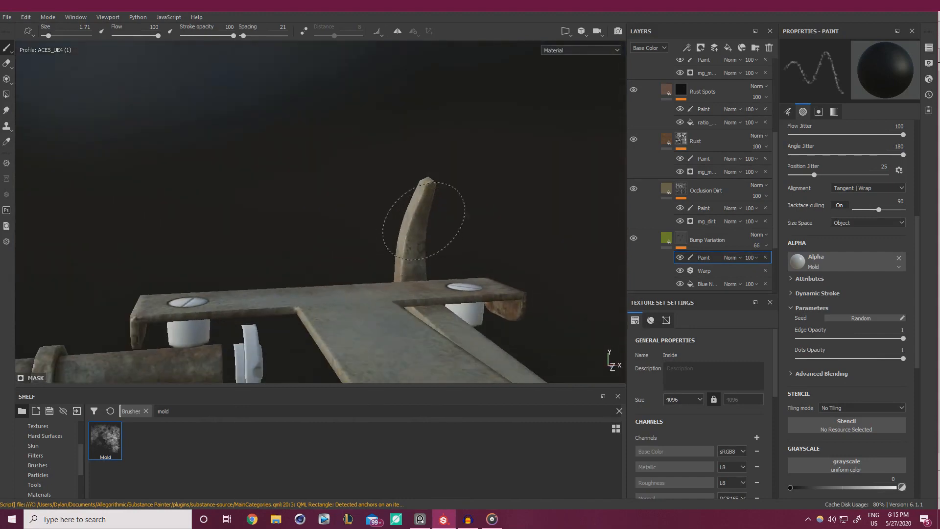
pyautogui.keyDown('alt'); pyautogui.moveTo(424, 221); pyautogui.dragTo(486, 214); pyautogui.keyUp('alt')
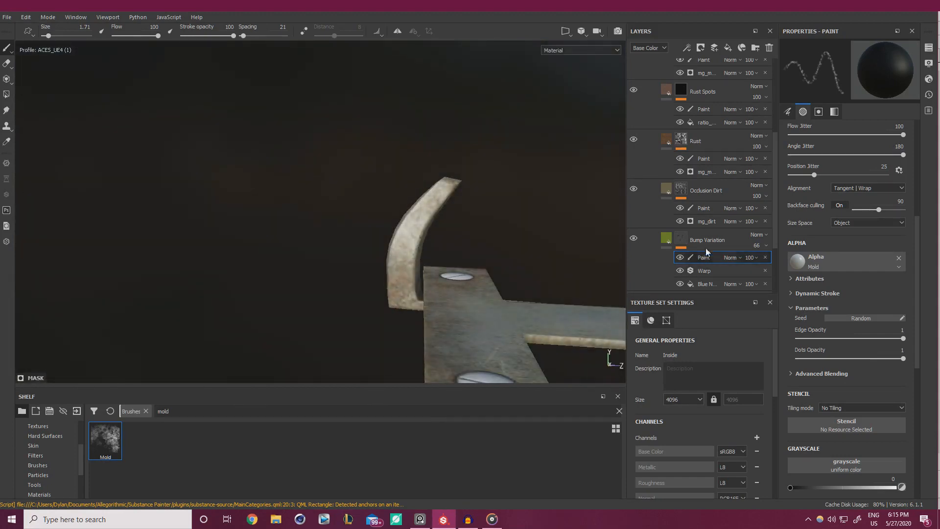
# Paint the Occlusion Dirt mask on the outer face of the curved prong with grayscale 0.
pyautogui.click(704, 207)
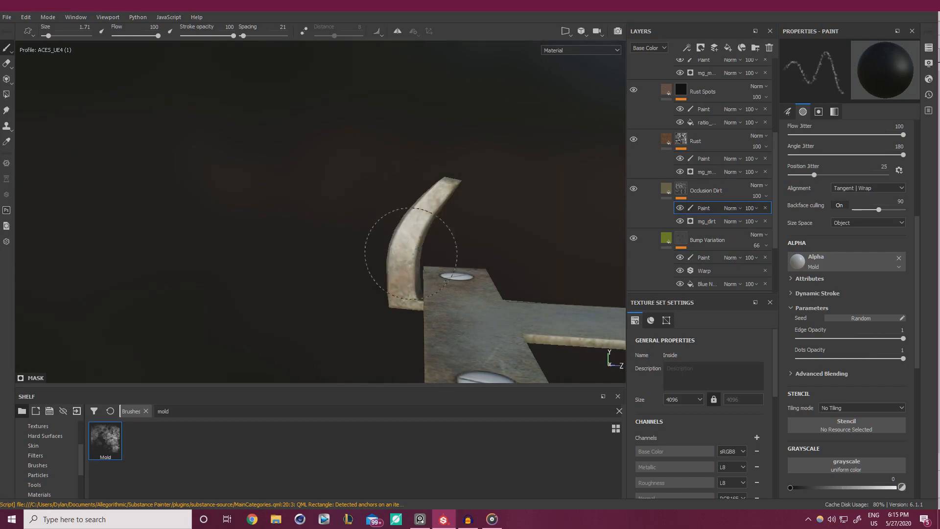
pyautogui.keyDown('alt'); pyautogui.moveTo(410, 253); pyautogui.dragTo(563, 232); pyautogui.keyUp('alt')
pyautogui.keyDown('alt'); pyautogui.moveTo(444, 198); pyautogui.dragTo(391, 218); pyautogui.keyUp('alt')
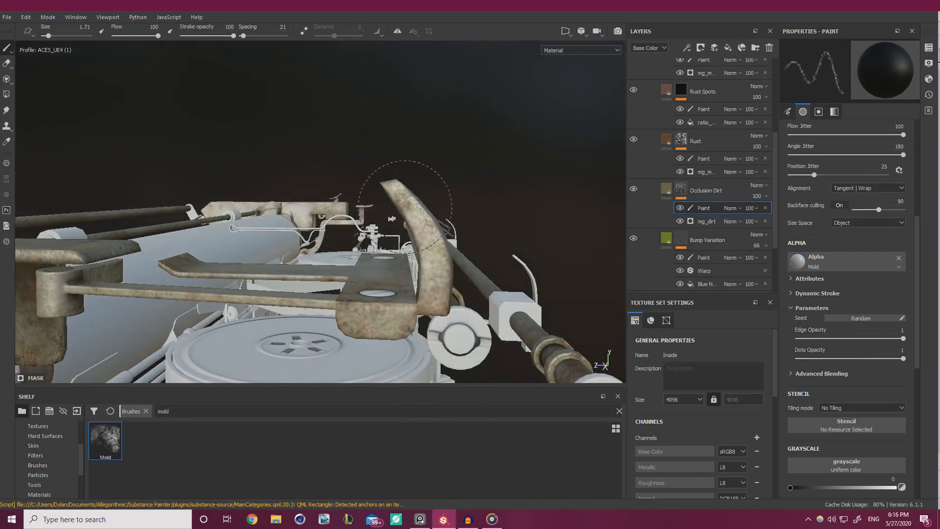
# Paint the Rust mask around all sides of the curved prong with grayscale 0.
pyautogui.click(700, 158)
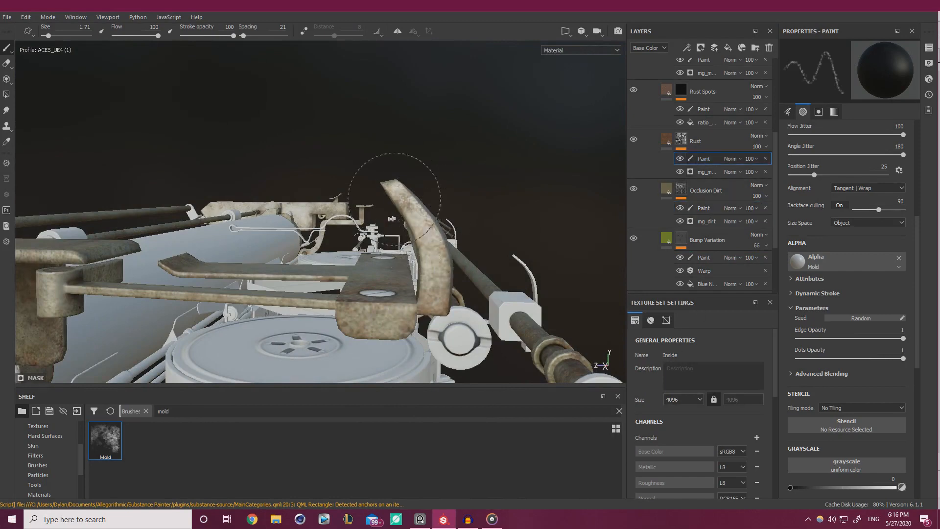
pyautogui.keyDown('alt'); pyautogui.moveTo(442, 206); pyautogui.dragTo(564, 245); pyautogui.keyUp('alt')
pyautogui.scroll(-6, 564, 245)
pyautogui.scroll(7, 537, 236)
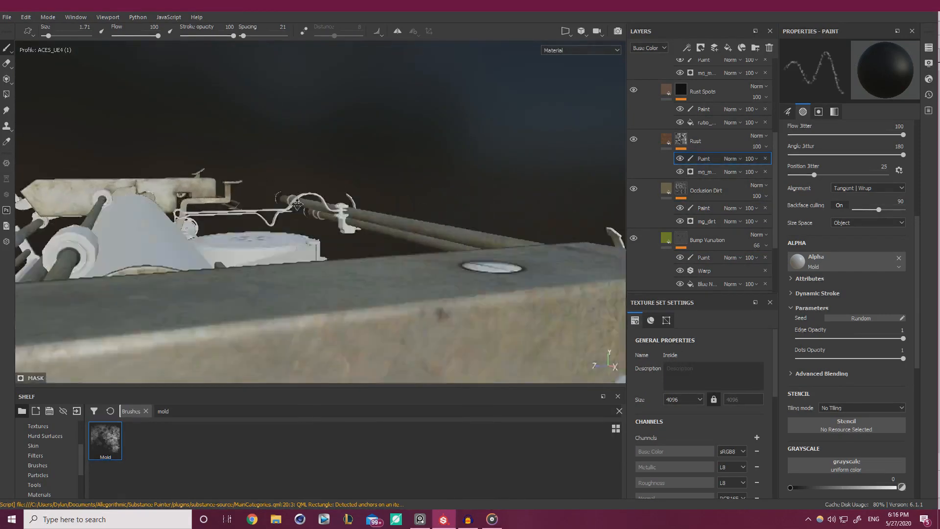
pyautogui.keyDown('alt'); pyautogui.moveTo(411, 239); pyautogui.dragTo(437, 128); pyautogui.keyUp('alt')
pyautogui.keyDown('shift'); pyautogui.moveTo(438, 128); pyautogui.dragTo(493, 128, button='right'); pyautogui.keyUp('shift')
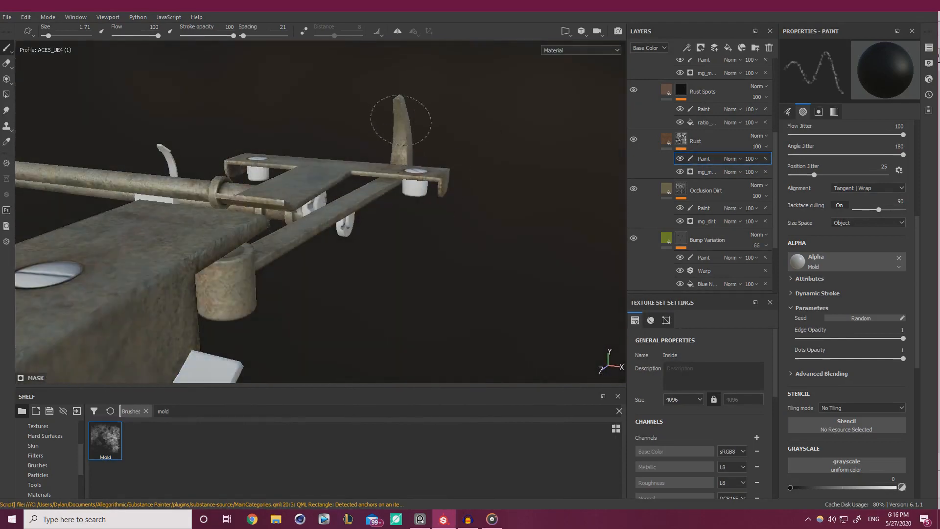
pyautogui.keyDown('alt'); pyautogui.moveTo(400, 132); pyautogui.dragTo(643, 157); pyautogui.keyUp('alt')
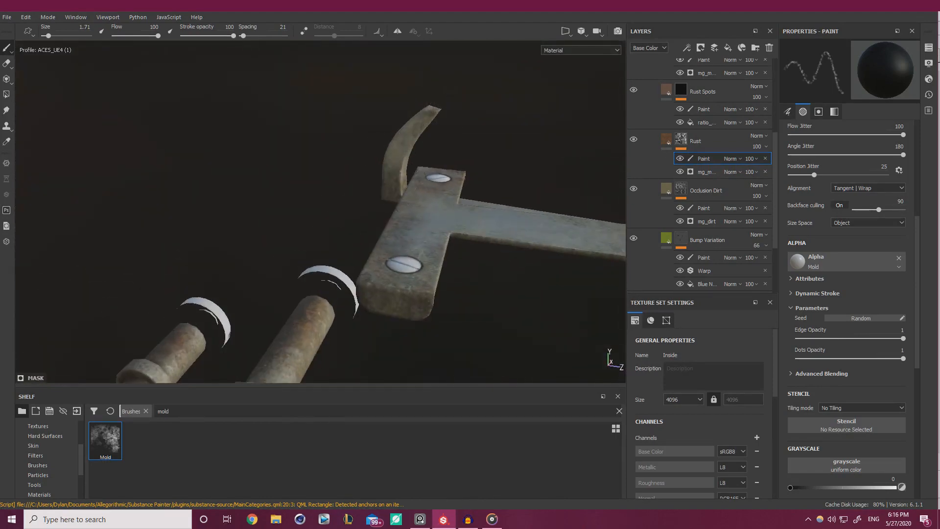
# Examine the curved prong from other sides, then the back of the T-shaped bracket near the vertical channel.
pyautogui.keyDown('alt'); pyautogui.moveTo(441, 181); pyautogui.dragTo(588, 110); pyautogui.keyUp('alt')
pyautogui.keyDown('alt'); pyautogui.moveTo(369, 216); pyautogui.dragTo(430, 163); pyautogui.keyUp('alt')
pyautogui.keyDown('alt'); pyautogui.moveTo(430, 163); pyautogui.dragTo(391, 190, button='right'); pyautogui.keyUp('alt')
pyautogui.keyDown('alt'); pyautogui.moveTo(392, 190); pyautogui.dragTo(260, 172); pyautogui.keyUp('alt')
pyautogui.keyDown('alt'); pyautogui.moveTo(260, 172); pyautogui.dragTo(319, 213, button='right'); pyautogui.keyUp('alt')
pyautogui.keyDown('alt'); pyautogui.moveTo(319, 214); pyautogui.dragTo(59, 191); pyautogui.keyUp('alt')
pyautogui.keyDown('alt'); pyautogui.moveTo(452, 301); pyautogui.dragTo(371, 235, button='middle'); pyautogui.keyUp('alt')
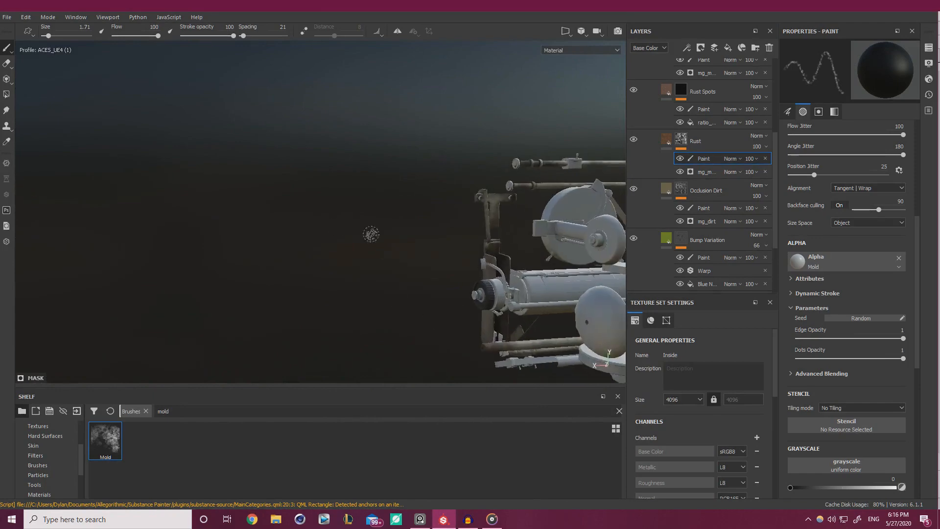
pyautogui.keyDown('alt'); pyautogui.moveTo(371, 235); pyautogui.dragTo(421, 254, button='right'); pyautogui.keyUp('alt')
pyautogui.keyDown('alt'); pyautogui.moveTo(514, 294); pyautogui.dragTo(455, 230, button='middle'); pyautogui.keyUp('alt')
pyautogui.moveTo(455, 231)
pyautogui.keyDown('alt'); pyautogui.mouseDown(button='right')
pyautogui.moveTo(492, 269)
pyautogui.moveTo(519, 220)
pyautogui.mouseUp(button='right'); pyautogui.keyUp('alt')
pyautogui.keyDown('alt'); pyautogui.moveTo(519, 221); pyautogui.dragTo(499, 251, button='middle'); pyautogui.keyUp('alt')
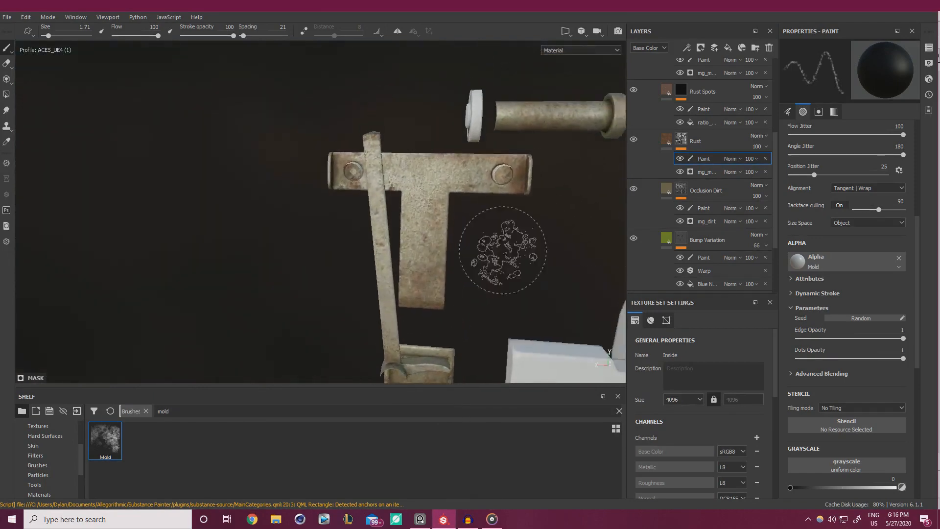
pyautogui.keyDown('alt'); pyautogui.moveTo(500, 251); pyautogui.dragTo(531, 243, button='right'); pyautogui.keyUp('alt')
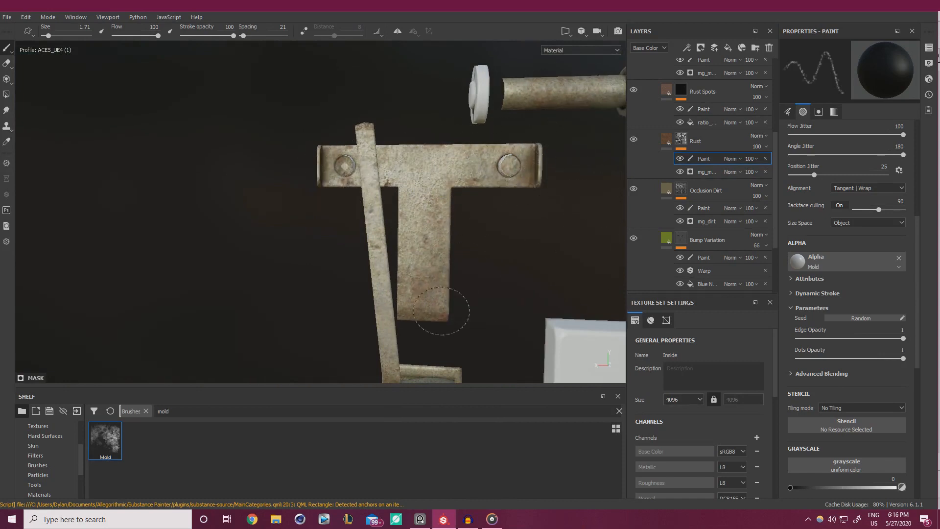
# Paint the Rust Occlusion mask along the vertical channel bracket behind the ribbed knob with grayscale 0.1818.
pyautogui.keyDown('alt'); pyautogui.moveTo(441, 311); pyautogui.dragTo(385, 174); pyautogui.keyUp('alt')
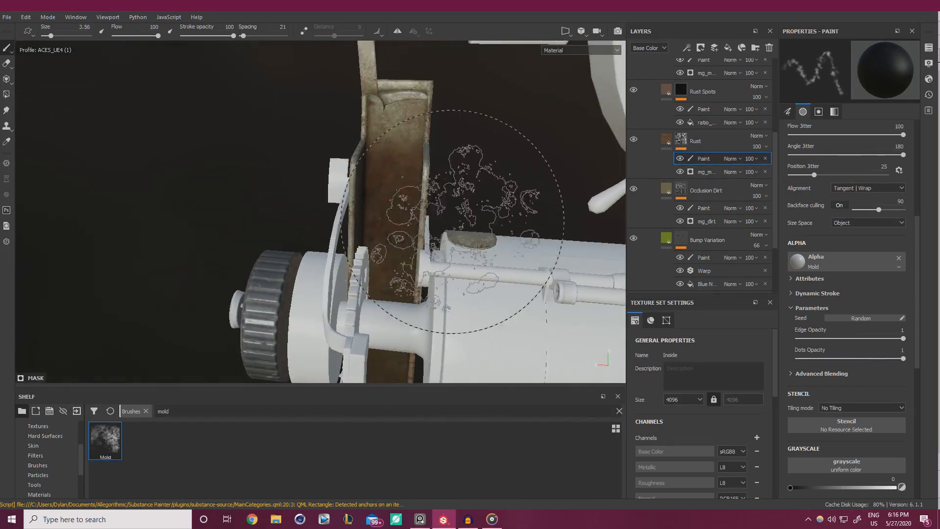
pyautogui.scroll(1, 708, 118)
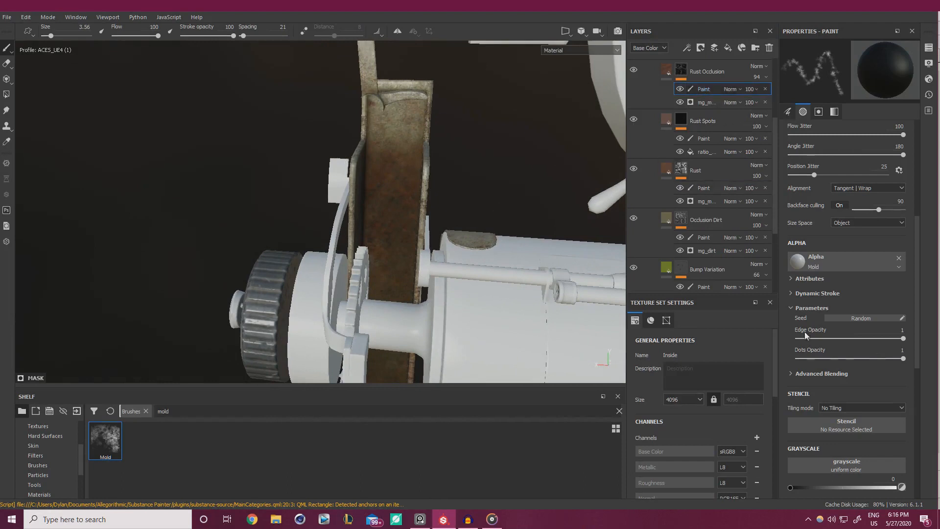
pyautogui.click(801, 485)
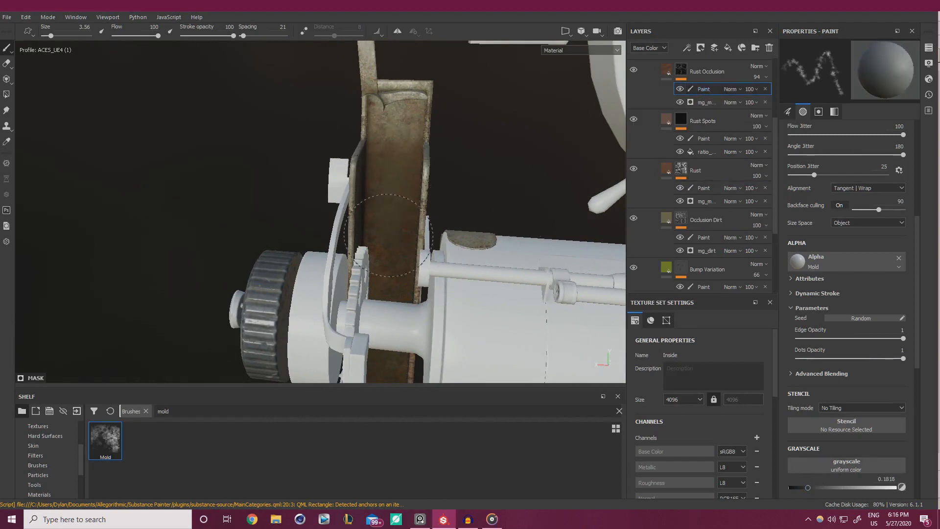
pyautogui.keyDown('alt'); pyautogui.moveTo(392, 264); pyautogui.dragTo(404, 230); pyautogui.keyUp('alt')
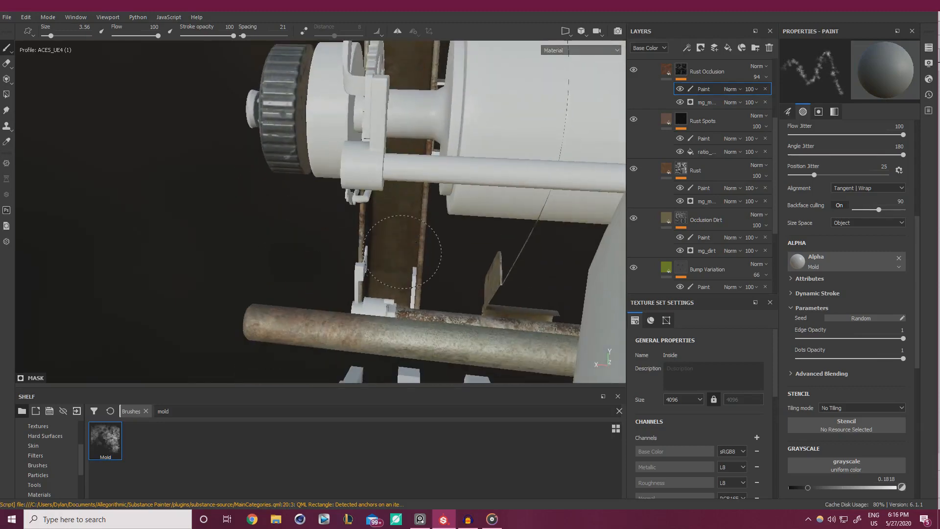
pyautogui.moveTo(411, 188)
pyautogui.keyDown('alt'); pyautogui.mouseDown()
pyautogui.moveTo(392, 306)
pyautogui.moveTo(416, 287)
pyautogui.mouseUp(); pyautogui.keyUp('alt')
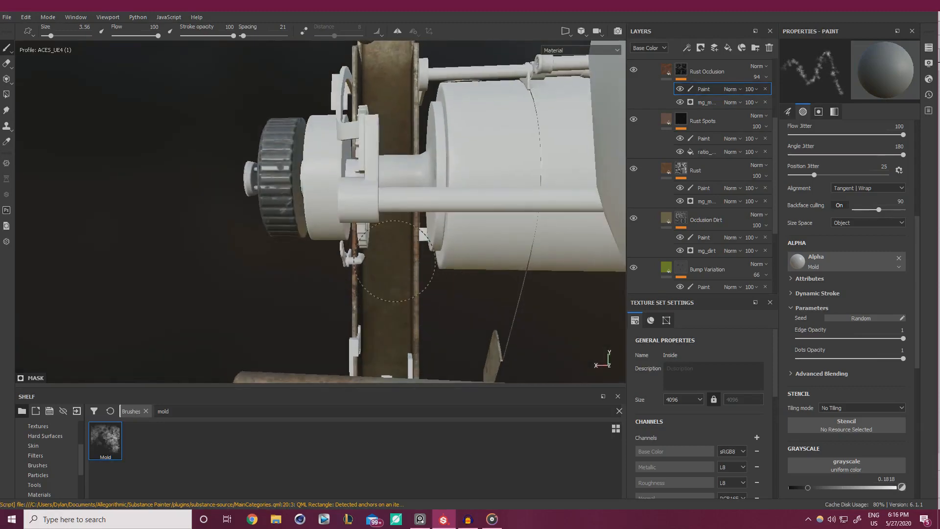
# Paint the Occlusion Dirt mask and then the Rust Occlusion mask over both sides of the vertical channel bracket with grayscale 0.3409.
pyautogui.keyDown('alt'); pyautogui.moveTo(416, 136); pyautogui.dragTo(412, 191, button='middle'); pyautogui.keyUp('alt')
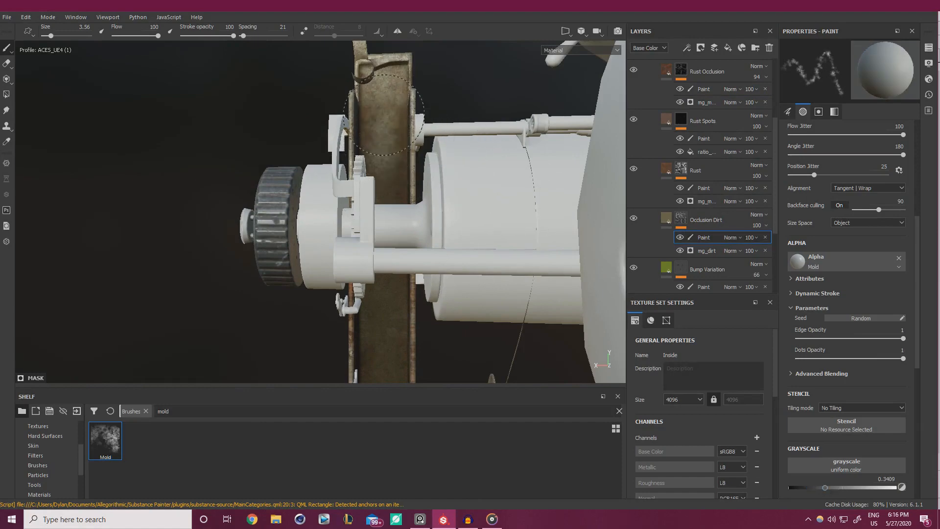
pyautogui.moveTo(388, 210)
pyautogui.keyDown('alt'); pyautogui.mouseDown()
pyautogui.moveTo(441, 230)
pyautogui.moveTo(411, 255)
pyautogui.mouseUp(); pyautogui.keyUp('alt')
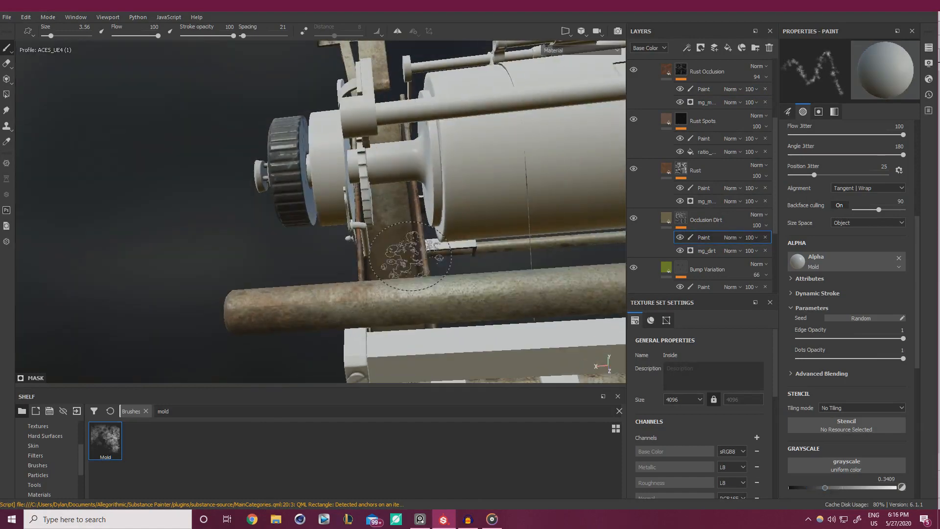
pyautogui.moveTo(390, 221)
pyautogui.keyDown('alt'); pyautogui.mouseDown()
pyautogui.moveTo(381, 226)
pyautogui.moveTo(395, 268)
pyautogui.moveTo(418, 218)
pyautogui.moveTo(399, 186)
pyautogui.moveTo(382, 214)
pyautogui.mouseUp(); pyautogui.keyUp('alt')
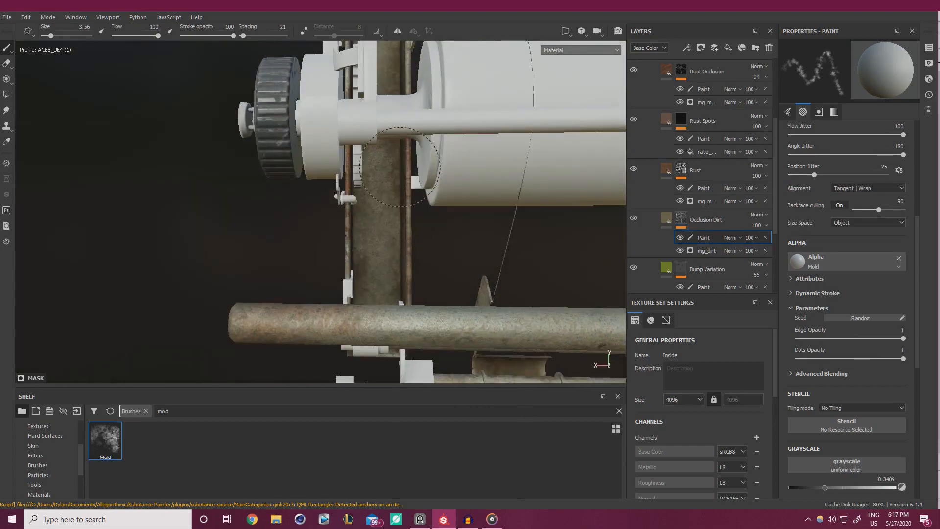
pyautogui.keyDown('alt'); pyautogui.moveTo(396, 150); pyautogui.dragTo(387, 242); pyautogui.keyUp('alt')
pyautogui.moveTo(362, 109)
pyautogui.keyDown('alt'); pyautogui.mouseDown()
pyautogui.moveTo(415, 210)
pyautogui.moveTo(480, 228)
pyautogui.moveTo(431, 161)
pyautogui.moveTo(417, 184)
pyautogui.moveTo(392, 176)
pyautogui.moveTo(364, 146)
pyautogui.mouseUp(); pyautogui.keyUp('alt')
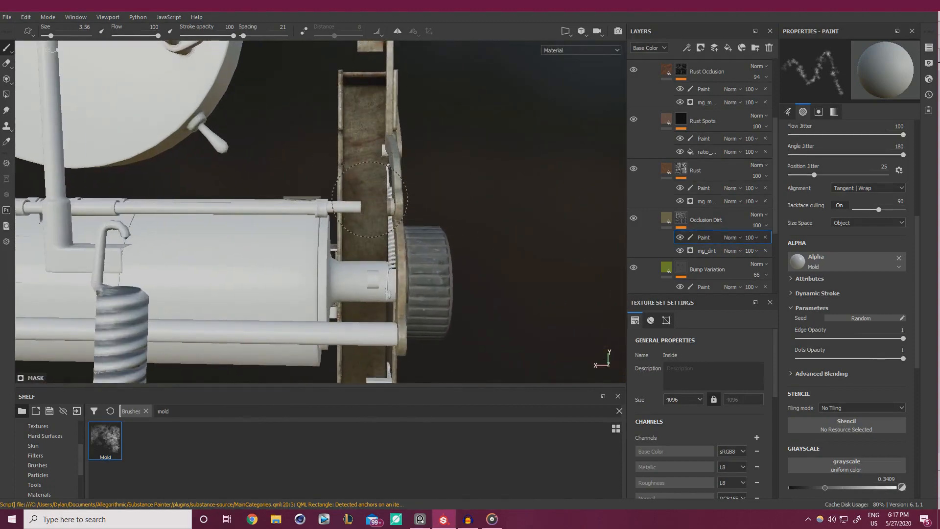
pyautogui.keyDown('alt'); pyautogui.moveTo(367, 220); pyautogui.dragTo(414, 123, button='middle'); pyautogui.keyUp('alt')
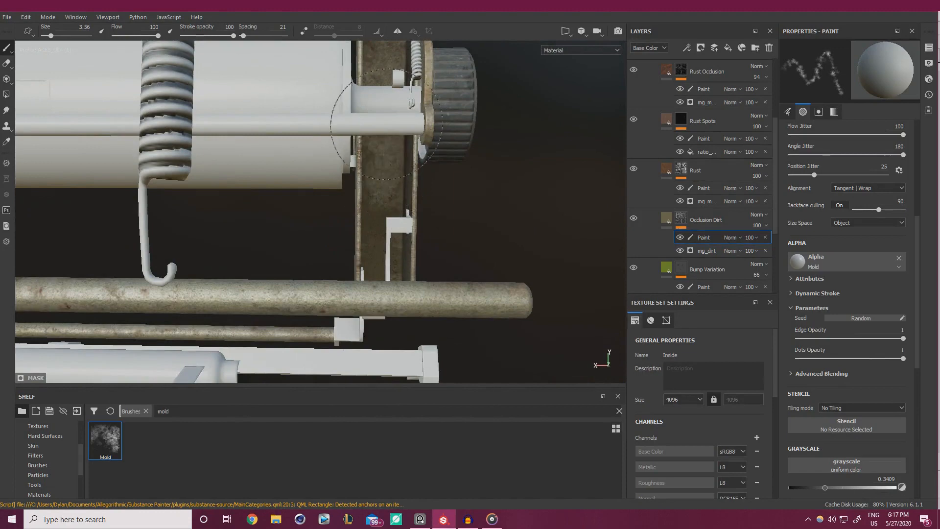
pyautogui.keyDown('alt'); pyautogui.moveTo(384, 264); pyautogui.dragTo(403, 123); pyautogui.keyUp('alt')
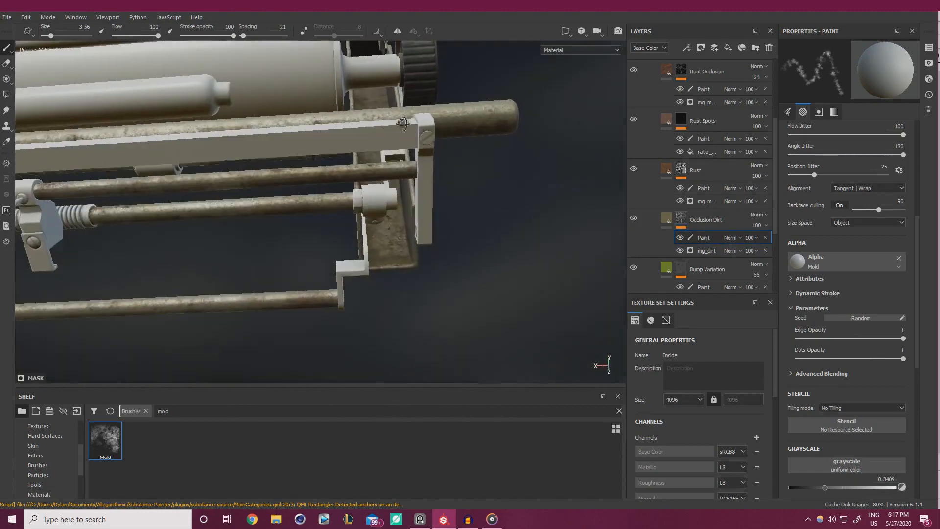
pyautogui.moveTo(393, 234)
pyautogui.keyDown('alt'); pyautogui.mouseDown()
pyautogui.moveTo(399, 252)
pyautogui.moveTo(430, 97)
pyautogui.moveTo(462, 199)
pyautogui.moveTo(364, 217)
pyautogui.moveTo(373, 169)
pyautogui.mouseUp(); pyautogui.keyUp('alt')
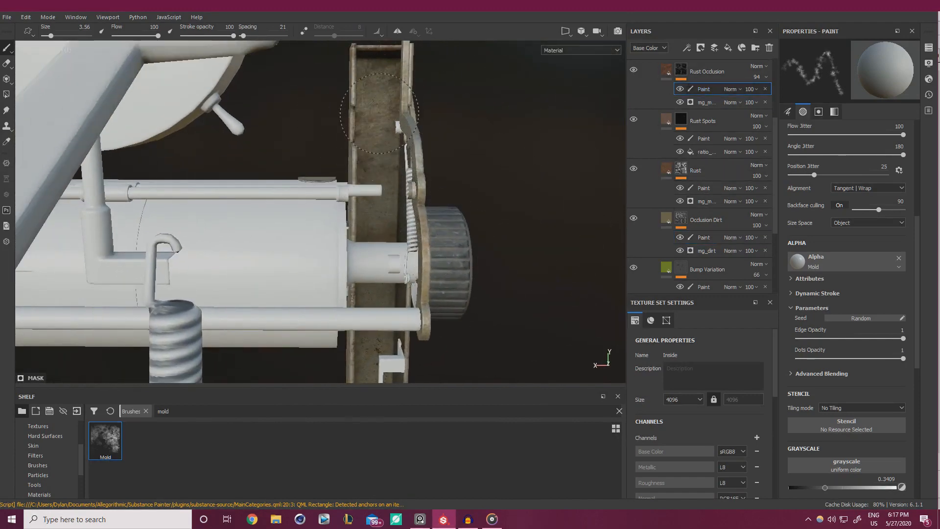
pyautogui.keyDown('alt'); pyautogui.moveTo(378, 202); pyautogui.dragTo(394, 219); pyautogui.keyUp('alt')
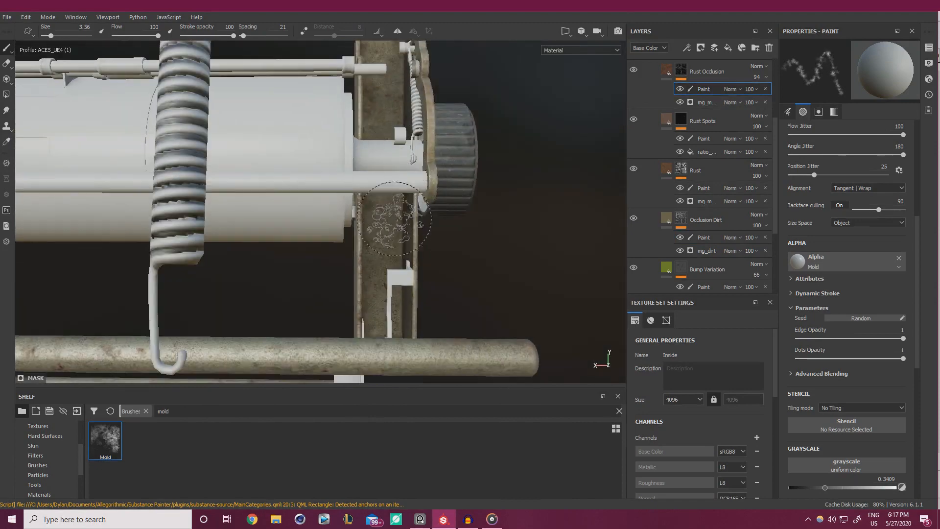
# View the machine's knob end, then switch to the reference board and examine the worn metal in the white-background Underwood photo.
pyautogui.keyDown('alt'); pyautogui.moveTo(460, 230); pyautogui.dragTo(294, 157, button='right'); pyautogui.keyUp('alt')
pyautogui.keyDown('alt'); pyautogui.moveTo(293, 156); pyautogui.dragTo(403, 225, button='middle'); pyautogui.keyUp('alt')
pyautogui.keyDown('alt'); pyautogui.moveTo(402, 225); pyautogui.dragTo(372, 211); pyautogui.keyUp('alt')
pyautogui.keyDown('alt'); pyautogui.moveTo(372, 211); pyautogui.dragTo(440, 235, button='right'); pyautogui.keyUp('alt')
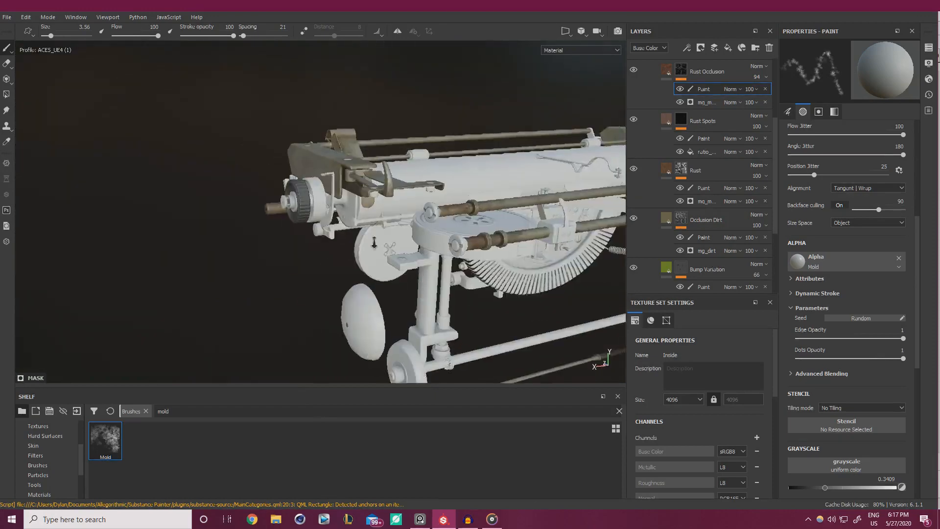
pyautogui.keyDown('alt'); pyautogui.moveTo(338, 225); pyautogui.dragTo(328, 185, button='middle'); pyautogui.keyUp('alt')
pyautogui.keyDown('alt'); pyautogui.moveTo(328, 185); pyautogui.dragTo(145, 188); pyautogui.keyUp('alt')
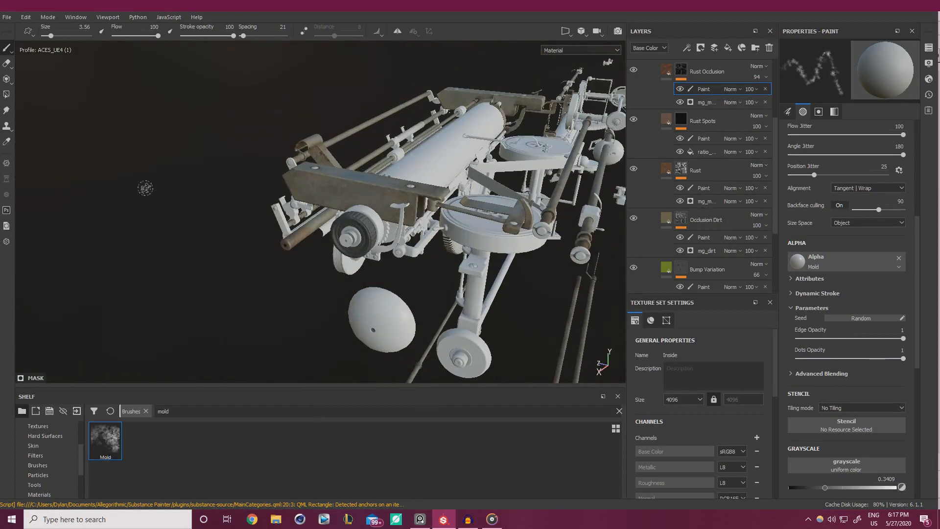
pyautogui.hotkey('alt', 'Tab')
pyautogui.moveTo(126, 256); pyautogui.dragTo(283, 293, button='right')
pyautogui.scroll(-8, 265, 260)
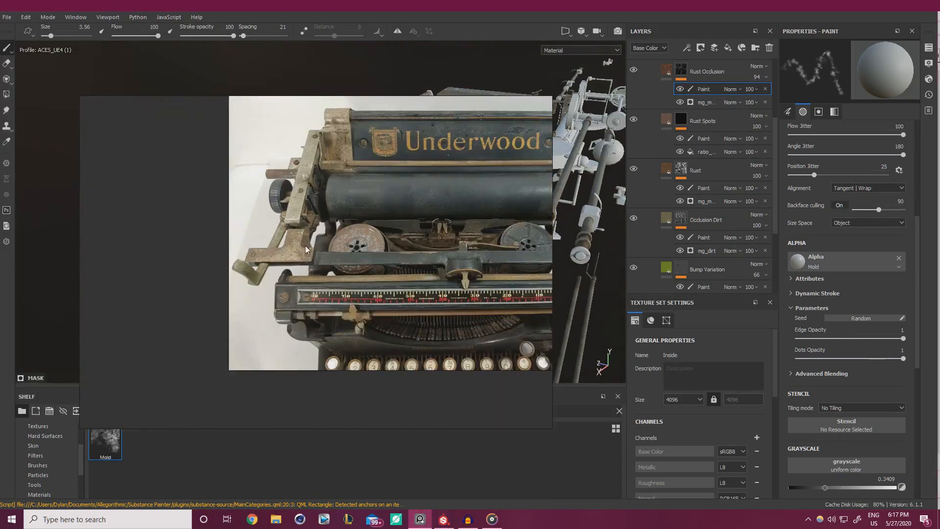
pyautogui.scroll(8, 383, 308)
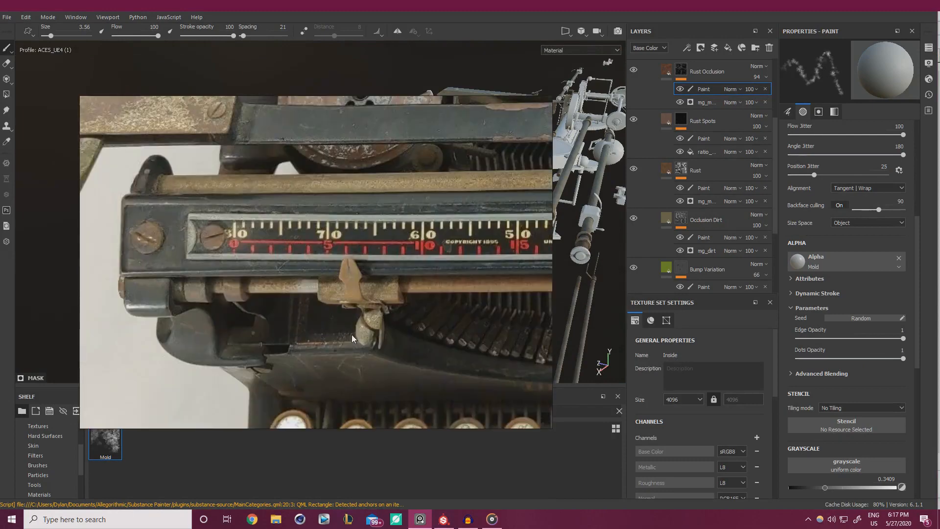
pyautogui.moveTo(483, 318); pyautogui.dragTo(189, 251, button='middle')
pyautogui.scroll(-4, 191, 251)
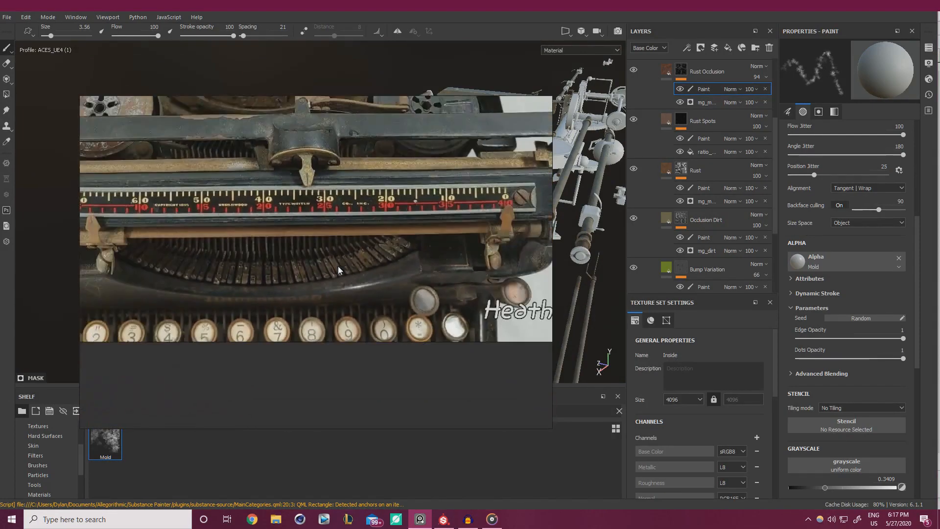
pyautogui.moveTo(516, 262); pyautogui.dragTo(377, 254, button='middle')
pyautogui.scroll(4, 377, 253)
pyautogui.scroll(-4, 331, 228)
pyautogui.moveTo(342, 157); pyautogui.dragTo(371, 365, button='middle')
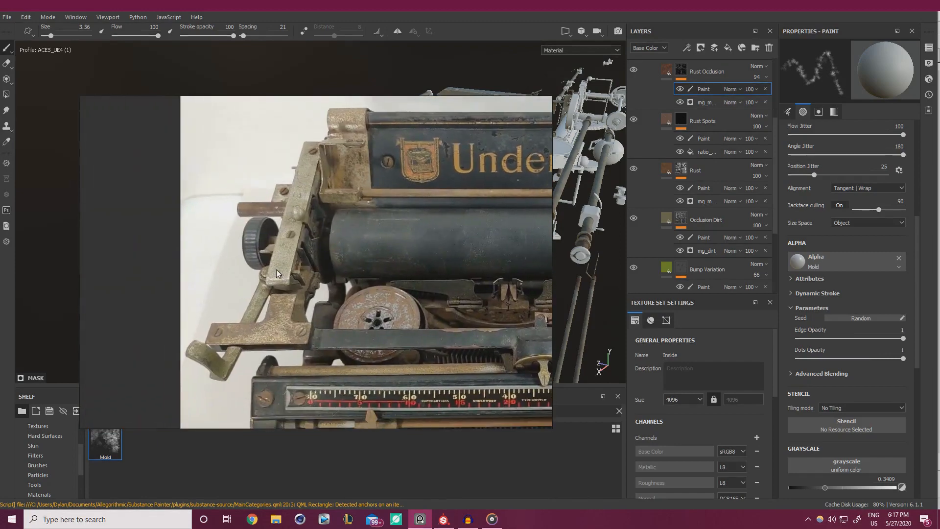
pyautogui.scroll(3, 271, 251)
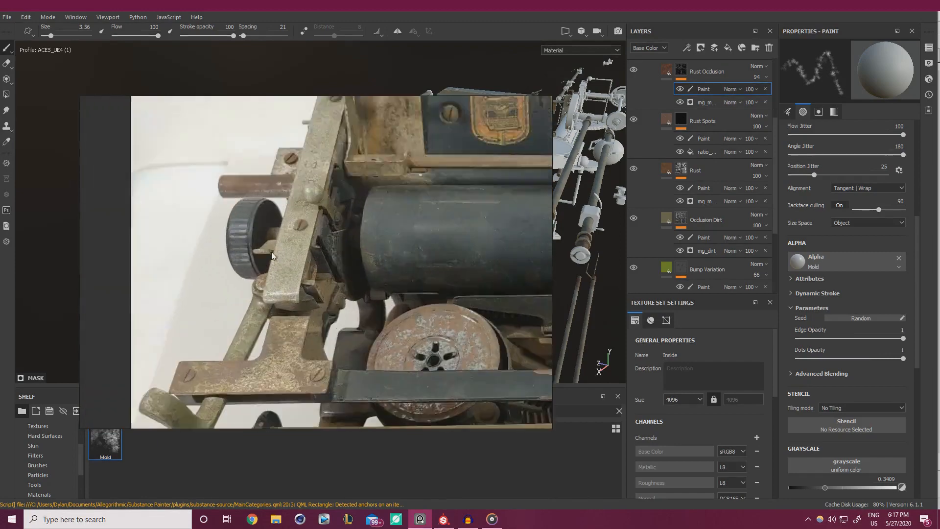
pyautogui.scroll(-6, 268, 249)
pyautogui.scroll(-4, 270, 257)
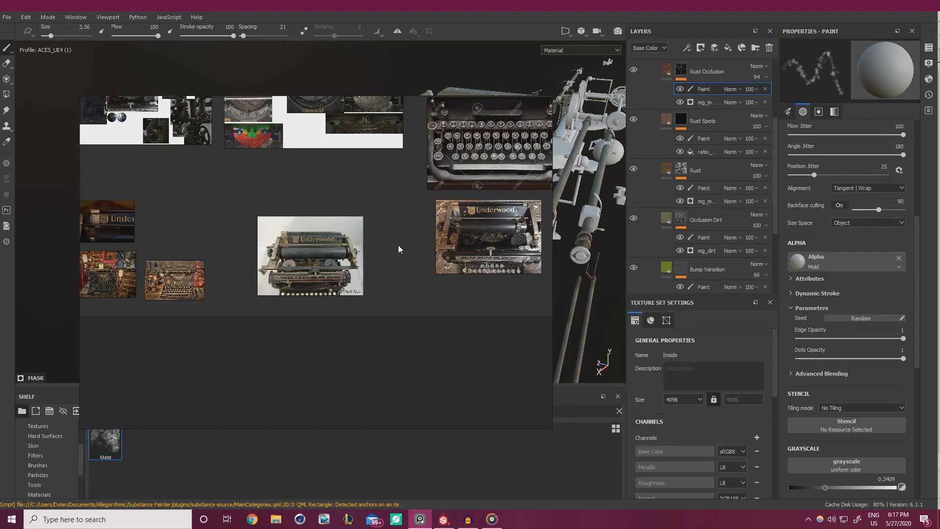
# Examine the platen knob and side lever in the reference photo with the orange teapot, then return to the painting project.
pyautogui.scroll(4, 211, 286)
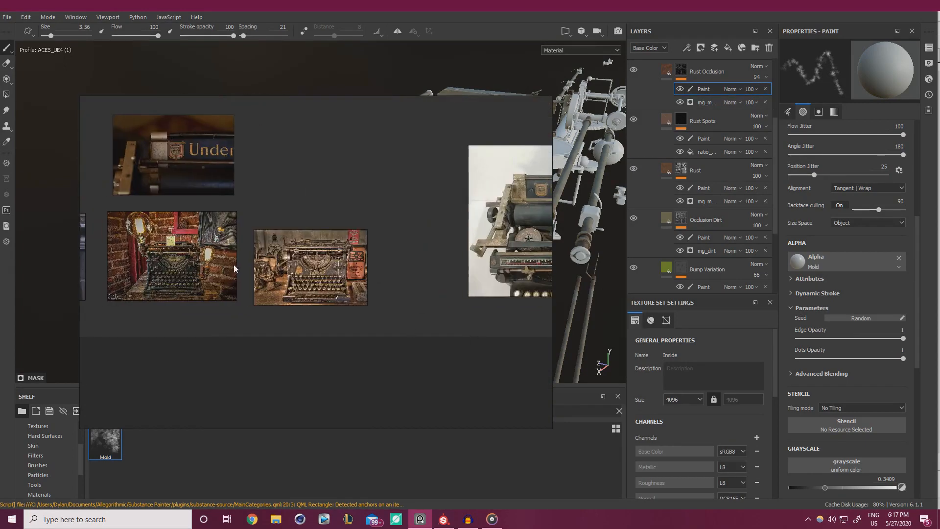
pyautogui.moveTo(150, 264); pyautogui.dragTo(224, 262, button='middle')
pyautogui.moveTo(113, 195); pyautogui.dragTo(439, 301, button='middle')
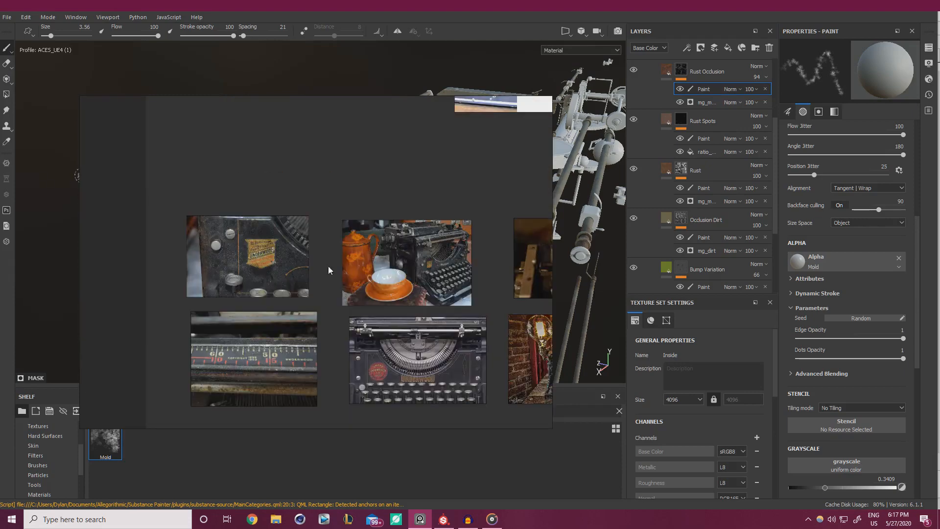
pyautogui.scroll(1, 407, 245)
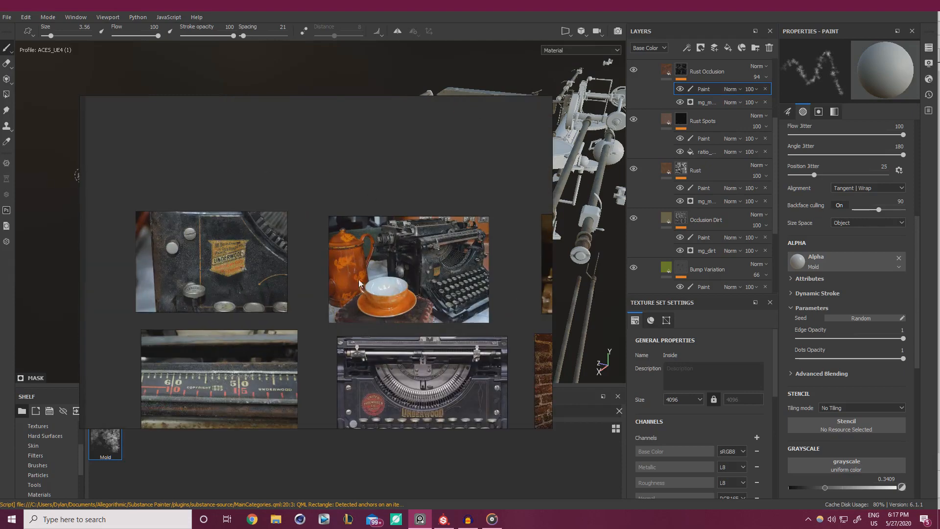
pyautogui.scroll(2, 359, 279)
pyautogui.scroll(5, 371, 268)
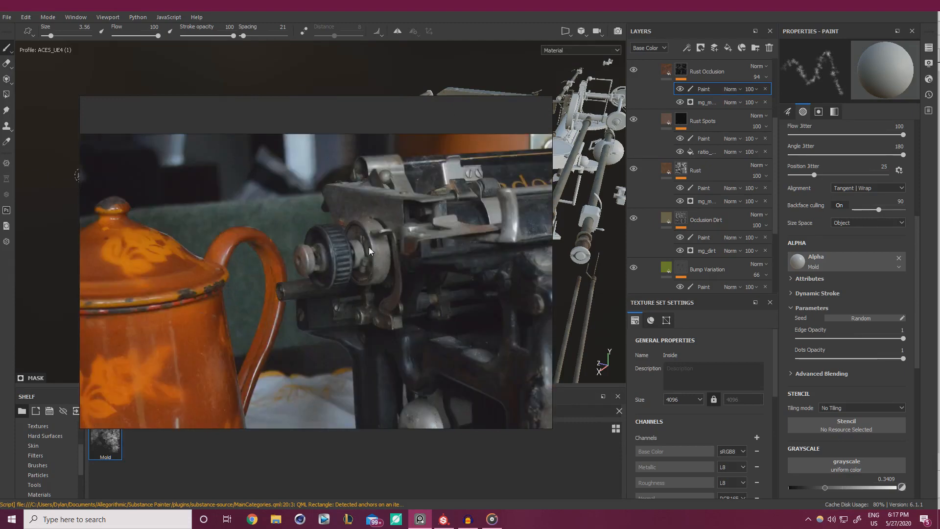
pyautogui.moveTo(453, 265); pyautogui.dragTo(0, 296, button='right')
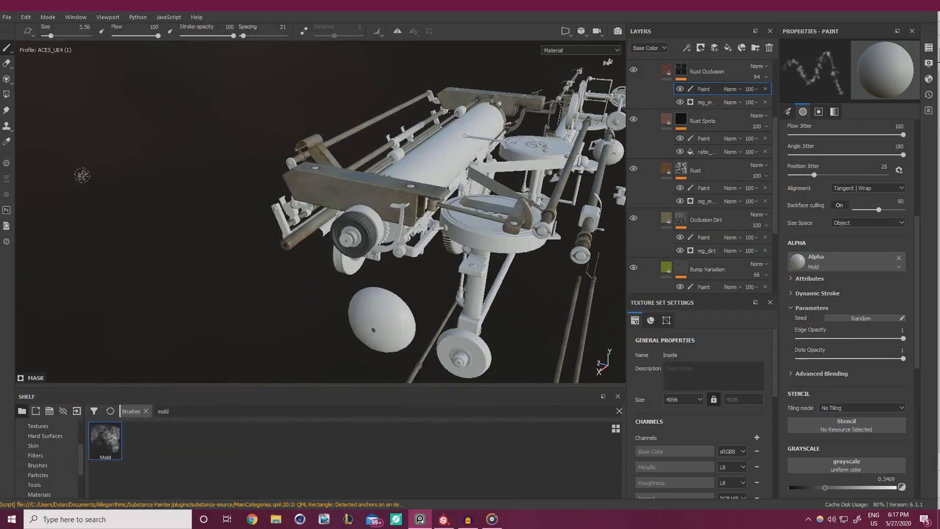
# Fill the wide ring behind the ribbed platen knob in the Metal Aged mask, using Polygon Fill in UV chunk mode with value 1.
pyautogui.scroll(3, 736, 121)
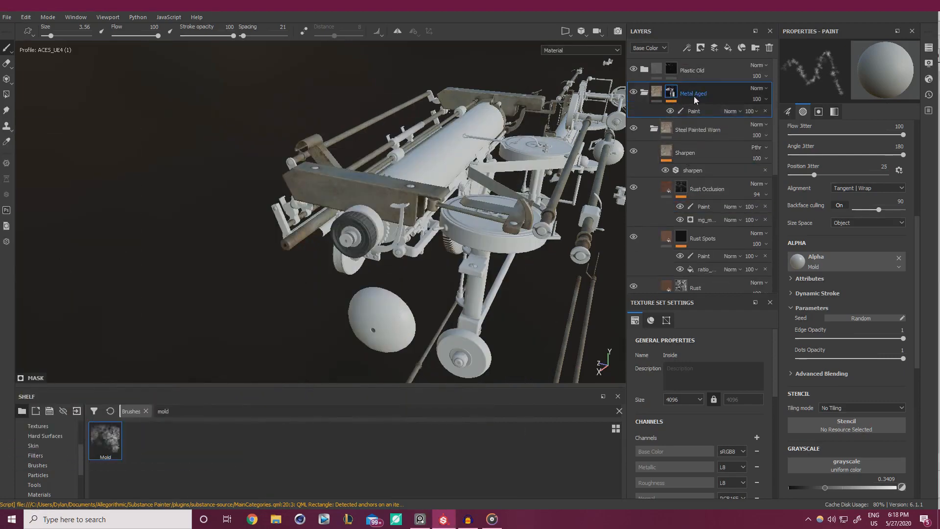
pyautogui.click(7, 95)
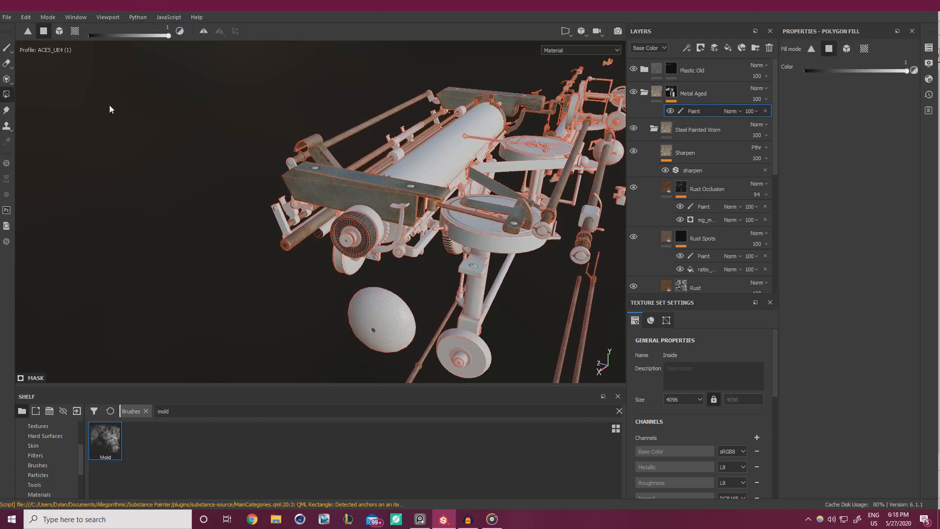
pyautogui.click(863, 49)
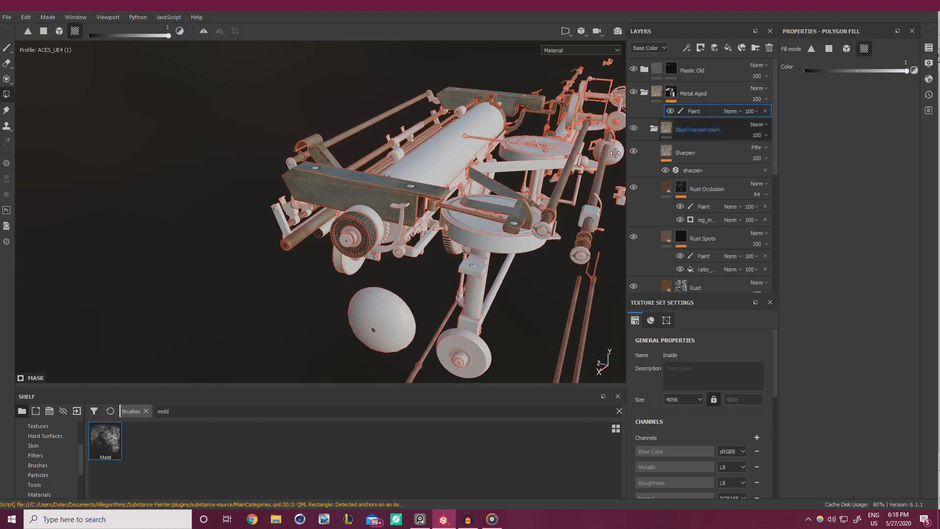
pyautogui.keyDown('alt'); pyautogui.moveTo(314, 215); pyautogui.dragTo(243, 227); pyautogui.keyUp('alt')
pyautogui.keyDown('alt'); pyautogui.moveTo(243, 227); pyautogui.dragTo(563, 303, button='right'); pyautogui.keyUp('alt')
pyautogui.keyDown('alt'); pyautogui.moveTo(343, 257); pyautogui.dragTo(465, 288, button='right'); pyautogui.keyUp('alt')
pyautogui.keyDown('alt'); pyautogui.moveTo(402, 235); pyautogui.dragTo(374, 211); pyautogui.keyUp('alt')
pyautogui.keyDown('alt'); pyautogui.moveTo(344, 216); pyautogui.dragTo(366, 222, button='right'); pyautogui.keyUp('alt')
pyautogui.click(366, 222)
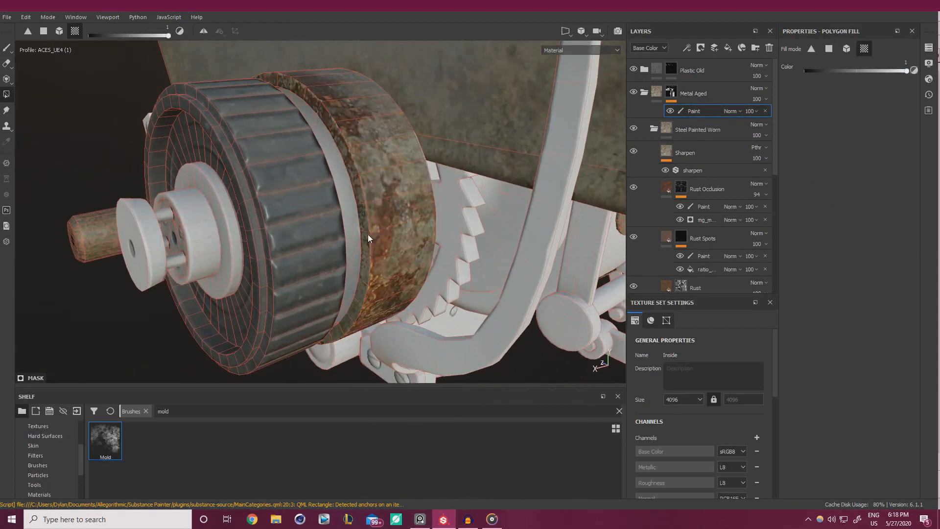
# Fill the curved lever and its T-shaped end, including their side faces, in the Metal Aged mask.
pyautogui.keyDown('alt'); pyautogui.moveTo(373, 289); pyautogui.dragTo(493, 200); pyautogui.keyUp('alt')
pyautogui.keyDown('alt'); pyautogui.moveTo(437, 192); pyautogui.dragTo(622, 274); pyautogui.keyUp('alt')
pyautogui.keyDown('alt'); pyautogui.moveTo(441, 206); pyautogui.dragTo(386, 166, button='right'); pyautogui.keyUp('alt')
pyautogui.keyDown('alt'); pyautogui.moveTo(386, 166); pyautogui.dragTo(528, 212); pyautogui.keyUp('alt')
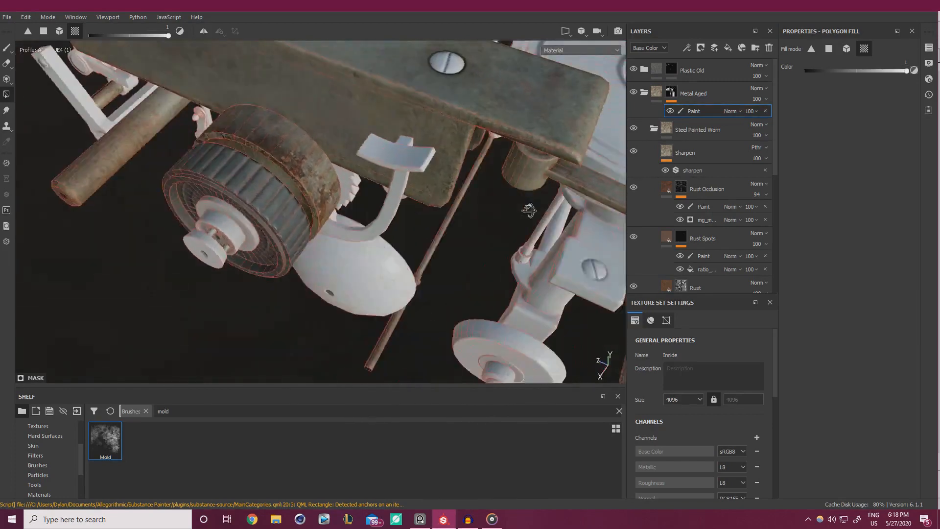
pyautogui.keyDown('alt'); pyautogui.moveTo(529, 212); pyautogui.dragTo(490, 214, button='right'); pyautogui.keyUp('alt')
pyautogui.click(452, 185)
pyautogui.keyDown('alt'); pyautogui.moveTo(451, 185); pyautogui.dragTo(452, 176); pyautogui.keyUp('alt')
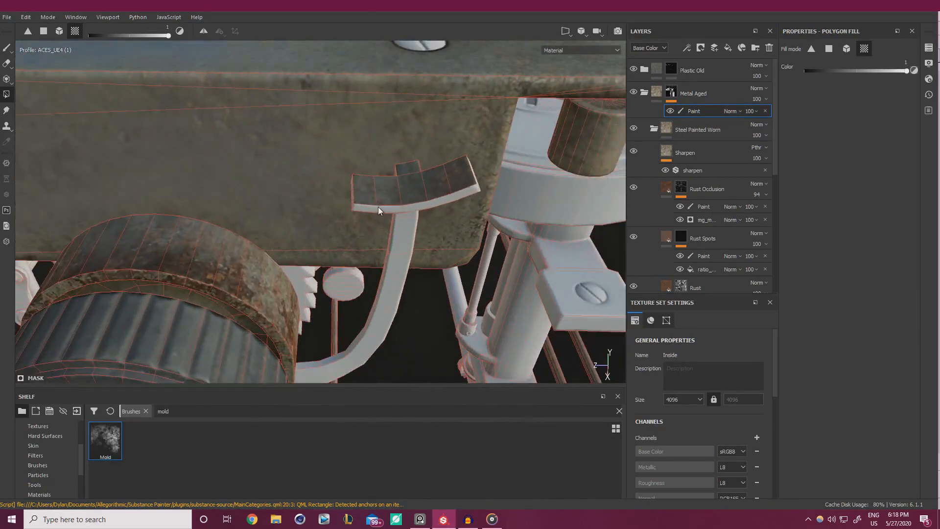
pyautogui.click(378, 206)
pyautogui.keyDown('alt'); pyautogui.moveTo(378, 206); pyautogui.dragTo(387, 202); pyautogui.keyUp('alt')
pyautogui.keyDown('alt'); pyautogui.moveTo(388, 202); pyautogui.dragTo(401, 188, button='right'); pyautogui.keyUp('alt')
pyautogui.keyDown('alt'); pyautogui.moveTo(400, 188); pyautogui.dragTo(371, 184); pyautogui.keyUp('alt')
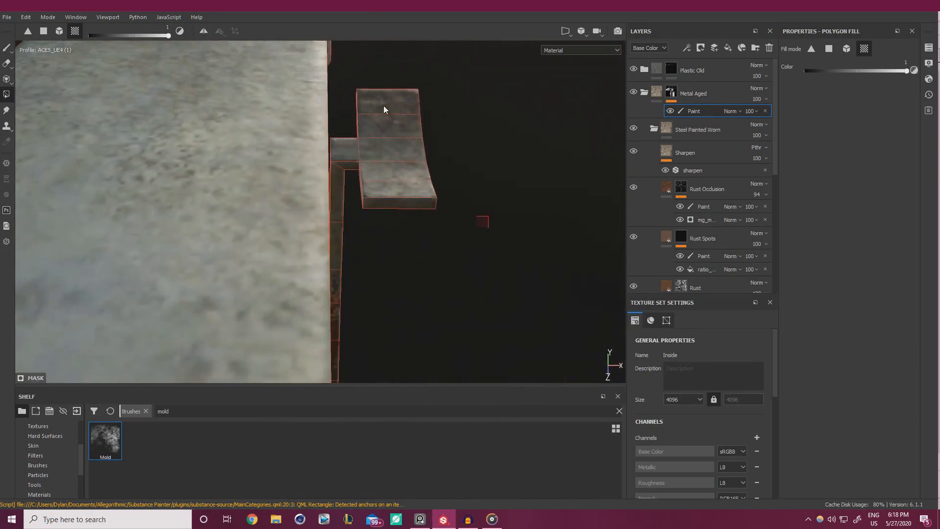
pyautogui.moveTo(479, 224); pyautogui.dragTo(354, 100)
# Fill the cylindrical pivot below the toothed wheel, its attached bracket and its short upright arm in the Metal Aged mask.
pyautogui.keyDown('alt'); pyautogui.moveTo(430, 156); pyautogui.dragTo(272, 202); pyautogui.keyUp('alt')
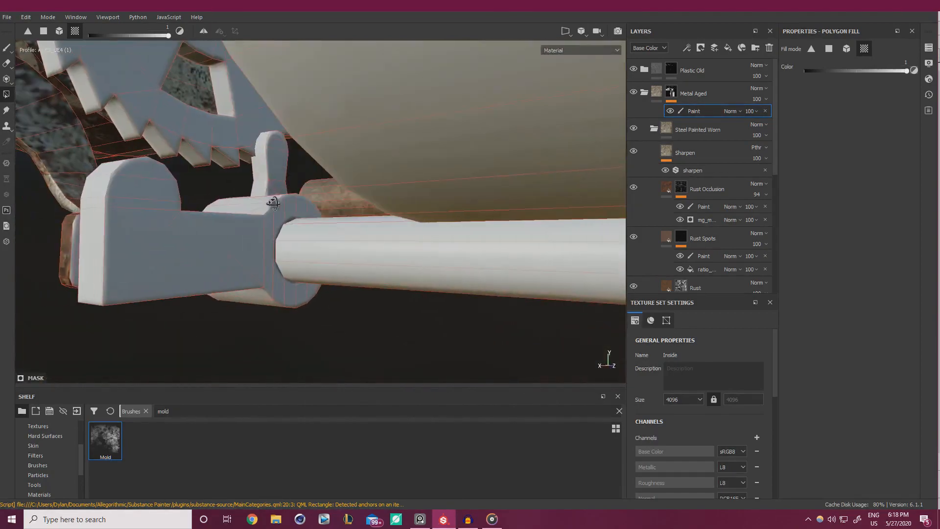
pyautogui.keyDown('alt'); pyautogui.moveTo(57, 264); pyautogui.dragTo(257, 220); pyautogui.keyUp('alt')
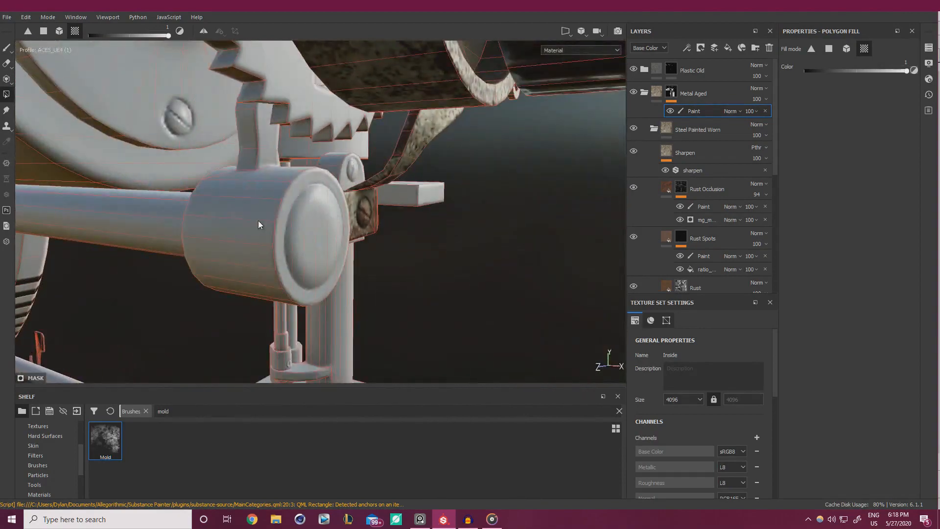
pyautogui.keyDown('alt'); pyautogui.moveTo(255, 141); pyautogui.dragTo(336, 217); pyautogui.keyUp('alt')
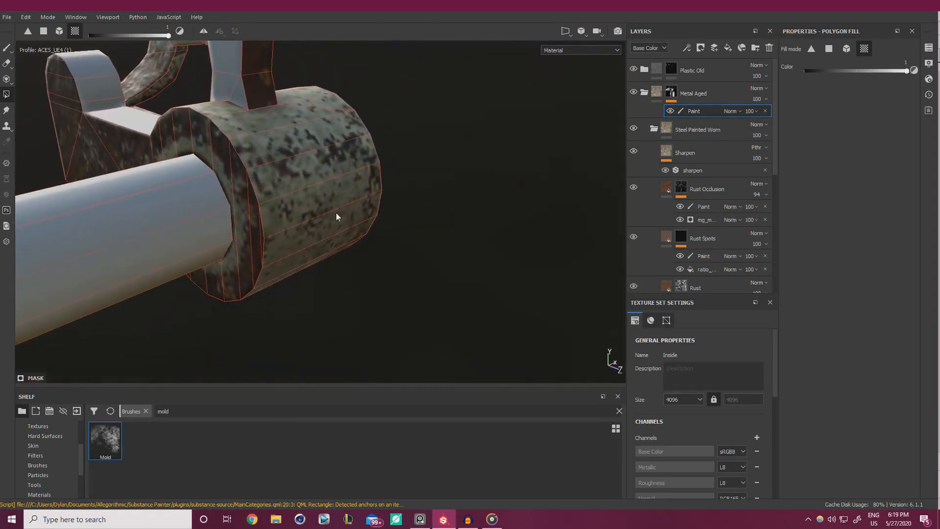
pyautogui.keyDown('alt'); pyautogui.moveTo(112, 114); pyautogui.dragTo(447, 157); pyautogui.keyUp('alt')
pyautogui.keyDown('shift'); pyautogui.moveTo(313, 179); pyautogui.dragTo(528, 162, button='right'); pyautogui.keyUp('shift')
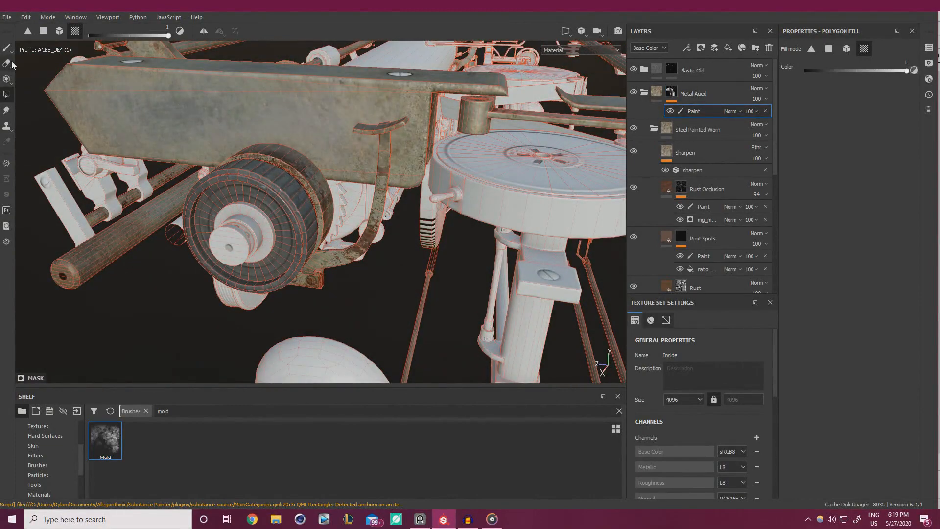
# Switch to the Paint tool for the Metal Aged mask and give the brush the Shape alpha with hardness 1.
pyautogui.keyDown('alt'); pyautogui.moveTo(372, 294); pyautogui.dragTo(373, 257); pyautogui.keyUp('alt')
pyautogui.scroll(1, 371, 280)
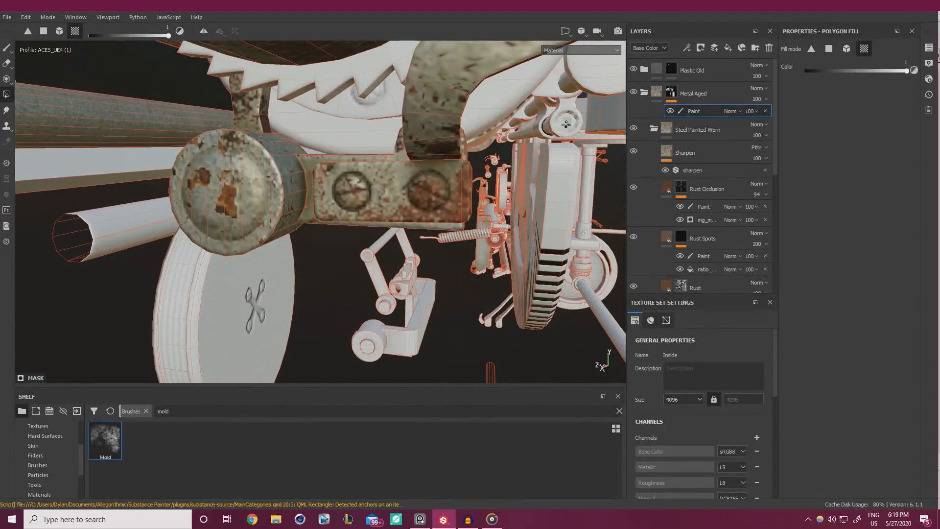
pyautogui.click(7, 48)
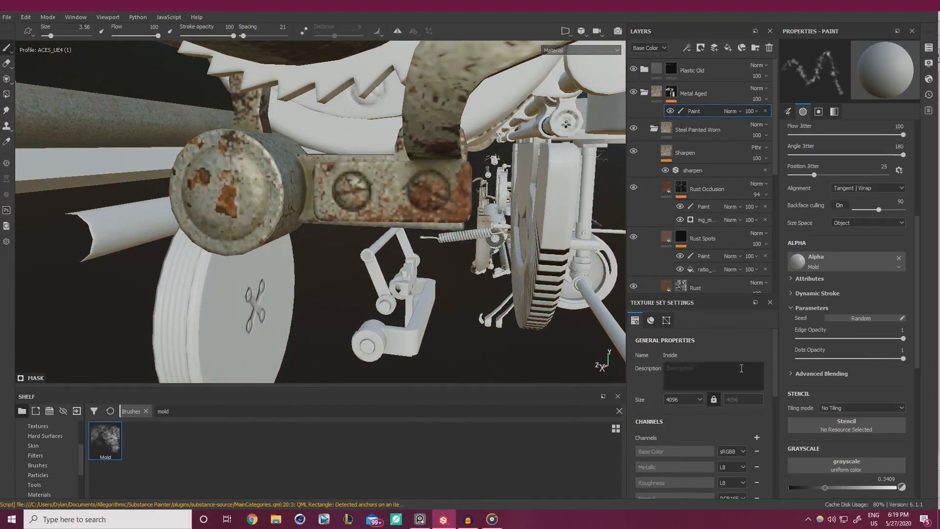
pyautogui.click(829, 267)
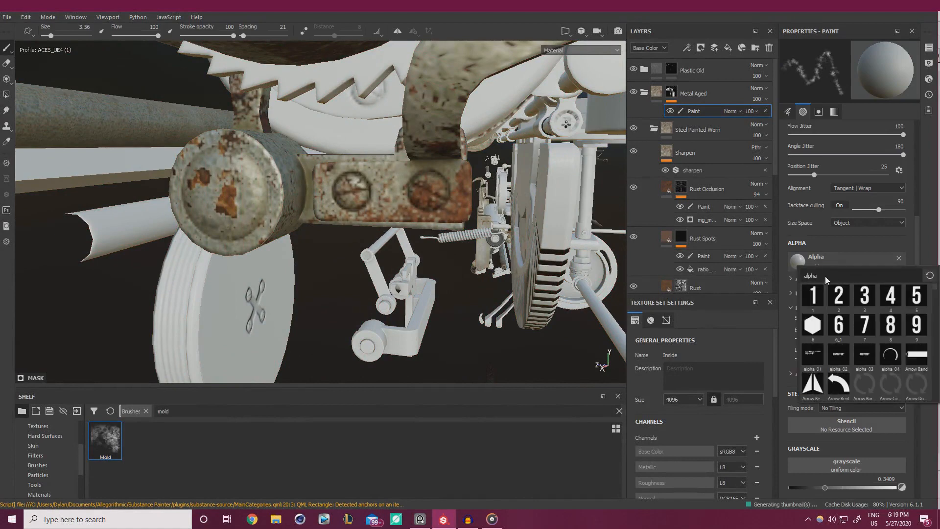
pyautogui.write('shape')
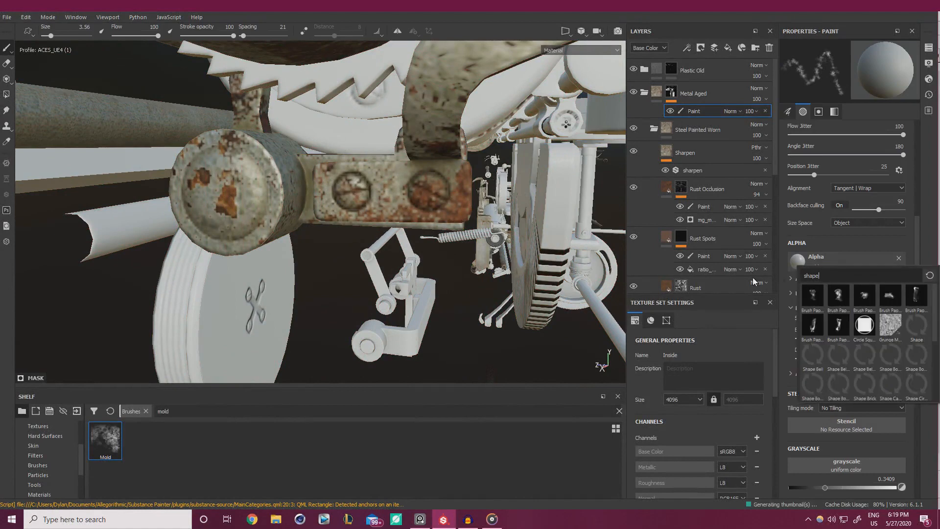
pyautogui.click(916, 325)
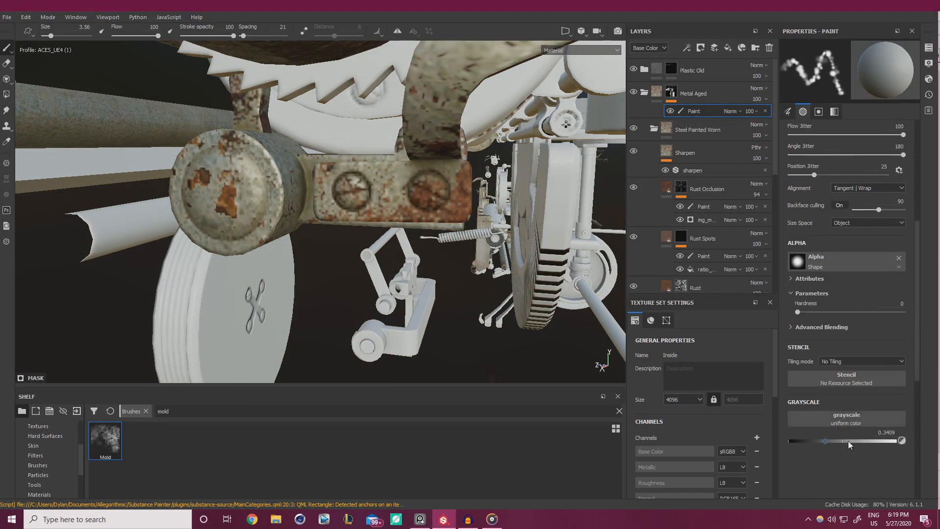
pyautogui.keyDown('ctrl'); pyautogui.moveTo(257, 203); pyautogui.dragTo(247, 133, button='right'); pyautogui.keyUp('ctrl')
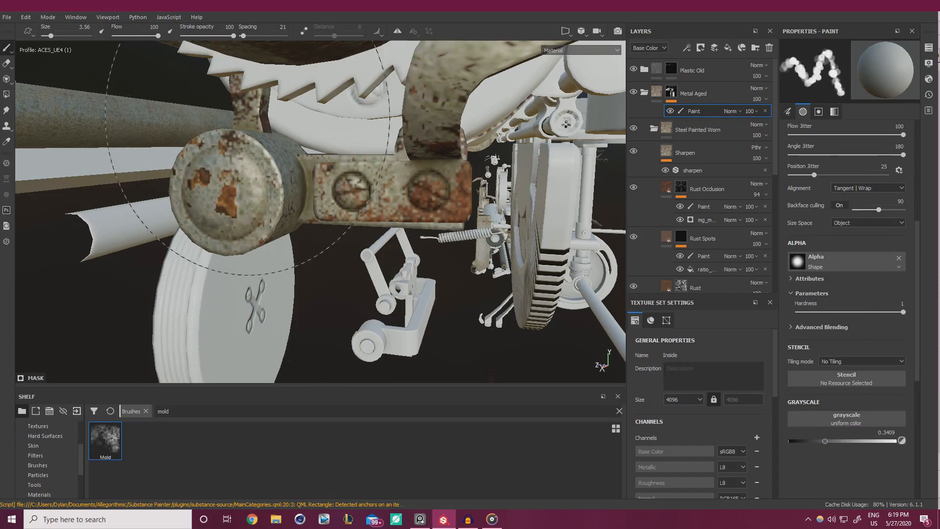
# Set the brush's flow, angle and position jitter to 0 and its grayscale value to 0.
pyautogui.scroll(3, 807, 231)
pyautogui.click(790, 203)
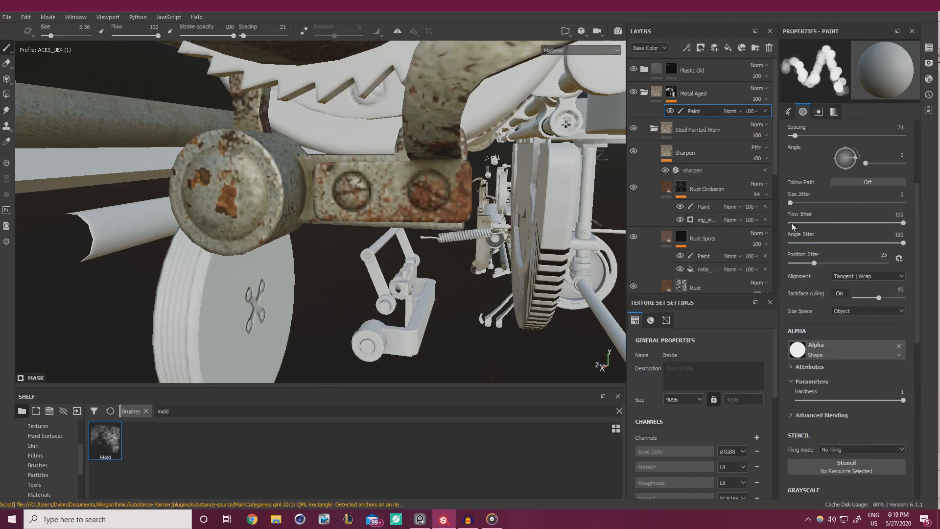
pyautogui.click(791, 222)
pyautogui.click(791, 243)
pyautogui.moveTo(815, 263); pyautogui.dragTo(789, 263)
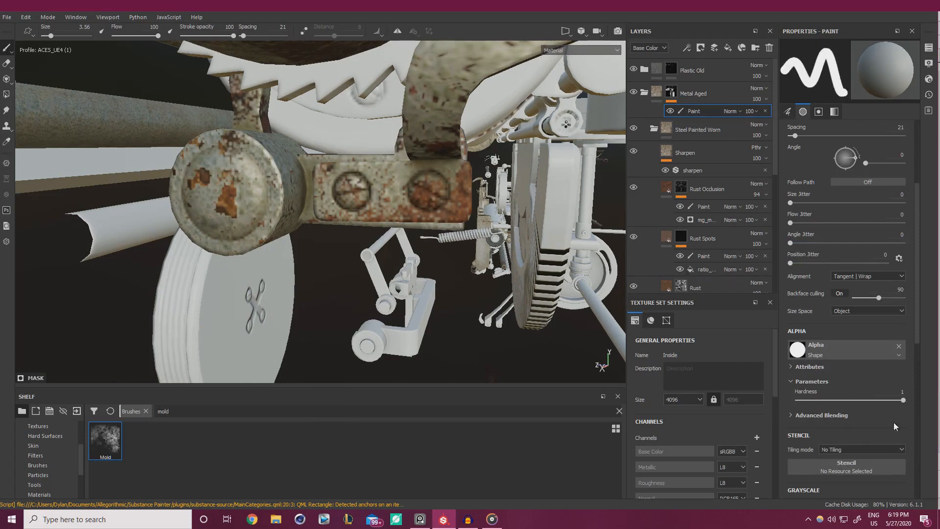
pyautogui.scroll(-4, 881, 428)
pyautogui.moveTo(830, 411); pyautogui.dragTo(788, 411)
# Try painting the bracket's two slotted screw heads out of the Metal Aged mask at brush size 0.38, and undo both strokes.
pyautogui.keyDown('ctrl'); pyautogui.moveTo(368, 178); pyautogui.dragTo(312, 179, button='right'); pyautogui.keyUp('ctrl')
pyautogui.keyDown('alt'); pyautogui.moveTo(363, 186); pyautogui.dragTo(375, 196); pyautogui.keyUp('alt')
pyautogui.keyDown('alt'); pyautogui.moveTo(375, 196); pyautogui.dragTo(361, 181, button='right'); pyautogui.keyUp('alt')
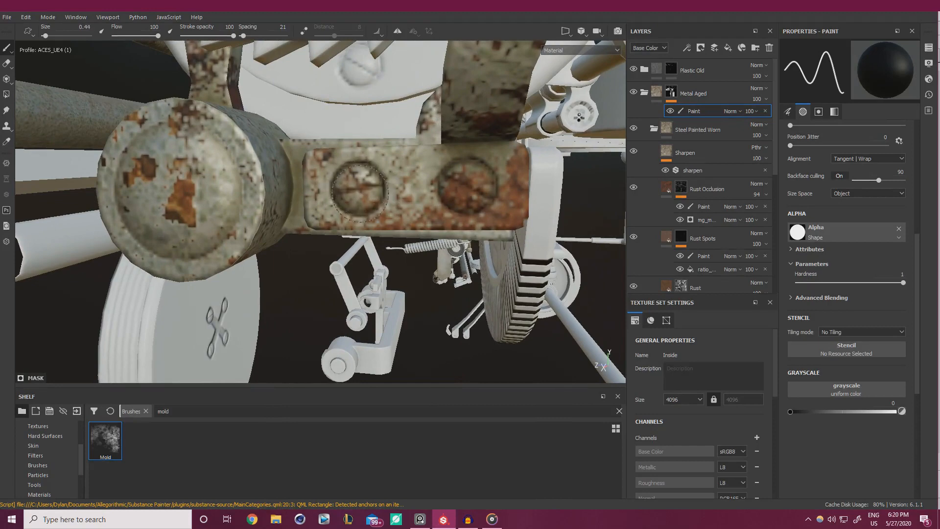
pyautogui.keyDown('alt'); pyautogui.moveTo(359, 189); pyautogui.dragTo(382, 193); pyautogui.keyUp('alt')
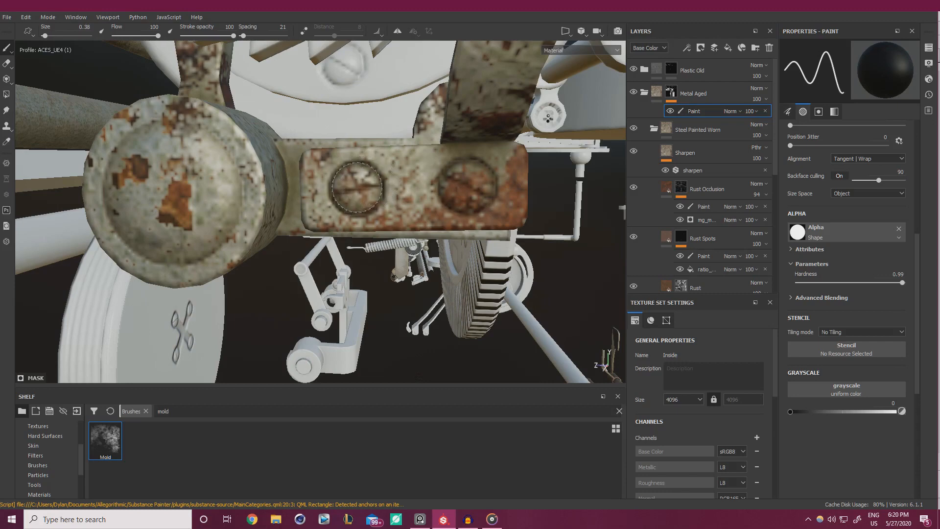
pyautogui.click(358, 187)
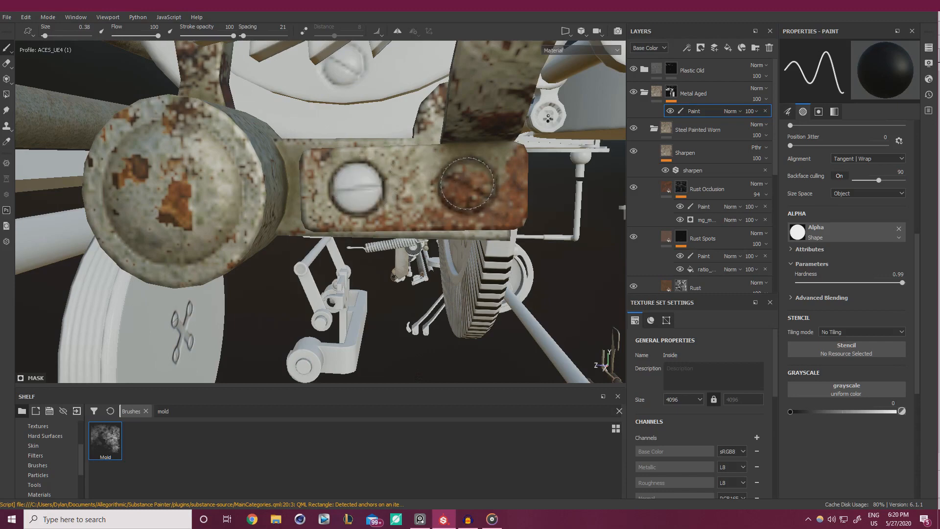
pyautogui.click(468, 185)
pyautogui.hotkey('ctrl', 'z')
pyautogui.hotkey('ctrl', 'z')
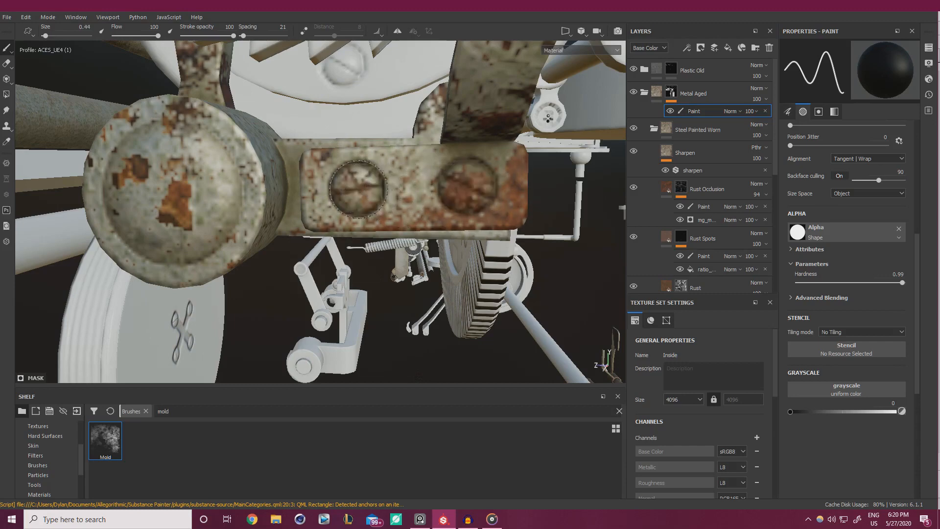
# Paint the bracket's two screw heads out of the Metal Aged mask at size 0.44 and the pivot's domed cap at size 1.
pyautogui.click(357, 188)
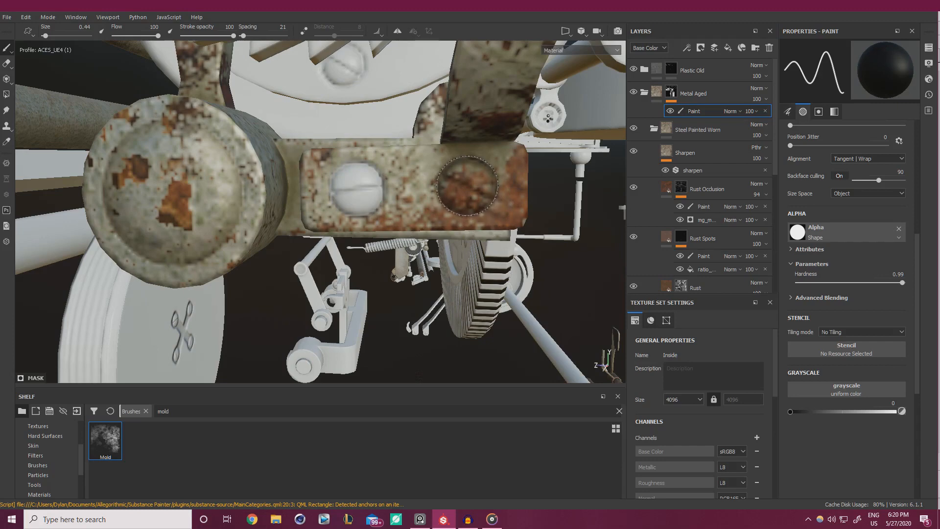
pyautogui.click(467, 186)
pyautogui.keyDown('alt'); pyautogui.moveTo(362, 193); pyautogui.dragTo(413, 196); pyautogui.keyUp('alt')
pyautogui.keyDown('ctrl'); pyautogui.moveTo(267, 185); pyautogui.dragTo(306, 187, button='right'); pyautogui.keyUp('ctrl')
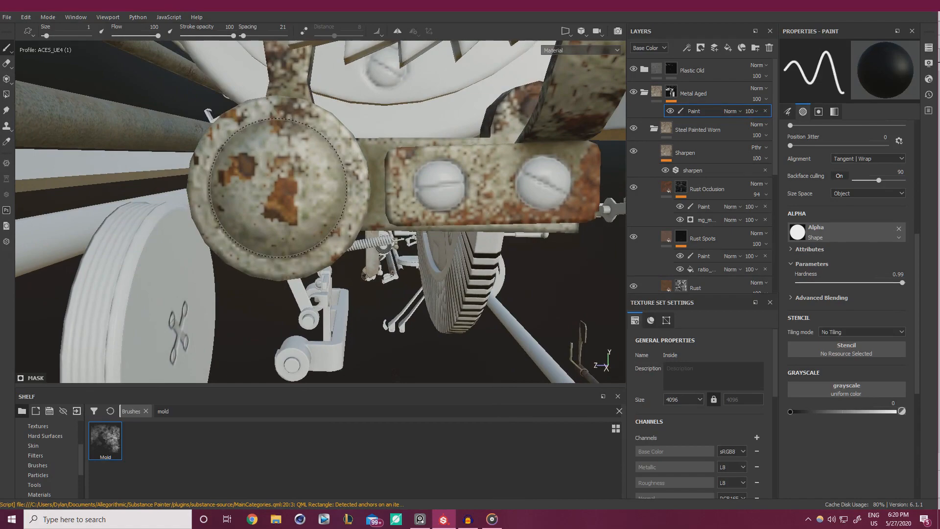
pyautogui.click(279, 188)
# Paint the small round head on the ring behind the ribbed knob out of the Metal Aged mask with brush size 0.34.
pyautogui.keyDown('alt'); pyautogui.moveTo(374, 189); pyautogui.dragTo(313, 191, button='right'); pyautogui.keyUp('alt')
pyautogui.keyDown('alt'); pyautogui.moveTo(313, 191); pyautogui.dragTo(342, 190); pyautogui.keyUp('alt')
pyautogui.keyDown('alt'); pyautogui.moveTo(342, 190); pyautogui.dragTo(297, 201, button='right'); pyautogui.keyUp('alt')
pyautogui.keyDown('alt'); pyautogui.moveTo(296, 201); pyautogui.dragTo(289, 156); pyautogui.keyUp('alt')
pyautogui.keyDown('alt'); pyautogui.moveTo(289, 157); pyautogui.dragTo(583, 274, button='right'); pyautogui.keyUp('alt')
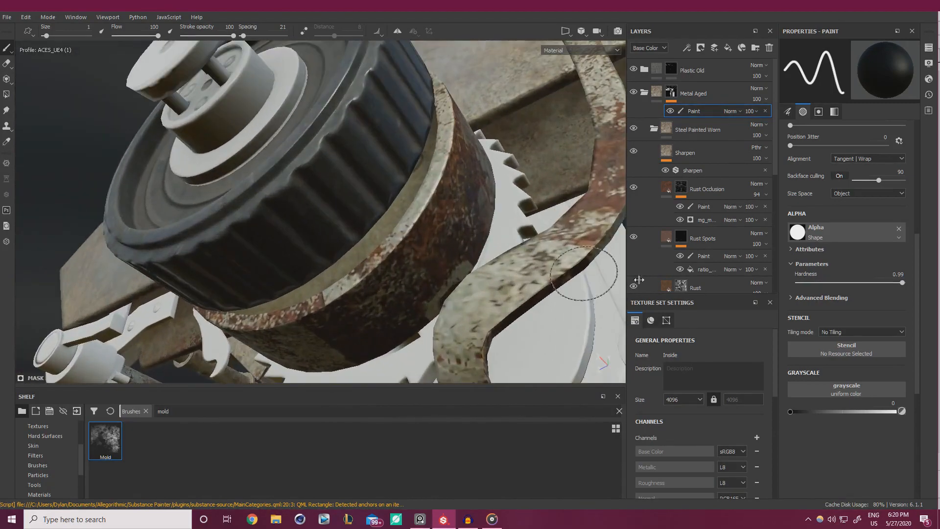
pyautogui.click(666, 286)
pyautogui.keyDown('alt'); pyautogui.moveTo(417, 215); pyautogui.dragTo(328, 212, button='middle'); pyautogui.keyUp('alt')
pyautogui.keyDown('alt'); pyautogui.moveTo(328, 212); pyautogui.dragTo(362, 199); pyautogui.keyUp('alt')
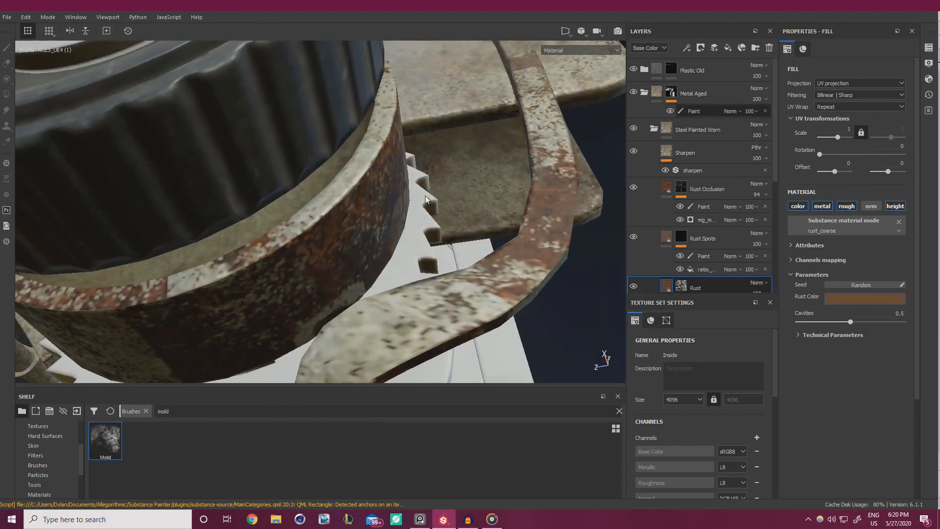
pyautogui.moveTo(331, 172)
pyautogui.keyDown('alt'); pyautogui.mouseDown()
pyautogui.moveTo(411, 206)
pyautogui.moveTo(445, 177)
pyautogui.moveTo(362, 152)
pyautogui.mouseUp(); pyautogui.keyUp('alt')
pyautogui.keyDown('ctrl'); pyautogui.moveTo(305, 130); pyautogui.dragTo(275, 130, button='right'); pyautogui.keyUp('ctrl')
pyautogui.moveTo(305, 130)
pyautogui.keyDown('alt'); pyautogui.mouseDown()
pyautogui.moveTo(318, 147)
pyautogui.moveTo(322, 133)
pyautogui.moveTo(207, 125)
pyautogui.moveTo(147, 128)
pyautogui.moveTo(83, 158)
pyautogui.moveTo(248, 255)
pyautogui.moveTo(280, 229)
pyautogui.mouseUp(); pyautogui.keyUp('alt')
pyautogui.keyDown('alt'); pyautogui.moveTo(280, 229); pyautogui.dragTo(458, 211, button='right'); pyautogui.keyUp('alt')
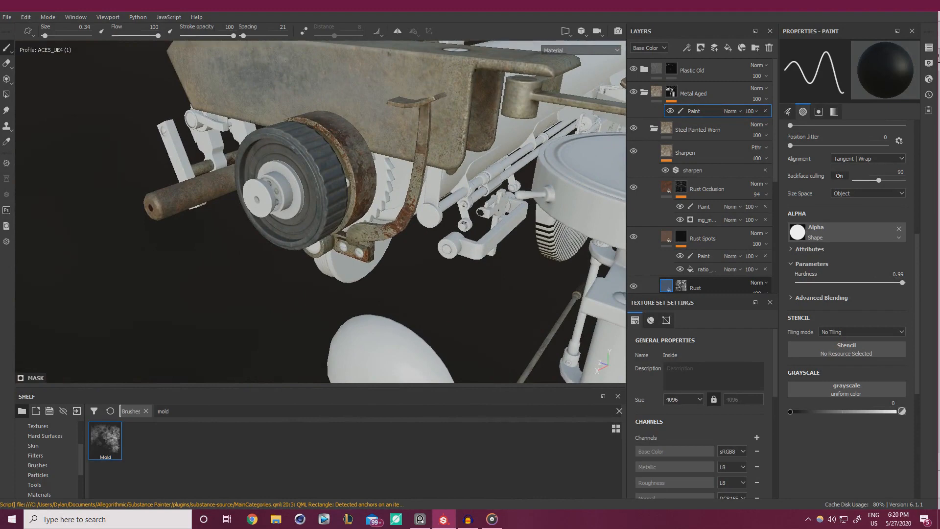
# Hide the Occlusion Dirt, Rust, Rust Spots and Rust Occlusion layers.
pyautogui.keyDown('alt'); pyautogui.moveTo(421, 181); pyautogui.dragTo(661, 192, button='right'); pyautogui.keyUp('alt')
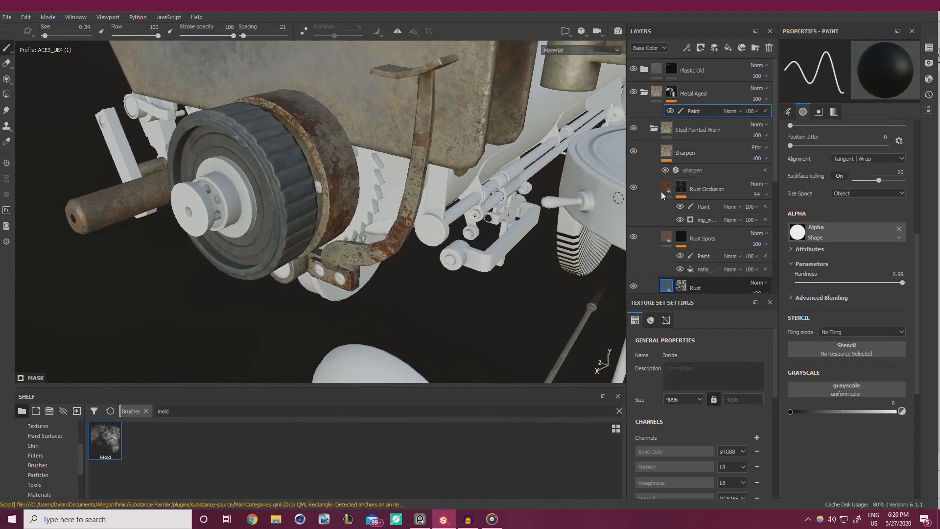
pyautogui.scroll(-5, 702, 191)
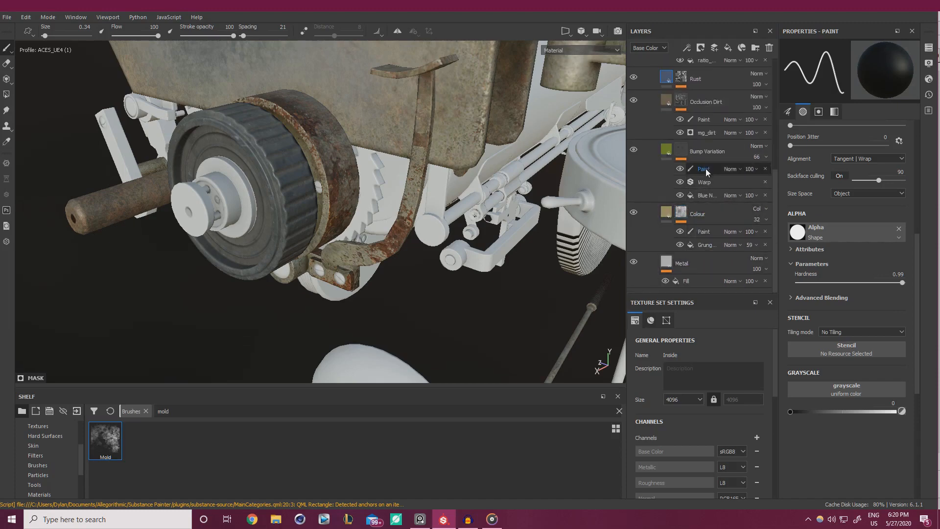
pyautogui.scroll(1, 674, 139)
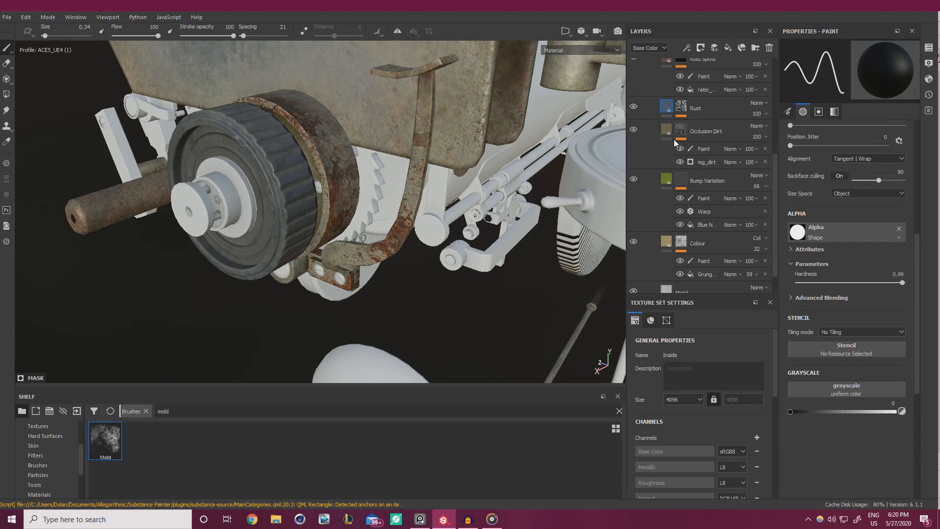
pyautogui.click(633, 130)
pyautogui.click(633, 107)
pyautogui.scroll(2, 641, 120)
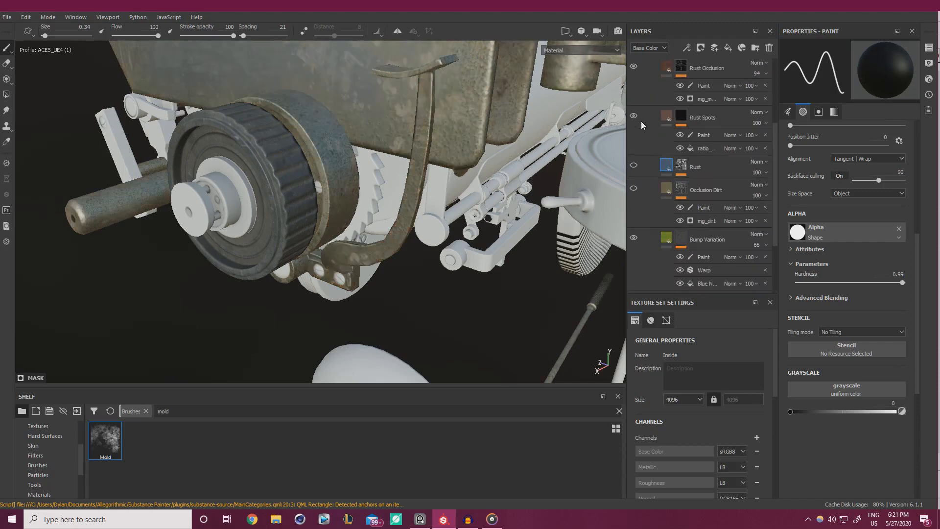
pyautogui.click(638, 116)
pyautogui.scroll(1, 638, 116)
pyautogui.click(636, 103)
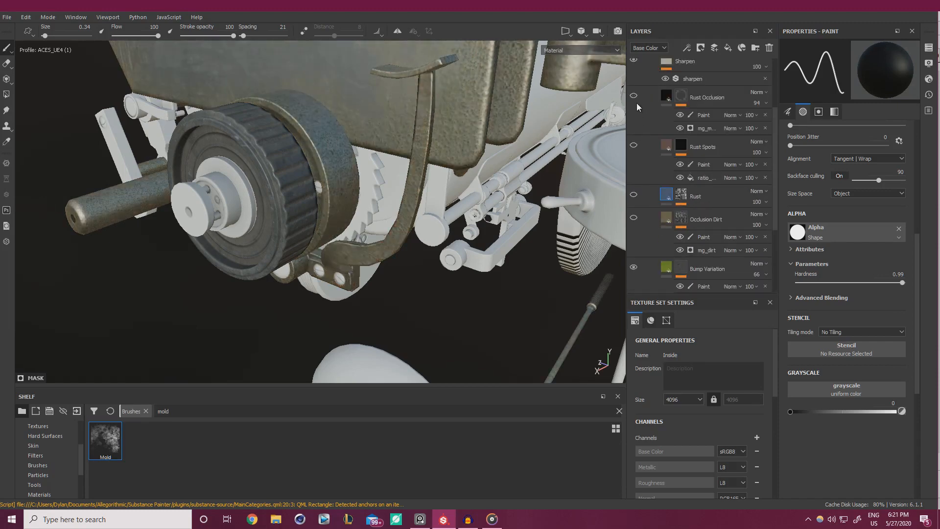
# Paint the bump out of the Bump Variation mask on the curved arm's lower bend with the Mold brush at size 0.8.
pyautogui.scroll(-3, 636, 105)
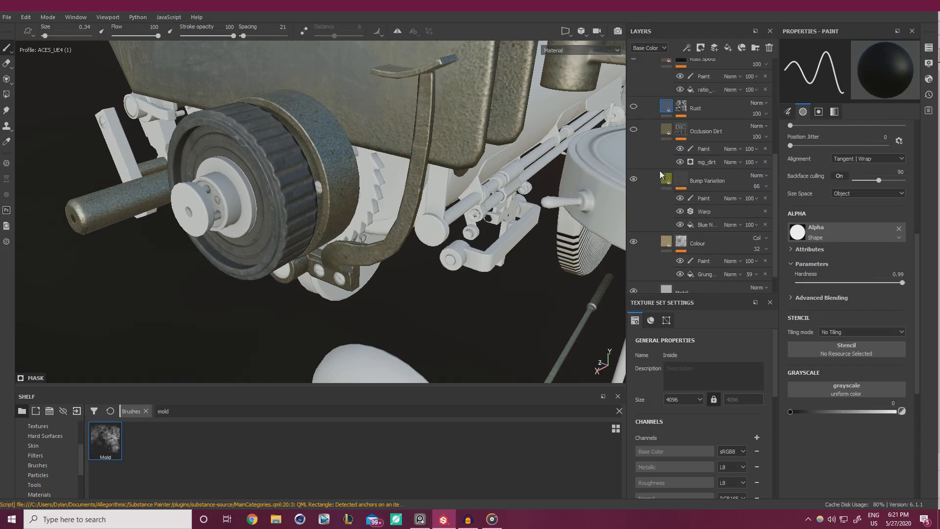
pyautogui.click(695, 198)
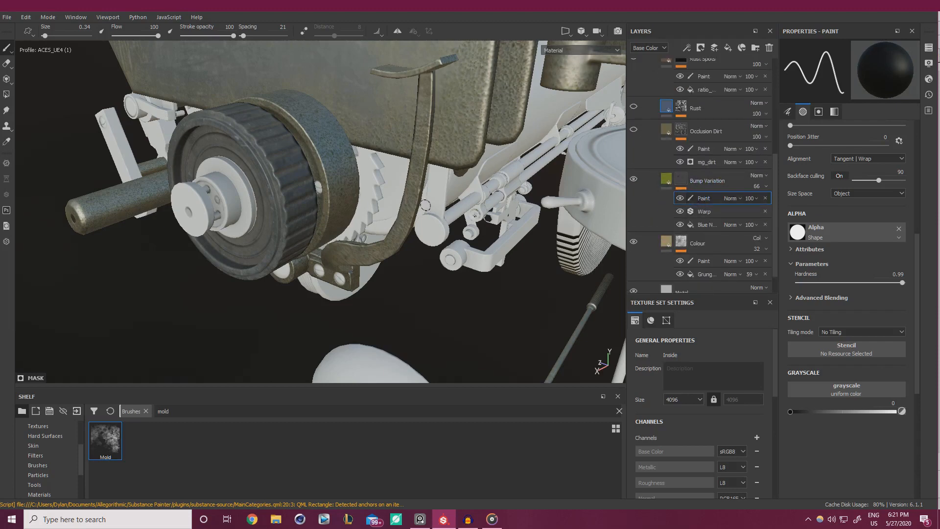
pyautogui.click(118, 448)
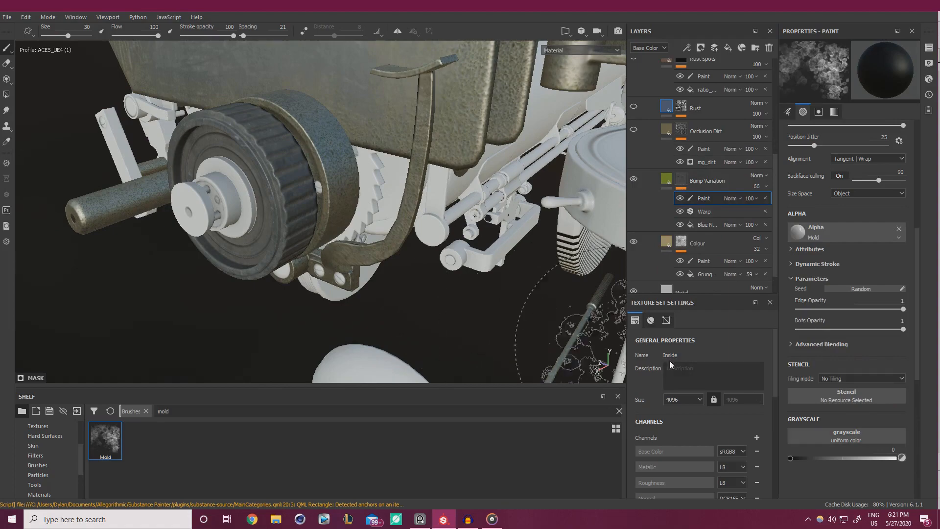
pyautogui.scroll(2, 451, 247)
pyautogui.keyDown('shift'); pyautogui.moveTo(451, 247); pyautogui.dragTo(421, 230, button='right'); pyautogui.keyUp('shift')
pyautogui.keyDown('ctrl'); pyautogui.moveTo(421, 230); pyautogui.dragTo(353, 215, button='right'); pyautogui.keyUp('ctrl')
pyautogui.moveTo(314, 328)
pyautogui.keyDown('alt'); pyautogui.mouseDown()
pyautogui.moveTo(360, 289)
pyautogui.moveTo(386, 218)
pyautogui.mouseUp(); pyautogui.keyUp('alt')
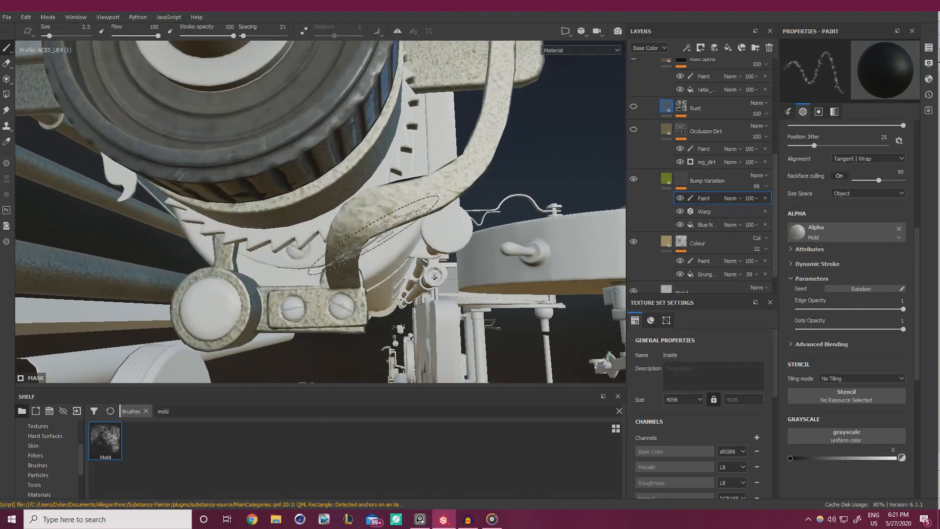
pyautogui.keyDown('ctrl'); pyautogui.moveTo(389, 213); pyautogui.dragTo(370, 216, button='right'); pyautogui.keyUp('ctrl')
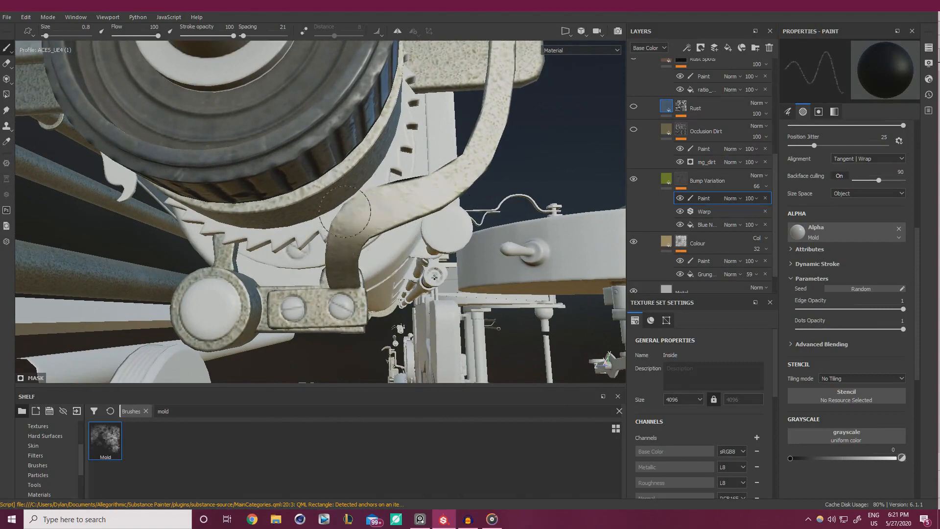
pyautogui.keyDown('alt'); pyautogui.moveTo(379, 250); pyautogui.dragTo(379, 234); pyautogui.keyUp('alt')
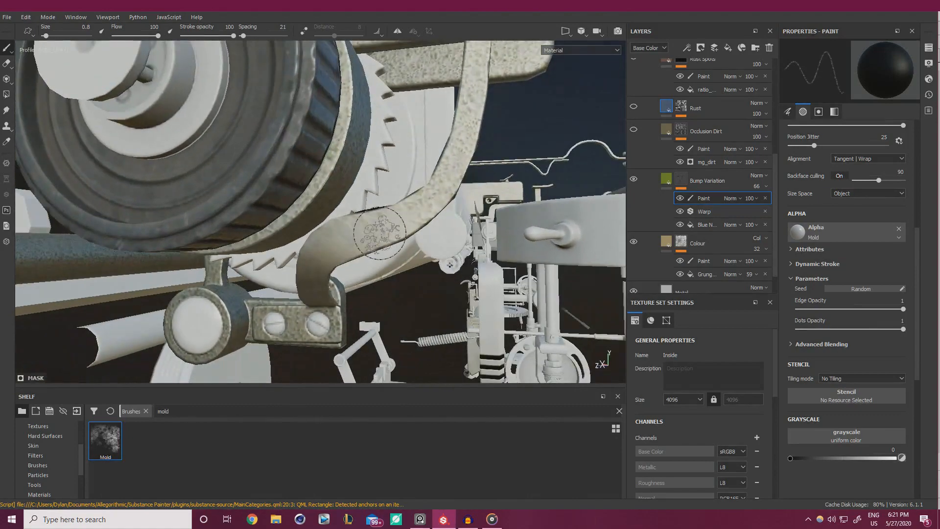
pyautogui.keyDown('alt'); pyautogui.moveTo(443, 188); pyautogui.dragTo(391, 233); pyautogui.keyUp('alt')
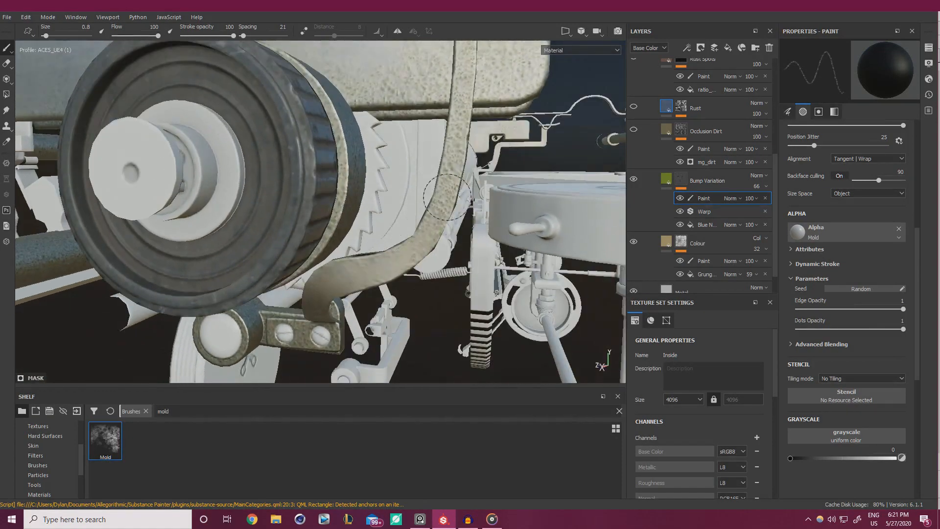
# Paint the bump out of the Bump Variation mask along the curved arm's upright length with brush size 1.19.
pyautogui.keyDown('alt'); pyautogui.moveTo(446, 197); pyautogui.dragTo(419, 274); pyautogui.keyUp('alt')
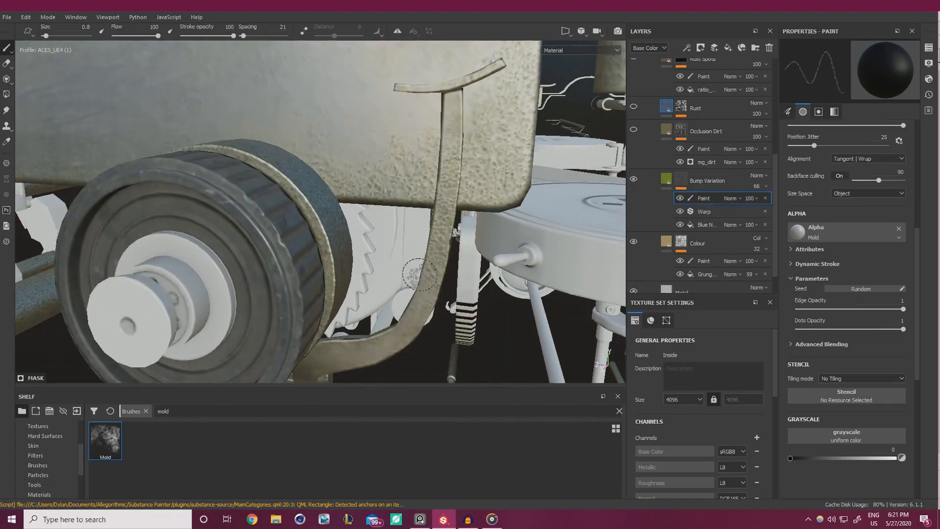
pyautogui.keyDown('ctrl'); pyautogui.moveTo(419, 275); pyautogui.dragTo(440, 277, button='right'); pyautogui.keyUp('ctrl')
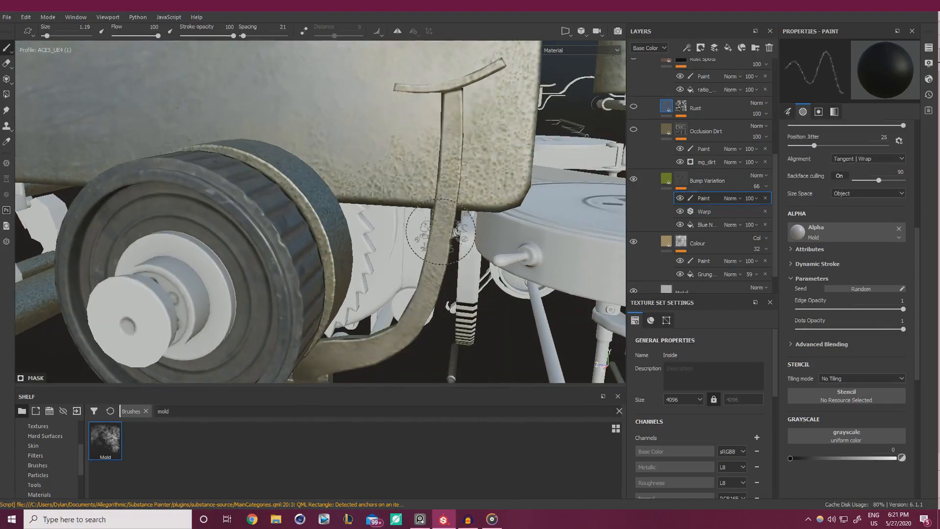
pyautogui.moveTo(437, 247)
pyautogui.keyDown('alt'); pyautogui.mouseDown()
pyautogui.moveTo(435, 223)
pyautogui.moveTo(485, 245)
pyautogui.moveTo(437, 294)
pyautogui.mouseUp(); pyautogui.keyUp('alt')
pyautogui.keyDown('alt'); pyautogui.moveTo(372, 293); pyautogui.dragTo(410, 252, button='middle'); pyautogui.keyUp('alt')
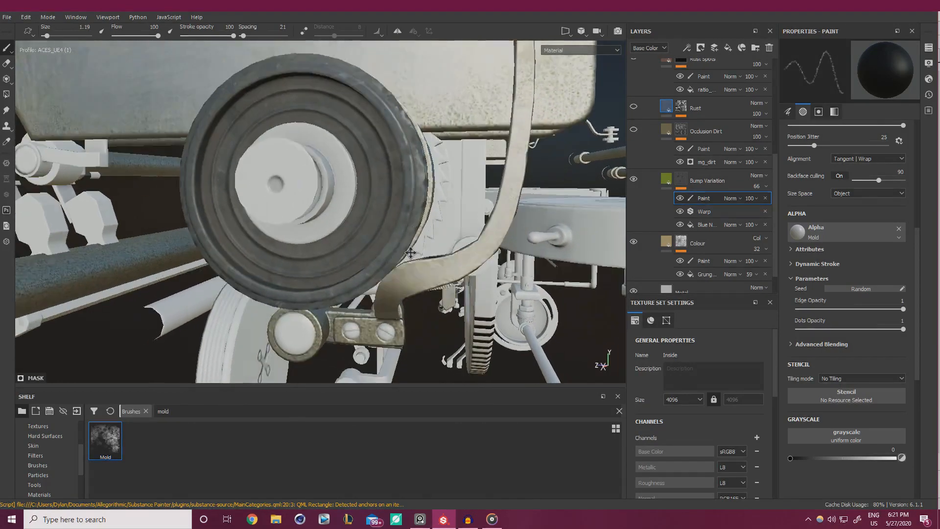
# Soften the bump on the screw bracket and the pivot's front ring and neck, reducing the brush size to 0.67.
pyautogui.moveTo(410, 253)
pyautogui.keyDown('alt'); pyautogui.mouseDown()
pyautogui.moveTo(394, 279)
pyautogui.moveTo(426, 296)
pyautogui.moveTo(427, 286)
pyautogui.moveTo(390, 273)
pyautogui.mouseUp(); pyautogui.keyUp('alt')
pyautogui.keyDown('alt'); pyautogui.moveTo(390, 273); pyautogui.dragTo(439, 232, button='middle'); pyautogui.keyUp('alt')
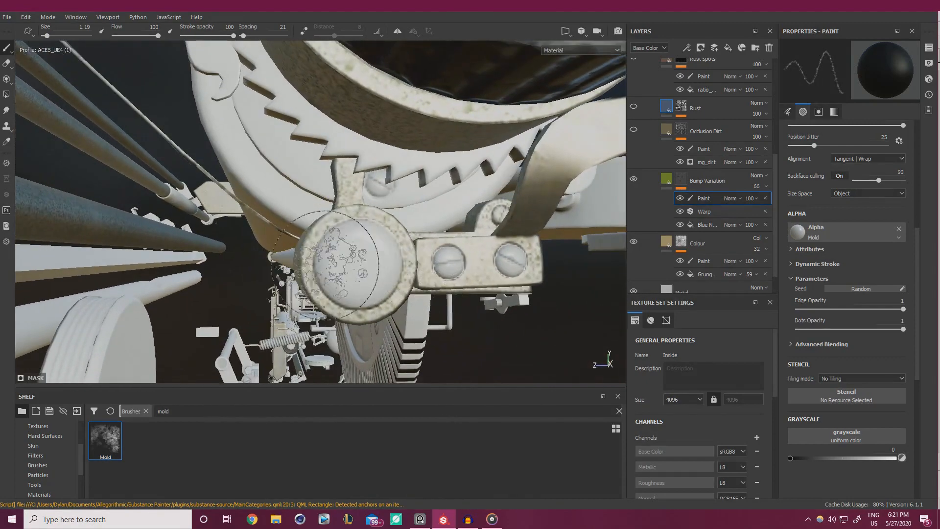
pyautogui.keyDown('alt'); pyautogui.moveTo(372, 245); pyautogui.dragTo(399, 220); pyautogui.keyUp('alt')
pyautogui.keyDown('ctrl'); pyautogui.moveTo(349, 194); pyautogui.dragTo(324, 194, button='right'); pyautogui.keyUp('ctrl')
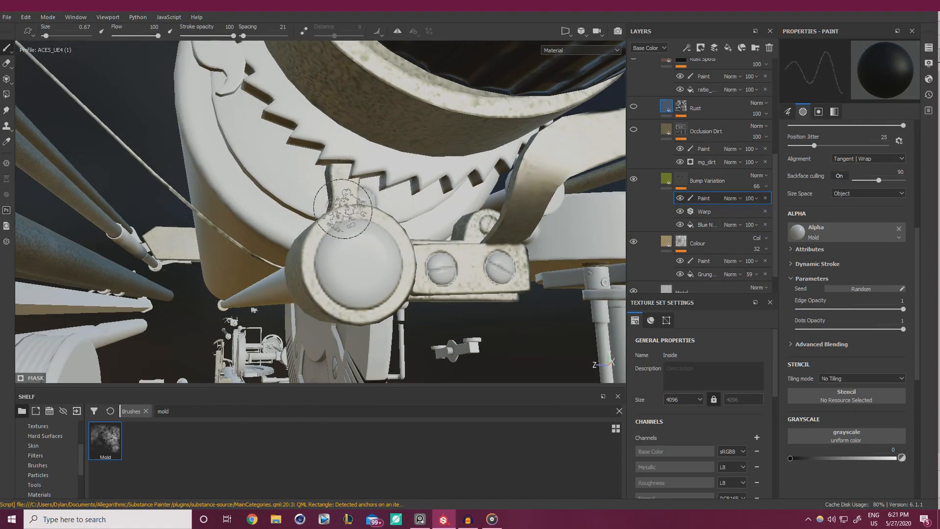
# Paint over the bump on the pivot's cylindrical barrel in the Bump Variation mask with brush size 1.78.
pyautogui.moveTo(335, 266)
pyautogui.keyDown('alt'); pyautogui.mouseDown()
pyautogui.moveTo(475, 279)
pyautogui.moveTo(431, 270)
pyautogui.mouseUp(); pyautogui.keyUp('alt')
pyautogui.keyDown('shift'); pyautogui.moveTo(431, 269); pyautogui.dragTo(343, 257, button='right'); pyautogui.keyUp('shift')
pyautogui.moveTo(298, 249)
pyautogui.keyDown('ctrl'); pyautogui.mouseDown(button='right')
pyautogui.moveTo(372, 250)
pyautogui.moveTo(329, 251)
pyautogui.mouseUp(button='right'); pyautogui.keyUp('ctrl')
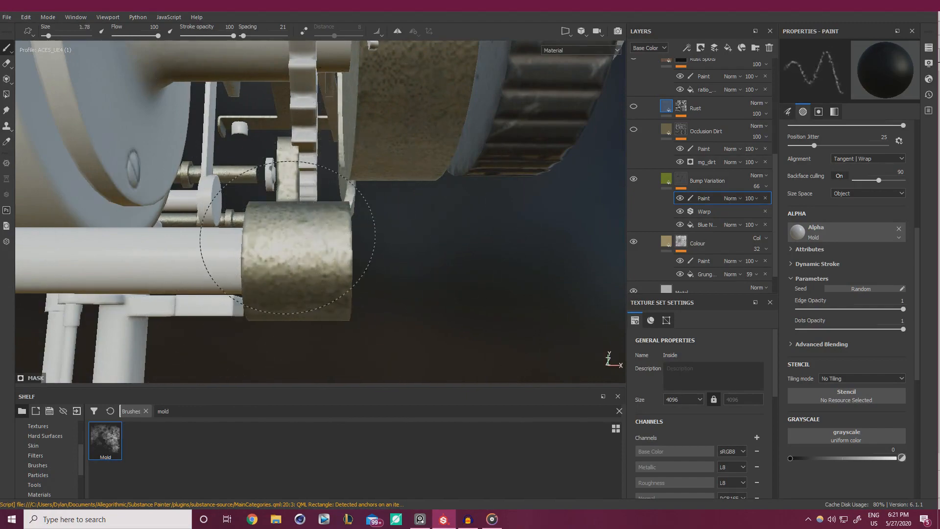
pyautogui.keyDown('alt'); pyautogui.moveTo(319, 245); pyautogui.dragTo(273, 301); pyautogui.keyUp('alt')
pyautogui.moveTo(360, 297)
pyautogui.keyDown('alt'); pyautogui.mouseDown()
pyautogui.moveTo(357, 262)
pyautogui.moveTo(382, 283)
pyautogui.moveTo(313, 293)
pyautogui.moveTo(243, 259)
pyautogui.moveTo(411, 299)
pyautogui.mouseUp(); pyautogui.keyUp('alt')
pyautogui.scroll(-6, 411, 299)
pyautogui.scroll(1, 412, 298)
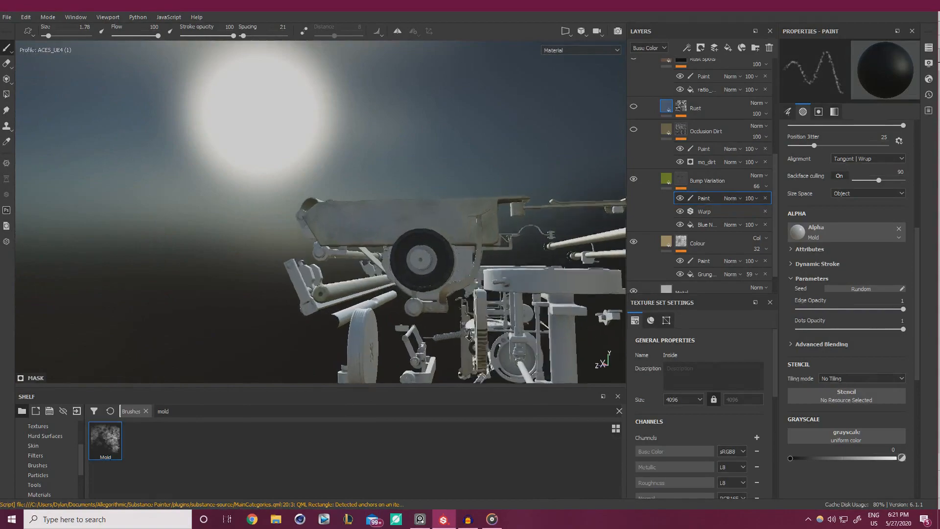
# Soften the bump on the back of the screw bracket and along the curved arm's rear side at brush size 1.78.
pyautogui.scroll(6, 455, 352)
pyautogui.keyDown('shift'); pyautogui.moveTo(343, 250); pyautogui.dragTo(373, 259, button='right'); pyautogui.keyUp('shift')
pyautogui.keyDown('alt'); pyautogui.moveTo(373, 259); pyautogui.dragTo(223, 289); pyautogui.keyUp('alt')
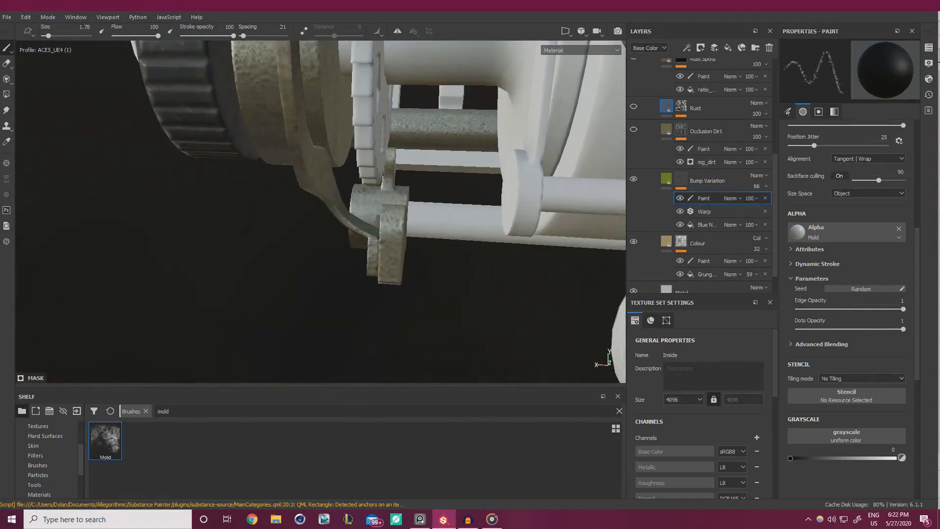
pyautogui.keyDown('alt'); pyautogui.moveTo(375, 249); pyautogui.dragTo(370, 224); pyautogui.keyUp('alt')
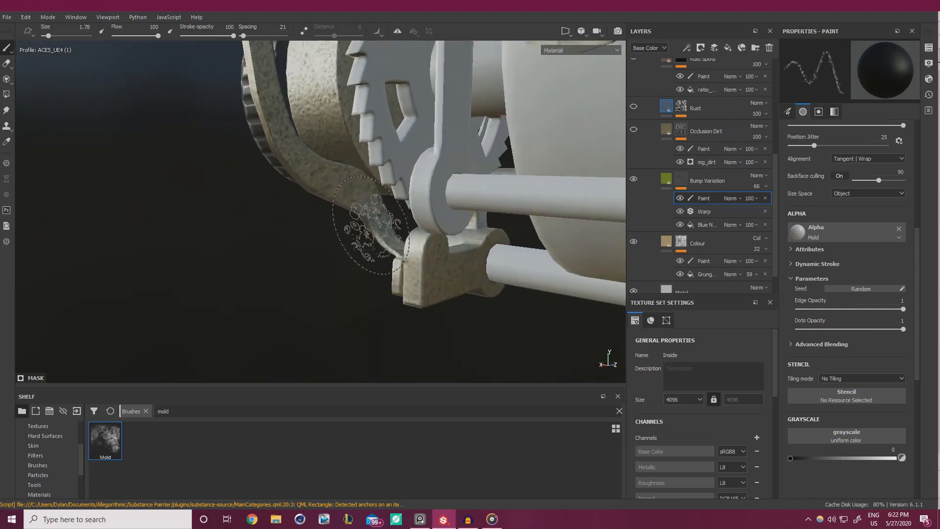
pyautogui.keyDown('alt'); pyautogui.moveTo(296, 176); pyautogui.dragTo(306, 219, button='middle'); pyautogui.keyUp('alt')
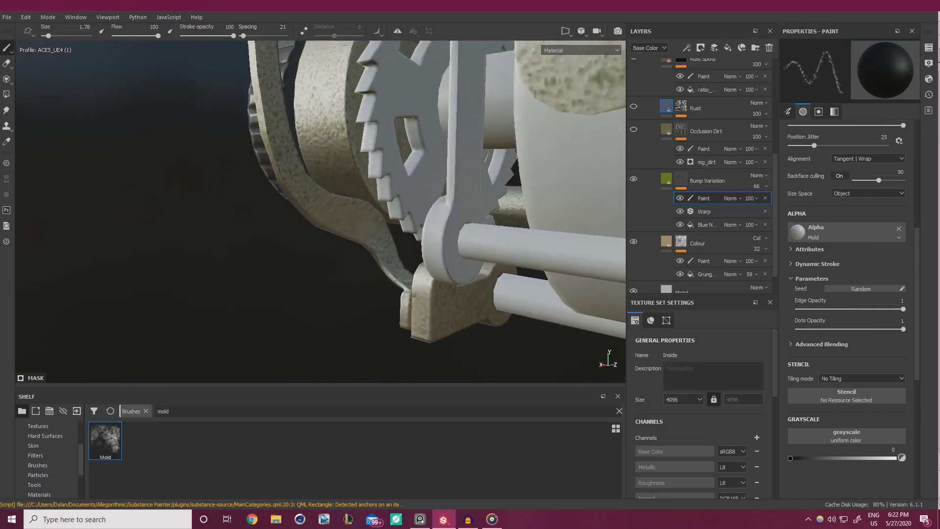
pyautogui.keyDown('alt'); pyautogui.moveTo(306, 219); pyautogui.dragTo(258, 172); pyautogui.keyUp('alt')
pyautogui.keyDown('alt'); pyautogui.moveTo(258, 172); pyautogui.dragTo(288, 277, button='middle'); pyautogui.keyUp('alt')
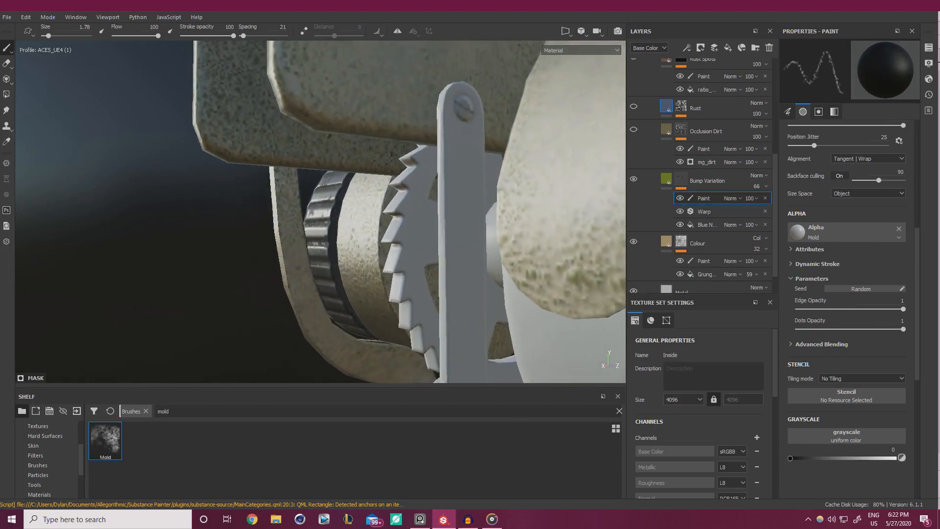
# Show the Occlusion Dirt layer and paint dirt out of its mask around the bracket's screw heads at brush size 1.03.
pyautogui.moveTo(254, 194)
pyautogui.keyDown('alt'); pyautogui.mouseDown()
pyautogui.moveTo(397, 263)
pyautogui.moveTo(408, 200)
pyautogui.moveTo(377, 232)
pyautogui.moveTo(516, 218)
pyautogui.mouseUp(); pyautogui.keyUp('alt')
pyautogui.click(633, 129)
pyautogui.keyDown('ctrl'); pyautogui.moveTo(515, 218); pyautogui.dragTo(487, 218, button='right'); pyautogui.keyUp('ctrl')
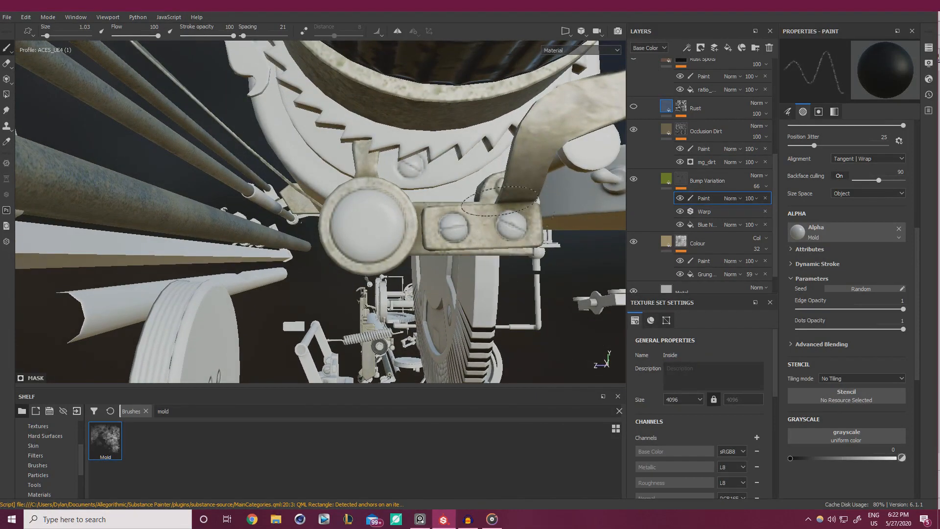
pyautogui.click(704, 148)
pyautogui.moveTo(512, 194); pyautogui.dragTo(525, 181)
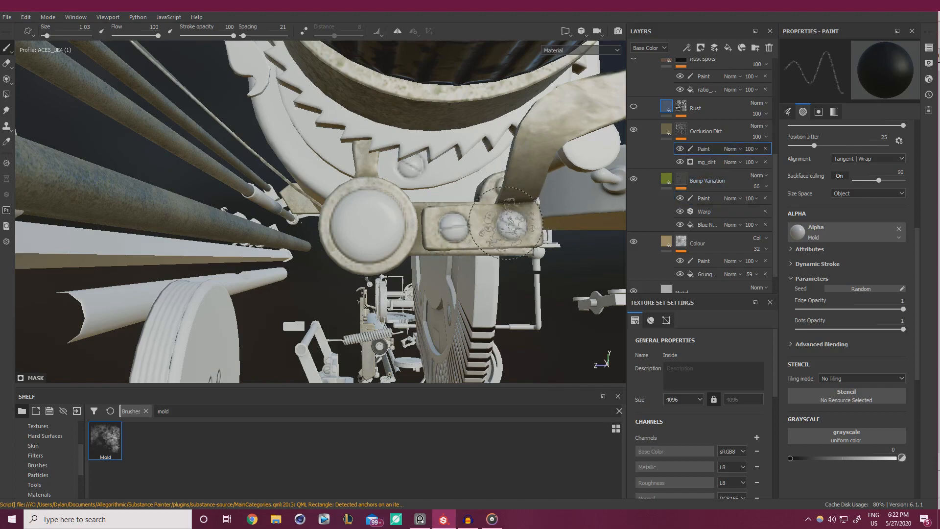
# Paint dirt out of the Occlusion Dirt mask around the pivot's barrel and neck and along the curved arm.
pyautogui.keyDown('alt'); pyautogui.moveTo(508, 225); pyautogui.dragTo(333, 168); pyautogui.keyUp('alt')
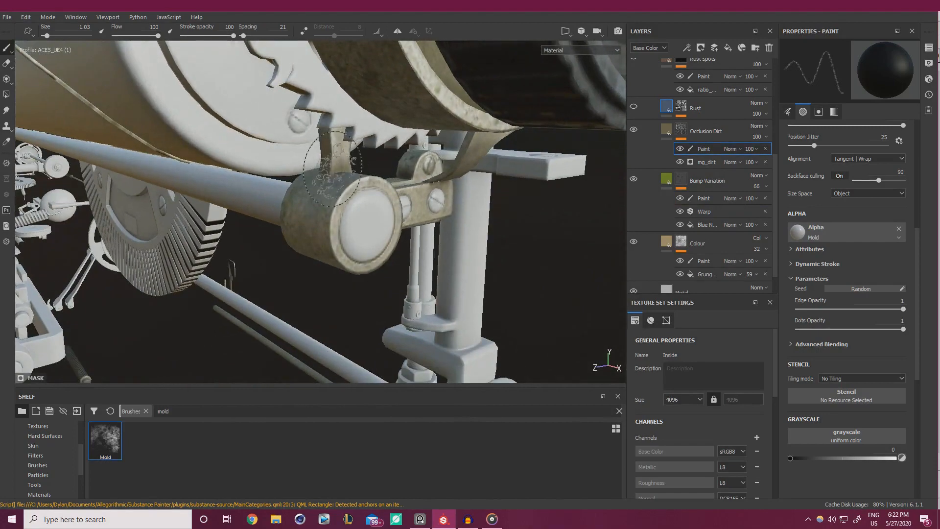
pyautogui.keyDown('alt'); pyautogui.moveTo(460, 171); pyautogui.dragTo(387, 180); pyautogui.keyUp('alt')
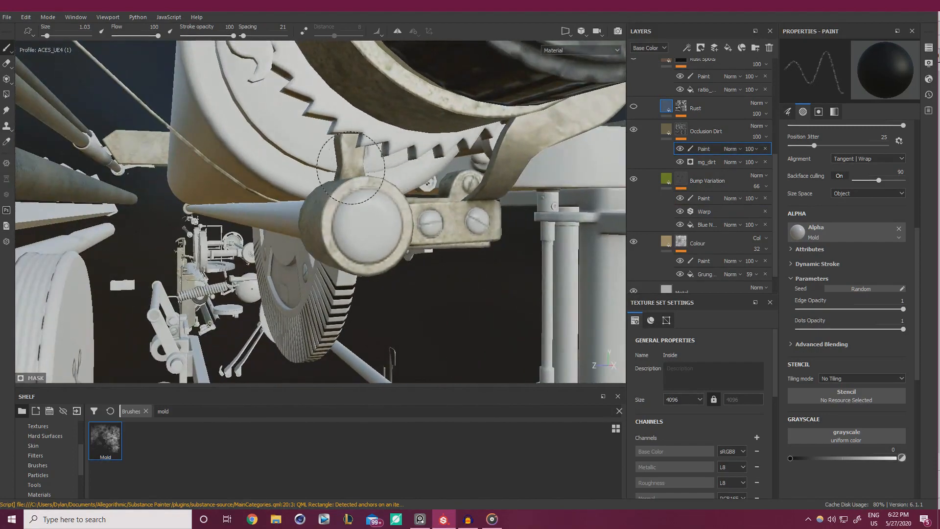
pyautogui.moveTo(451, 190)
pyautogui.keyDown('alt'); pyautogui.mouseDown()
pyautogui.moveTo(345, 194)
pyautogui.moveTo(289, 215)
pyautogui.mouseUp(); pyautogui.keyUp('alt')
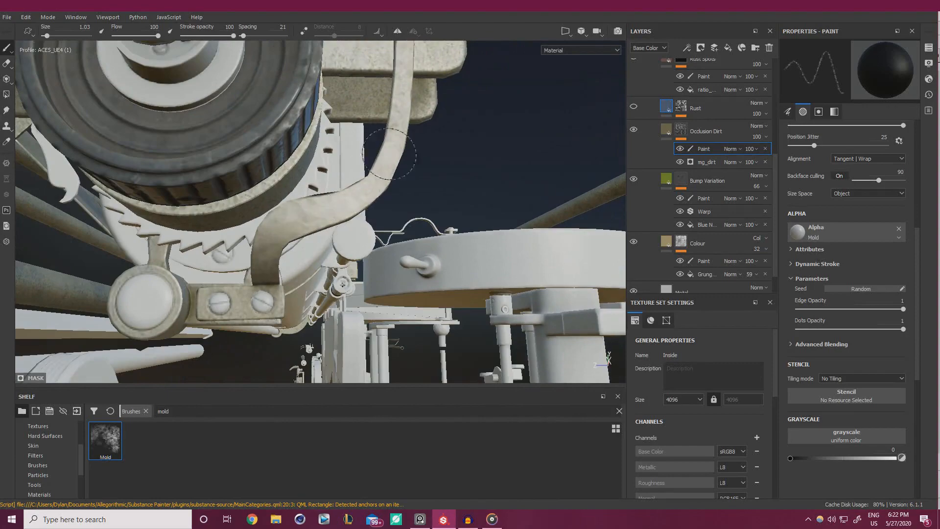
pyautogui.moveTo(454, 132)
pyautogui.keyDown('alt'); pyautogui.mouseDown()
pyautogui.moveTo(377, 162)
pyautogui.moveTo(413, 202)
pyautogui.moveTo(418, 180)
pyautogui.moveTo(431, 175)
pyautogui.mouseUp(); pyautogui.keyUp('alt')
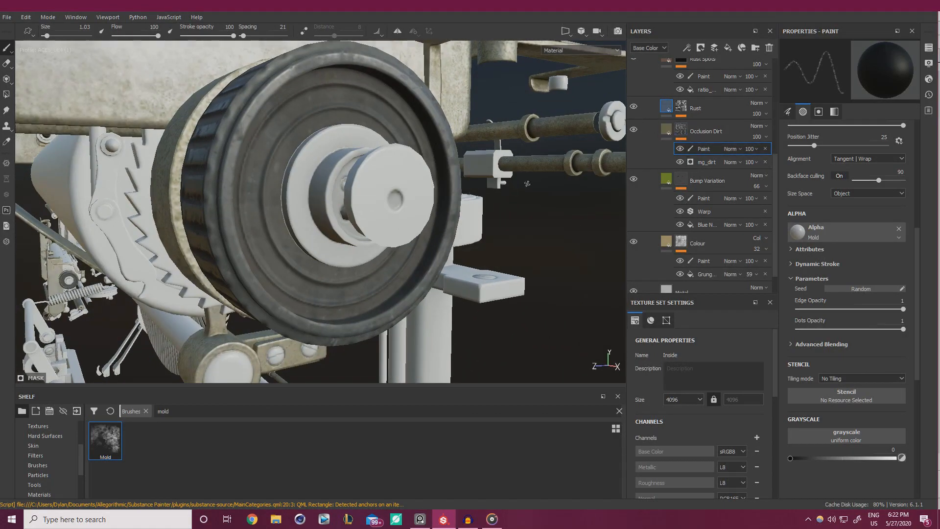
# Show the Rust layer and paint rust out of its mask on the bracket around the two slotted screw heads.
pyautogui.keyDown('alt'); pyautogui.moveTo(527, 184); pyautogui.dragTo(350, 230); pyautogui.keyUp('alt')
pyautogui.keyDown('alt'); pyautogui.moveTo(350, 230); pyautogui.dragTo(539, 304, button='right'); pyautogui.keyUp('alt')
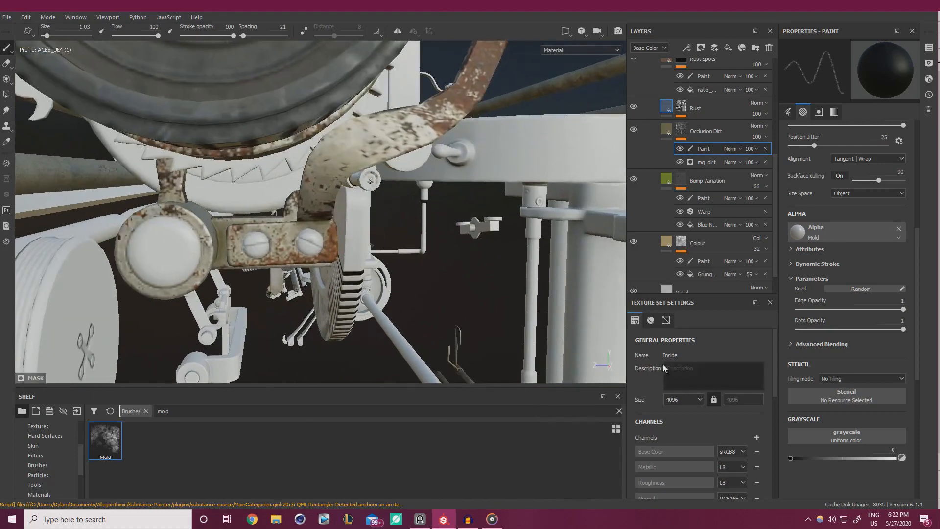
pyautogui.scroll(-1, 365, 264)
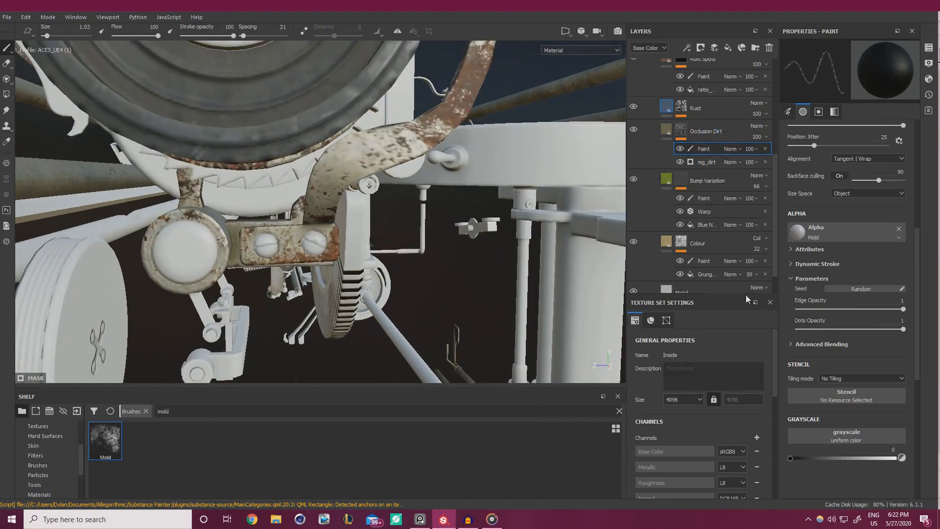
pyautogui.click(677, 111)
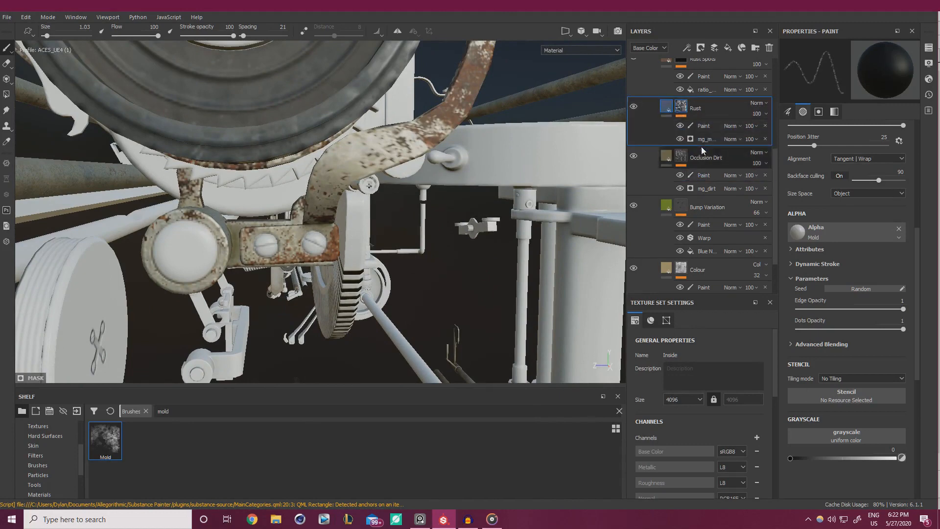
pyautogui.click(703, 126)
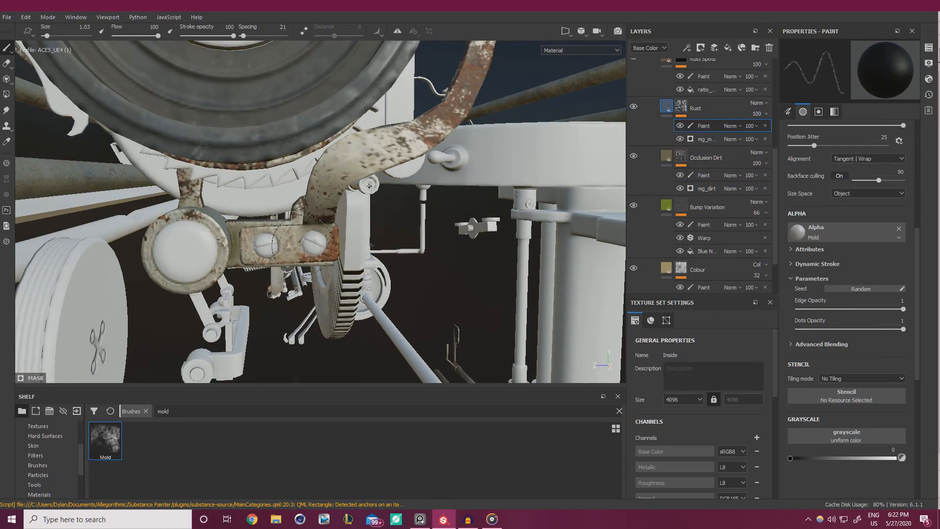
pyautogui.moveTo(305, 246)
pyautogui.mouseDown()
pyautogui.moveTo(335, 242)
pyautogui.moveTo(316, 248)
pyautogui.mouseUp()
# Paint rust out of the Rust mask on the pivot's front ring, neck and cylindrical barrel.
pyautogui.moveTo(221, 233)
pyautogui.keyDown('alt'); pyautogui.mouseDown()
pyautogui.moveTo(288, 217)
pyautogui.moveTo(306, 196)
pyautogui.moveTo(286, 162)
pyautogui.moveTo(303, 168)
pyautogui.mouseUp(); pyautogui.keyUp('alt')
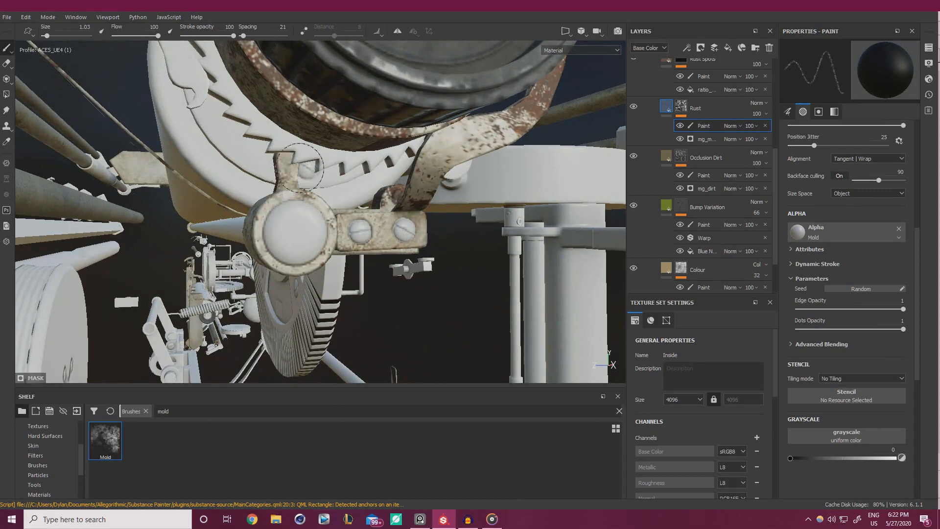
pyautogui.keyDown('alt'); pyautogui.moveTo(296, 231); pyautogui.dragTo(301, 218); pyautogui.keyUp('alt')
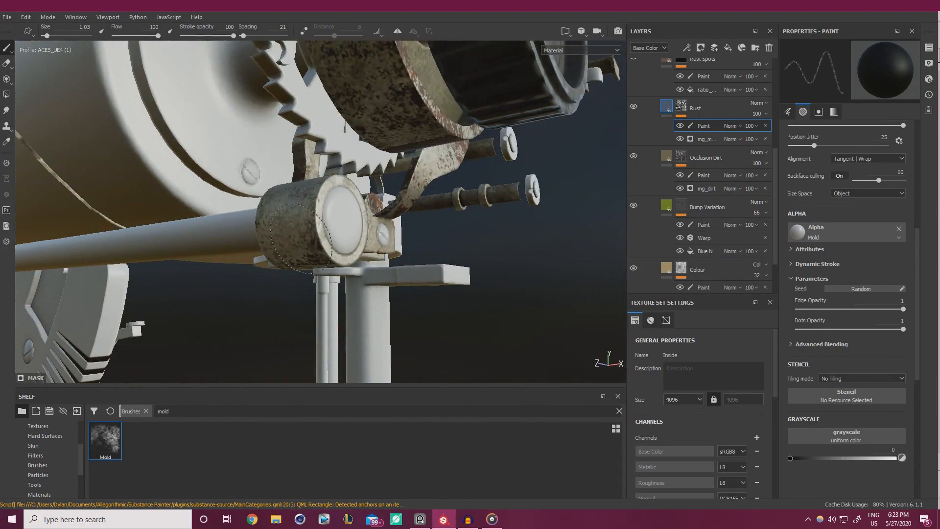
pyautogui.keyDown('alt'); pyautogui.moveTo(329, 241); pyautogui.dragTo(230, 206); pyautogui.keyUp('alt')
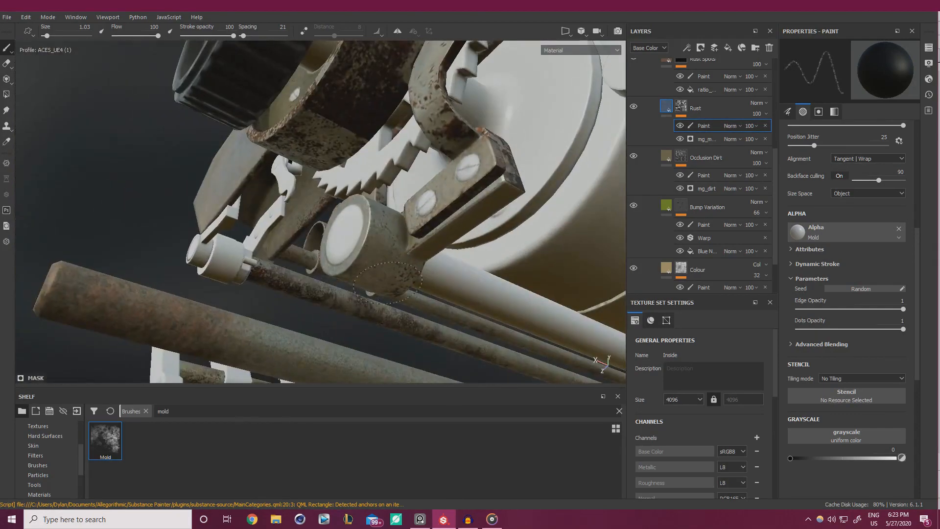
pyautogui.keyDown('alt'); pyautogui.moveTo(392, 291); pyautogui.dragTo(544, 142); pyautogui.keyUp('alt')
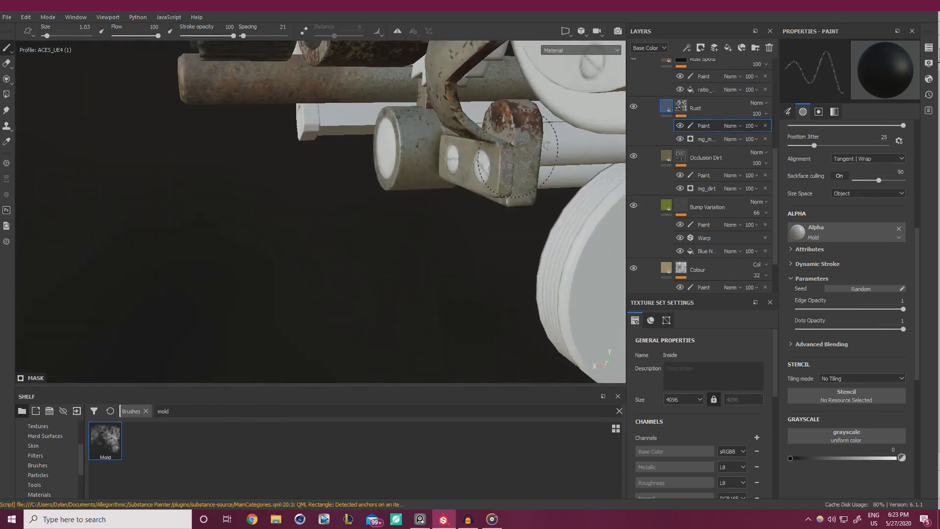
# Paint rust out of the Rust mask on the bracket's raised lug and the curved arm's lower bend.
pyautogui.moveTo(526, 110)
pyautogui.mouseDown()
pyautogui.moveTo(537, 117)
pyautogui.moveTo(538, 110)
pyautogui.moveTo(383, 228)
pyautogui.moveTo(451, 227)
pyautogui.mouseUp()
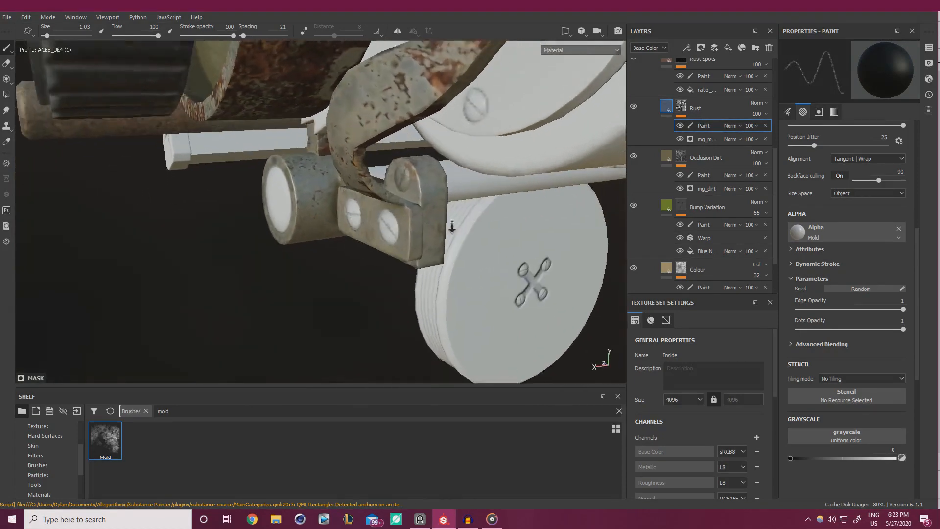
pyautogui.keyDown('alt'); pyautogui.moveTo(451, 227); pyautogui.dragTo(463, 221, button='right'); pyautogui.keyUp('alt')
pyautogui.scroll(3, 703, 166)
pyautogui.scroll(2, 702, 165)
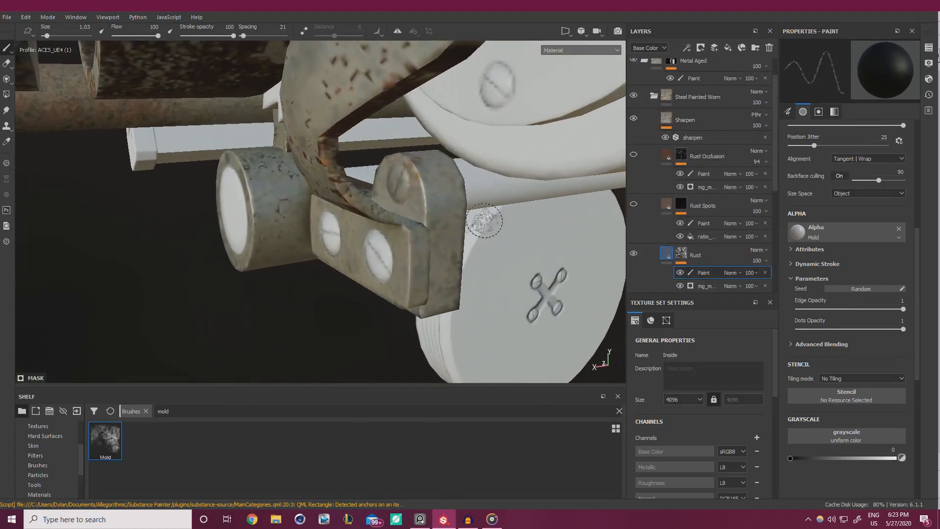
pyautogui.keyDown('alt'); pyautogui.moveTo(482, 225); pyautogui.dragTo(403, 209); pyautogui.keyUp('alt')
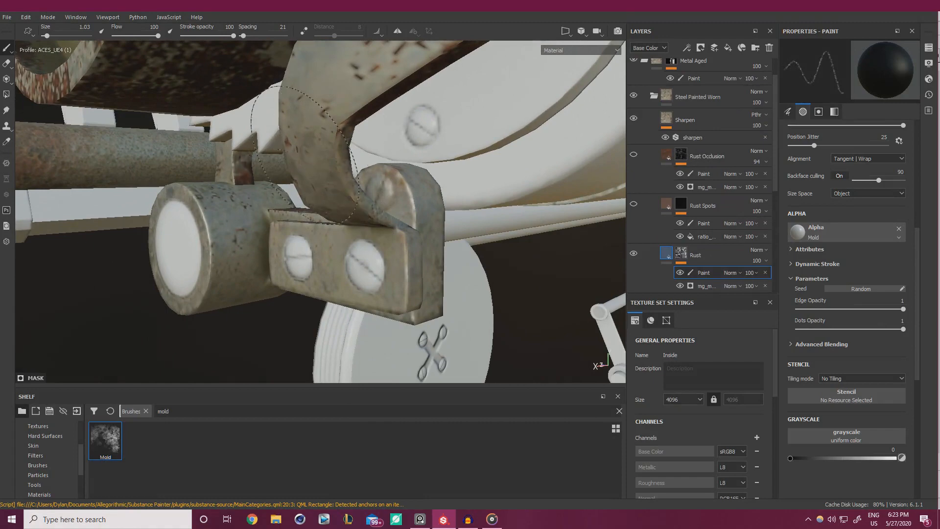
pyautogui.keyDown('alt'); pyautogui.moveTo(304, 154); pyautogui.dragTo(347, 158); pyautogui.keyUp('alt')
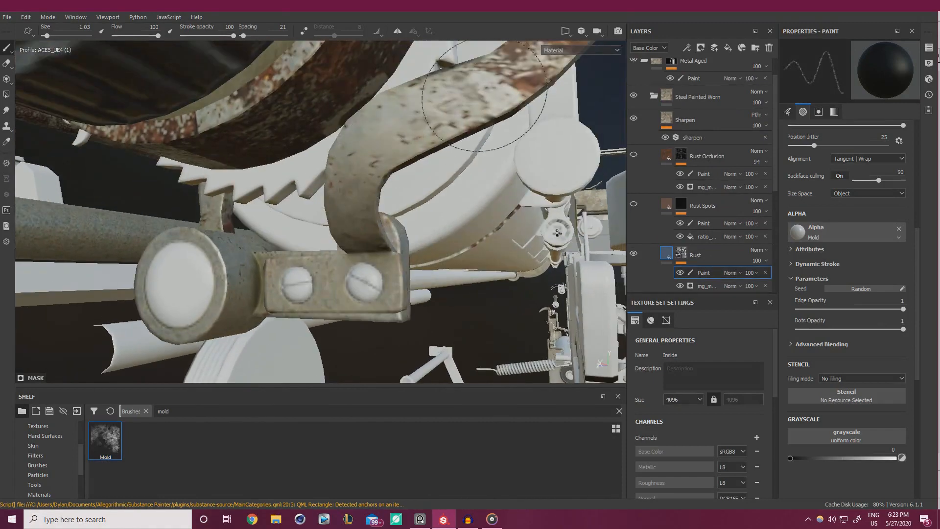
pyautogui.moveTo(484, 96)
pyautogui.keyDown('alt'); pyautogui.mouseDown()
pyautogui.moveTo(331, 186)
pyautogui.moveTo(358, 216)
pyautogui.mouseUp(); pyautogui.keyUp('alt')
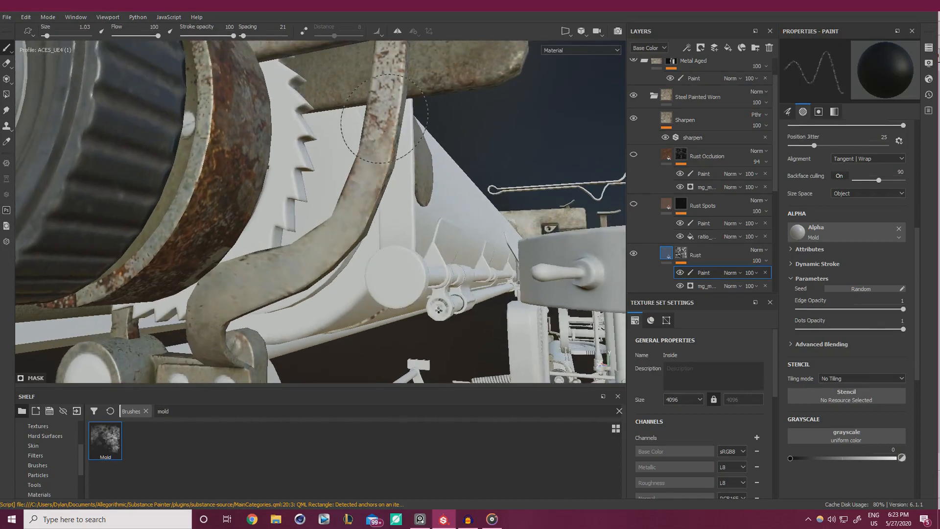
# Paint rust out of the Rust mask along the upper part of the curved arm and its small top plate.
pyautogui.moveTo(384, 118)
pyautogui.keyDown('alt'); pyautogui.mouseDown()
pyautogui.moveTo(387, 230)
pyautogui.moveTo(377, 198)
pyautogui.mouseUp(); pyautogui.keyUp('alt')
pyautogui.keyDown('alt'); pyautogui.moveTo(380, 275); pyautogui.dragTo(373, 216, button='right'); pyautogui.keyUp('alt')
pyautogui.keyDown('alt'); pyautogui.moveTo(379, 213); pyautogui.dragTo(269, 142); pyautogui.keyUp('alt')
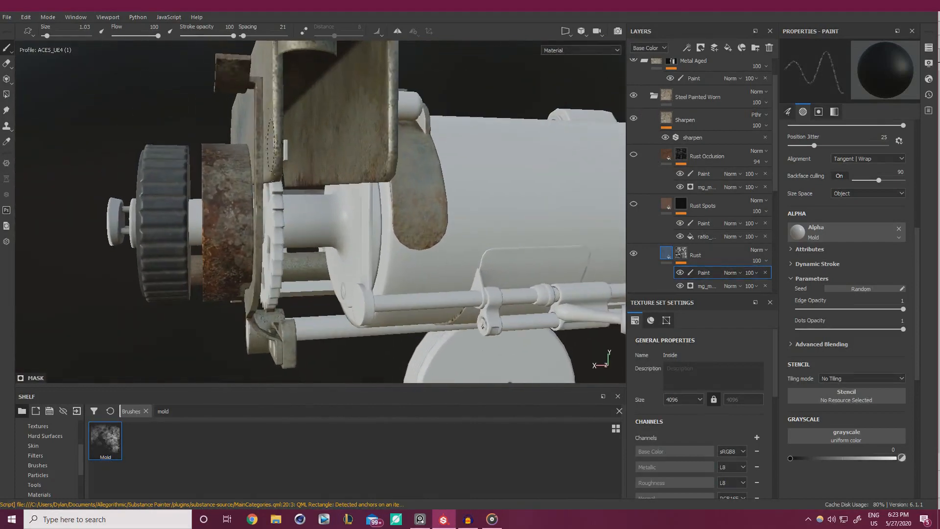
pyautogui.keyDown('alt'); pyautogui.moveTo(259, 204); pyautogui.dragTo(239, 139); pyautogui.keyUp('alt')
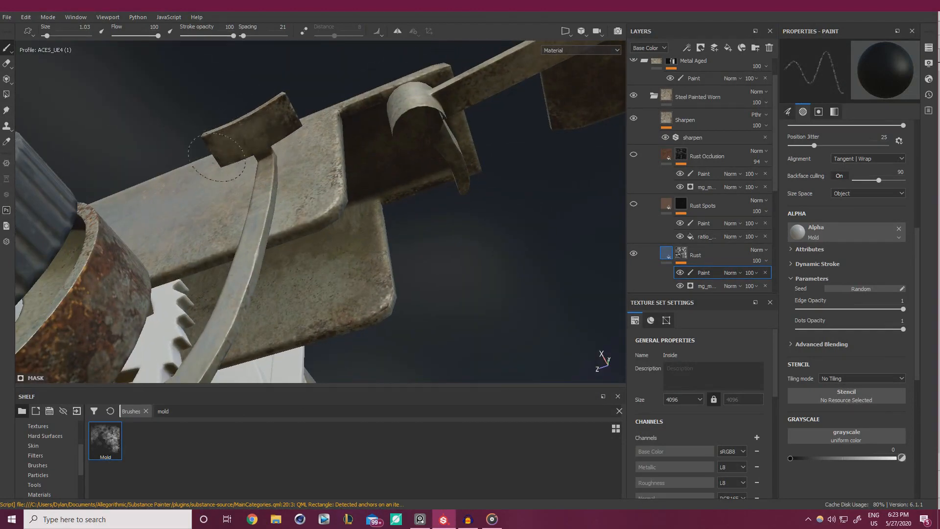
pyautogui.keyDown('alt'); pyautogui.moveTo(277, 141); pyautogui.dragTo(270, 235); pyautogui.keyUp('alt')
pyautogui.keyDown('alt'); pyautogui.moveTo(270, 235); pyautogui.dragTo(330, 270, button='middle'); pyautogui.keyUp('alt')
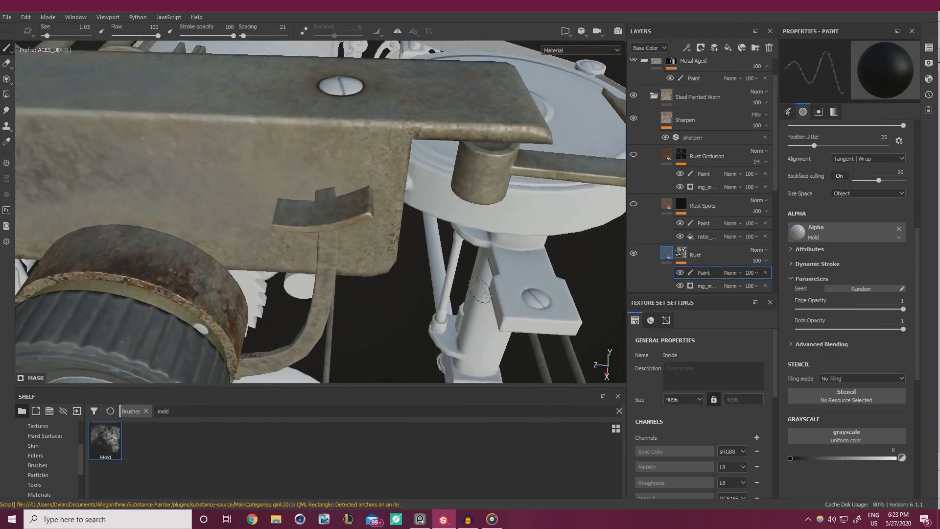
pyautogui.keyDown('alt'); pyautogui.moveTo(330, 269); pyautogui.dragTo(372, 274, button='right'); pyautogui.keyUp('alt')
# Set the brush grayscale to 0.5818 and paint light rust into the Rust mask from the arm's top plate down to its lower bend.
pyautogui.click(843, 458)
pyautogui.keyDown('alt'); pyautogui.moveTo(299, 147); pyautogui.dragTo(295, 201); pyautogui.keyUp('alt')
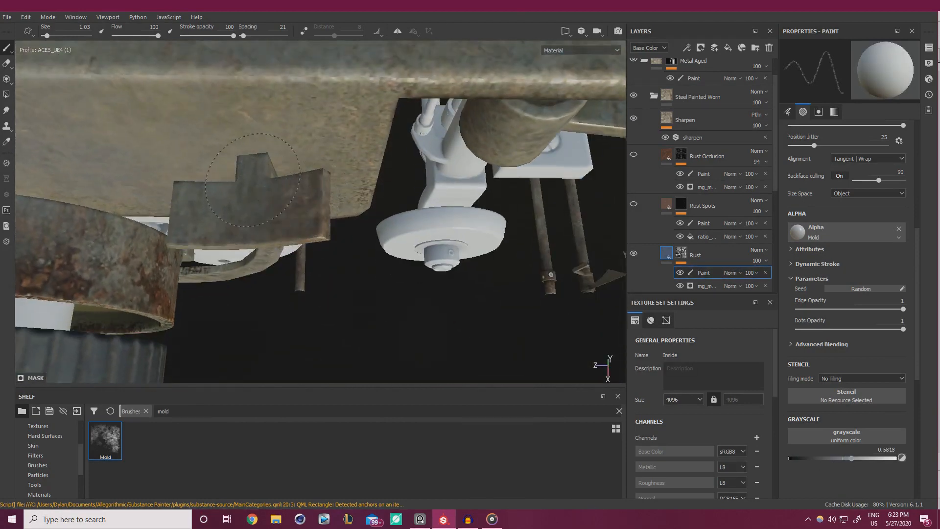
pyautogui.keyDown('alt'); pyautogui.moveTo(332, 238); pyautogui.dragTo(311, 155); pyautogui.keyUp('alt')
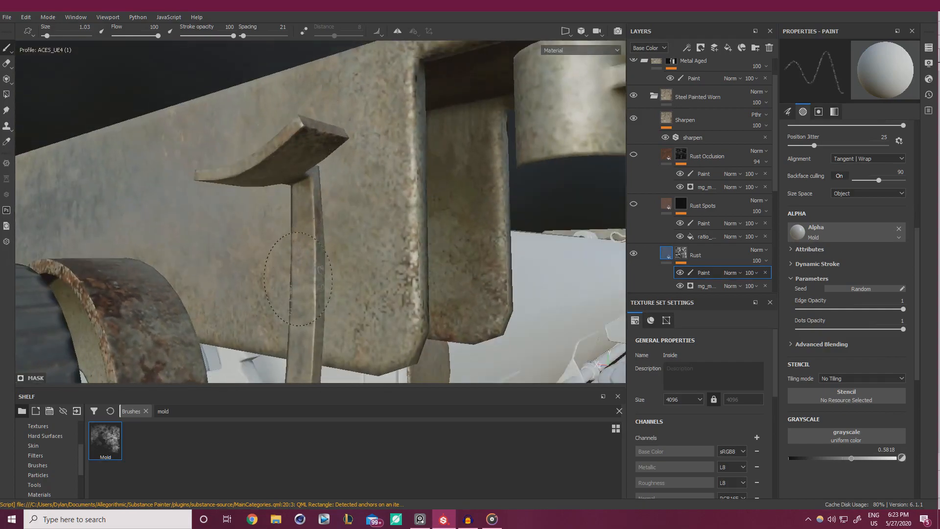
pyautogui.keyDown('alt'); pyautogui.moveTo(298, 279); pyautogui.dragTo(340, 184); pyautogui.keyUp('alt')
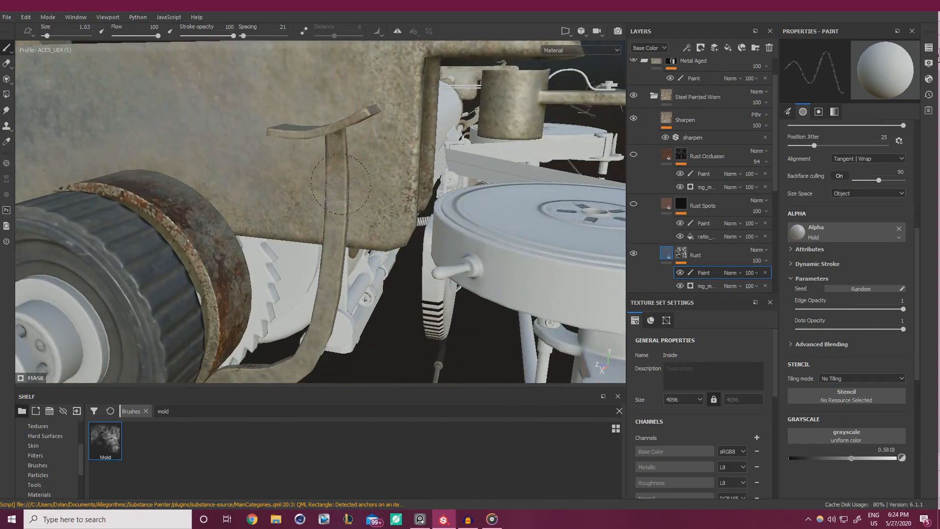
pyautogui.keyDown('alt'); pyautogui.moveTo(349, 272); pyautogui.dragTo(367, 186); pyautogui.keyUp('alt')
pyautogui.keyDown('alt'); pyautogui.moveTo(389, 311); pyautogui.dragTo(416, 203); pyautogui.keyUp('alt')
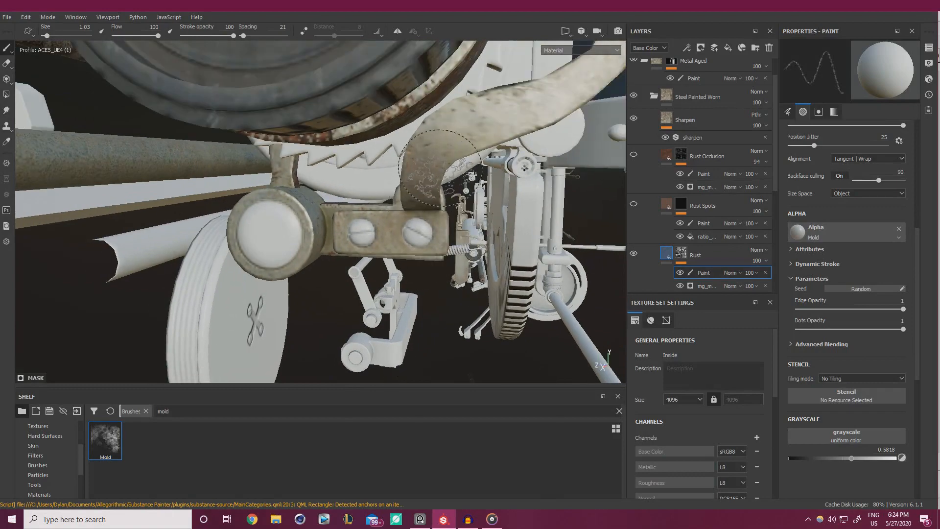
pyautogui.keyDown('alt'); pyautogui.moveTo(450, 118); pyautogui.dragTo(418, 232); pyautogui.keyUp('alt')
pyautogui.moveTo(386, 179)
pyautogui.keyDown('alt'); pyautogui.mouseDown()
pyautogui.moveTo(424, 236)
pyautogui.moveTo(356, 198)
pyautogui.moveTo(407, 279)
pyautogui.moveTo(348, 197)
pyautogui.moveTo(293, 216)
pyautogui.mouseUp(); pyautogui.keyUp('alt')
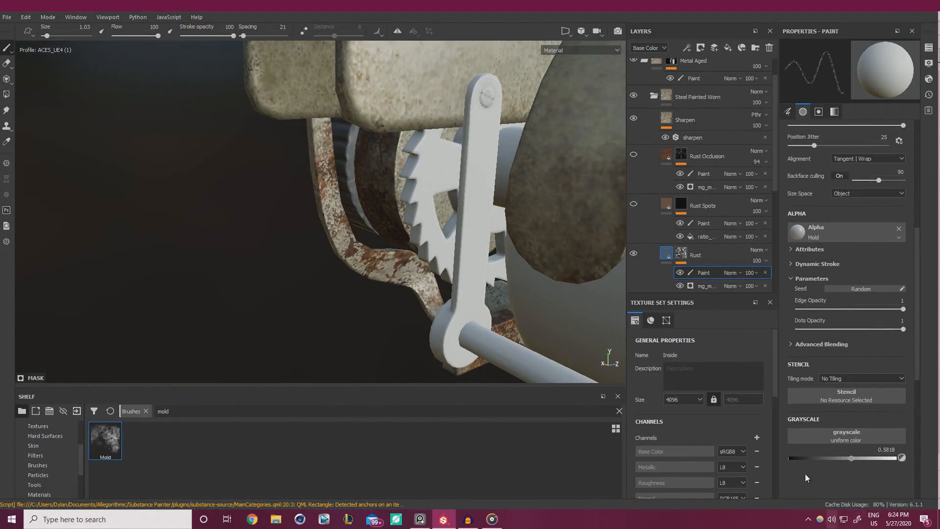
# Set the brush grayscale to 0 and paint rust out of the Rust mask on the back of the curved arm and bracket.
pyautogui.moveTo(803, 459); pyautogui.dragTo(788, 457)
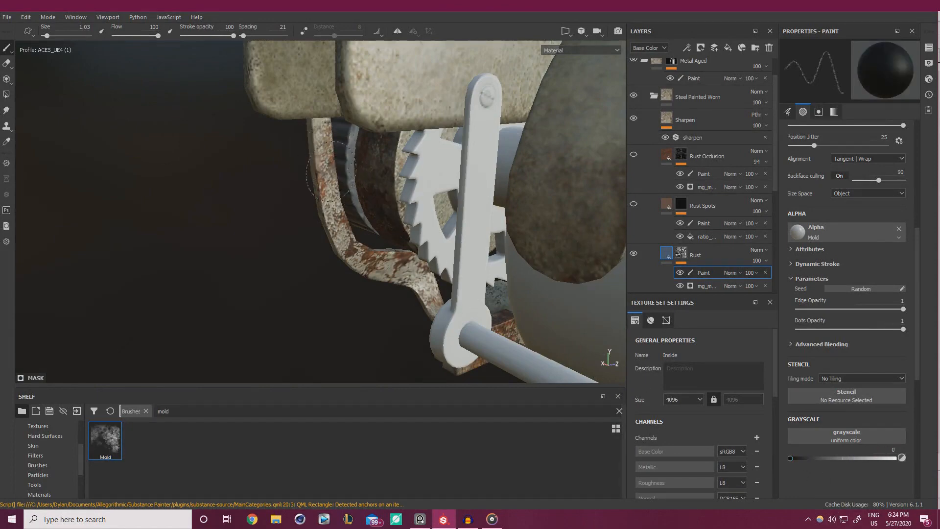
pyautogui.moveTo(330, 170); pyautogui.dragTo(326, 146)
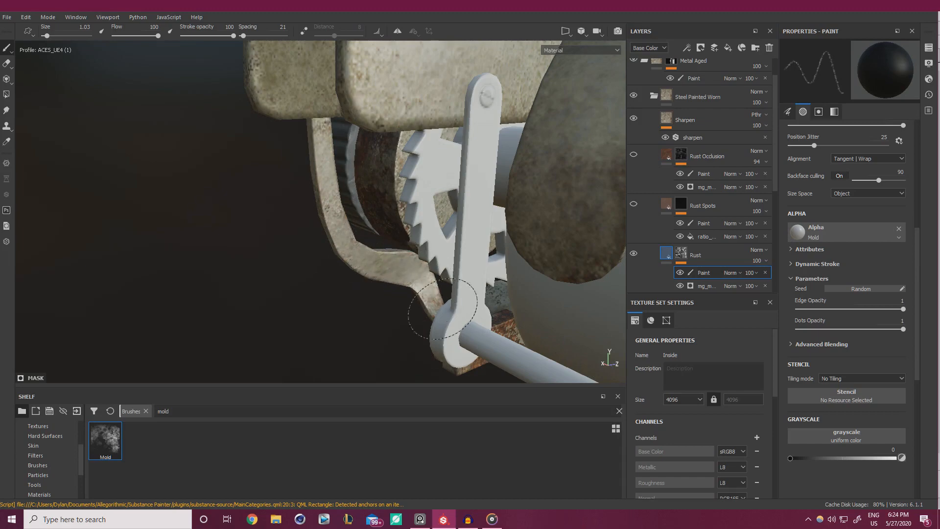
pyautogui.keyDown('alt'); pyautogui.moveTo(436, 366); pyautogui.dragTo(377, 268, button='middle'); pyautogui.keyUp('alt')
pyautogui.moveTo(482, 318)
pyautogui.keyDown('alt'); pyautogui.mouseDown()
pyautogui.moveTo(470, 251)
pyautogui.moveTo(432, 189)
pyautogui.moveTo(432, 211)
pyautogui.moveTo(448, 215)
pyautogui.moveTo(474, 218)
pyautogui.moveTo(520, 197)
pyautogui.mouseUp(); pyautogui.keyUp('alt')
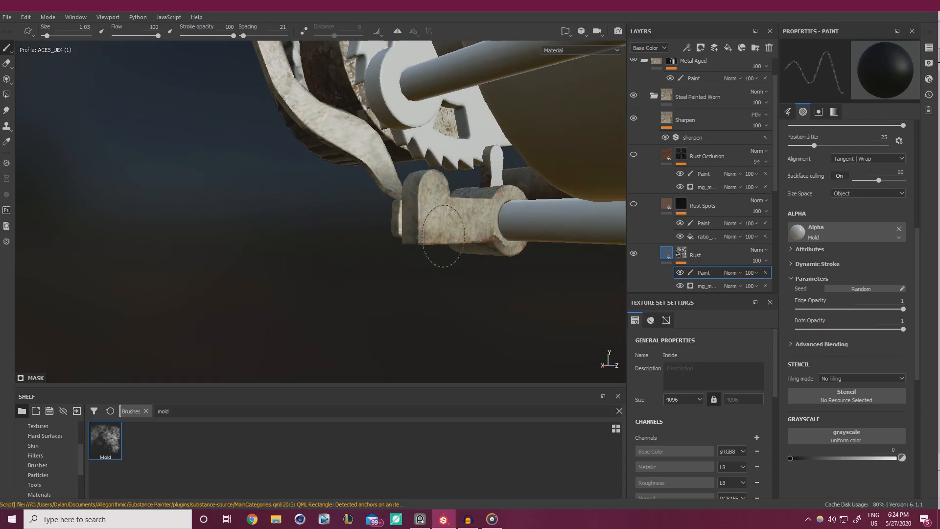
pyautogui.keyDown('alt'); pyautogui.moveTo(436, 176); pyautogui.dragTo(482, 250, button='middle'); pyautogui.keyUp('alt')
pyautogui.keyDown('alt'); pyautogui.moveTo(482, 249); pyautogui.dragTo(509, 265); pyautogui.keyUp('alt')
# Set the brush grayscale to 0.7864 and paint faint rust into the Rust mask along the curved arm's lower section.
pyautogui.moveTo(807, 457); pyautogui.dragTo(873, 458)
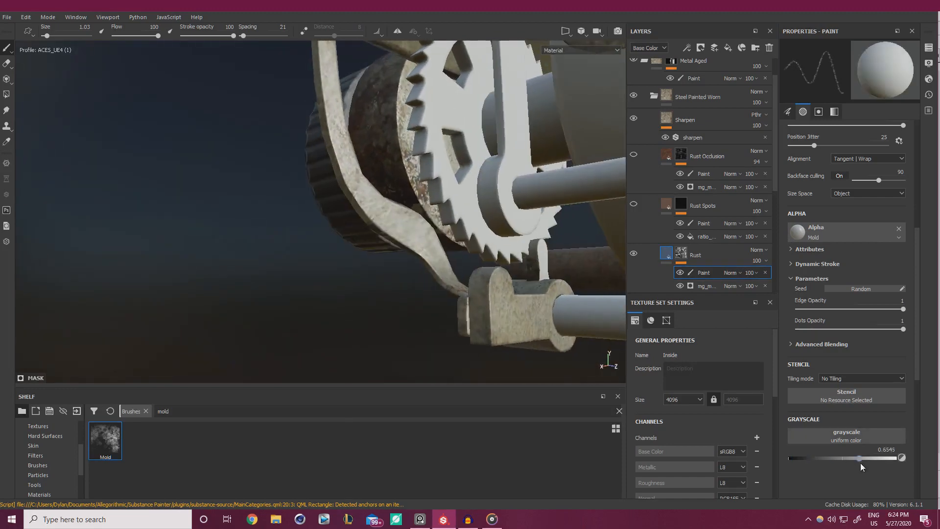
pyautogui.scroll(2, 453, 276)
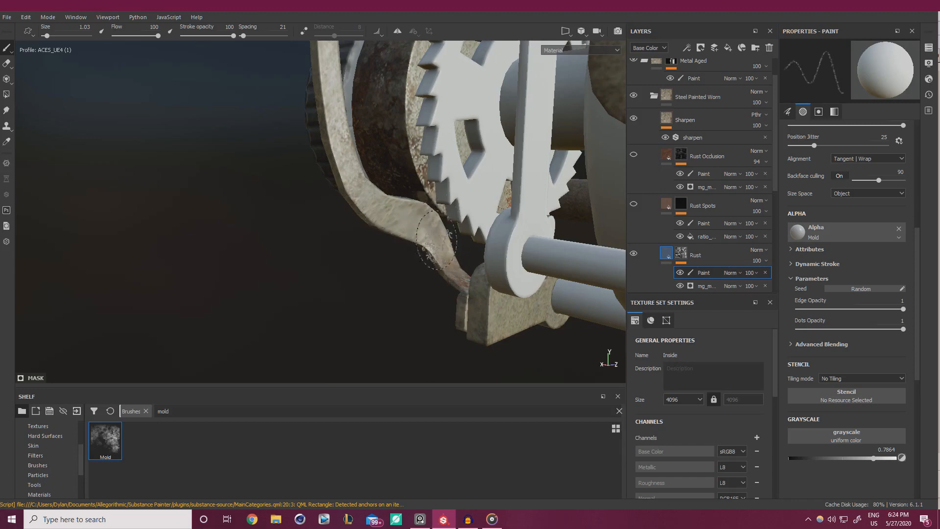
pyautogui.moveTo(443, 232)
pyautogui.keyDown('alt'); pyautogui.mouseDown()
pyautogui.moveTo(467, 273)
pyautogui.moveTo(378, 212)
pyautogui.moveTo(227, 193)
pyautogui.moveTo(420, 276)
pyautogui.moveTo(342, 260)
pyautogui.moveTo(424, 242)
pyautogui.mouseUp(); pyautogui.keyUp('alt')
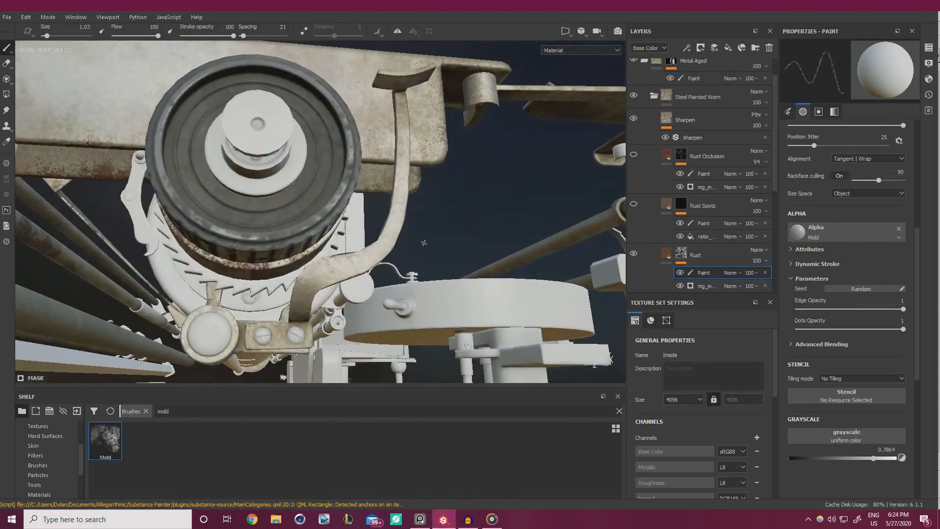
pyautogui.keyDown('alt'); pyautogui.moveTo(429, 280); pyautogui.dragTo(399, 265); pyautogui.keyUp('alt')
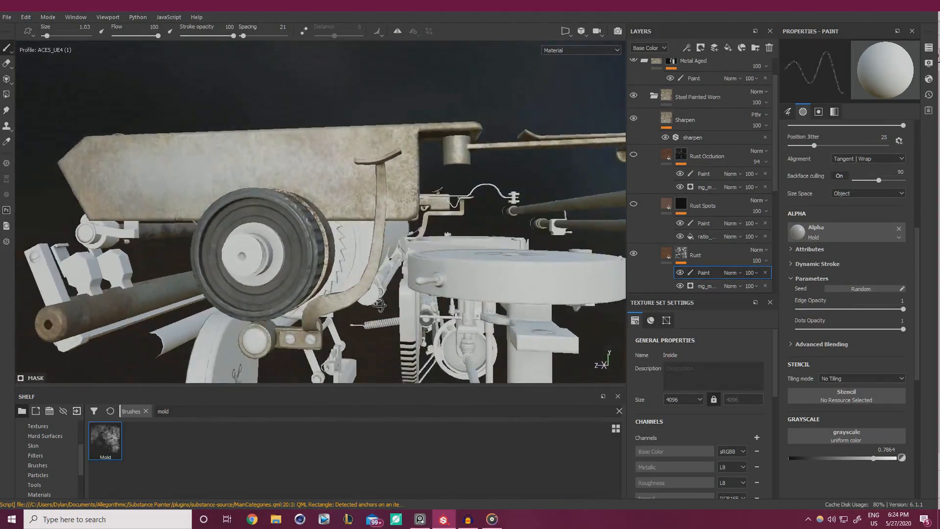
# Paint light rust into the Rust mask around the bracket's two slotted screw heads and beside the pivot barrel.
pyautogui.keyDown('alt'); pyautogui.moveTo(398, 264); pyautogui.dragTo(98, 255, button='right'); pyautogui.keyUp('alt')
pyautogui.keyDown('alt'); pyautogui.moveTo(254, 268); pyautogui.dragTo(235, 263); pyautogui.keyUp('alt')
pyautogui.keyDown('alt'); pyautogui.moveTo(235, 263); pyautogui.dragTo(408, 321, button='right'); pyautogui.keyUp('alt')
pyautogui.keyDown('alt'); pyautogui.moveTo(409, 322); pyautogui.dragTo(431, 309); pyautogui.keyUp('alt')
pyautogui.keyDown('alt'); pyautogui.moveTo(401, 289); pyautogui.dragTo(450, 299, button='right'); pyautogui.keyUp('alt')
pyautogui.keyDown('alt'); pyautogui.moveTo(259, 230); pyautogui.dragTo(478, 230, button='middle'); pyautogui.keyUp('alt')
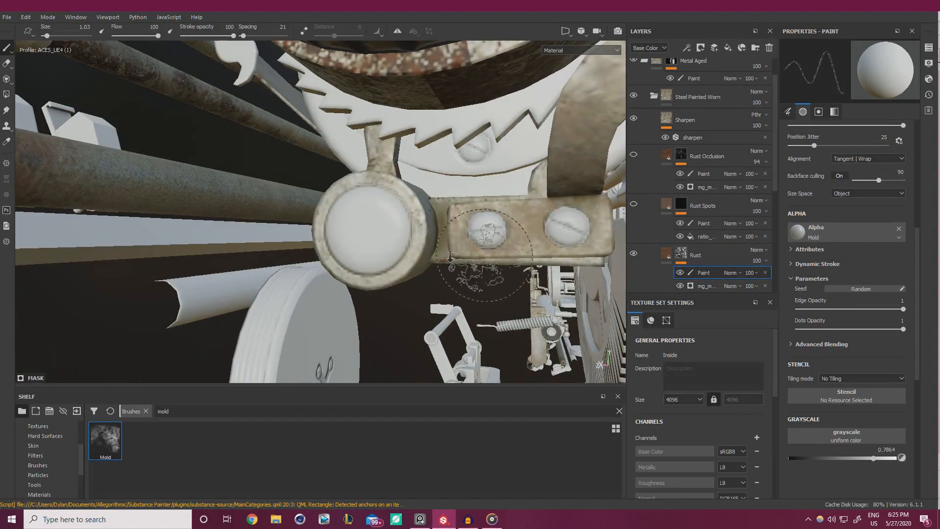
pyautogui.keyDown('alt'); pyautogui.moveTo(450, 257); pyautogui.dragTo(434, 267, button='right'); pyautogui.keyUp('alt')
pyautogui.keyDown('alt'); pyautogui.moveTo(434, 267); pyautogui.dragTo(372, 265); pyautogui.keyUp('alt')
pyautogui.keyDown('alt'); pyautogui.moveTo(509, 265); pyautogui.dragTo(539, 270, button='right'); pyautogui.keyUp('alt')
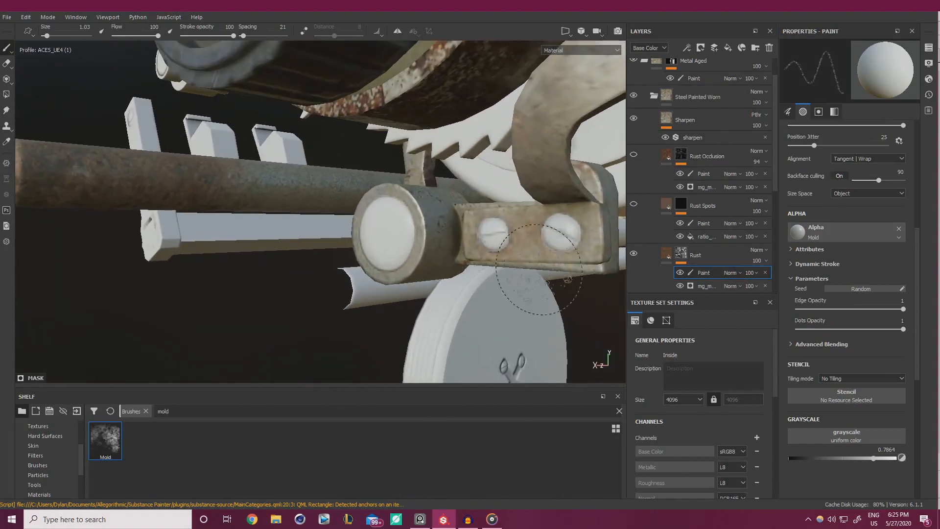
pyautogui.keyDown('alt'); pyautogui.moveTo(448, 225); pyautogui.dragTo(450, 292); pyautogui.keyUp('alt')
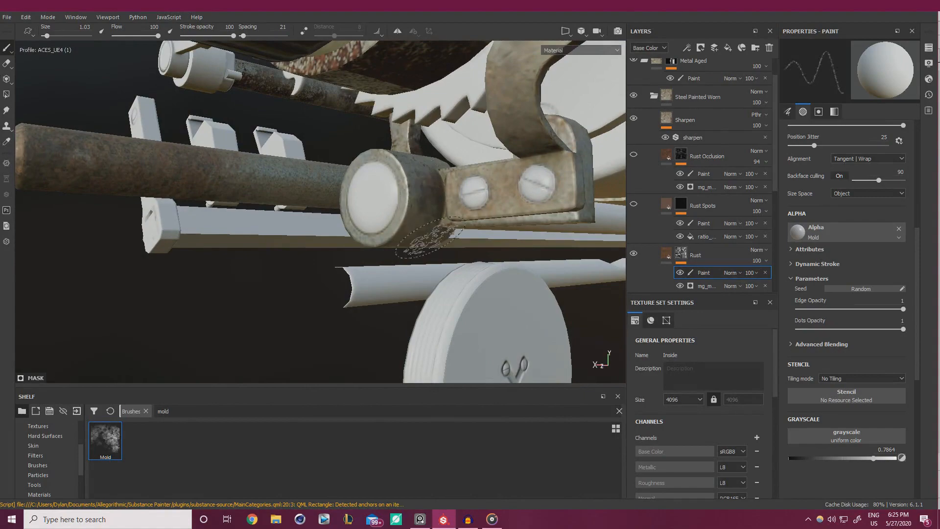
pyautogui.keyDown('alt'); pyautogui.moveTo(426, 239); pyautogui.dragTo(451, 250); pyautogui.keyUp('alt')
# Show the Rust Spots and Rust Occlusion layers, toggling Rust Occlusion to compare its effect on the arm and bracket.
pyautogui.moveTo(363, 274)
pyautogui.keyDown('alt'); pyautogui.mouseDown()
pyautogui.moveTo(299, 269)
pyautogui.moveTo(350, 260)
pyautogui.moveTo(362, 248)
pyautogui.moveTo(349, 242)
pyautogui.moveTo(294, 260)
pyautogui.moveTo(230, 262)
pyautogui.mouseUp(); pyautogui.keyUp('alt')
pyautogui.scroll(-6, 313, 245)
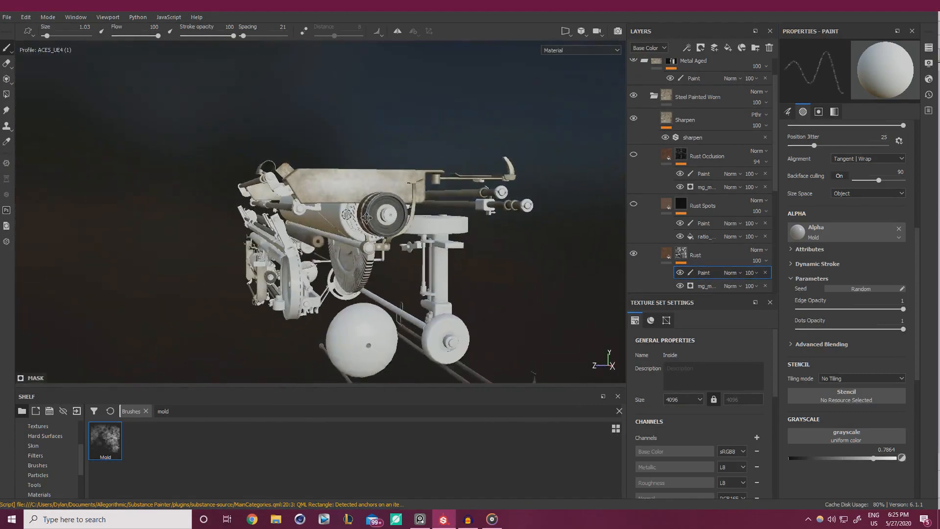
pyautogui.scroll(1, 294, 244)
pyautogui.keyDown('alt'); pyautogui.moveTo(313, 245); pyautogui.dragTo(441, 279); pyautogui.keyUp('alt')
pyautogui.scroll(-3, 343, 244)
pyautogui.scroll(5, 342, 240)
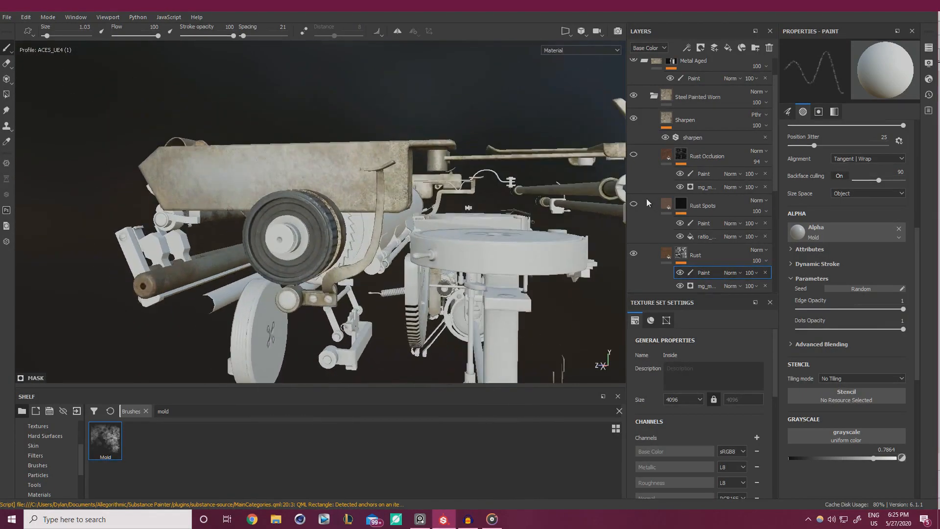
pyautogui.keyDown('alt'); pyautogui.moveTo(525, 242); pyautogui.dragTo(514, 294, button='right'); pyautogui.keyUp('alt')
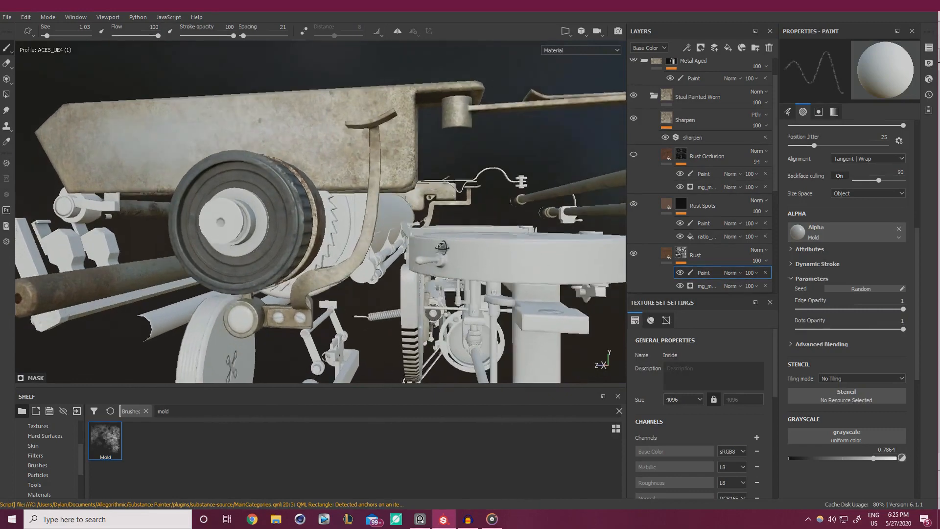
pyautogui.keyDown('alt'); pyautogui.moveTo(430, 206); pyautogui.dragTo(399, 161); pyautogui.keyUp('alt')
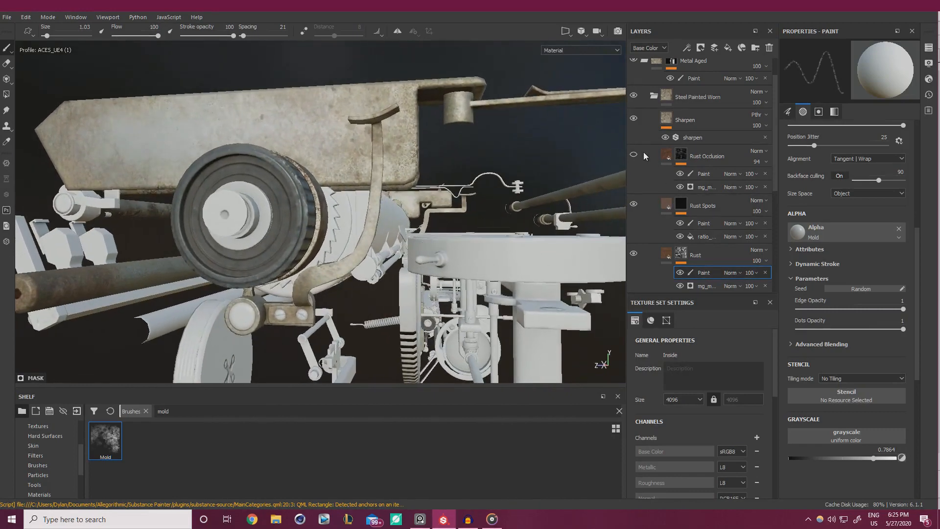
pyautogui.keyDown('alt'); pyautogui.moveTo(489, 250); pyautogui.dragTo(500, 231); pyautogui.keyUp('alt')
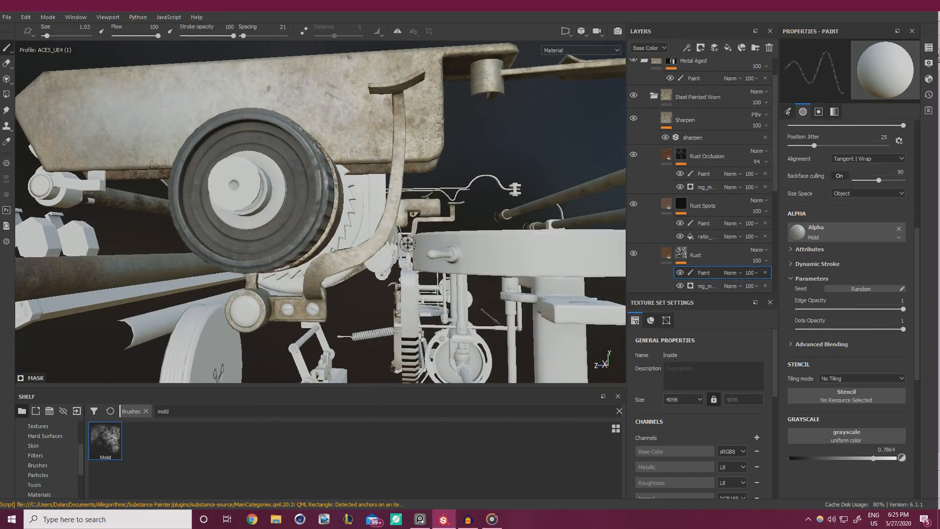
pyautogui.keyDown('alt'); pyautogui.moveTo(499, 230); pyautogui.dragTo(477, 237, button='right'); pyautogui.keyUp('alt')
pyautogui.click(634, 156)
pyautogui.click(634, 156)
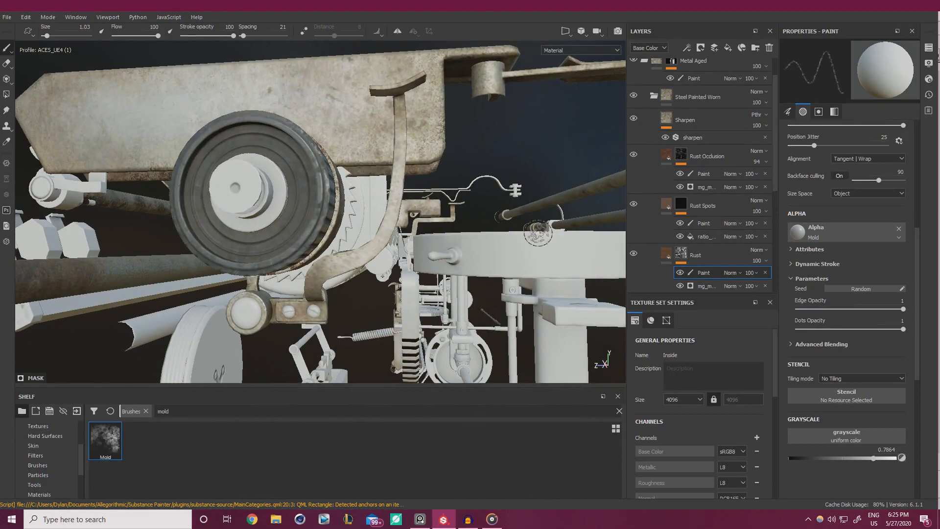
# Set the brush grayscale to 0.0227 and paint rust out of the Rust mask on the bracket's back face and barrel.
pyautogui.keyDown('alt'); pyautogui.moveTo(392, 254); pyautogui.dragTo(426, 216, button='right'); pyautogui.keyUp('alt')
pyautogui.moveTo(426, 216)
pyautogui.keyDown('alt'); pyautogui.mouseDown()
pyautogui.moveTo(322, 277)
pyautogui.moveTo(177, 245)
pyautogui.moveTo(255, 239)
pyautogui.moveTo(178, 247)
pyautogui.moveTo(495, 332)
pyautogui.moveTo(636, 320)
pyautogui.mouseUp(); pyautogui.keyUp('alt')
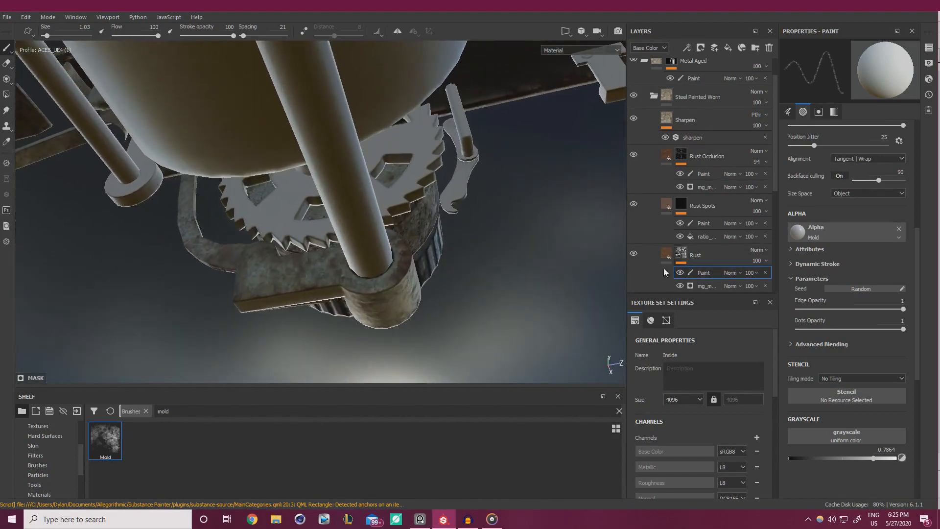
pyautogui.click(633, 254)
pyautogui.click(633, 254)
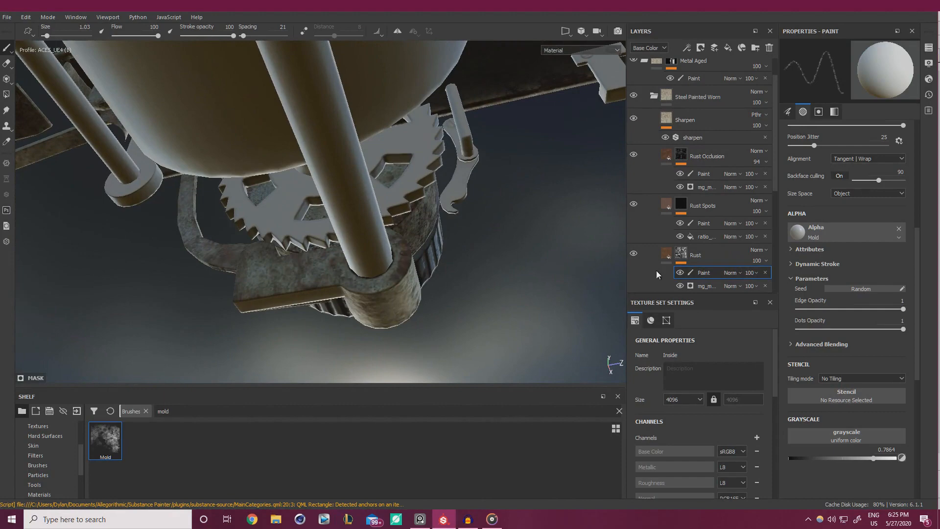
pyautogui.click(795, 458)
pyautogui.moveTo(794, 458); pyautogui.dragTo(790, 458)
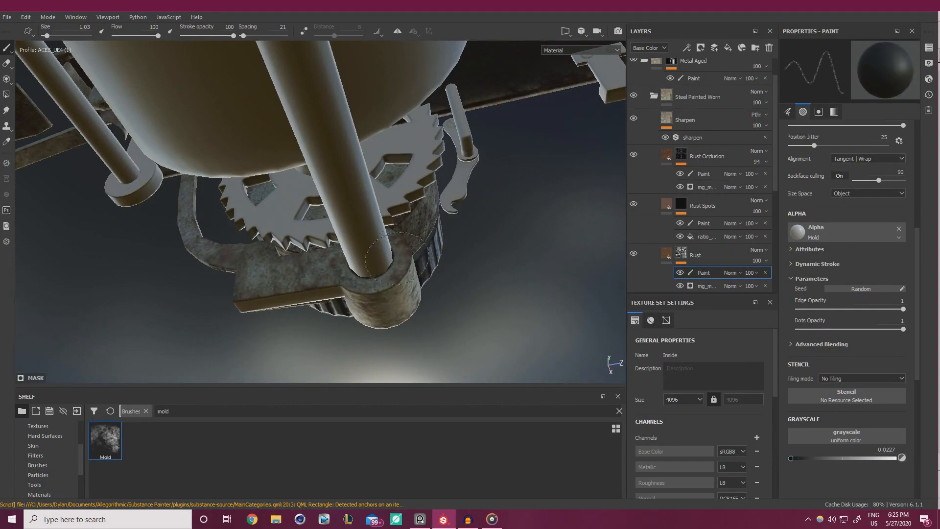
pyautogui.keyDown('alt'); pyautogui.moveTo(400, 284); pyautogui.dragTo(397, 248); pyautogui.keyUp('alt')
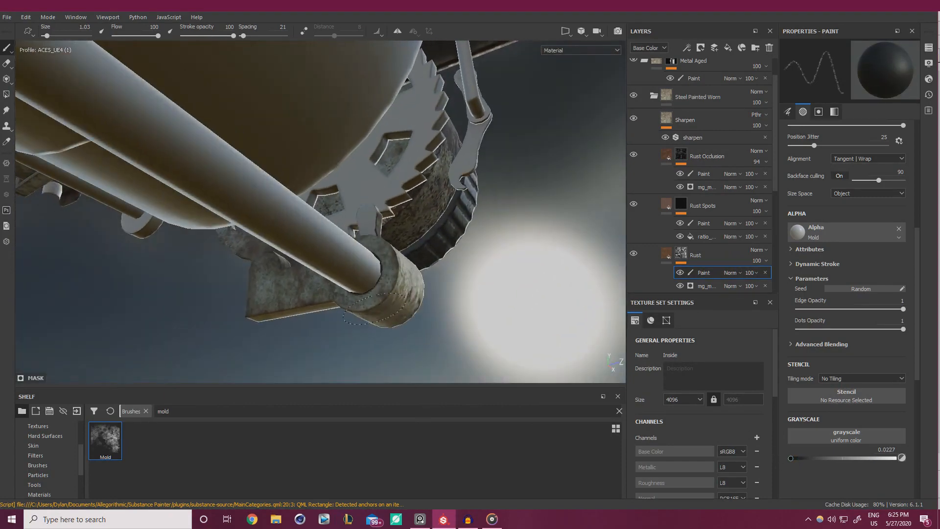
pyautogui.moveTo(375, 309)
pyautogui.keyDown('alt'); pyautogui.mouseDown()
pyautogui.moveTo(293, 275)
pyautogui.moveTo(314, 266)
pyautogui.mouseUp(); pyautogui.keyUp('alt')
pyautogui.keyDown('shift'); pyautogui.moveTo(313, 266); pyautogui.dragTo(273, 264, button='right'); pyautogui.keyUp('shift')
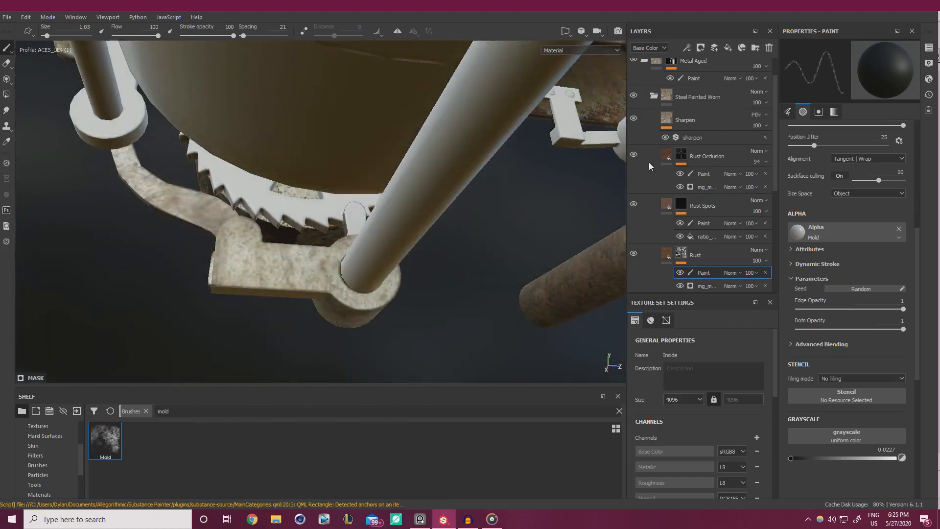
# Paint rust out of the Rust Occlusion mask on the bracket's back face and set the brush grayscale to 0.45.
pyautogui.click(701, 173)
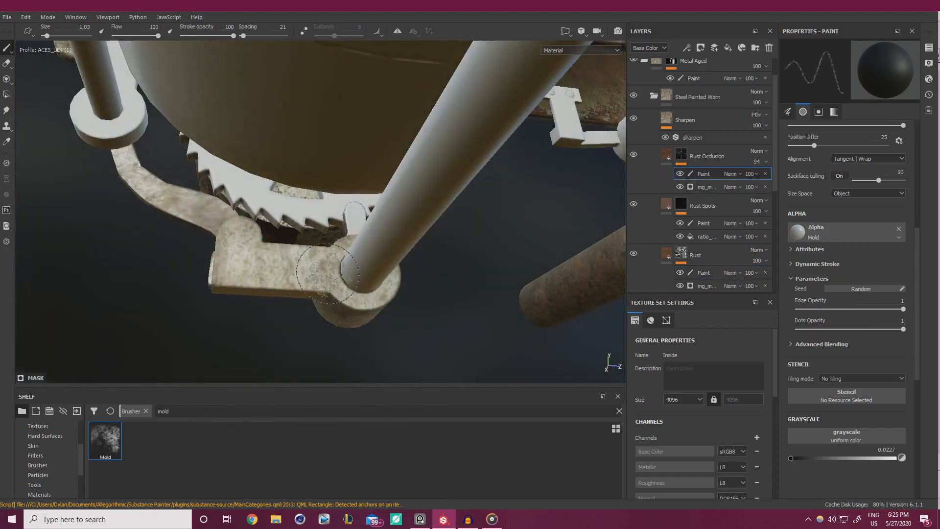
pyautogui.keyDown('alt'); pyautogui.moveTo(269, 287); pyautogui.dragTo(343, 267); pyautogui.keyUp('alt')
pyautogui.click(350, 266)
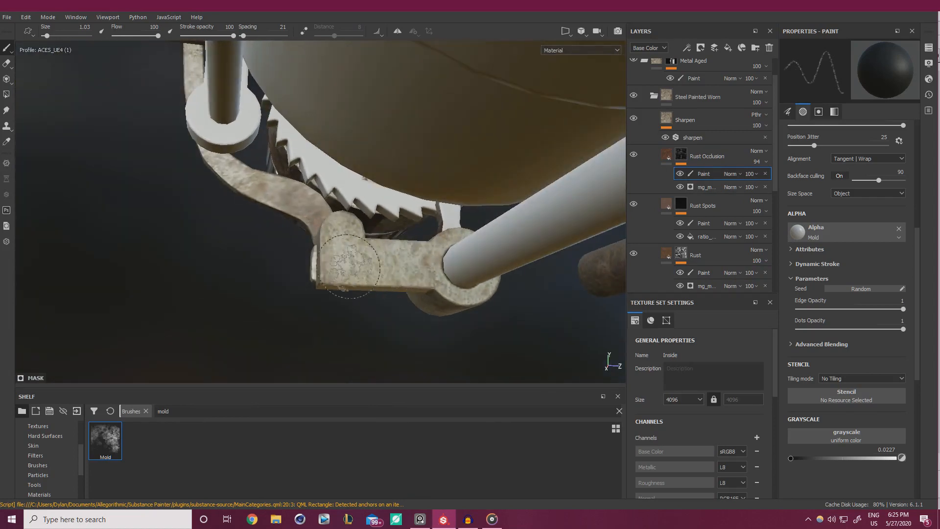
pyautogui.click(837, 458)
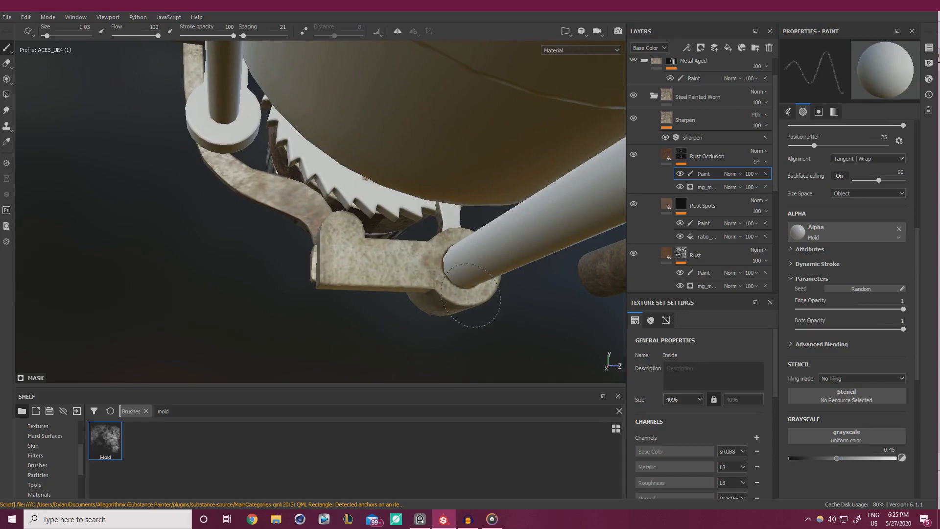
pyautogui.moveTo(471, 295)
pyautogui.keyDown('alt'); pyautogui.mouseDown()
pyautogui.moveTo(475, 277)
pyautogui.moveTo(443, 255)
pyautogui.mouseUp(); pyautogui.keyUp('alt')
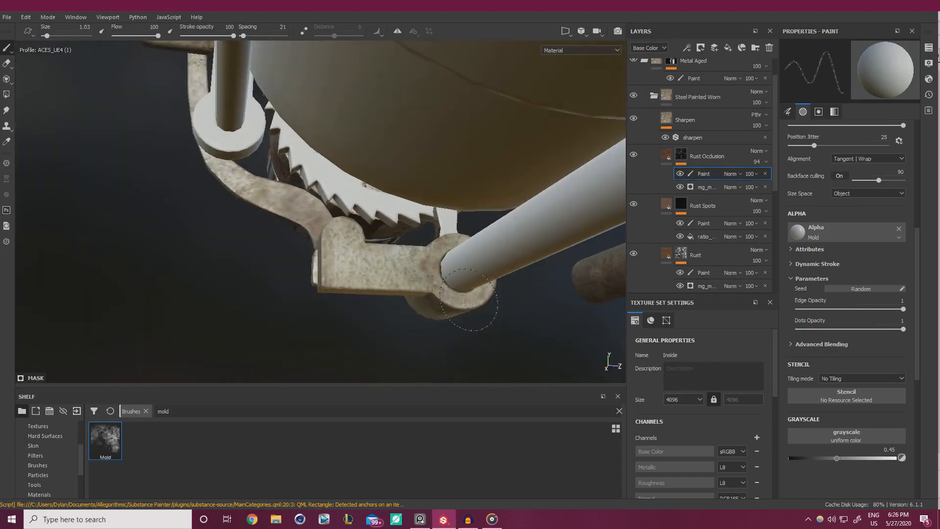
pyautogui.keyDown('alt'); pyautogui.moveTo(469, 300); pyautogui.dragTo(482, 268); pyautogui.keyUp('alt')
pyautogui.scroll(-8, 493, 191)
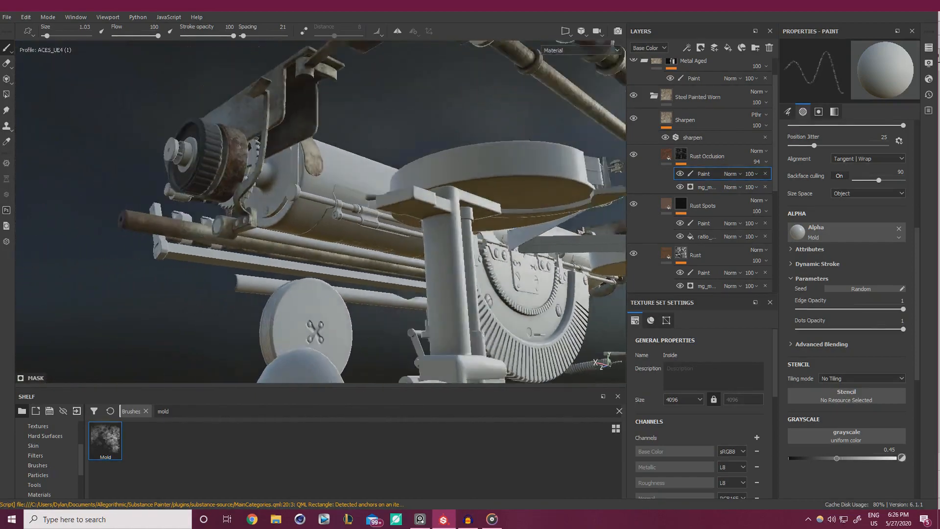
# Select the Metal Aged mask's Paint effect, clear the Mold alpha from the brush, and set size, flow, angle and position jitter to 0.
pyautogui.keyDown('alt'); pyautogui.moveTo(255, 215); pyautogui.dragTo(395, 197); pyautogui.keyUp('alt')
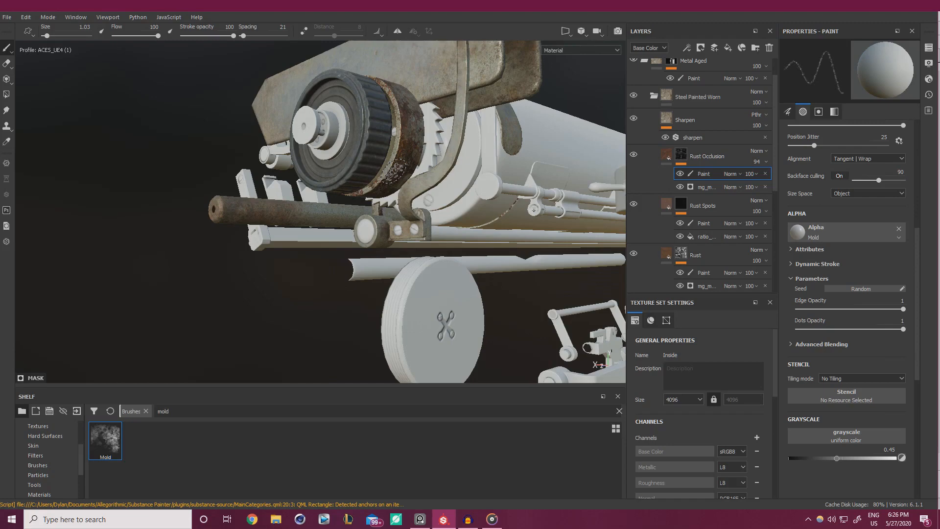
pyautogui.scroll(1, 716, 210)
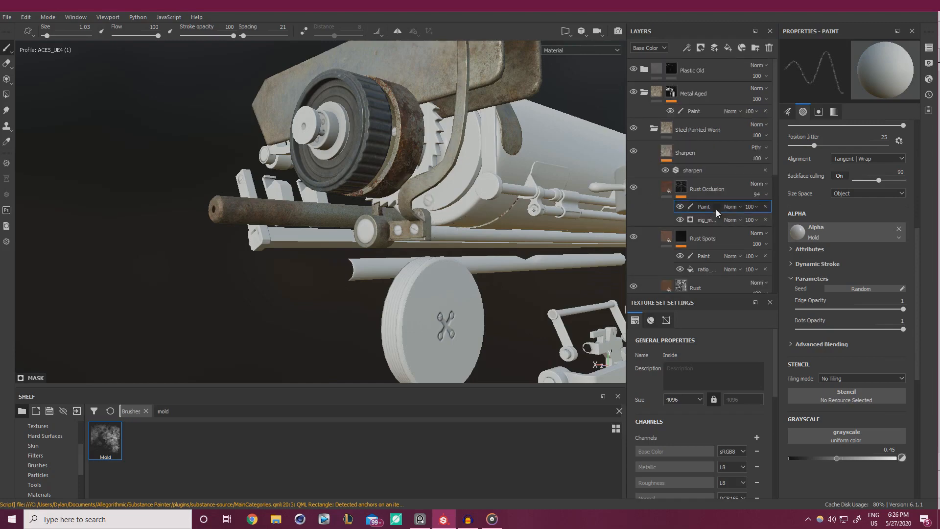
pyautogui.click(705, 111)
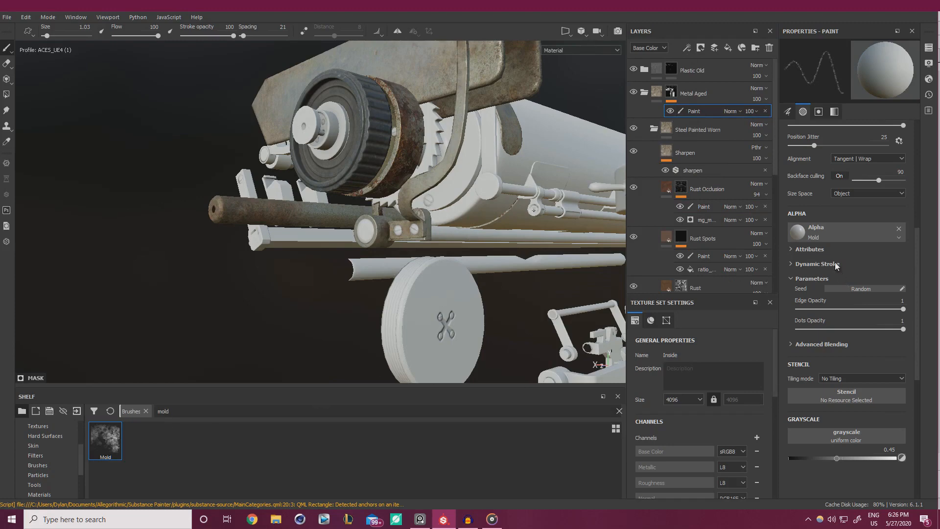
pyautogui.click(898, 229)
pyautogui.scroll(2, 838, 206)
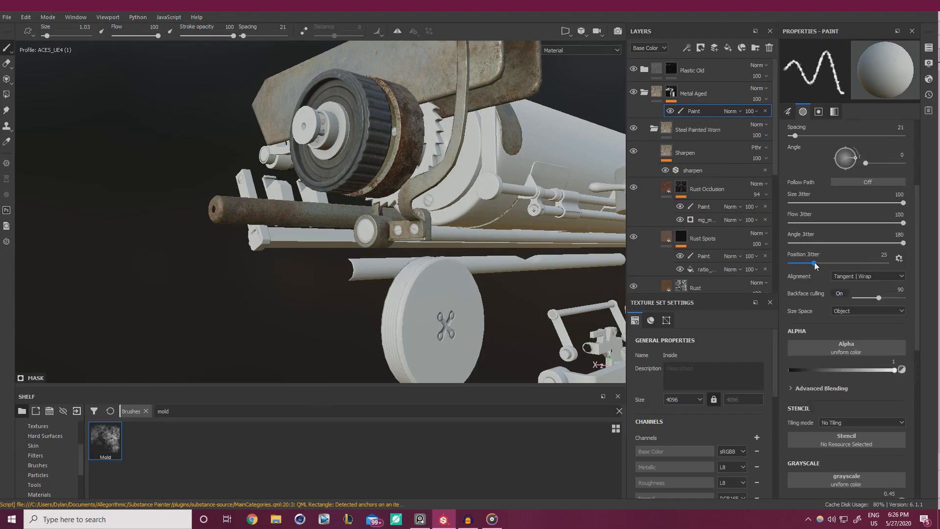
pyautogui.moveTo(814, 223); pyautogui.dragTo(783, 203)
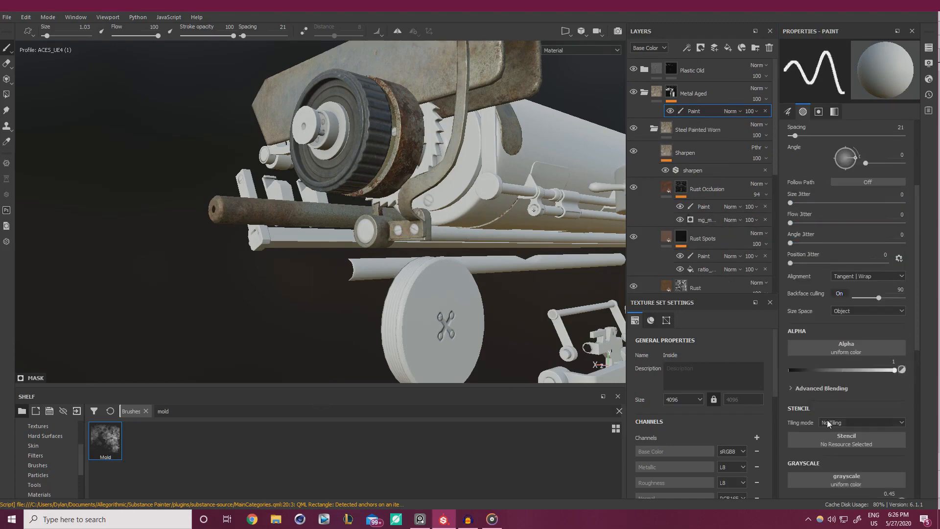
pyautogui.scroll(-1, 832, 422)
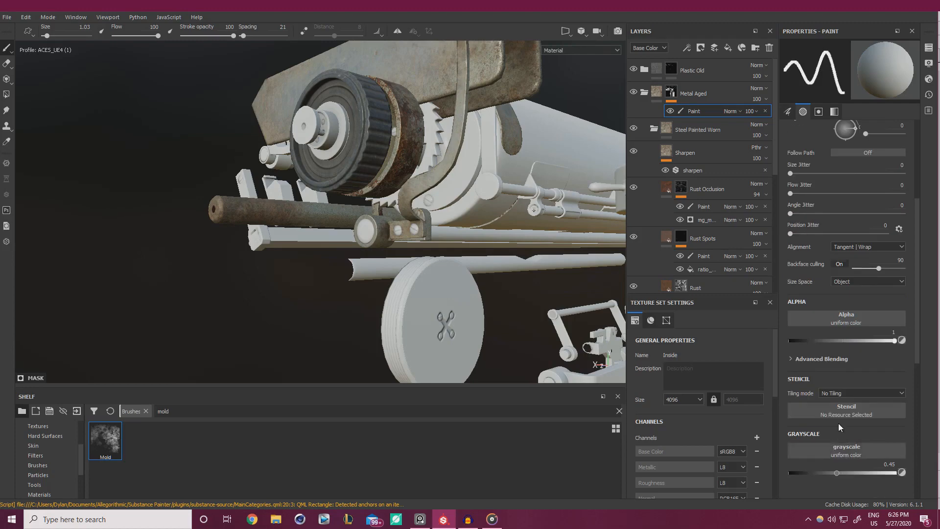
# Assign the round Shape alpha to the brush.
pyautogui.click(857, 453)
pyautogui.click(875, 314)
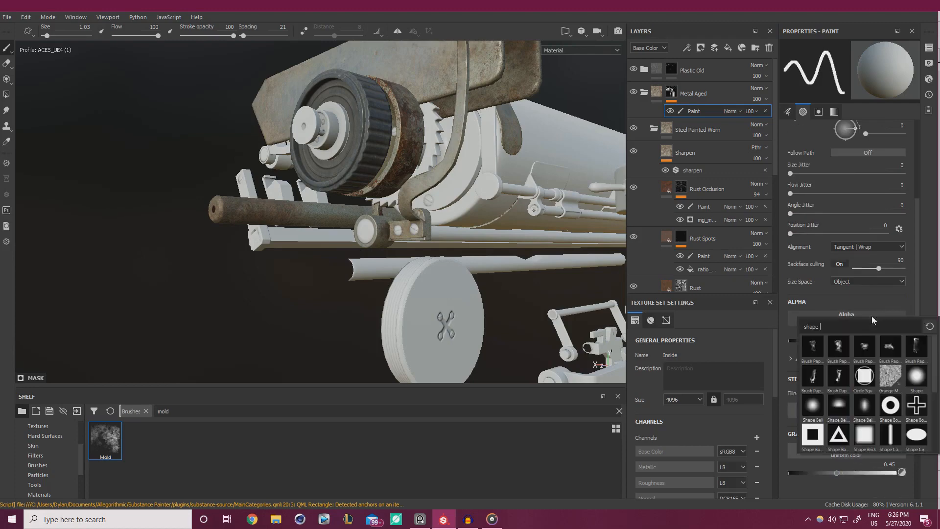
pyautogui.click(900, 381)
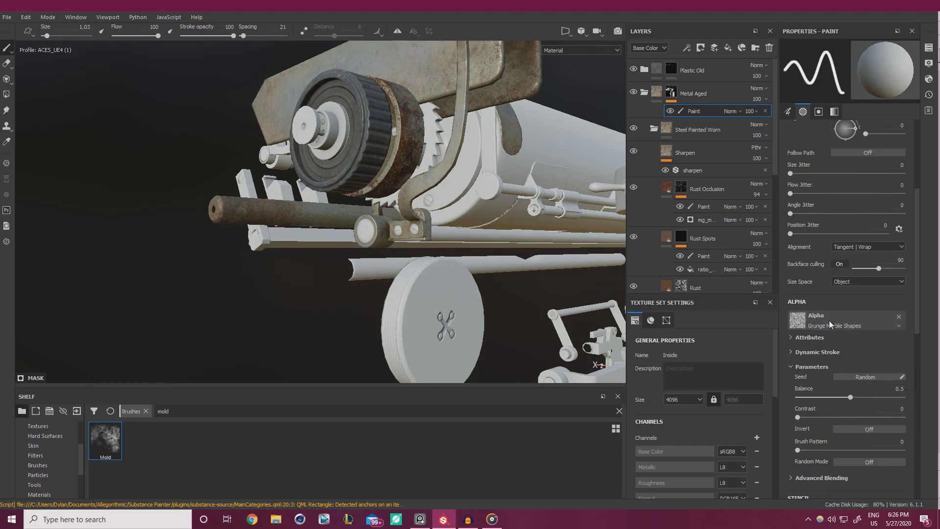
pyautogui.click(829, 320)
pyautogui.click(918, 384)
# Set the brush size to 0.3 and hardness to 0.955, and stamp over the arm's pivot screw head in the Metal Aged mask.
pyautogui.keyDown('alt'); pyautogui.moveTo(416, 223); pyautogui.dragTo(435, 215); pyautogui.keyUp('alt')
pyautogui.keyDown('alt'); pyautogui.moveTo(435, 215); pyautogui.dragTo(427, 233, button='right'); pyautogui.keyUp('alt')
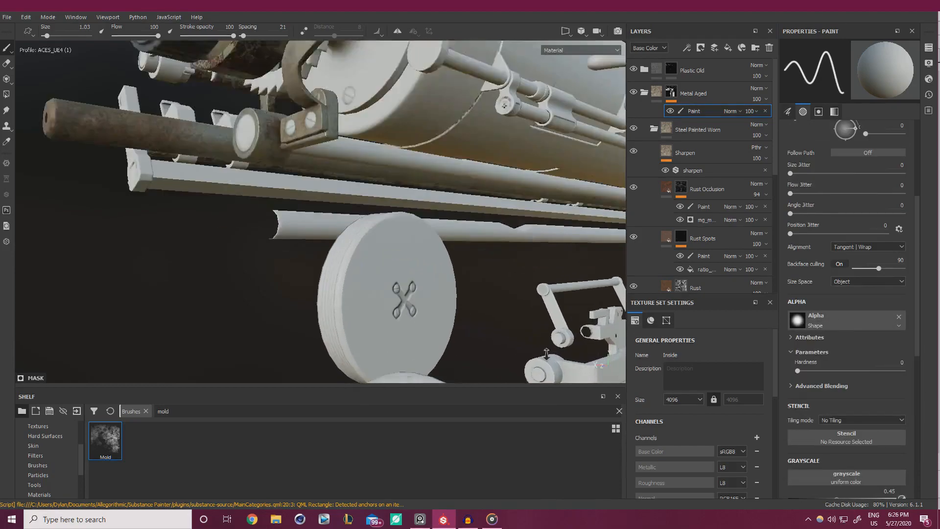
pyautogui.keyDown('alt'); pyautogui.moveTo(427, 233); pyautogui.dragTo(436, 306, button='middle'); pyautogui.keyUp('alt')
pyautogui.moveTo(436, 306)
pyautogui.keyDown('alt'); pyautogui.mouseDown(button='right')
pyautogui.moveTo(431, 343)
pyautogui.moveTo(445, 257)
pyautogui.mouseUp(button='right'); pyautogui.keyUp('alt')
pyautogui.keyDown('alt'); pyautogui.moveTo(445, 257); pyautogui.dragTo(321, 234); pyautogui.keyUp('alt')
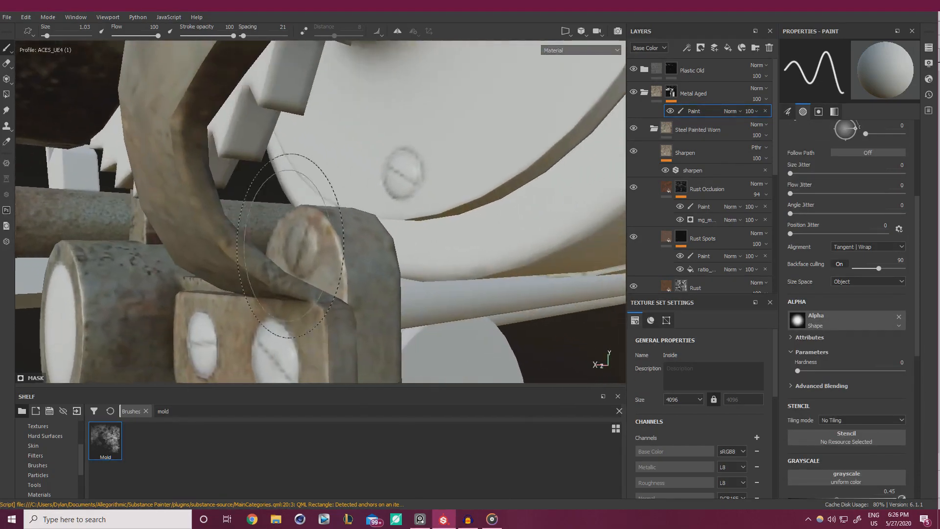
pyautogui.keyDown('ctrl'); pyautogui.moveTo(321, 230); pyautogui.dragTo(305, 227, button='right'); pyautogui.keyUp('ctrl')
pyautogui.keyDown('alt'); pyautogui.moveTo(307, 228); pyautogui.dragTo(367, 277); pyautogui.keyUp('alt')
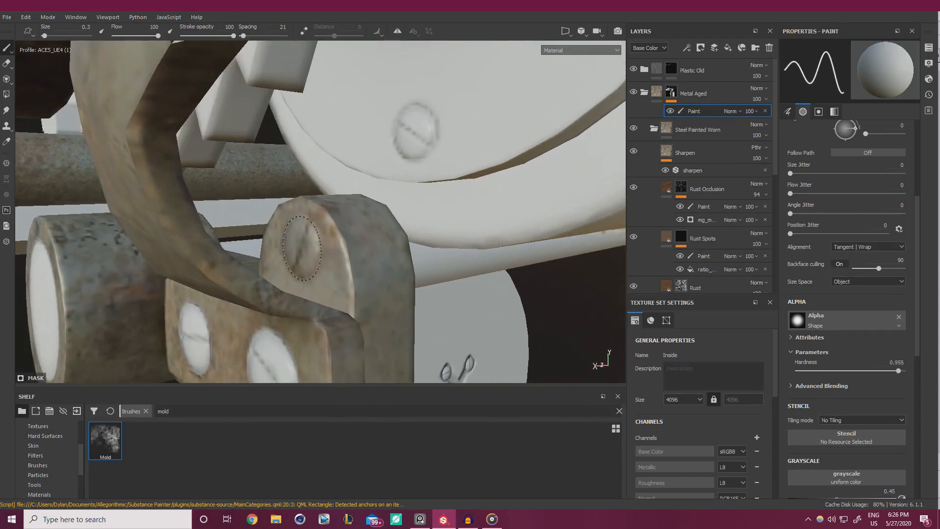
pyautogui.click(302, 249)
pyautogui.keyDown('alt'); pyautogui.moveTo(423, 257); pyautogui.dragTo(440, 282, button='right'); pyautogui.keyUp('alt')
pyautogui.keyDown('alt'); pyautogui.moveTo(441, 282); pyautogui.dragTo(489, 313); pyautogui.keyUp('alt')
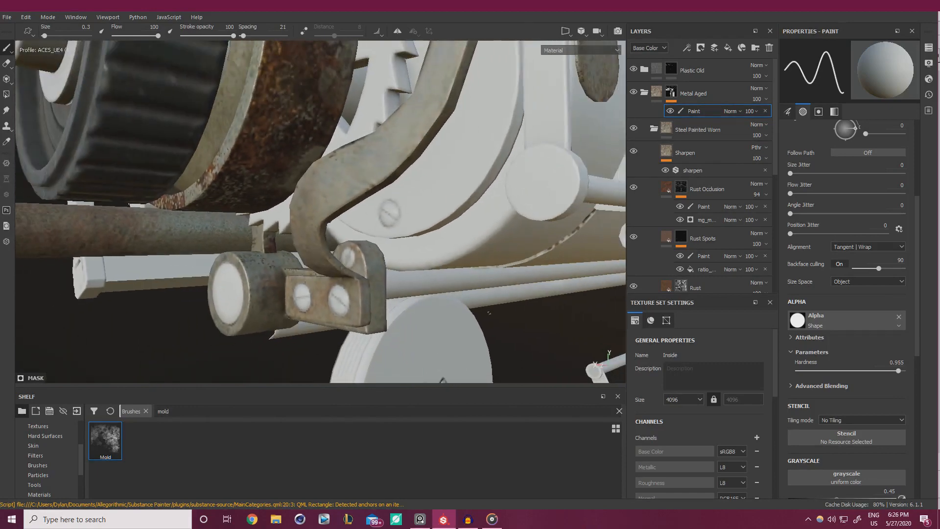
# Set the brush grayscale to 0 and mask the pivot screw head fully out of Metal Aged.
pyautogui.scroll(-3, 804, 412)
pyautogui.moveTo(829, 381); pyautogui.dragTo(790, 382)
pyautogui.scroll(5, 359, 248)
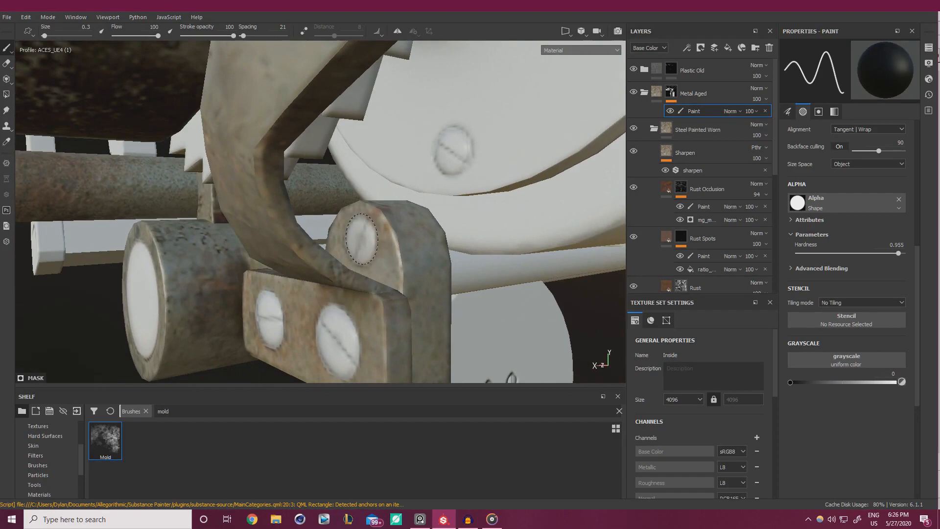
pyautogui.click(361, 239)
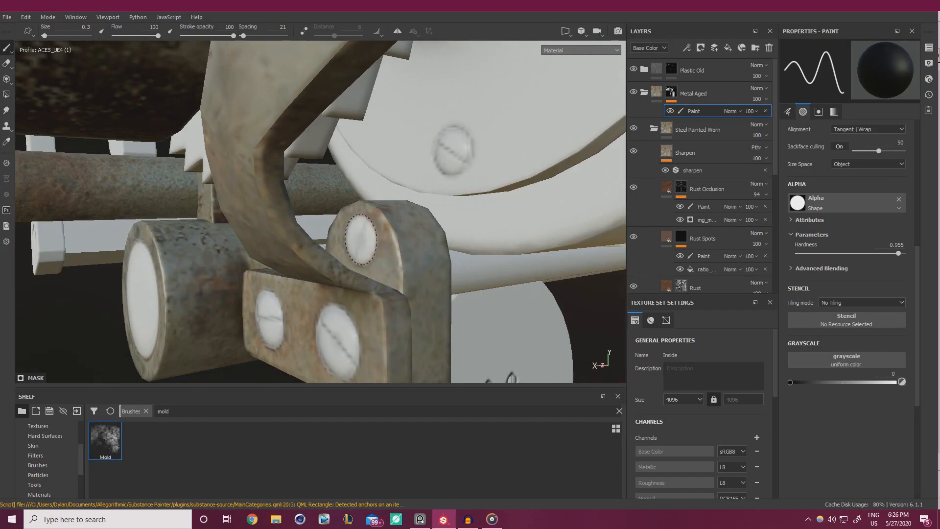
pyautogui.scroll(-5, 361, 239)
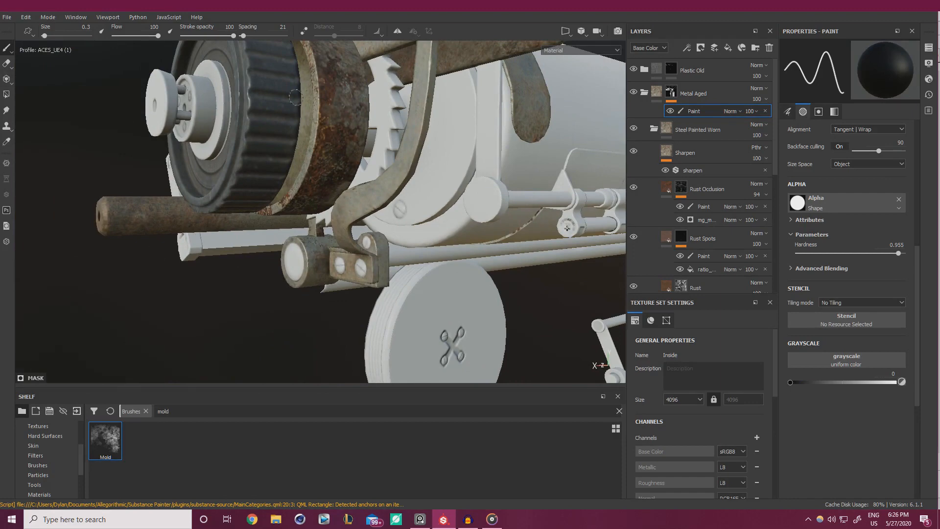
# Remove the heavy rust from the ring behind the ribbed knob by polygon-filling it with color 0 in the Rust mask.
pyautogui.keyDown('alt'); pyautogui.moveTo(398, 98); pyautogui.dragTo(421, 142); pyautogui.keyUp('alt')
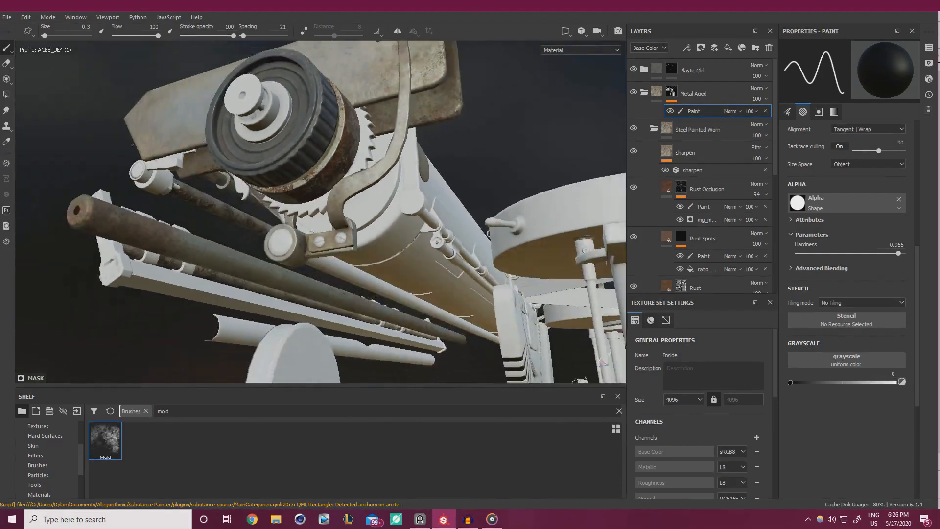
pyautogui.keyDown('alt'); pyautogui.moveTo(132, 145); pyautogui.dragTo(384, 240); pyautogui.keyUp('alt')
pyautogui.keyDown('shift'); pyautogui.moveTo(384, 205); pyautogui.dragTo(326, 178, button='right'); pyautogui.keyUp('shift')
pyautogui.keyDown('alt'); pyautogui.moveTo(326, 178); pyautogui.dragTo(357, 113); pyautogui.keyUp('alt')
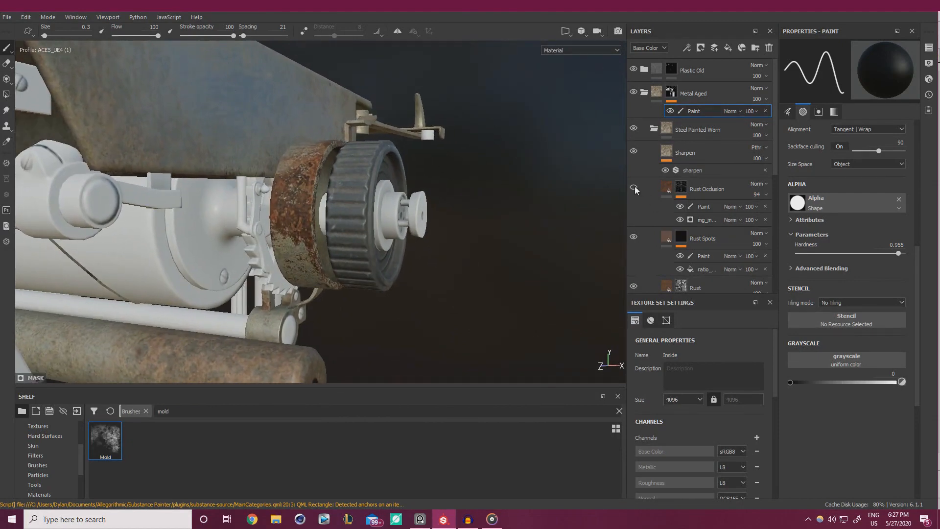
pyautogui.scroll(-1, 637, 250)
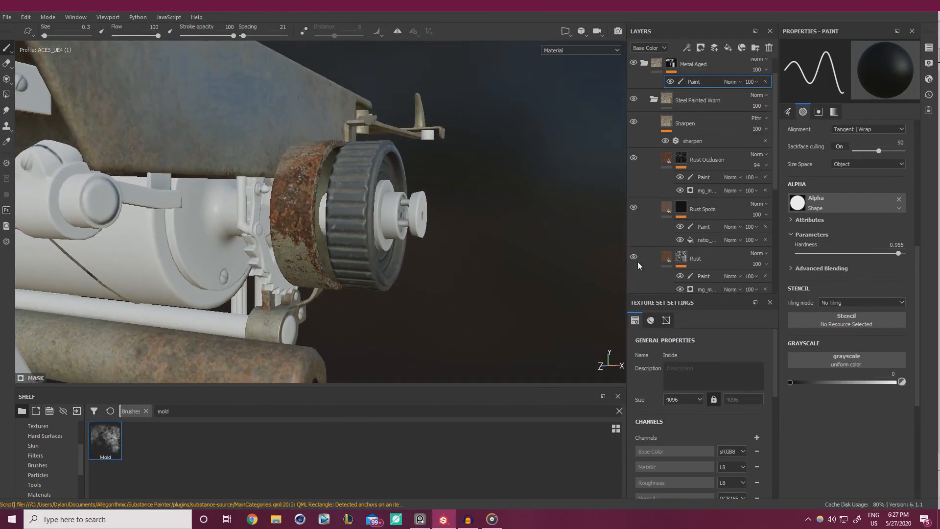
pyautogui.click(634, 257)
pyautogui.click(704, 275)
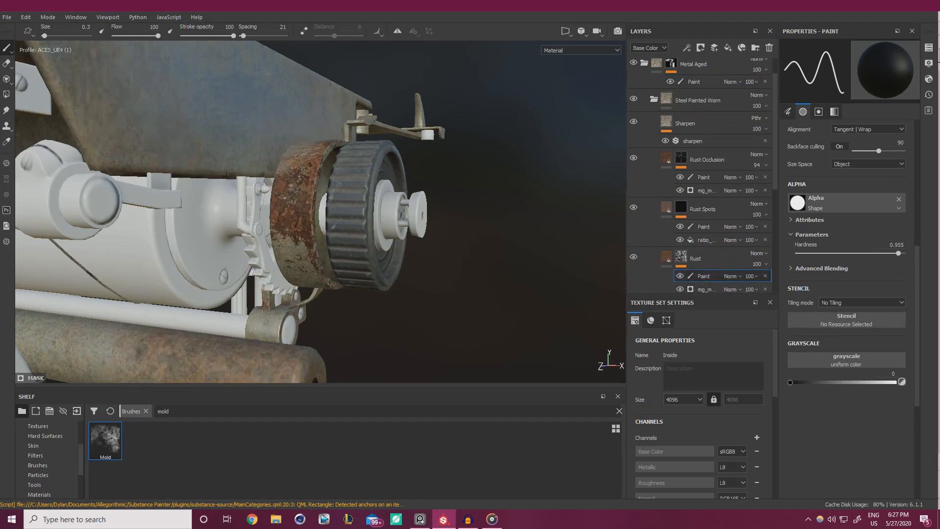
pyautogui.click(6, 95)
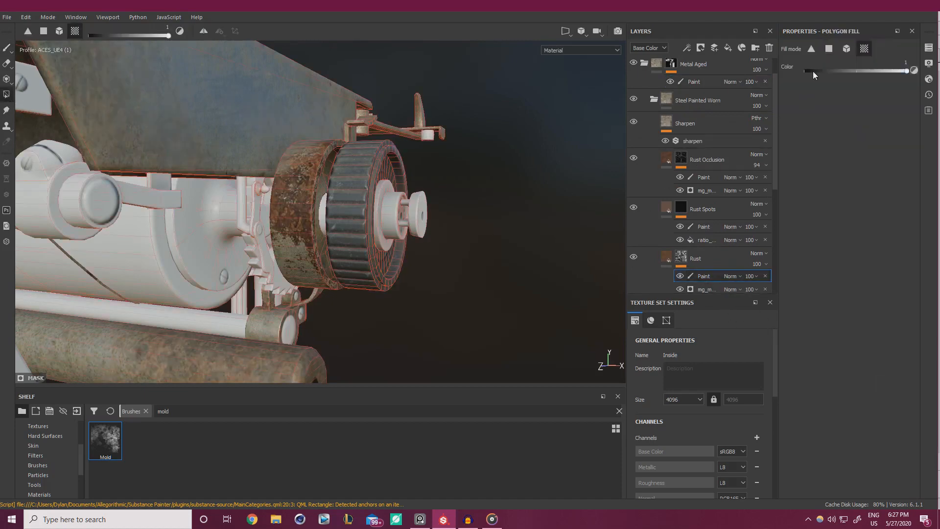
pyautogui.moveTo(812, 72); pyautogui.dragTo(748, 72)
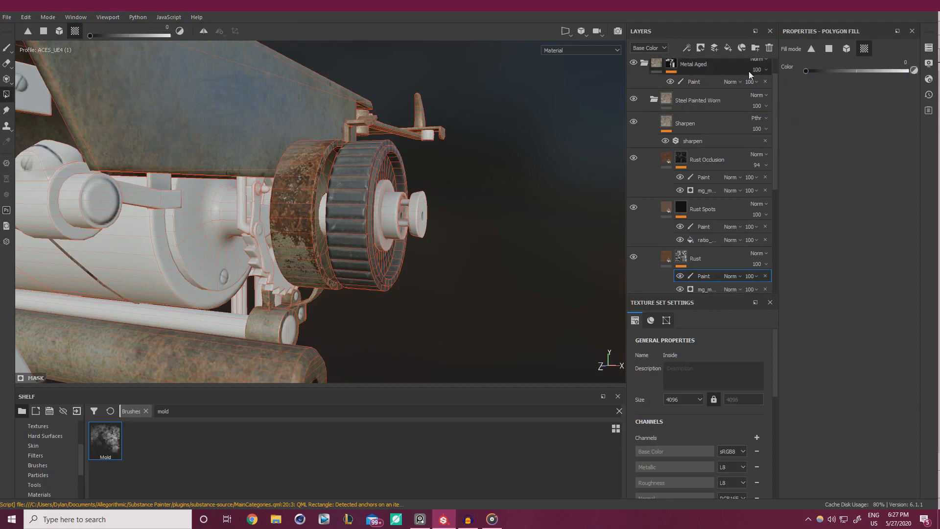
pyautogui.click(299, 200)
pyautogui.click(314, 219)
# Select the Bump Variation mask's Paint effect and set up the Mold brush at size 2.94 for the ring behind the knob.
pyautogui.keyDown('alt'); pyautogui.moveTo(333, 220); pyautogui.dragTo(542, 202); pyautogui.keyUp('alt')
pyautogui.scroll(-1, 701, 257)
pyautogui.scroll(-1, 700, 257)
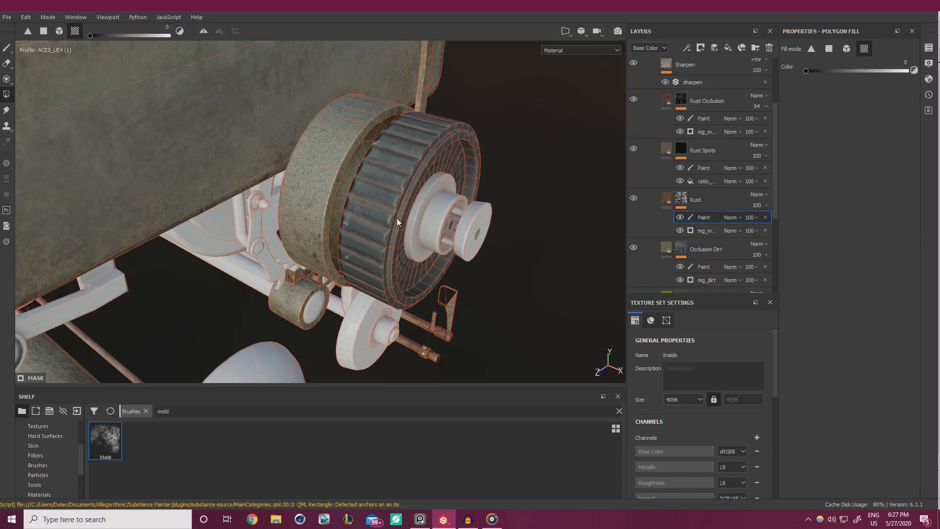
pyautogui.keyDown('alt'); pyautogui.moveTo(396, 220); pyautogui.dragTo(519, 274); pyautogui.keyUp('alt')
pyautogui.scroll(-1, 695, 257)
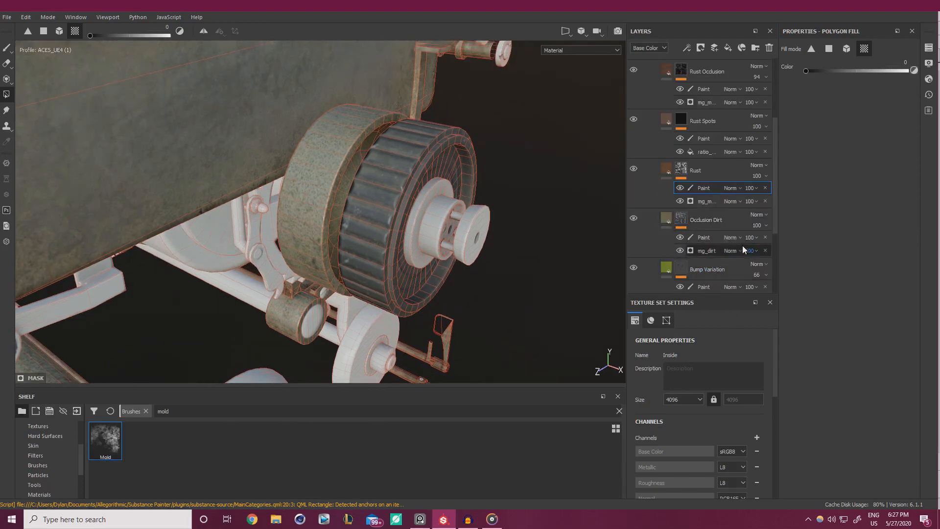
pyautogui.click(712, 287)
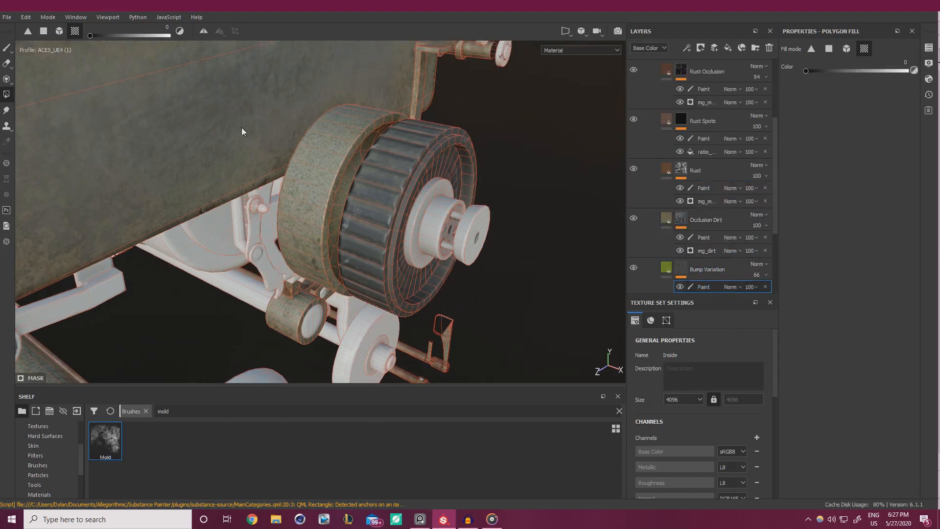
pyautogui.click(7, 48)
pyautogui.click(99, 443)
pyautogui.keyDown('alt'); pyautogui.moveTo(343, 205); pyautogui.dragTo(372, 289); pyautogui.keyUp('alt')
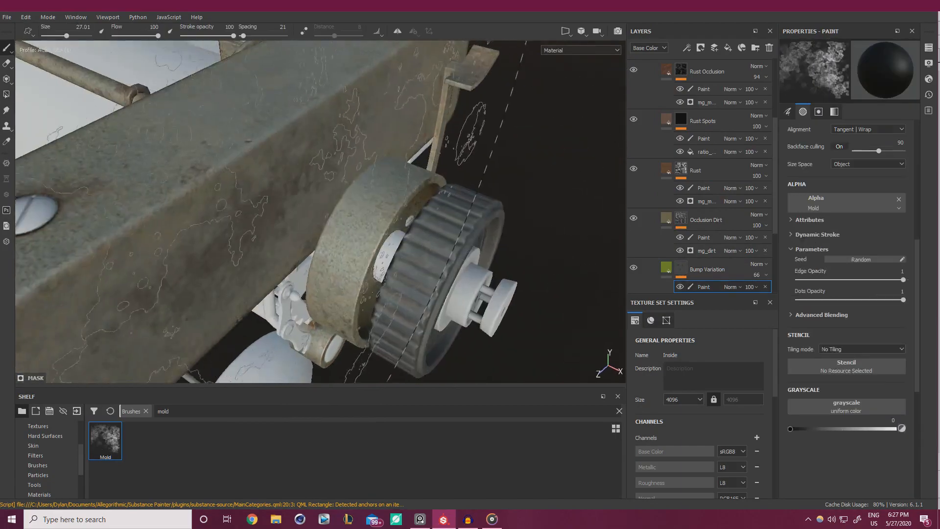
pyautogui.keyDown('ctrl'); pyautogui.moveTo(349, 250); pyautogui.dragTo(259, 250, button='right'); pyautogui.keyUp('ctrl')
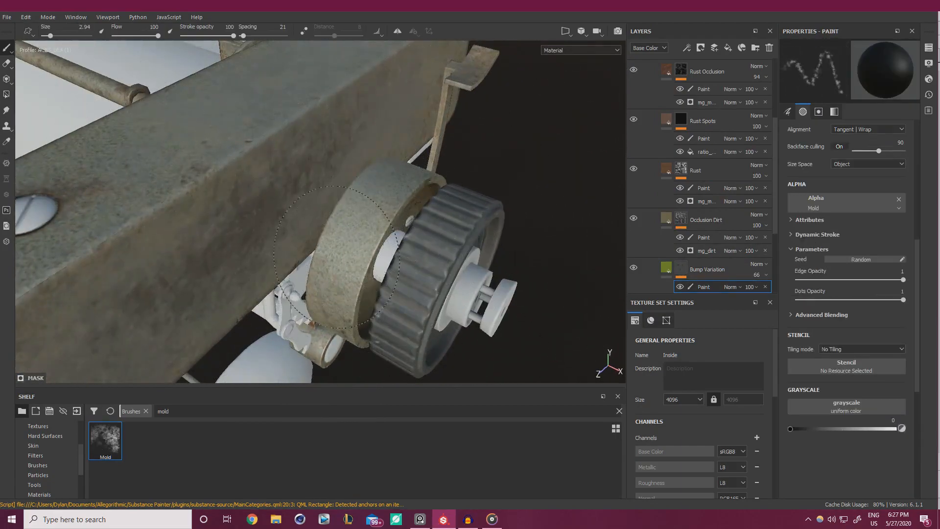
pyautogui.keyDown('alt'); pyautogui.moveTo(339, 287); pyautogui.dragTo(351, 286); pyautogui.keyUp('alt')
pyautogui.moveTo(387, 311)
pyautogui.keyDown('alt'); pyautogui.mouseDown()
pyautogui.moveTo(333, 289)
pyautogui.moveTo(332, 249)
pyautogui.moveTo(396, 305)
pyautogui.mouseUp(); pyautogui.keyUp('alt')
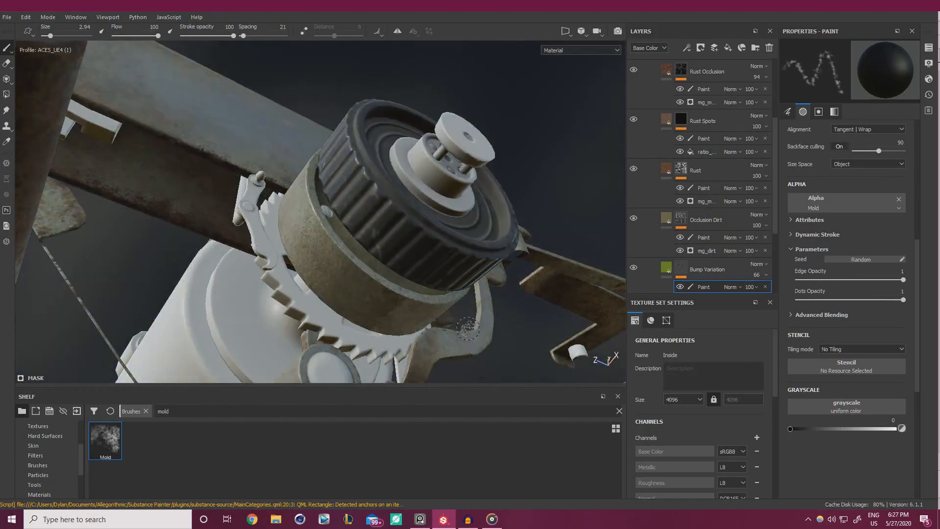
# Toggle the Occlusion Dirt and Rust layers off and on to compare their effect on the knob's ring.
pyautogui.keyDown('alt'); pyautogui.moveTo(468, 327); pyautogui.dragTo(549, 275); pyautogui.keyUp('alt')
pyautogui.click(633, 218)
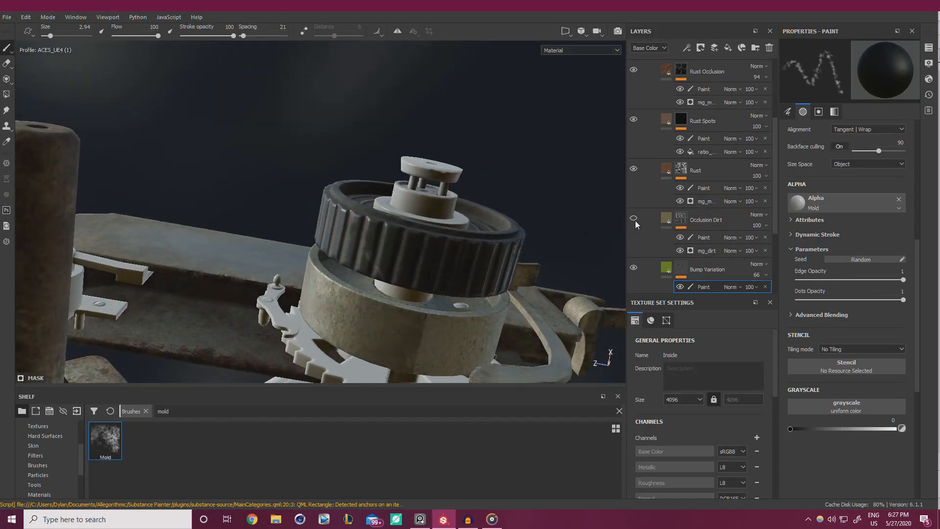
pyautogui.click(633, 219)
pyautogui.click(634, 169)
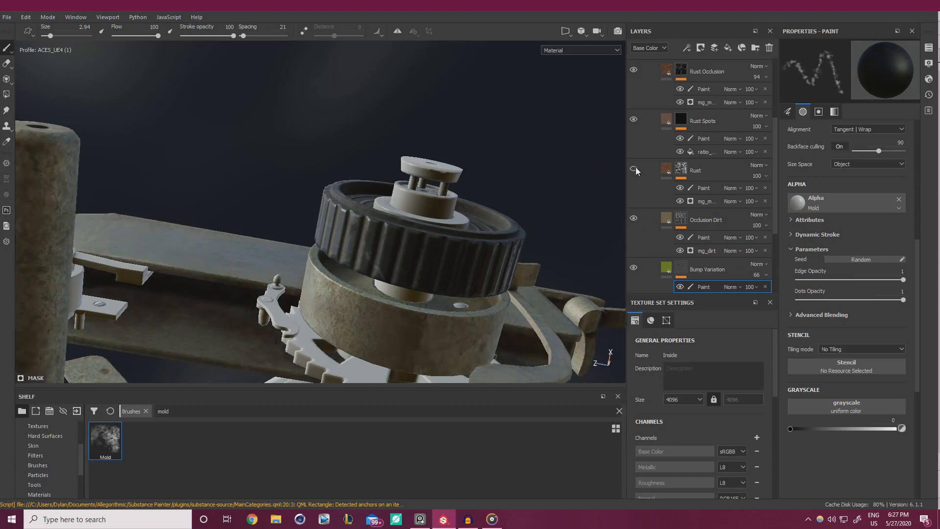
pyautogui.click(634, 168)
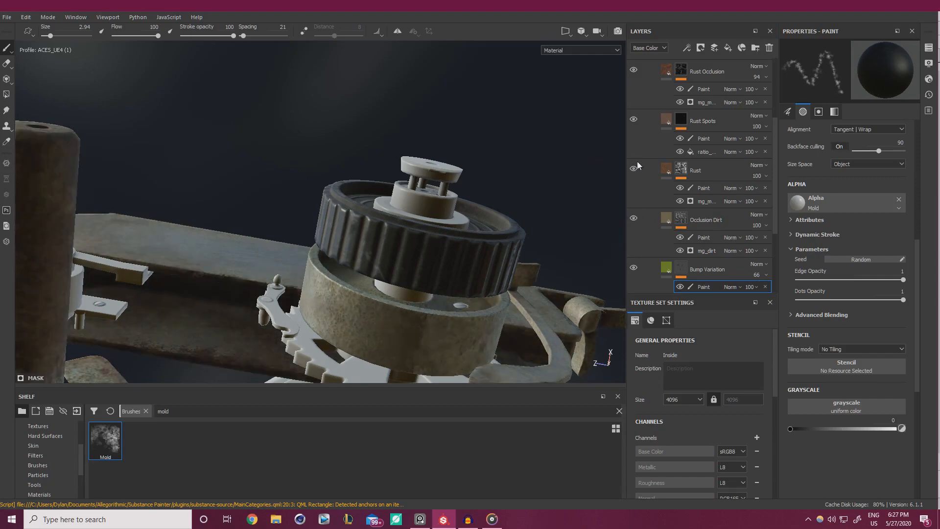
# Check the Rust Occlusion layer's effect on the ring behind the knob and select its mask's Paint effect.
pyautogui.click(633, 70)
pyautogui.click(737, 89)
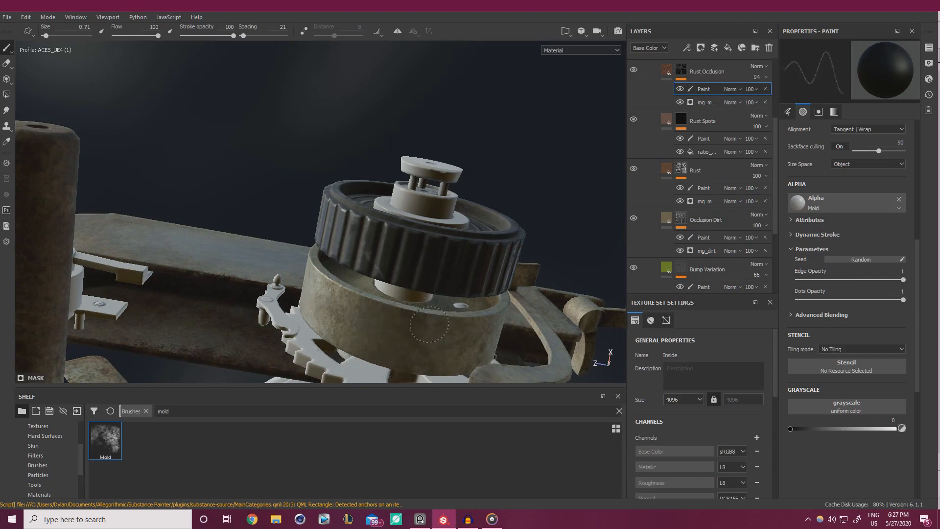
pyautogui.moveTo(432, 347)
pyautogui.keyDown('alt'); pyautogui.mouseDown()
pyautogui.moveTo(310, 239)
pyautogui.moveTo(426, 223)
pyautogui.moveTo(444, 230)
pyautogui.mouseUp(); pyautogui.keyUp('alt')
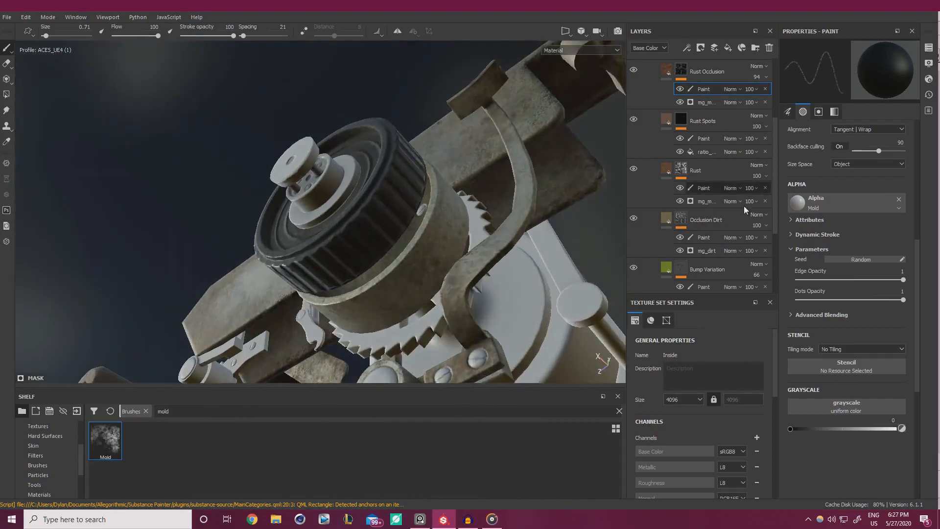
# Select the Bump Variation mask's Paint effect and set the Mold brush to size 1.9 for the ring behind the knob.
pyautogui.click(707, 287)
pyautogui.keyDown('ctrl'); pyautogui.moveTo(431, 278); pyautogui.dragTo(460, 278, button='right'); pyautogui.keyUp('ctrl')
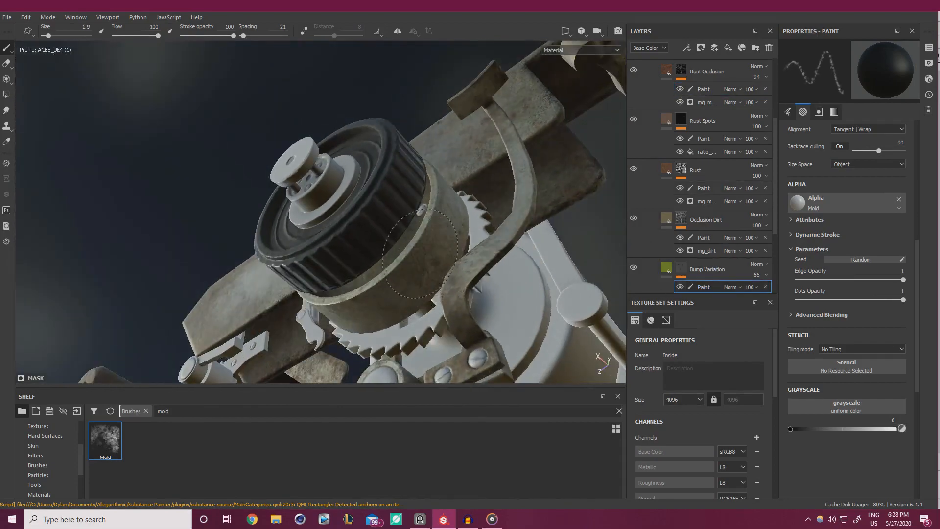
pyautogui.keyDown('alt'); pyautogui.moveTo(418, 273); pyautogui.dragTo(288, 237); pyautogui.keyUp('alt')
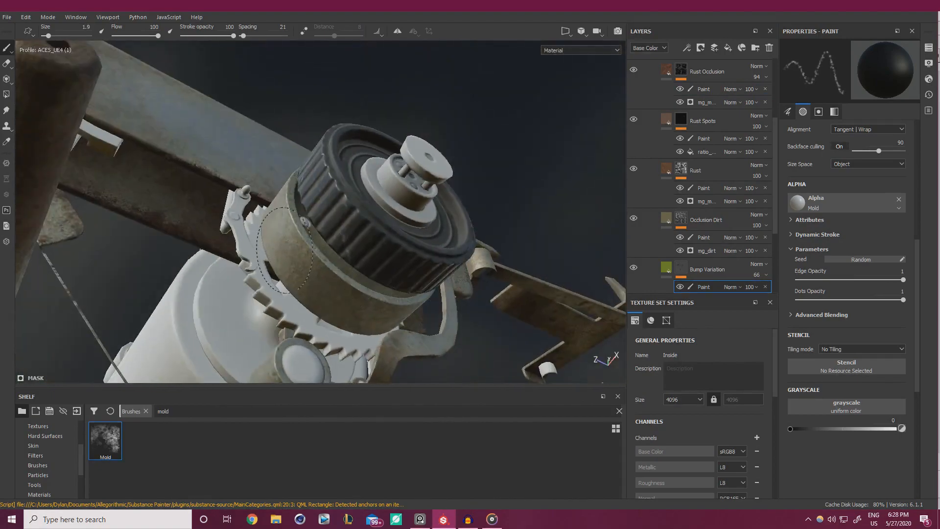
pyautogui.keyDown('alt'); pyautogui.moveTo(351, 309); pyautogui.dragTo(425, 262); pyautogui.keyUp('alt')
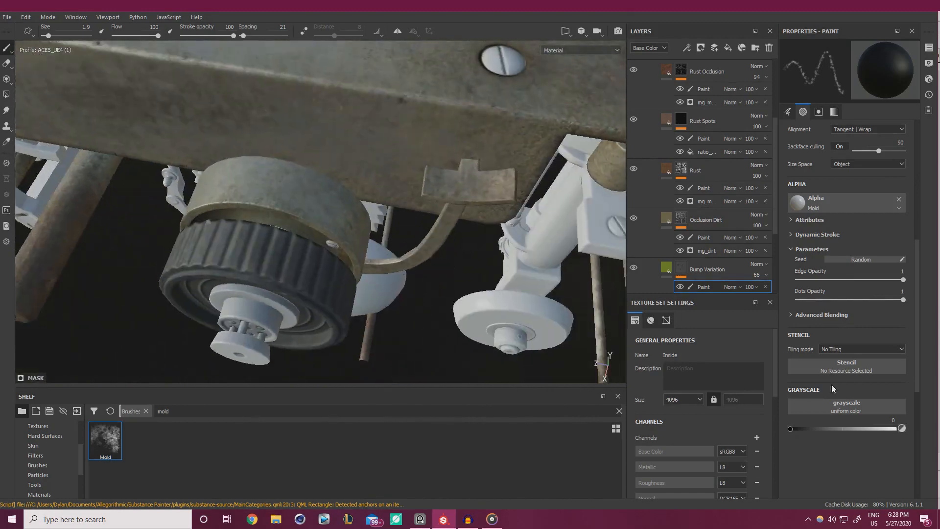
# Select the Rust mask's Paint effect and set the Mold brush to grayscale 0.4182 and size 2.14 for the ring.
pyautogui.click(713, 191)
pyautogui.keyDown('alt'); pyautogui.moveTo(206, 162); pyautogui.dragTo(233, 197); pyautogui.keyUp('alt')
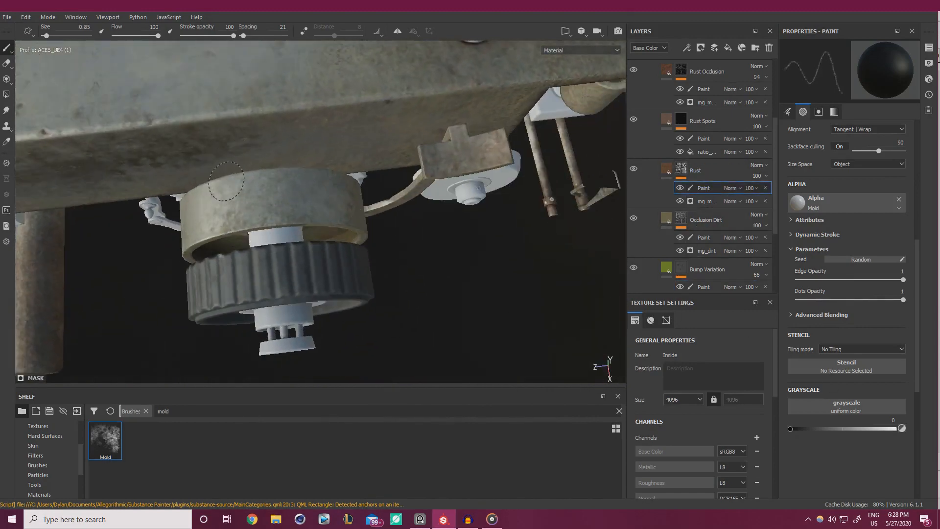
pyautogui.moveTo(820, 429); pyautogui.dragTo(833, 429)
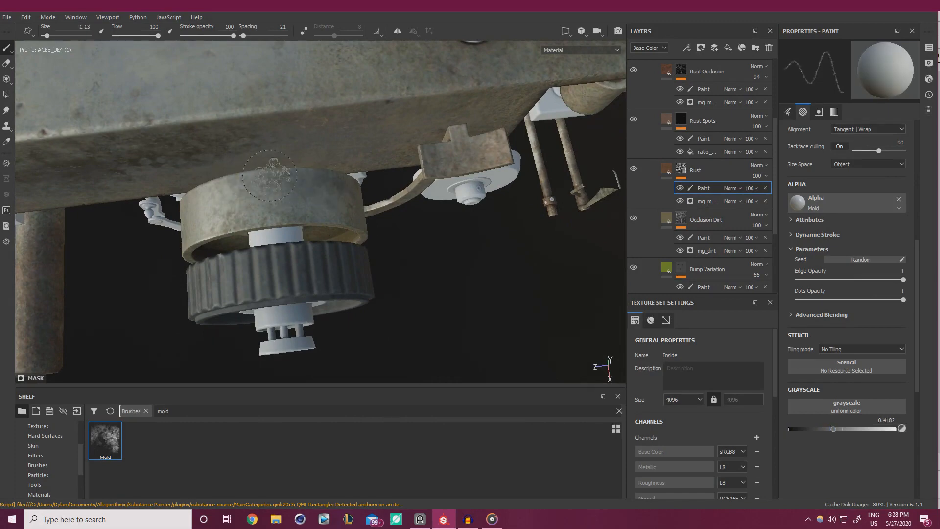
pyautogui.keyDown('alt'); pyautogui.moveTo(220, 214); pyautogui.dragTo(213, 244); pyautogui.keyUp('alt')
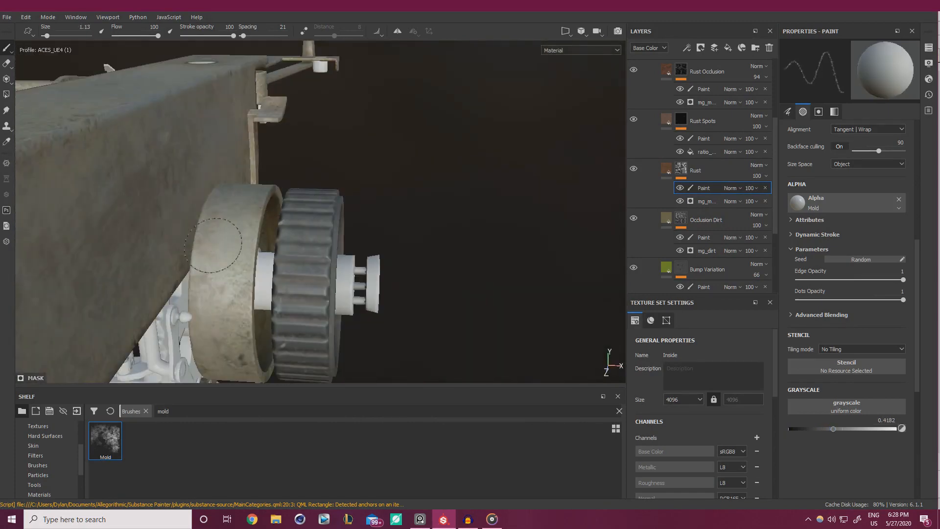
pyautogui.keyDown('alt'); pyautogui.moveTo(199, 350); pyautogui.dragTo(228, 211); pyautogui.keyUp('alt')
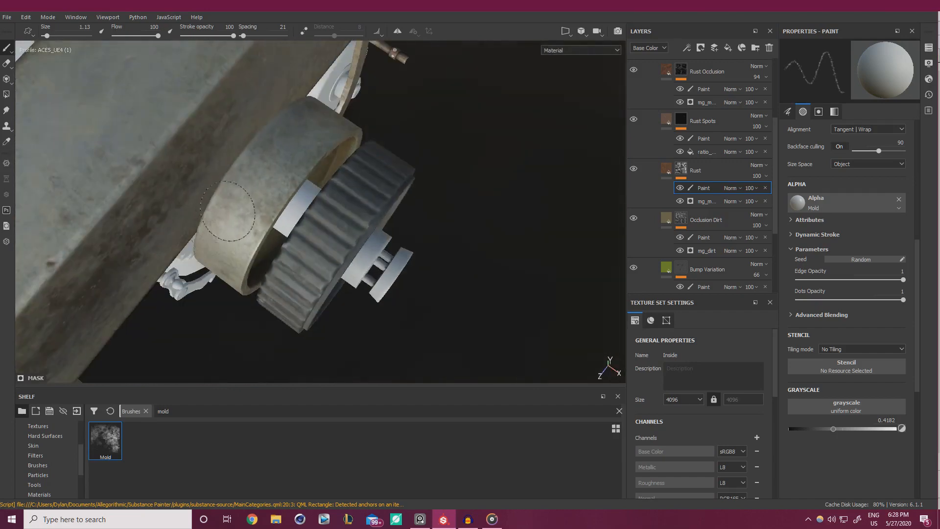
pyautogui.keyDown('alt'); pyautogui.moveTo(240, 170); pyautogui.dragTo(308, 181); pyautogui.keyUp('alt')
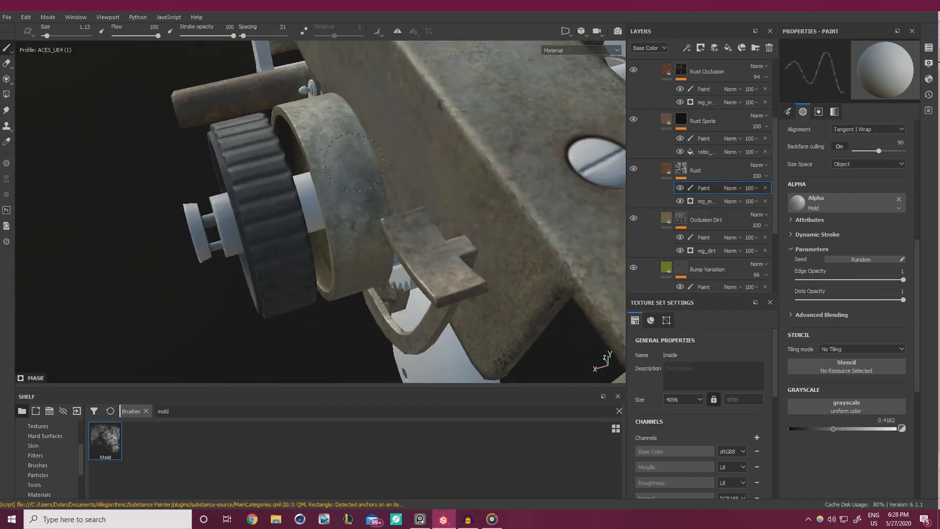
pyautogui.moveTo(358, 162)
pyautogui.keyDown('alt'); pyautogui.mouseDown()
pyautogui.moveTo(474, 213)
pyautogui.moveTo(255, 184)
pyautogui.mouseUp(); pyautogui.keyUp('alt')
pyautogui.keyDown('ctrl'); pyautogui.moveTo(303, 211); pyautogui.dragTo(325, 211, button='right'); pyautogui.keyUp('ctrl')
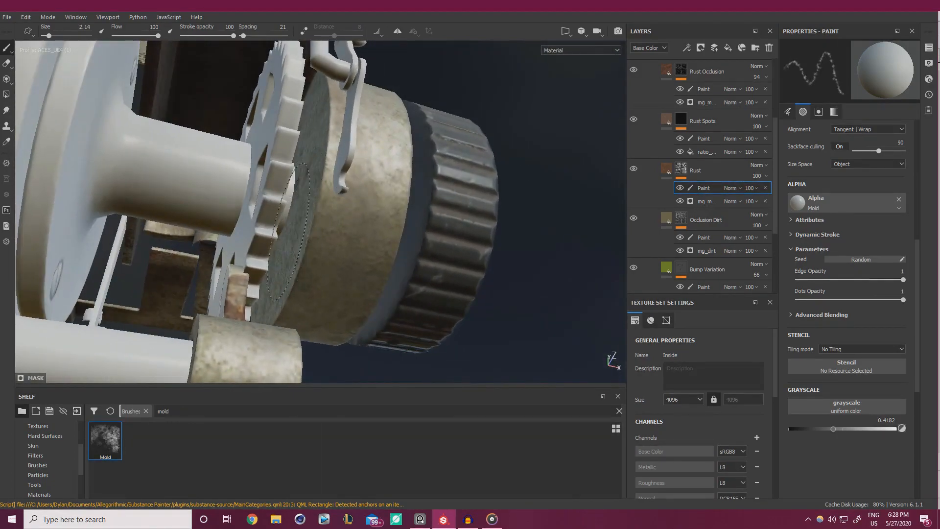
pyautogui.keyDown('alt'); pyautogui.moveTo(289, 230); pyautogui.dragTo(468, 182); pyautogui.keyUp('alt')
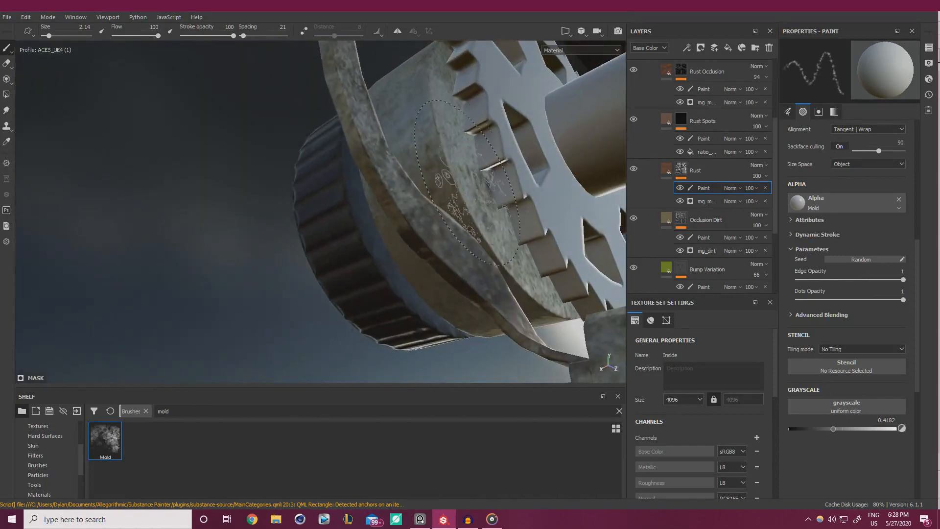
# Return to the Bump Variation mask's Paint effect with brush grayscale 0.1091 and size 1.6 for the ring's back face behind the gear.
pyautogui.click(719, 287)
pyautogui.click(800, 429)
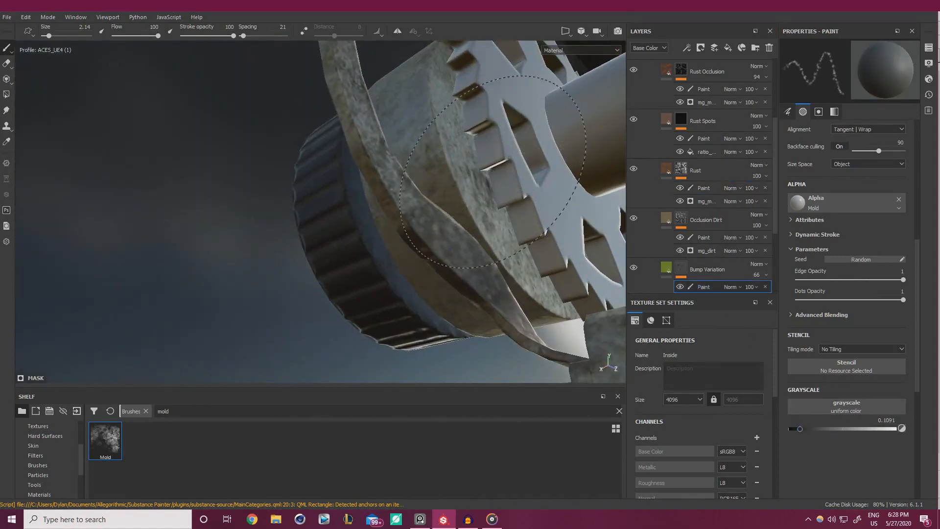
pyautogui.keyDown('alt'); pyautogui.moveTo(543, 281); pyautogui.dragTo(388, 226); pyautogui.keyUp('alt')
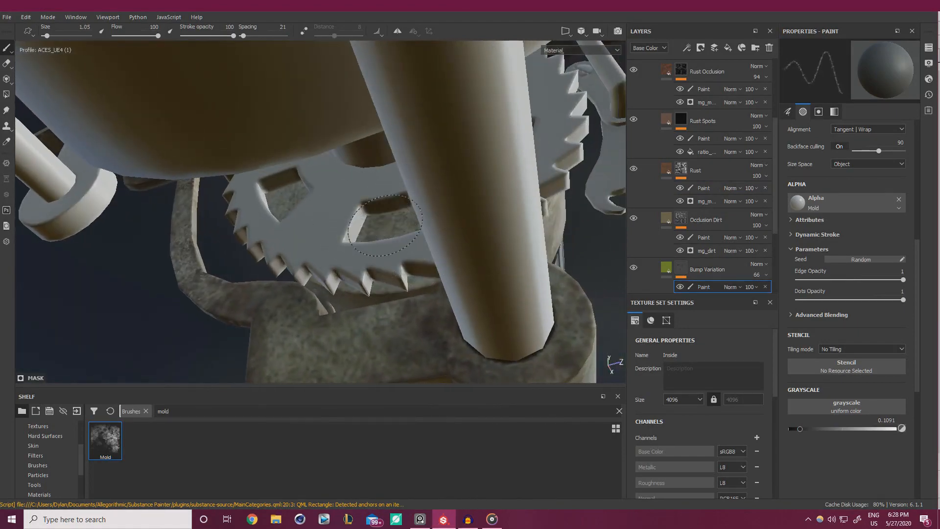
pyautogui.keyDown('alt'); pyautogui.moveTo(473, 235); pyautogui.dragTo(404, 250); pyautogui.keyUp('alt')
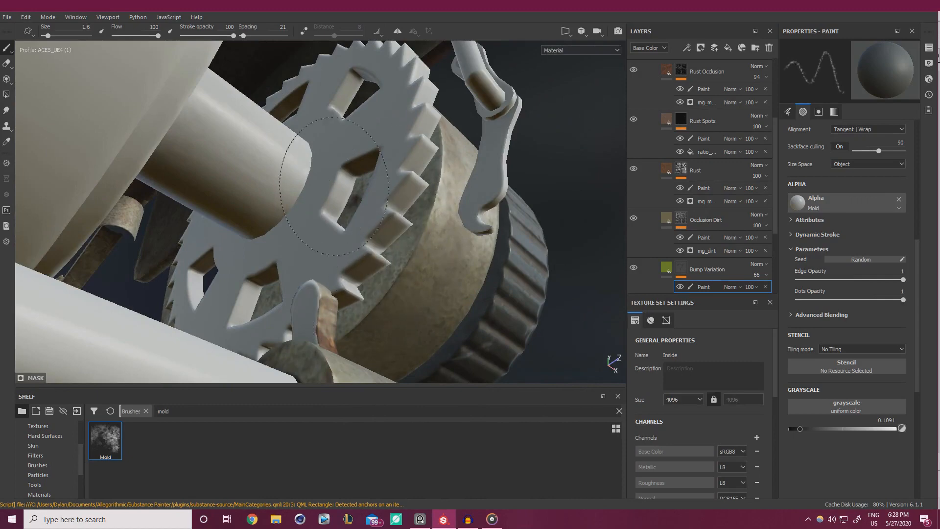
# Examine the aged metal across the typewriter's carriage, knob end, levers and front rods from several sides.
pyautogui.keyDown('alt'); pyautogui.moveTo(342, 181); pyautogui.dragTo(274, 186, button='right'); pyautogui.keyUp('alt')
pyautogui.keyDown('alt'); pyautogui.moveTo(274, 187); pyautogui.dragTo(453, 176); pyautogui.keyUp('alt')
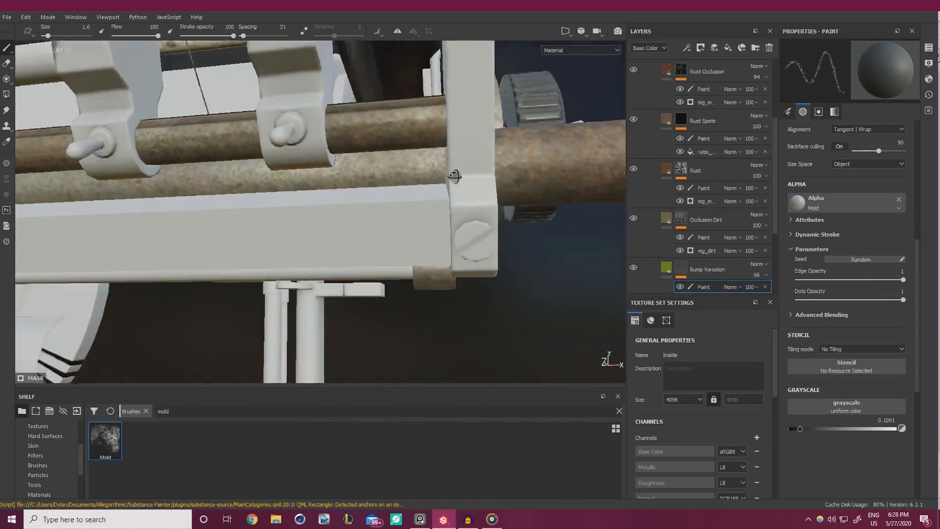
pyautogui.keyDown('alt'); pyautogui.moveTo(453, 177); pyautogui.dragTo(267, 178, button='right'); pyautogui.keyUp('alt')
pyautogui.keyDown('alt'); pyautogui.moveTo(267, 179); pyautogui.dragTo(261, 192, button='middle'); pyautogui.keyUp('alt')
pyautogui.keyDown('alt'); pyautogui.moveTo(261, 191); pyautogui.dragTo(118, 210); pyautogui.keyUp('alt')
pyautogui.keyDown('alt'); pyautogui.moveTo(118, 210); pyautogui.dragTo(91, 211, button='right'); pyautogui.keyUp('alt')
pyautogui.keyDown('alt'); pyautogui.moveTo(250, 161); pyautogui.dragTo(216, 164); pyautogui.keyUp('alt')
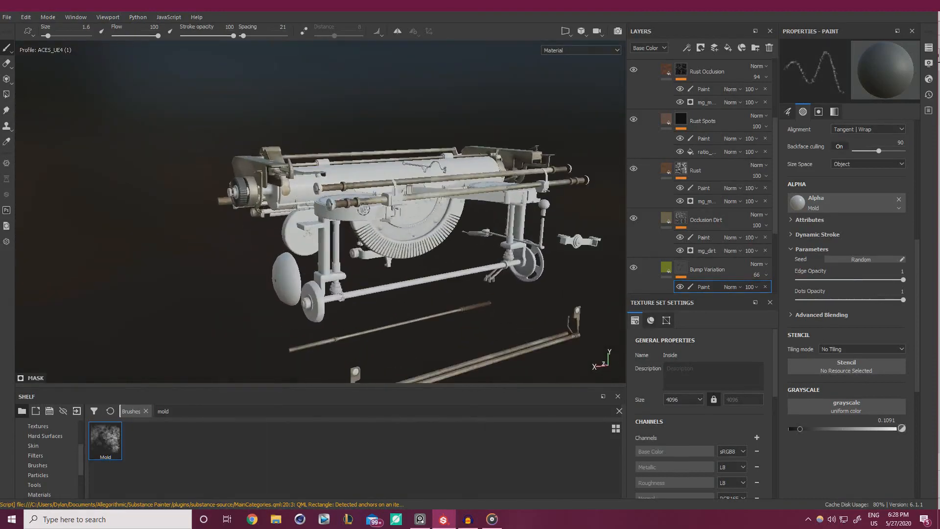
pyautogui.keyDown('alt'); pyautogui.moveTo(215, 164); pyautogui.dragTo(280, 206, button='right'); pyautogui.keyUp('alt')
pyautogui.keyDown('alt'); pyautogui.moveTo(280, 206); pyautogui.dragTo(324, 227); pyautogui.keyUp('alt')
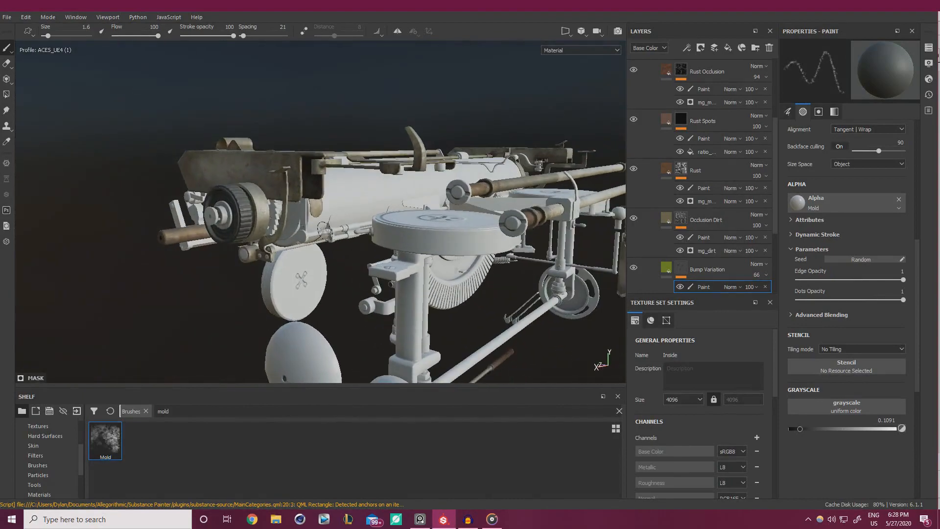
pyautogui.keyDown('alt'); pyautogui.moveTo(280, 282); pyautogui.dragTo(372, 265); pyautogui.keyUp('alt')
pyautogui.keyDown('alt'); pyautogui.moveTo(289, 226); pyautogui.dragTo(343, 226, button='right'); pyautogui.keyUp('alt')
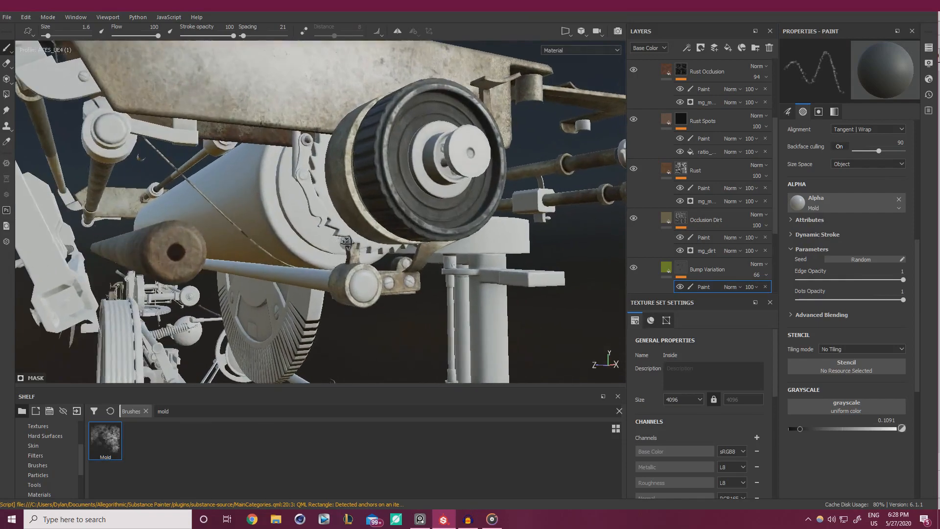
pyautogui.keyDown('alt'); pyautogui.moveTo(348, 240); pyautogui.dragTo(245, 220); pyautogui.keyUp('alt')
pyautogui.keyDown('alt'); pyautogui.moveTo(235, 210); pyautogui.dragTo(118, 210, button='right'); pyautogui.keyUp('alt')
pyautogui.keyDown('alt'); pyautogui.moveTo(384, 198); pyautogui.dragTo(278, 200, button='middle'); pyautogui.keyUp('alt')
pyautogui.keyDown('alt'); pyautogui.moveTo(278, 200); pyautogui.dragTo(125, 210); pyautogui.keyUp('alt')
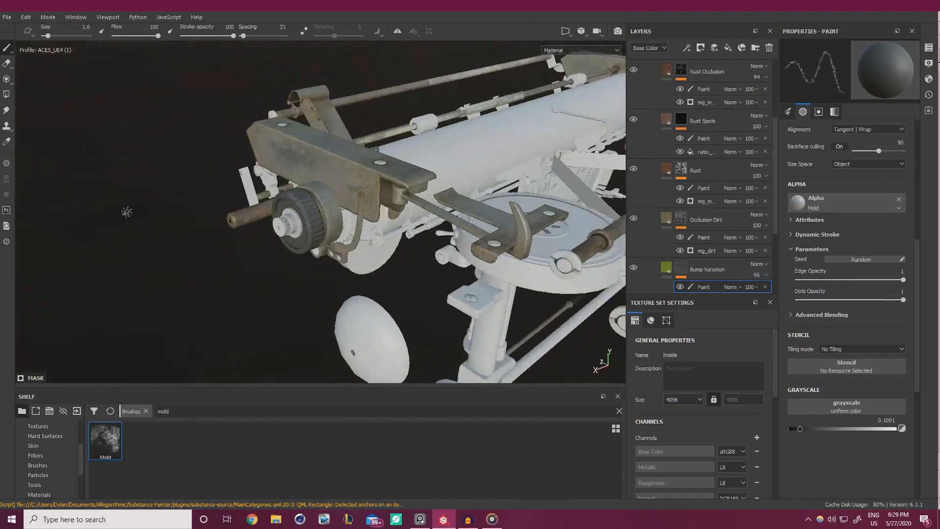
pyautogui.keyDown('alt'); pyautogui.moveTo(126, 210); pyautogui.dragTo(63, 208, button='middle'); pyautogui.keyUp('alt')
pyautogui.keyDown('alt'); pyautogui.moveTo(294, 196); pyautogui.dragTo(251, 238); pyautogui.keyUp('alt')
pyautogui.keyDown('alt'); pyautogui.moveTo(251, 239); pyautogui.dragTo(245, 255, button='right'); pyautogui.keyUp('alt')
pyautogui.keyDown('alt'); pyautogui.moveTo(244, 255); pyautogui.dragTo(156, 269); pyautogui.keyUp('alt')
pyautogui.keyDown('alt'); pyautogui.moveTo(266, 245); pyautogui.dragTo(256, 209, button='middle'); pyautogui.keyUp('alt')
pyautogui.keyDown('alt'); pyautogui.moveTo(256, 210); pyautogui.dragTo(340, 203); pyautogui.keyUp('alt')
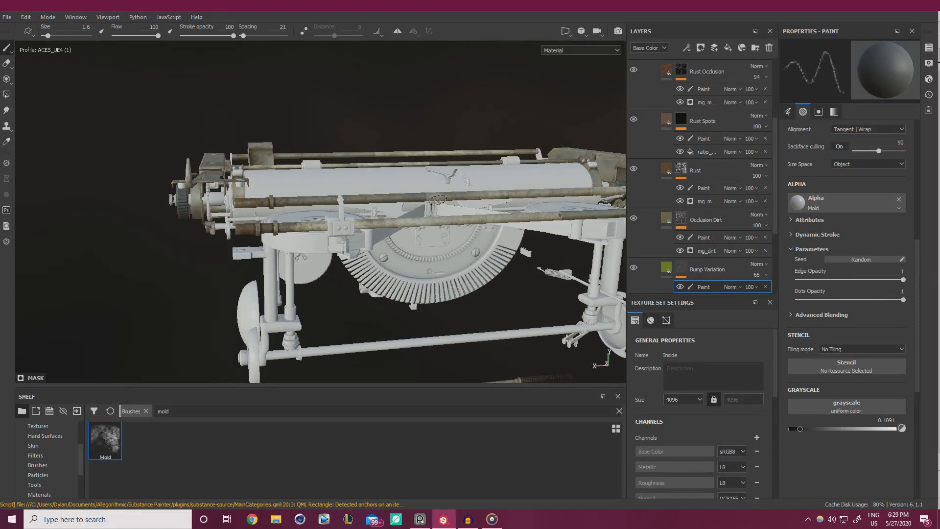
# Switch to the reference image board and compare the typewriter photos for how their metal parts are worn.
pyautogui.moveTo(0, 216); pyautogui.dragTo(436, 211, button='right')
pyautogui.scroll(-1, 445, 205)
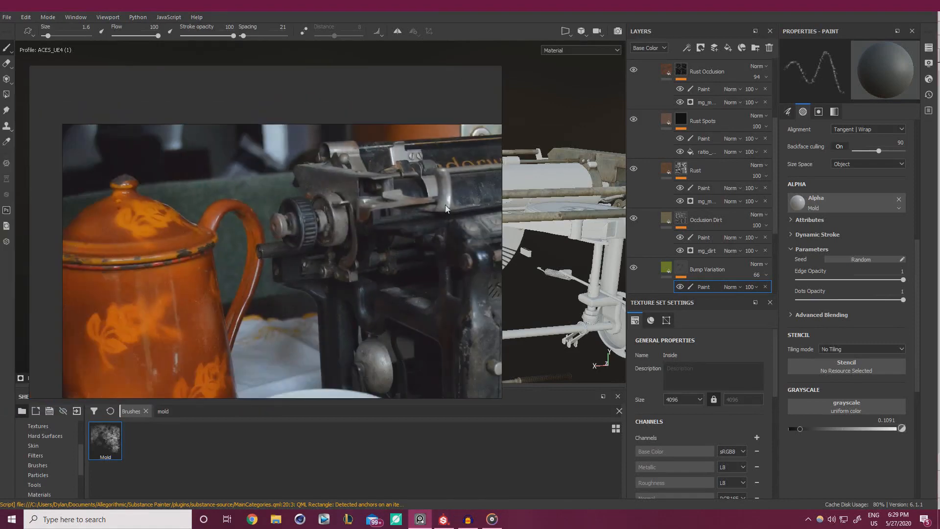
pyautogui.scroll(-4, 327, 204)
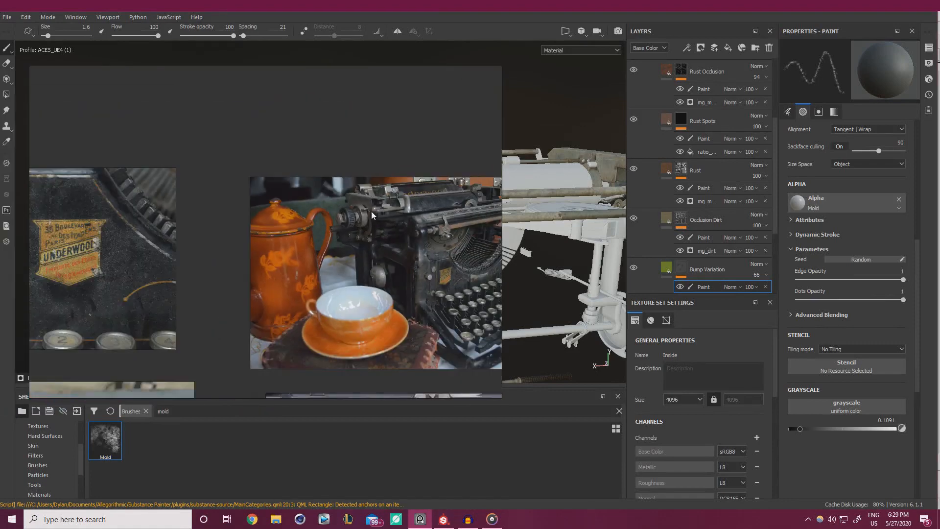
pyautogui.moveTo(361, 220); pyautogui.dragTo(207, 212, button='middle')
pyautogui.scroll(-3, 314, 232)
pyautogui.scroll(6, 315, 238)
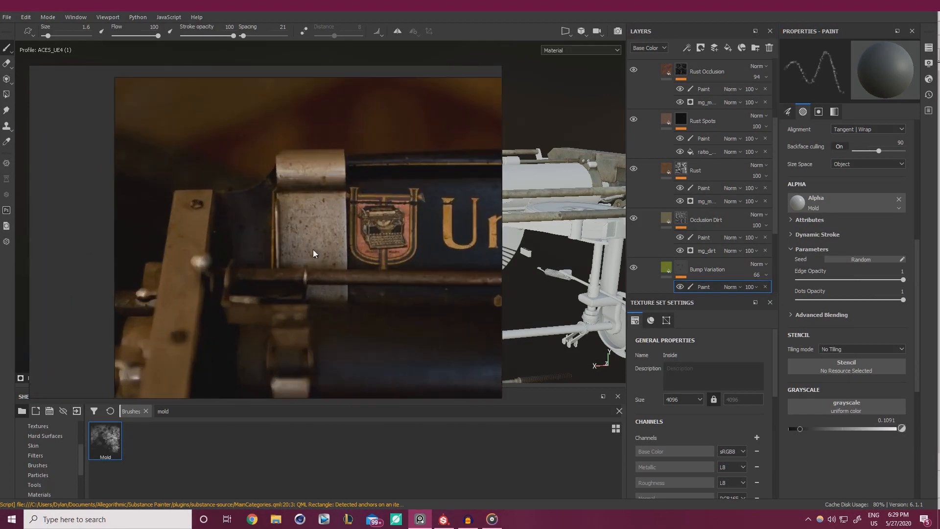
pyautogui.scroll(-5, 329, 240)
pyautogui.moveTo(335, 259); pyautogui.dragTo(254, 164, button='middle')
pyautogui.moveTo(337, 225); pyautogui.dragTo(256, 173, button='middle')
pyautogui.moveTo(470, 69); pyautogui.dragTo(206, 277, button='middle')
pyautogui.scroll(-1, 303, 215)
pyautogui.moveTo(303, 215); pyautogui.dragTo(232, 96, button='middle')
# Study the front-view Underwood photo's side arms, roller, spools and scale up close, then return to the texturing project.
pyautogui.scroll(3, 324, 269)
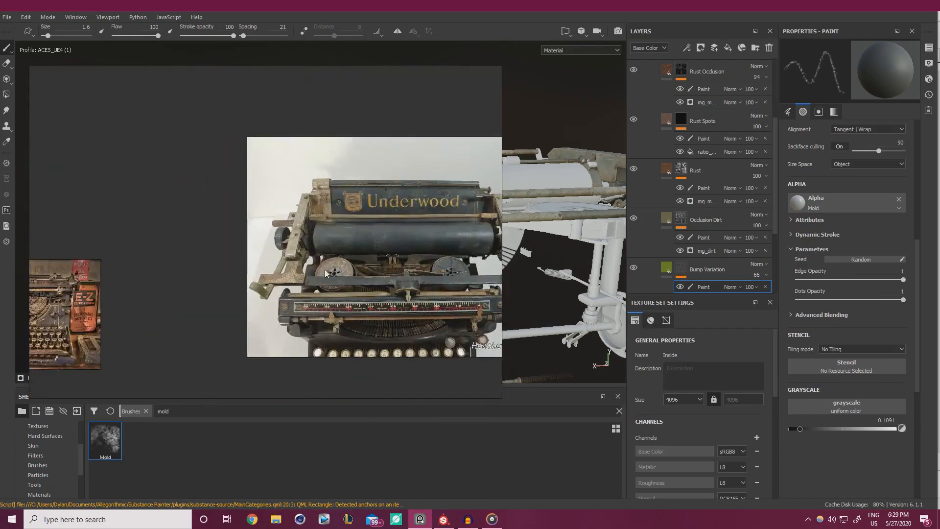
pyautogui.moveTo(349, 268); pyautogui.dragTo(263, 249, button='middle')
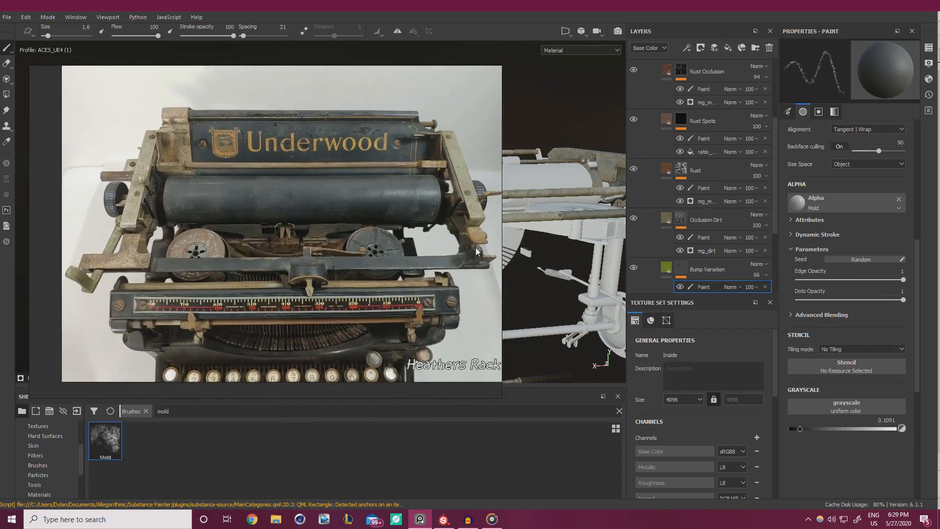
pyautogui.scroll(2, 145, 180)
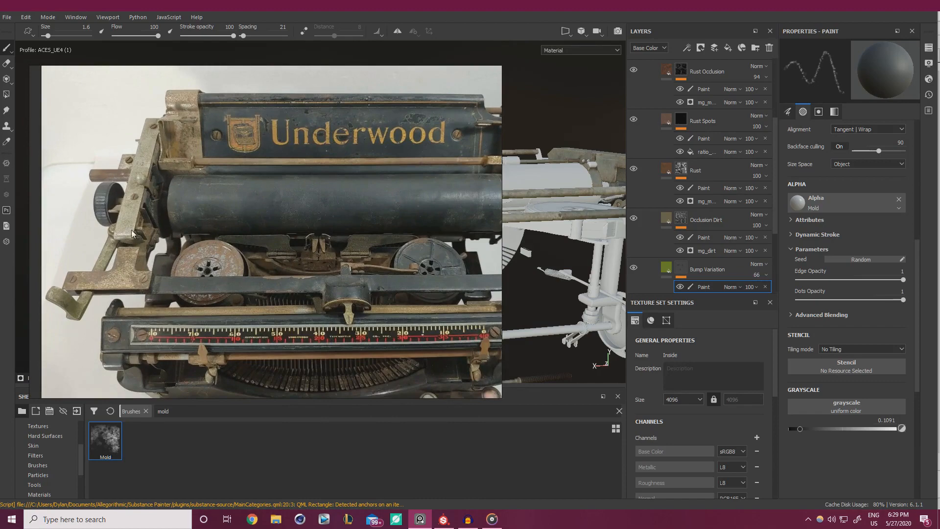
pyautogui.scroll(3, 132, 228)
pyautogui.scroll(-2, 143, 215)
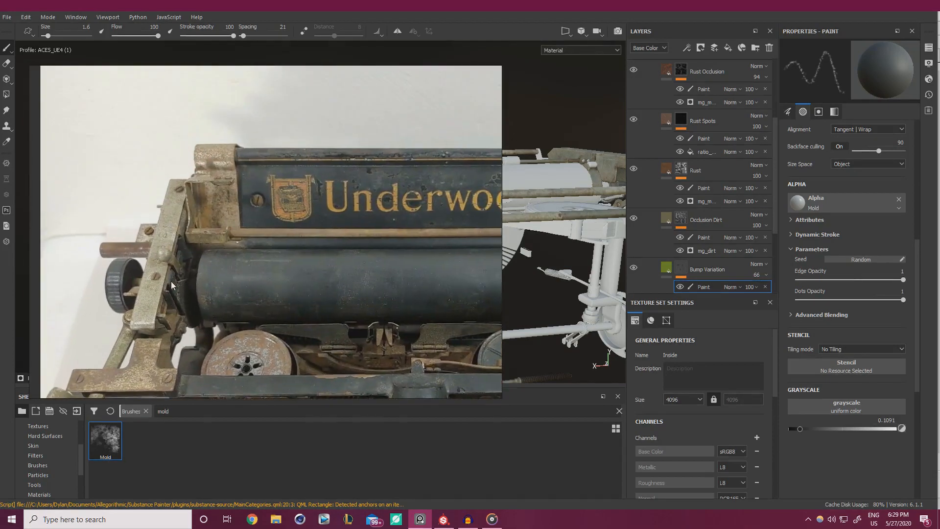
pyautogui.moveTo(294, 247); pyautogui.dragTo(118, 167, button='middle')
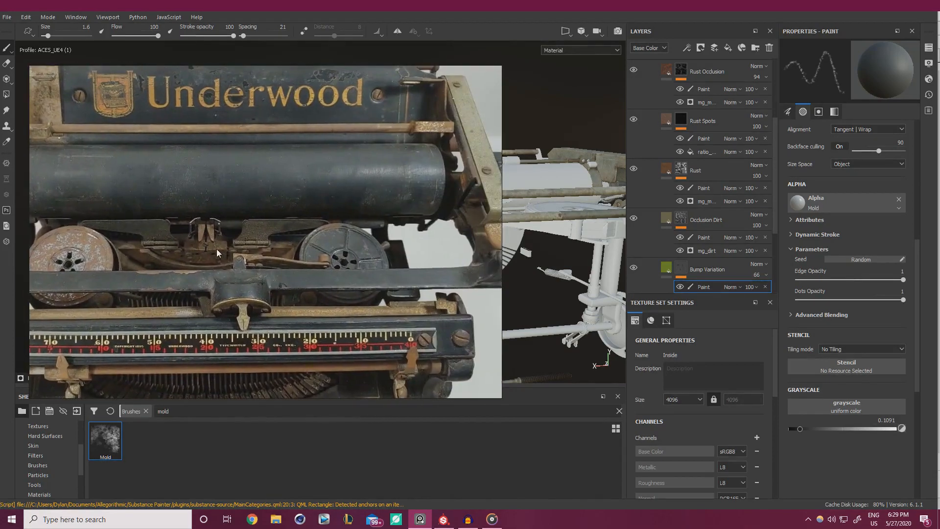
pyautogui.scroll(3, 200, 289)
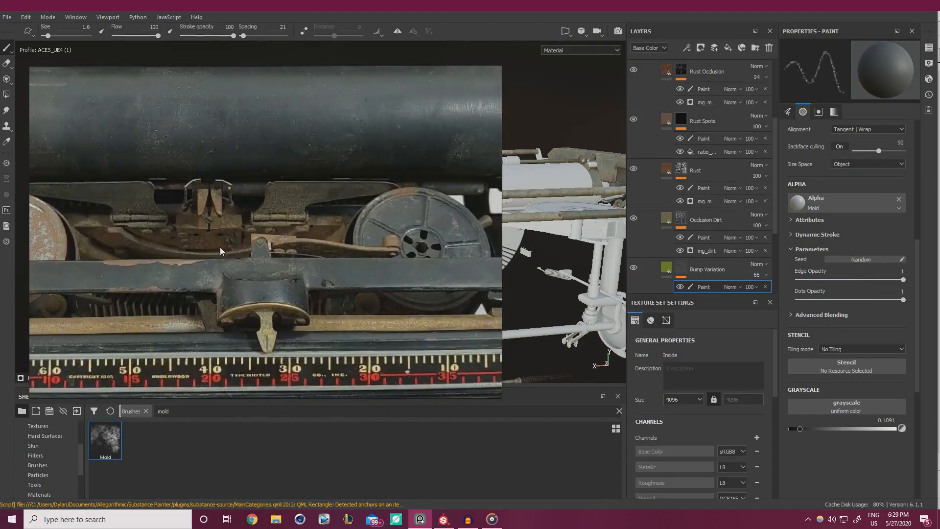
pyautogui.scroll(-5, 318, 239)
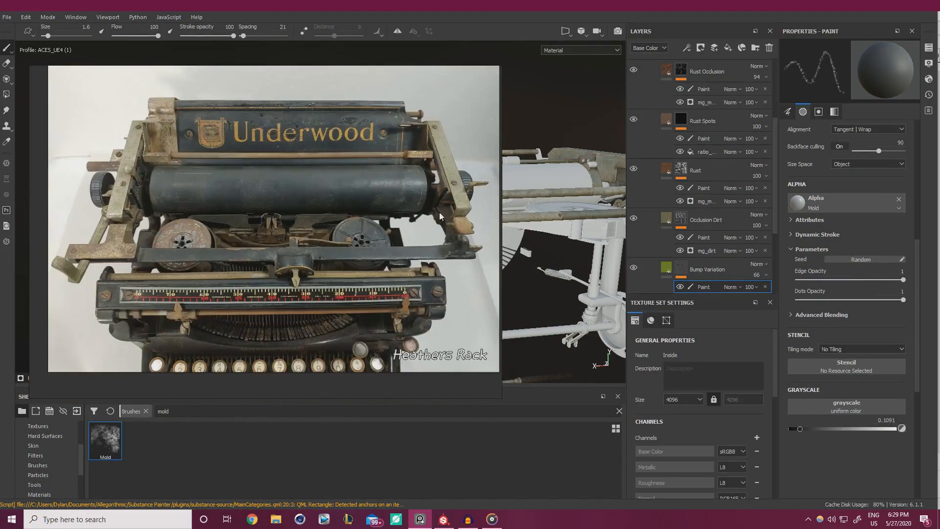
pyautogui.moveTo(296, 230); pyautogui.dragTo(0, 255, button='right')
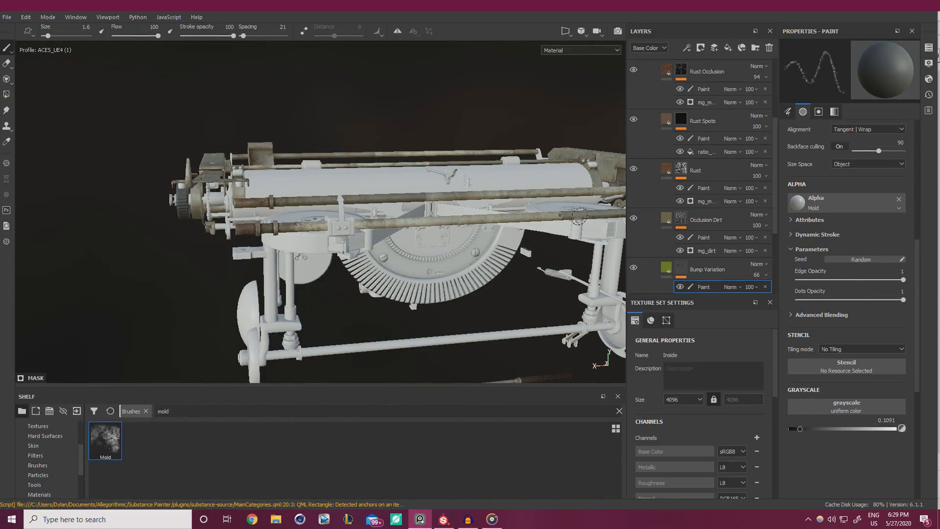
# Inspect the aged metal surface on the two long rods at the front of the typewriter.
pyautogui.moveTo(358, 250)
pyautogui.keyDown('alt'); pyautogui.mouseDown()
pyautogui.moveTo(431, 274)
pyautogui.moveTo(407, 267)
pyautogui.mouseUp(); pyautogui.keyUp('alt')
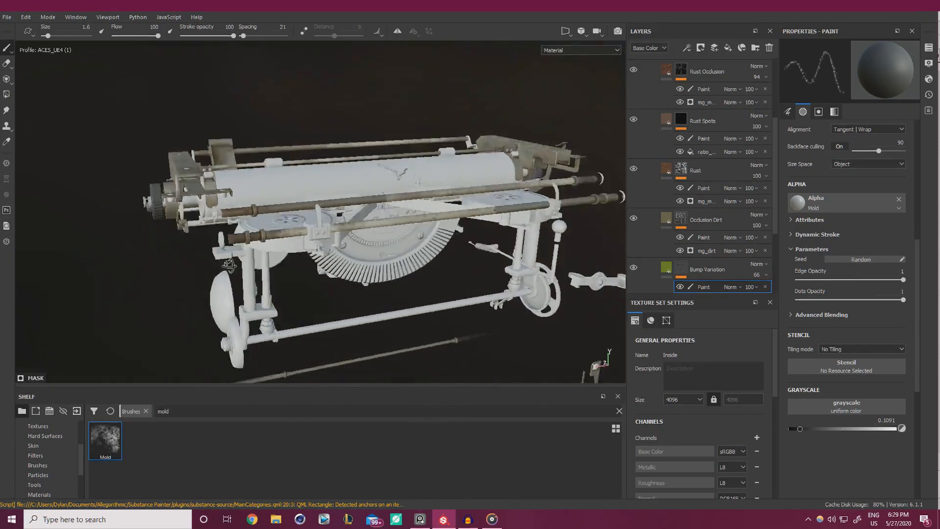
pyautogui.keyDown('alt'); pyautogui.moveTo(407, 267); pyautogui.dragTo(493, 289, button='right'); pyautogui.keyUp('alt')
pyautogui.keyDown('alt'); pyautogui.moveTo(493, 289); pyautogui.dragTo(474, 240); pyautogui.keyUp('alt')
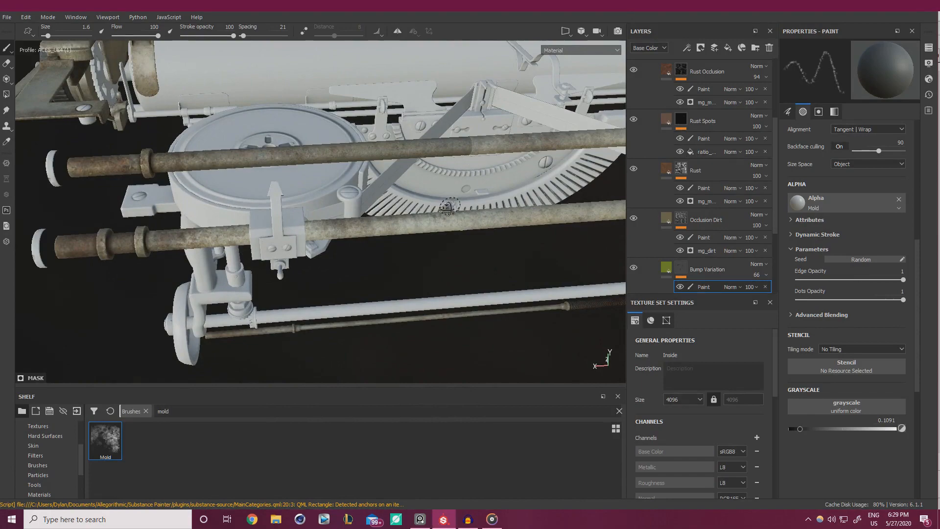
pyautogui.moveTo(448, 207)
pyautogui.keyDown('alt'); pyautogui.mouseDown()
pyautogui.moveTo(556, 280)
pyautogui.moveTo(450, 206)
pyautogui.mouseUp(); pyautogui.keyUp('alt')
pyautogui.moveTo(451, 206)
pyautogui.keyDown('alt'); pyautogui.mouseDown(button='right')
pyautogui.moveTo(486, 160)
pyautogui.moveTo(419, 160)
pyautogui.moveTo(508, 164)
pyautogui.mouseUp(button='right'); pyautogui.keyUp('alt')
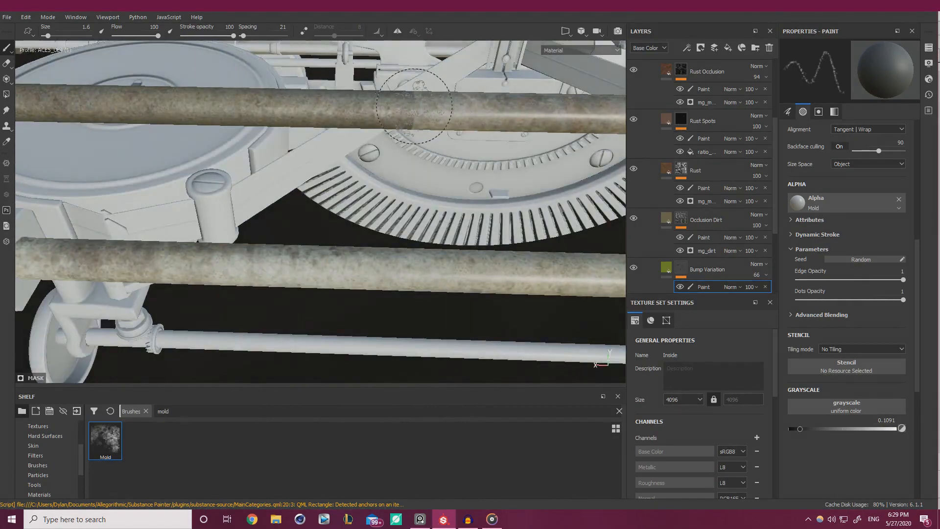
# Check the Rust Spots layer's effect on the front rods, and examine the typewriter's surfaces from the front and side.
pyautogui.click(635, 119)
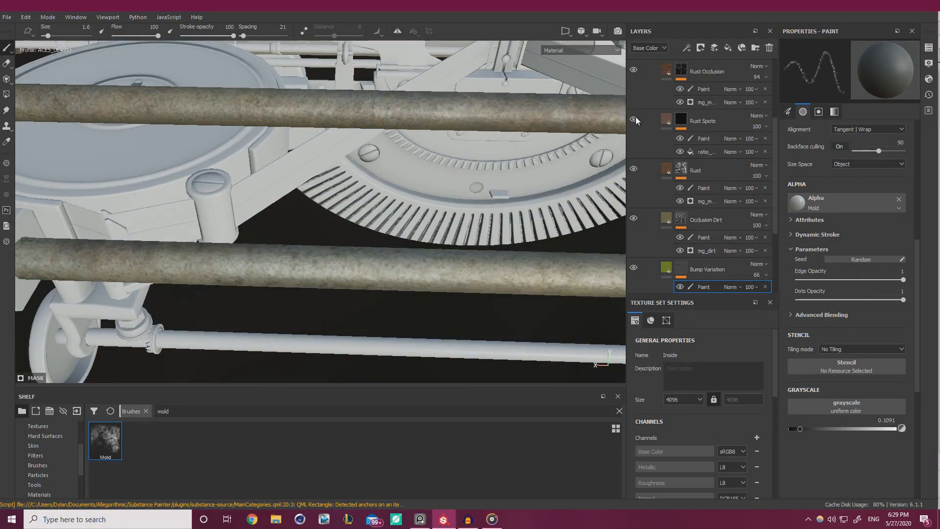
pyautogui.keyDown('alt'); pyautogui.moveTo(409, 183); pyautogui.dragTo(248, 193, button='right'); pyautogui.keyUp('alt')
pyautogui.keyDown('alt'); pyautogui.moveTo(248, 193); pyautogui.dragTo(279, 186); pyautogui.keyUp('alt')
pyautogui.keyDown('alt'); pyautogui.moveTo(279, 186); pyautogui.dragTo(69, 212, button='right'); pyautogui.keyUp('alt')
pyautogui.keyDown('alt'); pyautogui.moveTo(69, 212); pyautogui.dragTo(308, 168); pyautogui.keyUp('alt')
pyautogui.keyDown('alt'); pyautogui.moveTo(308, 168); pyautogui.dragTo(322, 187, button='middle'); pyautogui.keyUp('alt')
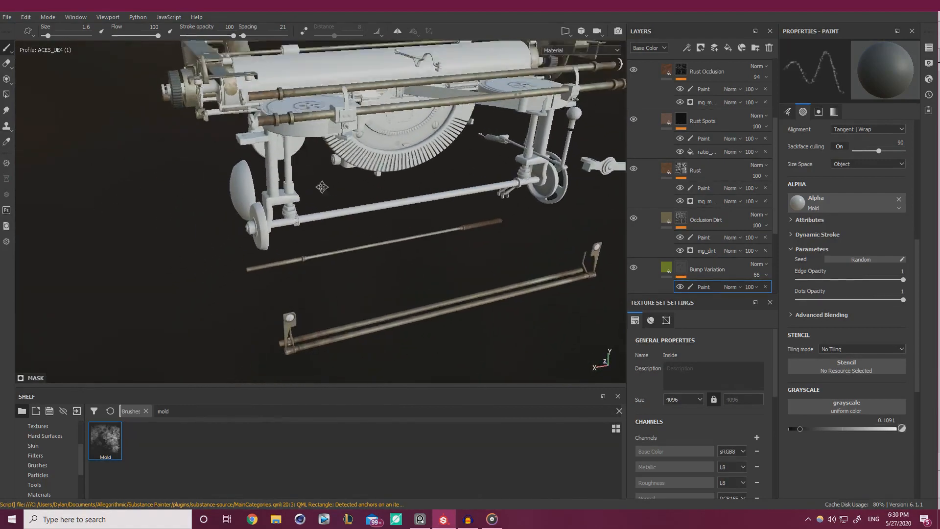
pyautogui.keyDown('alt'); pyautogui.moveTo(322, 187); pyautogui.dragTo(469, 168); pyautogui.keyUp('alt')
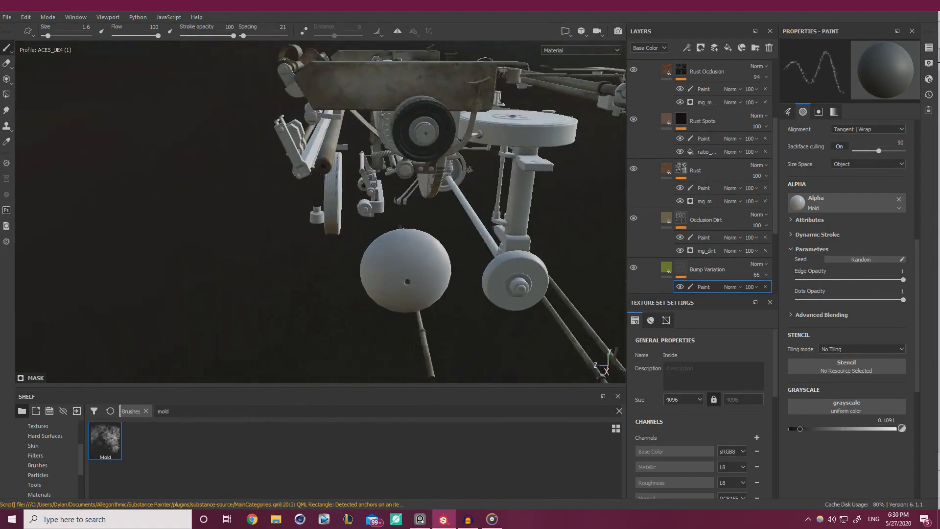
# Add the small pivoted lever beside the ratchet wheel to the Metal Aged mask with a UV chunk polygon fill at value 1.
pyautogui.keyDown('alt'); pyautogui.moveTo(469, 169); pyautogui.dragTo(500, 183, button='right'); pyautogui.keyUp('alt')
pyautogui.keyDown('alt'); pyautogui.moveTo(501, 183); pyautogui.dragTo(437, 245, button='middle'); pyautogui.keyUp('alt')
pyautogui.keyDown('alt'); pyautogui.moveTo(437, 245); pyautogui.dragTo(394, 222, button='right'); pyautogui.keyUp('alt')
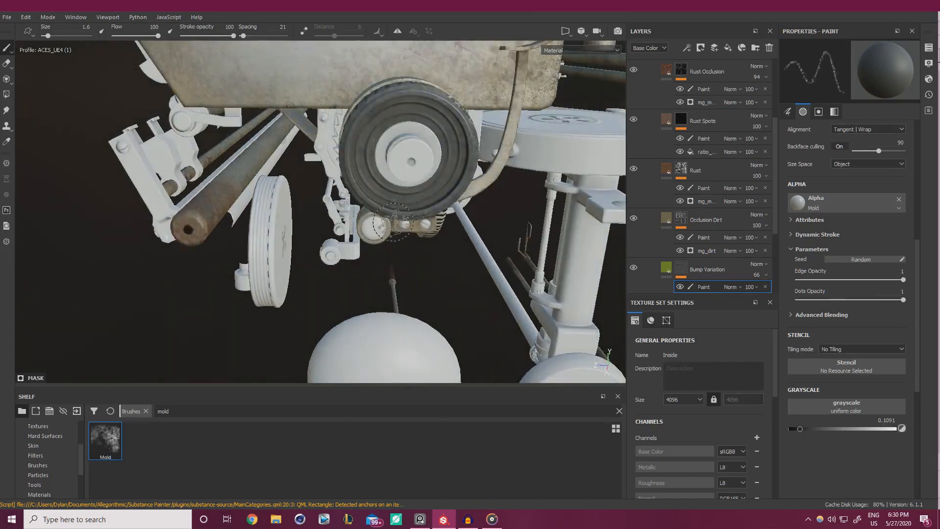
pyautogui.keyDown('alt'); pyautogui.moveTo(394, 222); pyautogui.dragTo(436, 196); pyautogui.keyUp('alt')
pyautogui.keyDown('alt'); pyautogui.moveTo(436, 196); pyautogui.dragTo(440, 255, button='middle'); pyautogui.keyUp('alt')
pyautogui.moveTo(441, 255)
pyautogui.keyDown('alt'); pyautogui.mouseDown(button='right')
pyautogui.moveTo(410, 230)
pyautogui.moveTo(350, 242)
pyautogui.moveTo(416, 223)
pyautogui.mouseUp(button='right'); pyautogui.keyUp('alt')
pyautogui.keyDown('alt'); pyautogui.moveTo(417, 222); pyautogui.dragTo(408, 259); pyautogui.keyUp('alt')
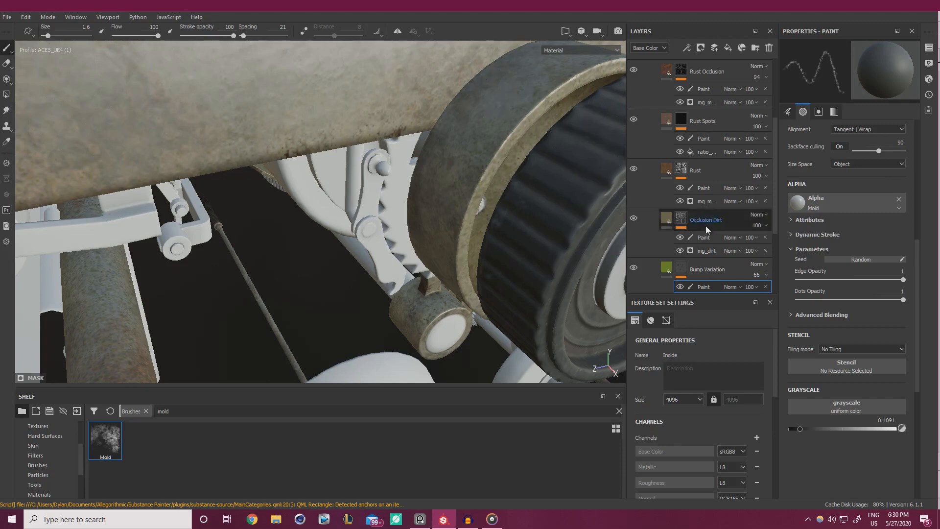
pyautogui.scroll(3, 700, 78)
pyautogui.click(691, 111)
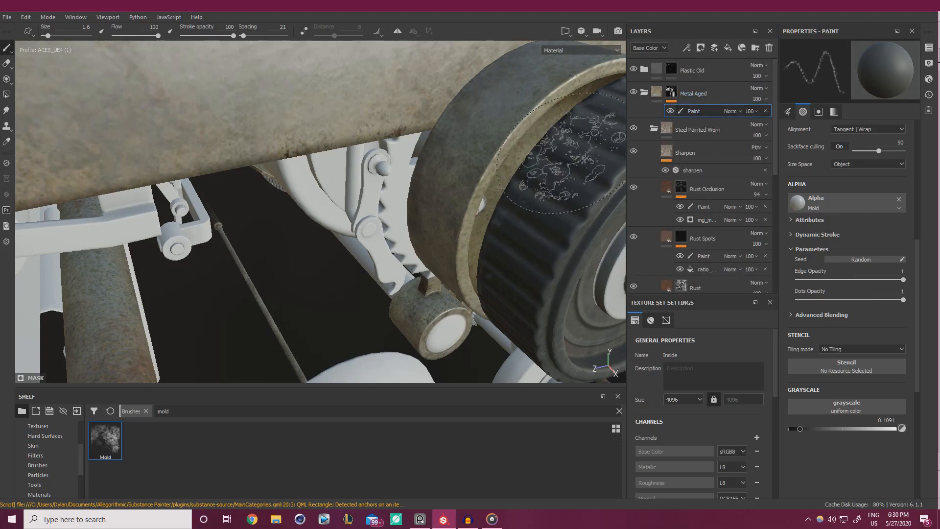
pyautogui.click(9, 95)
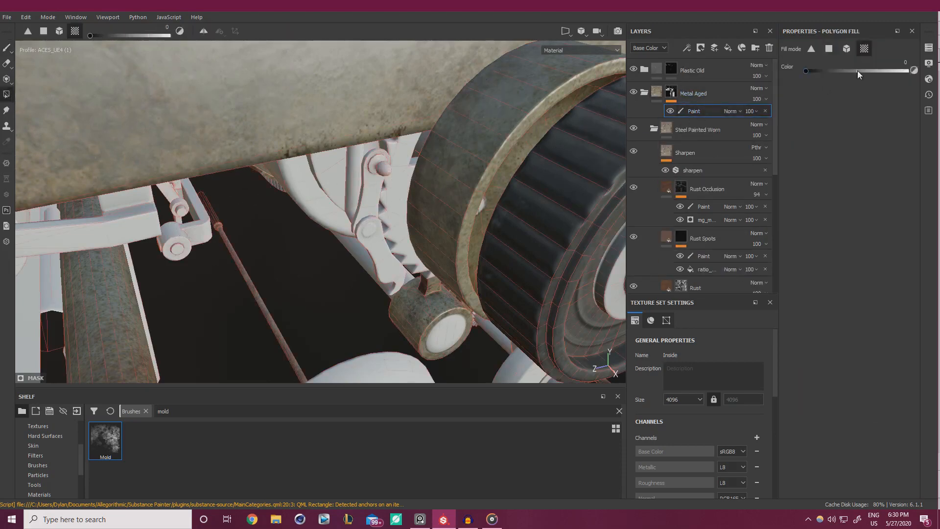
pyautogui.keyDown('alt'); pyautogui.moveTo(300, 193); pyautogui.dragTo(304, 270); pyautogui.keyUp('alt')
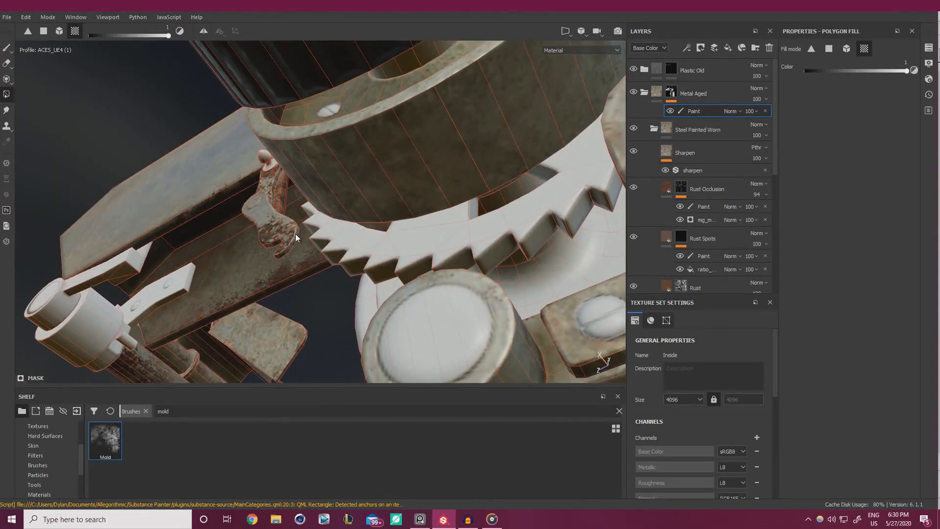
pyautogui.keyDown('alt'); pyautogui.moveTo(295, 233); pyautogui.dragTo(512, 271); pyautogui.keyUp('alt')
pyautogui.scroll(3, 367, 283)
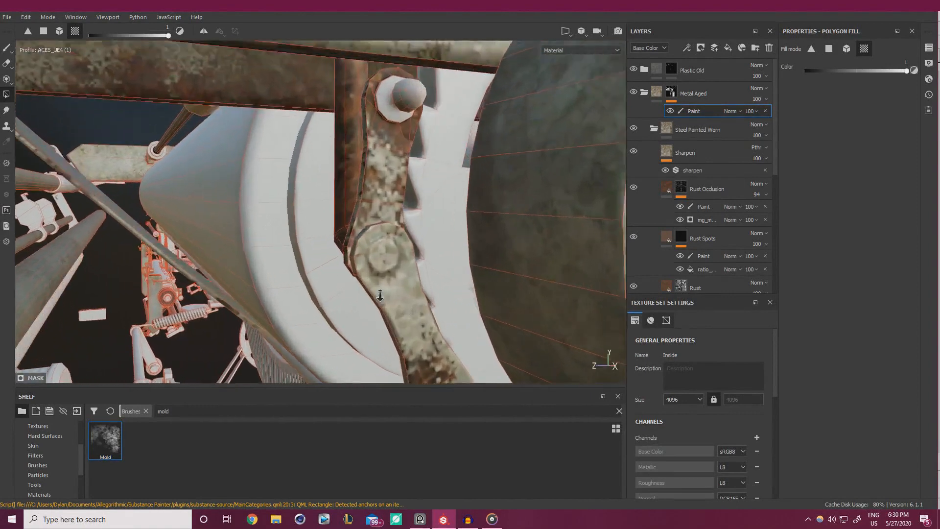
pyautogui.keyDown('alt'); pyautogui.moveTo(392, 298); pyautogui.dragTo(365, 287, button='middle'); pyautogui.keyUp('alt')
pyautogui.scroll(1, 365, 287)
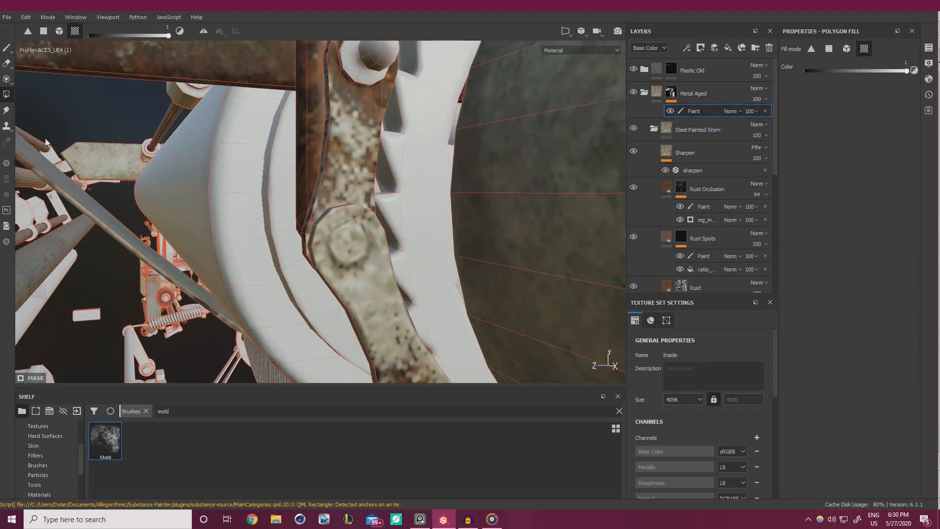
# Switch to painting with size, flow, angle and position jitter all at 0, and use the Shape alpha.
pyautogui.click(7, 48)
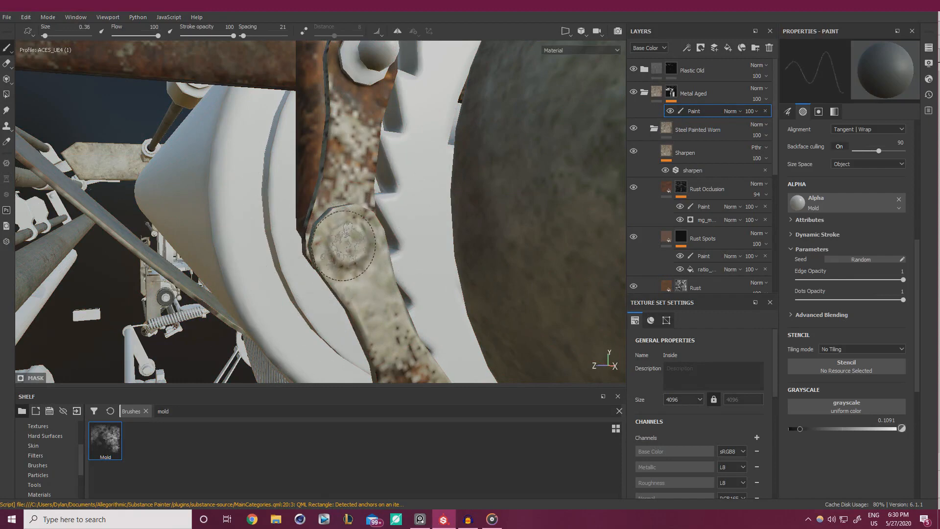
pyautogui.scroll(3, 876, 196)
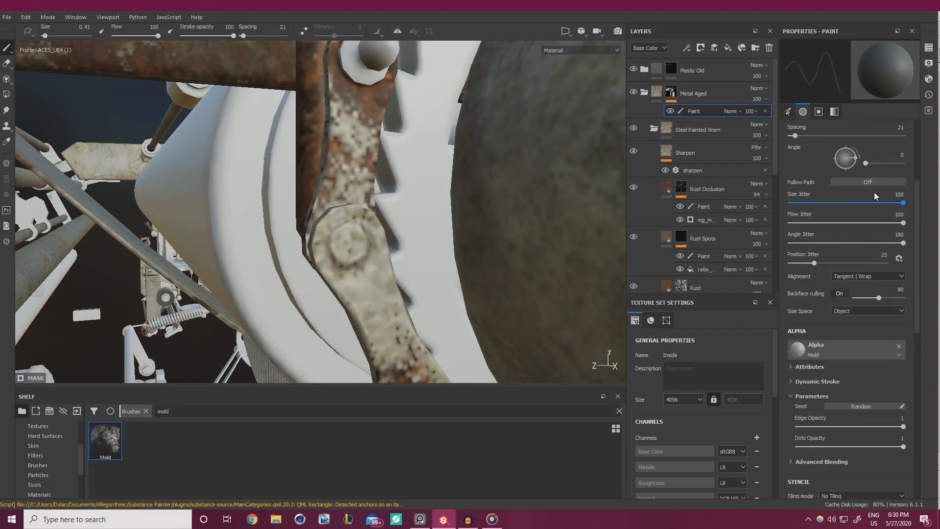
pyautogui.moveTo(804, 242); pyautogui.dragTo(789, 263)
pyautogui.click(832, 348)
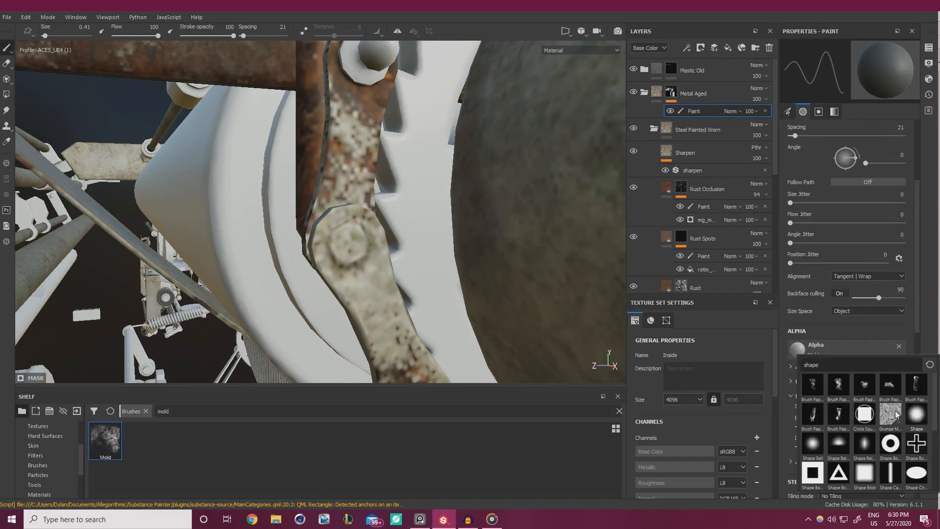
pyautogui.click(916, 414)
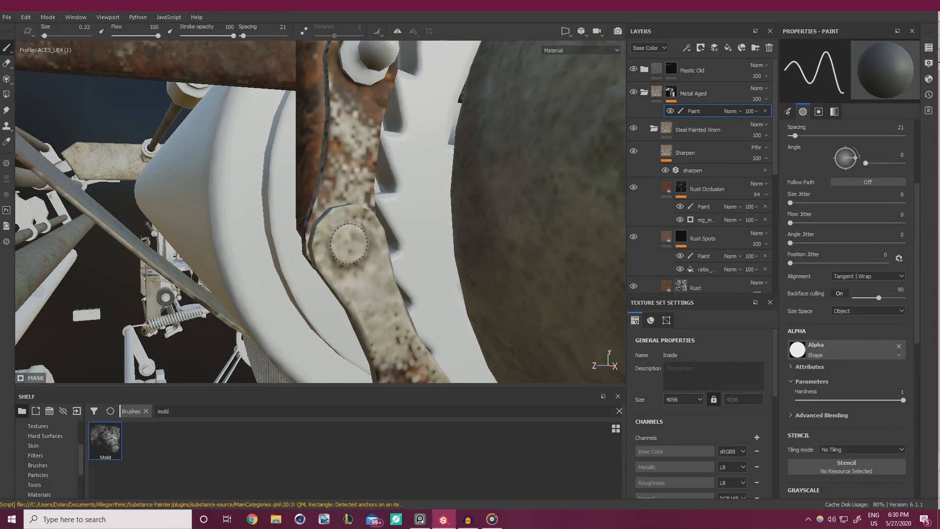
# Stamp the round pin at the lever's middle joint out of the Metal Aged mask with a 0.22 brush.
pyautogui.click(348, 244)
pyautogui.scroll(-5, 349, 244)
pyautogui.moveTo(349, 244)
pyautogui.keyDown('alt'); pyautogui.mouseDown()
pyautogui.moveTo(369, 245)
pyautogui.moveTo(338, 221)
pyautogui.moveTo(323, 166)
pyautogui.moveTo(362, 235)
pyautogui.mouseUp(); pyautogui.keyUp('alt')
pyautogui.keyDown('alt'); pyautogui.moveTo(362, 235); pyautogui.dragTo(160, 207, button='right'); pyautogui.keyUp('alt')
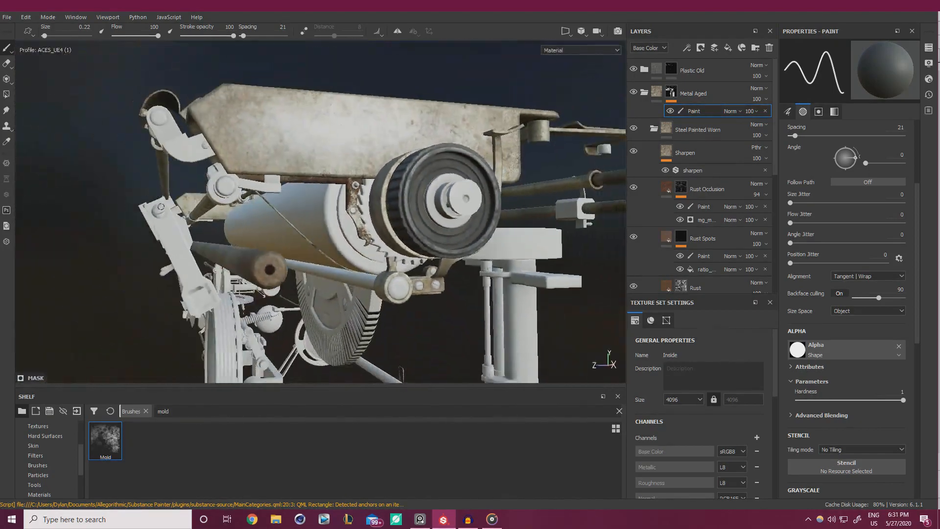
pyautogui.keyDown('alt'); pyautogui.moveTo(161, 207); pyautogui.dragTo(273, 219); pyautogui.keyUp('alt')
pyautogui.keyDown('alt'); pyautogui.moveTo(273, 220); pyautogui.dragTo(340, 223, button='middle'); pyautogui.keyUp('alt')
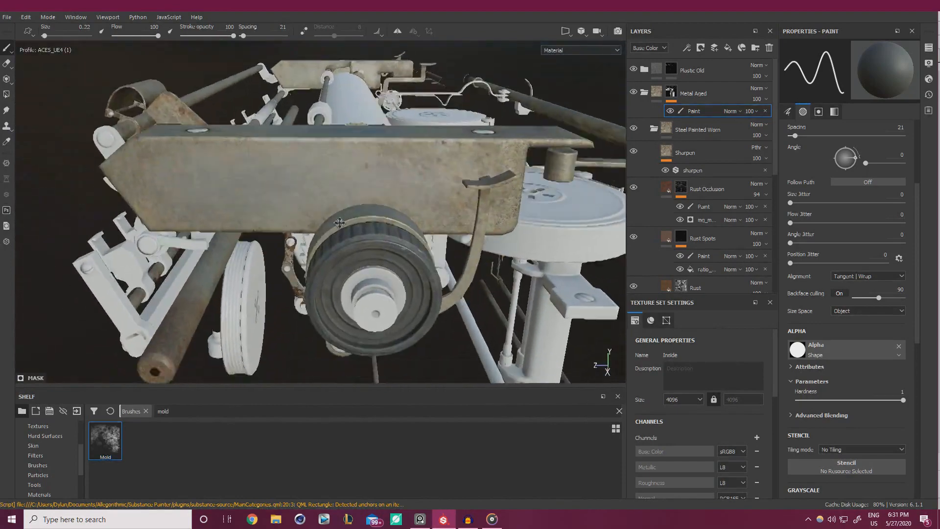
pyautogui.keyDown('alt'); pyautogui.moveTo(339, 223); pyautogui.dragTo(319, 267, button='right'); pyautogui.keyUp('alt')
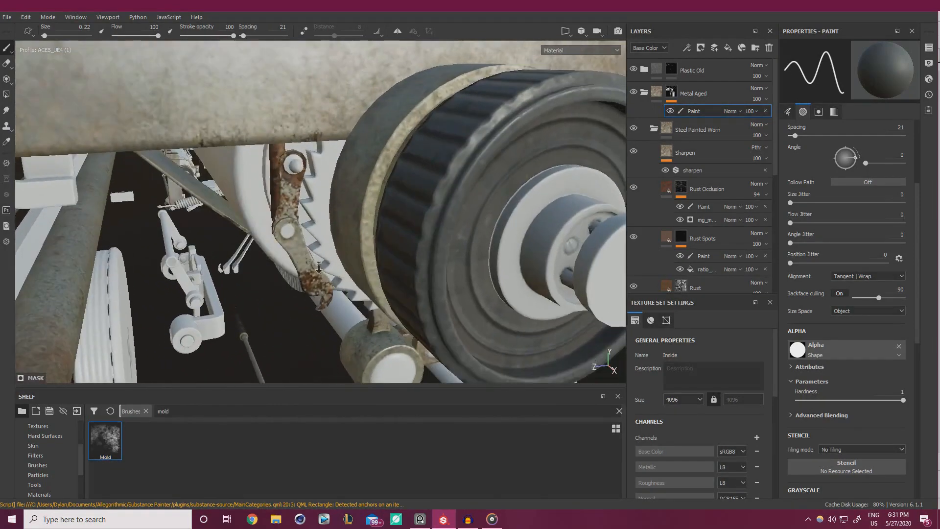
pyautogui.keyDown('alt'); pyautogui.moveTo(318, 267); pyautogui.dragTo(416, 257); pyautogui.keyUp('alt')
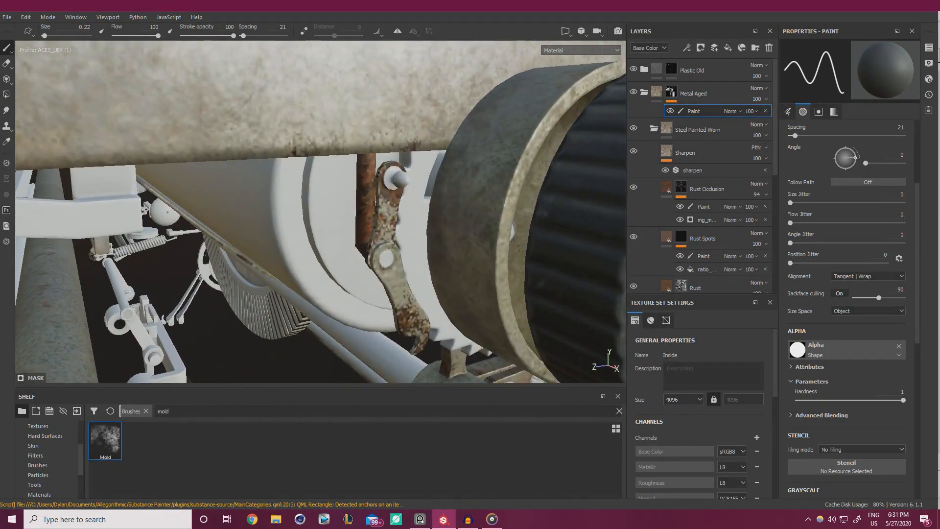
# Load the Mold brush at size 0.62 and touch up the lever in the Bump Variation layer's Paint effect.
pyautogui.click(104, 441)
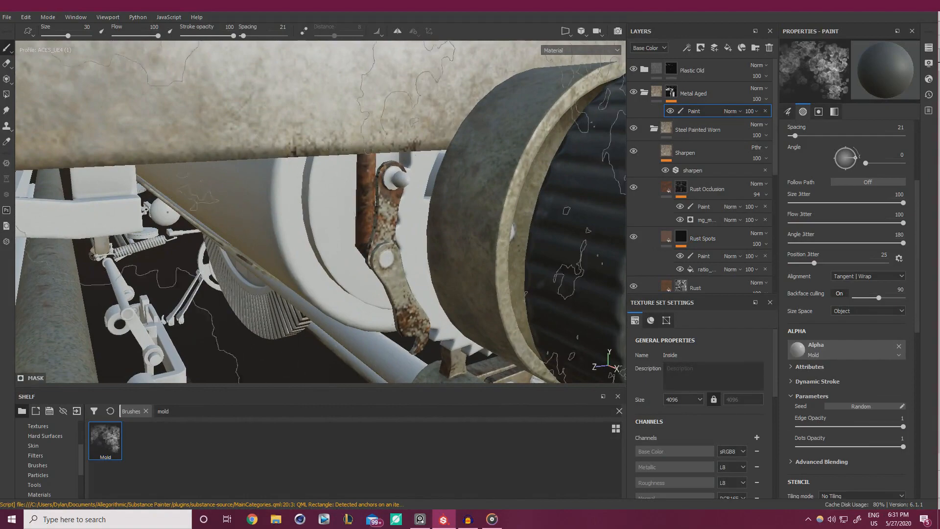
pyautogui.keyDown('ctrl'); pyautogui.moveTo(392, 245); pyautogui.dragTo(343, 245, button='right'); pyautogui.keyUp('ctrl')
pyautogui.scroll(-3, 682, 261)
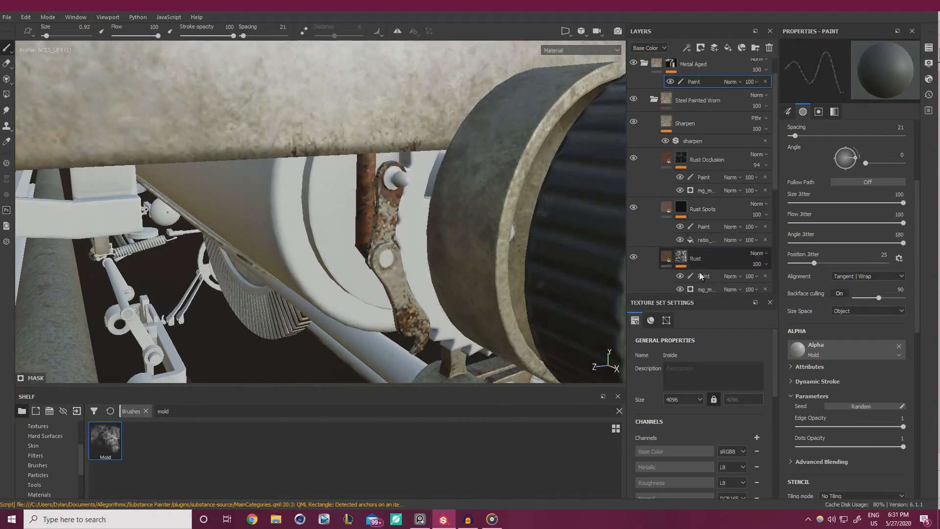
pyautogui.scroll(-3, 692, 246)
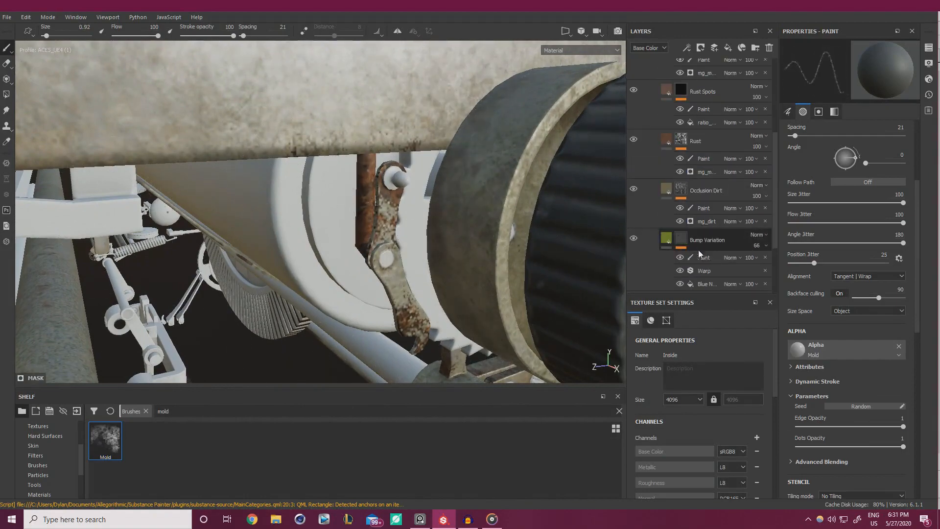
pyautogui.click(701, 257)
pyautogui.scroll(2, 391, 304)
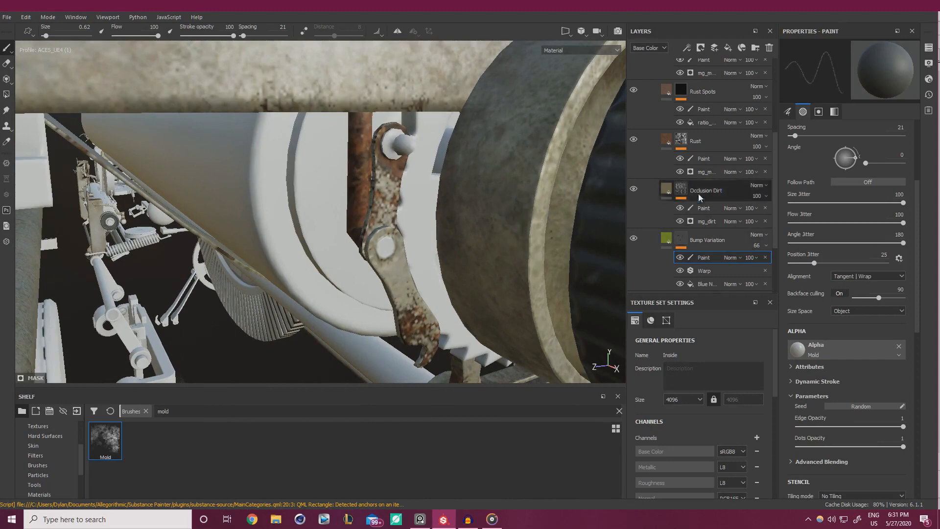
# Brush the heavy rust off the front of the lever in the Rust layer's Paint effect, checking it from several angles.
pyautogui.click(703, 158)
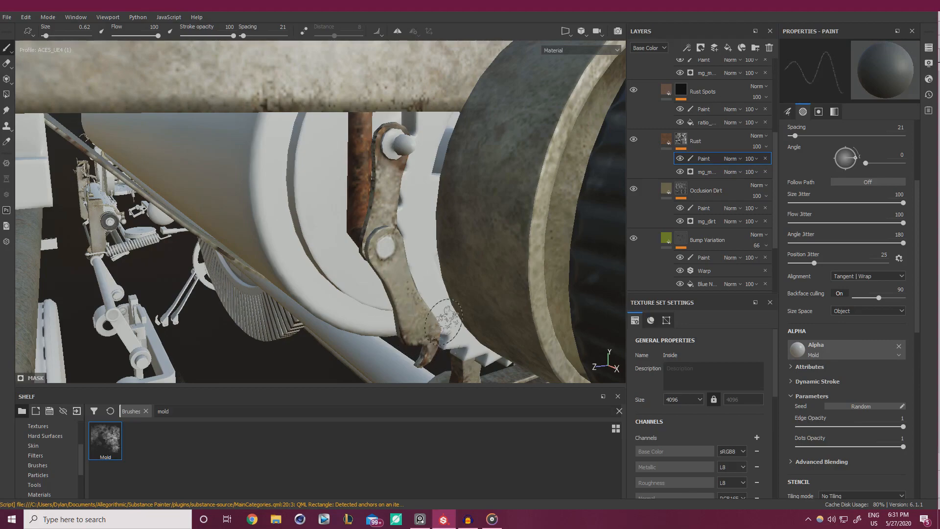
pyautogui.keyDown('alt'); pyautogui.moveTo(443, 321); pyautogui.dragTo(396, 154); pyautogui.keyUp('alt')
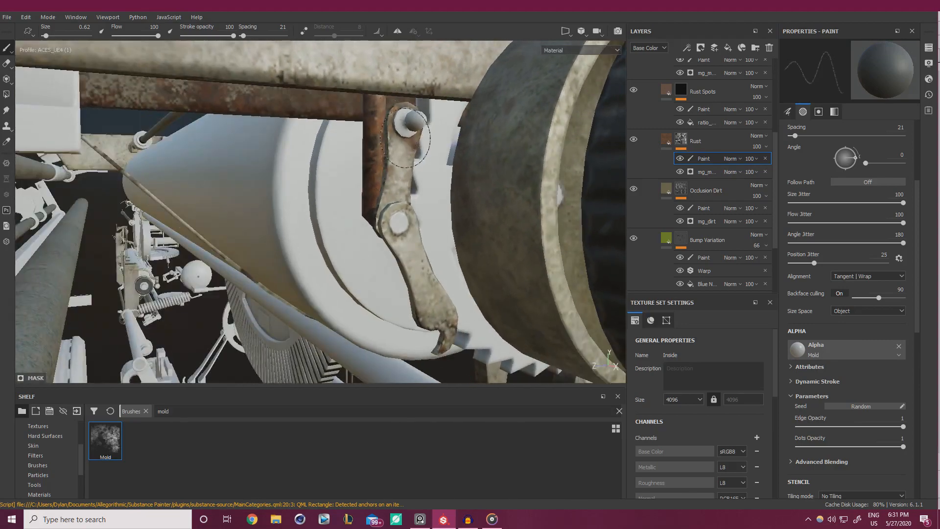
pyautogui.moveTo(427, 247)
pyautogui.keyDown('alt'); pyautogui.mouseDown()
pyautogui.moveTo(461, 233)
pyautogui.moveTo(439, 242)
pyautogui.mouseUp(); pyautogui.keyUp('alt')
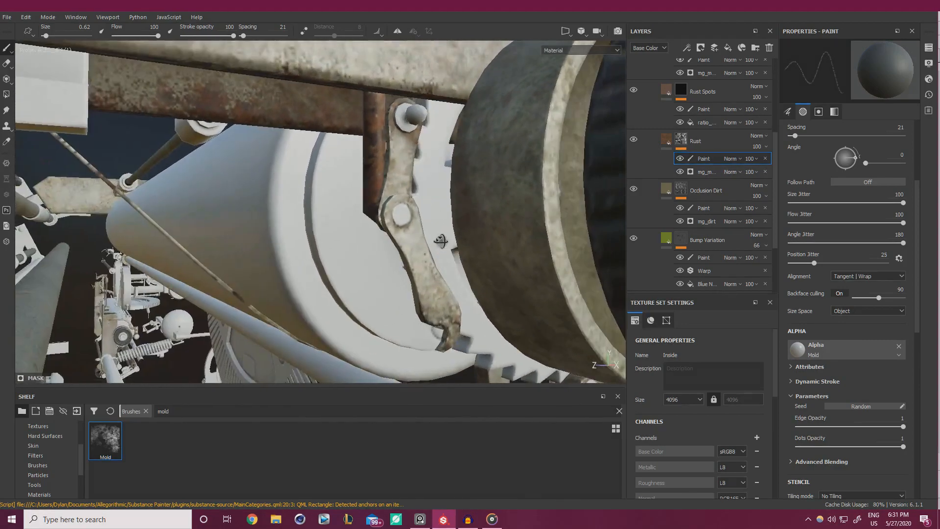
pyautogui.keyDown('alt'); pyautogui.moveTo(386, 189); pyautogui.dragTo(359, 220, button='middle'); pyautogui.keyUp('alt')
pyautogui.keyDown('alt'); pyautogui.moveTo(359, 220); pyautogui.dragTo(428, 223); pyautogui.keyUp('alt')
pyautogui.keyDown('alt'); pyautogui.moveTo(428, 222); pyautogui.dragTo(361, 196, button='middle'); pyautogui.keyUp('alt')
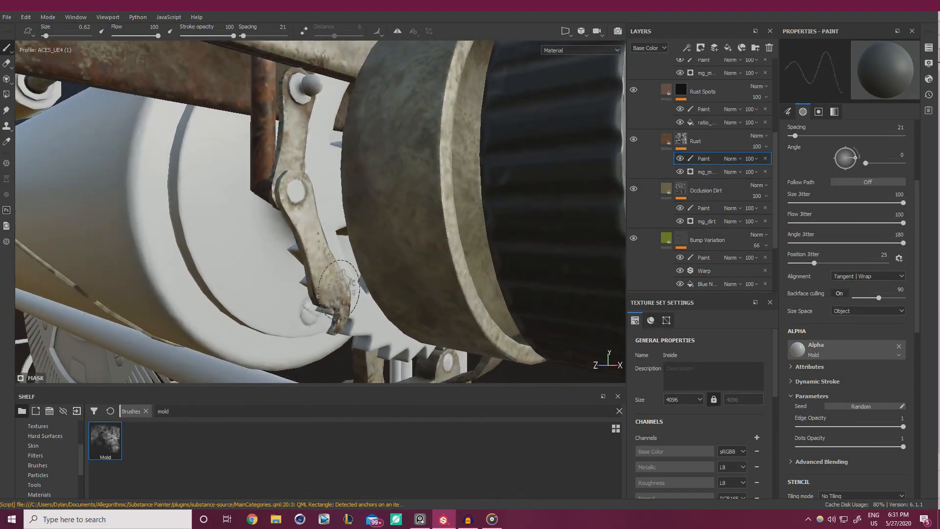
pyautogui.keyDown('alt'); pyautogui.moveTo(340, 289); pyautogui.dragTo(492, 255); pyautogui.keyUp('alt')
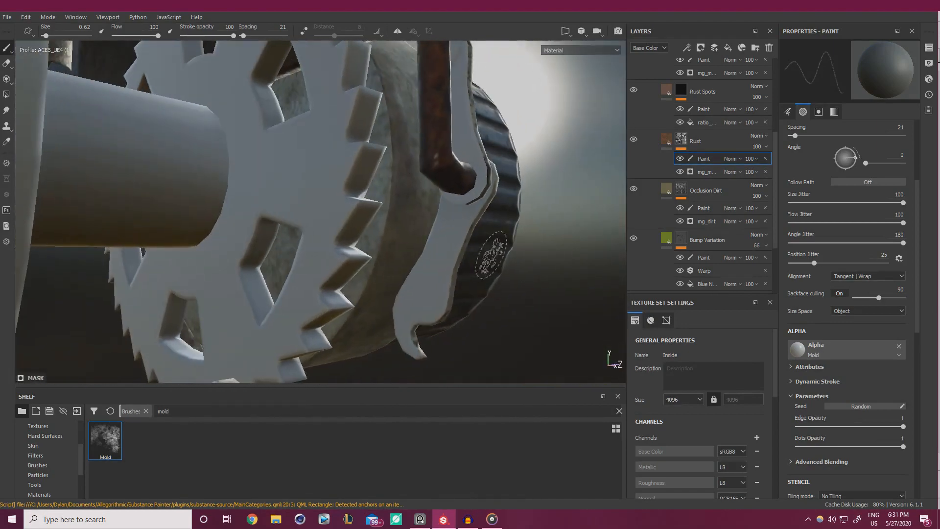
# Polygon-fill the upper and lower lever segments behind the toothed wheel into the Metal Aged mask, and return to the brush.
pyautogui.scroll(5, 680, 87)
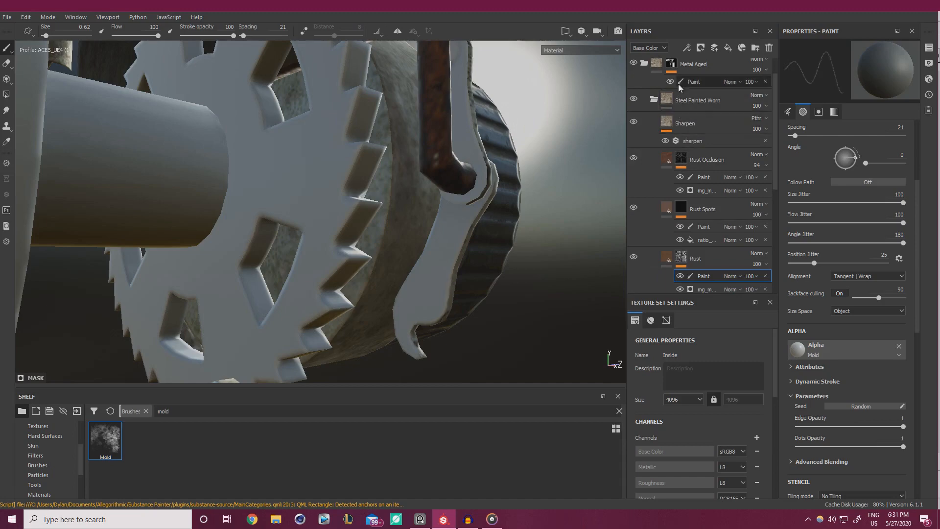
pyautogui.click(680, 84)
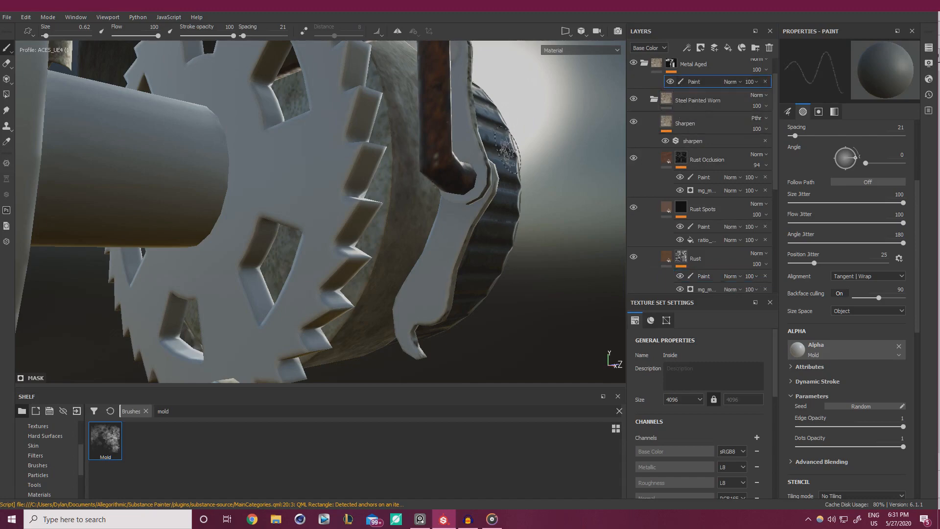
pyautogui.click(7, 95)
pyautogui.click(474, 154)
pyautogui.click(440, 239)
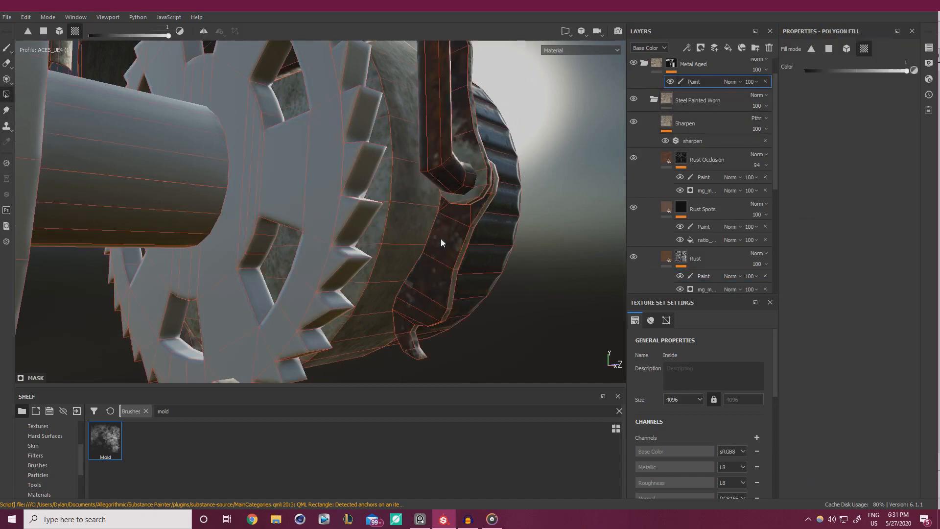
pyautogui.click(6, 51)
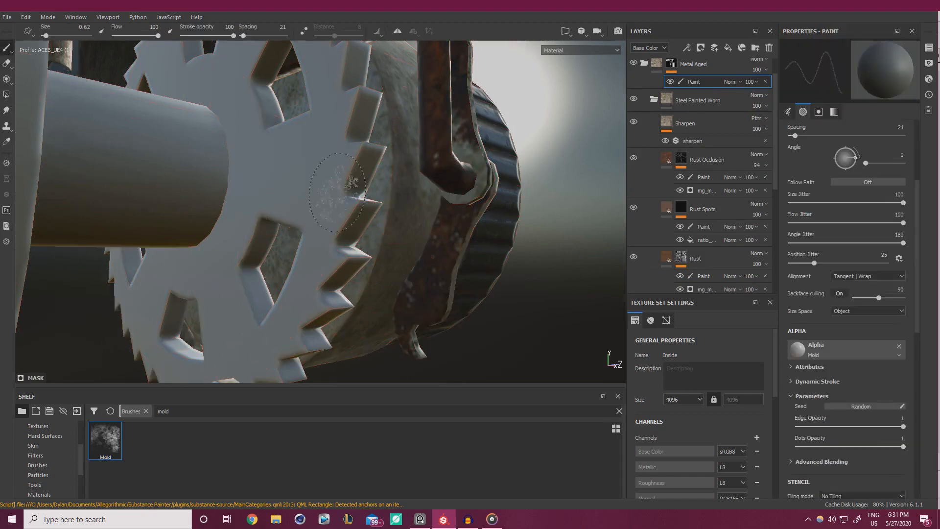
# Brush away rust on the back of both lever segments in the Rust layer's Paint effect with the 0.62 Mold brush.
pyautogui.keyDown('alt'); pyautogui.moveTo(504, 234); pyautogui.dragTo(421, 255); pyautogui.keyUp('alt')
pyautogui.keyDown('alt'); pyautogui.moveTo(422, 256); pyautogui.dragTo(450, 248, button='middle'); pyautogui.keyUp('alt')
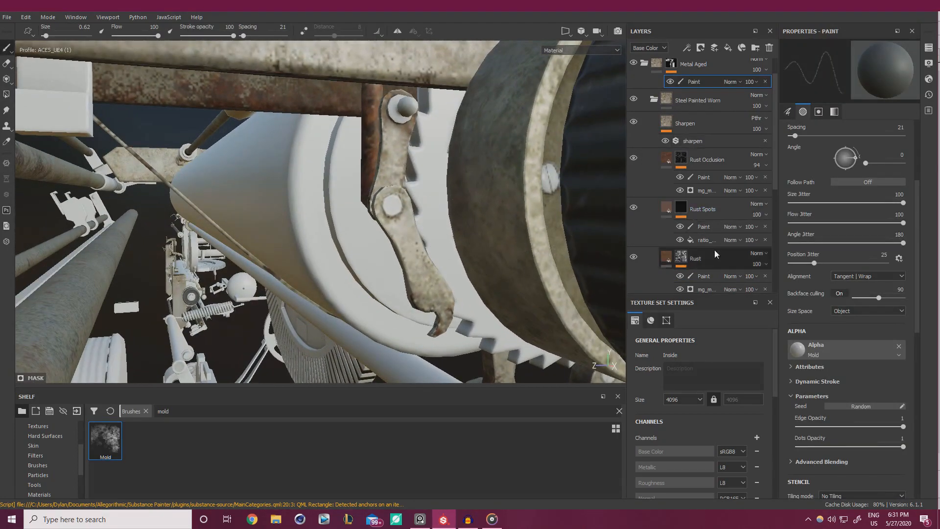
pyautogui.click(705, 276)
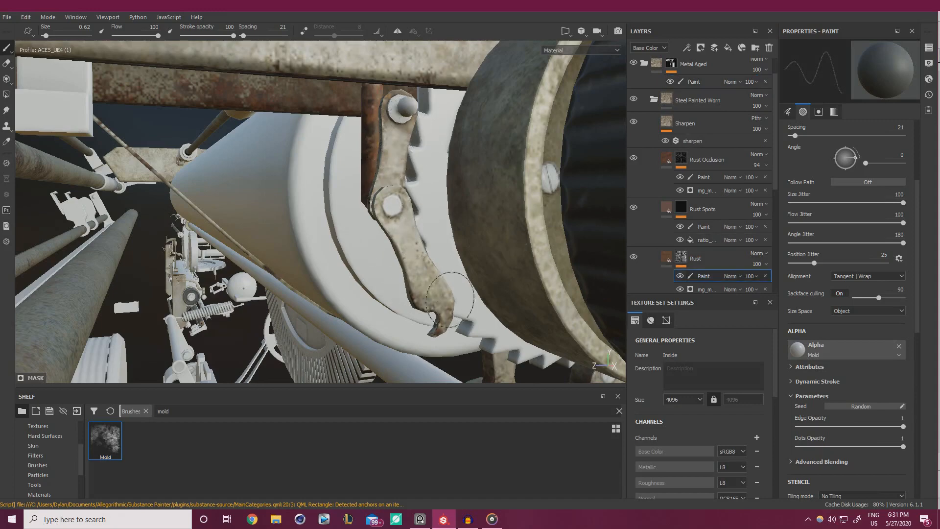
pyautogui.keyDown('alt'); pyautogui.moveTo(460, 248); pyautogui.dragTo(274, 222, button='right'); pyautogui.keyUp('alt')
pyautogui.keyDown('alt'); pyautogui.moveTo(274, 222); pyautogui.dragTo(372, 222); pyautogui.keyUp('alt')
pyautogui.keyDown('alt'); pyautogui.moveTo(372, 223); pyautogui.dragTo(346, 260, button='right'); pyautogui.keyUp('alt')
pyautogui.keyDown('alt'); pyautogui.moveTo(354, 273); pyautogui.dragTo(453, 258); pyautogui.keyUp('alt')
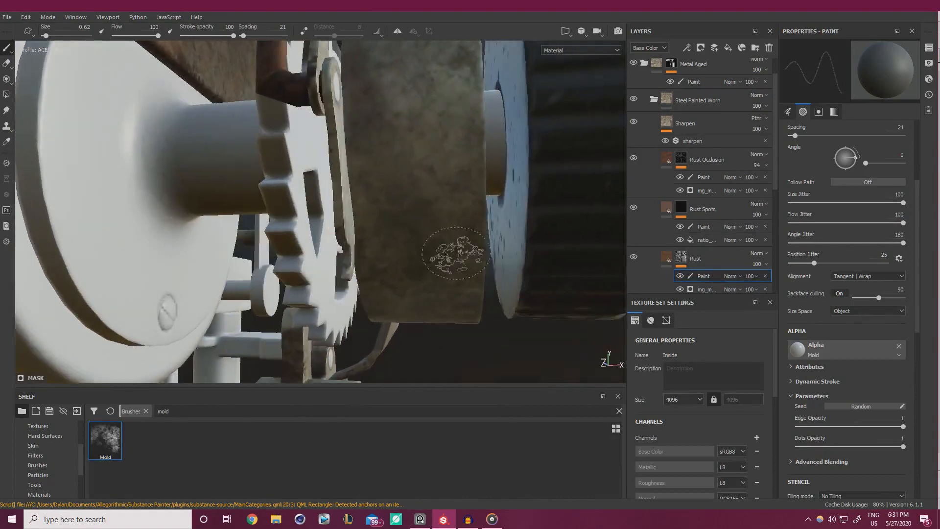
pyautogui.keyDown('shift'); pyautogui.moveTo(453, 258); pyautogui.dragTo(539, 258, button='right'); pyautogui.keyUp('shift')
pyautogui.keyDown('alt'); pyautogui.moveTo(341, 239); pyautogui.dragTo(421, 225); pyautogui.keyUp('alt')
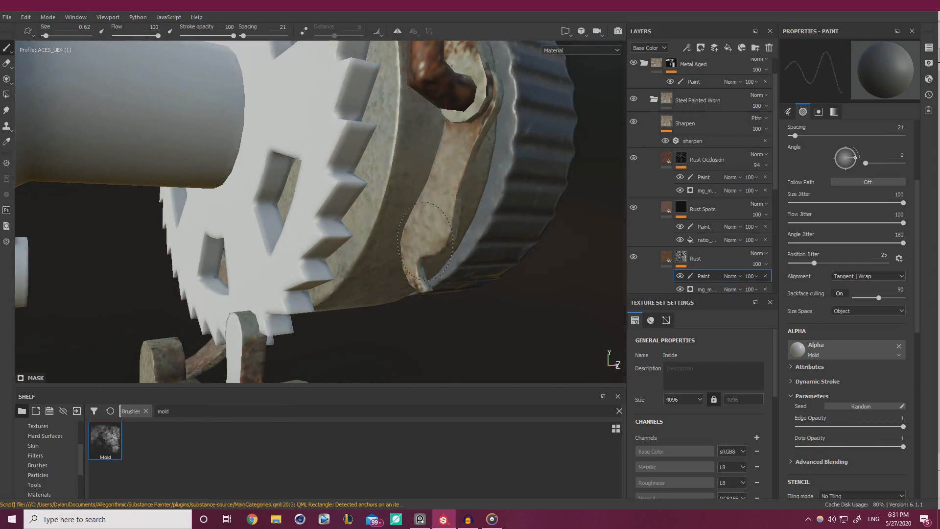
pyautogui.keyDown('alt'); pyautogui.moveTo(470, 127); pyautogui.dragTo(433, 114); pyautogui.keyUp('alt')
pyautogui.keyDown('alt'); pyautogui.moveTo(432, 114); pyautogui.dragTo(395, 190, button='middle'); pyautogui.keyUp('alt')
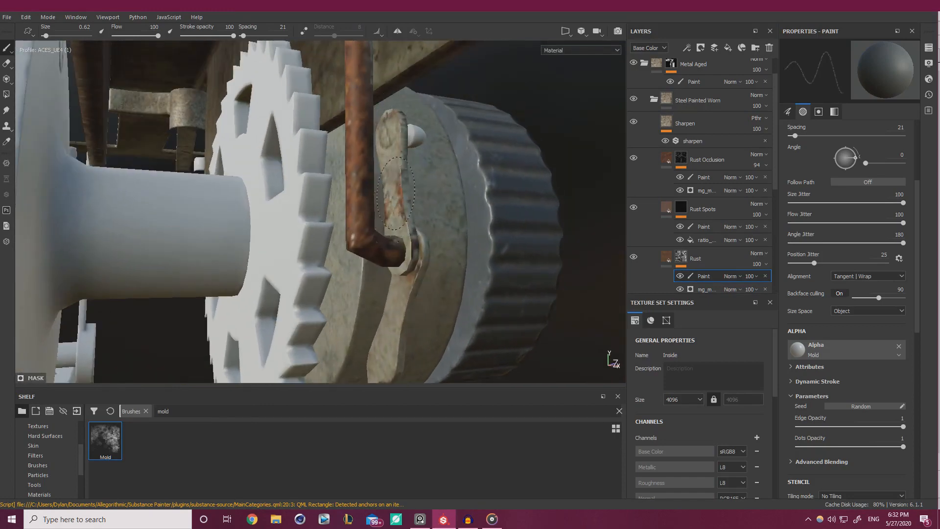
# Brush the rust off the bent rod attached to the lever, using Mold brush sizes 1.8 and 0.61.
pyautogui.keyDown('alt'); pyautogui.moveTo(420, 189); pyautogui.dragTo(355, 166); pyautogui.keyUp('alt')
pyautogui.keyDown('alt'); pyautogui.moveTo(354, 166); pyautogui.dragTo(352, 180, button='right'); pyautogui.keyUp('alt')
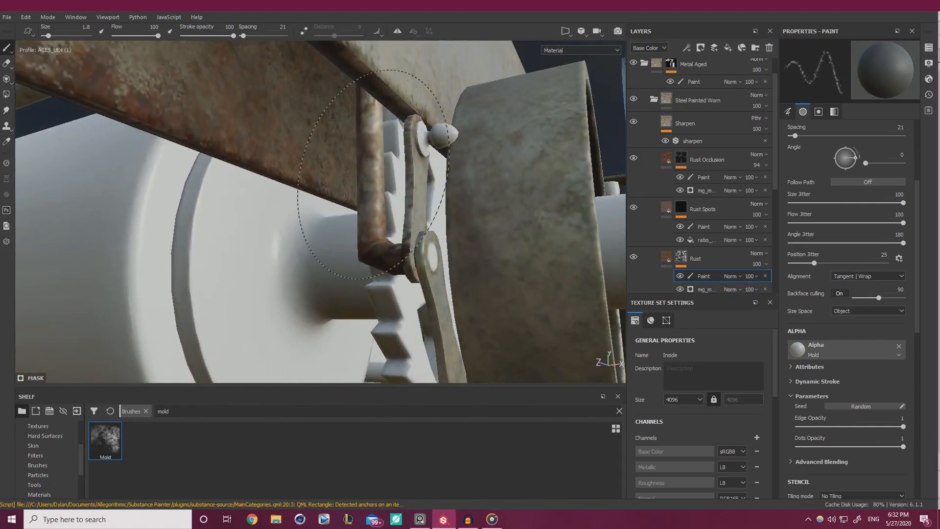
pyautogui.keyDown('alt'); pyautogui.moveTo(341, 261); pyautogui.dragTo(380, 217); pyautogui.keyUp('alt')
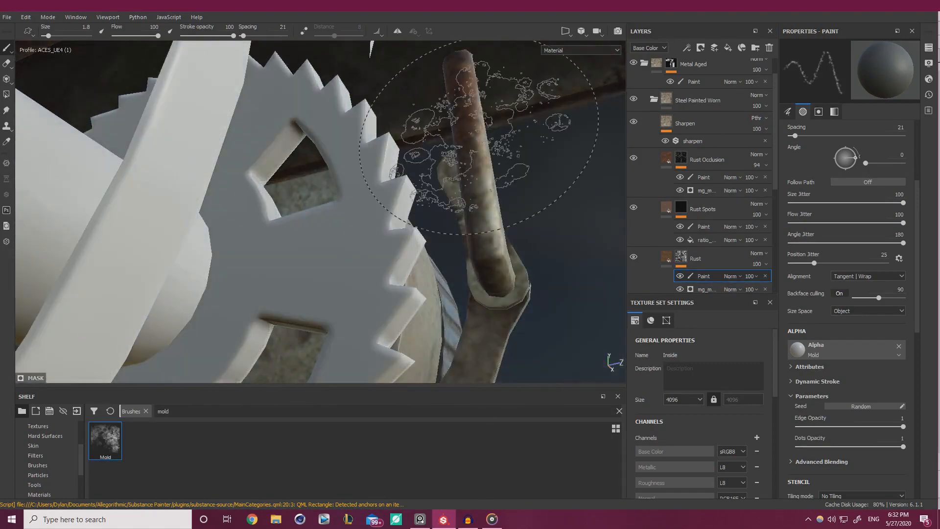
pyautogui.keyDown('ctrl'); pyautogui.moveTo(469, 133); pyautogui.dragTo(430, 132, button='right'); pyautogui.keyUp('ctrl')
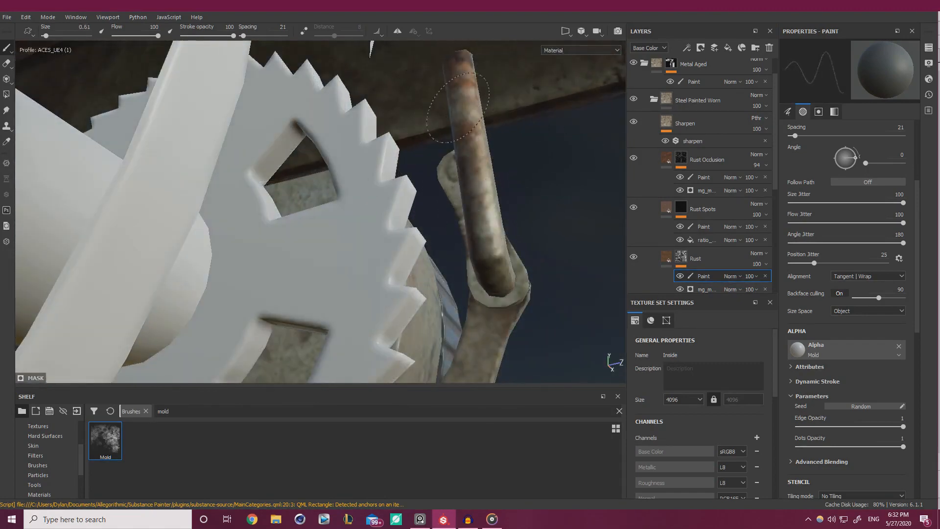
pyautogui.moveTo(466, 118)
pyautogui.keyDown('alt'); pyautogui.mouseDown()
pyautogui.moveTo(520, 235)
pyautogui.moveTo(499, 262)
pyautogui.moveTo(519, 176)
pyautogui.mouseUp(); pyautogui.keyUp('alt')
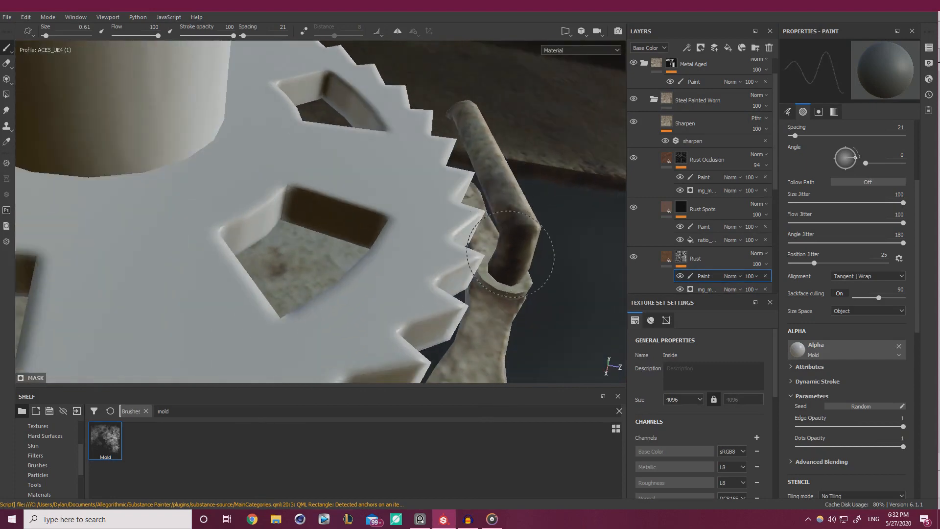
pyautogui.keyDown('alt'); pyautogui.moveTo(519, 210); pyautogui.dragTo(342, 230); pyautogui.keyUp('alt')
pyautogui.keyDown('alt'); pyautogui.moveTo(487, 220); pyautogui.dragTo(426, 193); pyautogui.keyUp('alt')
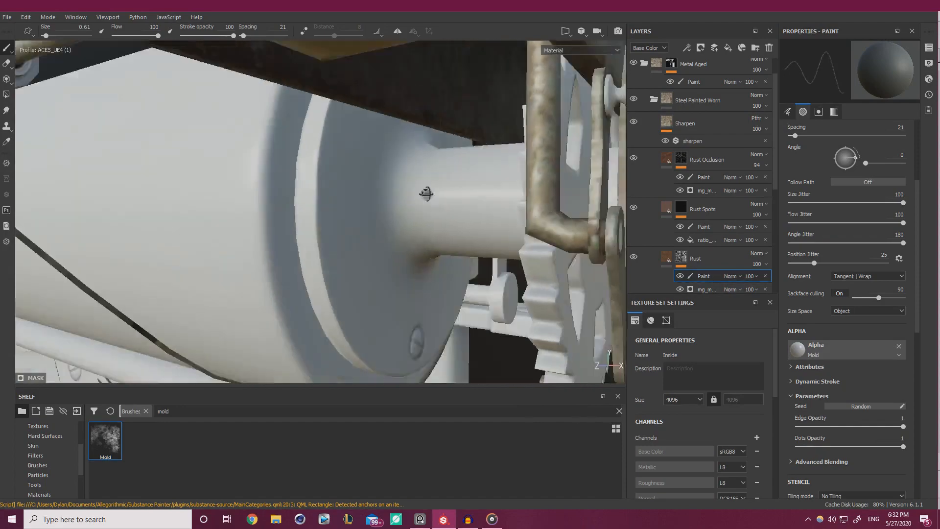
# Raise the brush grayscale to 0.7227 and paint subtle rust around the lever's joint with a 0.32 brush.
pyautogui.keyDown('alt'); pyautogui.moveTo(426, 193); pyautogui.dragTo(490, 201, button='middle'); pyautogui.keyUp('alt')
pyautogui.keyDown('alt'); pyautogui.moveTo(284, 199); pyautogui.dragTo(216, 200, button='right'); pyautogui.keyUp('alt')
pyautogui.keyDown('alt'); pyautogui.moveTo(313, 211); pyautogui.dragTo(519, 230); pyautogui.keyUp('alt')
pyautogui.keyDown('shift'); pyautogui.moveTo(519, 230); pyautogui.dragTo(451, 220, button='right'); pyautogui.keyUp('shift')
pyautogui.keyDown('alt'); pyautogui.moveTo(450, 220); pyautogui.dragTo(460, 211); pyautogui.keyUp('alt')
pyautogui.keyDown('alt'); pyautogui.moveTo(460, 211); pyautogui.dragTo(640, 218, button='right'); pyautogui.keyUp('alt')
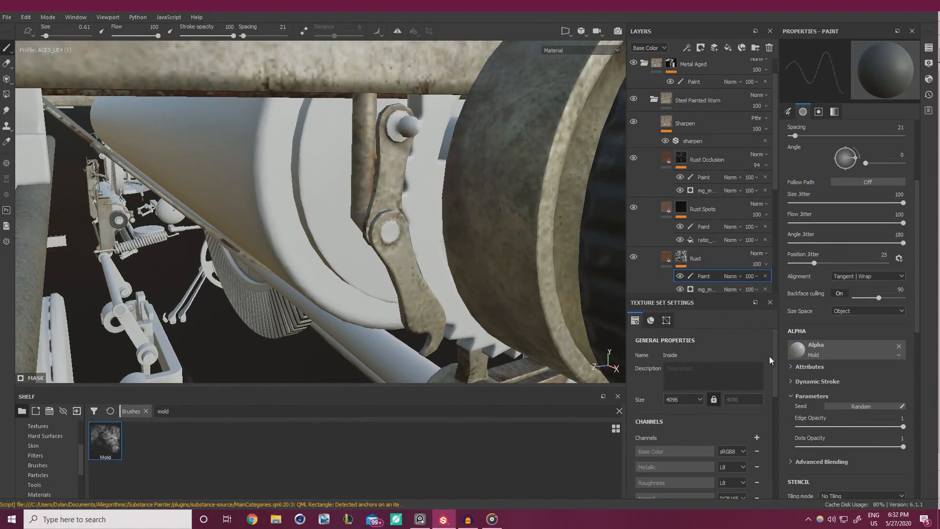
pyautogui.scroll(-3, 817, 437)
pyautogui.moveTo(800, 458); pyautogui.dragTo(866, 458)
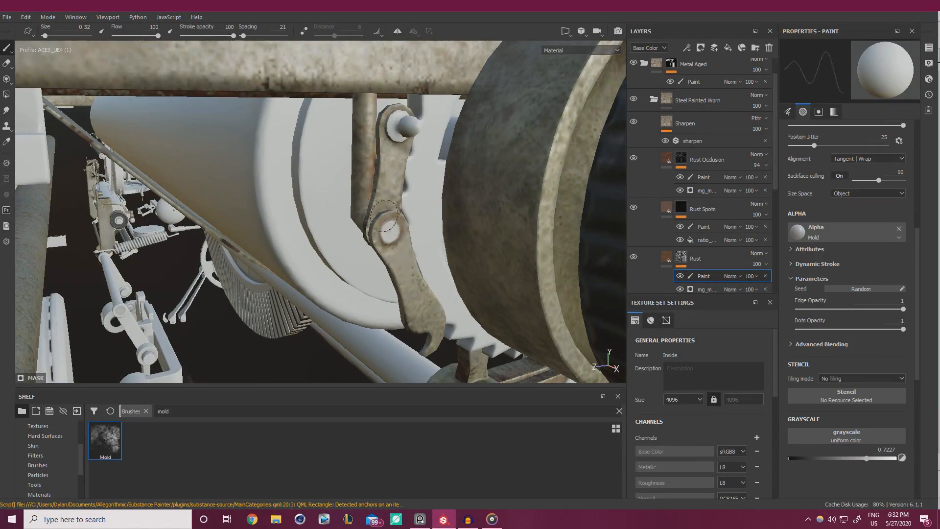
# Select the Bump Variation layer's Paint effect for work on the lever and set the Mold brush size to 1.04.
pyautogui.keyDown('alt'); pyautogui.moveTo(385, 216); pyautogui.dragTo(372, 191); pyautogui.keyUp('alt')
pyautogui.keyDown('alt'); pyautogui.moveTo(372, 190); pyautogui.dragTo(351, 196, button='right'); pyautogui.keyUp('alt')
pyautogui.scroll(-5, 705, 263)
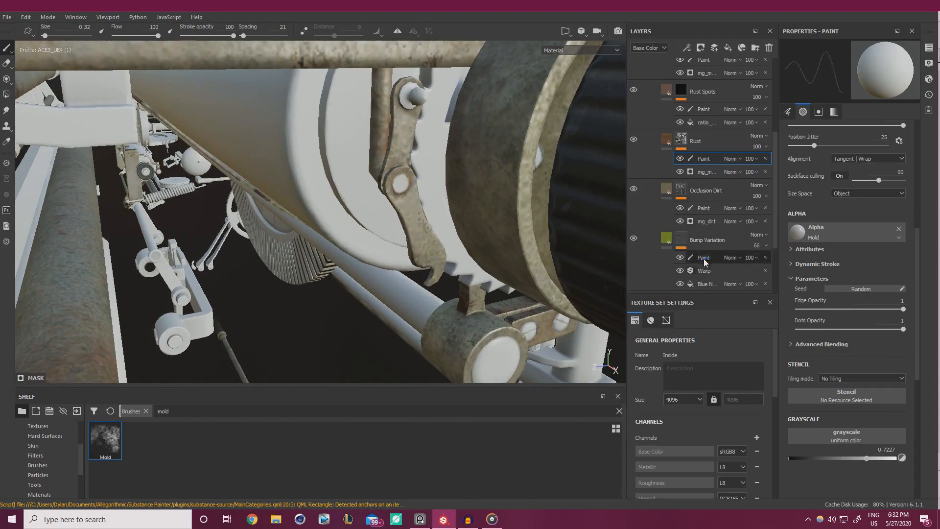
pyautogui.click(704, 258)
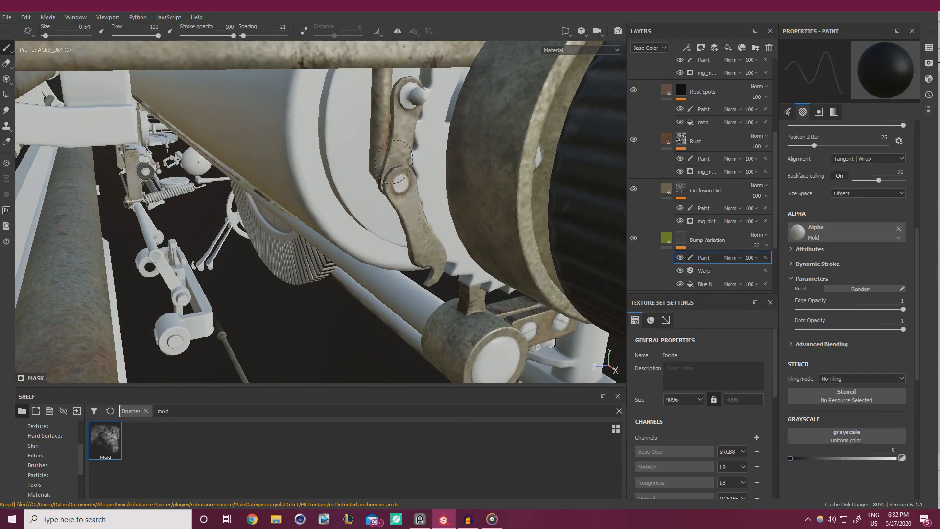
pyautogui.moveTo(434, 260)
pyautogui.keyDown('alt'); pyautogui.mouseDown()
pyautogui.moveTo(403, 227)
pyautogui.moveTo(419, 193)
pyautogui.mouseUp(); pyautogui.keyUp('alt')
pyautogui.moveTo(420, 193)
pyautogui.keyDown('alt'); pyautogui.mouseDown(button='right')
pyautogui.moveTo(436, 196)
pyautogui.moveTo(353, 198)
pyautogui.mouseUp(button='right'); pyautogui.keyUp('alt')
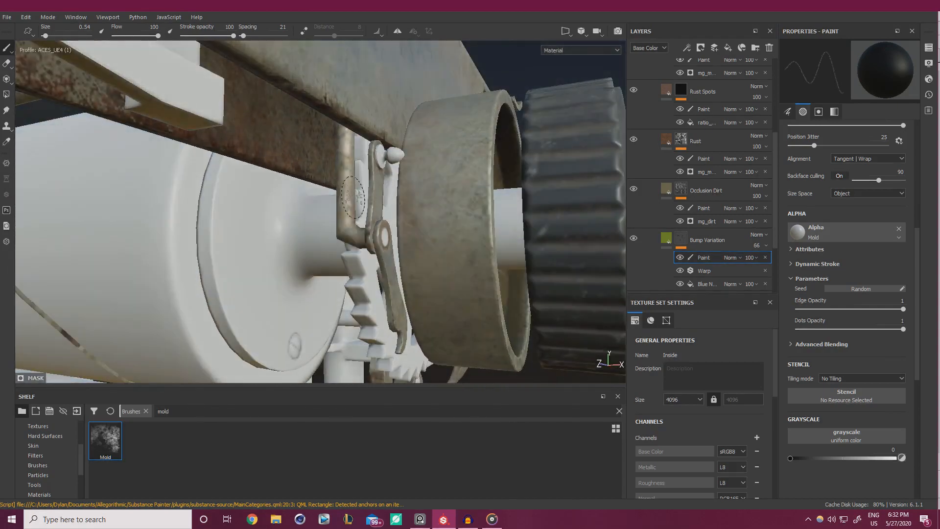
pyautogui.moveTo(357, 189)
pyautogui.keyDown('alt'); pyautogui.mouseDown()
pyautogui.moveTo(326, 242)
pyautogui.moveTo(399, 248)
pyautogui.moveTo(318, 223)
pyautogui.mouseUp(); pyautogui.keyUp('alt')
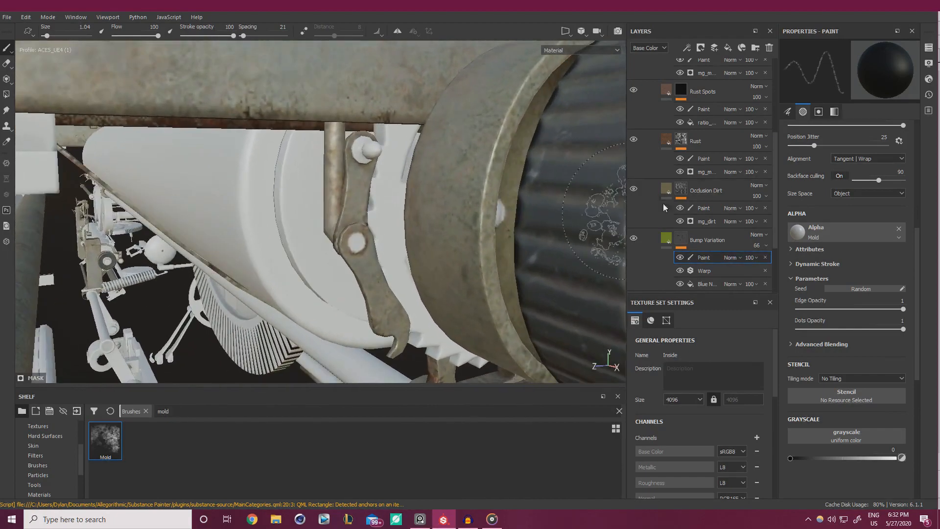
# Examine the textured frame, ribbed wheel and lever from several distances and angles, including the lever's back side.
pyautogui.keyDown('alt'); pyautogui.moveTo(383, 221); pyautogui.dragTo(333, 201, button='right'); pyautogui.keyUp('alt')
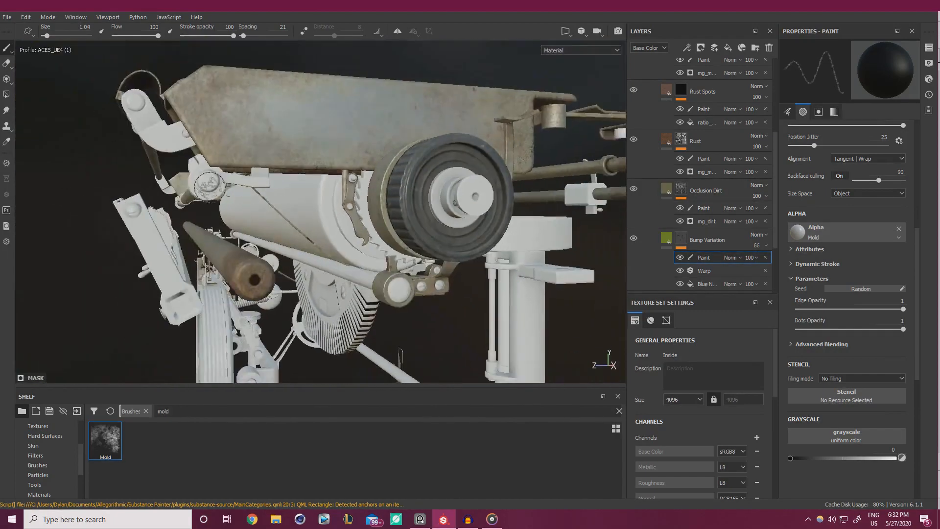
pyautogui.keyDown('alt'); pyautogui.moveTo(332, 201); pyautogui.dragTo(330, 249); pyautogui.keyUp('alt')
pyautogui.scroll(-2, 382, 254)
pyautogui.keyDown('alt'); pyautogui.moveTo(382, 255); pyautogui.dragTo(397, 214, button='middle'); pyautogui.keyUp('alt')
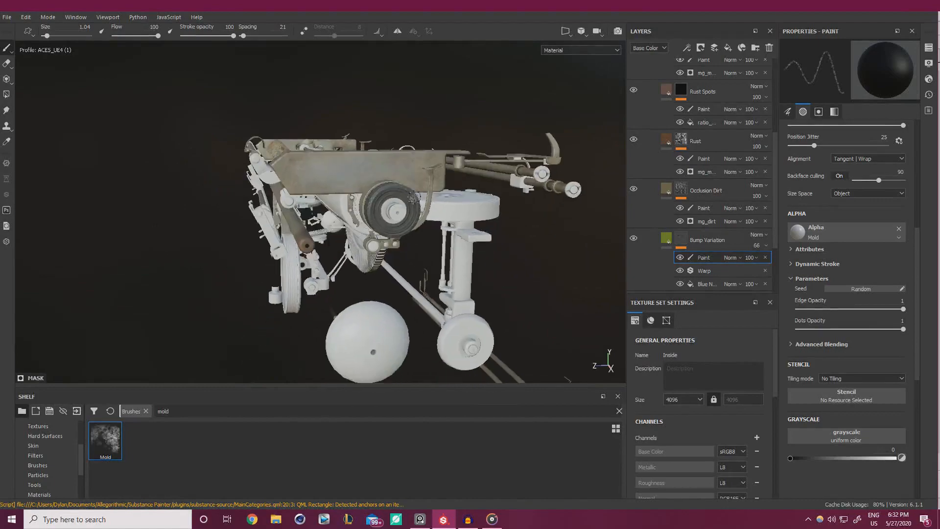
pyautogui.keyDown('alt'); pyautogui.moveTo(396, 214); pyautogui.dragTo(371, 214); pyautogui.keyUp('alt')
pyautogui.keyDown('alt'); pyautogui.moveTo(371, 214); pyautogui.dragTo(458, 305, button='right'); pyautogui.keyUp('alt')
pyautogui.keyDown('alt'); pyautogui.moveTo(458, 305); pyautogui.dragTo(430, 343); pyautogui.keyUp('alt')
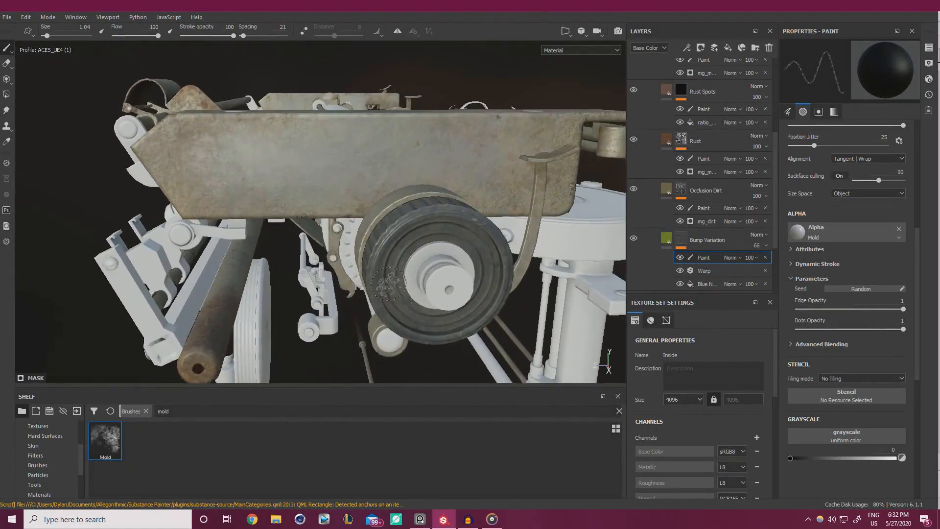
pyautogui.keyDown('alt'); pyautogui.moveTo(372, 250); pyautogui.dragTo(404, 278, button='right'); pyautogui.keyUp('alt')
pyautogui.keyDown('alt'); pyautogui.moveTo(344, 258); pyautogui.dragTo(319, 297, button='right'); pyautogui.keyUp('alt')
pyautogui.moveTo(362, 266)
pyautogui.keyDown('alt'); pyautogui.mouseDown()
pyautogui.moveTo(431, 245)
pyautogui.moveTo(443, 210)
pyautogui.moveTo(411, 183)
pyautogui.moveTo(392, 180)
pyautogui.mouseUp(); pyautogui.keyUp('alt')
# Reduce the brush size to 0.17, select the Metal Aged mask's Paint effect, and set Size Jitter and Position Jitter to 0.
pyautogui.keyDown('ctrl'); pyautogui.moveTo(403, 110); pyautogui.dragTo(380, 111, button='right'); pyautogui.keyUp('ctrl')
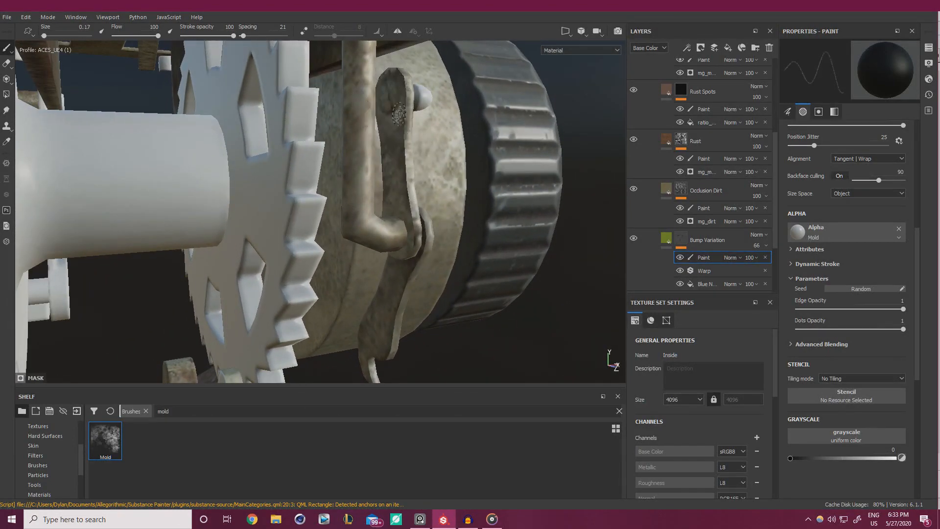
pyautogui.scroll(4, 733, 195)
pyautogui.click(693, 113)
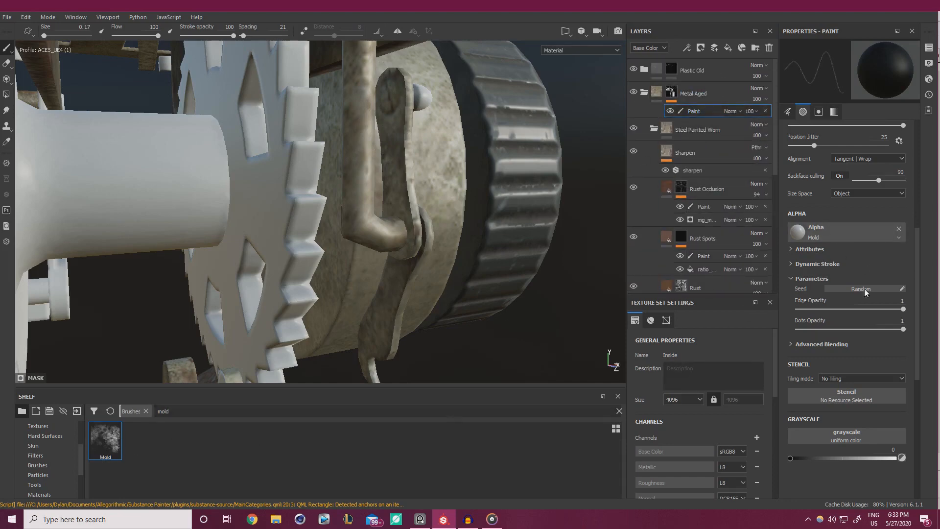
pyautogui.scroll(4, 864, 289)
pyautogui.moveTo(805, 203); pyautogui.dragTo(755, 246)
pyautogui.moveTo(808, 262); pyautogui.dragTo(752, 269)
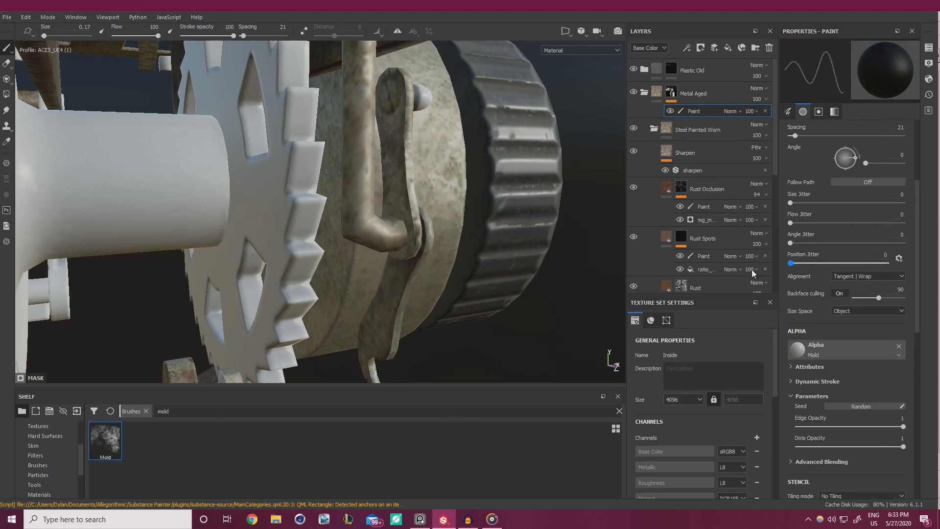
# Replace the Mold brush alpha with Shape at hardness 0.91 and set the brush size to 0.27.
pyautogui.click(899, 347)
pyautogui.click(833, 350)
pyautogui.click(917, 407)
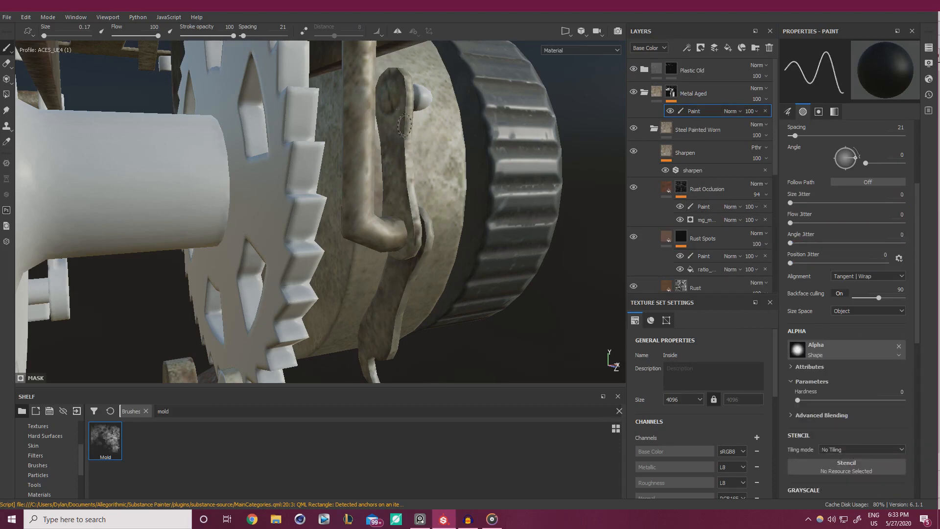
pyautogui.keyDown('ctrl'); pyautogui.moveTo(391, 93); pyautogui.dragTo(393, 93, button='right'); pyautogui.keyUp('ctrl')
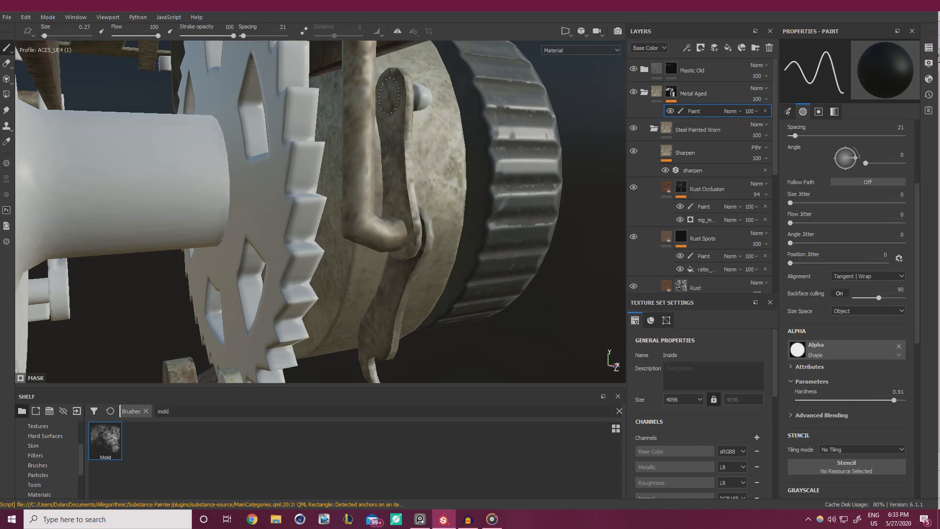
# Add a fill layer directly above the Metal layer in the Metal Aged folder and name it "scratch and roughness".
pyautogui.moveTo(433, 148)
pyautogui.keyDown('alt'); pyautogui.mouseDown()
pyautogui.moveTo(447, 151)
pyautogui.moveTo(274, 196)
pyautogui.moveTo(334, 202)
pyautogui.mouseUp(); pyautogui.keyUp('alt')
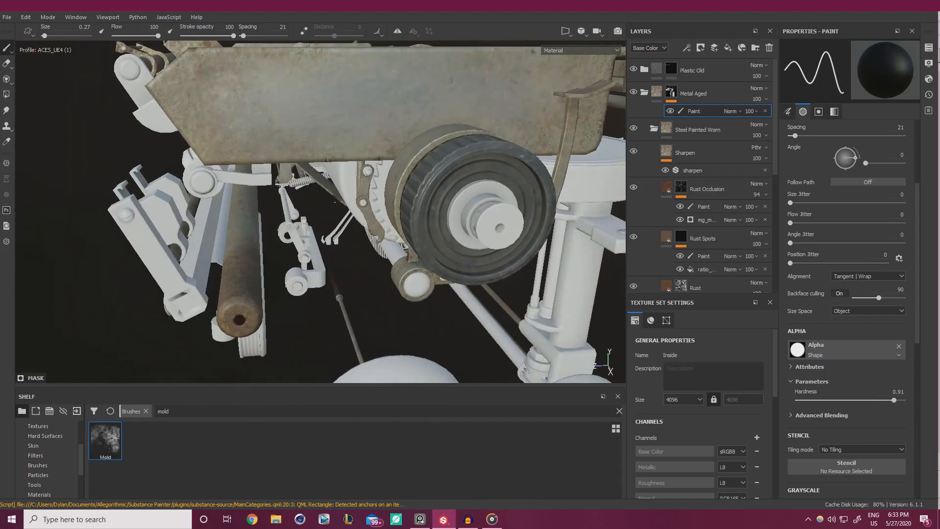
pyautogui.keyDown('alt'); pyautogui.moveTo(387, 153); pyautogui.dragTo(278, 116); pyautogui.keyUp('alt')
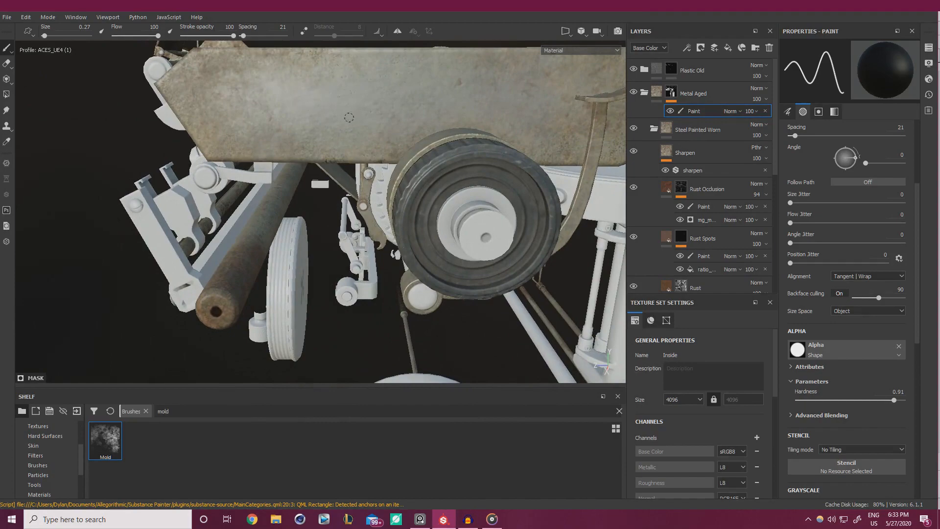
pyautogui.keyDown('alt'); pyautogui.moveTo(349, 121); pyautogui.dragTo(304, 130); pyautogui.keyUp('alt')
pyautogui.keyDown('alt'); pyautogui.moveTo(304, 129); pyautogui.dragTo(280, 115, button='right'); pyautogui.keyUp('alt')
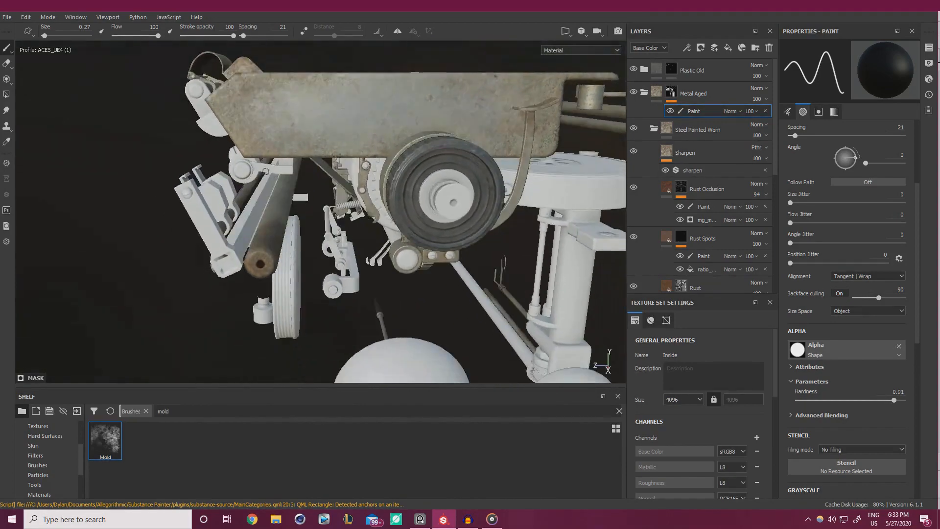
pyautogui.moveTo(392, 191)
pyautogui.keyDown('alt'); pyautogui.mouseDown()
pyautogui.moveTo(450, 215)
pyautogui.moveTo(534, 181)
pyautogui.moveTo(416, 196)
pyautogui.moveTo(407, 188)
pyautogui.mouseUp(); pyautogui.keyUp('alt')
pyautogui.keyDown('alt'); pyautogui.moveTo(406, 189); pyautogui.dragTo(470, 167, button='right'); pyautogui.keyUp('alt')
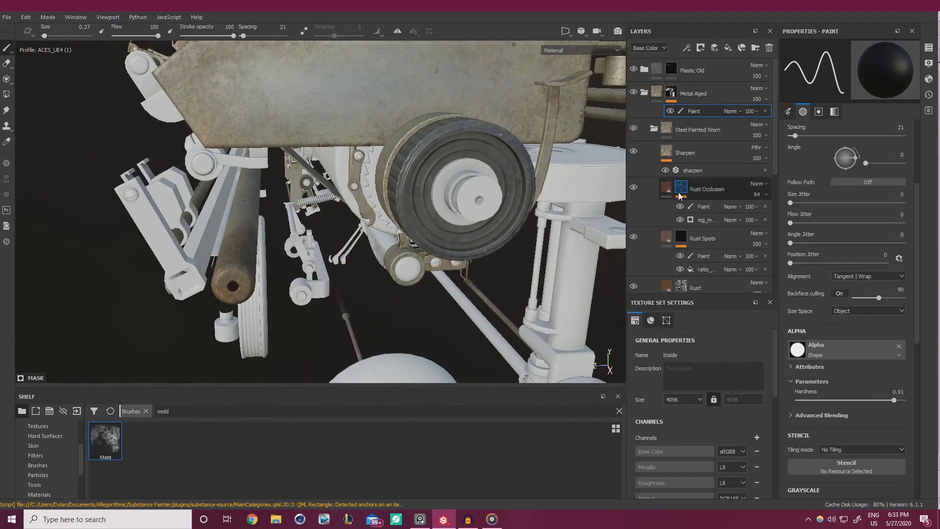
pyautogui.scroll(-5, 691, 221)
pyautogui.click(715, 263)
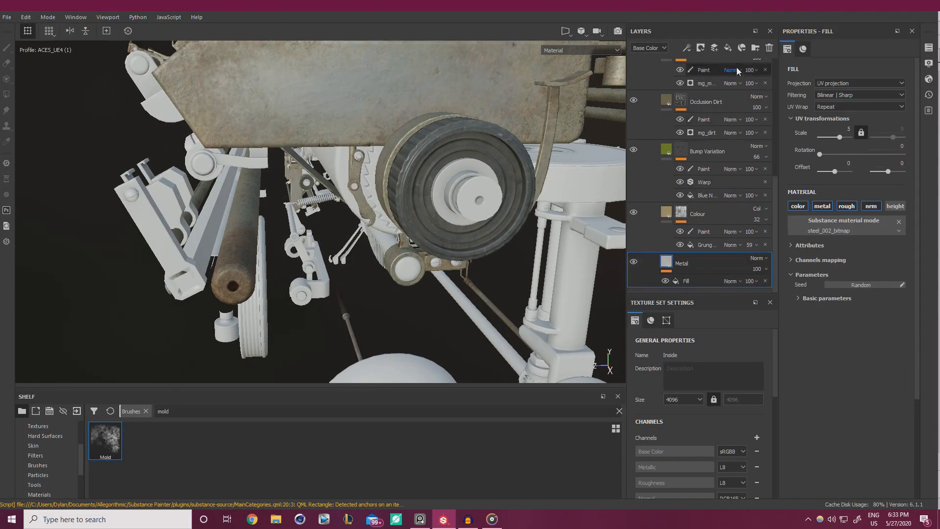
pyautogui.click(728, 48)
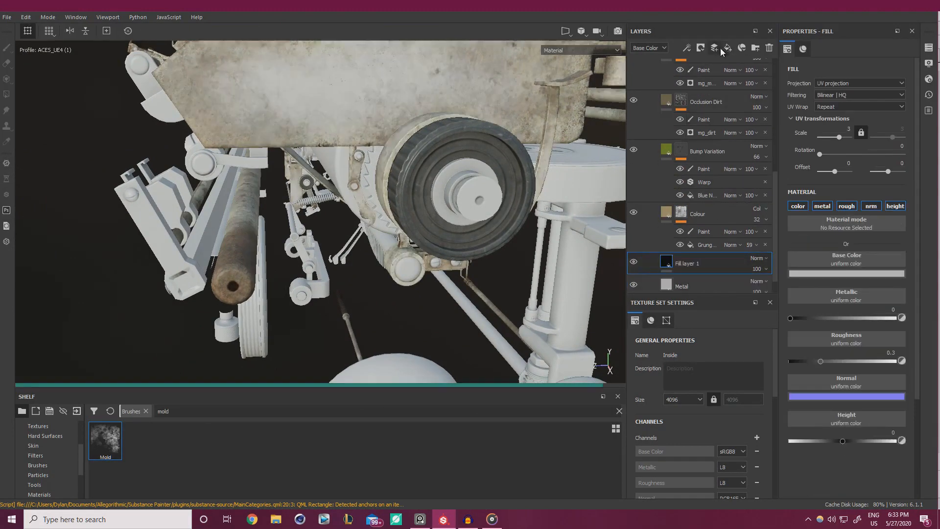
pyautogui.doubleClick(697, 265)
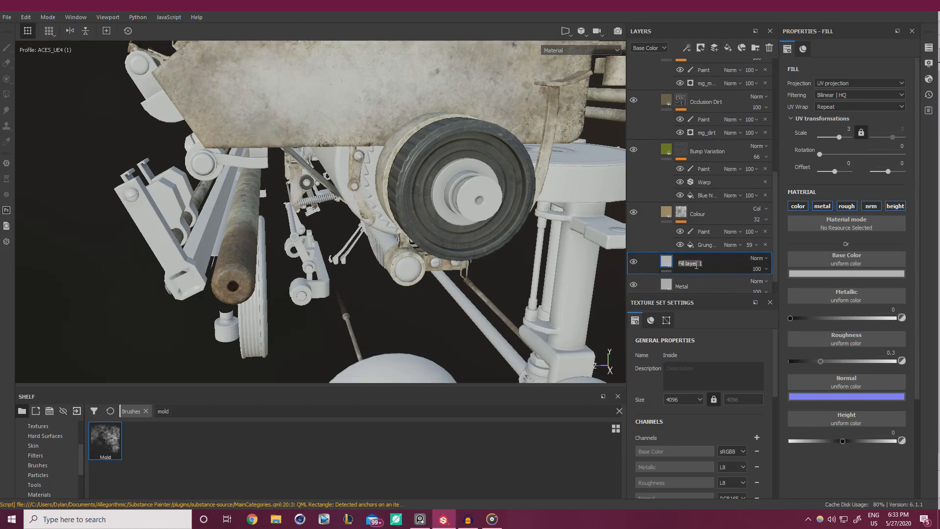
pyautogui.write('scratch and roughness')
# Give the "scratch and roughness" layer a black mask and add a fill effect to that mask.
pyautogui.rightClick(701, 268)
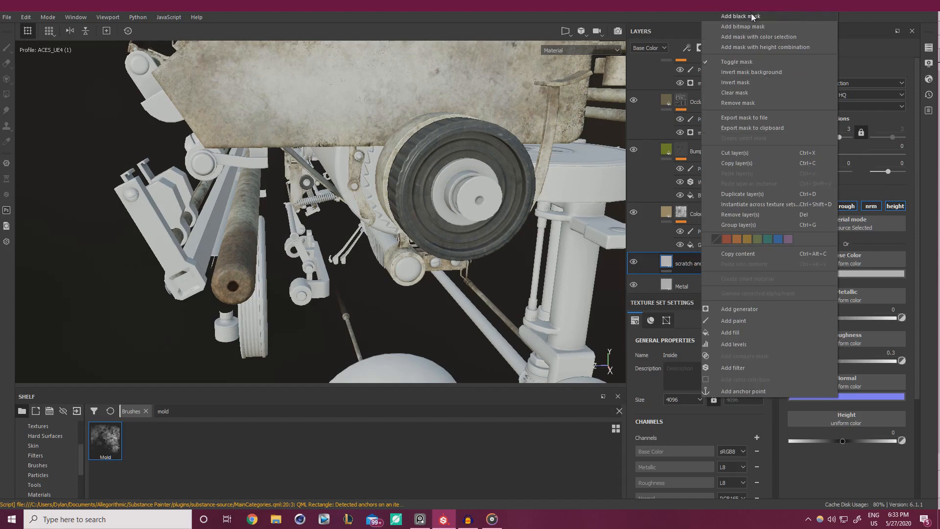
pyautogui.click(751, 15)
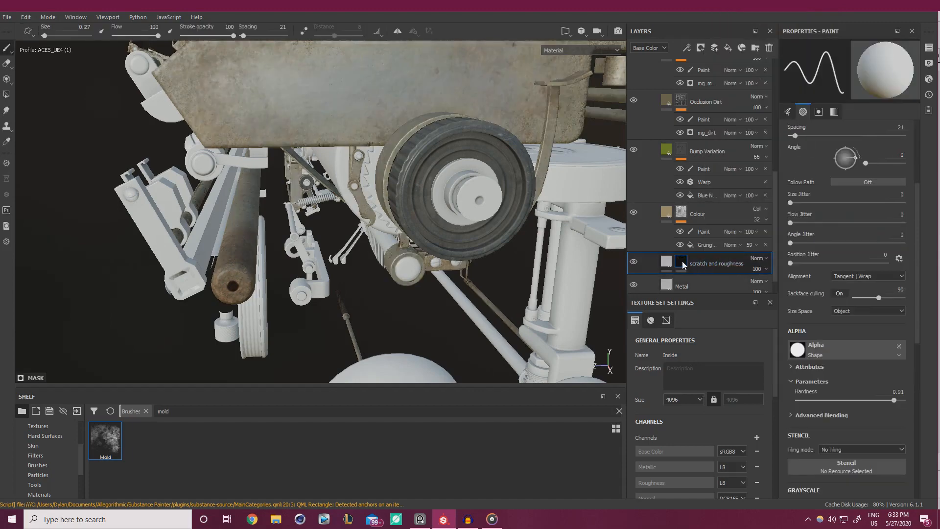
pyautogui.rightClick(684, 262)
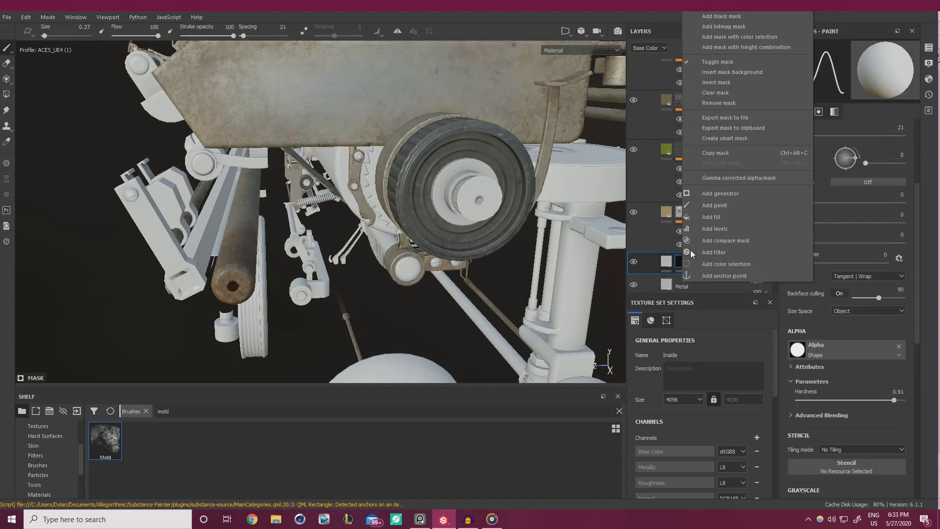
pyautogui.click(724, 218)
# Search the procedural textures for "grunge" and assign Grunge Map 012 as the mask fill's grayscale.
pyautogui.click(856, 208)
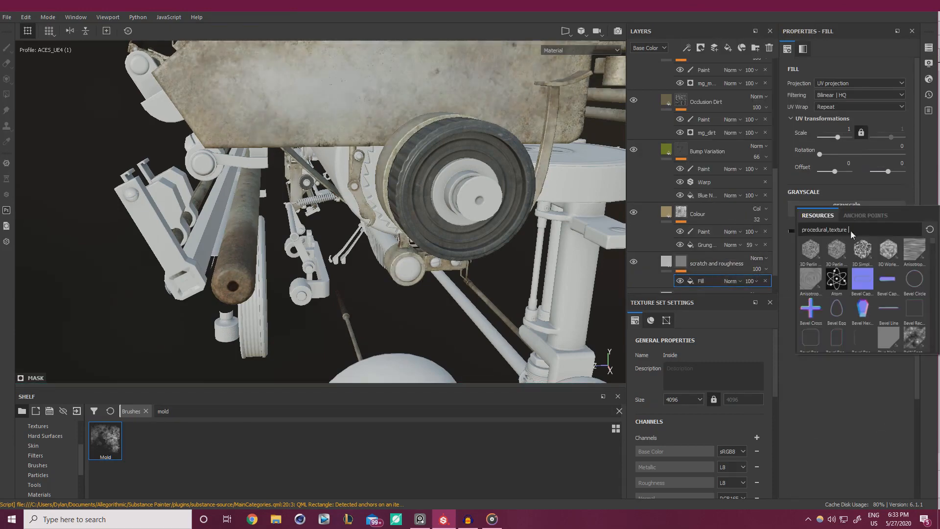
pyautogui.write('grunge')
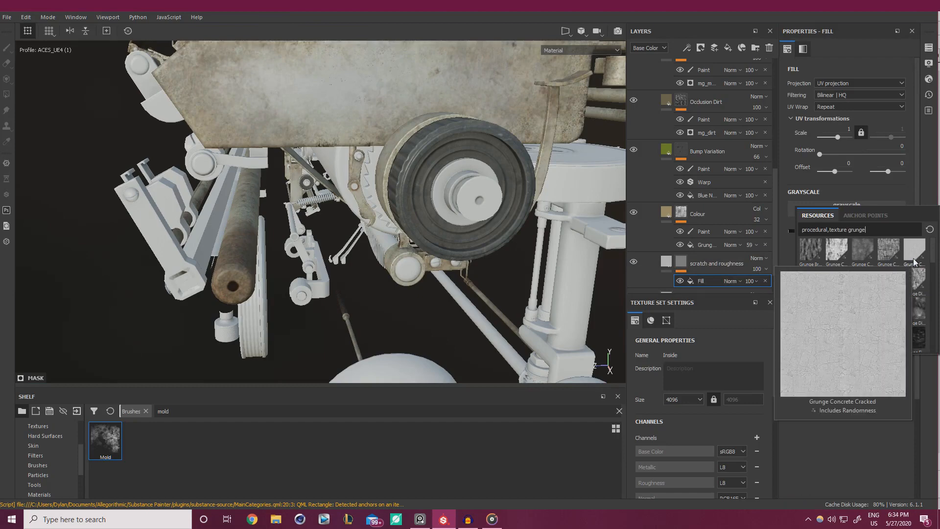
pyautogui.moveTo(874, 259)
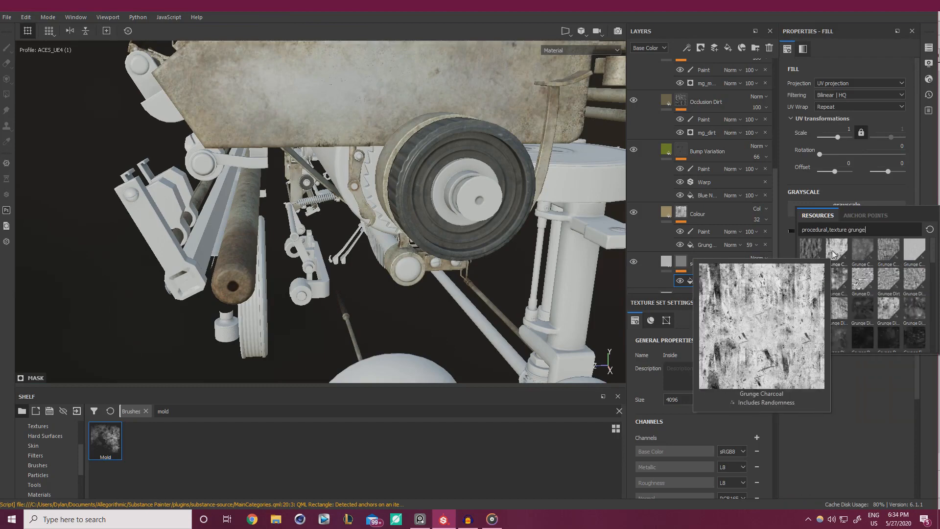
pyautogui.moveTo(811, 338)
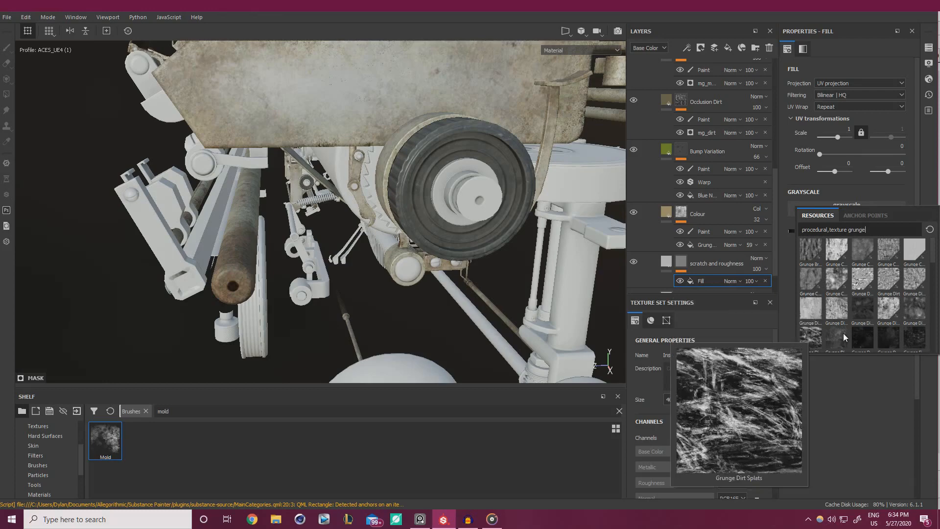
pyautogui.moveTo(865, 339)
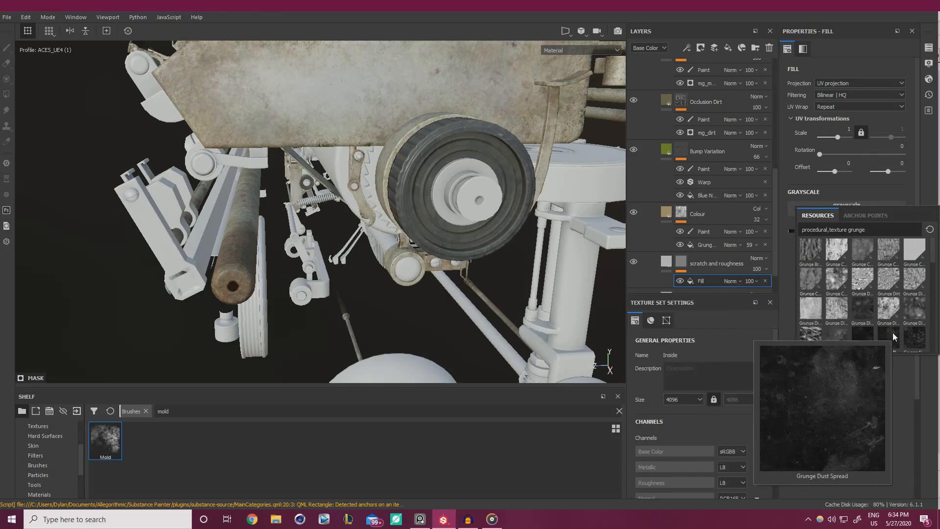
pyautogui.moveTo(917, 336)
pyautogui.scroll(-3, 917, 336)
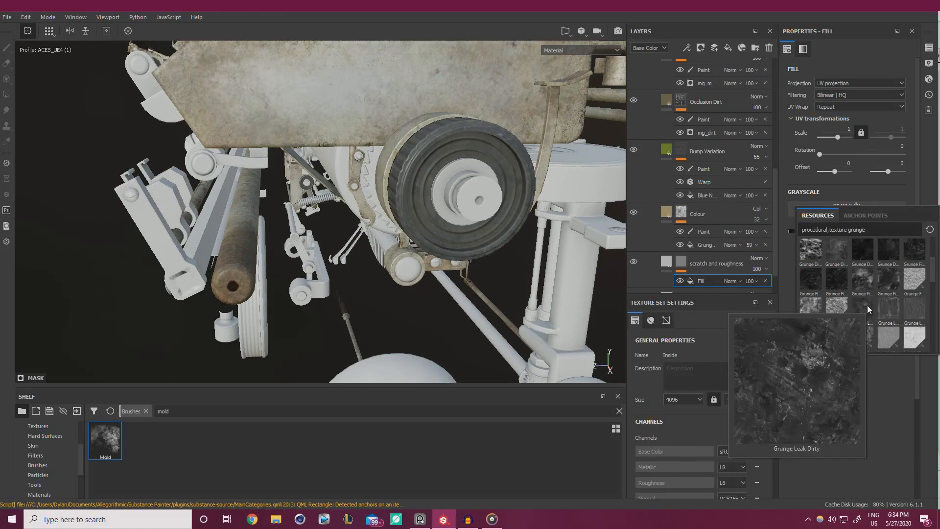
pyautogui.moveTo(860, 305)
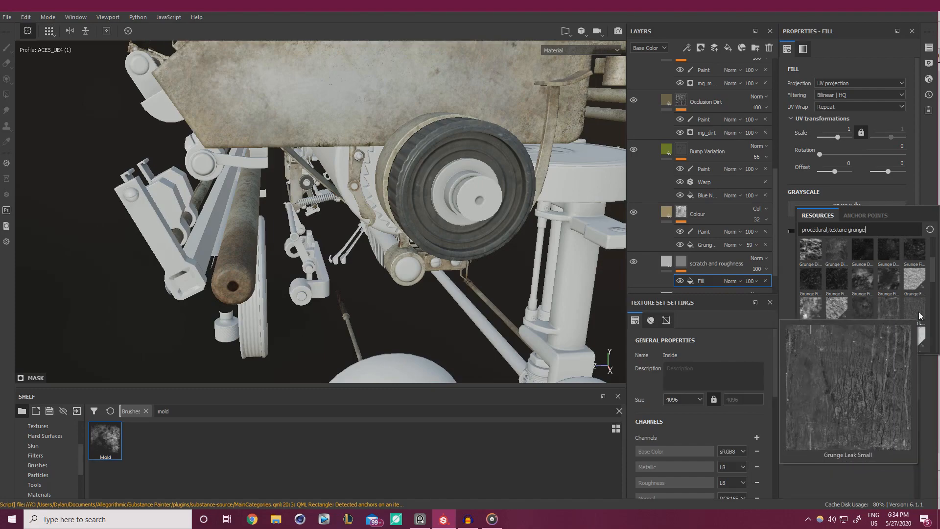
pyautogui.scroll(-3, 916, 323)
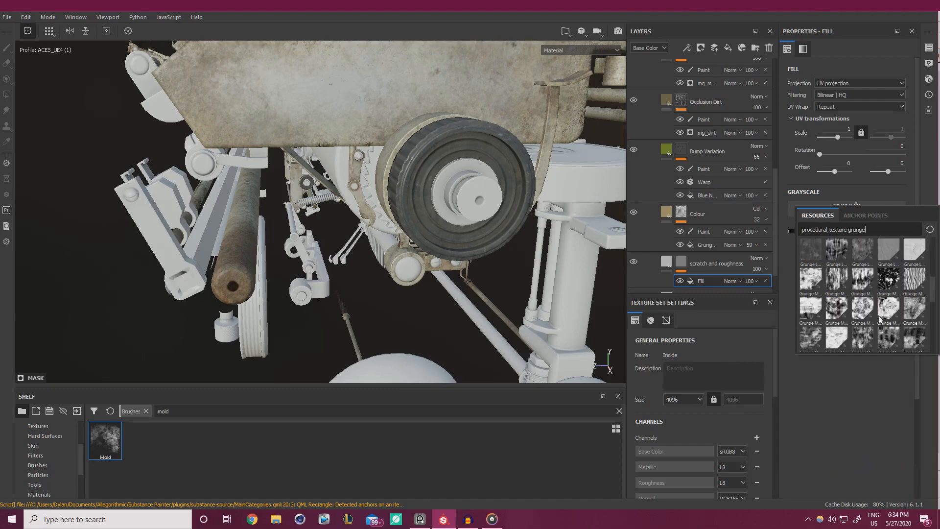
pyautogui.moveTo(918, 315)
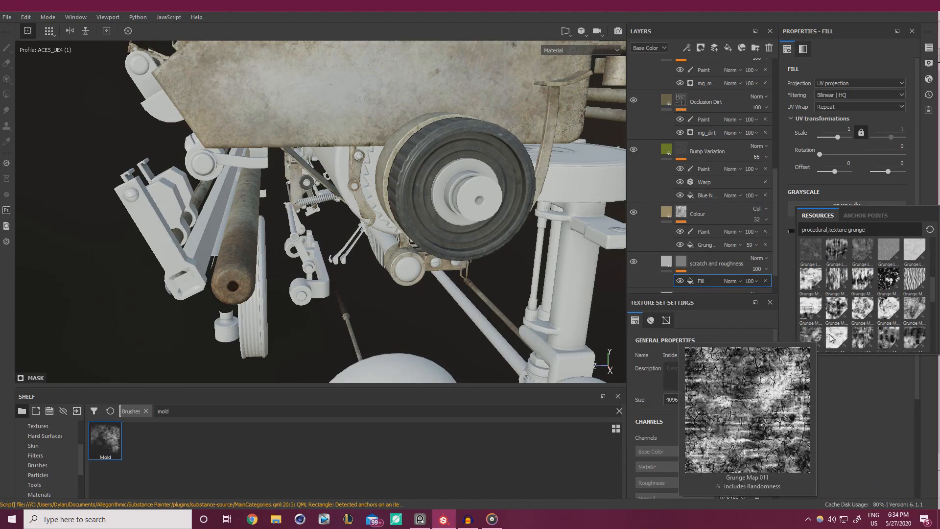
pyautogui.click(844, 334)
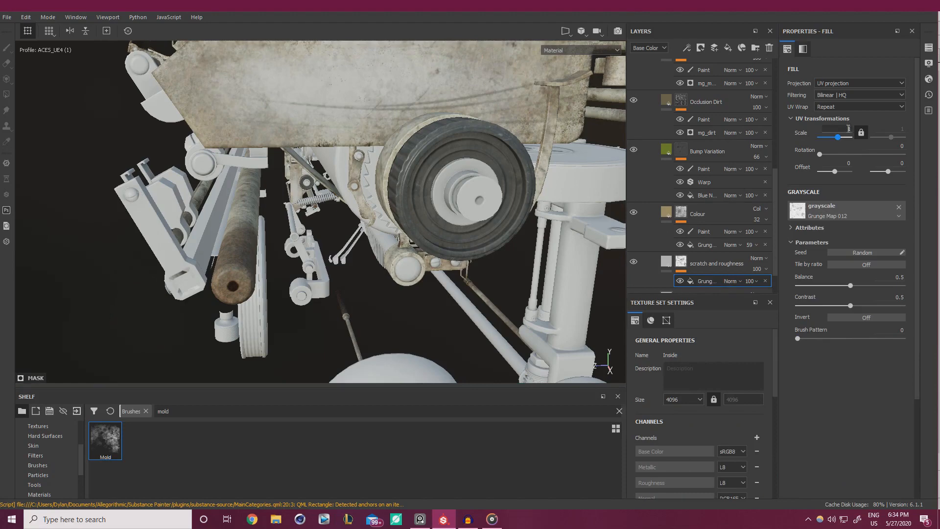
# Try a UV scale of 5 on the Grunge Map 012 mask fill, and set it to 6.
pyautogui.press('Return')
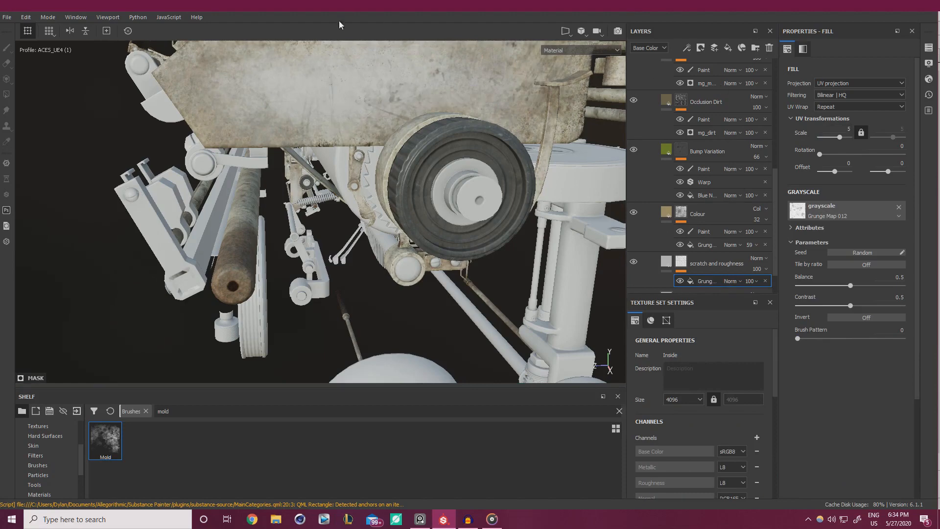
pyautogui.keyDown('alt'); pyautogui.moveTo(403, 147); pyautogui.dragTo(355, 184); pyautogui.keyUp('alt')
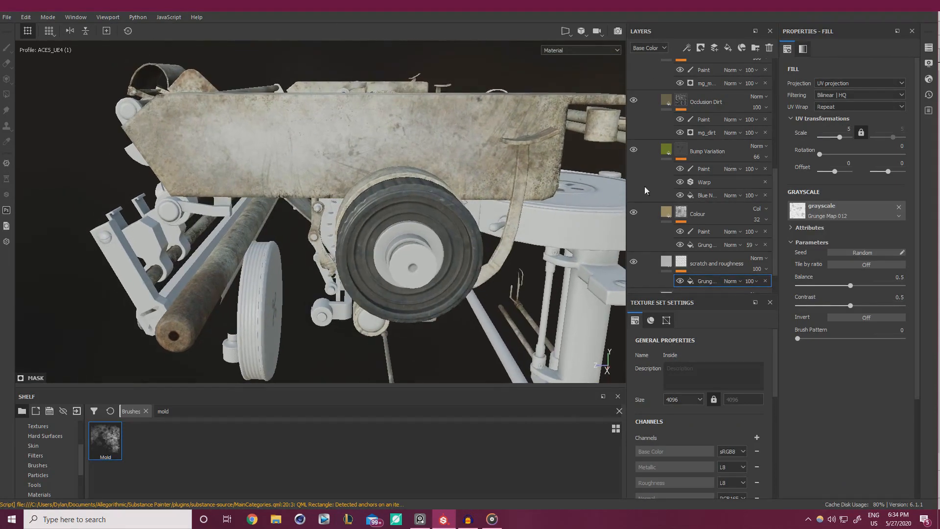
pyautogui.click(849, 129)
pyautogui.press('Return')
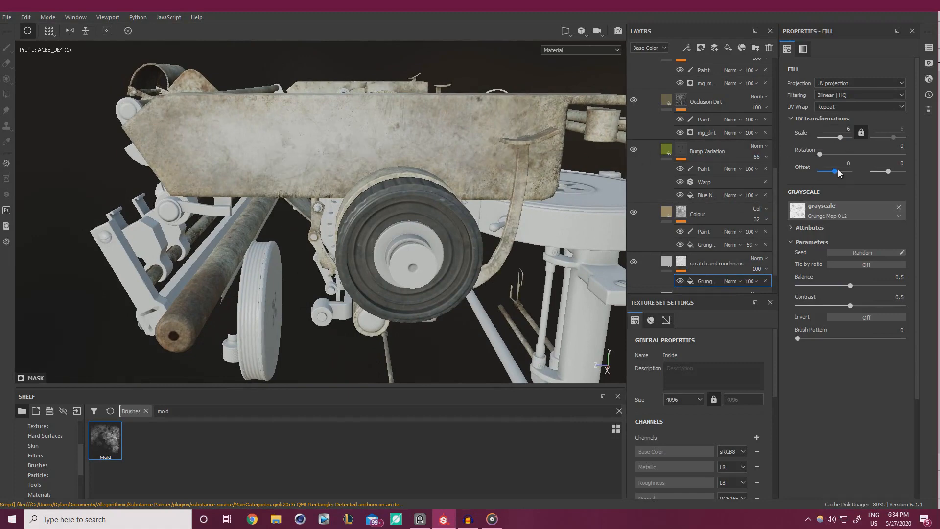
# Set the Grunge Map 012 mask fill's rotation to about 174.67, invert it and set its balance to 0.62.
pyautogui.moveTo(819, 154); pyautogui.dragTo(860, 155)
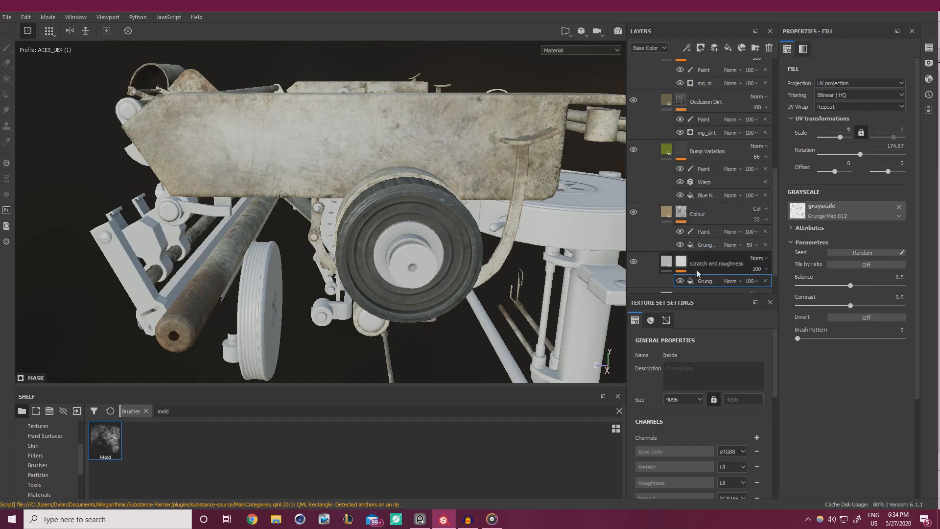
pyautogui.click(856, 319)
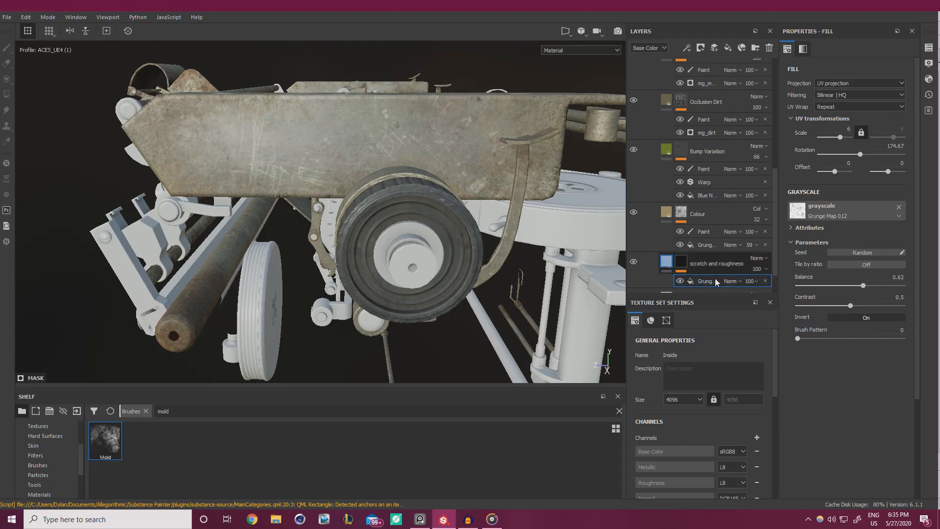
# Set the "scratch and roughness" fill's roughness to about 0.86 and height to -0.005, and lighten its grey base color.
pyautogui.click(666, 262)
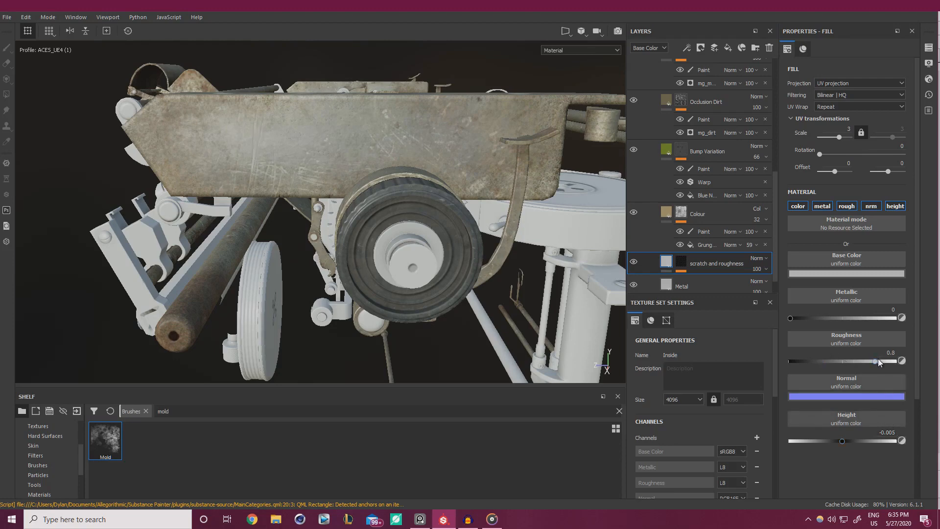
pyautogui.moveTo(877, 361); pyautogui.dragTo(880, 361)
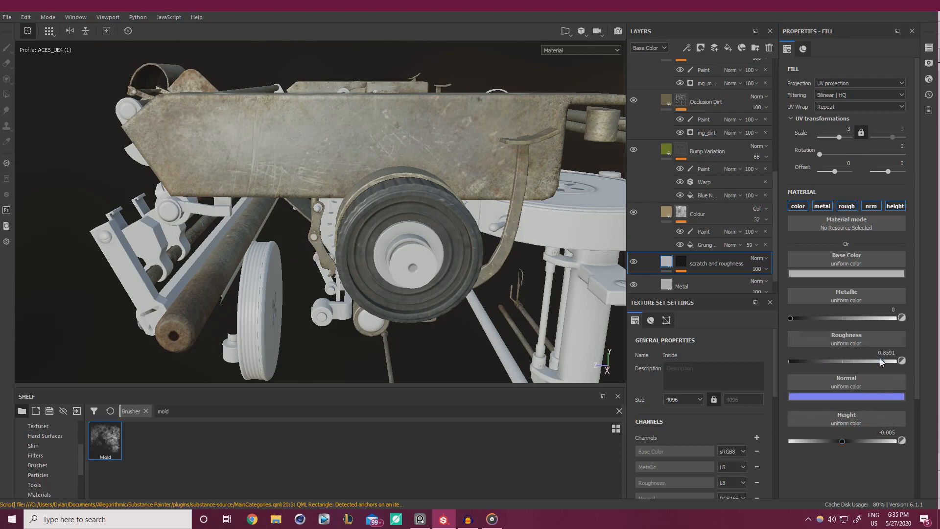
pyautogui.click(816, 274)
pyautogui.click(927, 309)
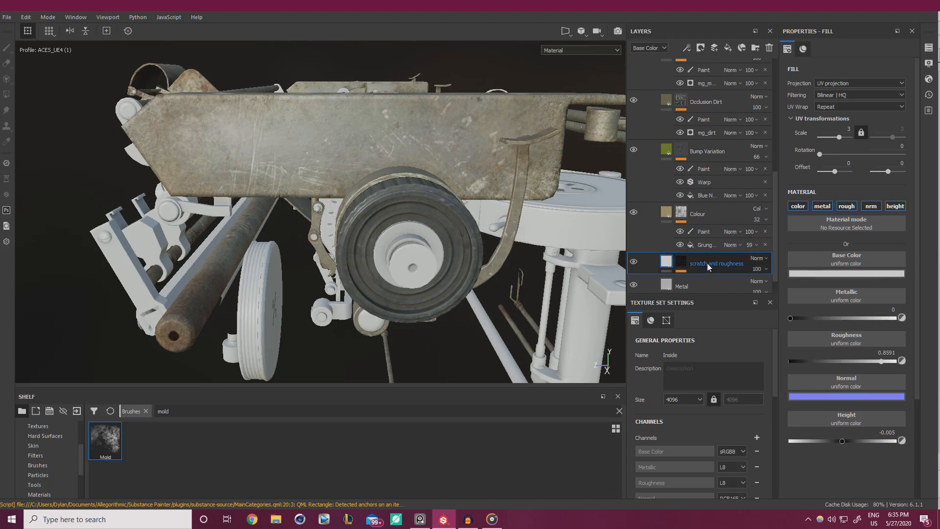
# Set the grunge mask fill's contrast to 0.74 and balance to 0.66, and reduce the "scratch and roughness" layer's opacity to 17.
pyautogui.click(682, 260)
pyautogui.click(707, 281)
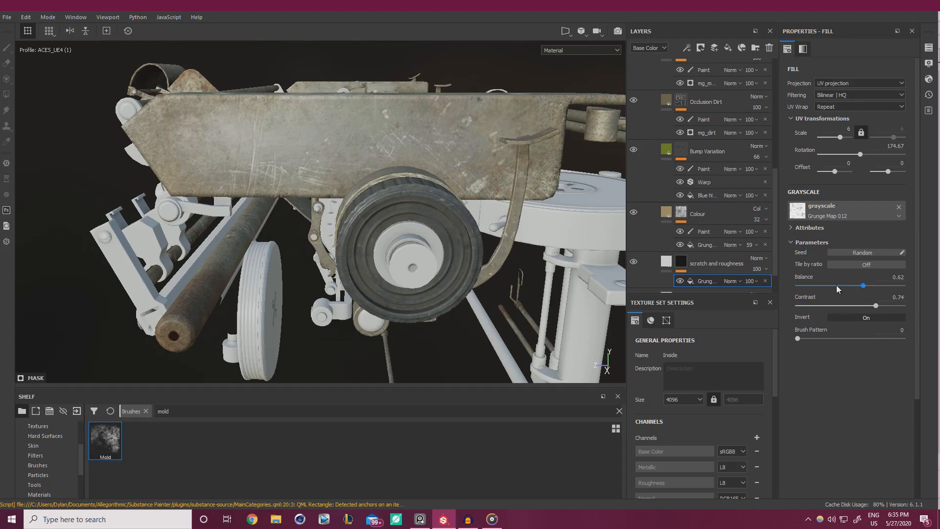
pyautogui.moveTo(830, 285)
pyautogui.mouseDown()
pyautogui.moveTo(884, 287)
pyautogui.moveTo(866, 287)
pyautogui.mouseUp()
pyautogui.click(888, 286)
pyautogui.click(758, 269)
pyautogui.click(757, 286)
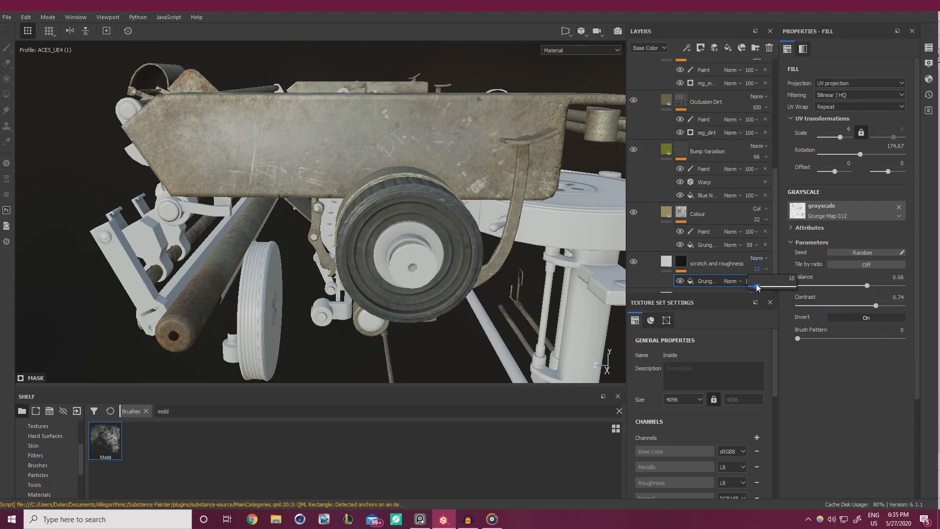
pyautogui.moveTo(757, 287); pyautogui.dragTo(758, 287)
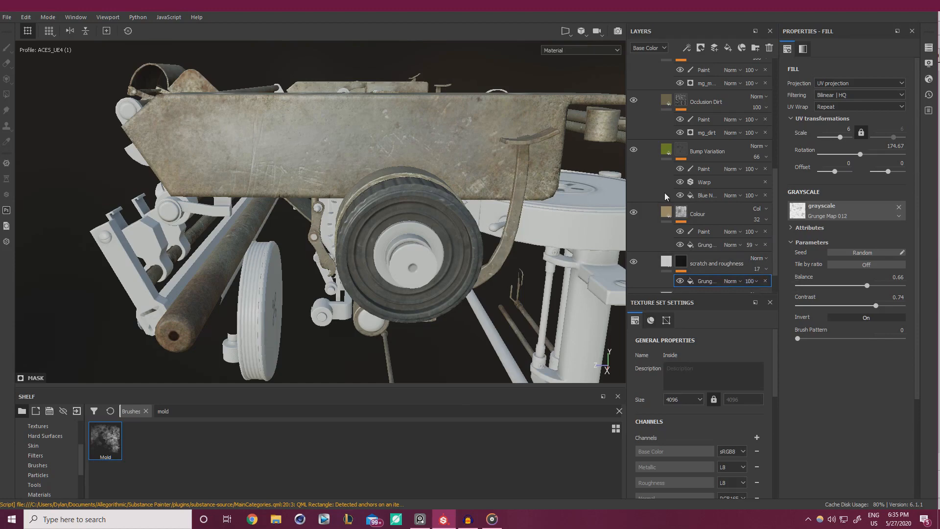
# Set the "scratch and roughness" fill's height to -0.003 and its base color to olive green with hue 0.240 and saturation about 0.78.
pyautogui.click(667, 262)
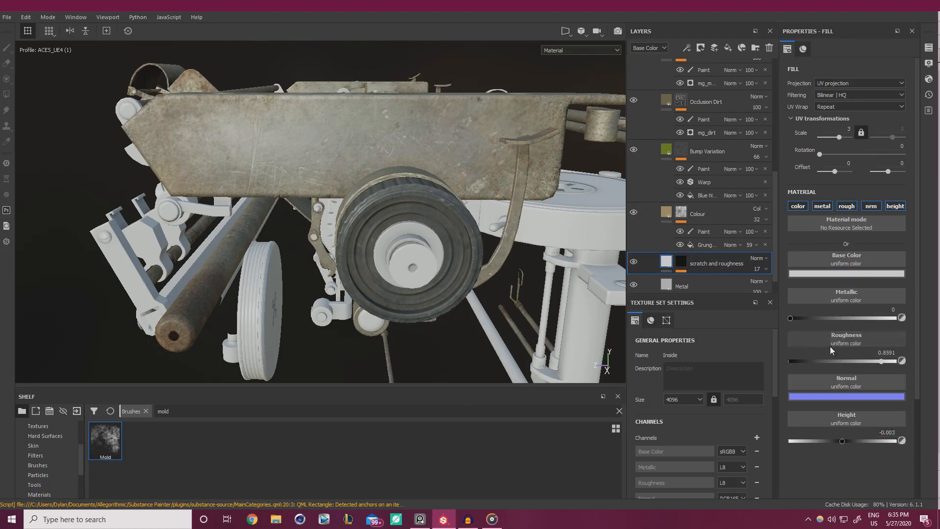
pyautogui.click(841, 275)
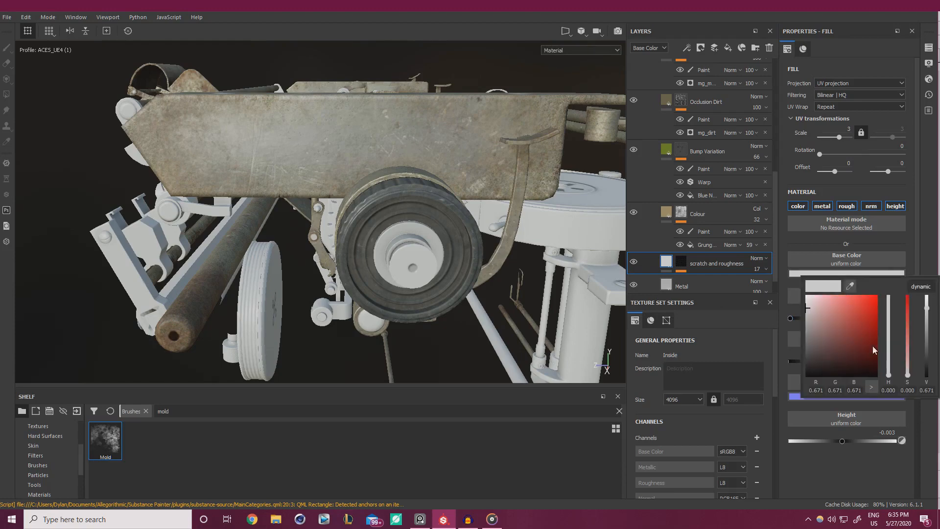
pyautogui.click(908, 359)
pyautogui.moveTo(888, 375); pyautogui.dragTo(888, 357)
pyautogui.click(928, 334)
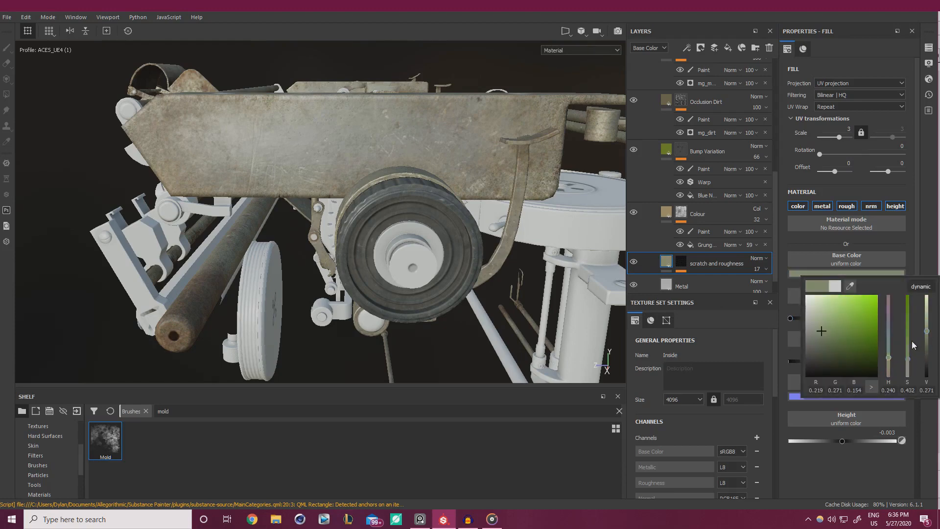
pyautogui.click(908, 337)
pyautogui.click(928, 269)
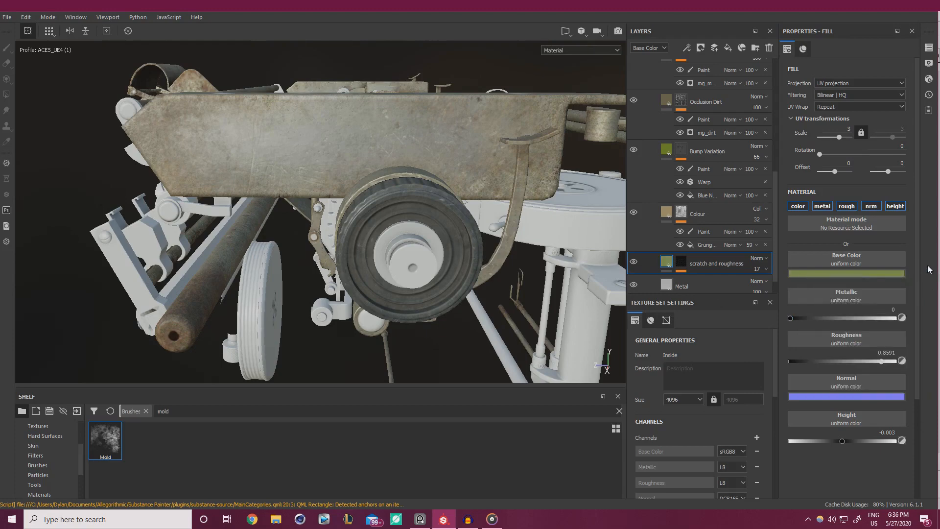
# Try different roughness values on the "scratch and roughness" fill, including 0.85 and about 0.91, checking the scratches on the side plate.
pyautogui.click(858, 361)
pyautogui.keyDown('alt'); pyautogui.moveTo(511, 287); pyautogui.dragTo(445, 230); pyautogui.keyUp('alt')
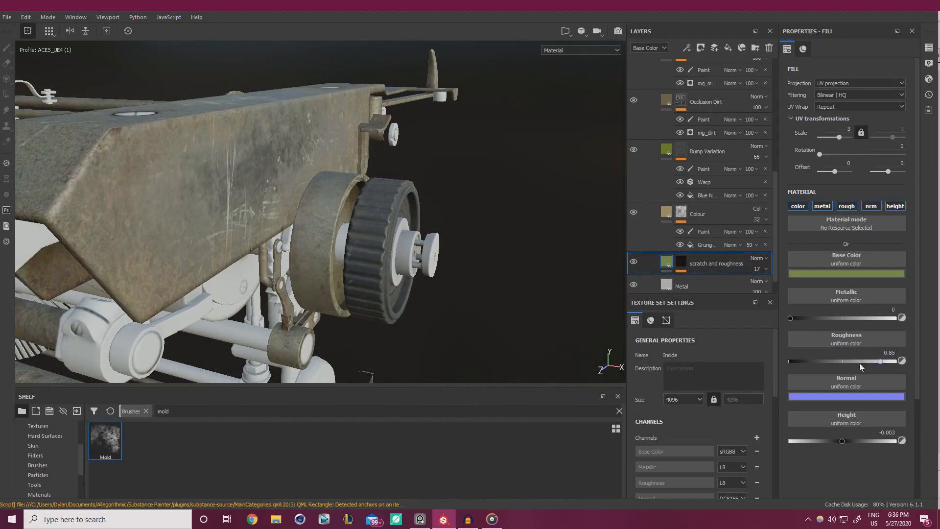
pyautogui.click(824, 361)
pyautogui.keyDown('alt'); pyautogui.moveTo(504, 290); pyautogui.dragTo(468, 284); pyautogui.keyUp('alt')
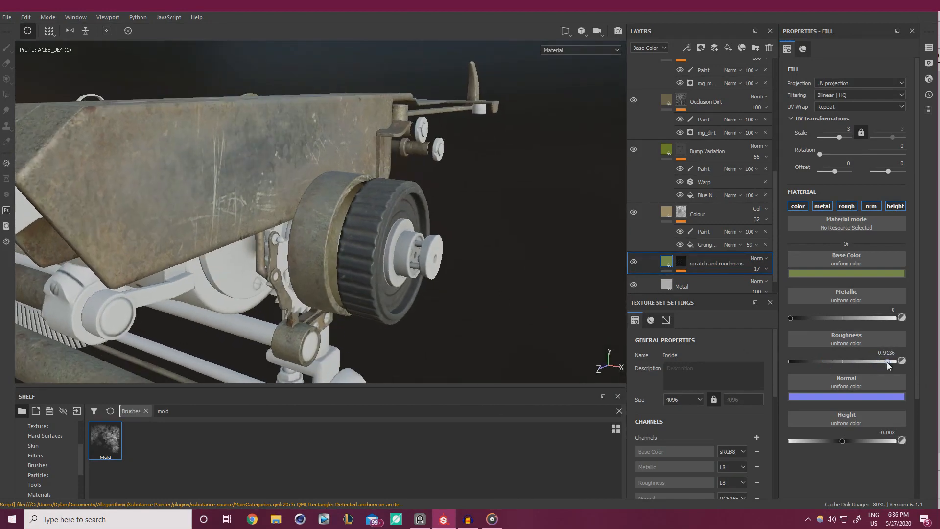
pyautogui.click(821, 360)
# Turn off the "scratch and roughness" fill's metal channel, lower the layer's opacity to 9 and set its roughness to about 0.74.
pyautogui.click(824, 206)
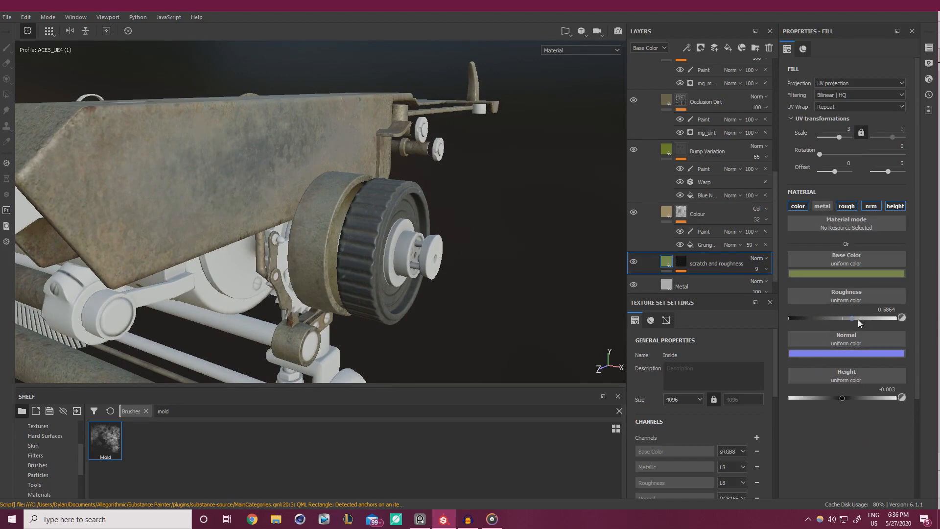
pyautogui.click(809, 318)
pyautogui.keyDown('alt'); pyautogui.moveTo(565, 268); pyautogui.dragTo(361, 241); pyautogui.keyUp('alt')
pyautogui.click(832, 318)
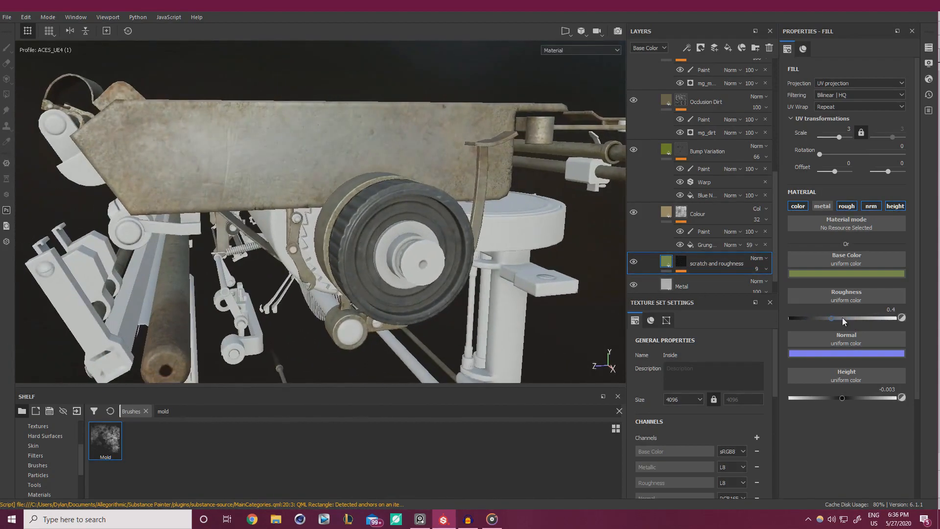
pyautogui.moveTo(842, 317); pyautogui.dragTo(863, 316)
# Adjust the "scratch and roughness" fill's base color to a lighter, less saturated green.
pyautogui.click(850, 273)
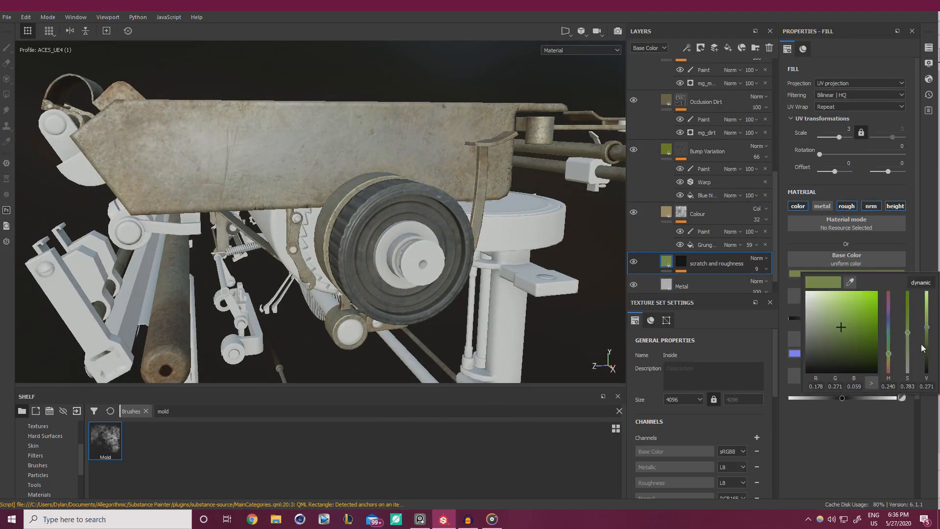
pyautogui.moveTo(927, 328); pyautogui.dragTo(928, 323)
# Examine the aged metal on the side plates, rods and brackets from all around the machine.
pyautogui.keyDown('alt'); pyautogui.moveTo(423, 237); pyautogui.dragTo(374, 212); pyautogui.keyUp('alt')
pyautogui.keyDown('alt'); pyautogui.moveTo(374, 212); pyautogui.dragTo(169, 186, button='right'); pyautogui.keyUp('alt')
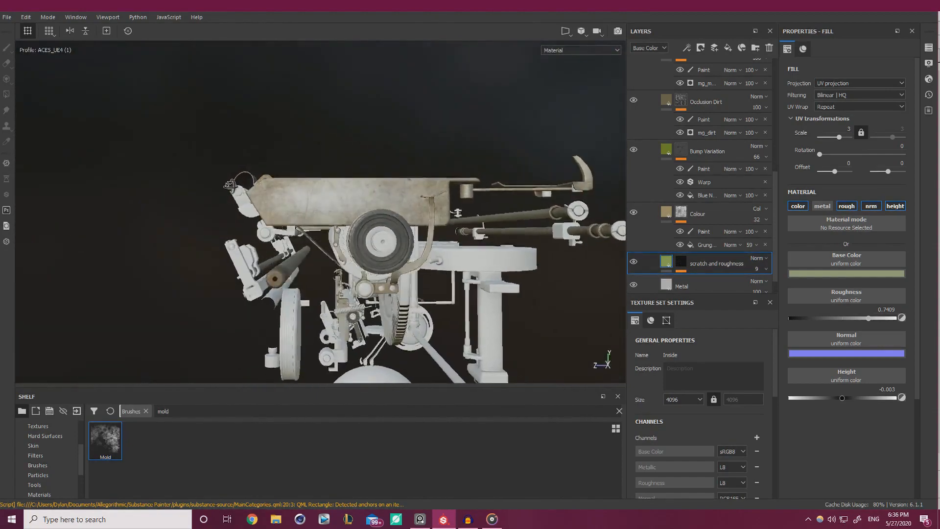
pyautogui.keyDown('alt'); pyautogui.moveTo(230, 184); pyautogui.dragTo(304, 193); pyautogui.keyUp('alt')
pyautogui.keyDown('alt'); pyautogui.moveTo(364, 210); pyautogui.dragTo(116, 191); pyautogui.keyUp('alt')
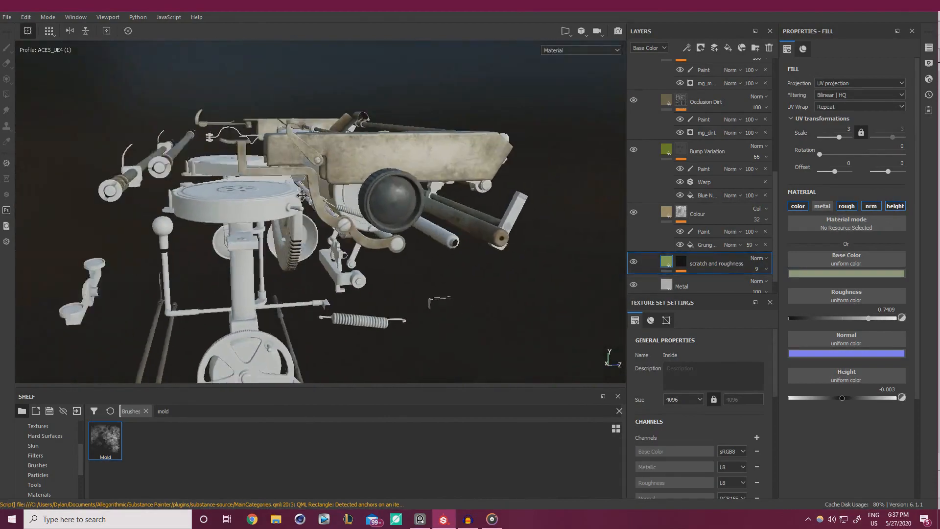
pyautogui.keyDown('alt'); pyautogui.moveTo(292, 188); pyautogui.dragTo(443, 279, button='right'); pyautogui.keyUp('alt')
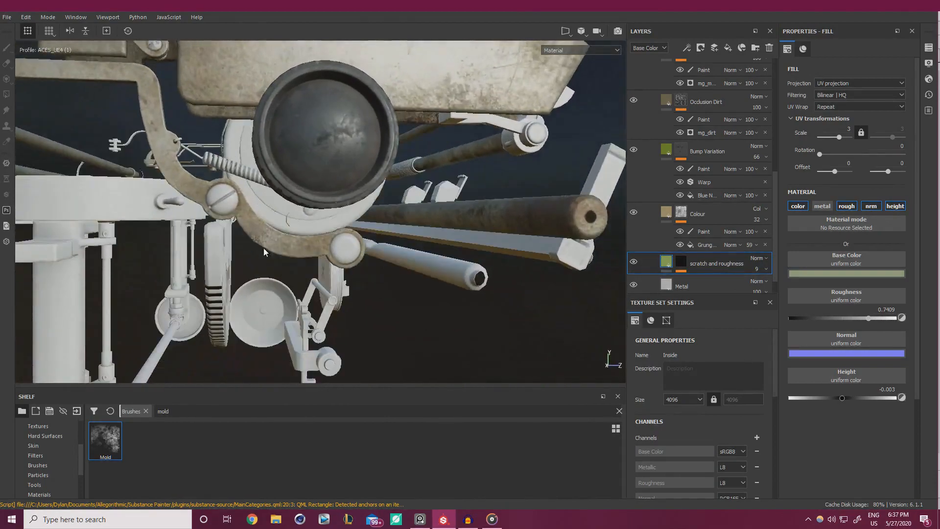
pyautogui.keyDown('alt'); pyautogui.moveTo(473, 184); pyautogui.dragTo(332, 229); pyautogui.keyUp('alt')
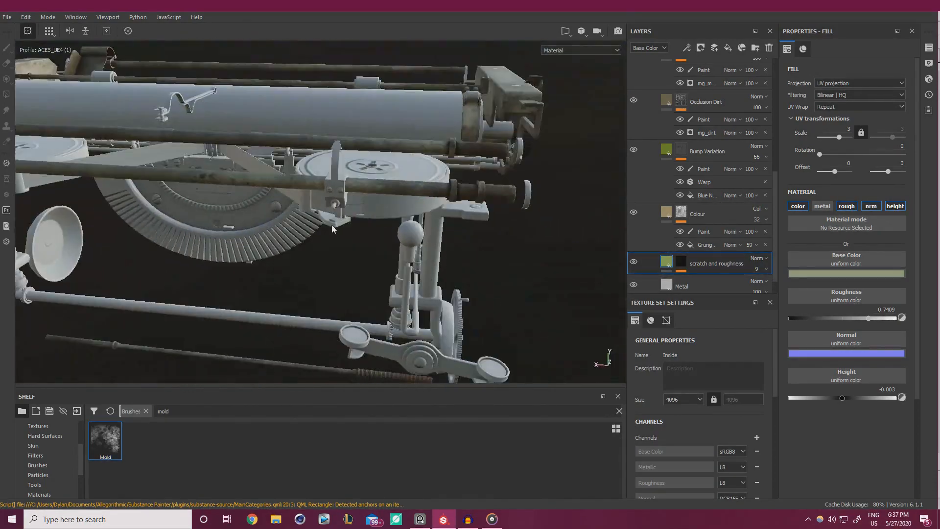
pyautogui.keyDown('alt'); pyautogui.moveTo(408, 206); pyautogui.dragTo(487, 264, button='middle'); pyautogui.keyUp('alt')
pyautogui.keyDown('alt'); pyautogui.moveTo(487, 264); pyautogui.dragTo(418, 227); pyautogui.keyUp('alt')
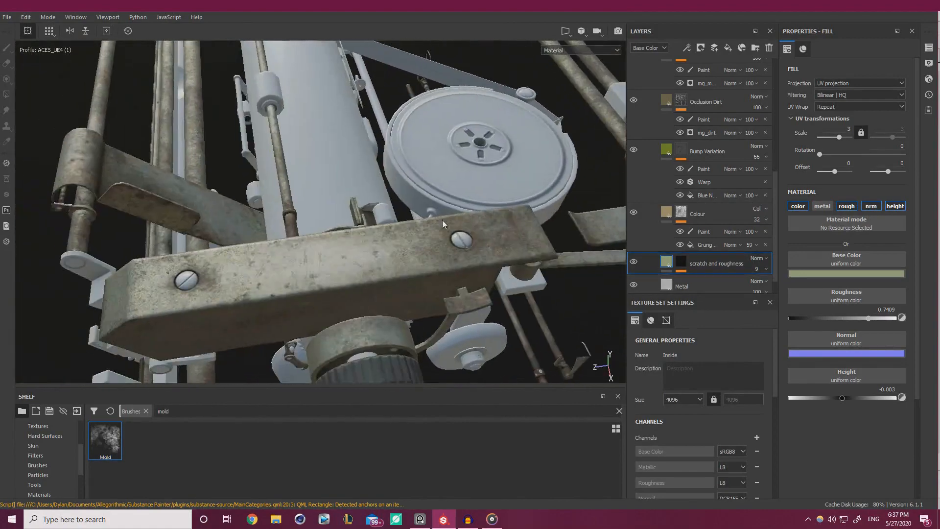
pyautogui.keyDown('alt'); pyautogui.moveTo(368, 253); pyautogui.dragTo(444, 227); pyautogui.keyUp('alt')
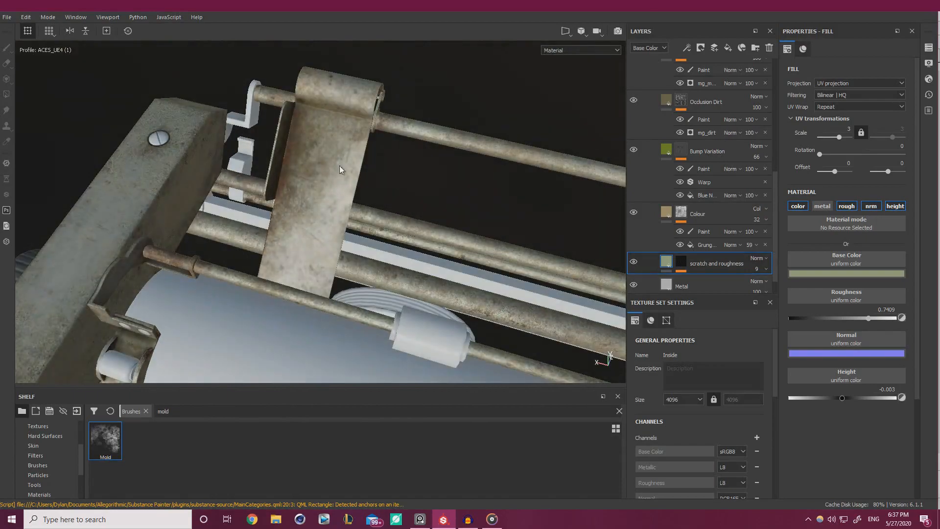
pyautogui.keyDown('alt'); pyautogui.moveTo(341, 169); pyautogui.dragTo(392, 175); pyautogui.keyUp('alt')
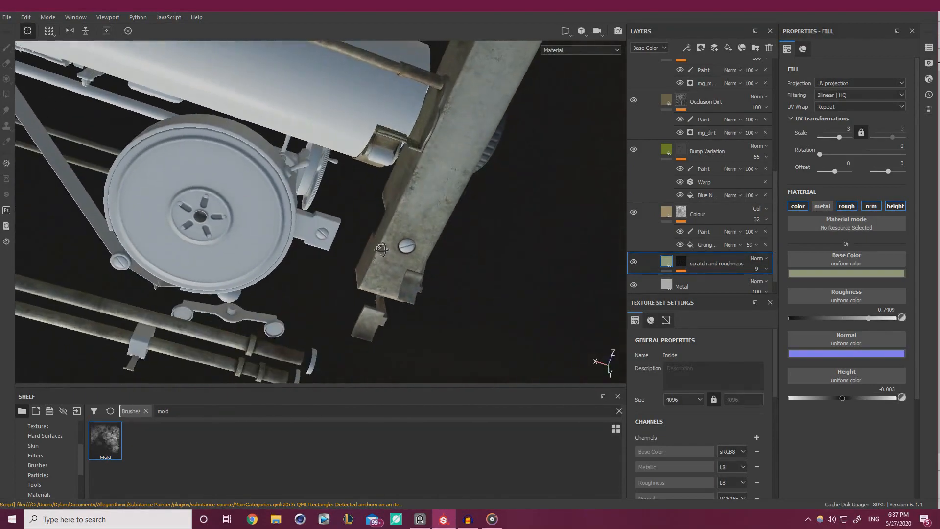
pyautogui.keyDown('alt'); pyautogui.moveTo(381, 249); pyautogui.dragTo(316, 192); pyautogui.keyUp('alt')
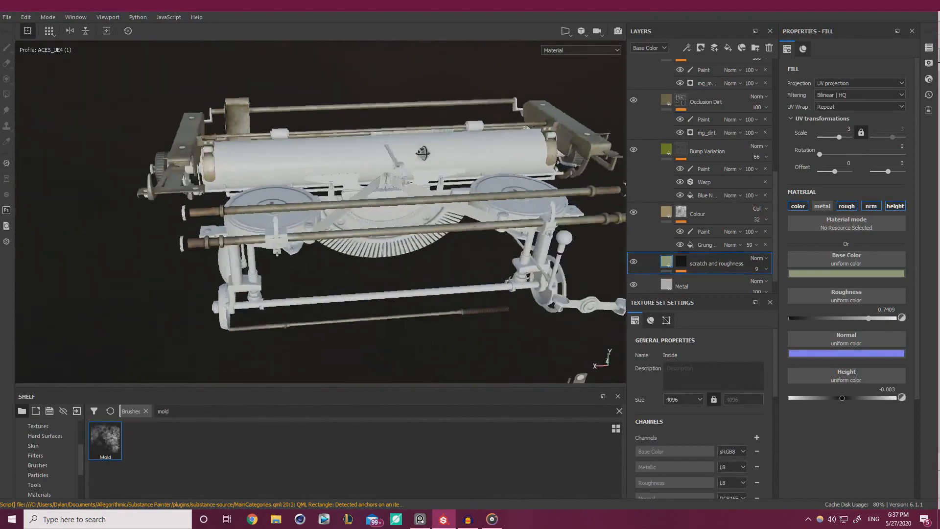
pyautogui.keyDown('alt'); pyautogui.moveTo(422, 153); pyautogui.dragTo(434, 226); pyautogui.keyUp('alt')
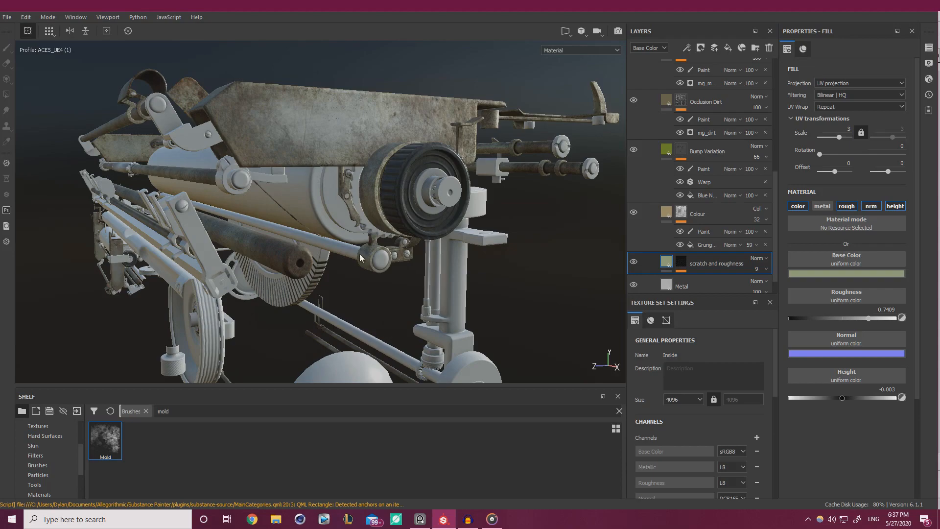
# Fill the bare face of the small pawl below the ratchet gear in the Metal Aged paint mask using Polygon Fill.
pyautogui.keyDown('alt'); pyautogui.moveTo(340, 216); pyautogui.dragTo(313, 230, button='right'); pyautogui.keyUp('alt')
pyautogui.keyDown('alt'); pyautogui.moveTo(314, 230); pyautogui.dragTo(372, 245); pyautogui.keyUp('alt')
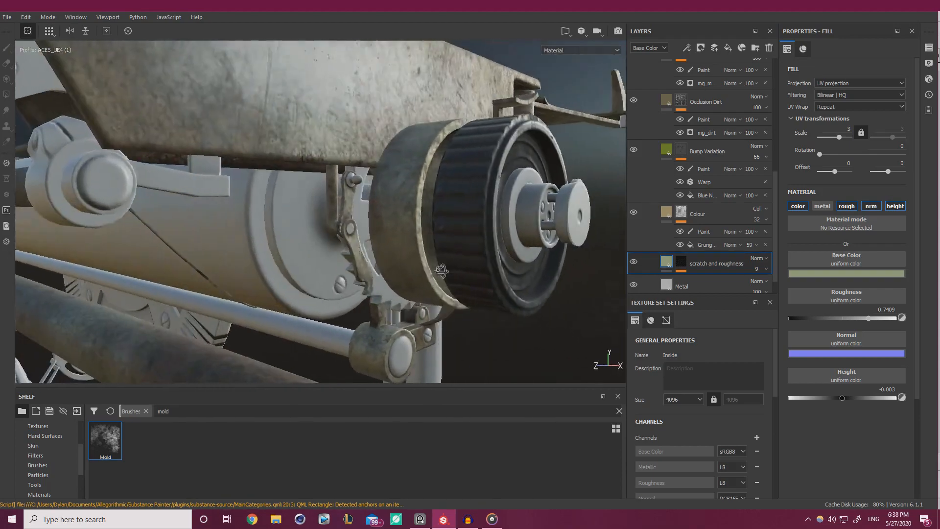
pyautogui.keyDown('alt'); pyautogui.moveTo(372, 245); pyautogui.dragTo(422, 295, button='right'); pyautogui.keyUp('alt')
pyautogui.keyDown('alt'); pyautogui.moveTo(422, 295); pyautogui.dragTo(541, 278); pyautogui.keyUp('alt')
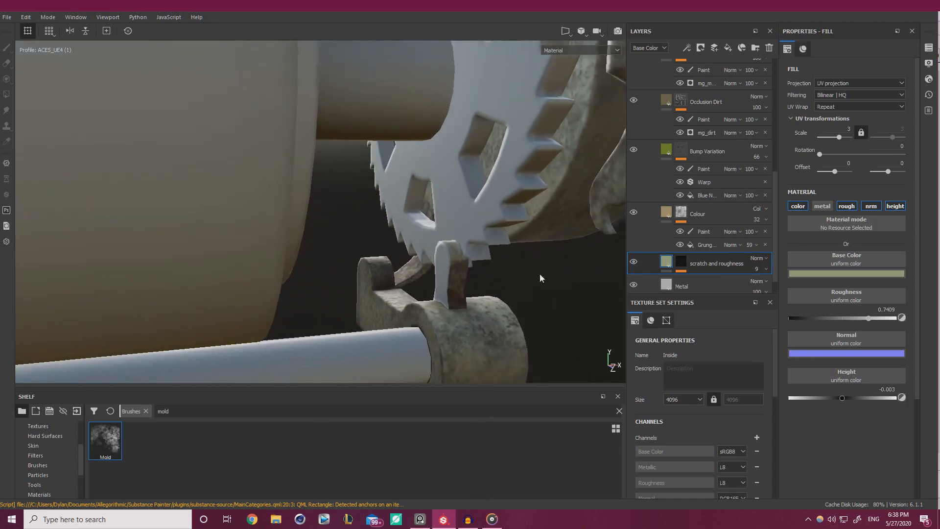
pyautogui.scroll(10, 652, 135)
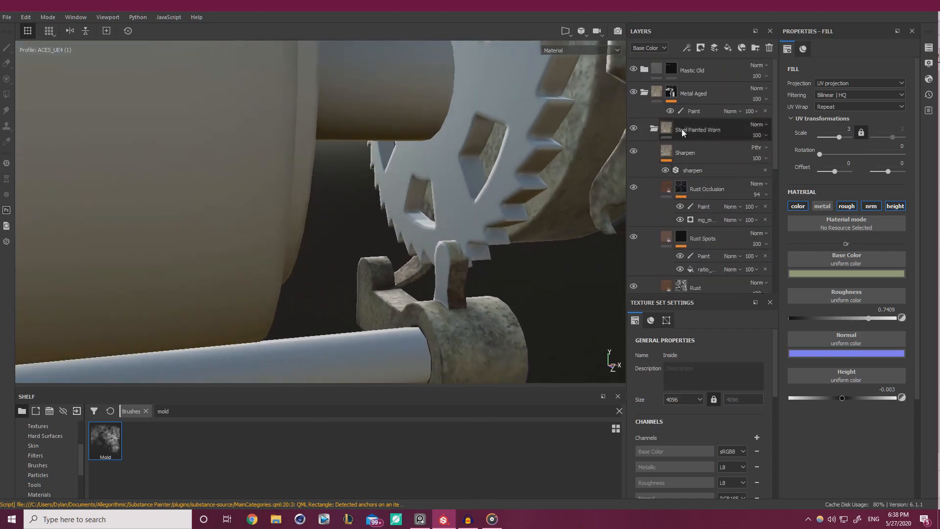
pyautogui.click(694, 111)
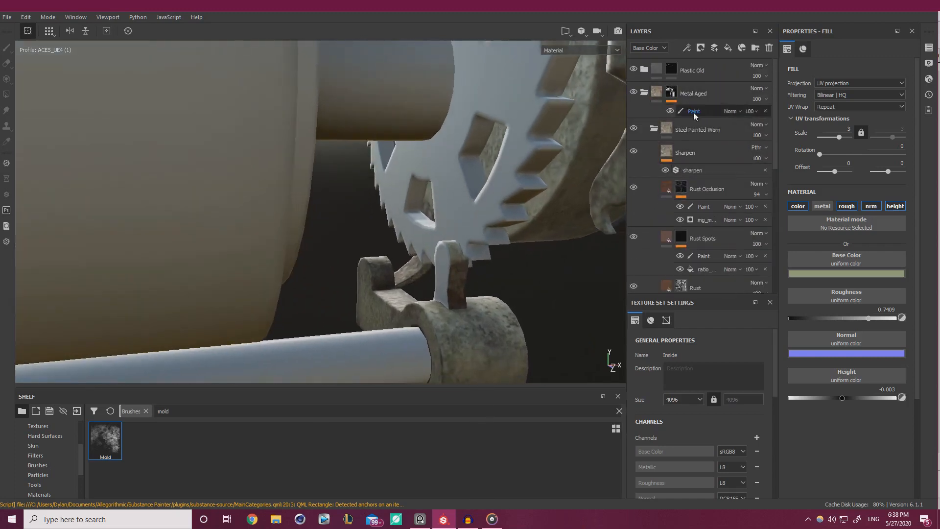
pyautogui.click(7, 94)
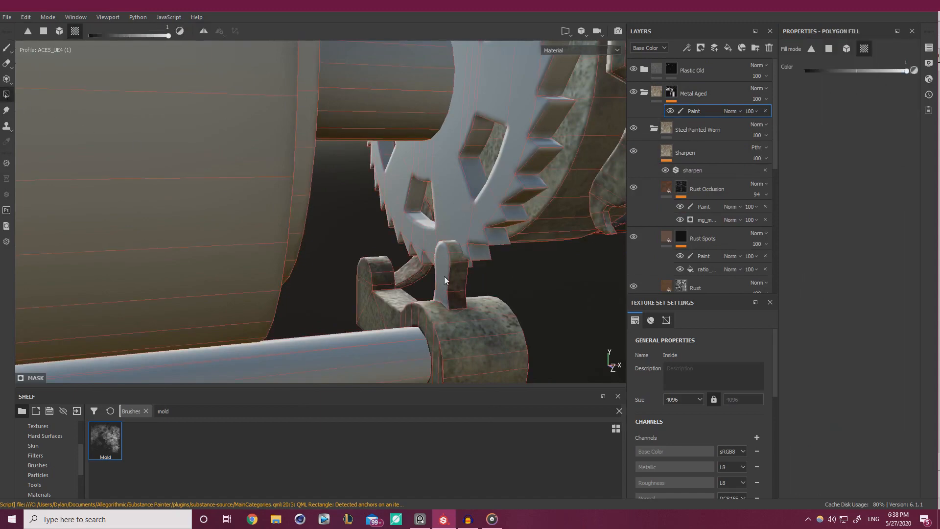
# Fill the front face of the ratchet gear in the Metal Aged paint mask using Polygon Fill.
pyautogui.click(11, 52)
pyautogui.moveTo(372, 245)
pyautogui.keyDown('alt'); pyautogui.mouseDown()
pyautogui.moveTo(217, 222)
pyautogui.moveTo(531, 256)
pyautogui.moveTo(389, 264)
pyautogui.moveTo(478, 93)
pyautogui.mouseUp(); pyautogui.keyUp('alt')
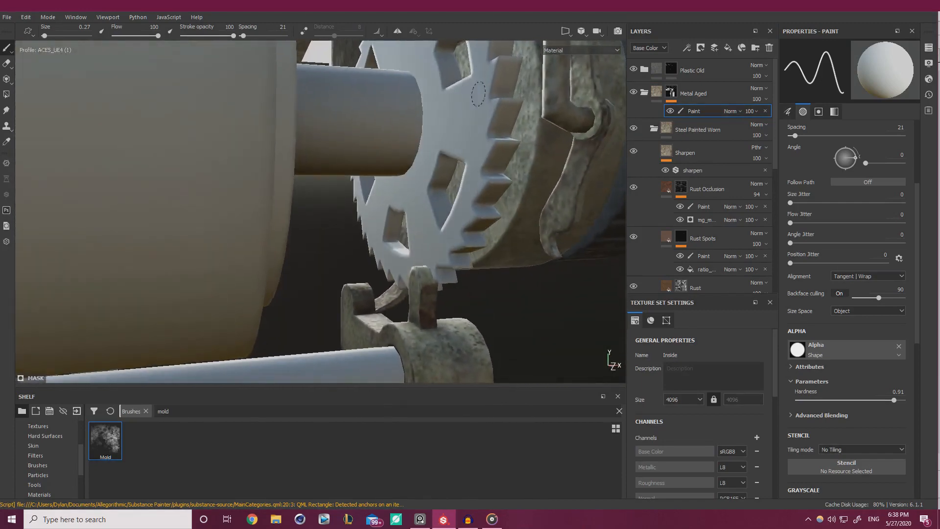
pyautogui.click(6, 95)
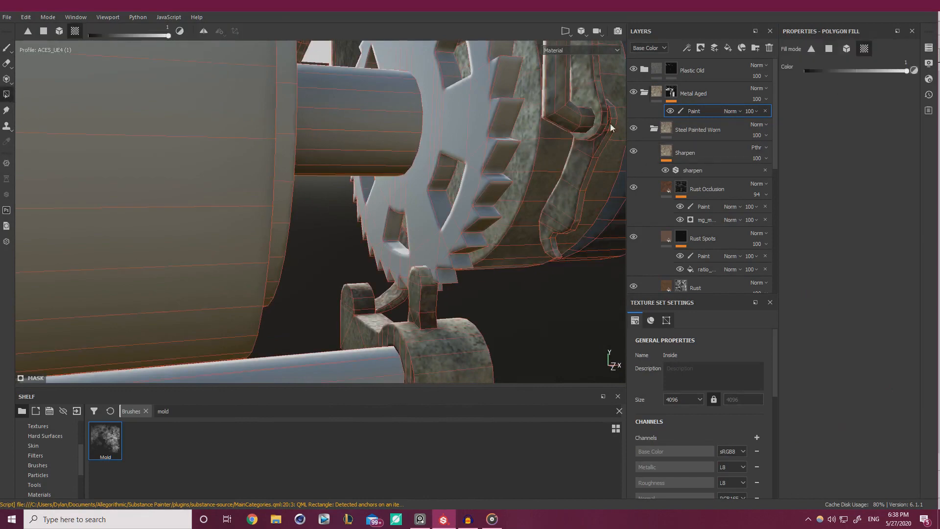
pyautogui.click(424, 134)
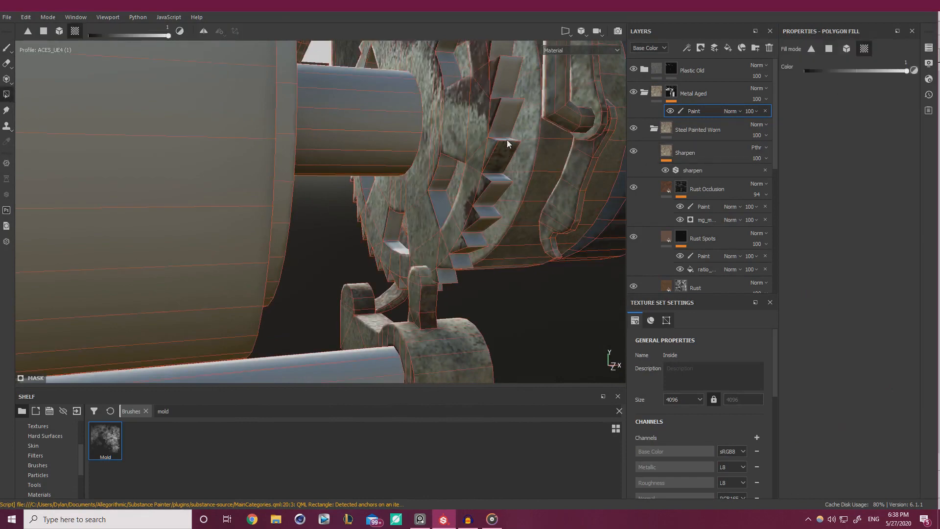
pyautogui.keyDown('alt'); pyautogui.moveTo(504, 151); pyautogui.dragTo(507, 203); pyautogui.keyUp('alt')
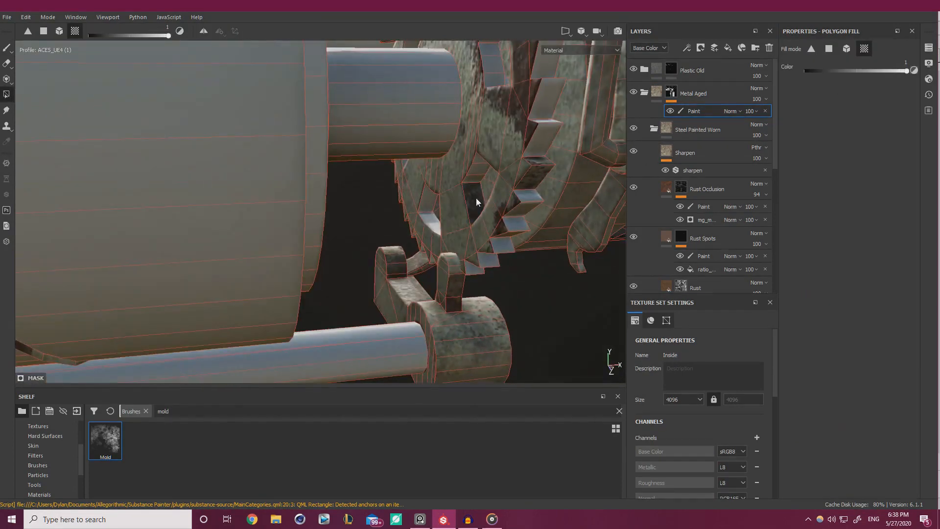
# Fill the ratchet gear's teeth and the walls of its cut-outs in the Metal Aged mask, all around the gear.
pyautogui.keyDown('alt'); pyautogui.moveTo(475, 172); pyautogui.dragTo(307, 210); pyautogui.keyUp('alt')
pyautogui.scroll(-3, 281, 189)
pyautogui.keyDown('alt'); pyautogui.moveTo(306, 210); pyautogui.dragTo(380, 331, button='middle'); pyautogui.keyUp('alt')
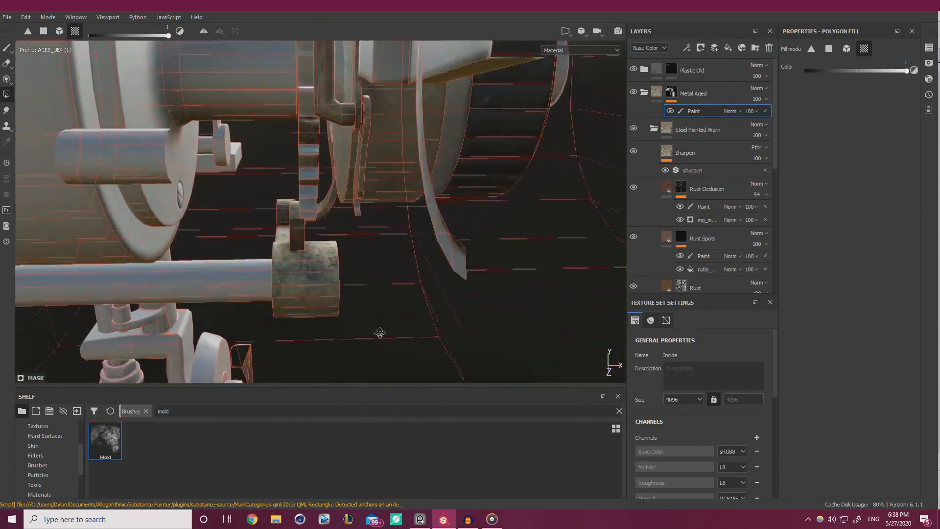
pyautogui.keyDown('alt'); pyautogui.moveTo(380, 331); pyautogui.dragTo(330, 302, button='right'); pyautogui.keyUp('alt')
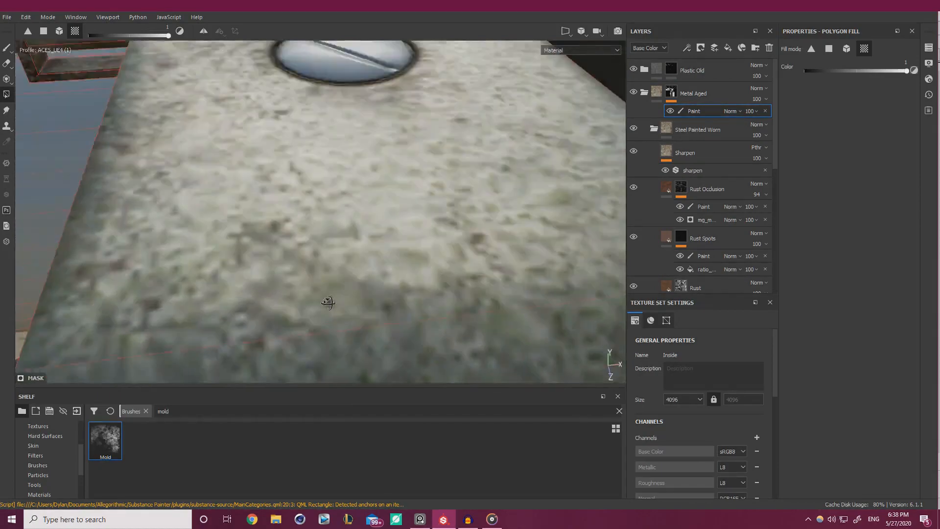
pyautogui.keyDown('alt'); pyautogui.moveTo(330, 302); pyautogui.dragTo(43, 244); pyautogui.keyUp('alt')
pyautogui.keyDown('alt'); pyautogui.moveTo(206, 230); pyautogui.dragTo(293, 185, button='middle'); pyautogui.keyUp('alt')
pyautogui.scroll(-3, 292, 184)
pyautogui.keyDown('alt'); pyautogui.moveTo(206, 254); pyautogui.dragTo(306, 186, button='middle'); pyautogui.keyUp('alt')
pyautogui.scroll(5, 307, 186)
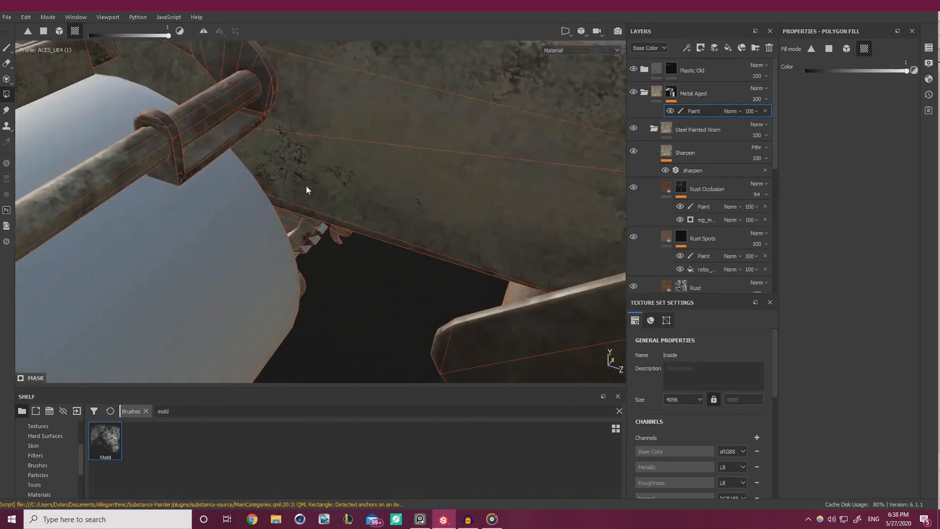
pyautogui.scroll(4, 359, 282)
pyautogui.keyDown('alt'); pyautogui.moveTo(365, 289); pyautogui.dragTo(385, 244, button='middle'); pyautogui.keyUp('alt')
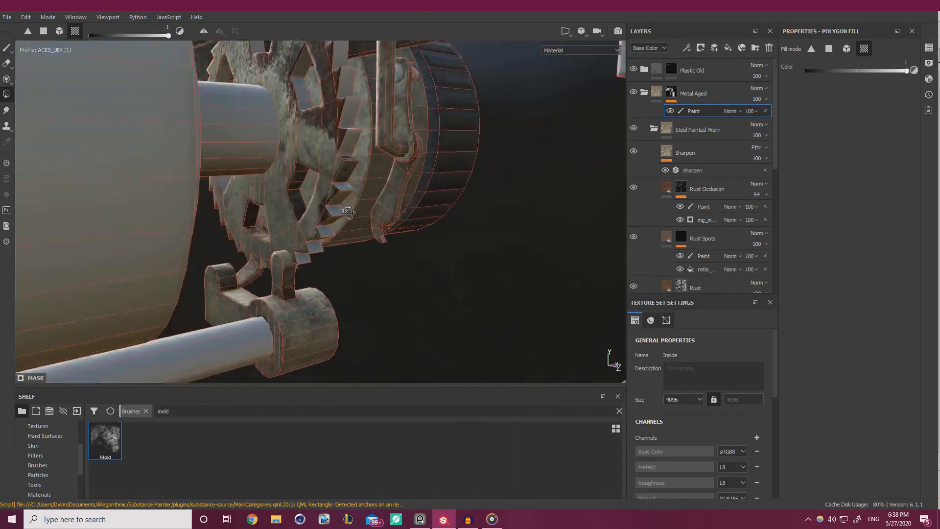
pyautogui.keyDown('alt'); pyautogui.moveTo(412, 289); pyautogui.dragTo(318, 287); pyautogui.keyUp('alt')
pyautogui.moveTo(324, 336)
pyautogui.mouseDown()
pyautogui.moveTo(321, 211)
pyautogui.moveTo(335, 154)
pyautogui.mouseUp()
pyautogui.moveTo(326, 84)
pyautogui.mouseDown()
pyautogui.moveTo(325, 62)
pyautogui.moveTo(380, 227)
pyautogui.mouseUp()
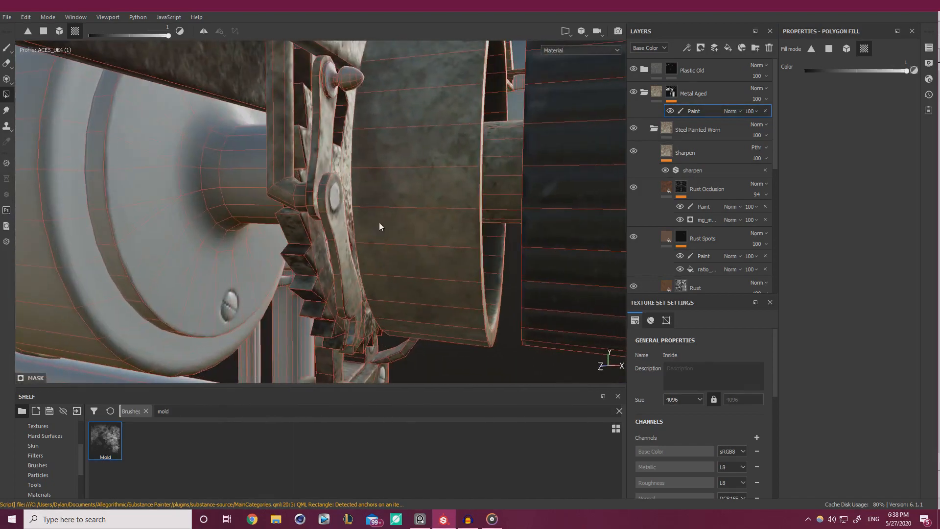
# Set the fill color to 0 and clear the inner face of the ribbed black knob from the Metal Aged mask.
pyautogui.keyDown('alt'); pyautogui.moveTo(489, 176); pyautogui.dragTo(412, 180); pyautogui.keyUp('alt')
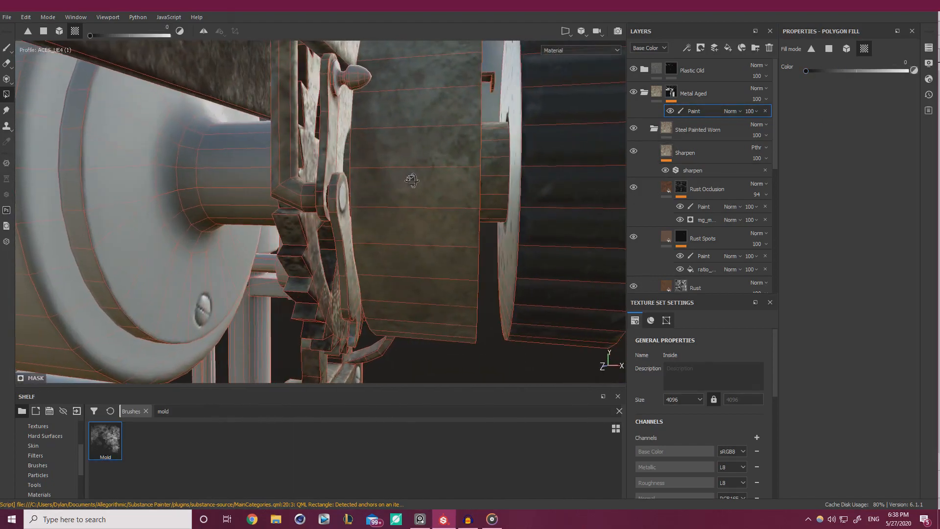
pyautogui.keyDown('alt'); pyautogui.moveTo(495, 176); pyautogui.dragTo(377, 191); pyautogui.keyUp('alt')
pyautogui.keyDown('alt'); pyautogui.moveTo(206, 265); pyautogui.dragTo(293, 263, button='right'); pyautogui.keyUp('alt')
pyautogui.moveTo(294, 267)
pyautogui.keyDown('alt'); pyautogui.mouseDown()
pyautogui.moveTo(307, 245)
pyautogui.moveTo(413, 260)
pyautogui.moveTo(504, 251)
pyautogui.moveTo(244, 212)
pyautogui.mouseUp(); pyautogui.keyUp('alt')
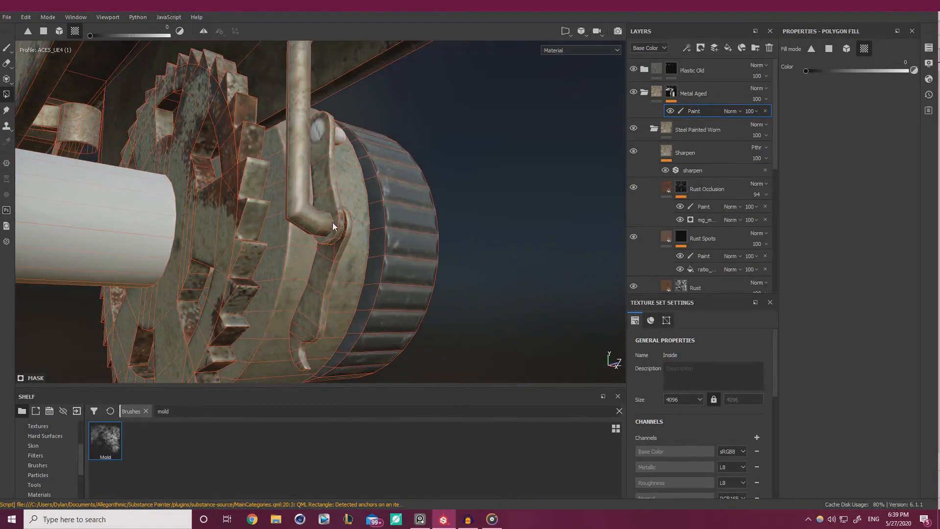
pyautogui.keyDown('alt'); pyautogui.moveTo(333, 227); pyautogui.dragTo(437, 214); pyautogui.keyUp('alt')
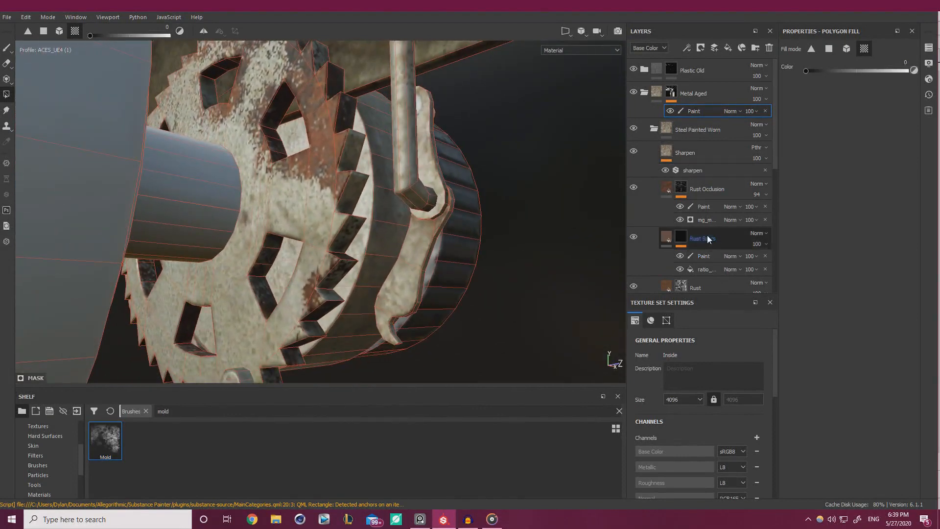
# In the Rust layer's mask paint, reduce the heavy rust on the gear's upper face with the Mold brush at grayscale 0.0909 and size 1.88.
pyautogui.scroll(-2, 700, 239)
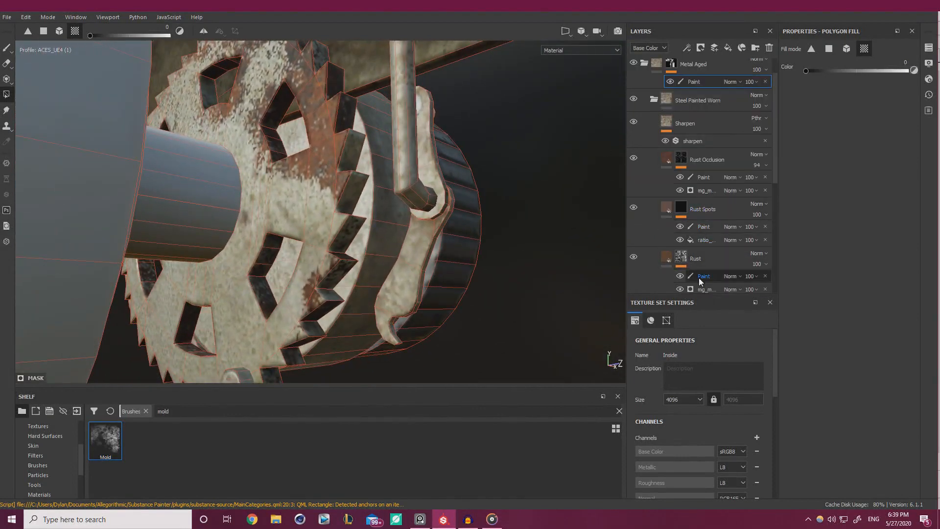
pyautogui.click(698, 277)
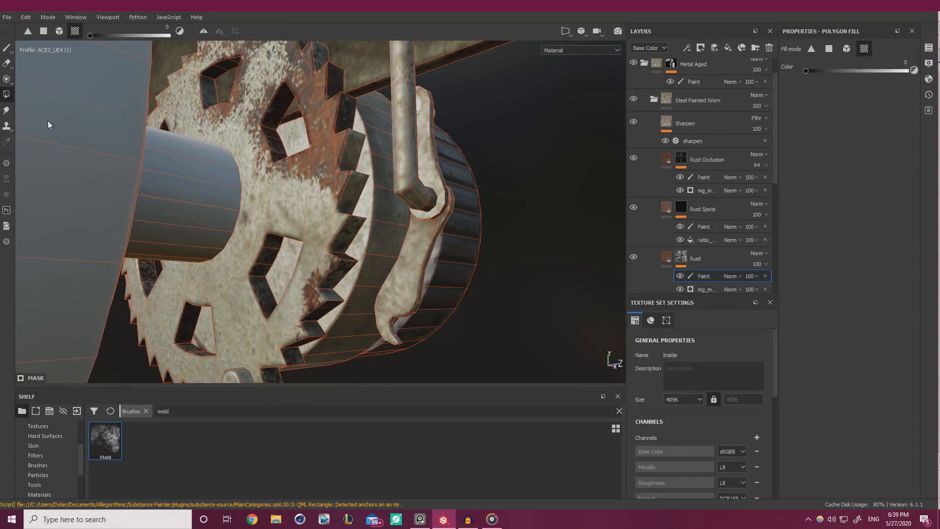
pyautogui.click(6, 47)
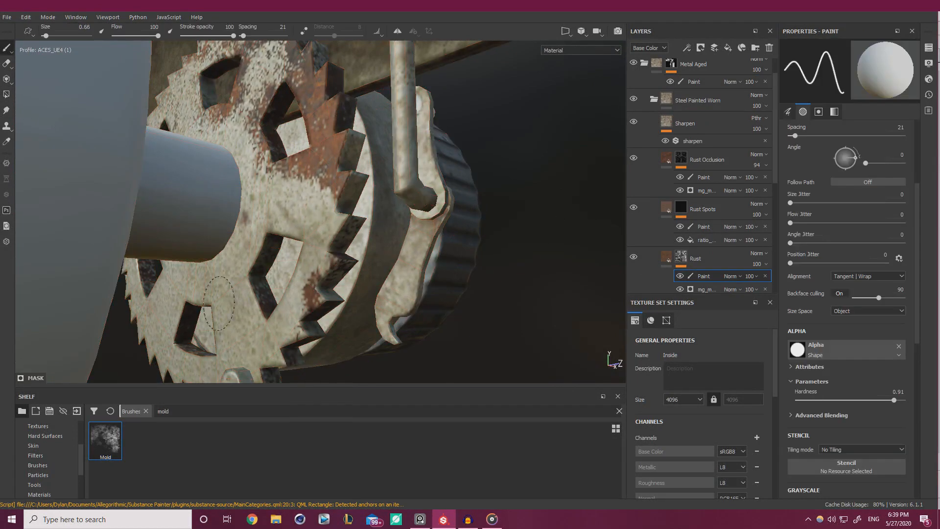
pyautogui.click(105, 443)
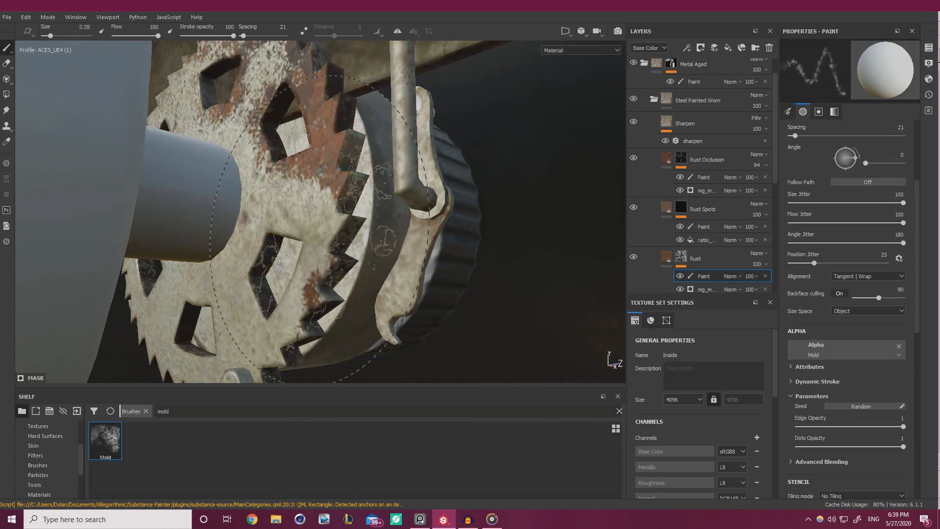
pyautogui.scroll(-5, 826, 450)
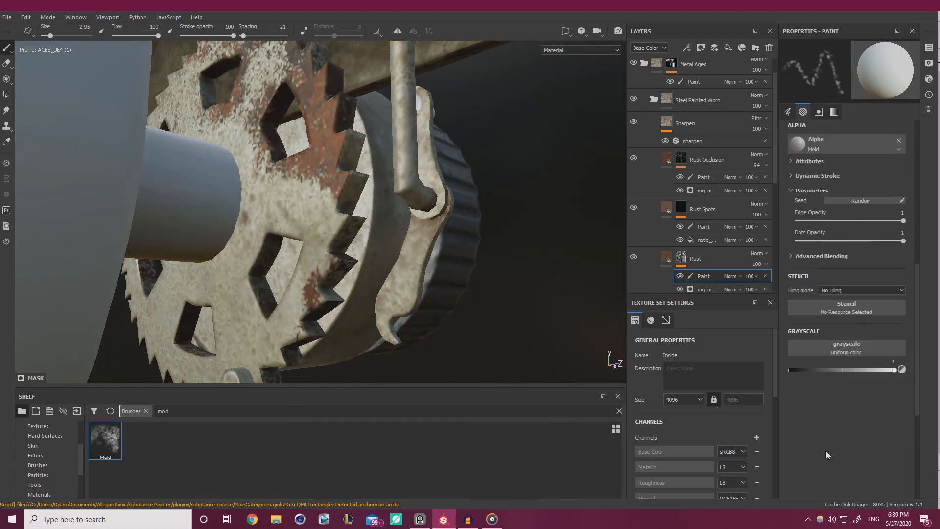
pyautogui.click(798, 370)
pyautogui.keyDown('ctrl'); pyautogui.moveTo(268, 142); pyautogui.dragTo(240, 142, button='right'); pyautogui.keyUp('ctrl')
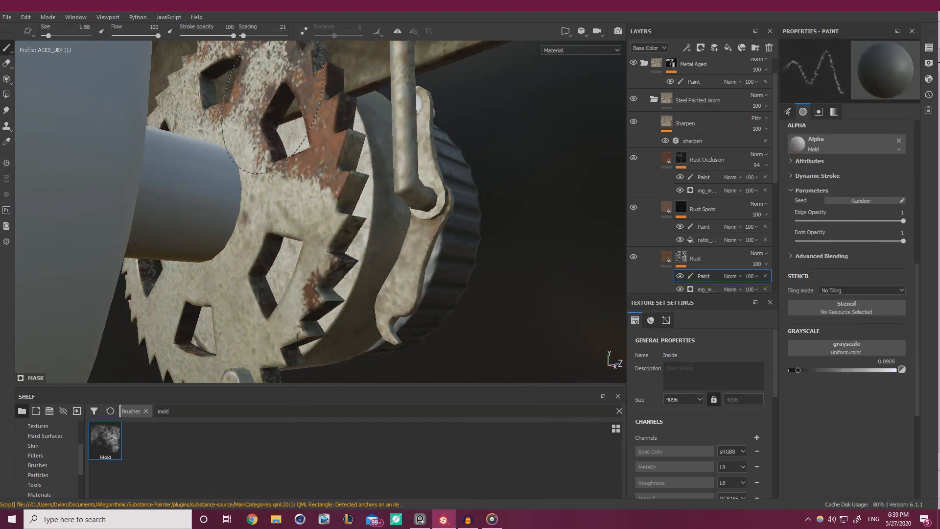
pyautogui.moveTo(312, 118); pyautogui.dragTo(319, 172)
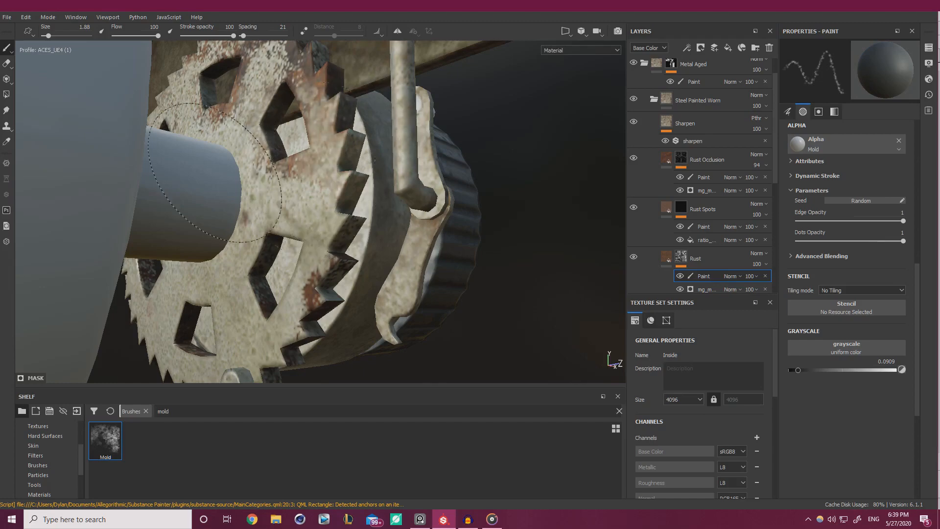
pyautogui.keyDown('alt'); pyautogui.moveTo(328, 103); pyautogui.dragTo(286, 105); pyautogui.keyUp('alt')
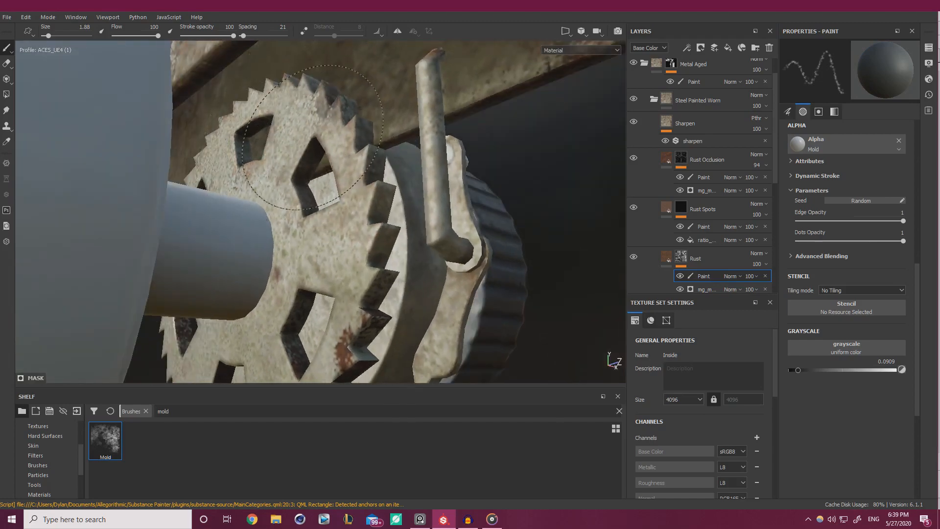
# Reduce the small rust patch beside the gear's lower teeth, shrinking the Mold brush to size 0.82.
pyautogui.keyDown('alt'); pyautogui.moveTo(312, 137); pyautogui.dragTo(388, 202); pyautogui.keyUp('alt')
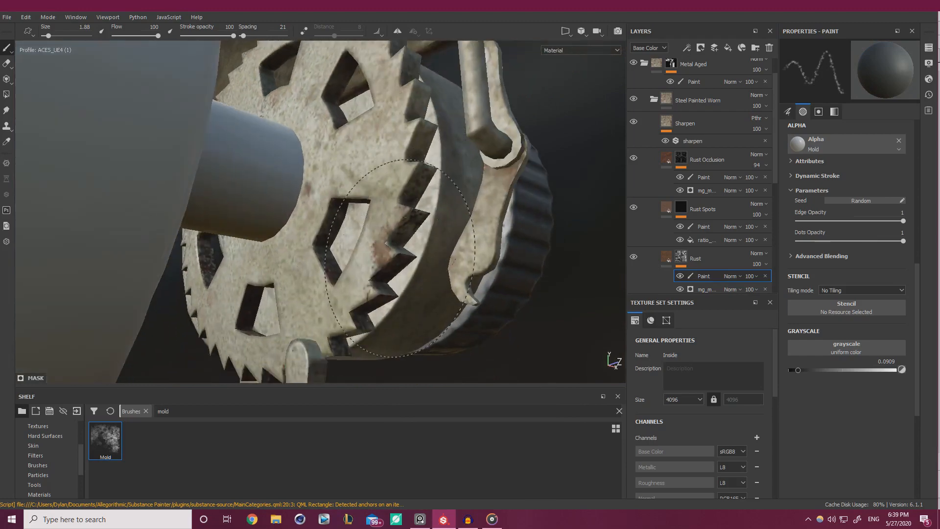
pyautogui.keyDown('alt'); pyautogui.moveTo(390, 255); pyautogui.dragTo(391, 166); pyautogui.keyUp('alt')
pyautogui.keyDown('ctrl'); pyautogui.moveTo(390, 162); pyautogui.dragTo(363, 162, button='right'); pyautogui.keyUp('ctrl')
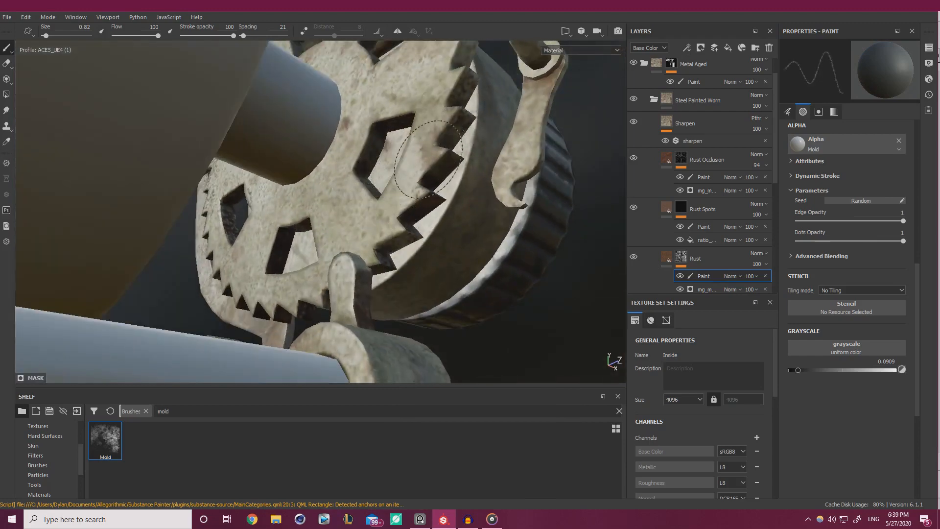
# Soften the rust along the gear's toothed rim with the Mold brush at size 0.82.
pyautogui.keyDown('alt'); pyautogui.moveTo(429, 159); pyautogui.dragTo(353, 214); pyautogui.keyUp('alt')
pyautogui.moveTo(356, 195)
pyautogui.keyDown('alt'); pyautogui.mouseDown()
pyautogui.moveTo(373, 131)
pyautogui.moveTo(372, 185)
pyautogui.moveTo(343, 195)
pyautogui.moveTo(338, 239)
pyautogui.moveTo(361, 282)
pyautogui.moveTo(340, 284)
pyautogui.moveTo(363, 235)
pyautogui.mouseUp(); pyautogui.keyUp('alt')
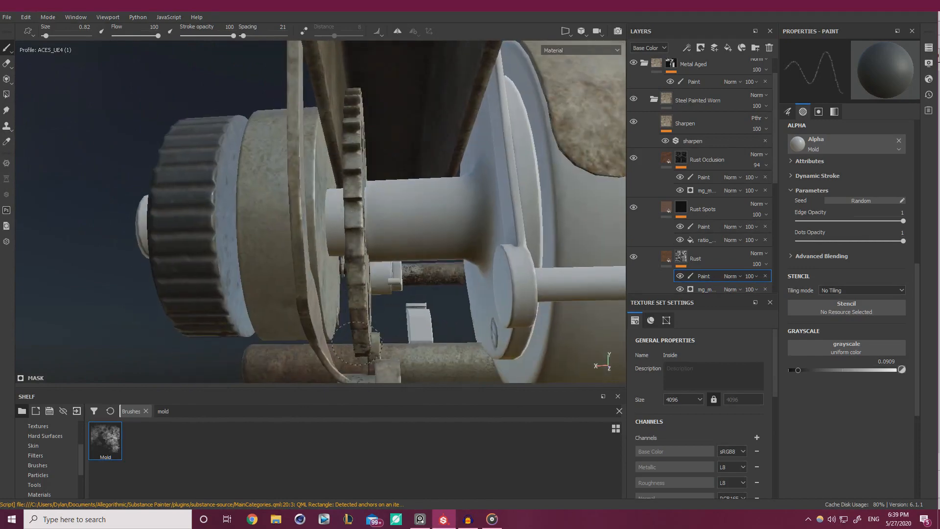
pyautogui.keyDown('alt'); pyautogui.moveTo(372, 354); pyautogui.dragTo(332, 341); pyautogui.keyUp('alt')
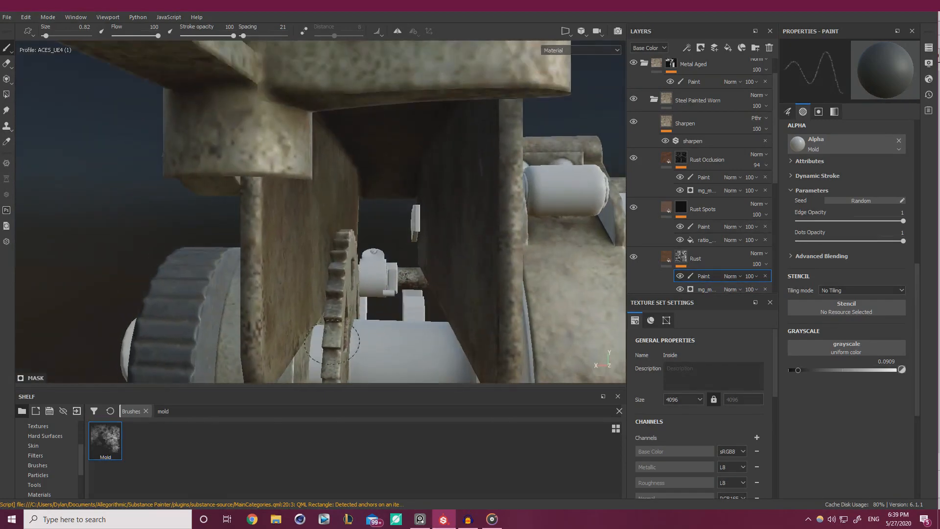
pyautogui.moveTo(333, 285)
pyautogui.keyDown('alt'); pyautogui.mouseDown()
pyautogui.moveTo(374, 230)
pyautogui.moveTo(174, 153)
pyautogui.moveTo(404, 211)
pyautogui.moveTo(344, 212)
pyautogui.mouseUp(); pyautogui.keyUp('alt')
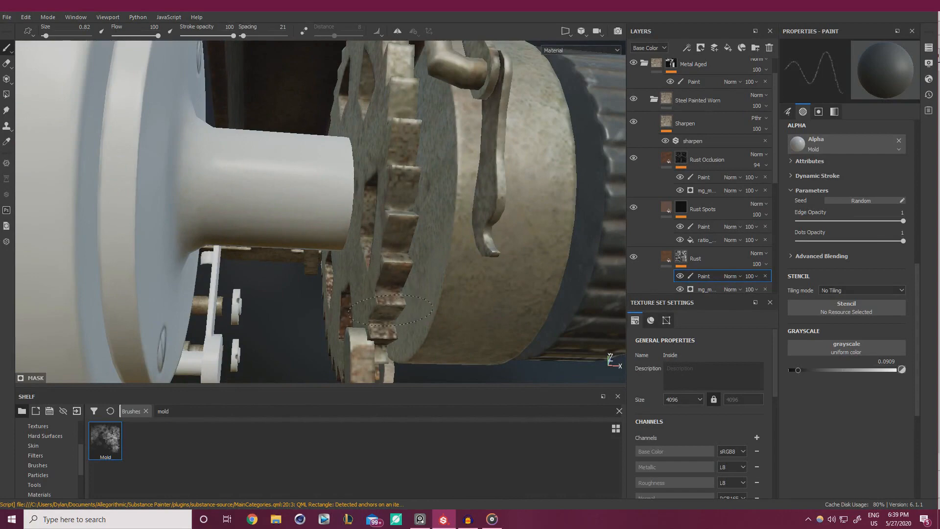
# Soften the rust on the inner walls of the gear's cut-outs with a smaller Mold brush, sizes 0.62 to 0.71.
pyautogui.moveTo(386, 166)
pyautogui.keyDown('alt'); pyautogui.mouseDown()
pyautogui.moveTo(365, 235)
pyautogui.moveTo(378, 174)
pyautogui.moveTo(405, 244)
pyautogui.moveTo(369, 263)
pyautogui.moveTo(338, 212)
pyautogui.mouseUp(); pyautogui.keyUp('alt')
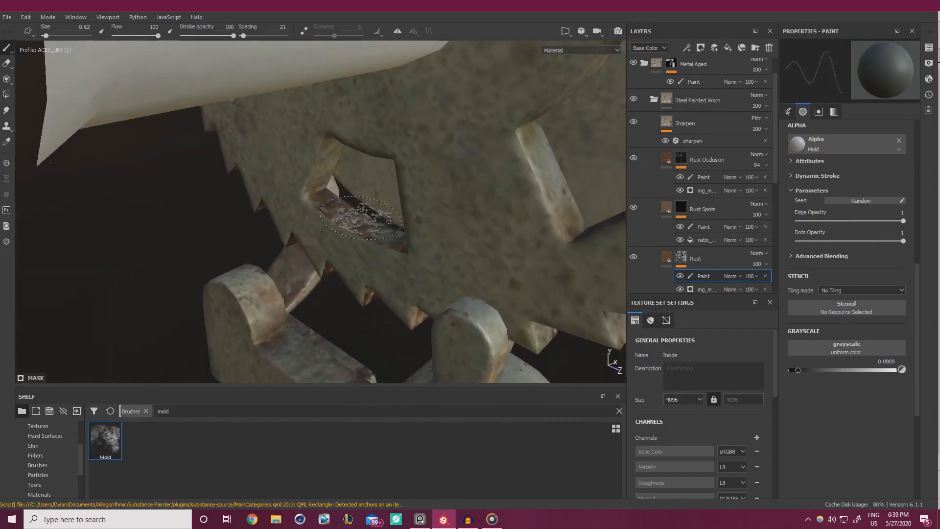
pyautogui.moveTo(356, 218)
pyautogui.keyDown('alt'); pyautogui.mouseDown()
pyautogui.moveTo(372, 238)
pyautogui.moveTo(285, 102)
pyautogui.moveTo(316, 225)
pyautogui.moveTo(563, 284)
pyautogui.moveTo(621, 373)
pyautogui.moveTo(438, 211)
pyautogui.mouseUp(); pyautogui.keyUp('alt')
pyautogui.keyDown('alt'); pyautogui.moveTo(509, 166); pyautogui.dragTo(433, 87); pyautogui.keyUp('alt')
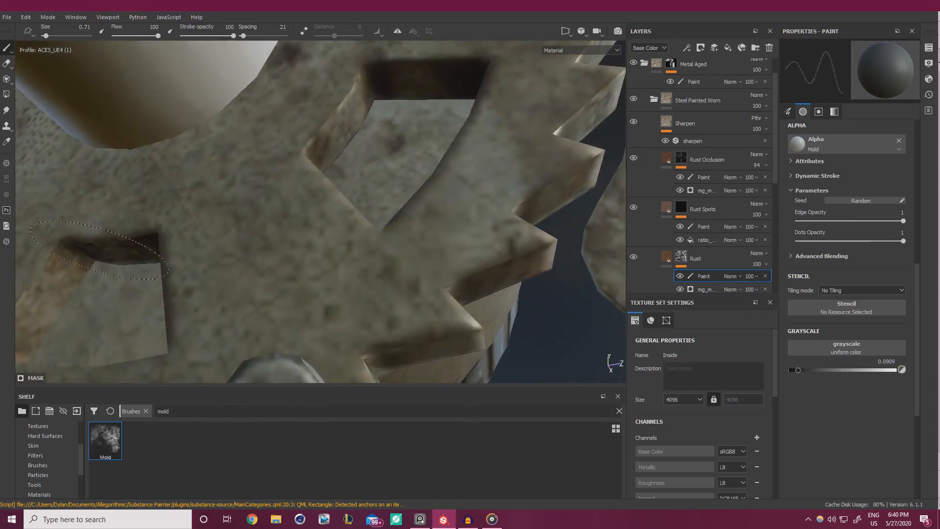
pyautogui.keyDown('alt'); pyautogui.moveTo(99, 250); pyautogui.dragTo(338, 233); pyautogui.keyUp('alt')
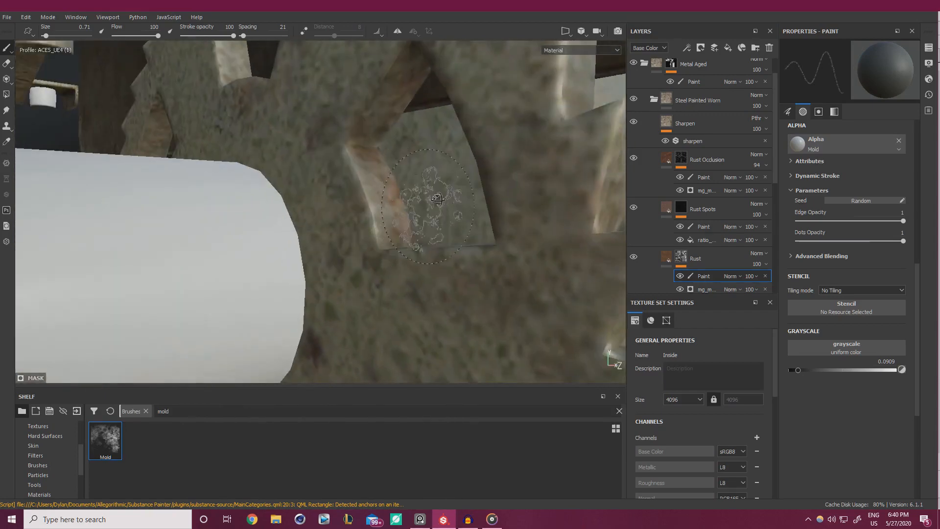
pyautogui.moveTo(437, 199)
pyautogui.keyDown('alt'); pyautogui.mouseDown()
pyautogui.moveTo(445, 221)
pyautogui.moveTo(333, 173)
pyautogui.moveTo(258, 186)
pyautogui.moveTo(298, 169)
pyautogui.moveTo(425, 181)
pyautogui.moveTo(356, 161)
pyautogui.mouseUp(); pyautogui.keyUp('alt')
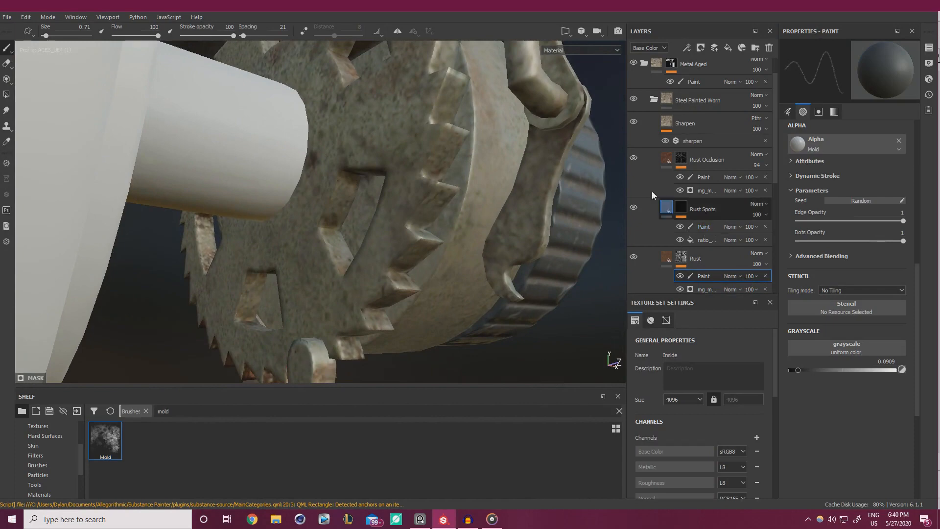
# Paint out the Bump Variation mask on the ratchet gear with the Mold brush at grayscale 0 and size 1.17.
pyautogui.scroll(-3, 693, 259)
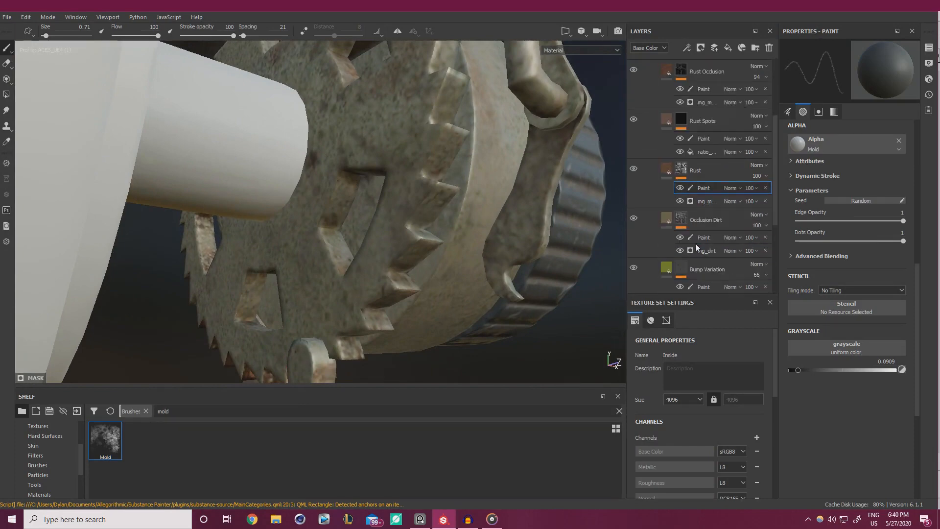
pyautogui.click(704, 287)
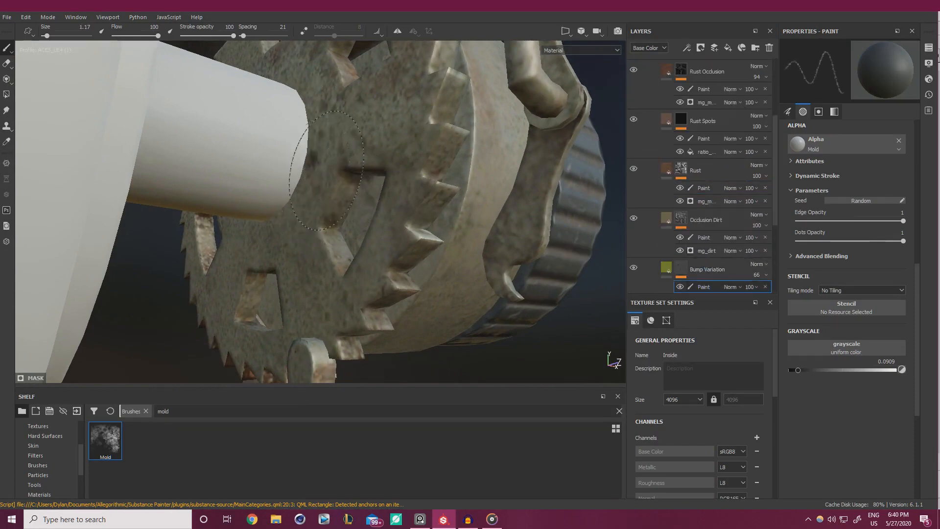
pyautogui.moveTo(800, 368); pyautogui.dragTo(763, 370)
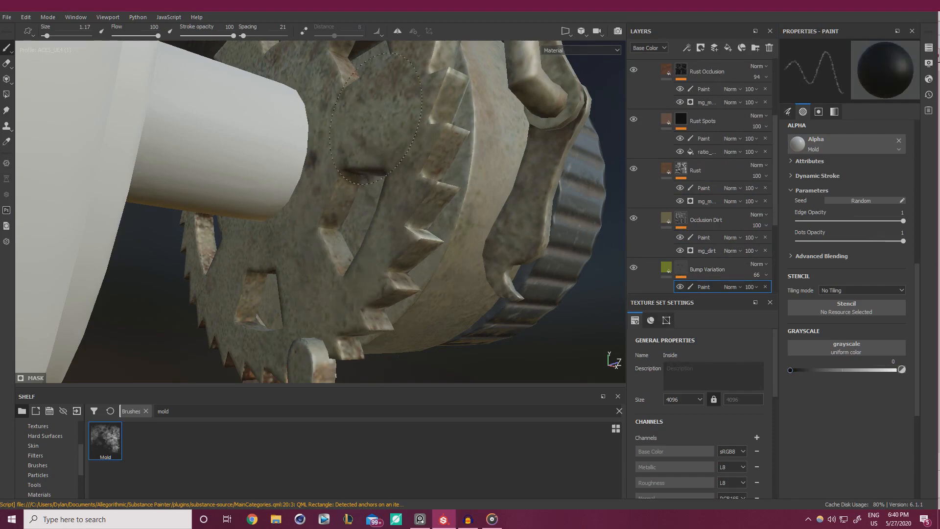
pyautogui.keyDown('alt'); pyautogui.moveTo(282, 93); pyautogui.dragTo(222, 208); pyautogui.keyUp('alt')
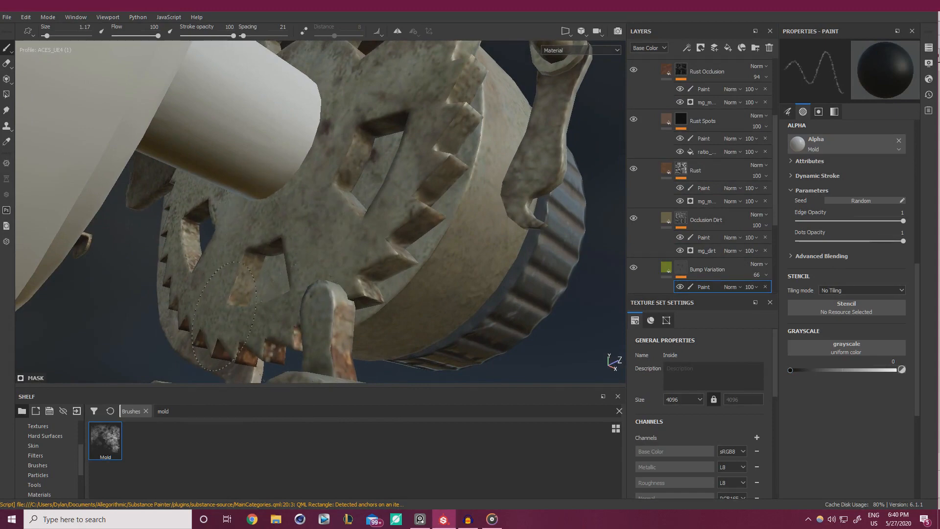
pyautogui.moveTo(358, 189)
pyautogui.keyDown('alt'); pyautogui.mouseDown()
pyautogui.moveTo(315, 237)
pyautogui.moveTo(308, 227)
pyautogui.mouseUp(); pyautogui.keyUp('alt')
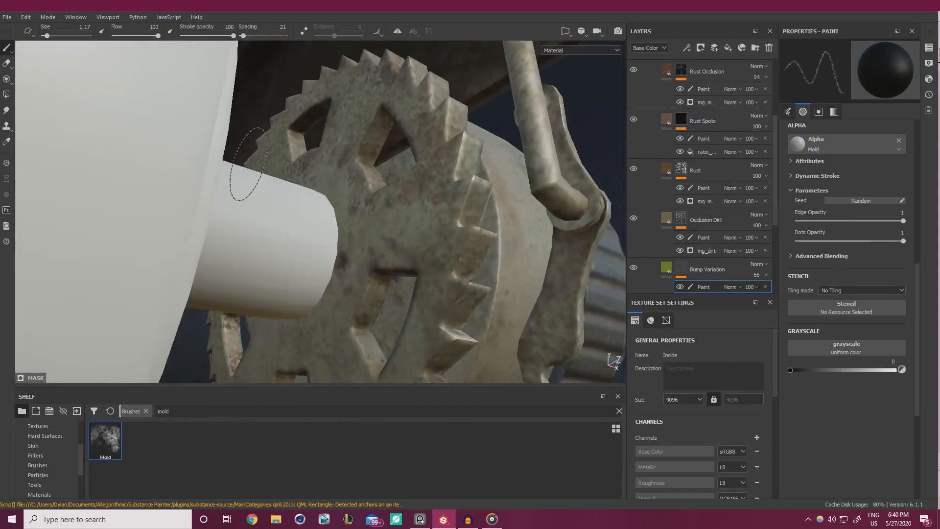
pyautogui.moveTo(367, 234)
pyautogui.keyDown('alt'); pyautogui.mouseDown()
pyautogui.moveTo(323, 243)
pyautogui.moveTo(462, 152)
pyautogui.moveTo(413, 212)
pyautogui.moveTo(369, 206)
pyautogui.mouseUp(); pyautogui.keyUp('alt')
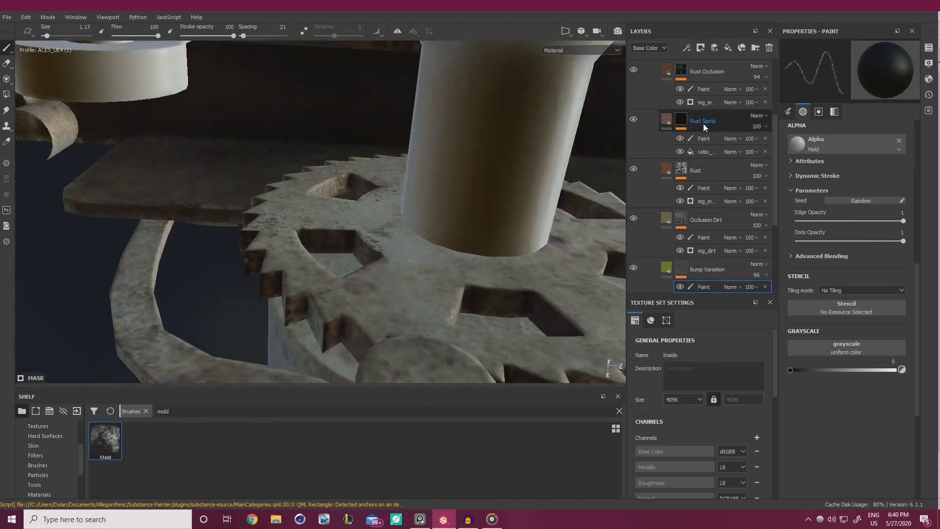
# Paint out the Occlusion Dirt mask on the ratchet gear's inner face with the Mold brush at grayscale 0 and size 1.17.
pyautogui.click(705, 237)
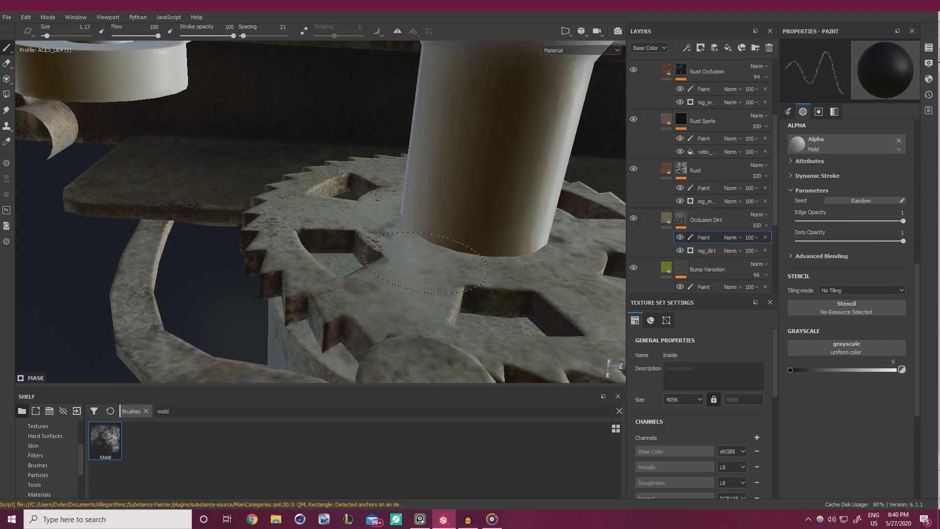
pyautogui.moveTo(356, 316)
pyautogui.mouseDown()
pyautogui.moveTo(577, 264)
pyautogui.moveTo(398, 165)
pyautogui.moveTo(267, 147)
pyautogui.moveTo(311, 172)
pyautogui.mouseUp()
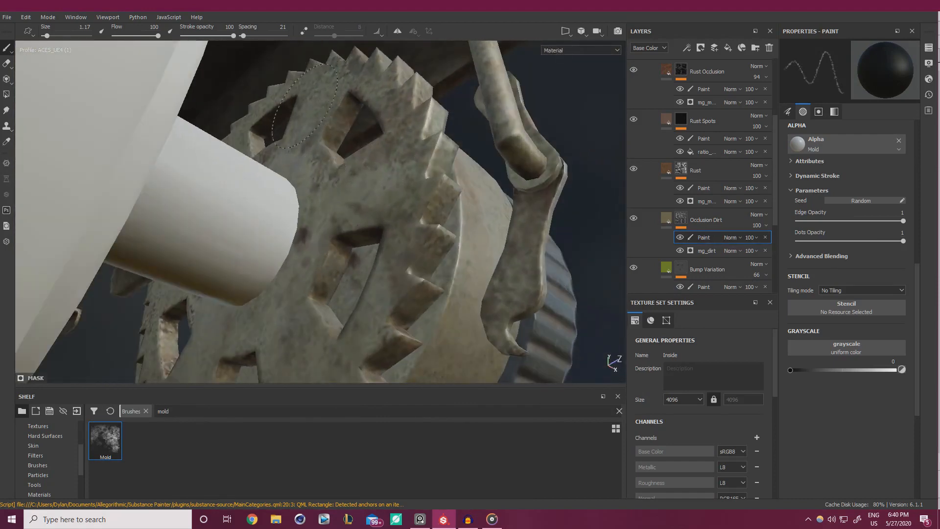
pyautogui.keyDown('alt'); pyautogui.moveTo(363, 345); pyautogui.dragTo(274, 274); pyautogui.keyUp('alt')
pyautogui.keyDown('alt'); pyautogui.moveTo(275, 274); pyautogui.dragTo(206, 255, button='right'); pyautogui.keyUp('alt')
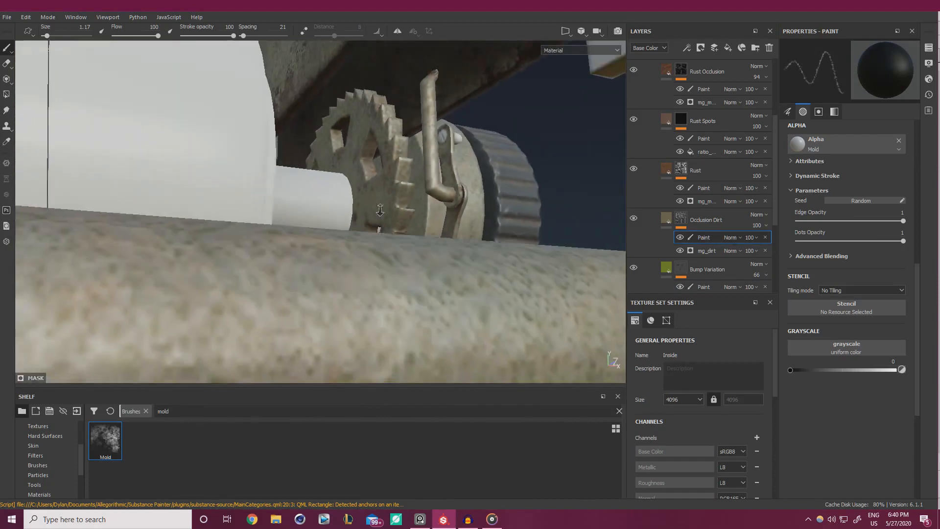
# Clear the Rust paint mask from the outer side of the ratchet gear using Polygon Fill with color 0.
pyautogui.keyDown('alt'); pyautogui.moveTo(313, 254); pyautogui.dragTo(316, 221); pyautogui.keyUp('alt')
pyautogui.keyDown('alt'); pyautogui.moveTo(316, 222); pyautogui.dragTo(48, 229, button='right'); pyautogui.keyUp('alt')
pyautogui.keyDown('alt'); pyautogui.moveTo(343, 220); pyautogui.dragTo(176, 181); pyautogui.keyUp('alt')
pyautogui.keyDown('alt'); pyautogui.moveTo(176, 181); pyautogui.dragTo(221, 196, button='right'); pyautogui.keyUp('alt')
pyautogui.keyDown('alt'); pyautogui.moveTo(342, 196); pyautogui.dragTo(415, 238); pyautogui.keyUp('alt')
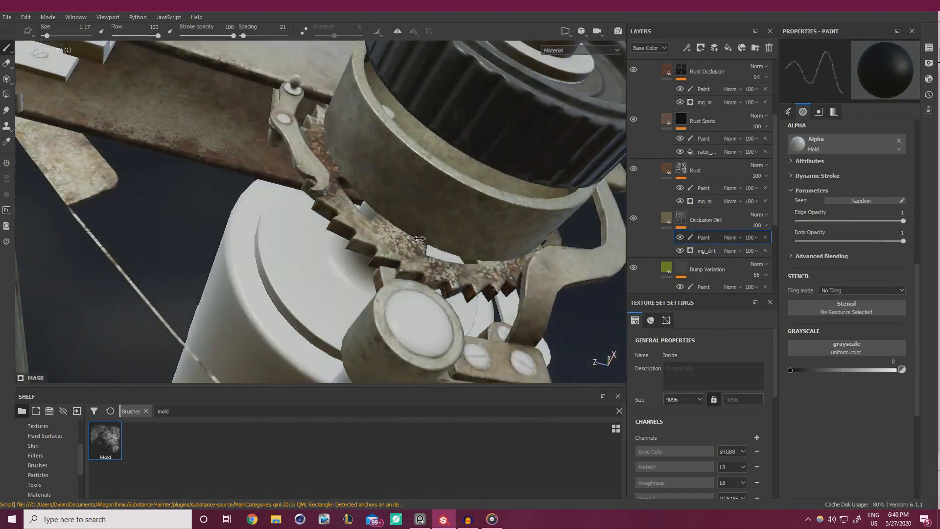
pyautogui.keyDown('alt'); pyautogui.moveTo(447, 243); pyautogui.dragTo(332, 220, button='middle'); pyautogui.keyUp('alt')
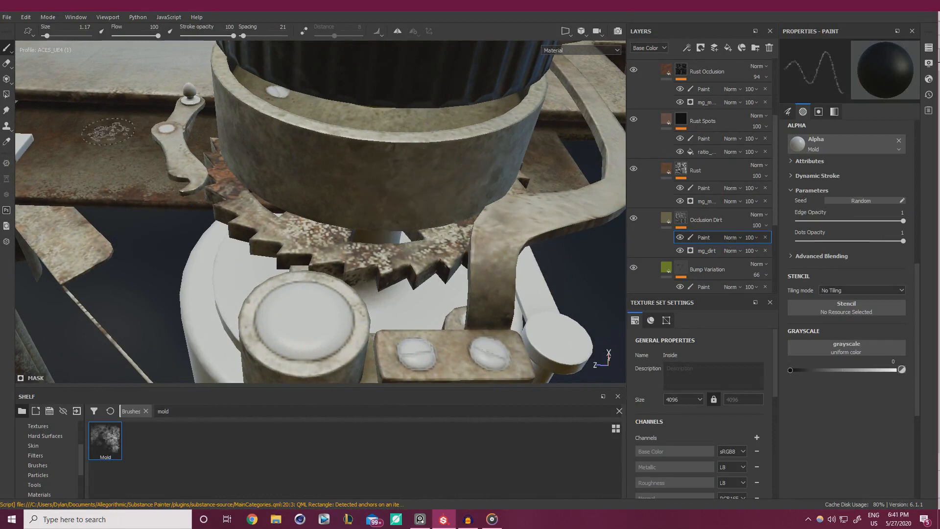
pyautogui.click(6, 95)
pyautogui.click(704, 188)
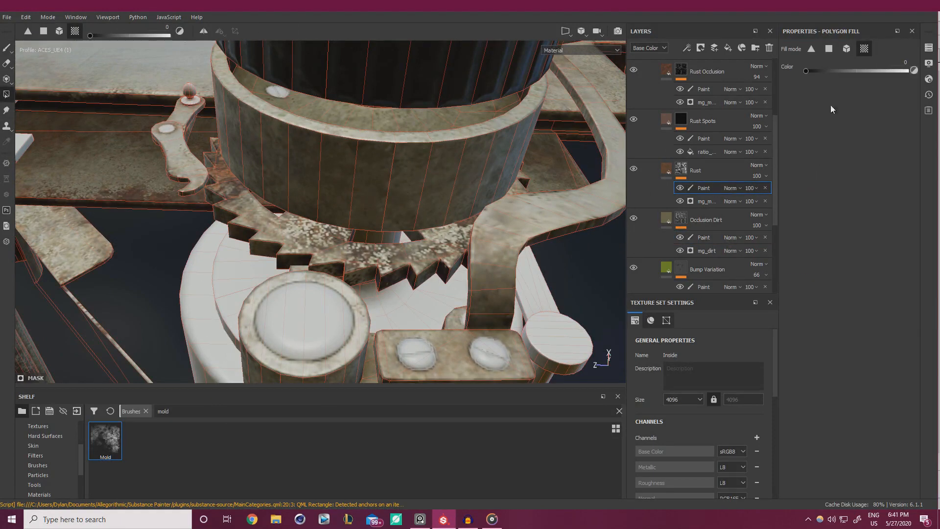
pyautogui.click(402, 261)
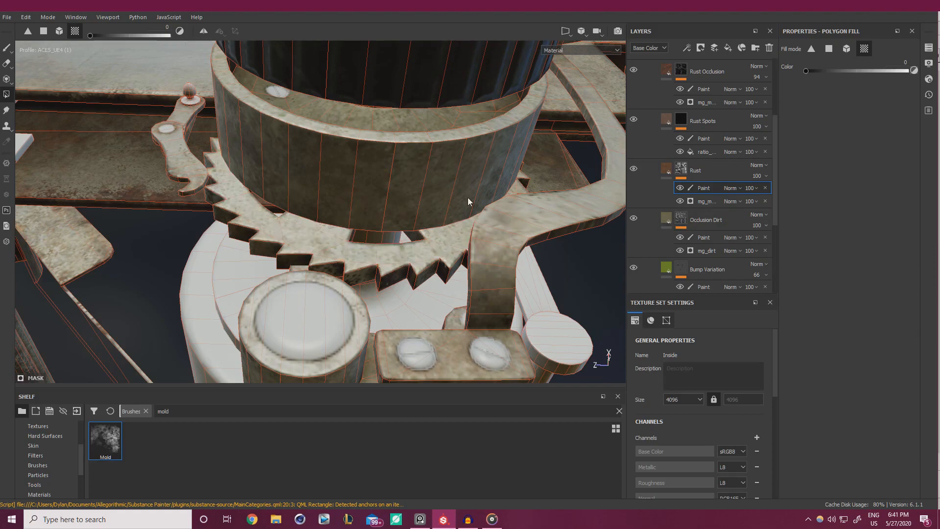
# Paint light rust back onto the gear's outer face with the Mold brush at size 1.12 and grayscale 0.7.
pyautogui.keyDown('alt'); pyautogui.moveTo(612, 226); pyautogui.dragTo(115, 100); pyautogui.keyUp('alt')
pyautogui.click(7, 47)
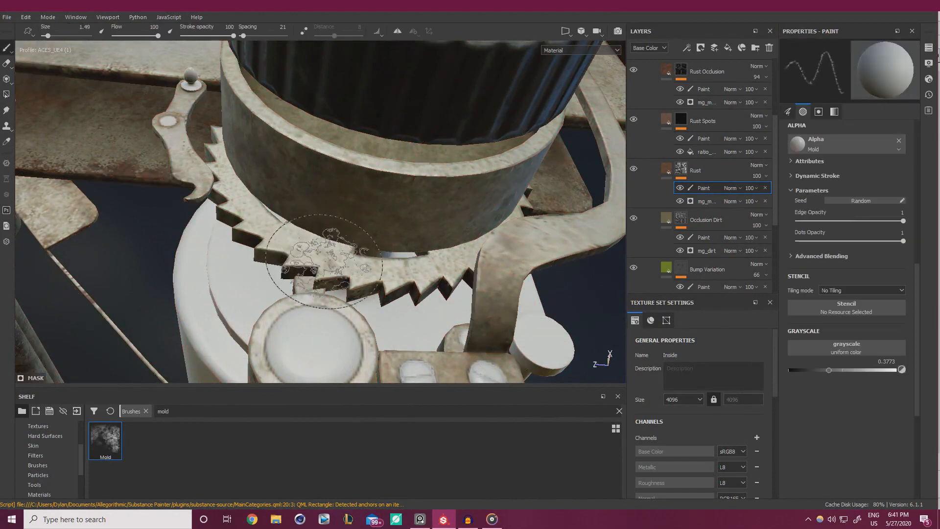
pyautogui.moveTo(380, 278)
pyautogui.keyDown('ctrl'); pyautogui.mouseDown(button='right')
pyautogui.moveTo(395, 278)
pyautogui.moveTo(327, 260)
pyautogui.moveTo(338, 261)
pyautogui.mouseUp(button='right'); pyautogui.keyUp('ctrl')
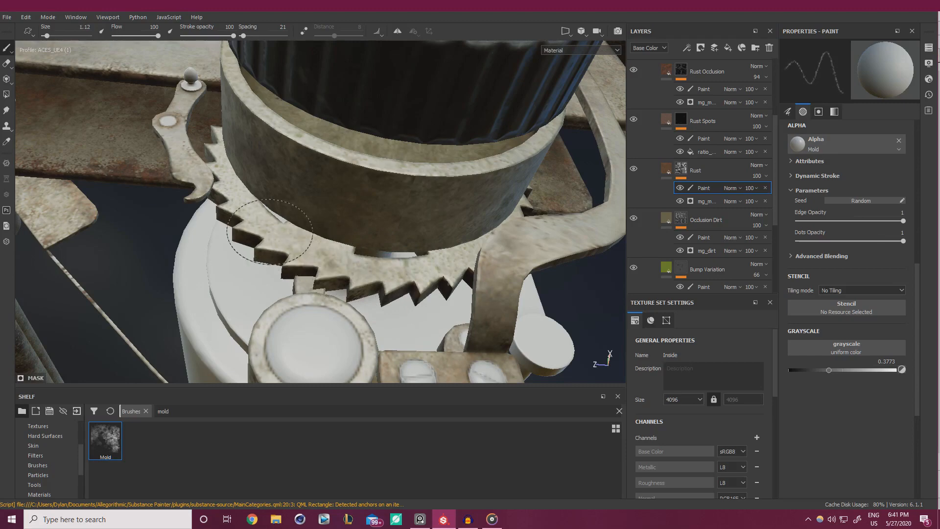
pyautogui.click(864, 370)
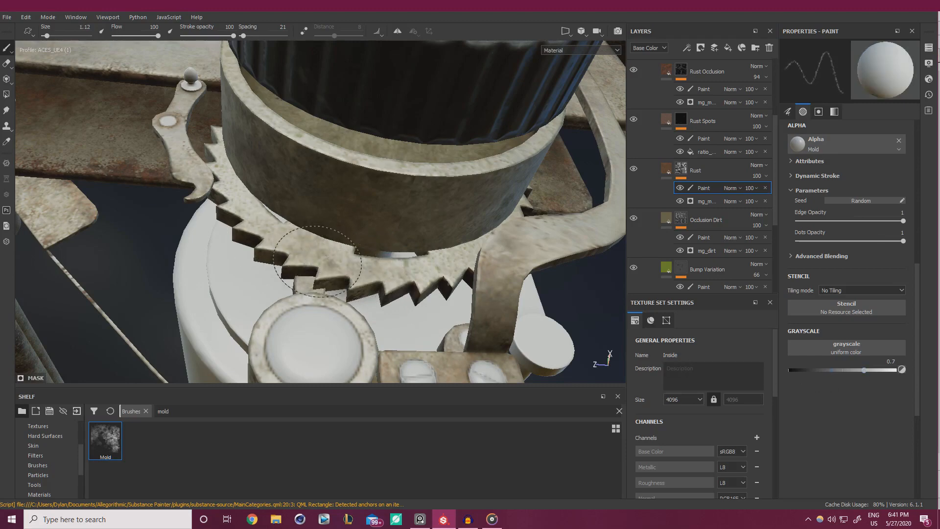
pyautogui.moveTo(391, 288)
pyautogui.keyDown('alt'); pyautogui.mouseDown()
pyautogui.moveTo(426, 269)
pyautogui.moveTo(402, 196)
pyautogui.mouseUp(); pyautogui.keyUp('alt')
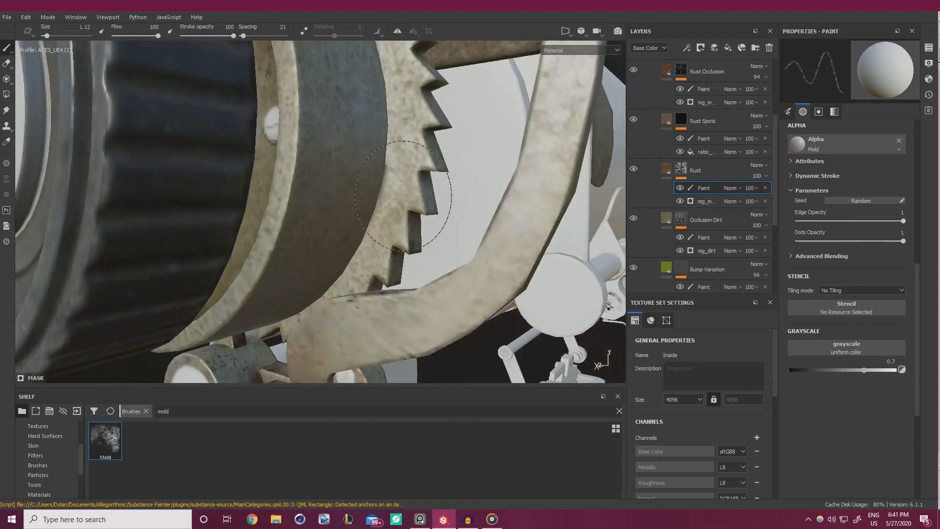
pyautogui.keyDown('alt'); pyautogui.moveTo(404, 147); pyautogui.dragTo(423, 252); pyautogui.keyUp('alt')
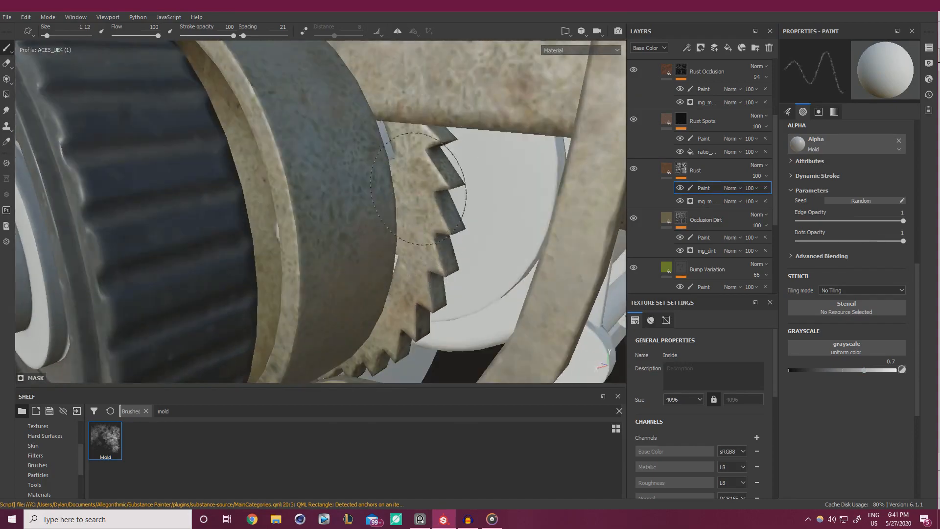
pyautogui.keyDown('alt'); pyautogui.moveTo(412, 239); pyautogui.dragTo(235, 230, button='right'); pyautogui.keyUp('alt')
pyautogui.keyDown('alt'); pyautogui.moveTo(235, 230); pyautogui.dragTo(307, 226); pyautogui.keyUp('alt')
pyautogui.keyDown('alt'); pyautogui.moveTo(306, 227); pyautogui.dragTo(387, 265, button='right'); pyautogui.keyUp('alt')
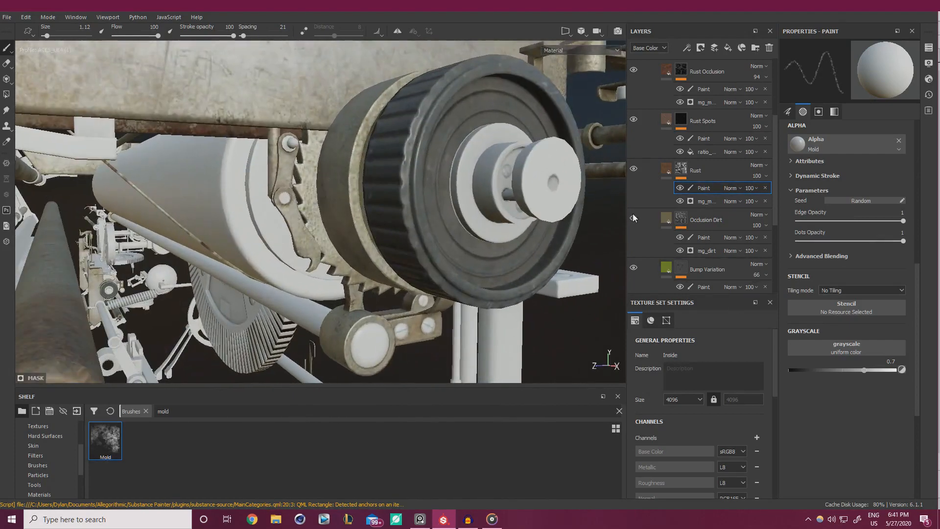
# Paint down the Bump Variation and Occlusion Dirt masks on the gear's outer side with the Mold brush at grayscale 0.
pyautogui.click(704, 286)
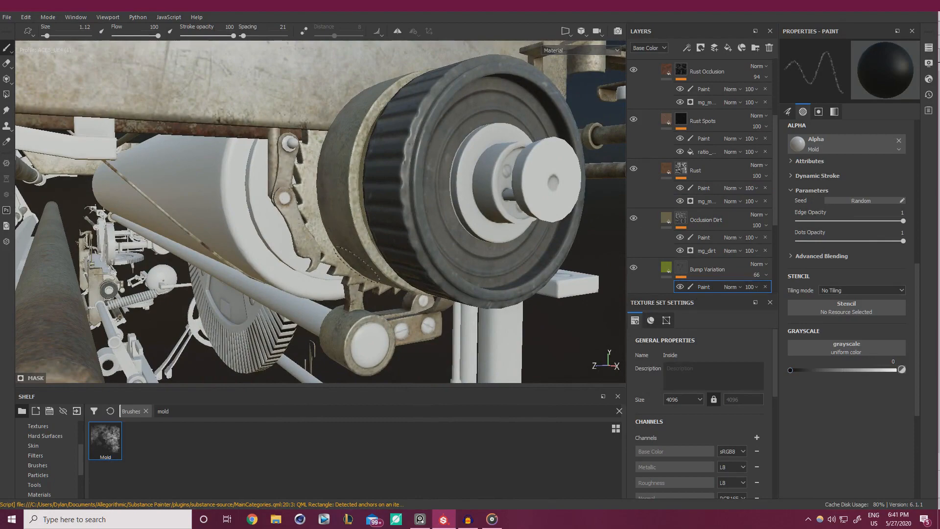
pyautogui.keyDown('alt'); pyautogui.moveTo(351, 282); pyautogui.dragTo(371, 225); pyautogui.keyUp('alt')
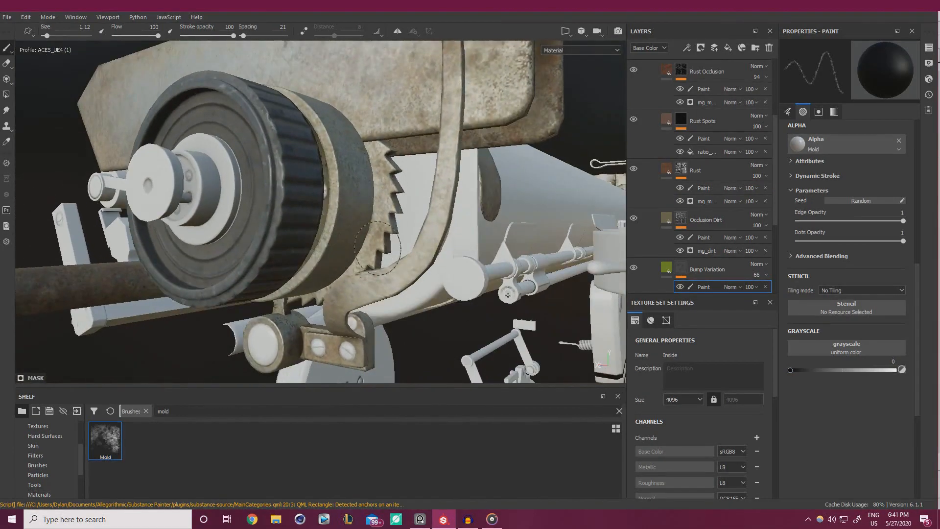
pyautogui.click(701, 238)
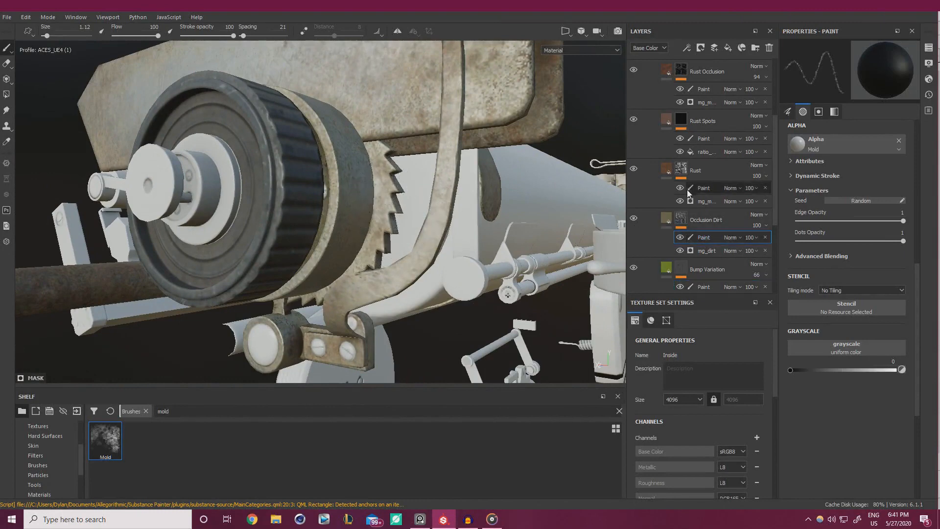
pyautogui.click(704, 188)
# Examine the whole machine from several sides, including the rods, spool covers and the screws on the end bracket.
pyautogui.keyDown('alt'); pyautogui.moveTo(381, 152); pyautogui.dragTo(192, 222); pyautogui.keyUp('alt')
pyautogui.scroll(-6, 192, 218)
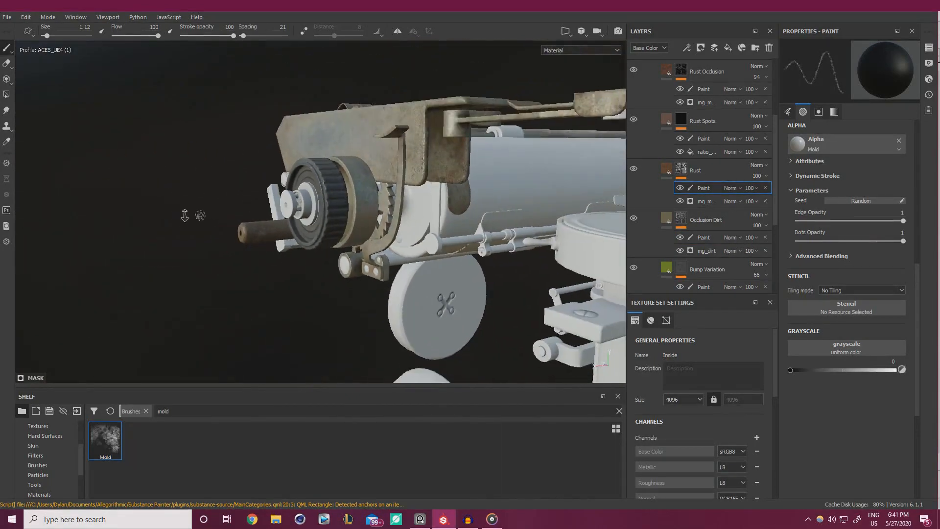
pyautogui.keyDown('alt'); pyautogui.moveTo(192, 216); pyautogui.dragTo(247, 215, button='middle'); pyautogui.keyUp('alt')
pyautogui.keyDown('alt'); pyautogui.moveTo(507, 219); pyautogui.dragTo(367, 222, button='middle'); pyautogui.keyUp('alt')
pyautogui.keyDown('shift'); pyautogui.moveTo(367, 221); pyautogui.dragTo(354, 224, button='right'); pyautogui.keyUp('shift')
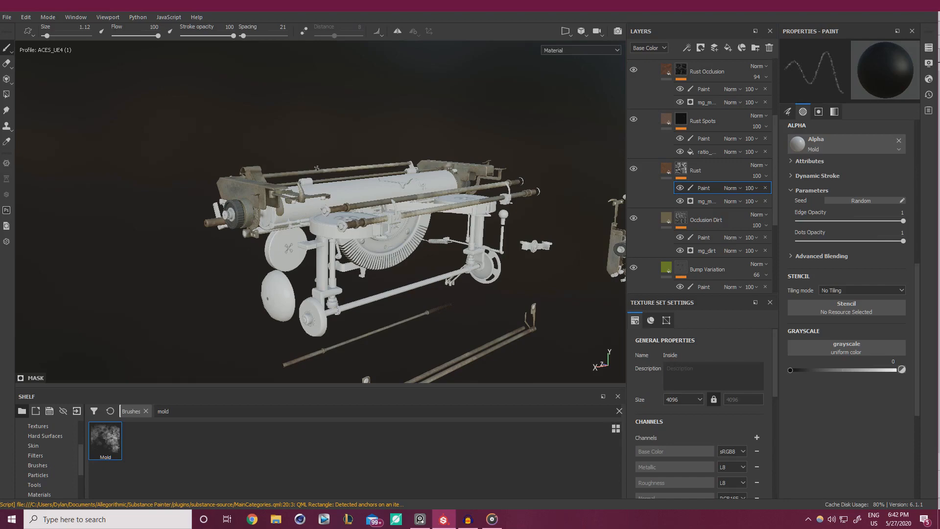
pyautogui.keyDown('alt'); pyautogui.moveTo(317, 168); pyautogui.dragTo(242, 149); pyautogui.keyUp('alt')
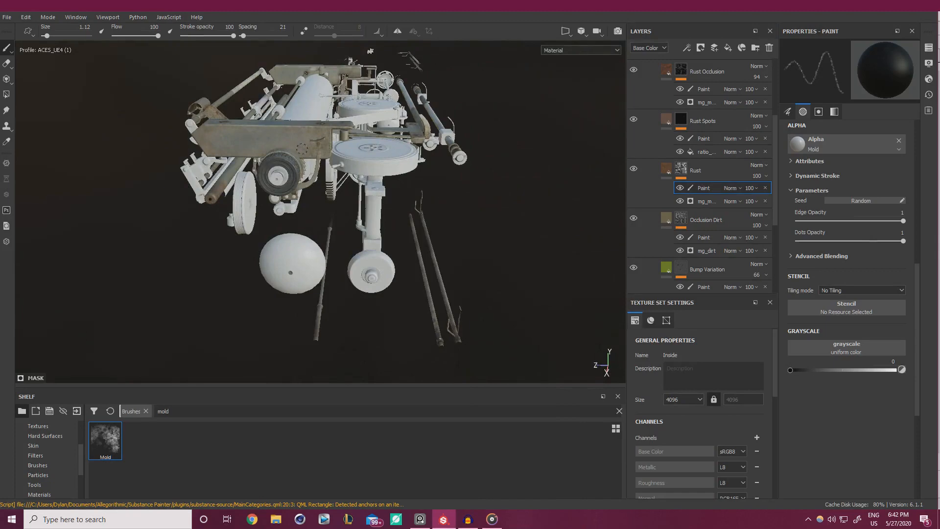
pyautogui.keyDown('alt'); pyautogui.moveTo(302, 148); pyautogui.dragTo(372, 184, button='middle'); pyautogui.keyUp('alt')
pyautogui.keyDown('alt'); pyautogui.moveTo(371, 184); pyautogui.dragTo(459, 234); pyautogui.keyUp('alt')
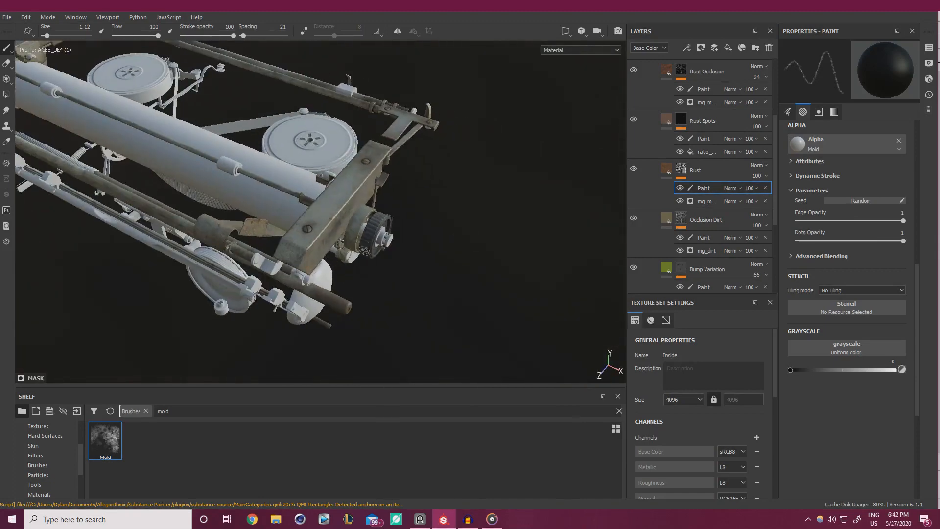
pyautogui.keyDown('alt'); pyautogui.moveTo(334, 202); pyautogui.dragTo(430, 245); pyautogui.keyUp('alt')
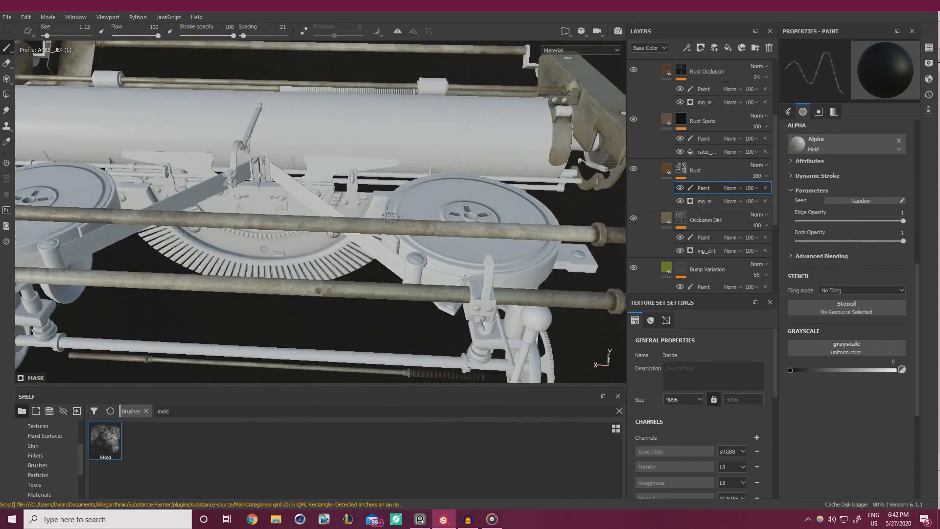
pyautogui.moveTo(430, 245)
pyautogui.keyDown('alt'); pyautogui.mouseDown(button='right')
pyautogui.moveTo(500, 279)
pyautogui.moveTo(465, 256)
pyautogui.mouseUp(button='right'); pyautogui.keyUp('alt')
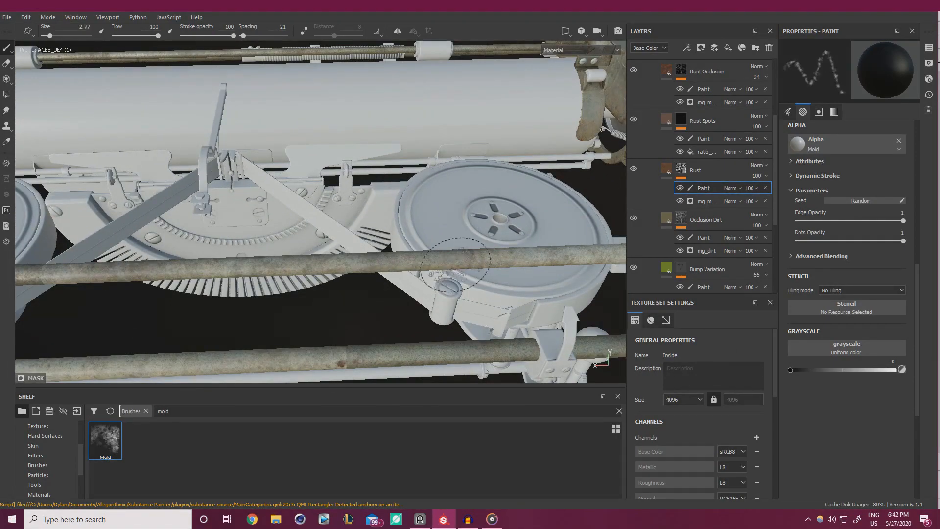
pyautogui.keyDown('alt'); pyautogui.moveTo(464, 258); pyautogui.dragTo(460, 284); pyautogui.keyUp('alt')
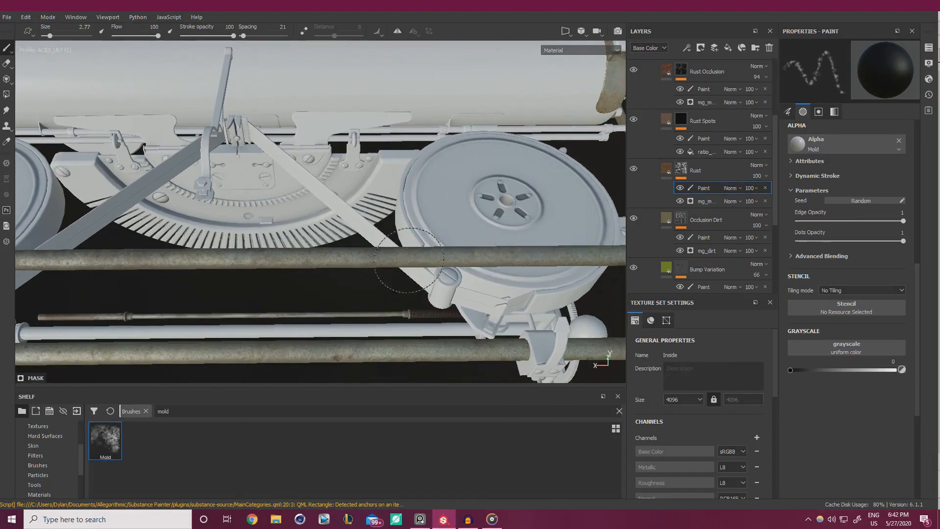
pyautogui.keyDown('alt'); pyautogui.moveTo(460, 283); pyautogui.dragTo(297, 224, button='right'); pyautogui.keyUp('alt')
pyautogui.keyDown('alt'); pyautogui.moveTo(298, 223); pyautogui.dragTo(343, 218); pyautogui.keyUp('alt')
pyautogui.keyDown('alt'); pyautogui.moveTo(343, 219); pyautogui.dragTo(302, 225, button='right'); pyautogui.keyUp('alt')
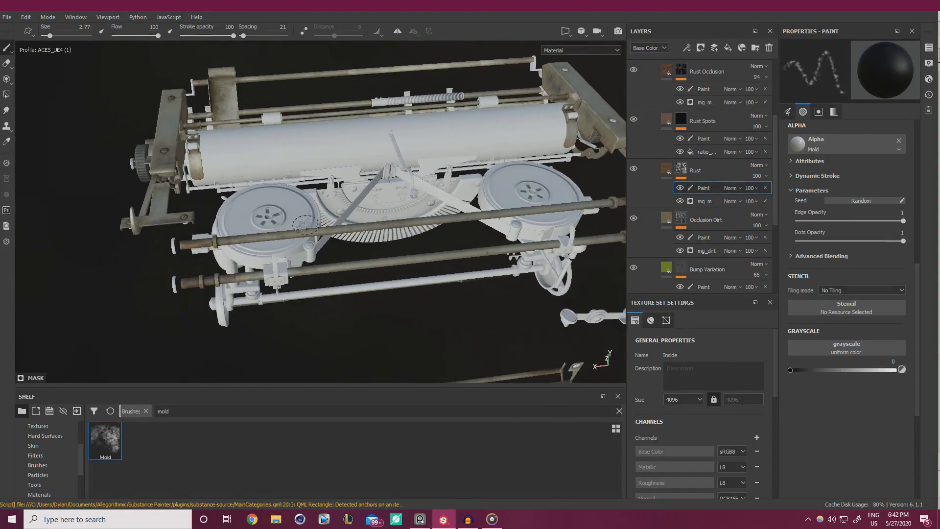
pyautogui.keyDown('alt'); pyautogui.moveTo(271, 220); pyautogui.dragTo(252, 264); pyautogui.keyUp('alt')
pyautogui.keyDown('alt'); pyautogui.moveTo(248, 243); pyautogui.dragTo(330, 254, button='middle'); pyautogui.keyUp('alt')
pyautogui.keyDown('alt'); pyautogui.moveTo(249, 248); pyautogui.dragTo(299, 247, button='right'); pyautogui.keyUp('alt')
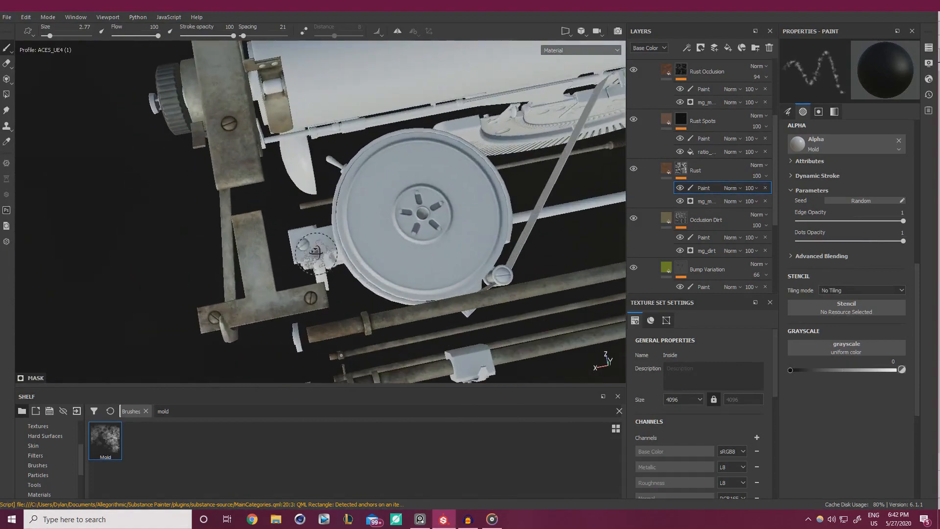
pyautogui.keyDown('alt'); pyautogui.moveTo(318, 257); pyautogui.dragTo(321, 269); pyautogui.keyUp('alt')
pyautogui.keyDown('alt'); pyautogui.moveTo(321, 269); pyautogui.dragTo(421, 206, button='middle'); pyautogui.keyUp('alt')
pyautogui.keyDown('alt'); pyautogui.moveTo(488, 280); pyautogui.dragTo(562, 299, button='right'); pyautogui.keyUp('alt')
pyautogui.keyDown('alt'); pyautogui.moveTo(562, 290); pyautogui.dragTo(443, 235); pyautogui.keyUp('alt')
# For the Metal Aged mask paint, switch the brush alpha to Shape and set size, flow, angle and position jitter to 0.
pyautogui.scroll(3, 705, 138)
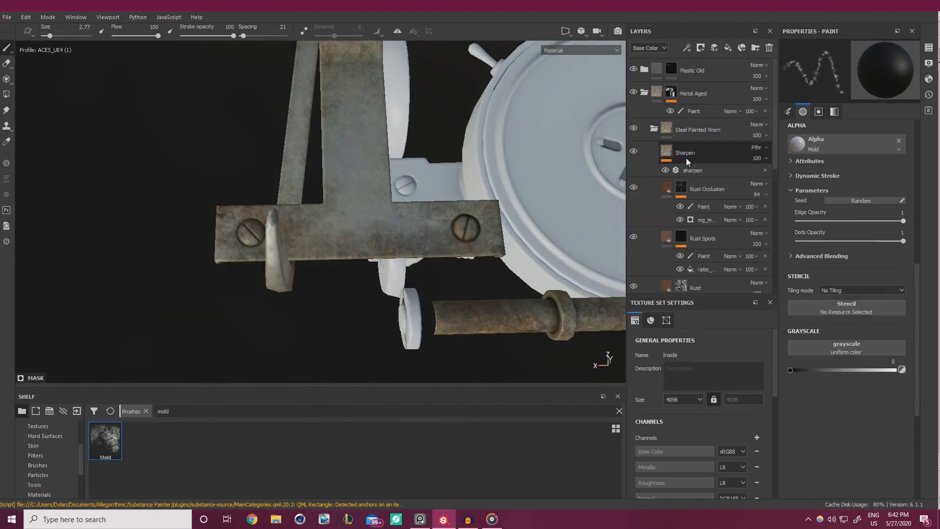
pyautogui.click(684, 111)
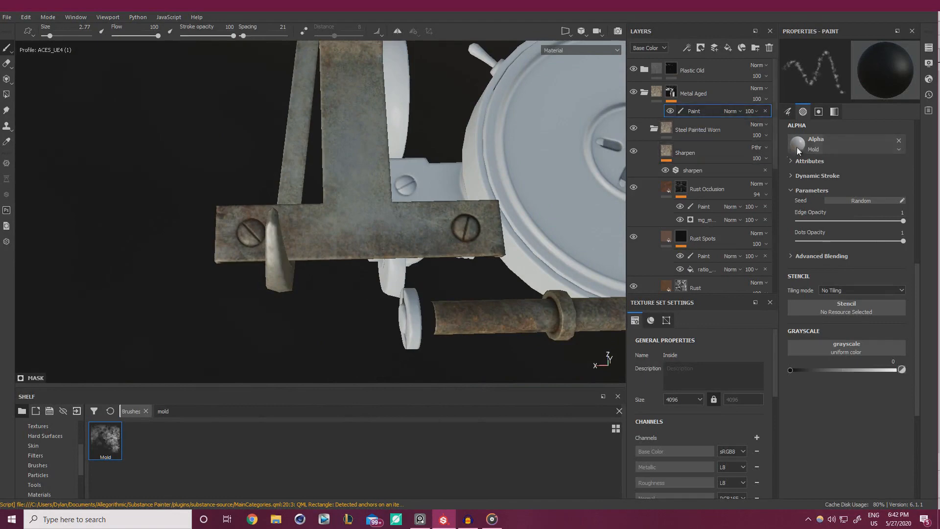
pyautogui.click(898, 141)
pyautogui.click(881, 145)
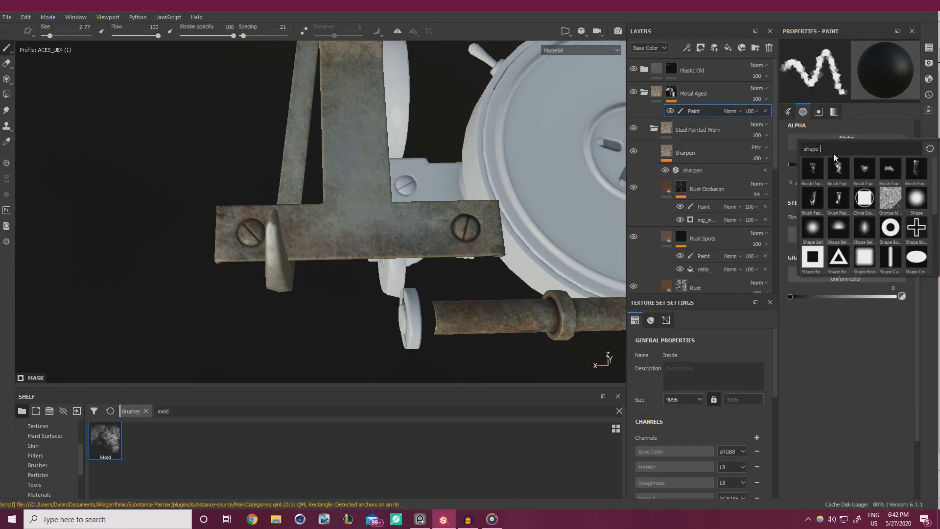
pyautogui.click(916, 199)
pyautogui.scroll(5, 841, 236)
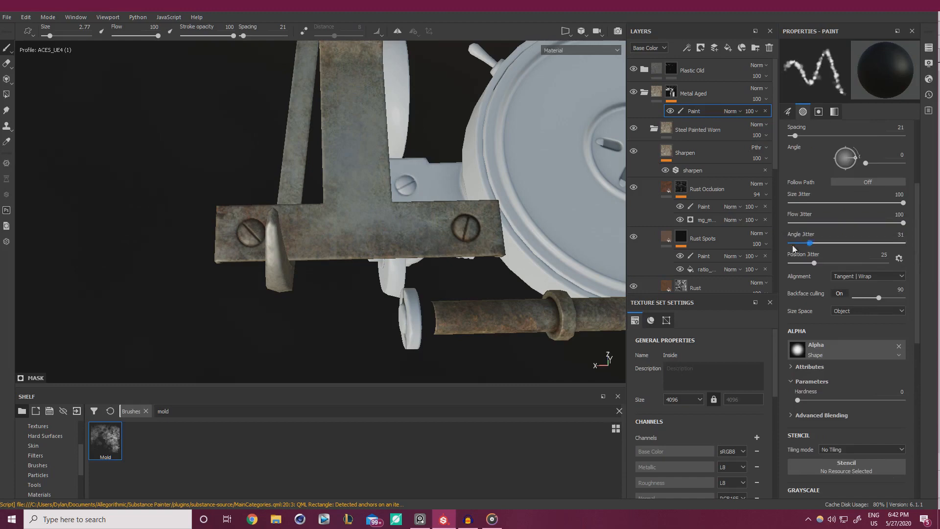
pyautogui.moveTo(809, 262); pyautogui.dragTo(786, 262)
pyautogui.moveTo(803, 223); pyautogui.dragTo(786, 201)
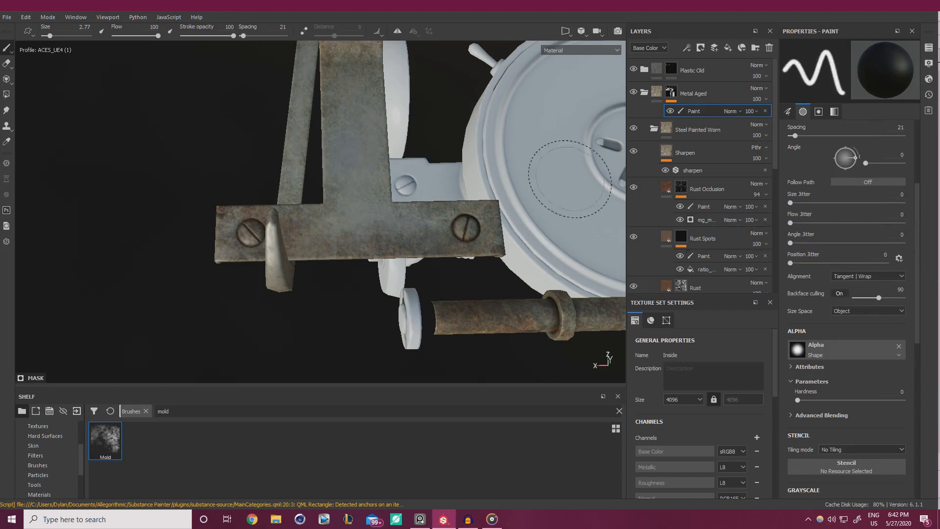
# Paint the two slotted screws on the end bracket's crossbar out of the Metal Aged mask at brush size 0.62 and hardness 1.
pyautogui.keyDown('alt'); pyautogui.moveTo(424, 190); pyautogui.dragTo(417, 223); pyautogui.keyUp('alt')
pyautogui.keyDown('alt'); pyautogui.moveTo(417, 224); pyautogui.dragTo(381, 167, button='middle'); pyautogui.keyUp('alt')
pyautogui.moveTo(382, 167)
pyautogui.keyDown('alt'); pyautogui.mouseDown(button='right')
pyautogui.moveTo(451, 235)
pyautogui.moveTo(431, 240)
pyautogui.moveTo(470, 268)
pyautogui.mouseUp(button='right'); pyautogui.keyUp('alt')
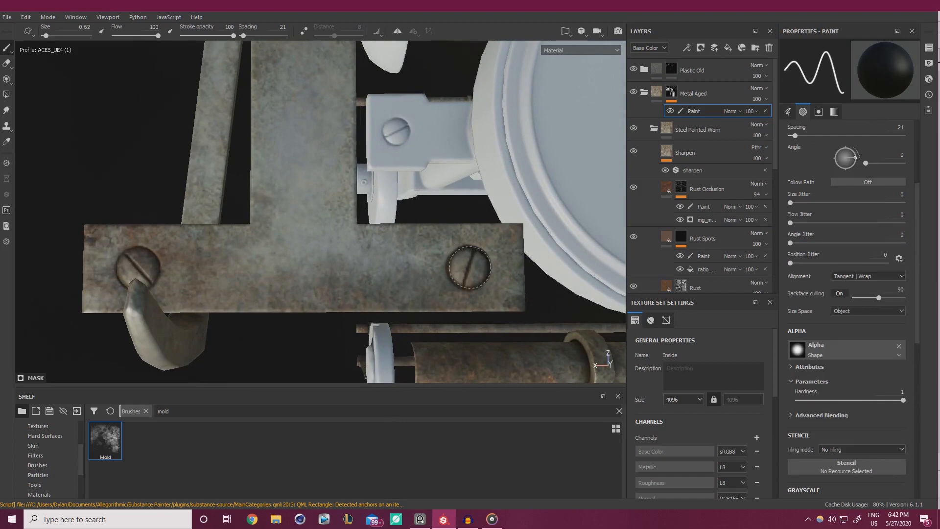
pyautogui.click(469, 268)
pyautogui.keyDown('alt'); pyautogui.moveTo(136, 270); pyautogui.dragTo(137, 268); pyautogui.keyUp('alt')
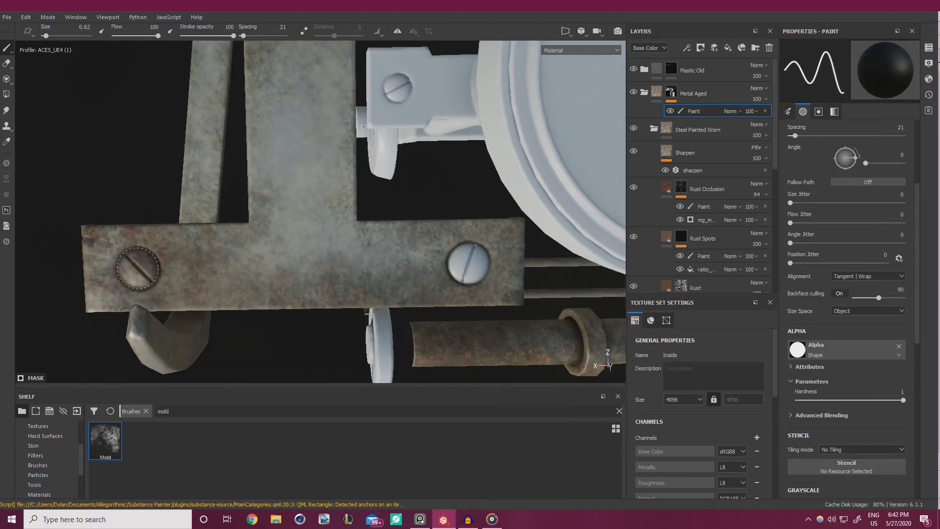
pyautogui.keyDown('alt'); pyautogui.moveTo(137, 267); pyautogui.dragTo(293, 246); pyautogui.keyUp('alt')
# Try to paint the slotted screw on the bracket's long arm out of the Metal Aged mask at brush size 0.85.
pyautogui.keyDown('alt'); pyautogui.moveTo(293, 88); pyautogui.dragTo(307, 234, button='middle'); pyautogui.keyUp('alt')
pyautogui.keyDown('ctrl'); pyautogui.moveTo(304, 225); pyautogui.dragTo(304, 226, button='right'); pyautogui.keyUp('ctrl')
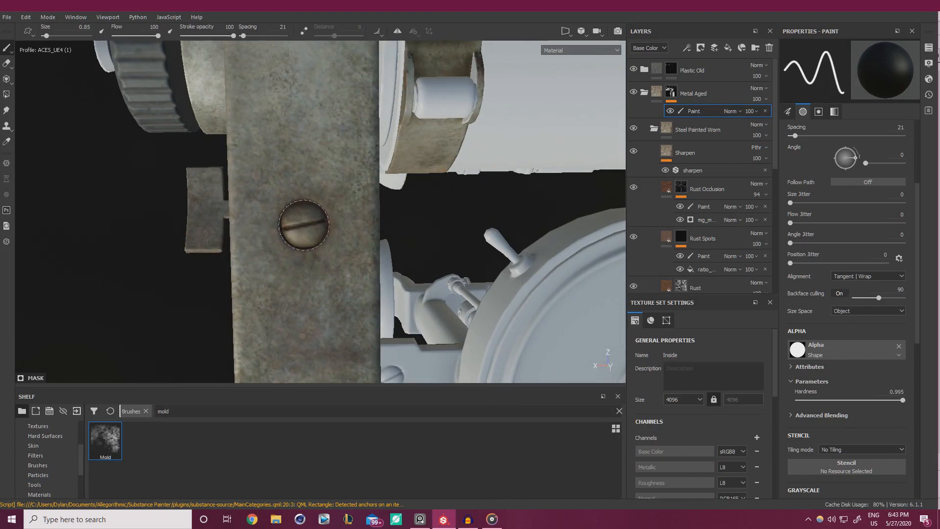
pyautogui.click(304, 225)
pyautogui.keyDown('alt'); pyautogui.moveTo(384, 195); pyautogui.dragTo(391, 235); pyautogui.keyUp('alt')
pyautogui.hotkey('ctrl', 'z')
# Mask Metal Aged off the long arm's slotted screw with the Shape brush at size 0.81 and hardness 1.
pyautogui.keyDown('alt'); pyautogui.moveTo(397, 247); pyautogui.dragTo(429, 246, button='right'); pyautogui.keyUp('alt')
pyautogui.keyDown('ctrl'); pyautogui.moveTo(351, 247); pyautogui.dragTo(345, 247, button='right'); pyautogui.keyUp('ctrl')
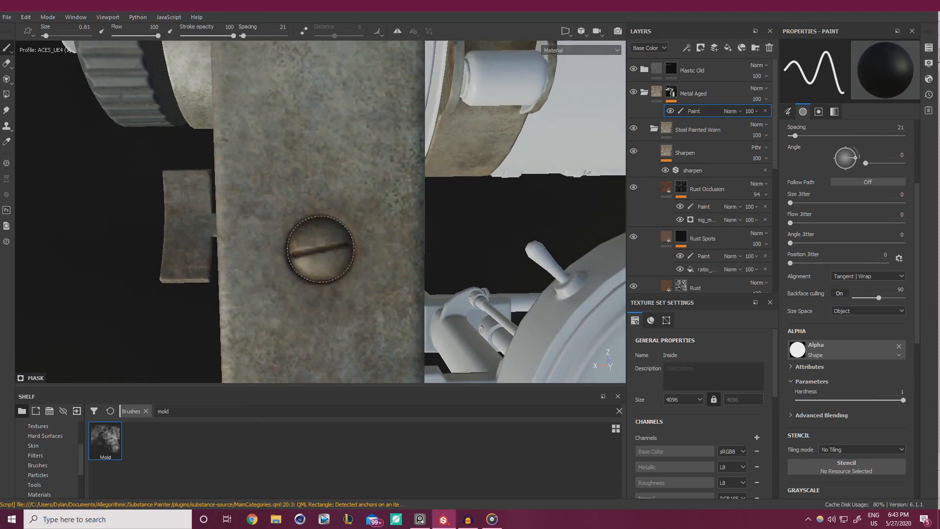
pyautogui.click(321, 249)
# Mask Metal Aged off the slotted screw near the arm's bent end at brush size 0.81, and save the project.
pyautogui.keyDown('alt'); pyautogui.moveTo(321, 249); pyautogui.dragTo(348, 142, button='right'); pyautogui.keyUp('alt')
pyautogui.moveTo(349, 143)
pyautogui.keyDown('alt'); pyautogui.mouseDown(button='middle')
pyautogui.moveTo(288, 206)
pyautogui.moveTo(313, 235)
pyautogui.mouseUp(button='middle'); pyautogui.keyUp('alt')
pyautogui.keyDown('alt'); pyautogui.moveTo(313, 235); pyautogui.dragTo(340, 235, button='right'); pyautogui.keyUp('alt')
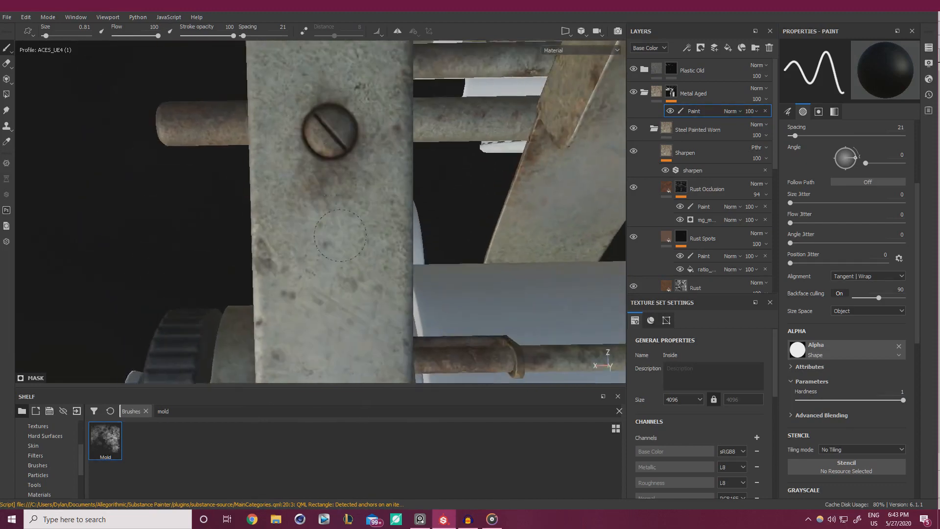
pyautogui.keyDown('alt'); pyautogui.moveTo(331, 135); pyautogui.dragTo(333, 226, button='middle'); pyautogui.keyUp('alt')
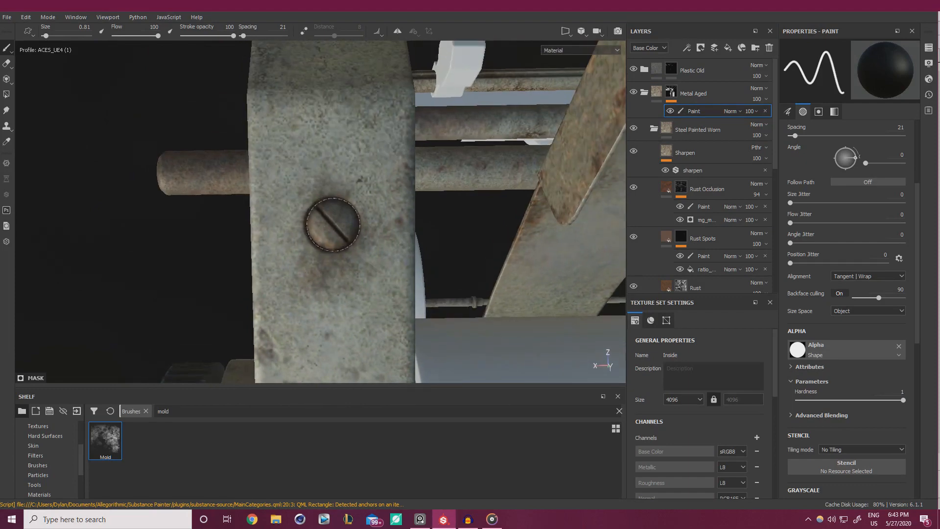
pyautogui.click(333, 224)
pyautogui.keyDown('alt'); pyautogui.moveTo(333, 225); pyautogui.dragTo(158, 179, button='right'); pyautogui.keyUp('alt')
pyautogui.keyDown('alt'); pyautogui.moveTo(372, 225); pyautogui.dragTo(294, 163, button='middle'); pyautogui.keyUp('alt')
pyautogui.moveTo(294, 163)
pyautogui.keyDown('alt'); pyautogui.mouseDown()
pyautogui.moveTo(253, 89)
pyautogui.moveTo(217, 87)
pyautogui.mouseUp(); pyautogui.keyUp('alt')
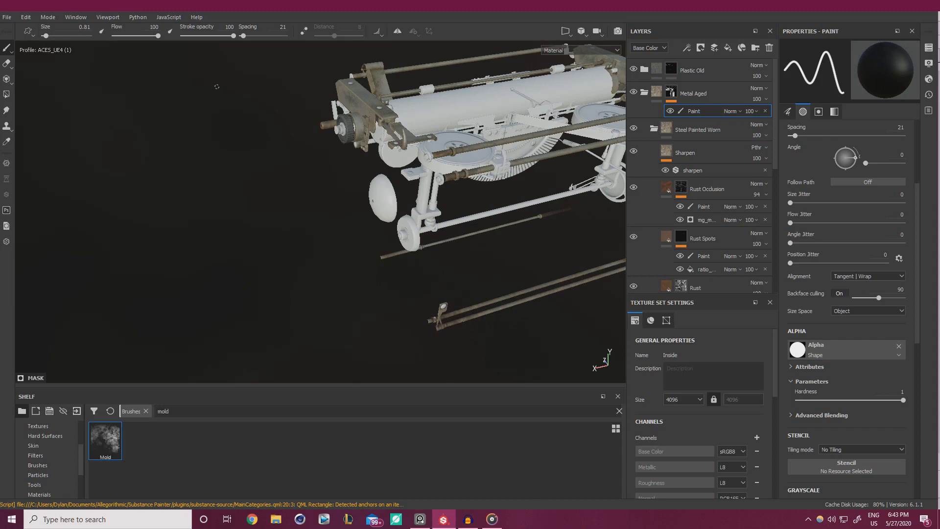
pyautogui.hotkey('ctrl', 's')
# Switch to the Frame texture set and make it visible alongside Inside.
pyautogui.click(928, 48)
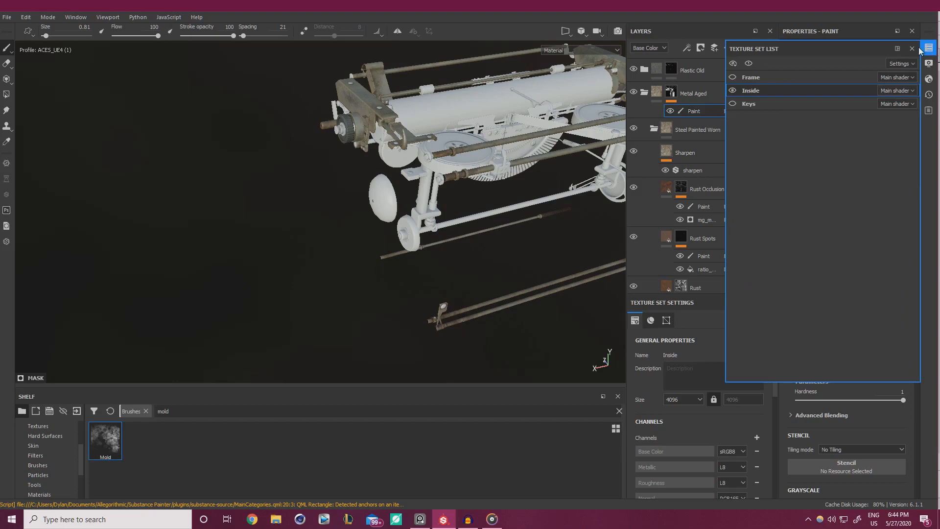
pyautogui.click(751, 77)
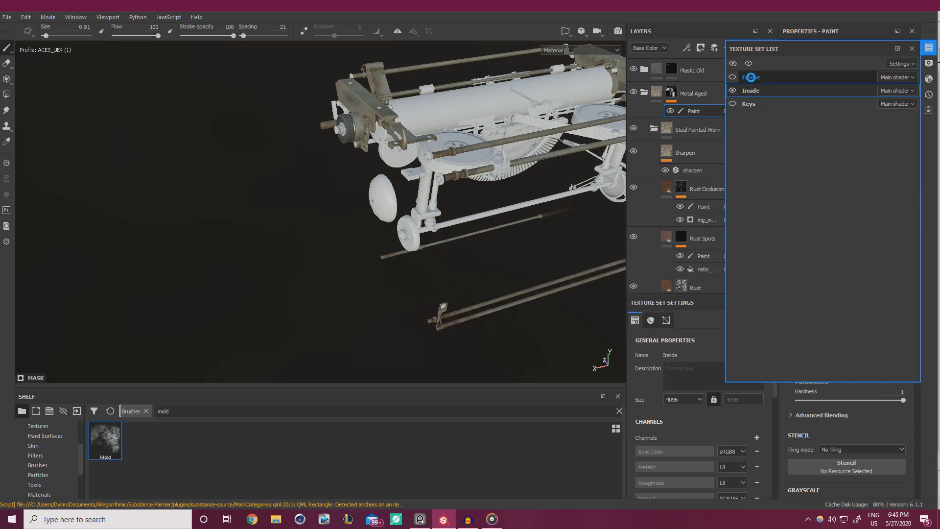
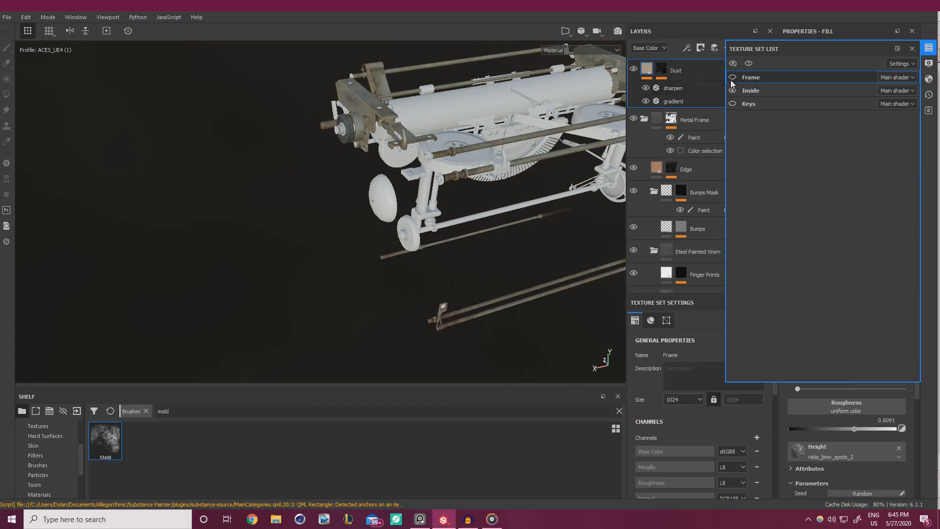
pyautogui.click(733, 77)
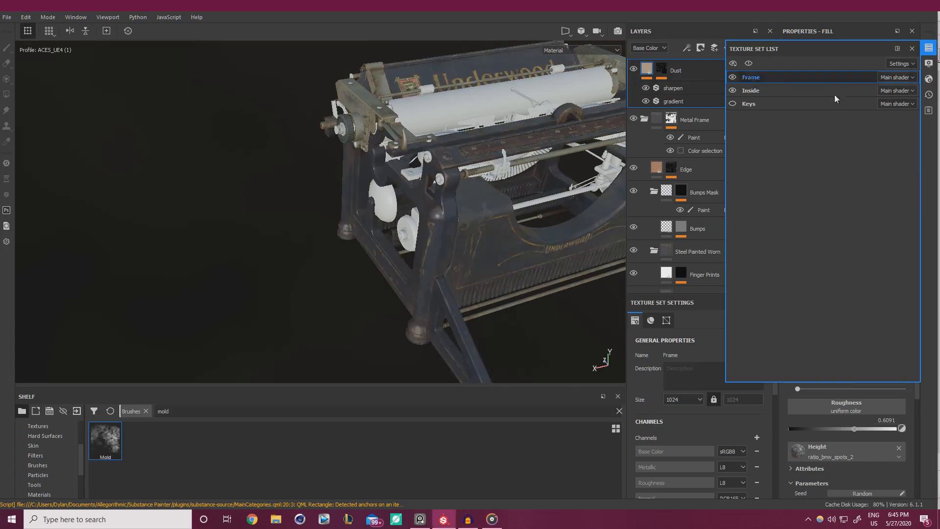
pyautogui.click(929, 49)
# In the Frame layer stack, collapse the Metal Frame and Metal Misc folders and expand the Screws folder.
pyautogui.scroll(-5, 659, 149)
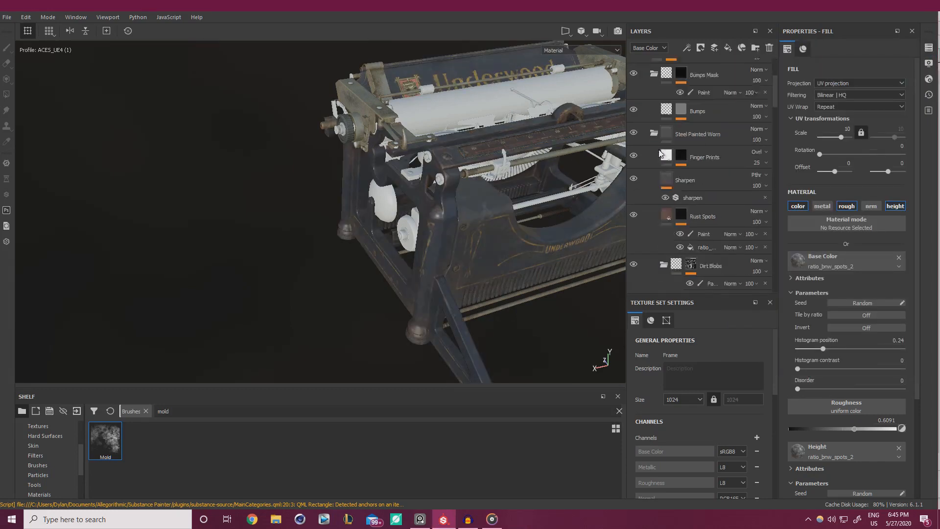
pyautogui.scroll(8, 659, 151)
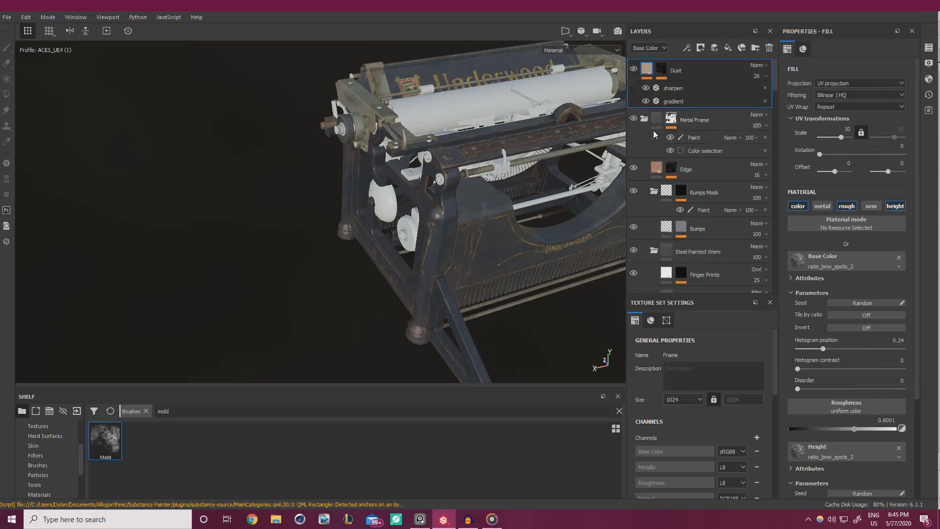
pyautogui.scroll(-5, 654, 188)
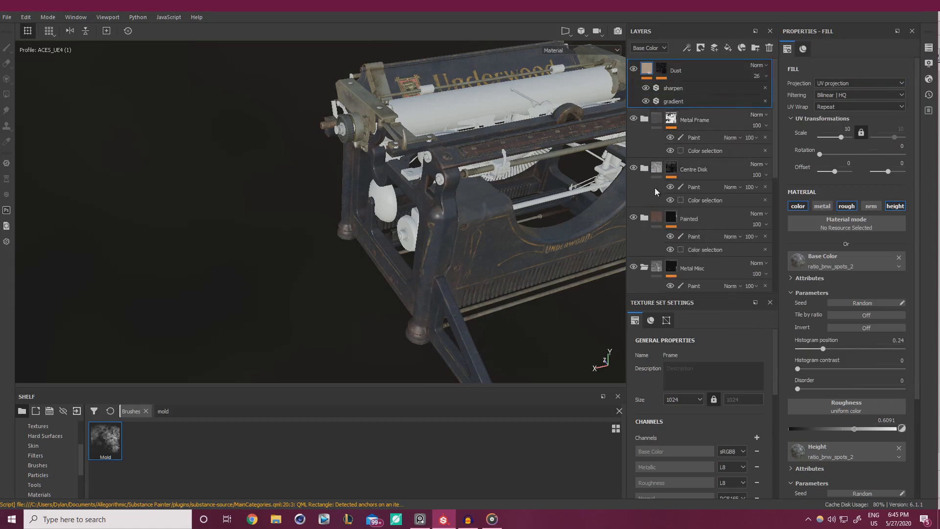
pyautogui.scroll(-1, 652, 200)
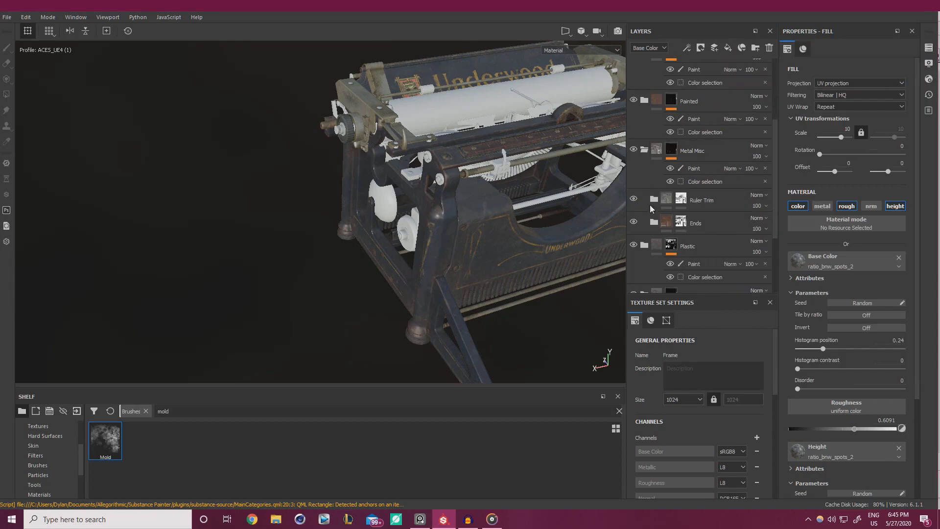
pyautogui.click(645, 151)
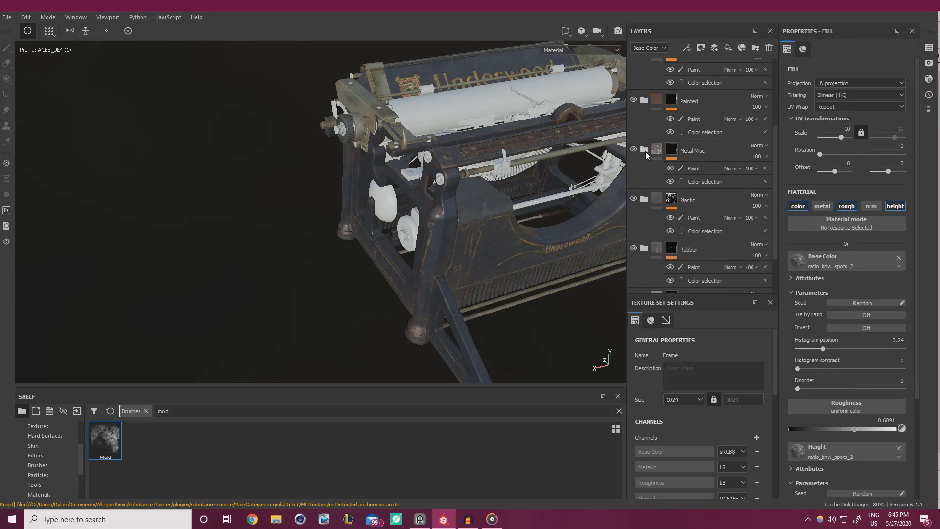
pyautogui.scroll(-2, 651, 196)
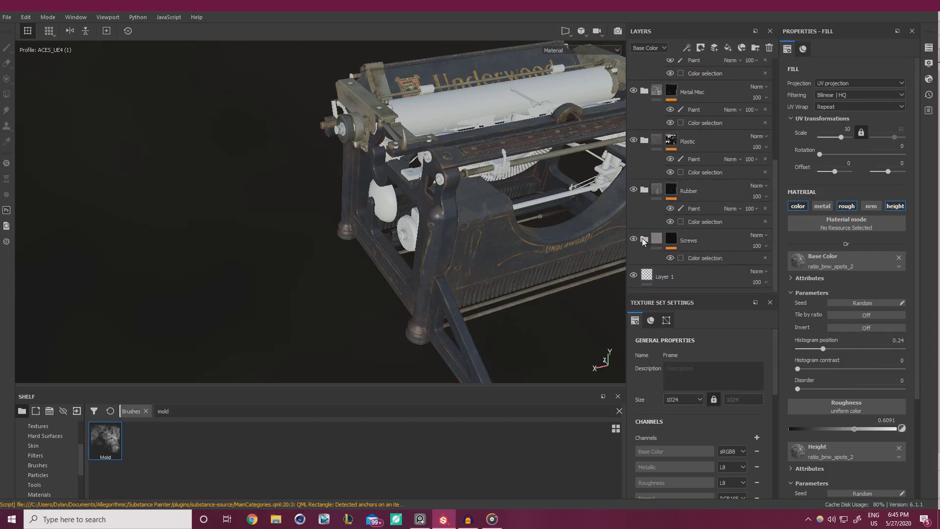
pyautogui.click(644, 241)
# Copy the nested Screws group that holds Silver Armor from the Frame set's masked Screws folder.
pyautogui.scroll(-2, 643, 242)
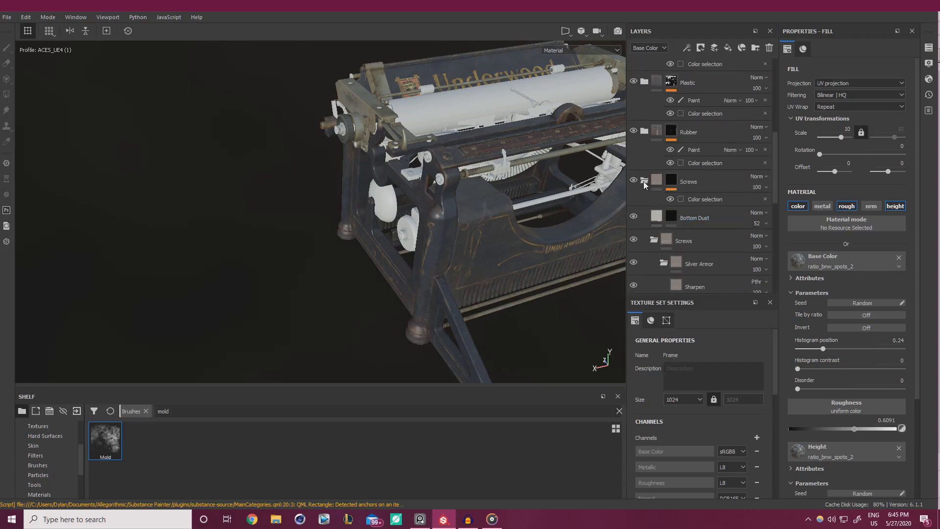
pyautogui.scroll(-3, 644, 181)
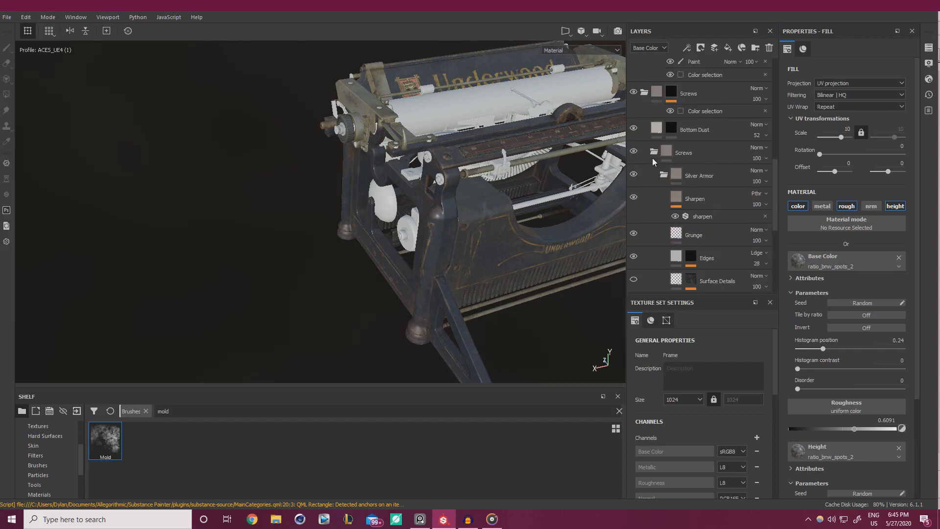
pyautogui.click(689, 158)
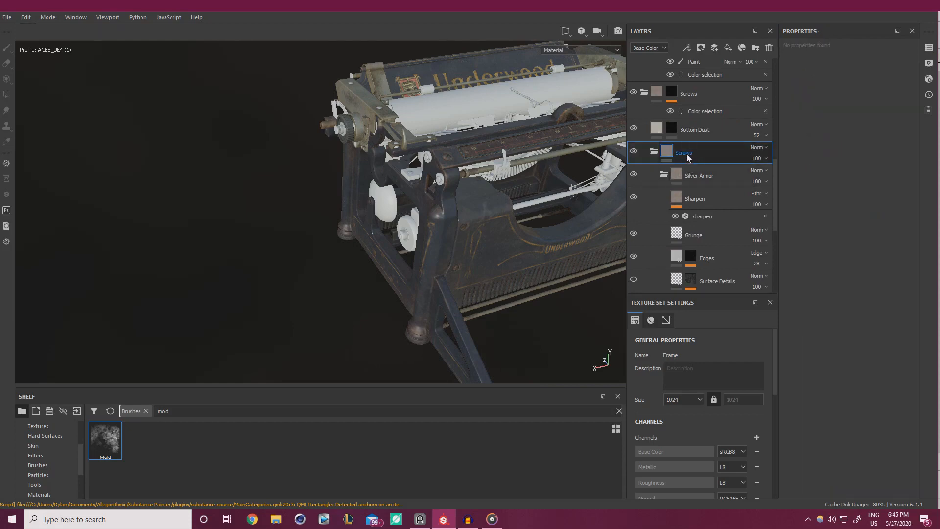
pyautogui.rightClick(687, 154)
pyautogui.click(724, 166)
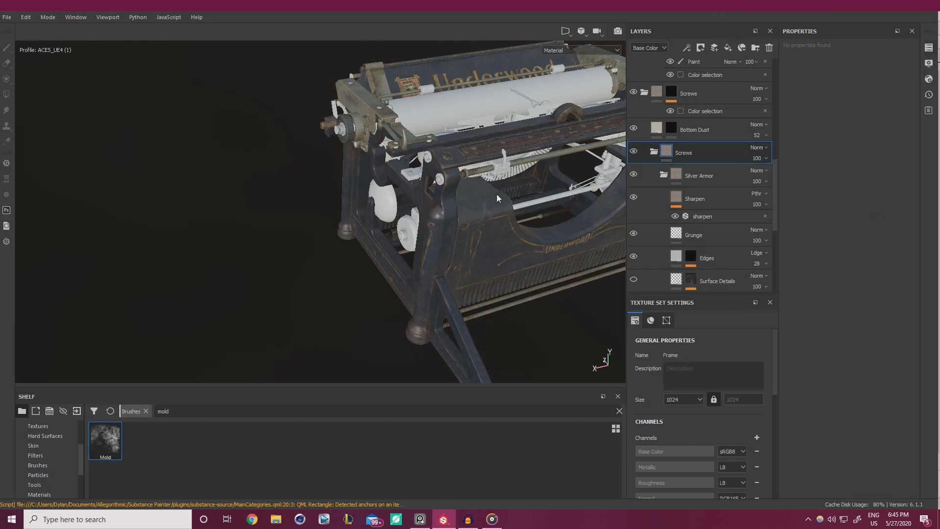
# Hide the Frame texture set and switch back to the Inside texture set.
pyautogui.keyDown('alt'); pyautogui.moveTo(496, 196); pyautogui.dragTo(444, 142); pyautogui.keyUp('alt')
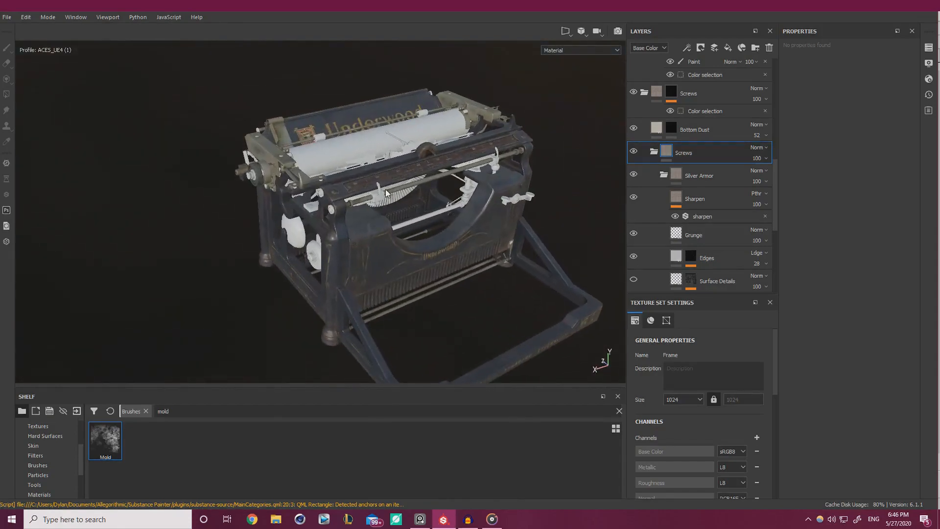
pyautogui.click(929, 47)
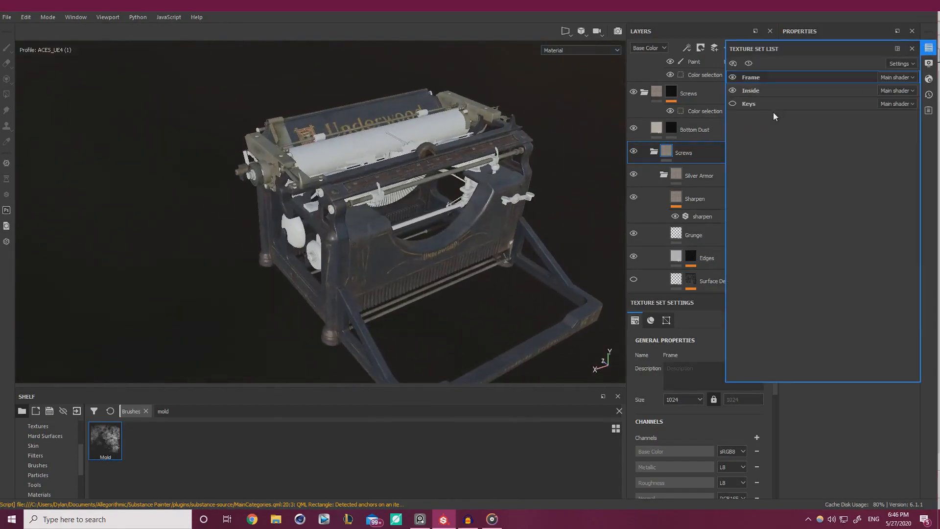
pyautogui.click(733, 78)
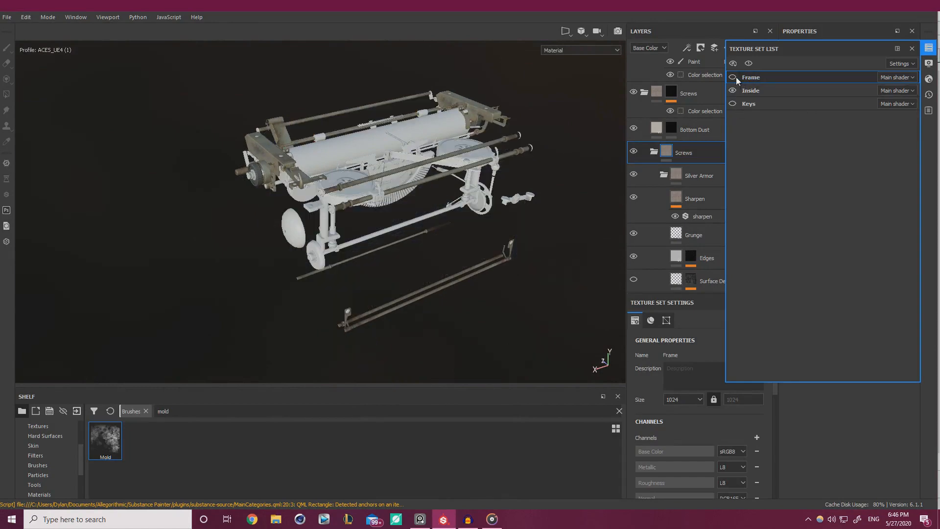
pyautogui.click(756, 93)
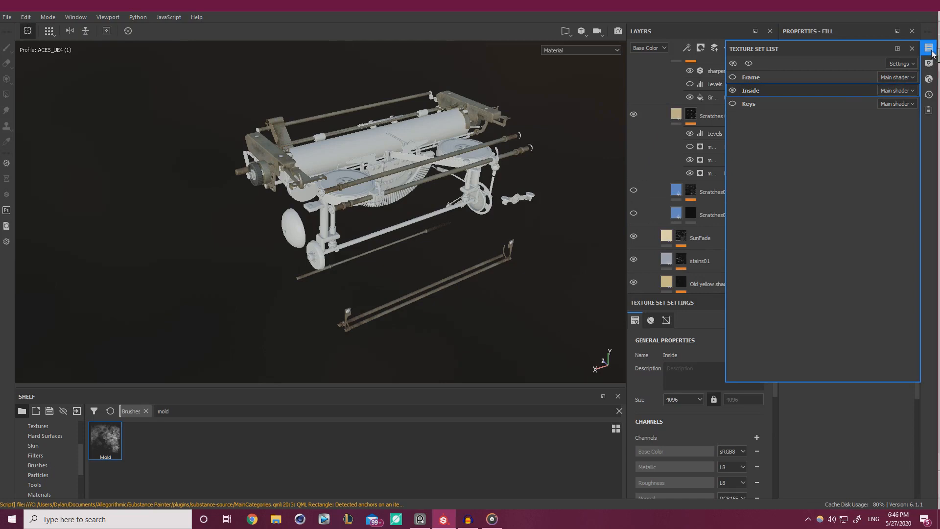
# Collapse the Metal Aged folder and paste the copied Screws group above Plastic Old.
pyautogui.scroll(3, 681, 190)
pyautogui.scroll(5, 681, 190)
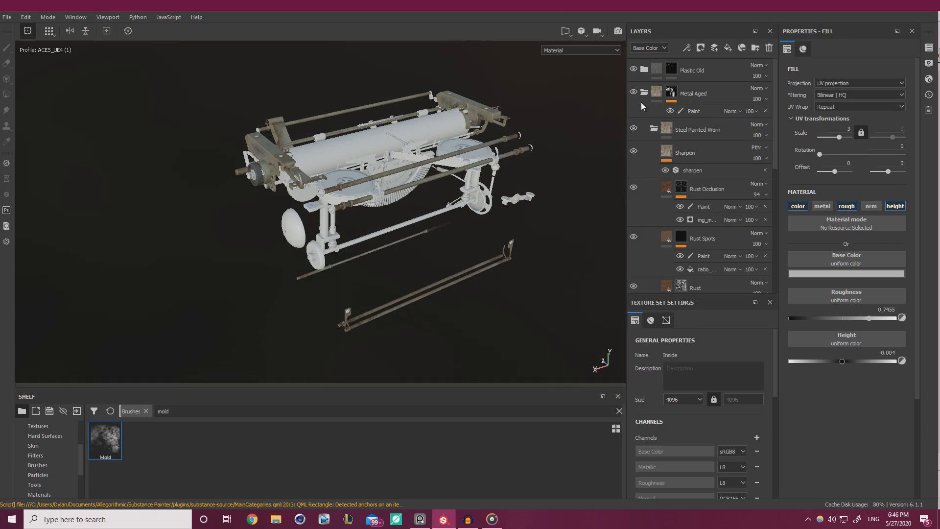
pyautogui.click(644, 92)
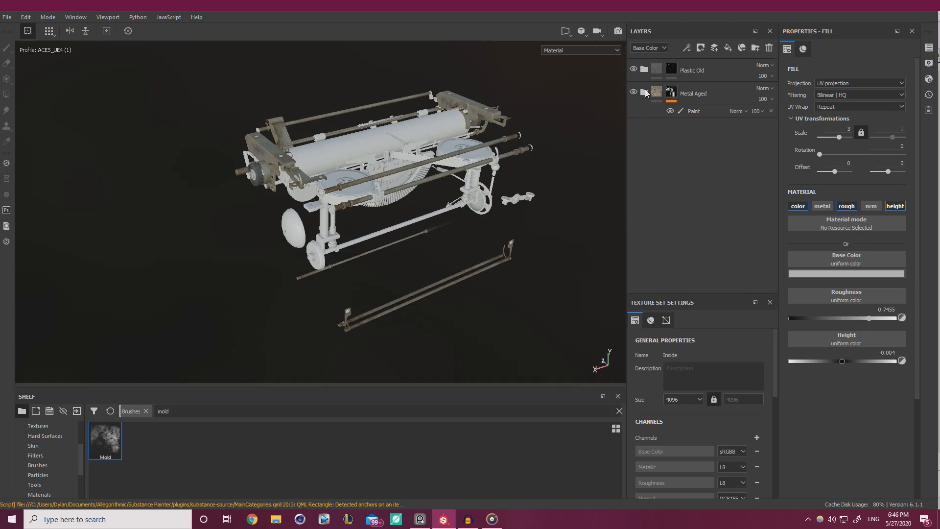
pyautogui.click(709, 75)
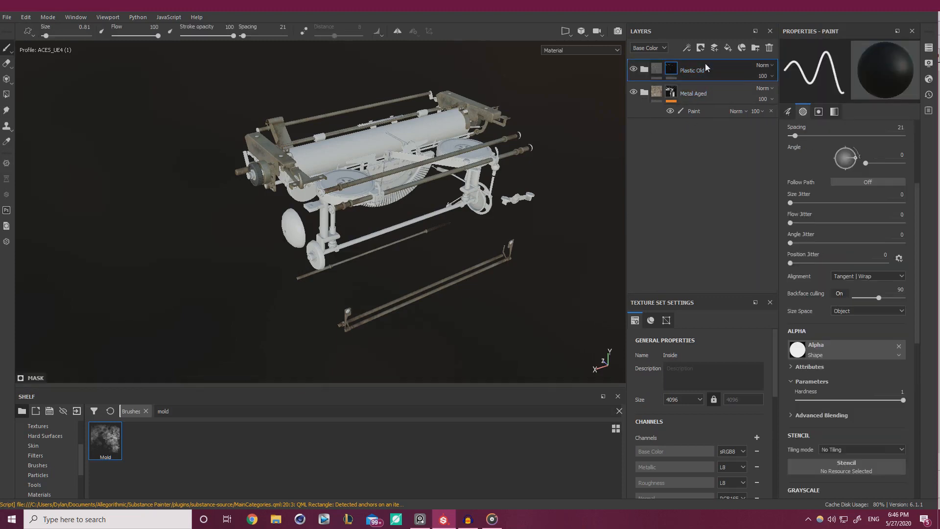
pyautogui.hotkey('ctrl', 'v')
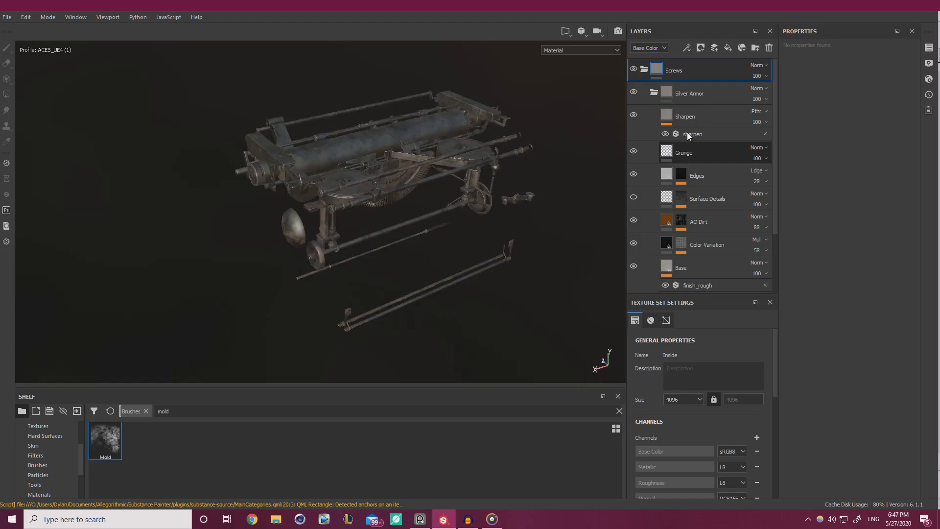
# Collapse the pasted Screws group, add a black mask to it and move it below Metal Aged.
pyautogui.keyDown('alt'); pyautogui.moveTo(416, 164); pyautogui.dragTo(478, 215); pyautogui.keyUp('alt')
pyautogui.click(644, 69)
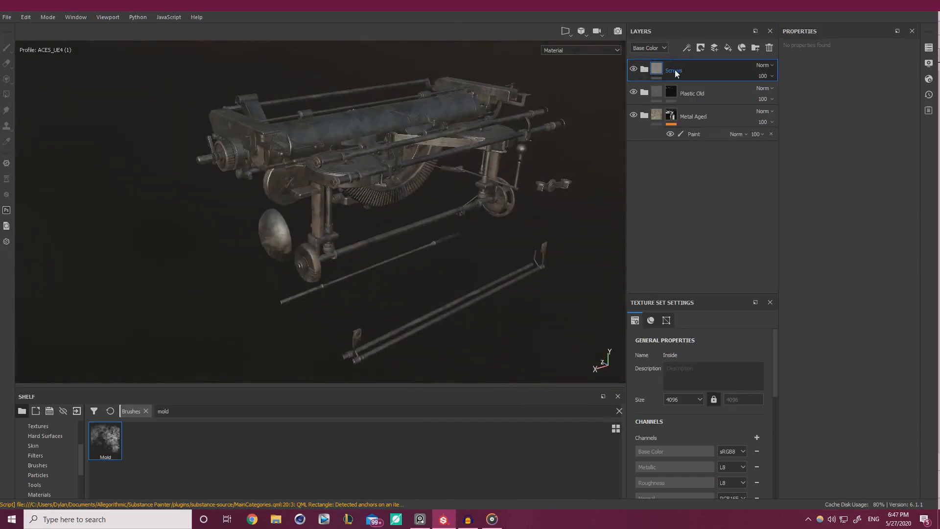
pyautogui.rightClick(675, 69)
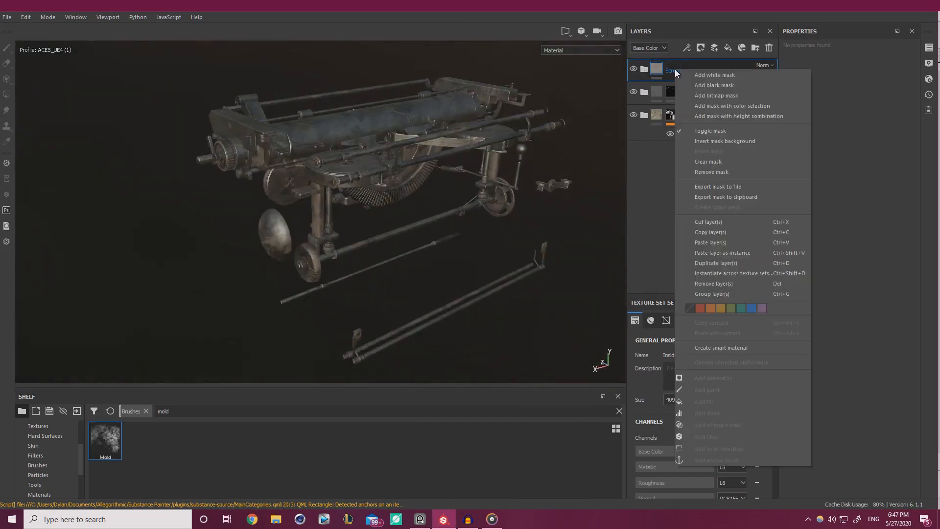
pyautogui.click(710, 84)
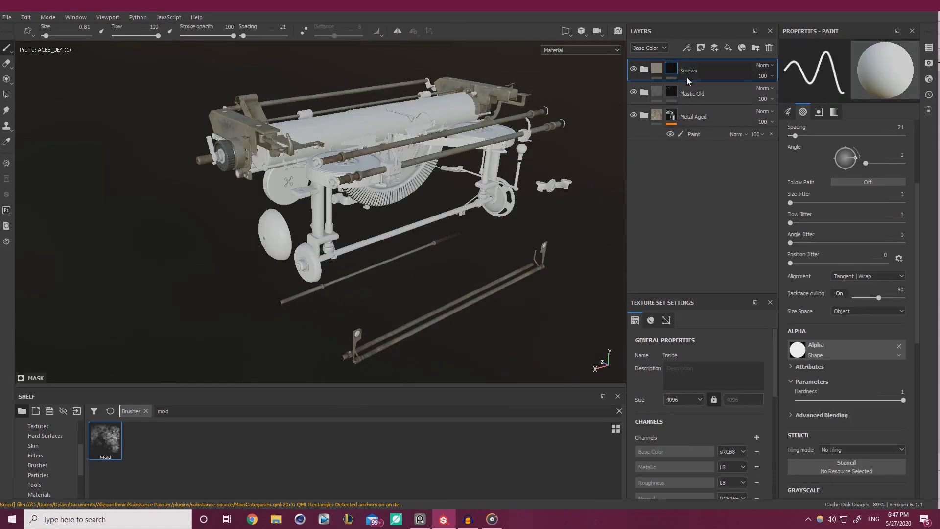
pyautogui.moveTo(699, 71); pyautogui.dragTo(715, 138)
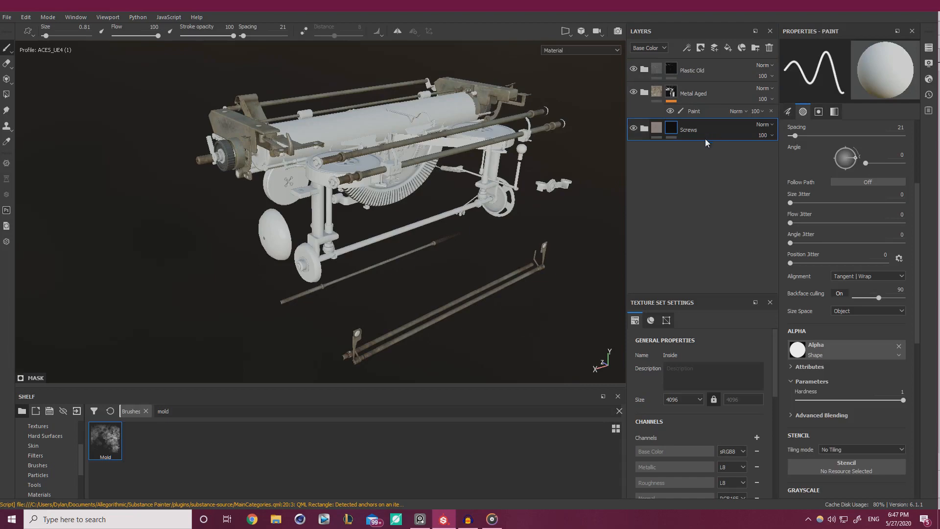
# Paint the slotted screw on the bracket's long arm into the Screws mask at brush size 0.85 and grayscale 1.
pyautogui.scroll(3, 320, 174)
pyautogui.keyDown('alt'); pyautogui.moveTo(320, 174); pyautogui.dragTo(320, 235); pyautogui.keyUp('alt')
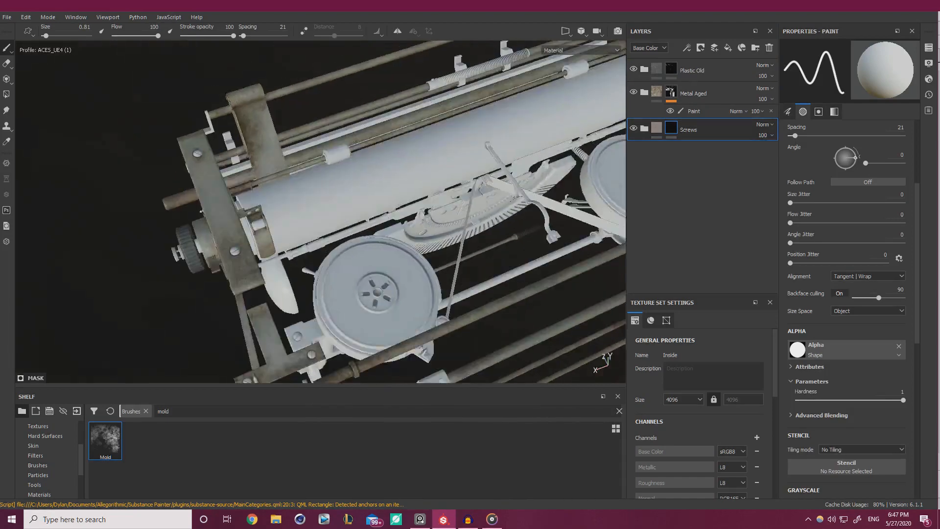
pyautogui.keyDown('alt'); pyautogui.moveTo(291, 277); pyautogui.dragTo(350, 215, button='middle'); pyautogui.keyUp('alt')
pyautogui.scroll(3, 350, 216)
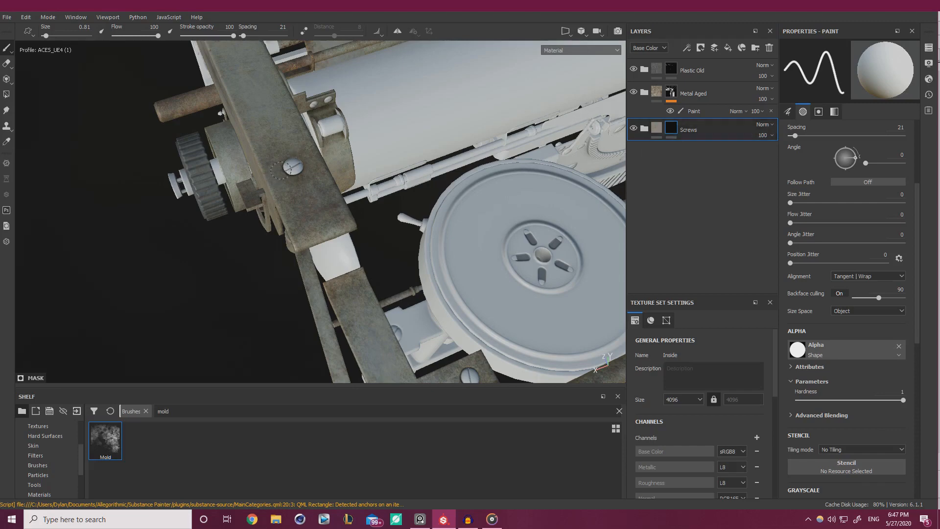
pyautogui.scroll(1, 377, 181)
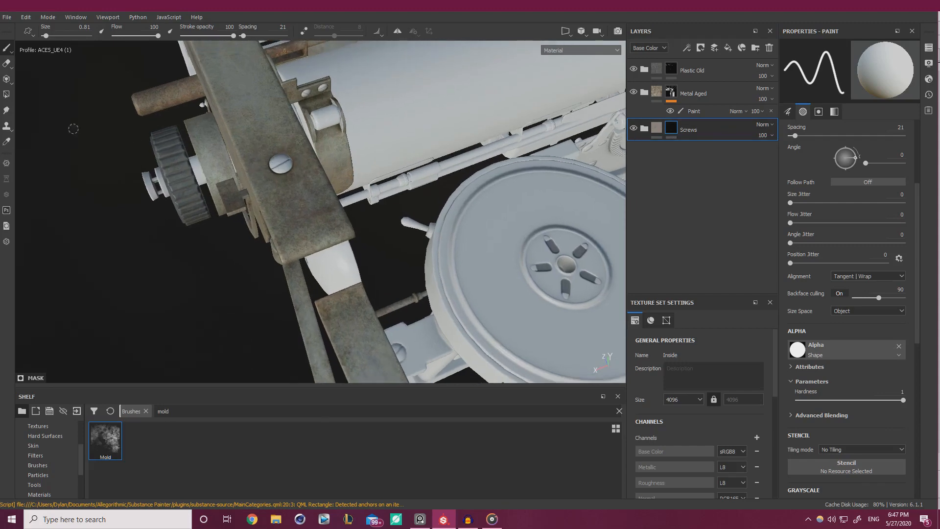
pyautogui.keyDown('alt'); pyautogui.moveTo(74, 128); pyautogui.dragTo(206, 162); pyautogui.keyUp('alt')
pyautogui.scroll(3, 343, 186)
pyautogui.keyDown('alt'); pyautogui.moveTo(350, 176); pyautogui.dragTo(393, 218, button='middle'); pyautogui.keyUp('alt')
pyautogui.scroll(1, 392, 218)
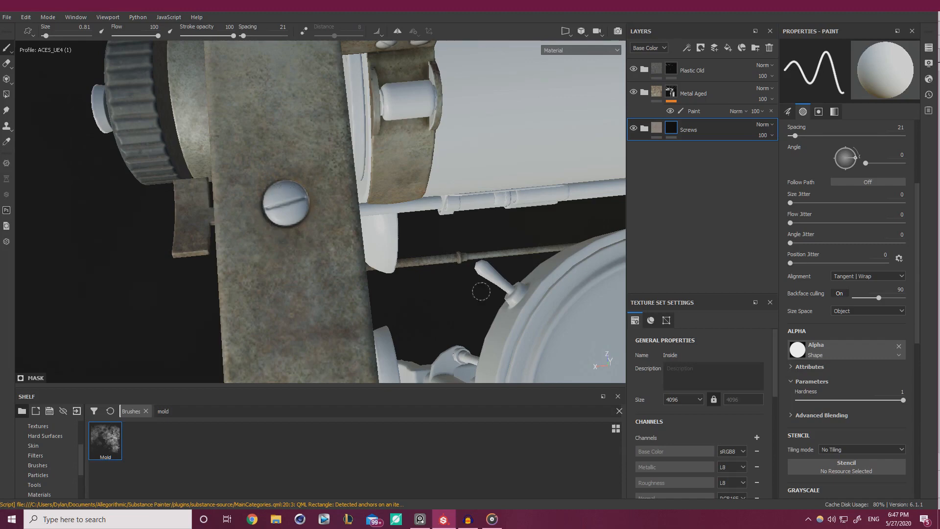
pyautogui.scroll(-5, 851, 439)
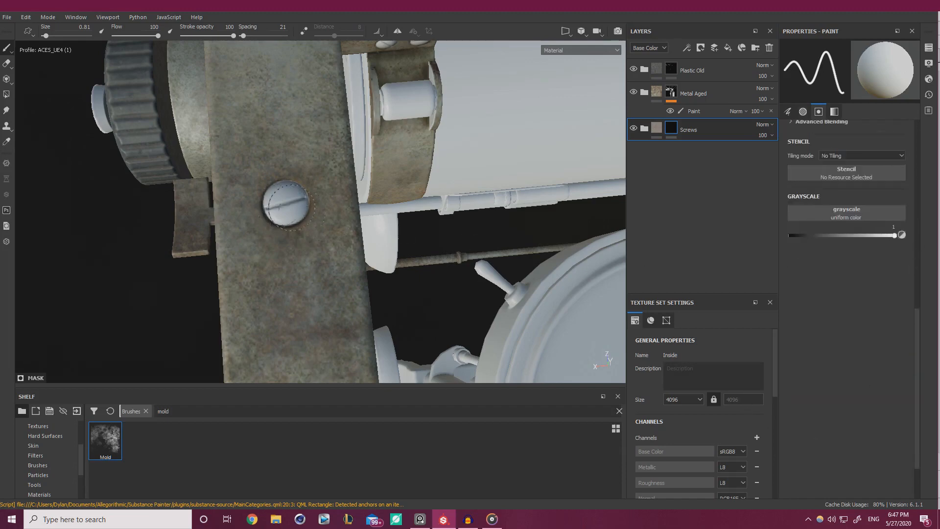
pyautogui.scroll(3, 287, 206)
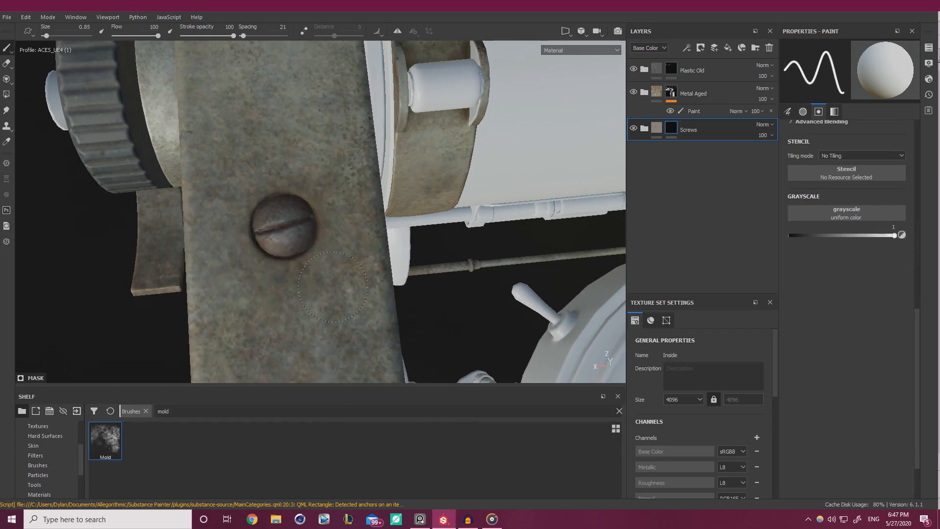
# Paint the slotted screw at the upper end of the bracket's long arm into the Screws mask at brush size 0.85.
pyautogui.keyDown('alt'); pyautogui.moveTo(333, 287); pyautogui.dragTo(313, 265); pyautogui.keyUp('alt')
pyautogui.scroll(-5, 313, 235)
pyautogui.keyDown('alt'); pyautogui.moveTo(244, 191); pyautogui.dragTo(274, 286, button='middle'); pyautogui.keyUp('alt')
pyautogui.scroll(2, 313, 220)
pyautogui.keyDown('alt'); pyautogui.moveTo(259, 108); pyautogui.dragTo(333, 205, button='middle'); pyautogui.keyUp('alt')
pyautogui.scroll(3, 333, 201)
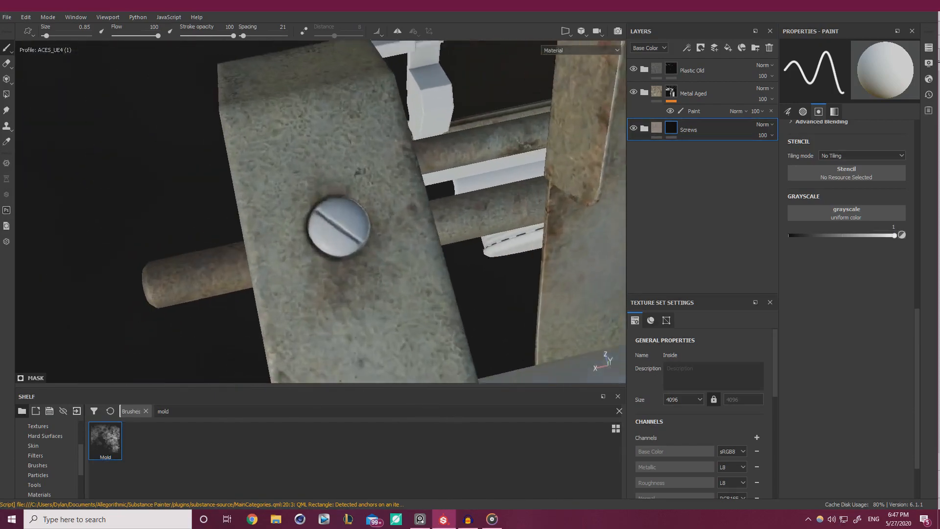
pyautogui.scroll(2, 342, 230)
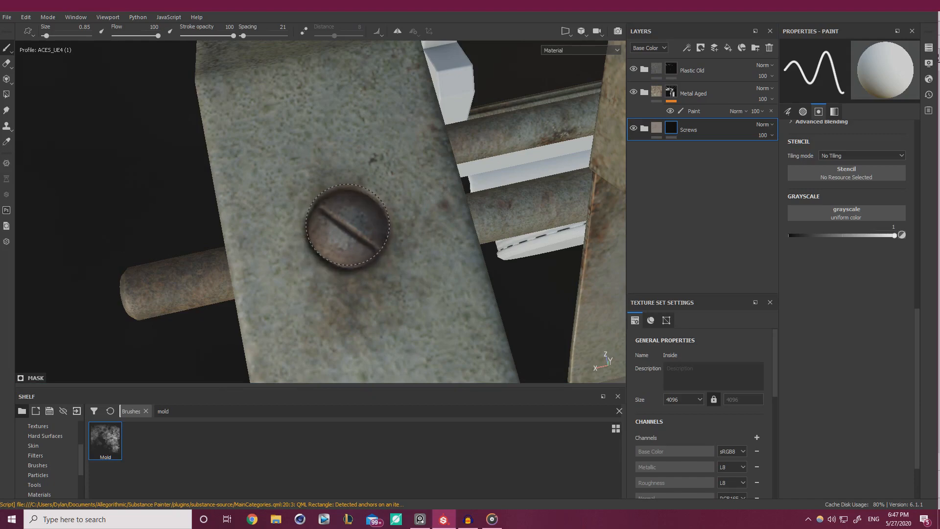
pyautogui.scroll(-8, 344, 226)
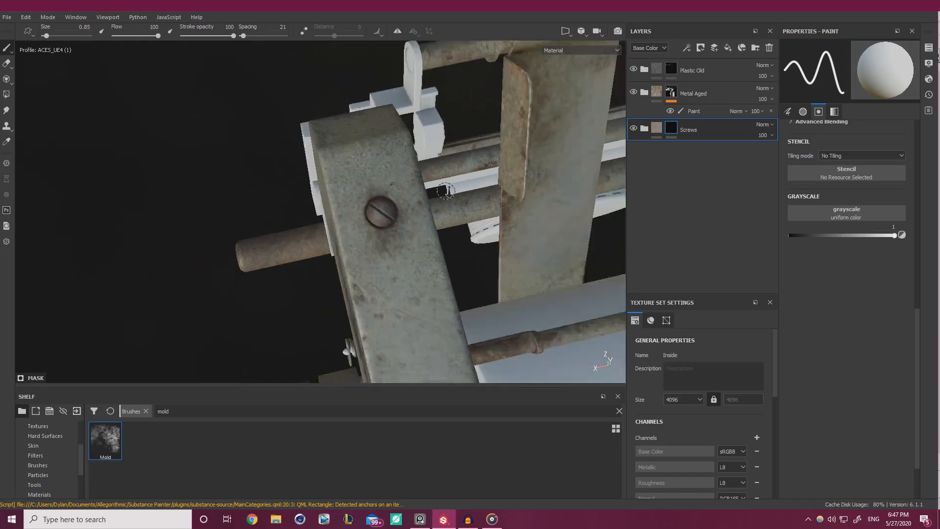
pyautogui.keyDown('alt'); pyautogui.moveTo(337, 159); pyautogui.dragTo(335, 169); pyautogui.keyUp('alt')
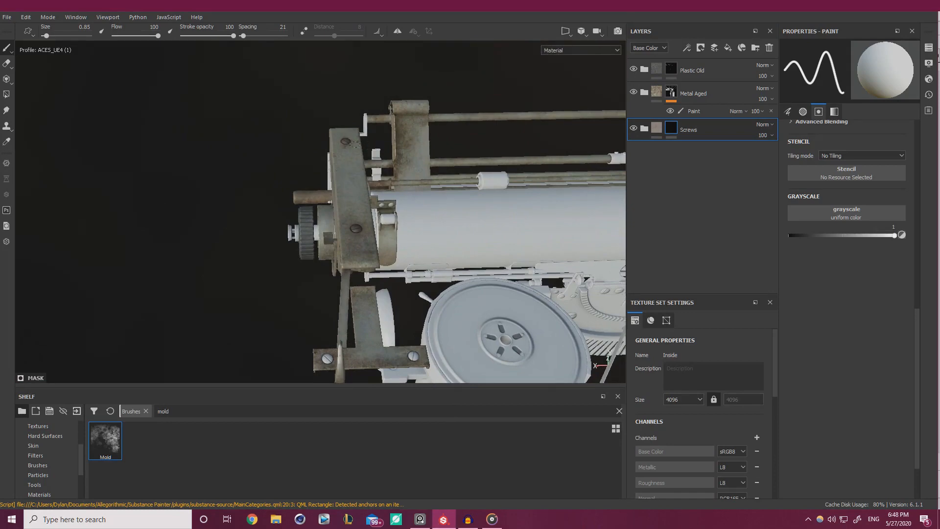
# Examine the carriage brackets in the Underwood typewriter reference photo and put the photo away again.
pyautogui.moveTo(0, 233); pyautogui.dragTo(234, 224, button='right')
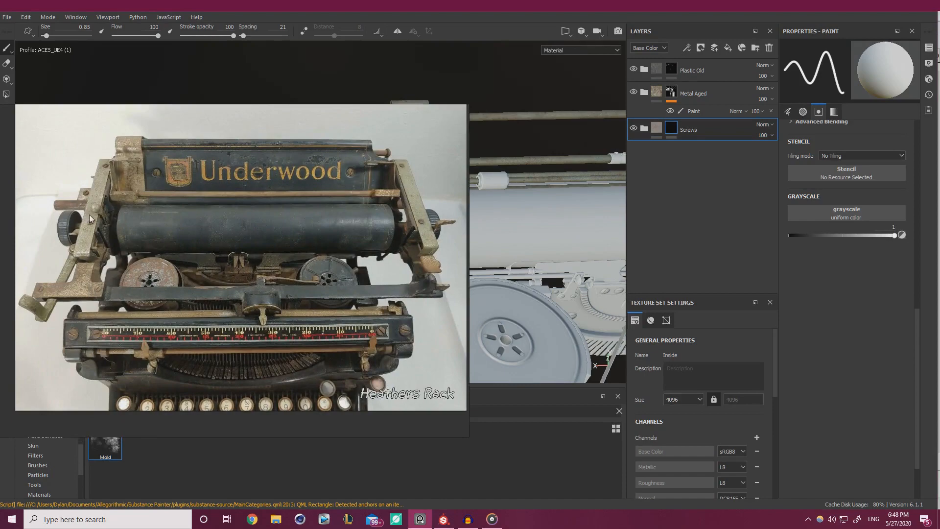
pyautogui.rightClick(108, 208)
pyautogui.click(228, 190)
pyautogui.moveTo(436, 198); pyautogui.dragTo(0, 195, button='right')
# Paint the two slotted screws on the T-shaped bracket's crossbar into the Screws mask at brush size 0.68.
pyautogui.keyDown('alt'); pyautogui.moveTo(479, 308); pyautogui.dragTo(480, 269, button='right'); pyautogui.keyUp('alt')
pyautogui.keyDown('alt'); pyautogui.moveTo(480, 269); pyautogui.dragTo(367, 300); pyautogui.keyUp('alt')
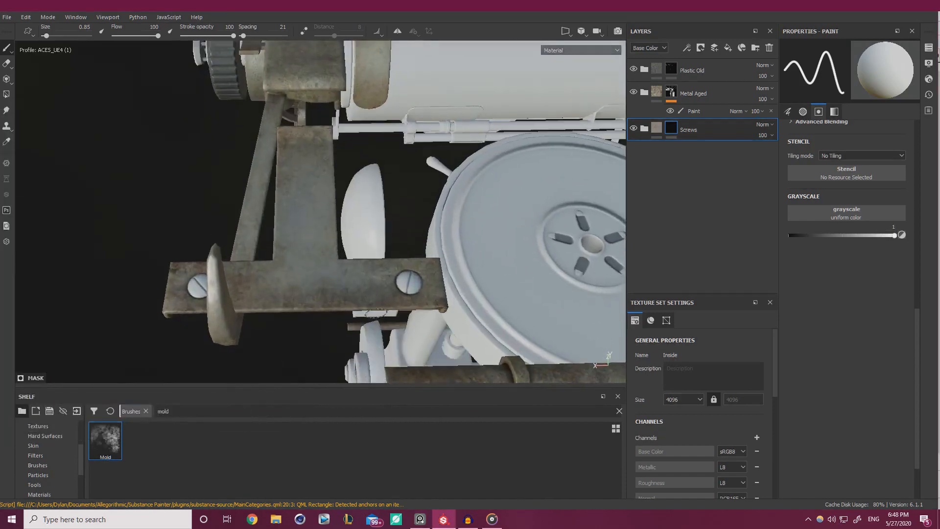
pyautogui.keyDown('alt'); pyautogui.moveTo(367, 300); pyautogui.dragTo(465, 290, button='right'); pyautogui.keyUp('alt')
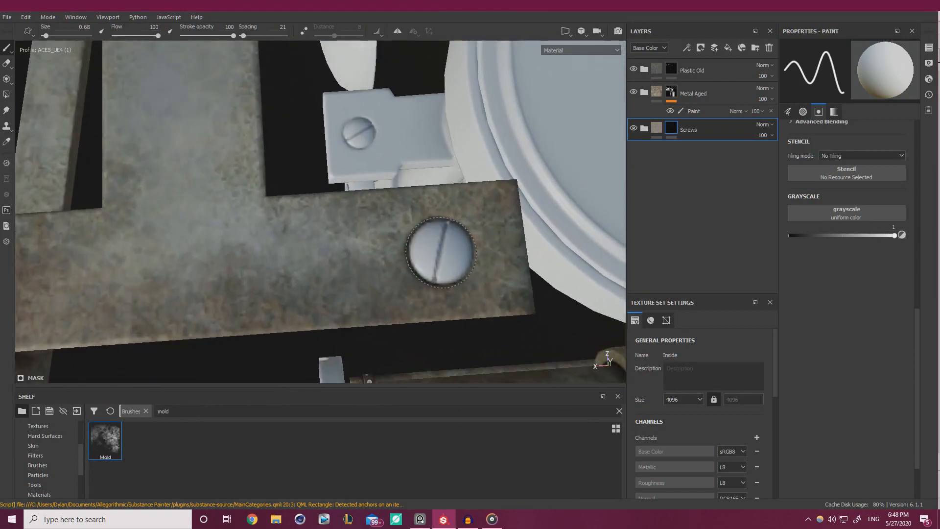
pyautogui.keyDown('alt'); pyautogui.moveTo(380, 251); pyautogui.dragTo(335, 279); pyautogui.keyUp('alt')
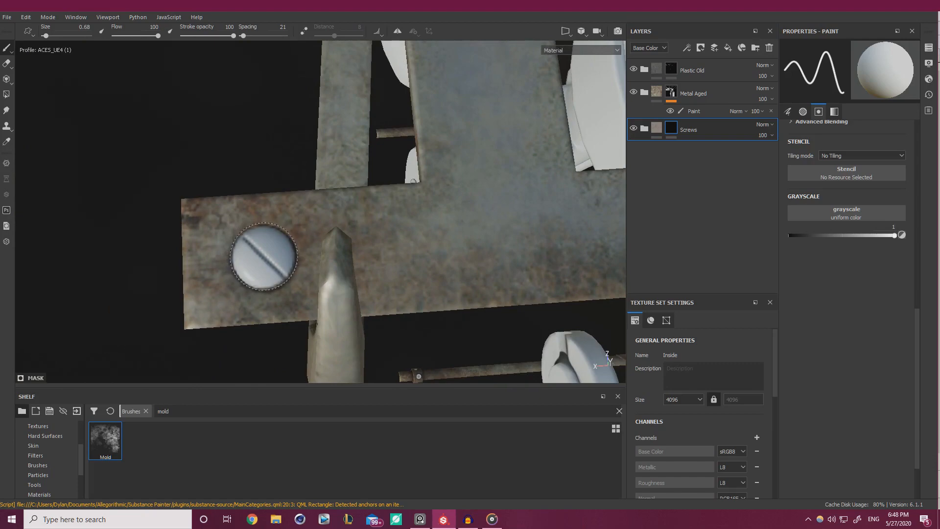
# Paint the lower and upper slotted screws on the opposite bracket arm into the Screws mask at brush size 0.89.
pyautogui.keyDown('alt'); pyautogui.moveTo(143, 219); pyautogui.dragTo(228, 198, button='right'); pyautogui.keyUp('alt')
pyautogui.keyDown('alt'); pyautogui.moveTo(228, 197); pyautogui.dragTo(206, 269, button='middle'); pyautogui.keyUp('alt')
pyautogui.keyDown('alt'); pyautogui.moveTo(206, 268); pyautogui.dragTo(245, 182, button='right'); pyautogui.keyUp('alt')
pyautogui.keyDown('alt'); pyautogui.moveTo(245, 182); pyautogui.dragTo(30, 198, button='middle'); pyautogui.keyUp('alt')
pyautogui.keyDown('alt'); pyautogui.moveTo(342, 216); pyautogui.dragTo(446, 171, button='right'); pyautogui.keyUp('alt')
pyautogui.keyDown('alt'); pyautogui.moveTo(446, 172); pyautogui.dragTo(413, 229, button='middle'); pyautogui.keyUp('alt')
pyautogui.keyDown('alt'); pyautogui.moveTo(412, 229); pyautogui.dragTo(382, 245); pyautogui.keyUp('alt')
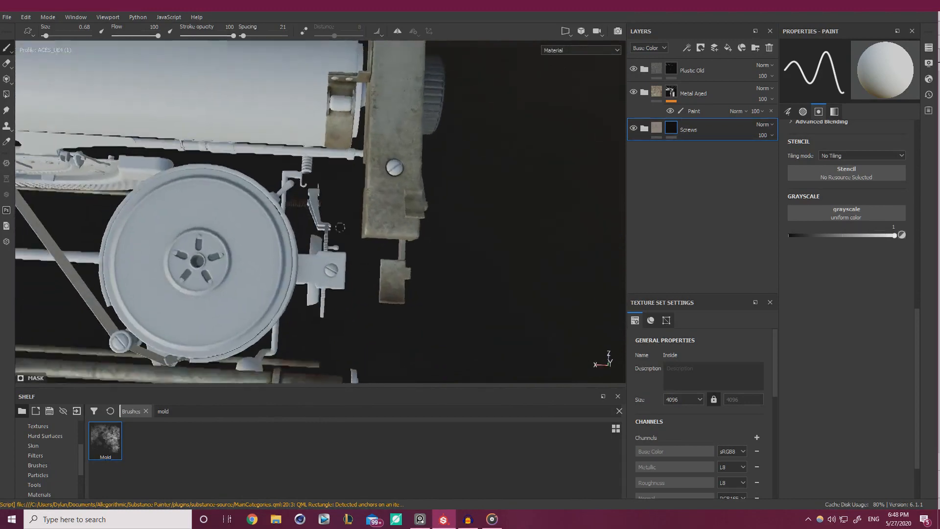
pyautogui.keyDown('alt'); pyautogui.moveTo(314, 230); pyautogui.dragTo(351, 218, button='right'); pyautogui.keyUp('alt')
pyautogui.keyDown('alt'); pyautogui.moveTo(351, 218); pyautogui.dragTo(325, 251, button='middle'); pyautogui.keyUp('alt')
pyautogui.keyDown('alt'); pyautogui.moveTo(325, 252); pyautogui.dragTo(514, 220, button='right'); pyautogui.keyUp('alt')
pyautogui.keyDown('alt'); pyautogui.moveTo(514, 221); pyautogui.dragTo(441, 285, button='middle'); pyautogui.keyUp('alt')
pyautogui.moveTo(441, 284)
pyautogui.keyDown('alt'); pyautogui.mouseDown(button='right')
pyautogui.moveTo(431, 294)
pyautogui.moveTo(364, 273)
pyautogui.mouseUp(button='right'); pyautogui.keyUp('alt')
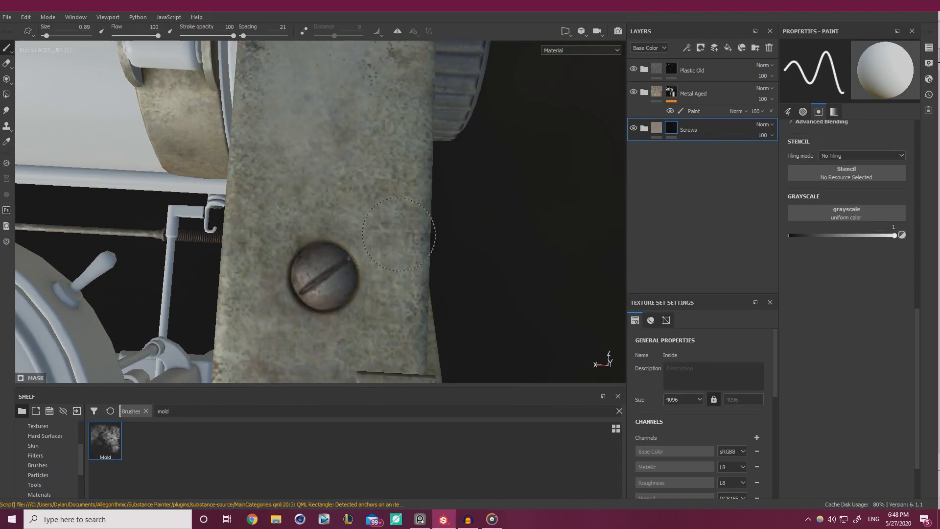
pyautogui.moveTo(399, 234)
pyautogui.keyDown('alt'); pyautogui.mouseDown()
pyautogui.moveTo(328, 162)
pyautogui.moveTo(336, 279)
pyautogui.moveTo(313, 206)
pyautogui.moveTo(291, 189)
pyautogui.mouseUp(); pyautogui.keyUp('alt')
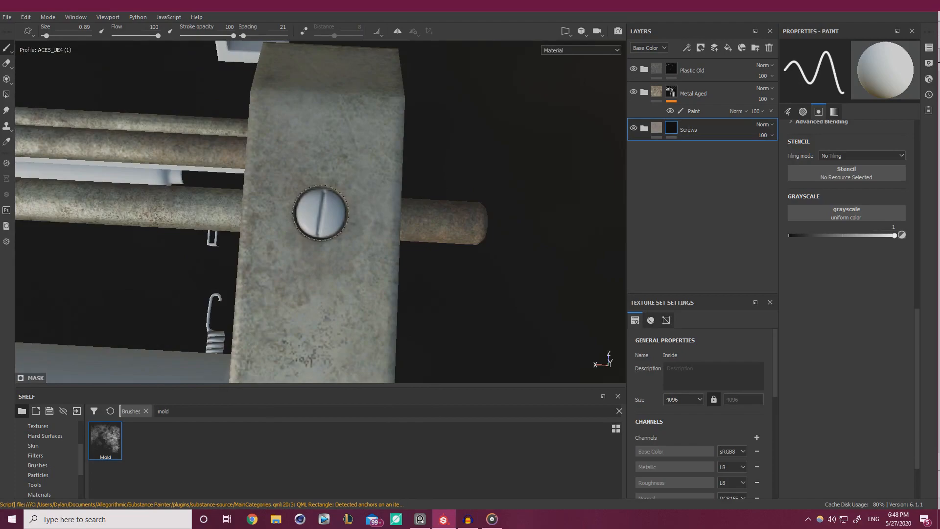
pyautogui.scroll(-10, 319, 213)
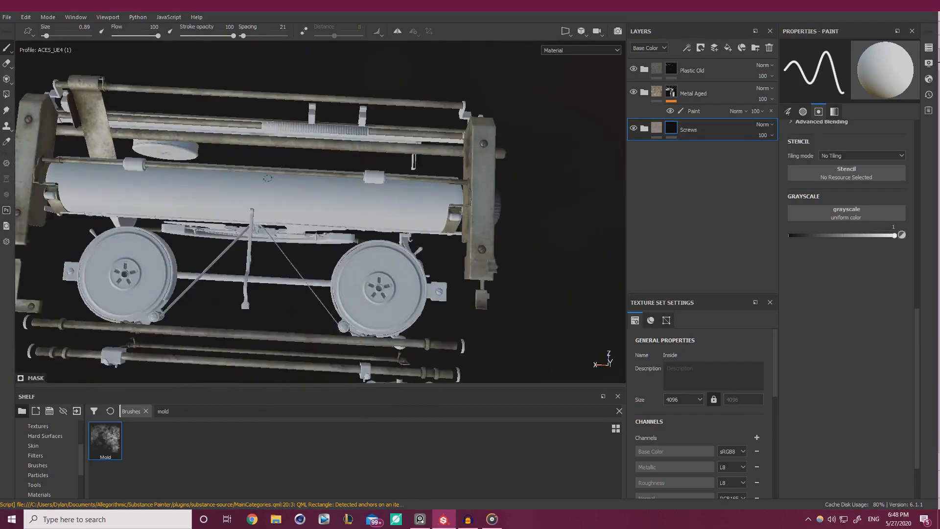
# Paint the two small slotted screws on the block beside the ratchet wheel into the Screws mask at brush size 0.46.
pyautogui.keyDown('alt'); pyautogui.moveTo(320, 213); pyautogui.dragTo(362, 98); pyautogui.keyUp('alt')
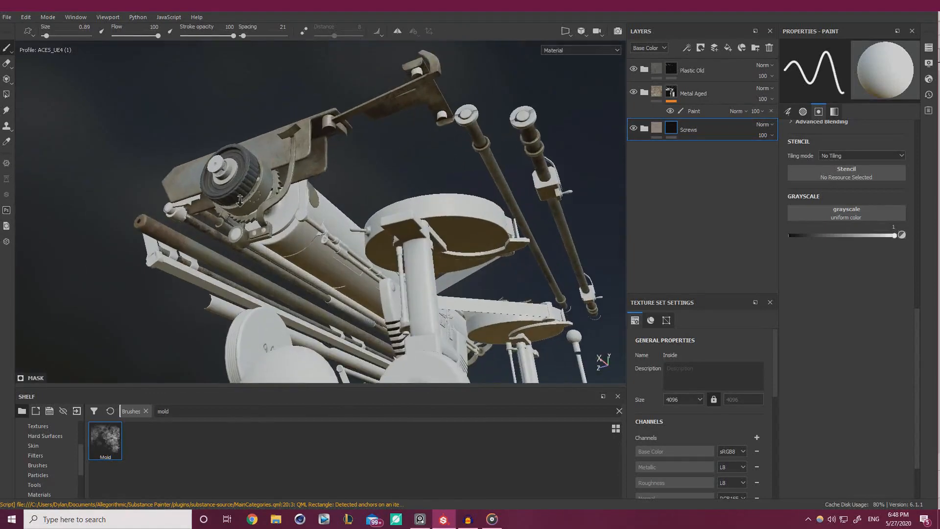
pyautogui.keyDown('alt'); pyautogui.moveTo(324, 196); pyautogui.dragTo(333, 308, button='right'); pyautogui.keyUp('alt')
pyautogui.keyDown('alt'); pyautogui.moveTo(333, 274); pyautogui.dragTo(343, 231, button='middle'); pyautogui.keyUp('alt')
pyautogui.keyDown('alt'); pyautogui.moveTo(343, 216); pyautogui.dragTo(376, 260, button='right'); pyautogui.keyUp('alt')
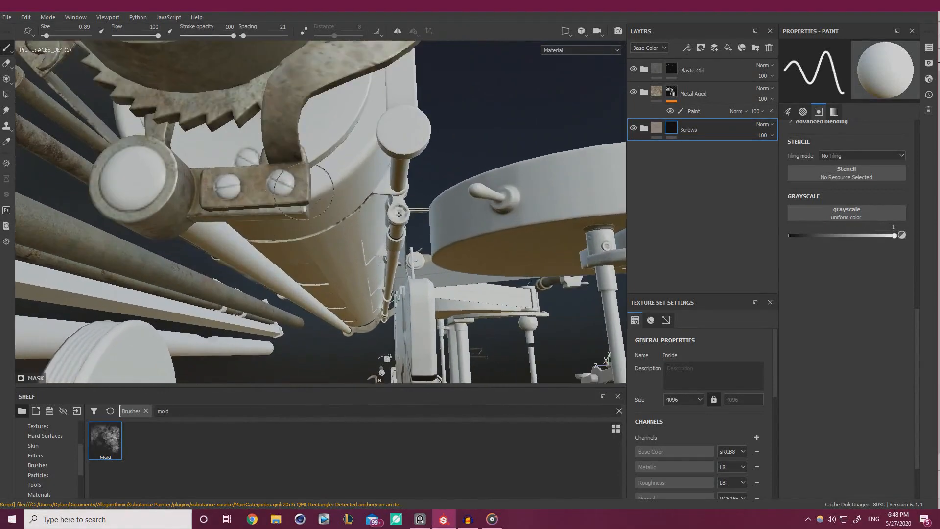
pyautogui.keyDown('alt'); pyautogui.moveTo(398, 212); pyautogui.dragTo(446, 232, button='middle'); pyautogui.keyUp('alt')
pyautogui.keyDown('alt'); pyautogui.moveTo(446, 232); pyautogui.dragTo(441, 279); pyautogui.keyUp('alt')
pyautogui.keyDown('alt'); pyautogui.moveTo(318, 166); pyautogui.dragTo(334, 214, button='right'); pyautogui.keyUp('alt')
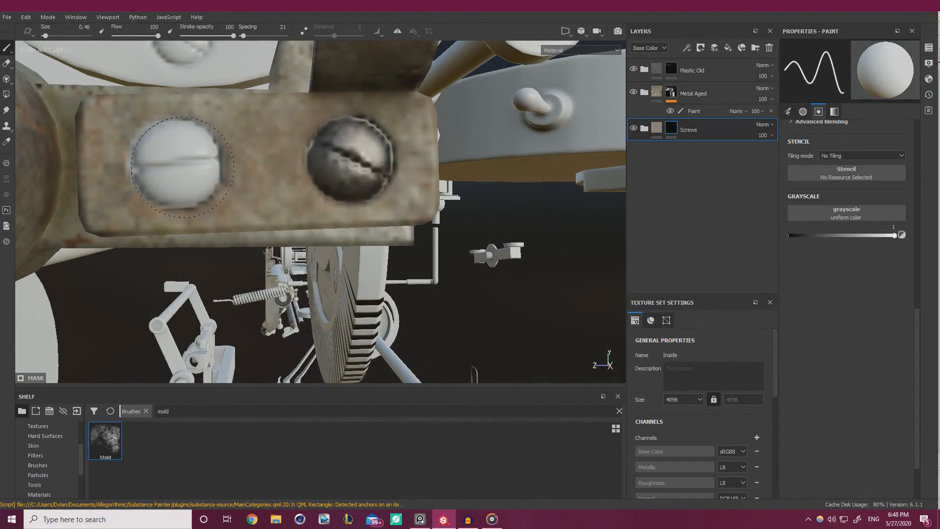
# Paint the large round end cap next to the two-screw block into the Screws mask at brush size 1.04.
pyautogui.keyDown('alt'); pyautogui.moveTo(303, 205); pyautogui.dragTo(298, 185, button='right'); pyautogui.keyUp('alt')
pyautogui.keyDown('alt'); pyautogui.moveTo(298, 185); pyautogui.dragTo(349, 185, button='middle'); pyautogui.keyUp('alt')
pyautogui.keyDown('alt'); pyautogui.moveTo(348, 185); pyautogui.dragTo(206, 186, button='right'); pyautogui.keyUp('alt')
pyautogui.keyDown('alt'); pyautogui.moveTo(206, 186); pyautogui.dragTo(279, 194, button='middle'); pyautogui.keyUp('alt')
pyautogui.keyDown('ctrl'); pyautogui.moveTo(249, 184); pyautogui.dragTo(260, 184, button='right'); pyautogui.keyUp('ctrl')
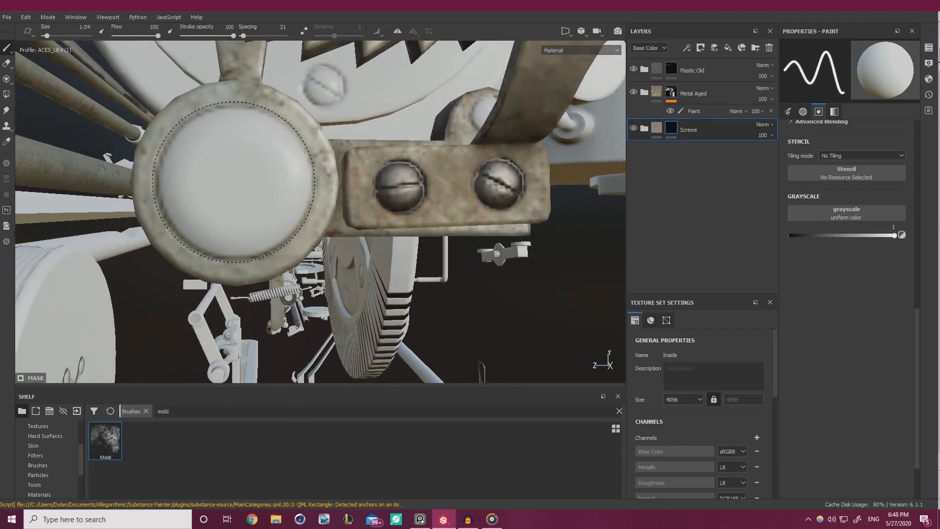
# Paint the small round pin on the rounded lug behind the two-screw block into the Screws mask.
pyautogui.keyDown('alt'); pyautogui.moveTo(240, 184); pyautogui.dragTo(377, 178); pyautogui.keyUp('alt')
pyautogui.keyDown('alt'); pyautogui.moveTo(377, 179); pyautogui.dragTo(430, 98, button='middle'); pyautogui.keyUp('alt')
pyautogui.keyDown('alt'); pyautogui.moveTo(343, 206); pyautogui.dragTo(353, 147); pyautogui.keyUp('alt')
pyautogui.keyDown('alt'); pyautogui.moveTo(249, 267); pyautogui.dragTo(308, 291, button='right'); pyautogui.keyUp('alt')
pyautogui.keyDown('alt'); pyautogui.moveTo(352, 221); pyautogui.dragTo(300, 183, button='middle'); pyautogui.keyUp('alt')
pyautogui.moveTo(300, 182)
pyautogui.keyDown('alt'); pyautogui.mouseDown()
pyautogui.moveTo(267, 197)
pyautogui.moveTo(286, 184)
pyautogui.mouseUp(); pyautogui.keyUp('alt')
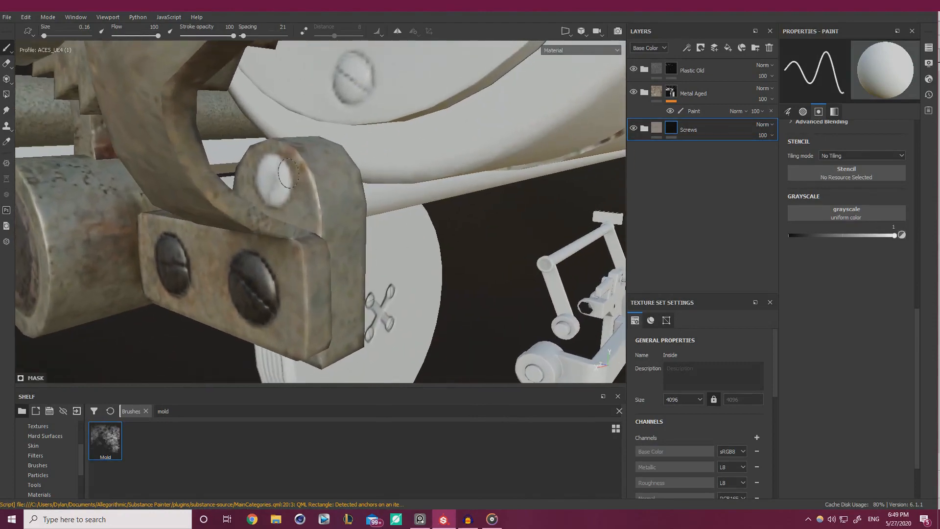
# Paint the round pivot pin at the ratchet pawl's lower joint into the Screws mask at brush size 0.28.
pyautogui.keyDown('alt'); pyautogui.moveTo(273, 181); pyautogui.dragTo(99, 147, button='right'); pyautogui.keyUp('alt')
pyautogui.keyDown('alt'); pyautogui.moveTo(98, 147); pyautogui.dragTo(325, 190); pyautogui.keyUp('alt')
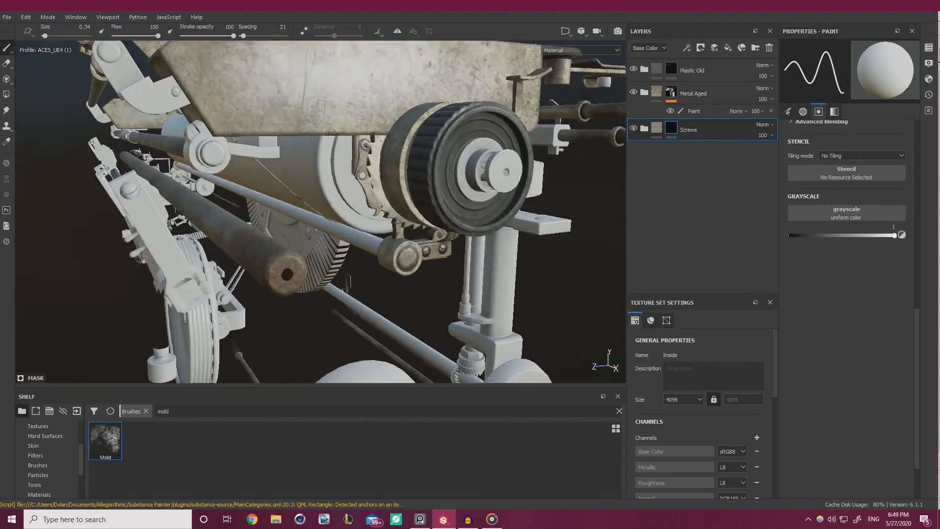
pyautogui.keyDown('alt'); pyautogui.moveTo(325, 190); pyautogui.dragTo(382, 206, button='right'); pyautogui.keyUp('alt')
pyautogui.keyDown('alt'); pyautogui.moveTo(382, 206); pyautogui.dragTo(392, 260, button='middle'); pyautogui.keyUp('alt')
pyautogui.keyDown('alt'); pyautogui.moveTo(391, 259); pyautogui.dragTo(498, 278, button='right'); pyautogui.keyUp('alt')
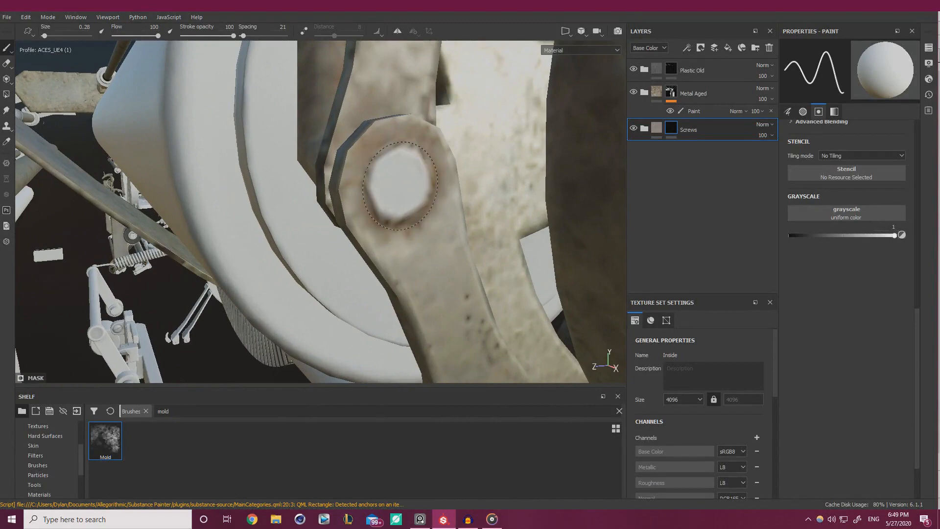
pyautogui.keyDown('alt'); pyautogui.moveTo(446, 213); pyautogui.dragTo(407, 206, button='right'); pyautogui.keyUp('alt')
pyautogui.keyDown('alt'); pyautogui.moveTo(406, 206); pyautogui.dragTo(215, 240, button='middle'); pyautogui.keyUp('alt')
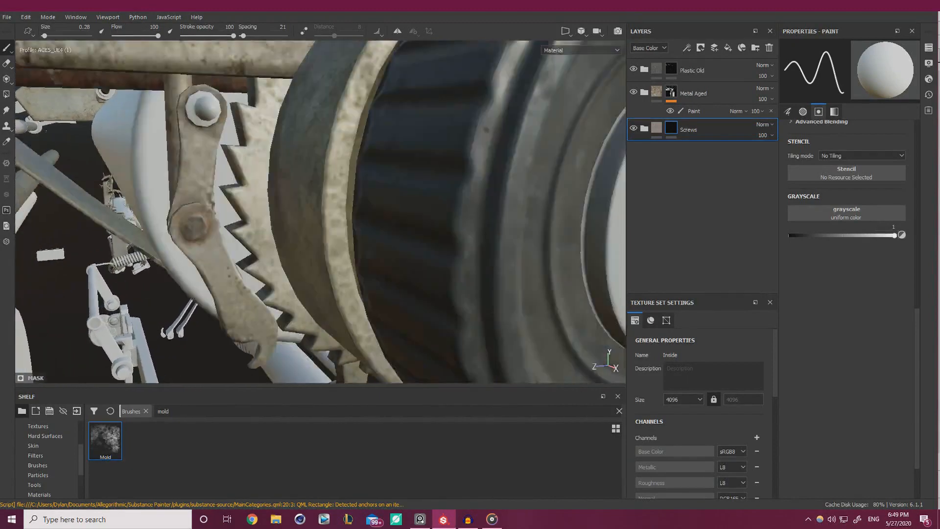
# Fill the collar and pointed tip of the pawl arm's upper pin into the Screws mask using Polygon Fill with color 1.
pyautogui.keyDown('alt'); pyautogui.moveTo(215, 239); pyautogui.dragTo(399, 182); pyautogui.keyUp('alt')
pyautogui.keyDown('alt'); pyautogui.moveTo(399, 182); pyautogui.dragTo(411, 181, button='right'); pyautogui.keyUp('alt')
pyautogui.moveTo(411, 181)
pyautogui.keyDown('alt'); pyautogui.mouseDown()
pyautogui.moveTo(315, 149)
pyautogui.moveTo(357, 170)
pyautogui.moveTo(306, 162)
pyautogui.moveTo(371, 168)
pyautogui.moveTo(136, 181)
pyautogui.mouseUp(); pyautogui.keyUp('alt')
pyautogui.keyDown('alt'); pyautogui.moveTo(250, 189); pyautogui.dragTo(289, 201); pyautogui.keyUp('alt')
pyautogui.scroll(1, 289, 200)
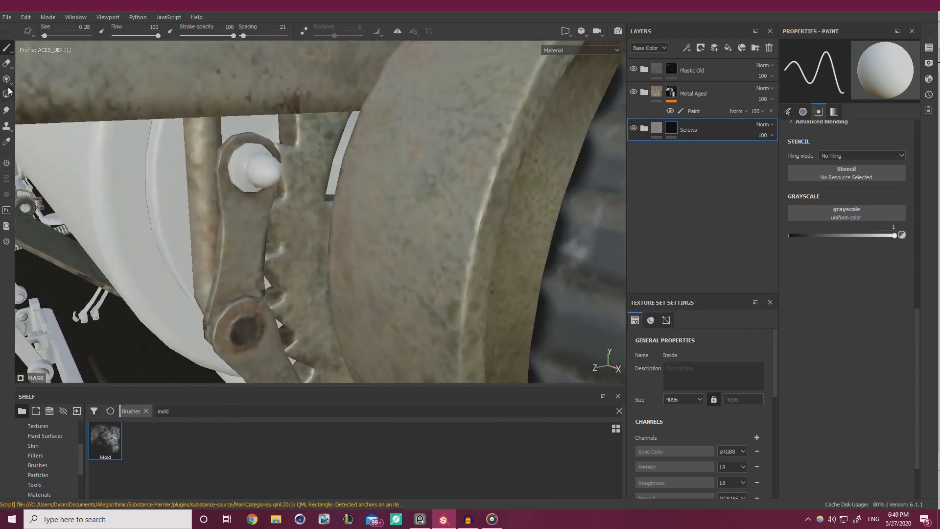
pyautogui.click(7, 93)
pyautogui.keyDown('alt'); pyautogui.moveTo(249, 161); pyautogui.dragTo(330, 175); pyautogui.keyUp('alt')
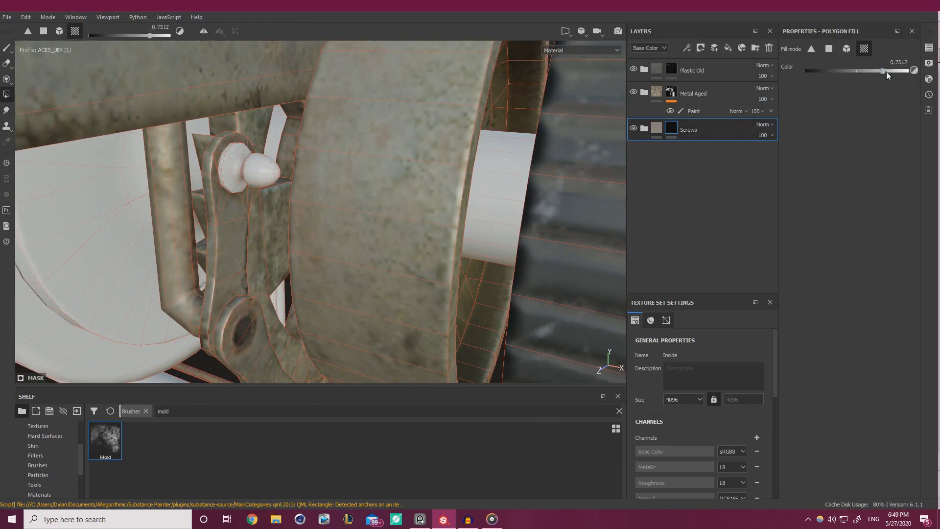
pyautogui.click(226, 168)
pyautogui.scroll(1, 227, 163)
pyautogui.keyDown('alt'); pyautogui.moveTo(286, 173); pyautogui.dragTo(251, 173); pyautogui.keyUp('alt')
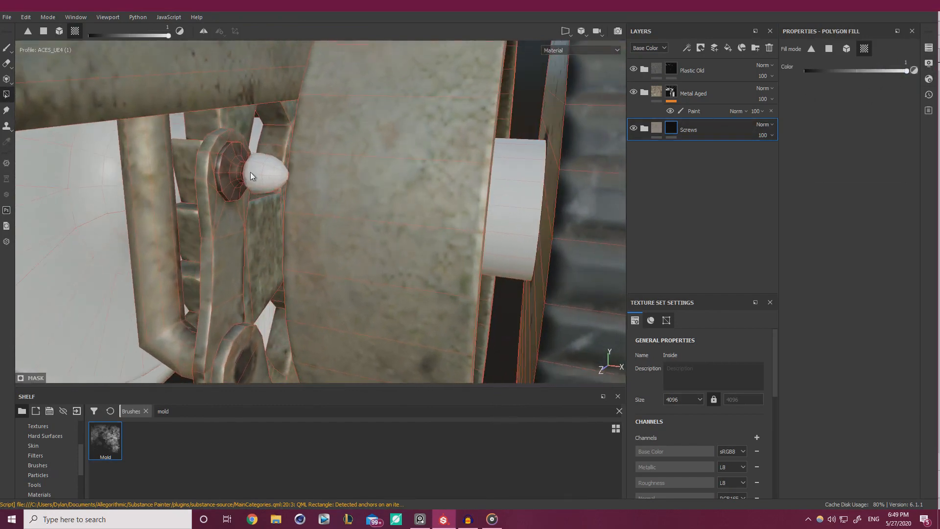
pyautogui.click(250, 173)
pyautogui.keyDown('alt'); pyautogui.moveTo(372, 149); pyautogui.dragTo(296, 171); pyautogui.keyUp('alt')
pyautogui.scroll(-1, 295, 171)
pyautogui.click(8, 48)
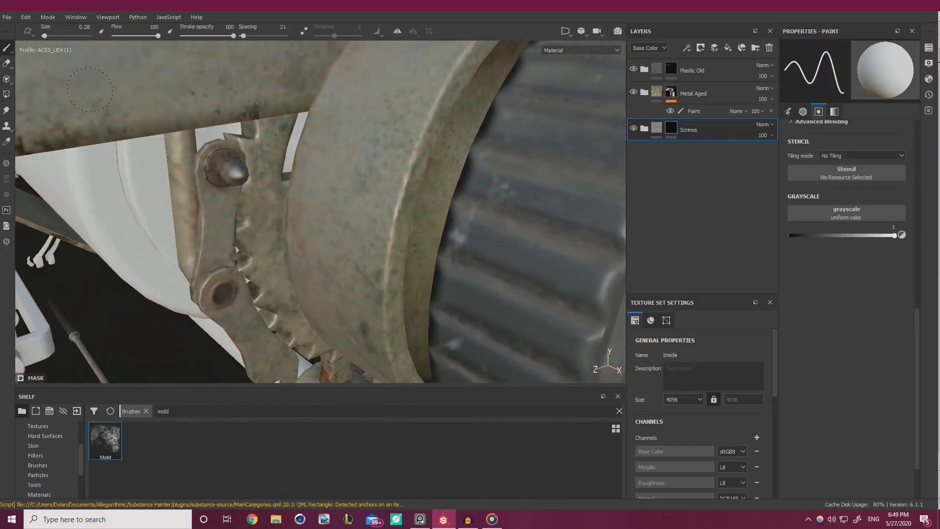
# Paint the white rivet on the rod clamp under the curved metal plate into the Screws mask at brush size 0.22.
pyautogui.scroll(-4, 289, 160)
pyautogui.keyDown('alt'); pyautogui.moveTo(368, 153); pyautogui.dragTo(267, 175); pyautogui.keyUp('alt')
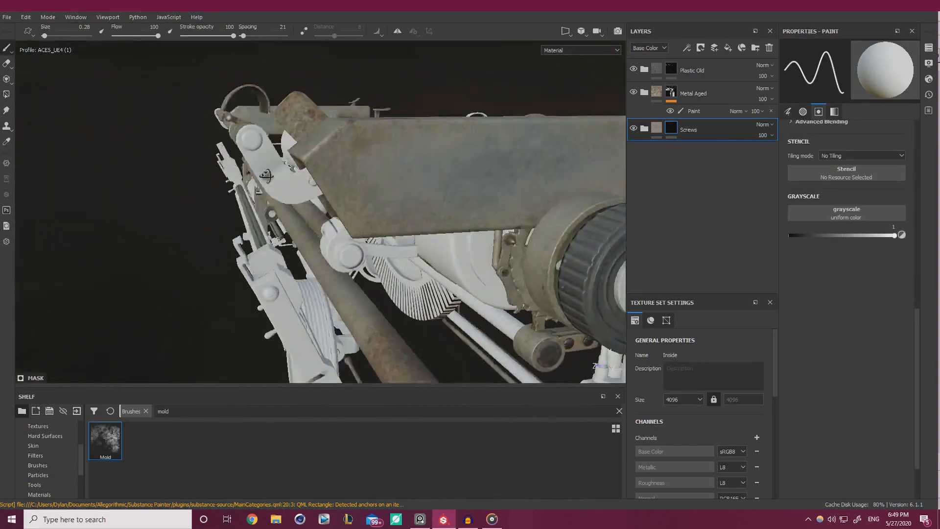
pyautogui.scroll(-2, 361, 195)
pyautogui.keyDown('alt'); pyautogui.moveTo(361, 195); pyautogui.dragTo(325, 57, button='middle'); pyautogui.keyUp('alt')
pyautogui.keyDown('alt'); pyautogui.moveTo(289, 206); pyautogui.dragTo(416, 167); pyautogui.keyUp('alt')
pyautogui.keyDown('alt'); pyautogui.moveTo(373, 181); pyautogui.dragTo(416, 145, button='right'); pyautogui.keyUp('alt')
pyautogui.keyDown('alt'); pyautogui.moveTo(406, 154); pyautogui.dragTo(412, 254, button='middle'); pyautogui.keyUp('alt')
pyautogui.keyDown('alt'); pyautogui.moveTo(343, 205); pyautogui.dragTo(489, 230); pyautogui.keyUp('alt')
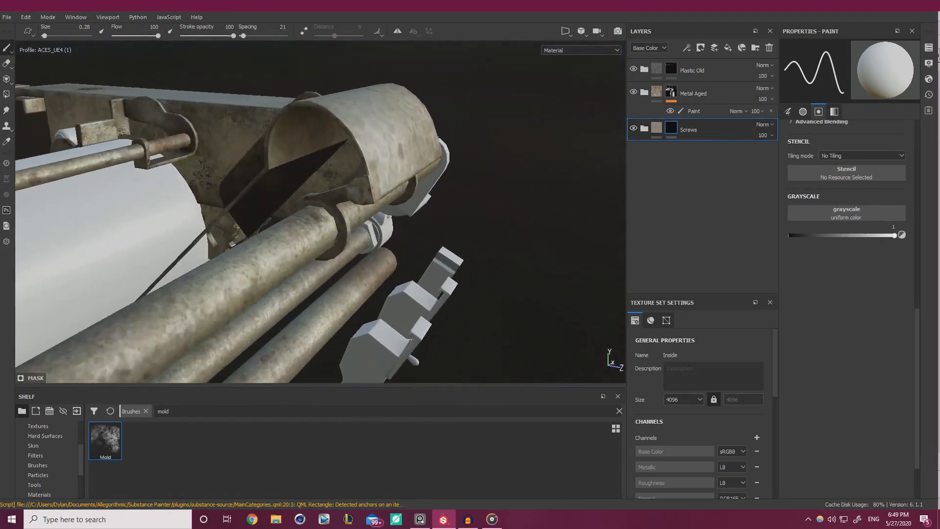
pyautogui.keyDown('alt'); pyautogui.moveTo(411, 240); pyautogui.dragTo(489, 223); pyautogui.keyUp('alt')
pyautogui.keyDown('alt'); pyautogui.moveTo(490, 223); pyautogui.dragTo(497, 229, button='right'); pyautogui.keyUp('alt')
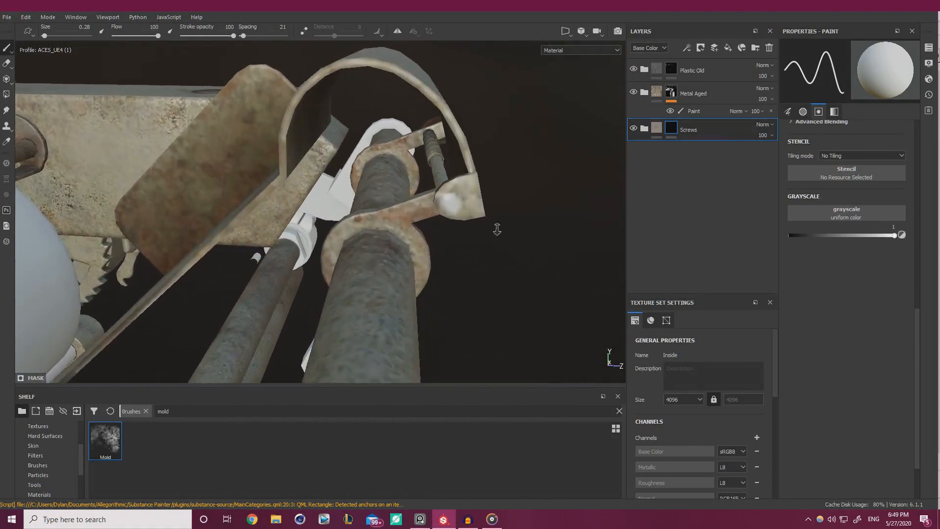
pyautogui.keyDown('alt'); pyautogui.moveTo(497, 229); pyautogui.dragTo(478, 227); pyautogui.keyUp('alt')
pyautogui.keyDown('alt'); pyautogui.moveTo(477, 227); pyautogui.dragTo(500, 226, button='right'); pyautogui.keyUp('alt')
pyautogui.keyDown('alt'); pyautogui.moveTo(499, 226); pyautogui.dragTo(205, 191); pyautogui.keyUp('alt')
pyautogui.keyDown('alt'); pyautogui.moveTo(206, 191); pyautogui.dragTo(311, 206, button='middle'); pyautogui.keyUp('alt')
pyautogui.keyDown('alt'); pyautogui.moveTo(310, 205); pyautogui.dragTo(424, 235, button='right'); pyautogui.keyUp('alt')
pyautogui.keyDown('alt'); pyautogui.moveTo(424, 235); pyautogui.dragTo(303, 183); pyautogui.keyUp('alt')
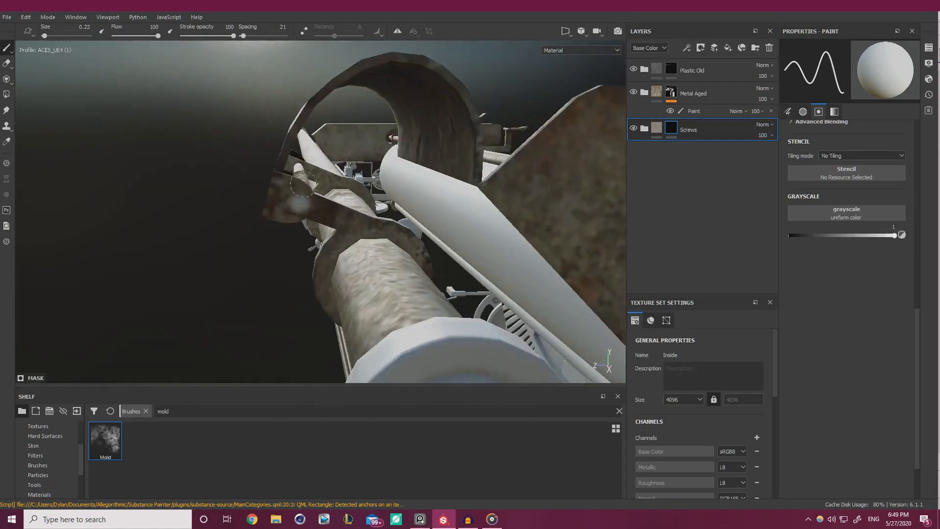
pyautogui.keyDown('shift'); pyautogui.moveTo(303, 184); pyautogui.dragTo(299, 201, button='right'); pyautogui.keyUp('shift')
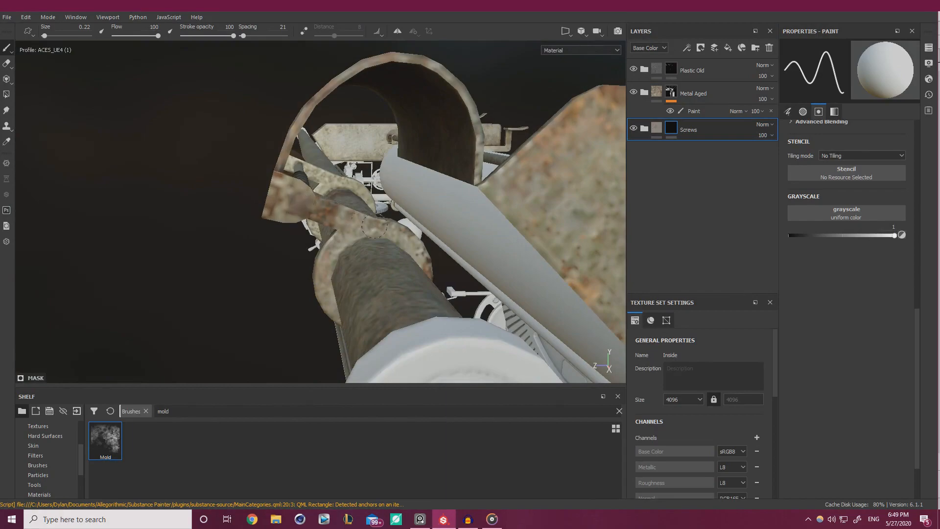
# Paint the two slotted screws on the L-shaped plate above the small roller into the Screws mask at brush size 0.51.
pyautogui.keyDown('alt'); pyautogui.moveTo(374, 226); pyautogui.dragTo(342, 210, button='right'); pyautogui.keyUp('alt')
pyautogui.keyDown('alt'); pyautogui.moveTo(342, 210); pyautogui.dragTo(248, 195); pyautogui.keyUp('alt')
pyautogui.keyDown('alt'); pyautogui.moveTo(247, 196); pyautogui.dragTo(185, 227, button='right'); pyautogui.keyUp('alt')
pyautogui.keyDown('alt'); pyautogui.moveTo(185, 227); pyautogui.dragTo(260, 264, button='middle'); pyautogui.keyUp('alt')
pyautogui.keyDown('alt'); pyautogui.moveTo(259, 264); pyautogui.dragTo(244, 220, button='right'); pyautogui.keyUp('alt')
pyautogui.keyDown('alt'); pyautogui.moveTo(245, 221); pyautogui.dragTo(274, 230); pyautogui.keyUp('alt')
pyautogui.moveTo(274, 230)
pyautogui.keyDown('alt'); pyautogui.mouseDown(button='right')
pyautogui.moveTo(321, 242)
pyautogui.moveTo(263, 245)
pyautogui.mouseUp(button='right'); pyautogui.keyUp('alt')
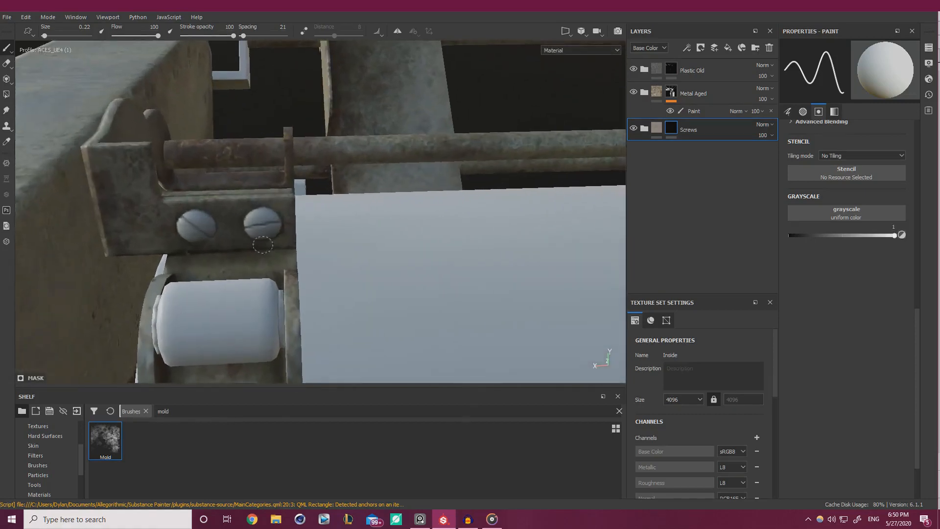
pyautogui.keyDown('alt'); pyautogui.moveTo(263, 245); pyautogui.dragTo(323, 215); pyautogui.keyUp('alt')
pyautogui.keyDown('alt'); pyautogui.moveTo(323, 215); pyautogui.dragTo(282, 276, button='right'); pyautogui.keyUp('alt')
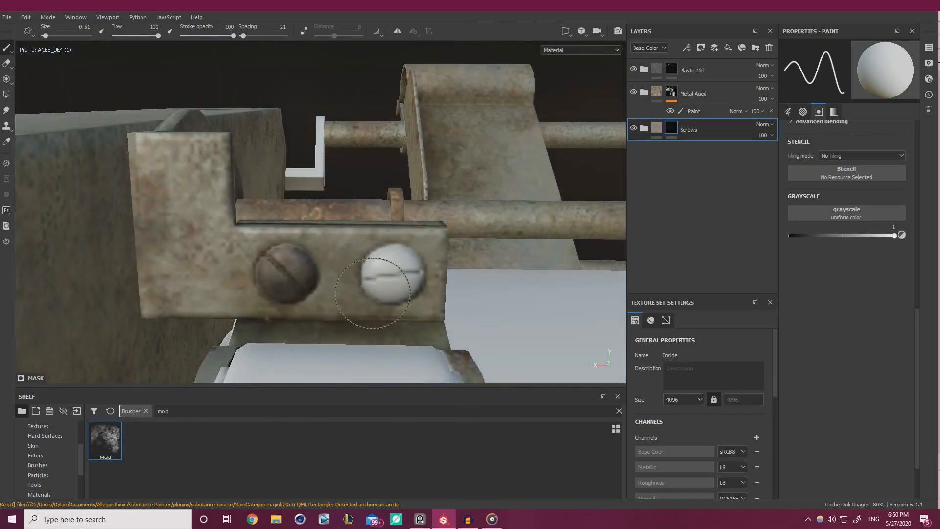
# Paint the lever's pivot screw on the carriage side plate near the knob into the Screws mask at brush size 0.51.
pyautogui.keyDown('alt'); pyautogui.moveTo(490, 230); pyautogui.dragTo(553, 254); pyautogui.keyUp('alt')
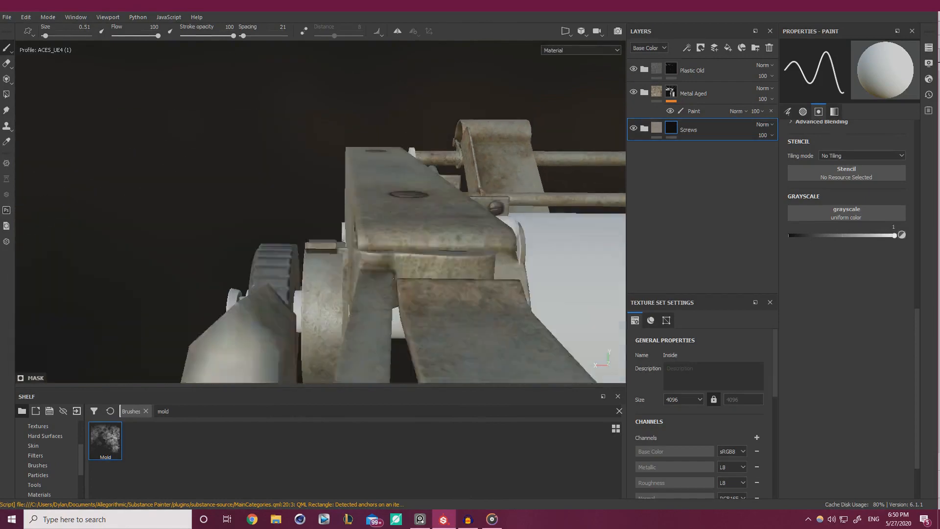
pyautogui.keyDown('alt'); pyautogui.moveTo(372, 220); pyautogui.dragTo(250, 207, button='right'); pyautogui.keyUp('alt')
pyautogui.keyDown('alt'); pyautogui.moveTo(249, 208); pyautogui.dragTo(161, 205); pyautogui.keyUp('alt')
pyautogui.keyDown('alt'); pyautogui.moveTo(563, 162); pyautogui.dragTo(317, 157, button='middle'); pyautogui.keyUp('alt')
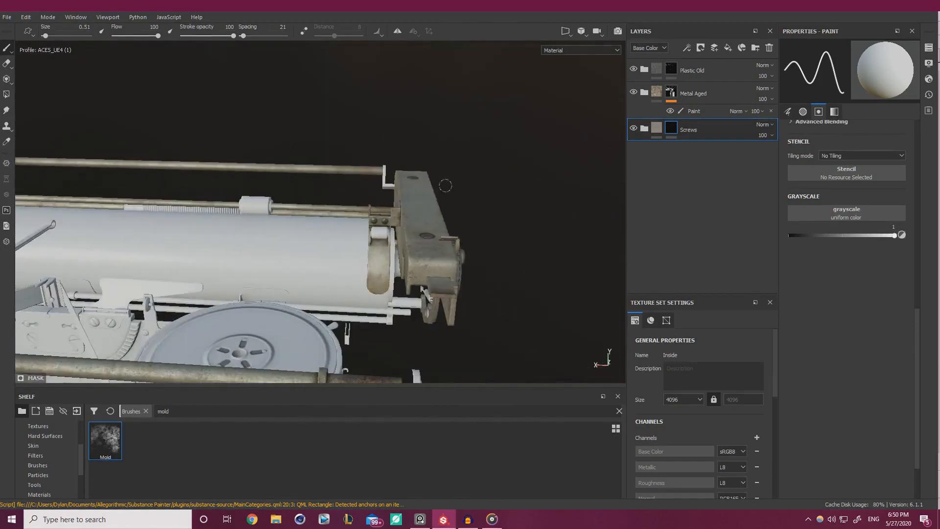
pyautogui.keyDown('alt'); pyautogui.moveTo(443, 185); pyautogui.dragTo(429, 235); pyautogui.keyUp('alt')
pyautogui.keyDown('alt'); pyautogui.moveTo(289, 222); pyautogui.dragTo(265, 188, button='middle'); pyautogui.keyUp('alt')
pyautogui.keyDown('alt'); pyautogui.moveTo(264, 188); pyautogui.dragTo(147, 195); pyautogui.keyUp('alt')
pyautogui.keyDown('alt'); pyautogui.moveTo(313, 221); pyautogui.dragTo(413, 257, button='right'); pyautogui.keyUp('alt')
pyautogui.keyDown('alt'); pyautogui.moveTo(412, 257); pyautogui.dragTo(343, 220, button='middle'); pyautogui.keyUp('alt')
pyautogui.keyDown('alt'); pyautogui.moveTo(342, 221); pyautogui.dragTo(273, 178); pyautogui.keyUp('alt')
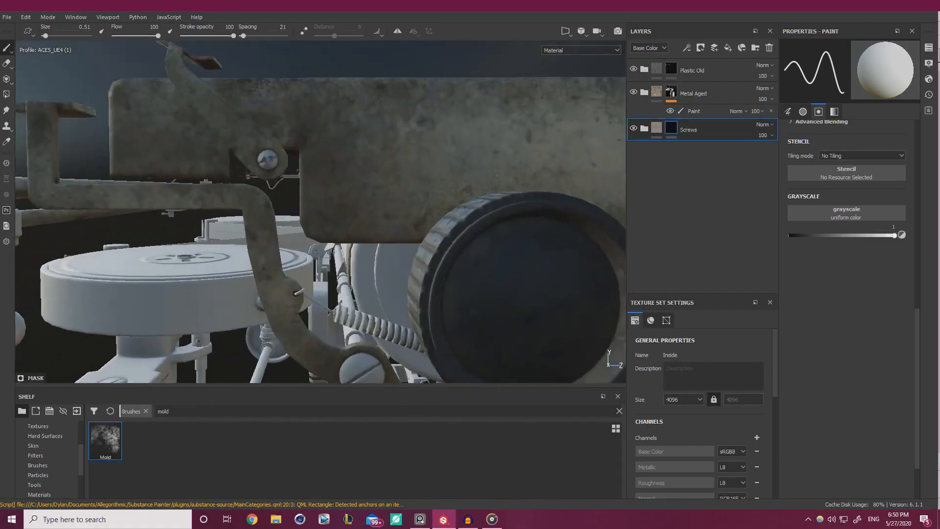
pyautogui.keyDown('alt'); pyautogui.moveTo(273, 178); pyautogui.dragTo(422, 241, button='right'); pyautogui.keyUp('alt')
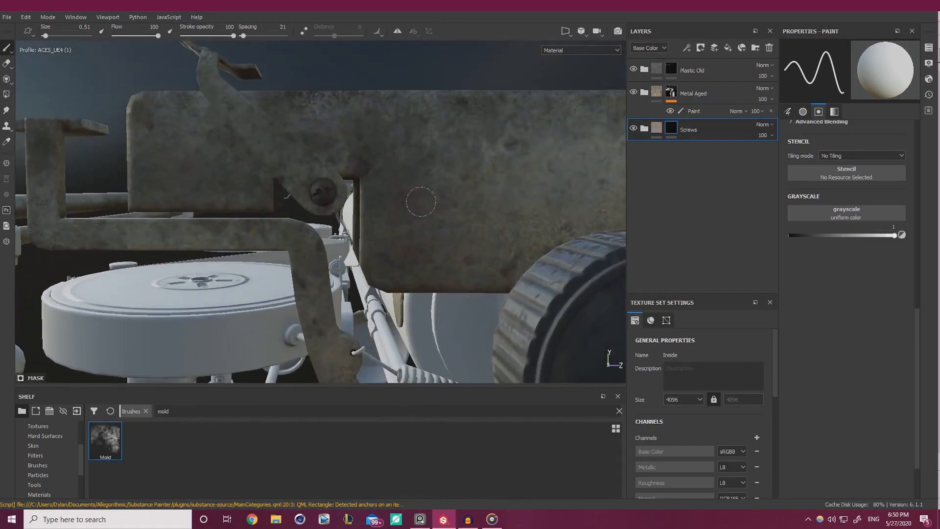
# Paint the slotted screw and the round rivet on the curved lever below the knob into the Screws mask at brush size 1.07.
pyautogui.keyDown('alt'); pyautogui.moveTo(421, 202); pyautogui.dragTo(354, 210, button='right'); pyautogui.keyUp('alt')
pyautogui.keyDown('alt'); pyautogui.moveTo(392, 343); pyautogui.dragTo(345, 205, button='middle'); pyautogui.keyUp('alt')
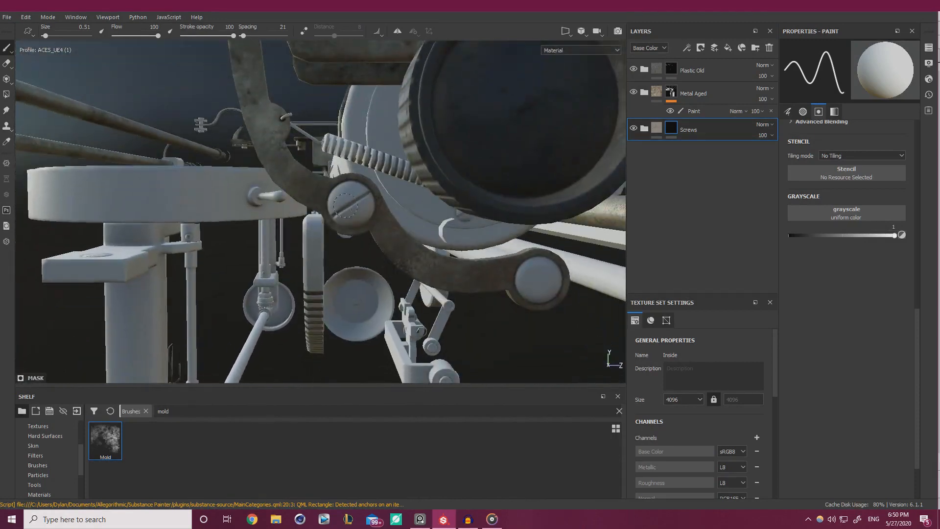
pyautogui.moveTo(346, 205)
pyautogui.keyDown('alt'); pyautogui.mouseDown(button='right')
pyautogui.moveTo(389, 223)
pyautogui.moveTo(348, 213)
pyautogui.moveTo(333, 197)
pyautogui.mouseUp(button='right'); pyautogui.keyUp('alt')
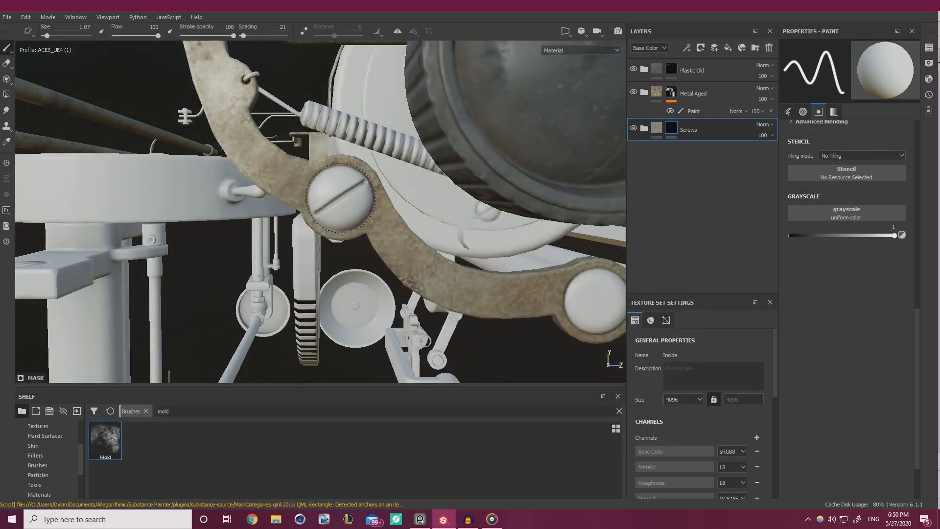
pyautogui.keyDown('alt'); pyautogui.moveTo(460, 225); pyautogui.dragTo(318, 169); pyautogui.keyUp('alt')
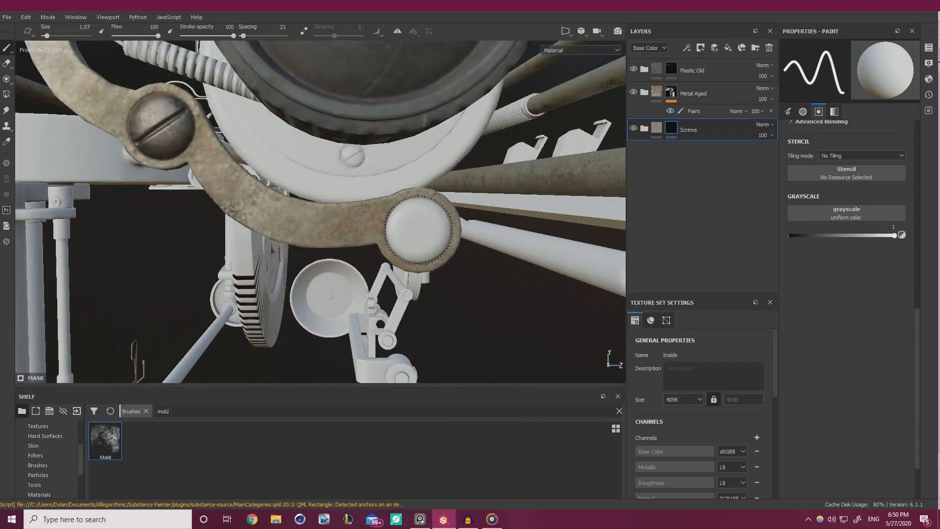
# Paint the small rivets on the collar at the lower rod's end into the Screws mask at brush sizes 0.39 and 0.27.
pyautogui.keyDown('alt'); pyautogui.moveTo(507, 212); pyautogui.dragTo(411, 173, button='right'); pyautogui.keyUp('alt')
pyautogui.keyDown('alt'); pyautogui.moveTo(411, 174); pyautogui.dragTo(411, 250); pyautogui.keyUp('alt')
pyautogui.keyDown('alt'); pyautogui.moveTo(132, 333); pyautogui.dragTo(237, 206, button='middle'); pyautogui.keyUp('alt')
pyautogui.scroll(3, 215, 235)
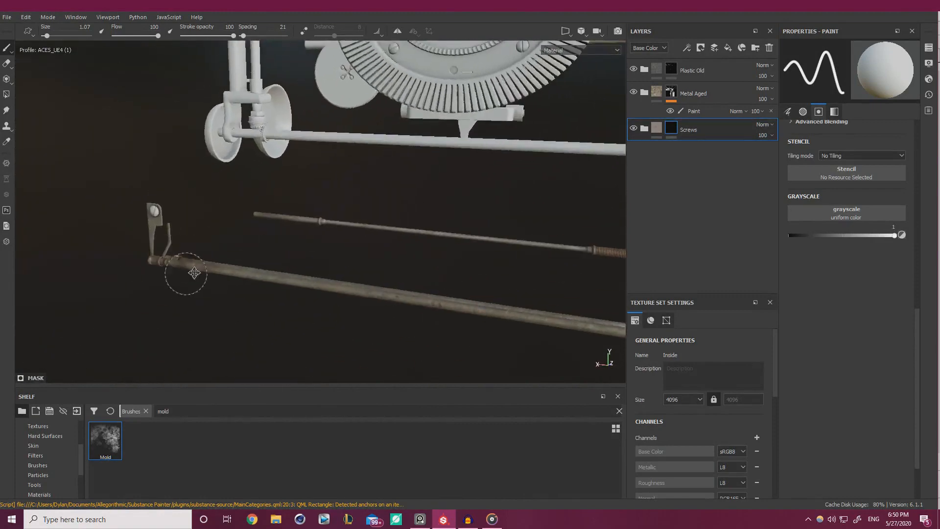
pyautogui.keyDown('alt'); pyautogui.moveTo(187, 274); pyautogui.dragTo(255, 252, button='middle'); pyautogui.keyUp('alt')
pyautogui.scroll(5, 255, 251)
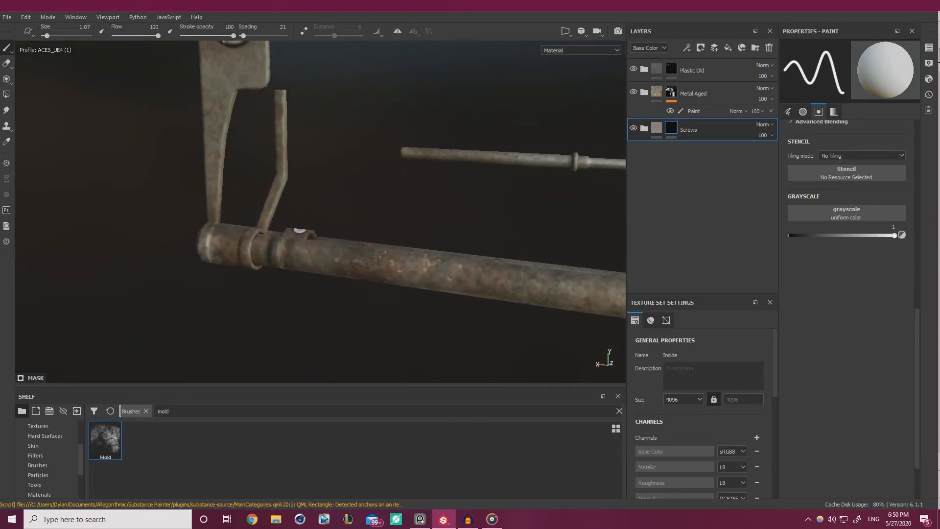
pyautogui.keyDown('alt'); pyautogui.moveTo(255, 251); pyautogui.dragTo(462, 317); pyautogui.keyUp('alt')
pyautogui.scroll(5, 326, 268)
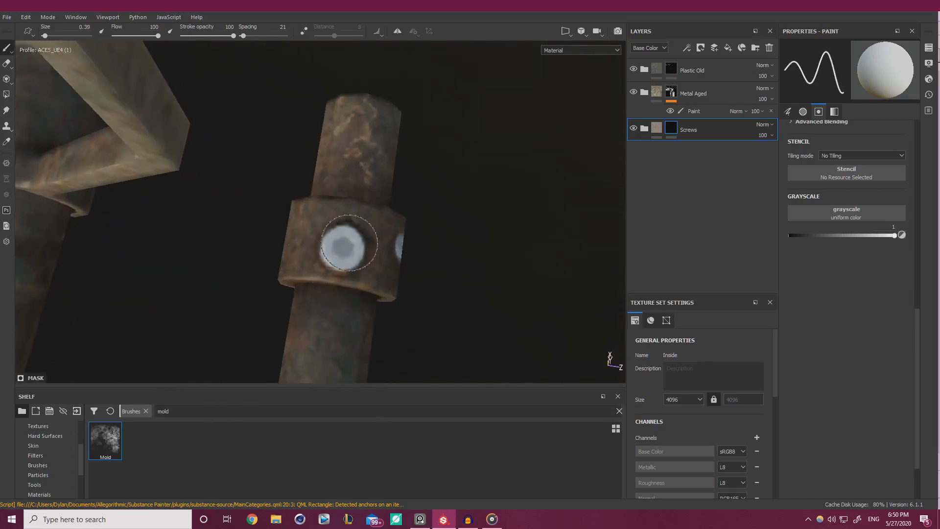
pyautogui.keyDown('alt'); pyautogui.moveTo(392, 266); pyautogui.dragTo(284, 260); pyautogui.keyUp('alt')
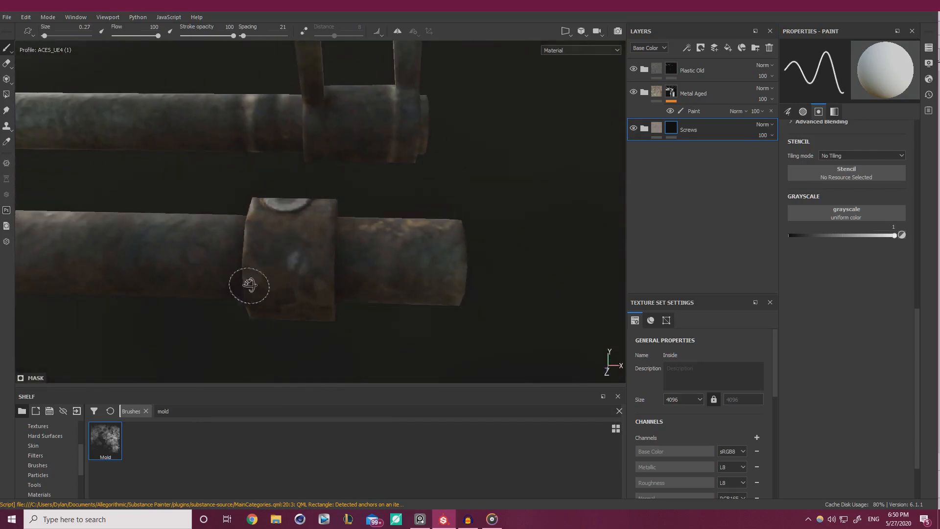
pyautogui.moveTo(247, 284)
pyautogui.keyDown('alt'); pyautogui.mouseDown()
pyautogui.moveTo(210, 368)
pyautogui.moveTo(348, 201)
pyautogui.moveTo(336, 216)
pyautogui.moveTo(354, 250)
pyautogui.moveTo(362, 235)
pyautogui.moveTo(342, 210)
pyautogui.mouseUp(); pyautogui.keyUp('alt')
# Paint the large slotted screw on the lower rod's end bracket into the Screws mask at brush size 1.09.
pyautogui.keyDown('alt'); pyautogui.moveTo(314, 229); pyautogui.dragTo(157, 243, button='right'); pyautogui.keyUp('alt')
pyautogui.keyDown('alt'); pyautogui.moveTo(157, 244); pyautogui.dragTo(486, 105); pyautogui.keyUp('alt')
pyautogui.keyDown('alt'); pyautogui.moveTo(486, 105); pyautogui.dragTo(275, 195, button='right'); pyautogui.keyUp('alt')
pyautogui.keyDown('alt'); pyautogui.moveTo(274, 196); pyautogui.dragTo(255, 223); pyautogui.keyUp('alt')
pyautogui.keyDown('alt'); pyautogui.moveTo(254, 223); pyautogui.dragTo(240, 269, button='right'); pyautogui.keyUp('alt')
pyautogui.keyDown('alt'); pyautogui.moveTo(239, 269); pyautogui.dragTo(339, 249, button='middle'); pyautogui.keyUp('alt')
pyautogui.keyDown('alt'); pyautogui.moveTo(339, 249); pyautogui.dragTo(397, 237, button='right'); pyautogui.keyUp('alt')
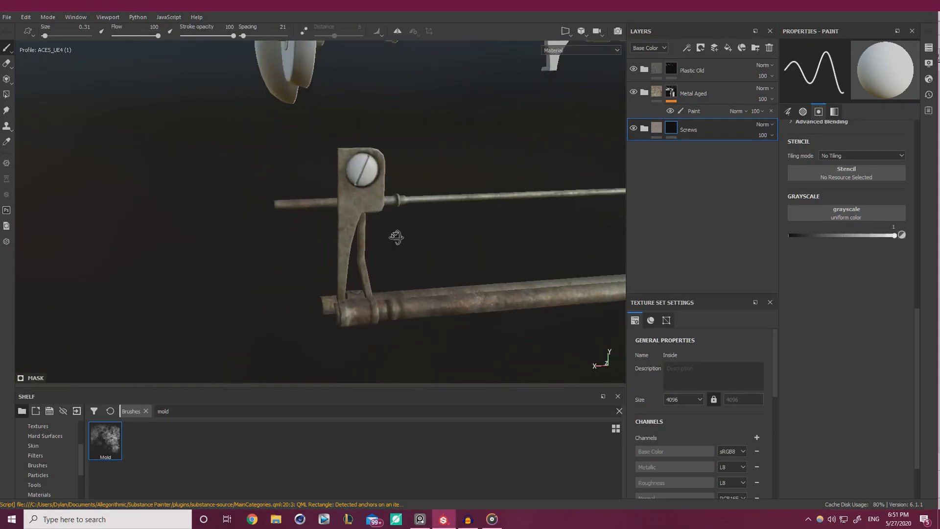
pyautogui.keyDown('alt'); pyautogui.moveTo(397, 237); pyautogui.dragTo(420, 199); pyautogui.keyUp('alt')
pyautogui.keyDown('alt'); pyautogui.moveTo(420, 200); pyautogui.dragTo(414, 221, button='right'); pyautogui.keyUp('alt')
pyautogui.keyDown('alt'); pyautogui.moveTo(347, 187); pyautogui.dragTo(343, 219, button='middle'); pyautogui.keyUp('alt')
pyautogui.moveTo(342, 219)
pyautogui.keyDown('alt'); pyautogui.mouseDown()
pyautogui.moveTo(326, 217)
pyautogui.moveTo(356, 200)
pyautogui.mouseUp(); pyautogui.keyUp('alt')
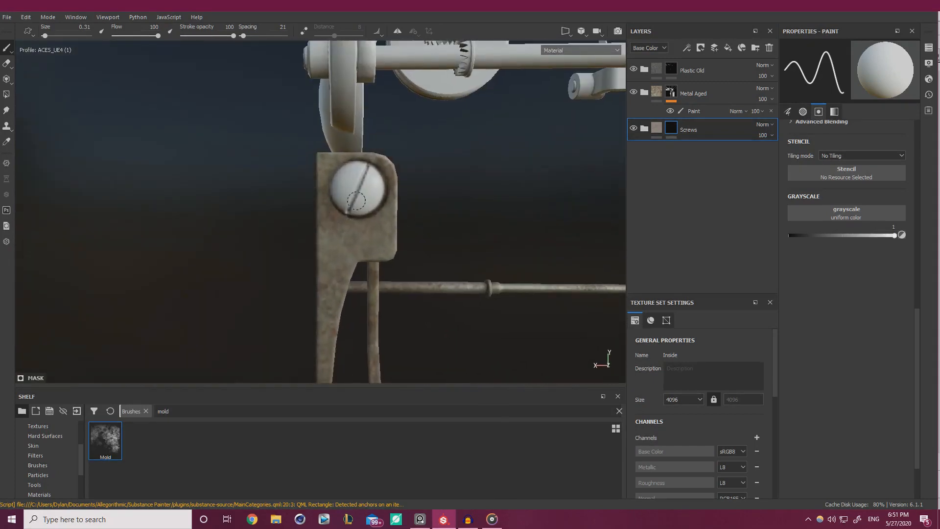
pyautogui.keyDown('ctrl'); pyautogui.moveTo(357, 192); pyautogui.dragTo(377, 193, button='right'); pyautogui.keyUp('ctrl')
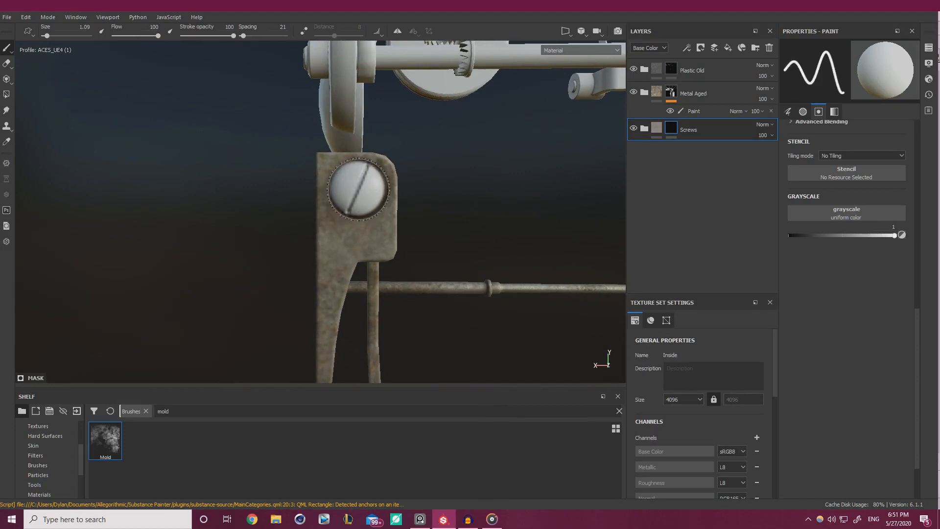
pyautogui.click(357, 189)
pyautogui.scroll(-8, 113, 189)
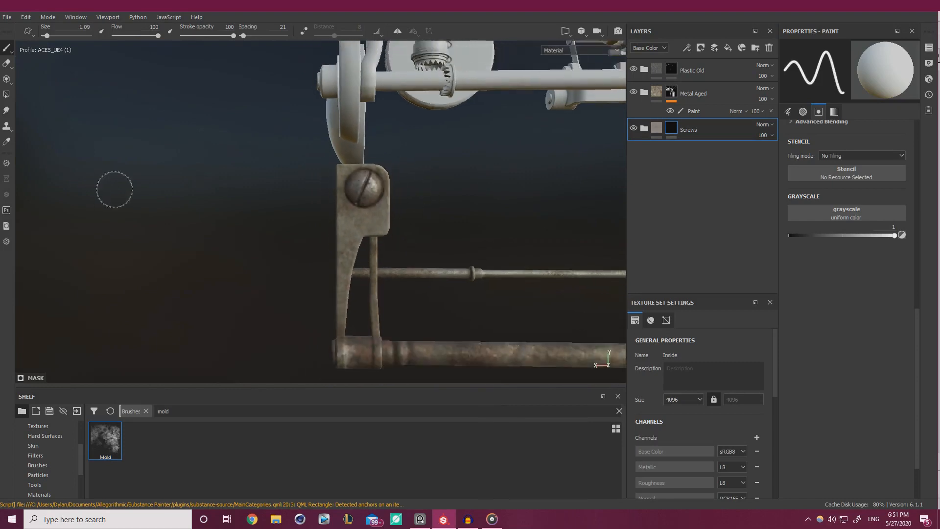
# Toggle the visibility of the AO Dirt layer inside the Screws group and select its mask's Mask Builder generator.
pyautogui.keyDown('alt'); pyautogui.moveTo(463, 173); pyautogui.dragTo(407, 196, button='middle'); pyautogui.keyUp('alt')
pyautogui.keyDown('alt'); pyautogui.moveTo(407, 196); pyautogui.dragTo(340, 190); pyautogui.keyUp('alt')
pyautogui.keyDown('alt'); pyautogui.moveTo(340, 190); pyautogui.dragTo(389, 244, button='middle'); pyautogui.keyUp('alt')
pyautogui.moveTo(389, 244)
pyautogui.keyDown('alt'); pyautogui.mouseDown()
pyautogui.moveTo(431, 220)
pyautogui.moveTo(391, 244)
pyautogui.moveTo(337, 245)
pyautogui.moveTo(345, 279)
pyautogui.mouseUp(); pyautogui.keyUp('alt')
pyautogui.scroll(4, 390, 245)
pyautogui.scroll(4, 336, 245)
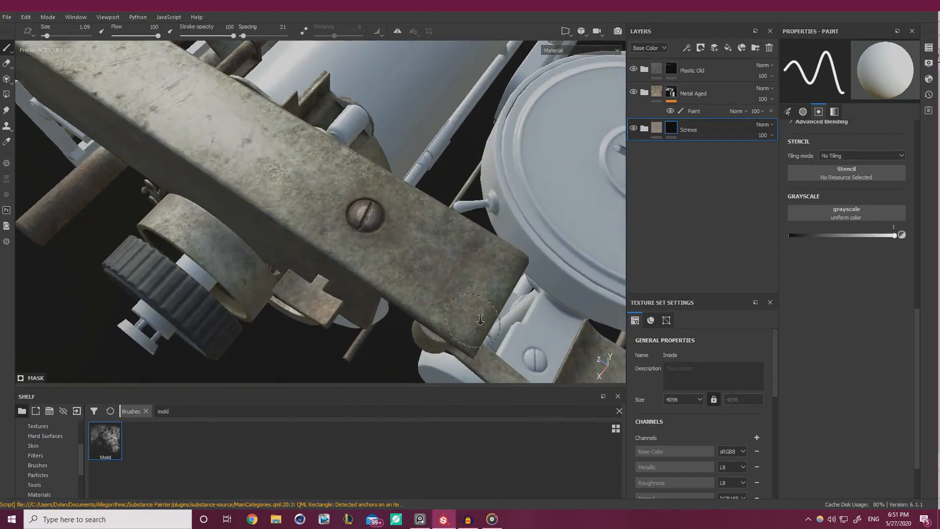
pyautogui.click(644, 130)
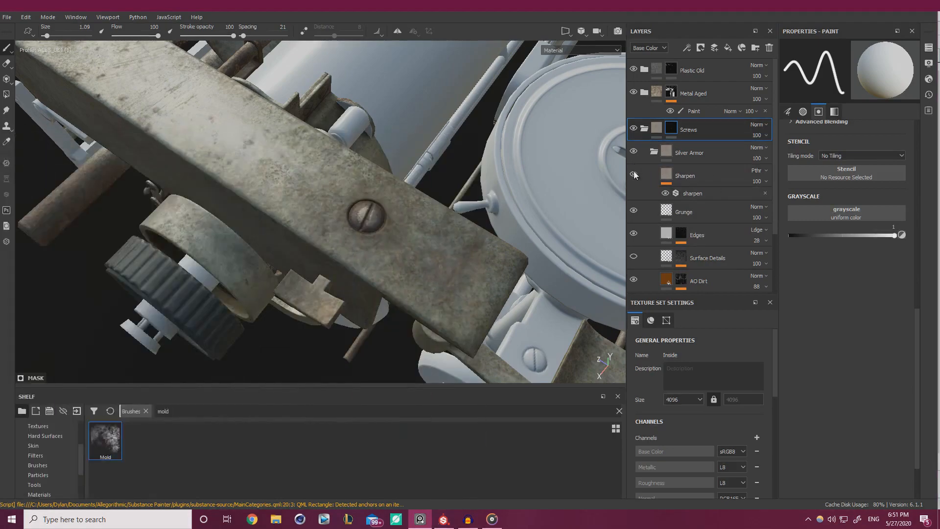
pyautogui.scroll(-3, 650, 239)
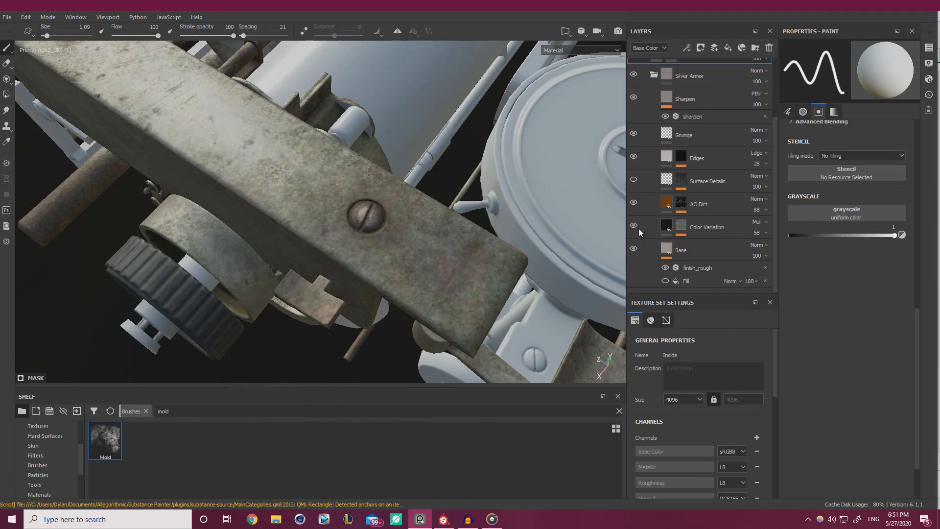
pyautogui.click(634, 204)
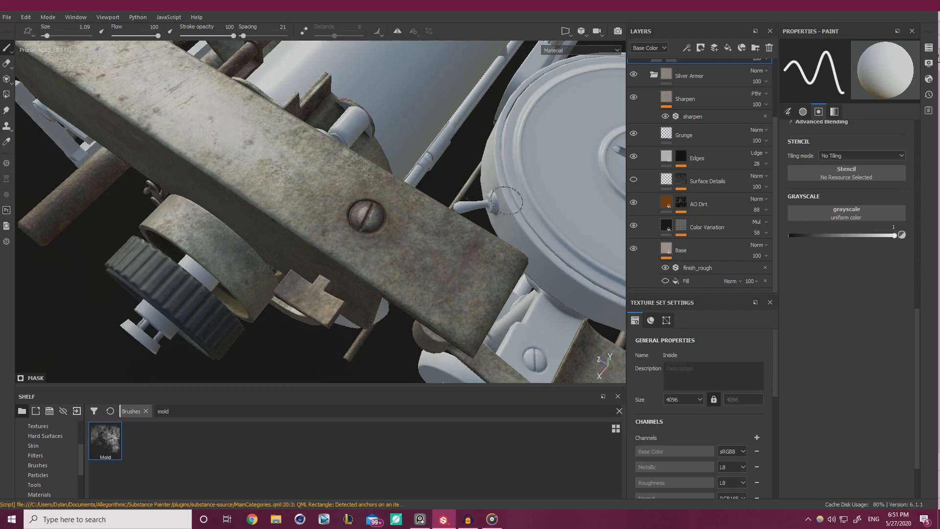
pyautogui.click(682, 203)
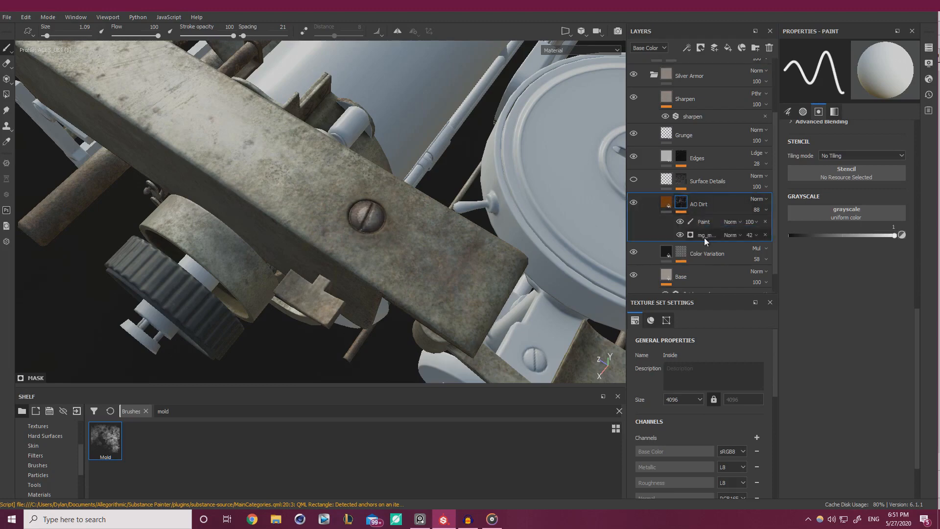
pyautogui.click(703, 236)
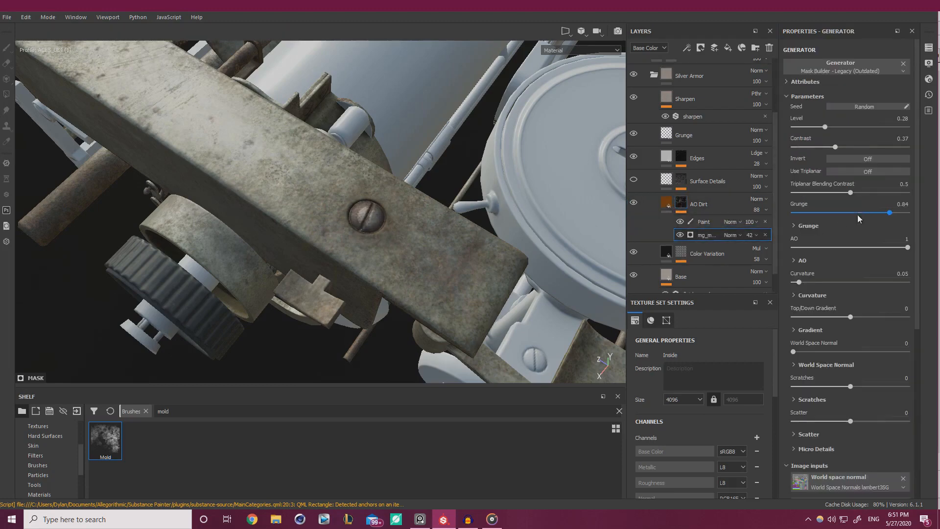
# Set the AO Dirt generator to Level 0.46, Contrast 0.05, Grunge 0.52, AO 0.91 and Curvature 0.13.
pyautogui.click(810, 147)
pyautogui.click(846, 213)
pyautogui.click(815, 213)
pyautogui.click(802, 213)
pyautogui.click(853, 211)
pyautogui.click(860, 248)
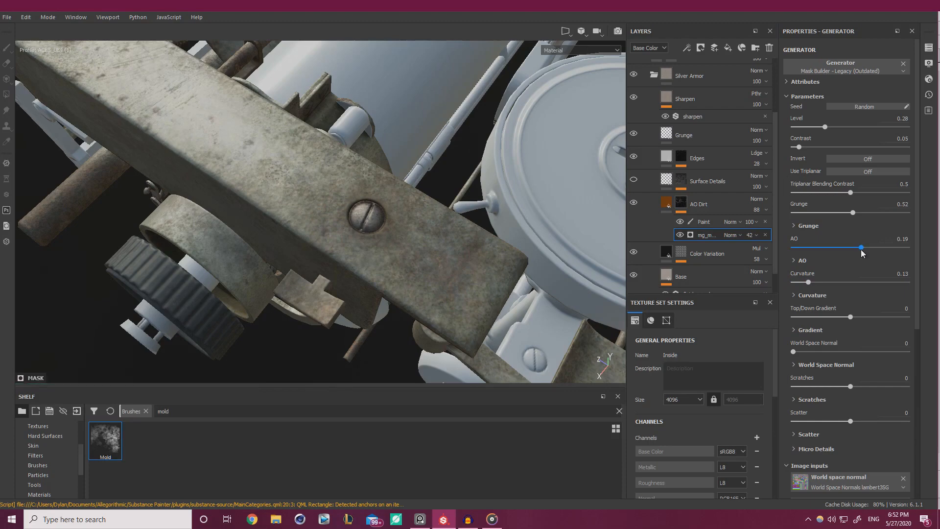
pyautogui.click(902, 248)
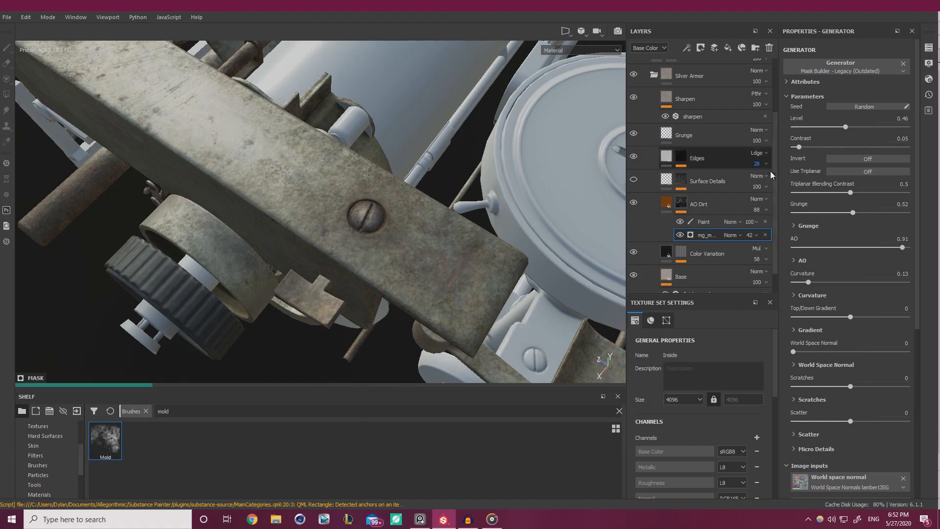
# Examine the dirt on the screws of the carriage side plates and the curved lever from several angles.
pyautogui.scroll(-2, 377, 218)
pyautogui.keyDown('alt'); pyautogui.moveTo(372, 221); pyautogui.dragTo(358, 261); pyautogui.keyUp('alt')
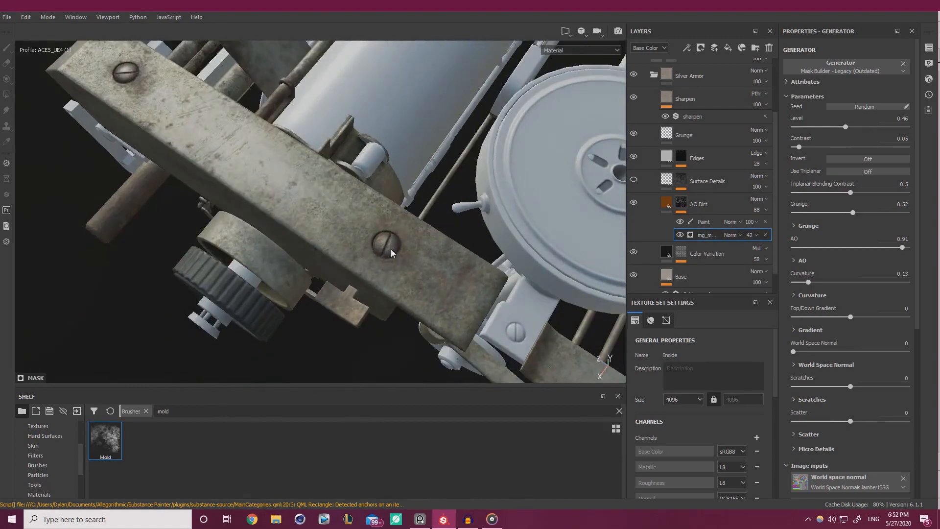
pyautogui.scroll(-4, 377, 238)
pyautogui.scroll(2, 260, 202)
pyautogui.keyDown('alt'); pyautogui.moveTo(489, 367); pyautogui.dragTo(407, 289, button='middle'); pyautogui.keyUp('alt')
pyautogui.scroll(3, 407, 290)
pyautogui.keyDown('alt'); pyautogui.moveTo(407, 289); pyautogui.dragTo(264, 250); pyautogui.keyUp('alt')
pyautogui.keyDown('alt'); pyautogui.moveTo(264, 251); pyautogui.dragTo(122, 269, button='middle'); pyautogui.keyUp('alt')
pyautogui.keyDown('alt'); pyautogui.moveTo(587, 191); pyautogui.dragTo(63, 234, button='middle'); pyautogui.keyUp('alt')
pyautogui.scroll(2, 359, 176)
pyautogui.keyDown('alt'); pyautogui.moveTo(359, 176); pyautogui.dragTo(363, 337, button='middle'); pyautogui.keyUp('alt')
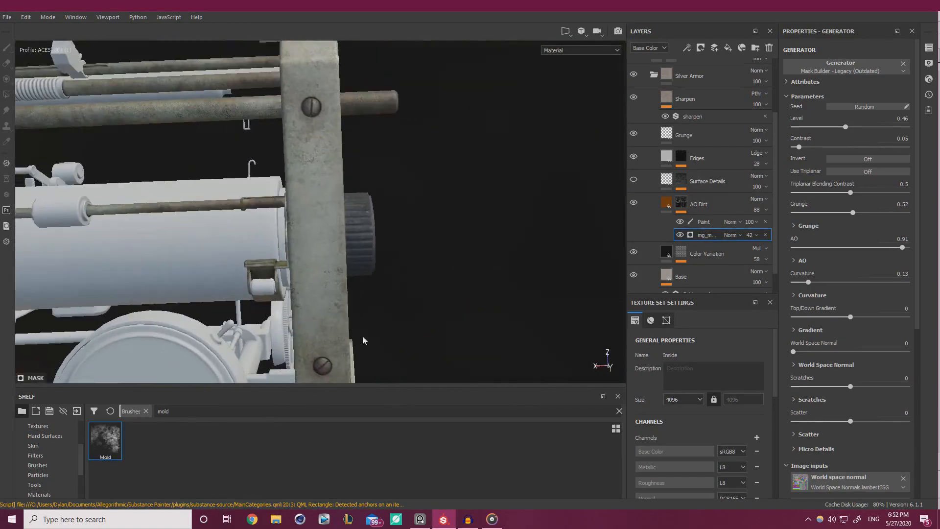
pyautogui.keyDown('alt'); pyautogui.moveTo(356, 284); pyautogui.dragTo(489, 235); pyautogui.keyUp('alt')
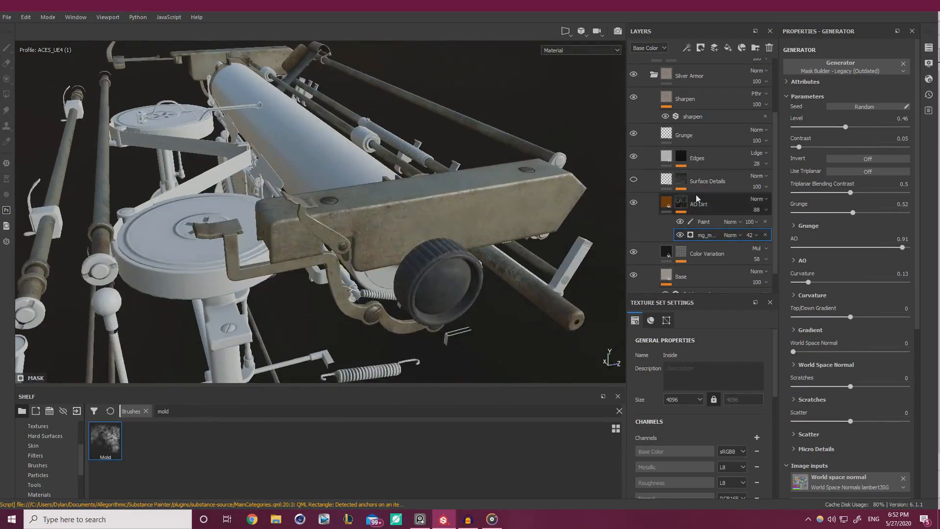
pyautogui.keyDown('alt'); pyautogui.moveTo(365, 245); pyautogui.dragTo(381, 201); pyautogui.keyUp('alt')
pyautogui.keyDown('alt'); pyautogui.moveTo(514, 367); pyautogui.dragTo(527, 304, button='middle'); pyautogui.keyUp('alt')
pyautogui.scroll(4, 527, 303)
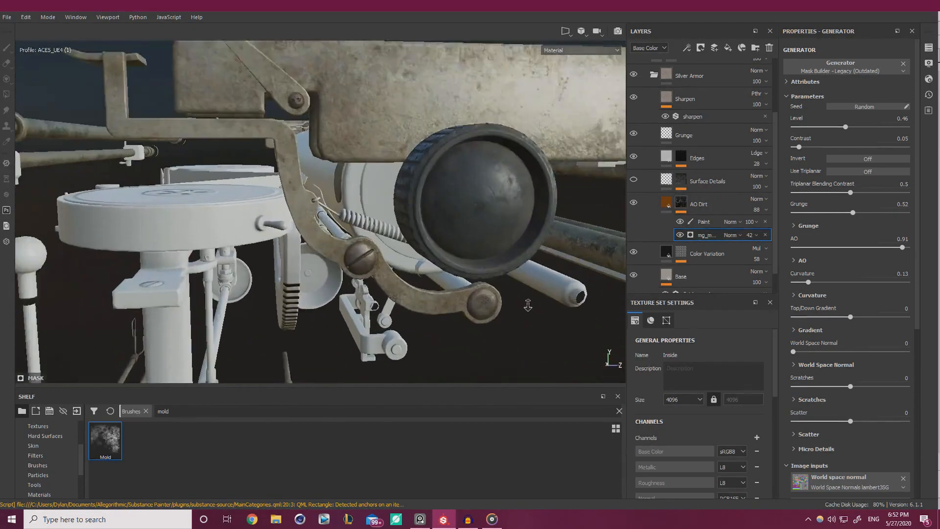
pyautogui.keyDown('alt'); pyautogui.moveTo(451, 275); pyautogui.dragTo(419, 243, button='middle'); pyautogui.keyUp('alt')
pyautogui.keyDown('alt'); pyautogui.moveTo(419, 243); pyautogui.dragTo(532, 292, button='right'); pyautogui.keyUp('alt')
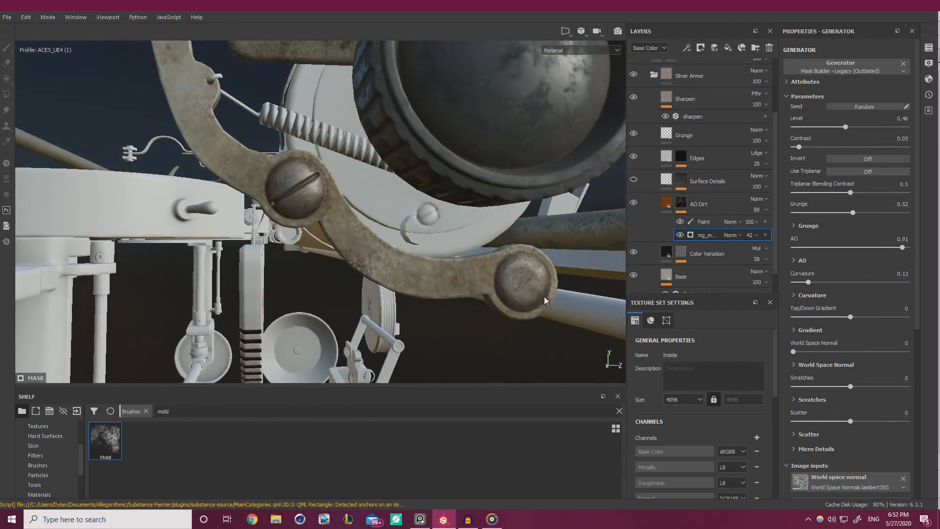
pyautogui.keyDown('alt'); pyautogui.moveTo(402, 252); pyautogui.dragTo(465, 277); pyautogui.keyUp('alt')
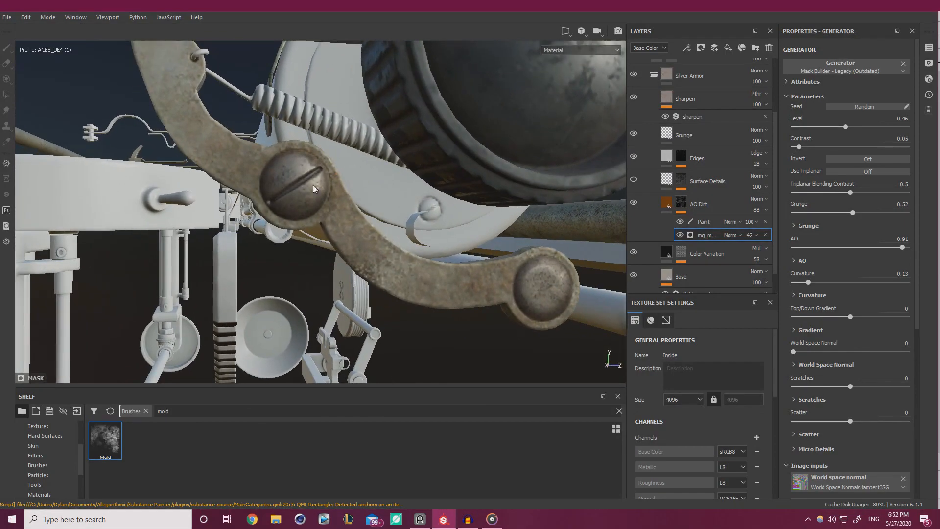
# Paint rusty dirt on the curved lever's slotted screw in AO Dirt's Paint effect, using the Mold brush at size 0.64 and grayscale 0.5318.
pyautogui.click(676, 222)
pyautogui.click(105, 440)
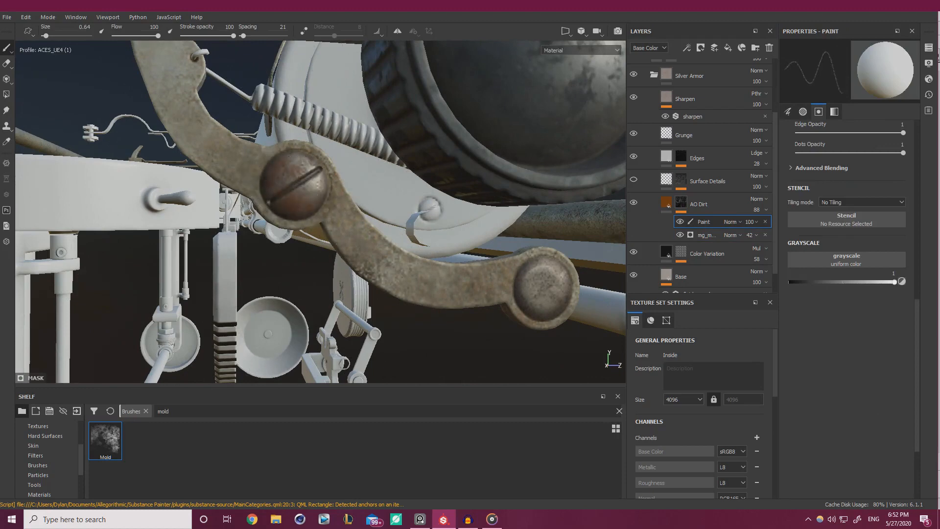
pyautogui.keyDown('alt'); pyautogui.moveTo(295, 184); pyautogui.dragTo(319, 193); pyautogui.keyUp('alt')
pyautogui.moveTo(859, 282); pyautogui.dragTo(845, 282)
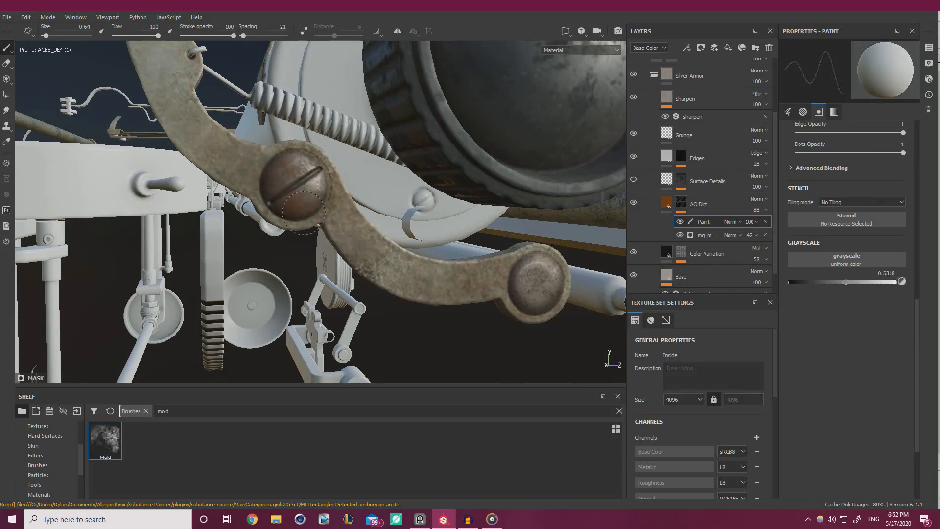
pyautogui.keyDown('alt'); pyautogui.moveTo(277, 203); pyautogui.dragTo(200, 180); pyautogui.keyUp('alt')
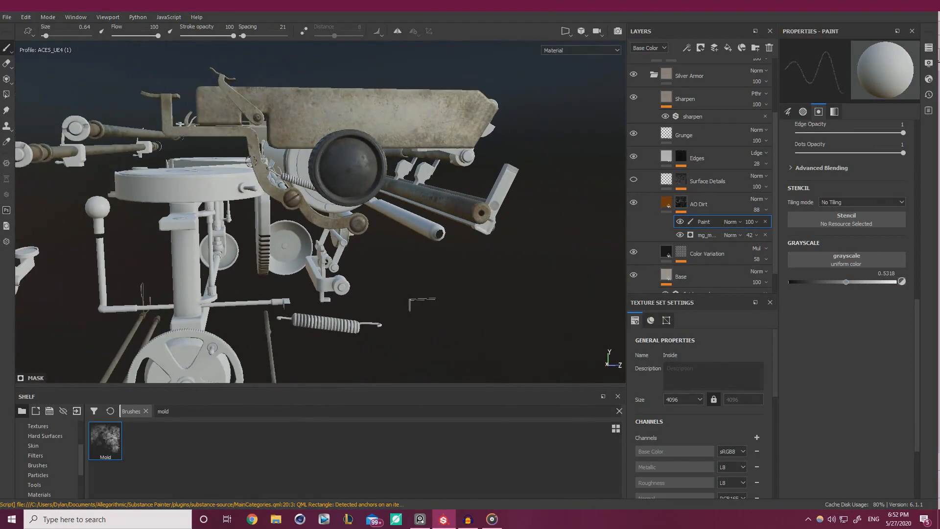
# Examine the typewriter's knobs, wheels, rods and carriage from all sides for the material coverage.
pyautogui.keyDown('alt'); pyautogui.moveTo(249, 161); pyautogui.dragTo(333, 161, button='right'); pyautogui.keyUp('alt')
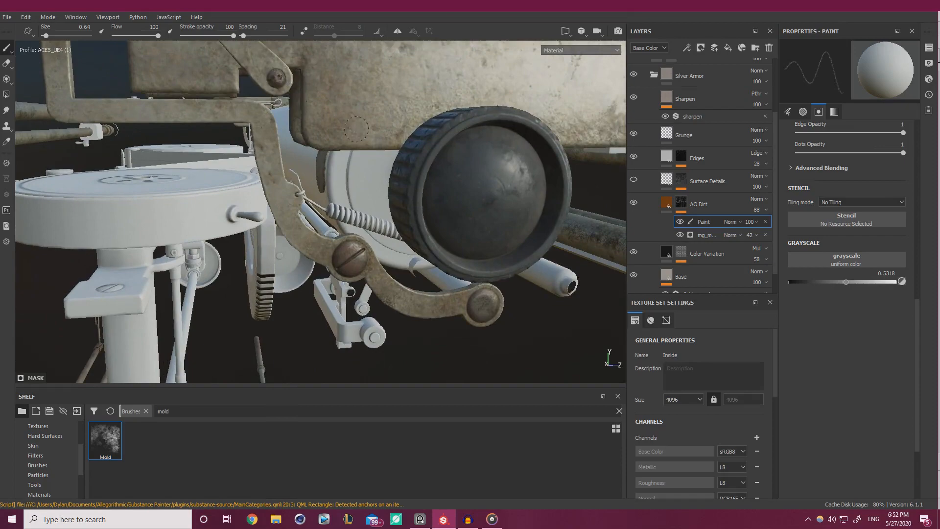
pyautogui.keyDown('alt'); pyautogui.moveTo(357, 129); pyautogui.dragTo(254, 147, button='right'); pyautogui.keyUp('alt')
pyautogui.keyDown('alt'); pyautogui.moveTo(146, 162); pyautogui.dragTo(232, 180); pyautogui.keyUp('alt')
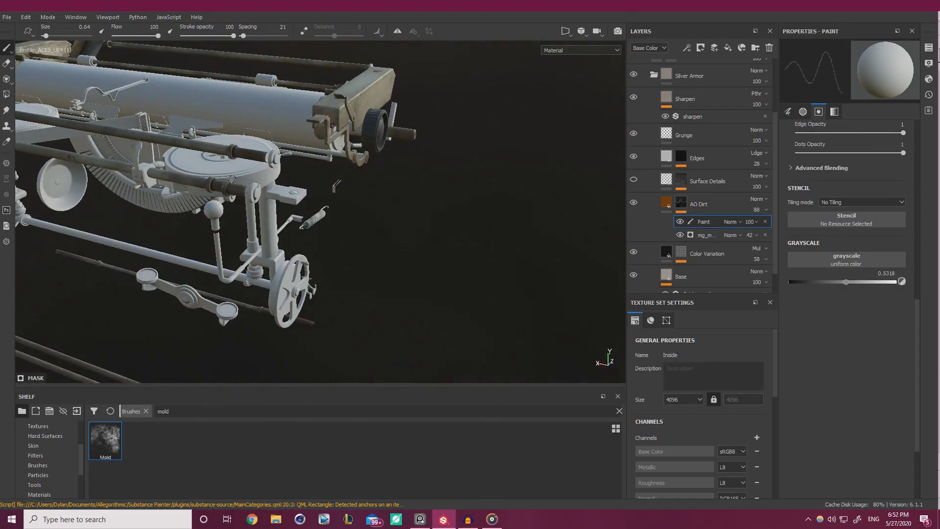
pyautogui.keyDown('alt'); pyautogui.moveTo(336, 185); pyautogui.dragTo(223, 289); pyautogui.keyUp('alt')
pyautogui.keyDown('alt'); pyautogui.moveTo(223, 289); pyautogui.dragTo(457, 257, button='middle'); pyautogui.keyUp('alt')
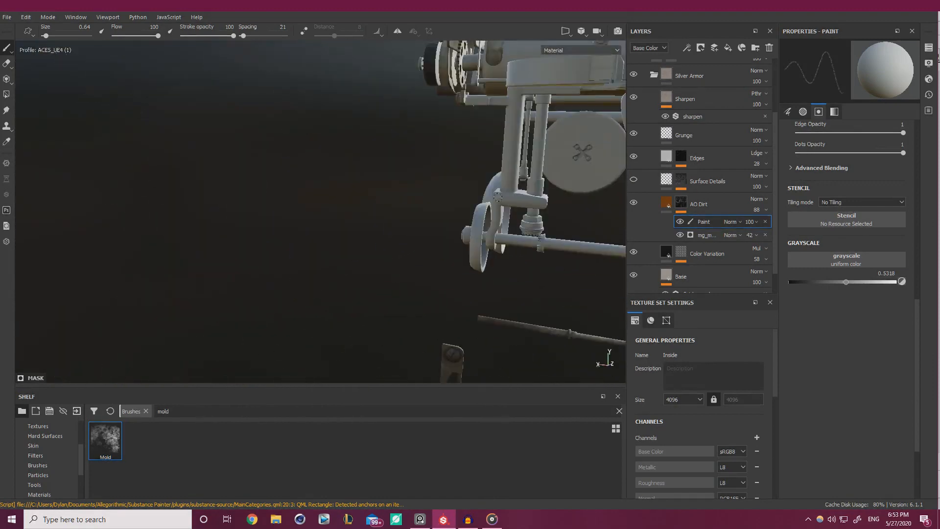
pyautogui.keyDown('alt'); pyautogui.moveTo(457, 257); pyautogui.dragTo(499, 214, button='right'); pyautogui.keyUp('alt')
pyautogui.keyDown('alt'); pyautogui.moveTo(498, 213); pyautogui.dragTo(443, 220); pyautogui.keyUp('alt')
pyautogui.keyDown('alt'); pyautogui.moveTo(443, 220); pyautogui.dragTo(465, 298, button='middle'); pyautogui.keyUp('alt')
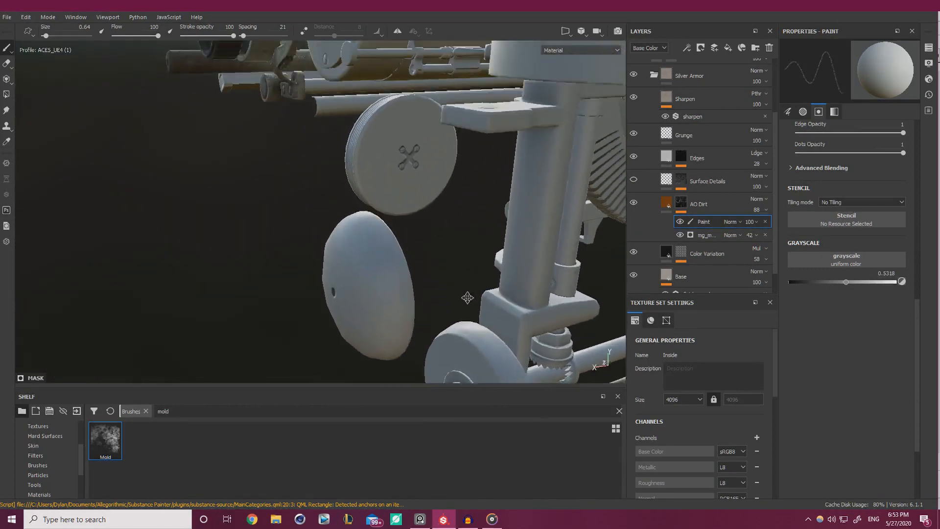
pyautogui.keyDown('alt'); pyautogui.moveTo(431, 164); pyautogui.dragTo(434, 221, button='middle'); pyautogui.keyUp('alt')
pyautogui.keyDown('alt'); pyautogui.moveTo(434, 220); pyautogui.dragTo(416, 314); pyautogui.keyUp('alt')
pyautogui.keyDown('alt'); pyautogui.moveTo(132, 231); pyautogui.dragTo(294, 162); pyautogui.keyUp('alt')
pyautogui.keyDown('alt'); pyautogui.moveTo(294, 161); pyautogui.dragTo(255, 161, button='right'); pyautogui.keyUp('alt')
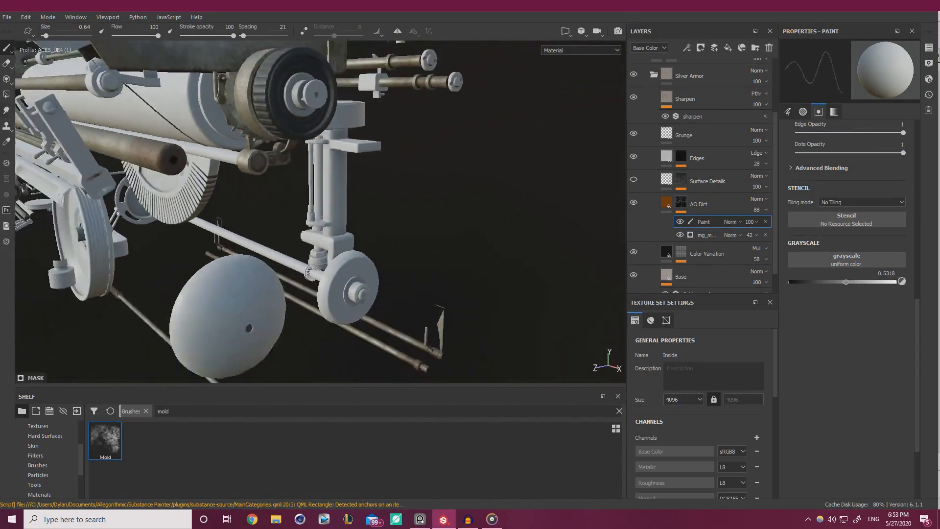
pyautogui.keyDown('alt'); pyautogui.moveTo(255, 162); pyautogui.dragTo(407, 191); pyautogui.keyUp('alt')
pyautogui.keyDown('alt'); pyautogui.moveTo(406, 191); pyautogui.dragTo(377, 211, button='right'); pyautogui.keyUp('alt')
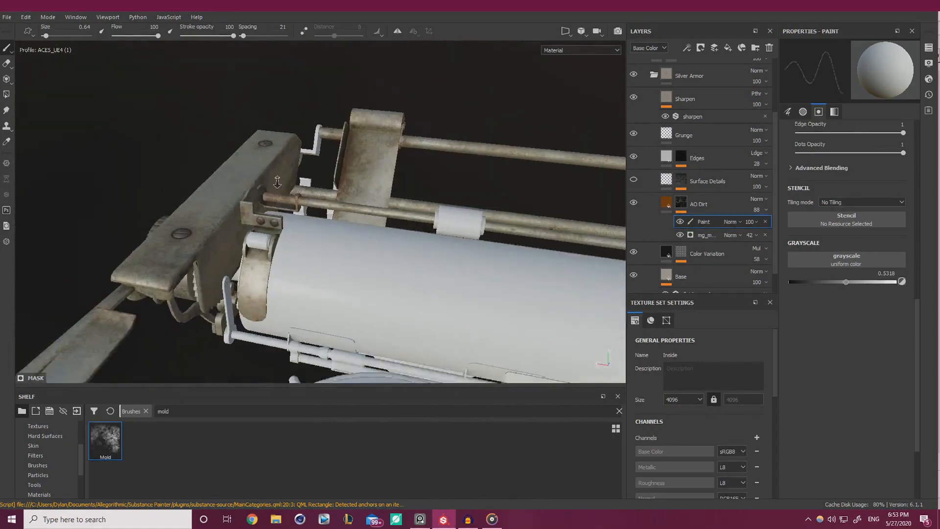
pyautogui.keyDown('alt'); pyautogui.moveTo(377, 210); pyautogui.dragTo(392, 243); pyautogui.keyUp('alt')
pyautogui.click(470, 518)
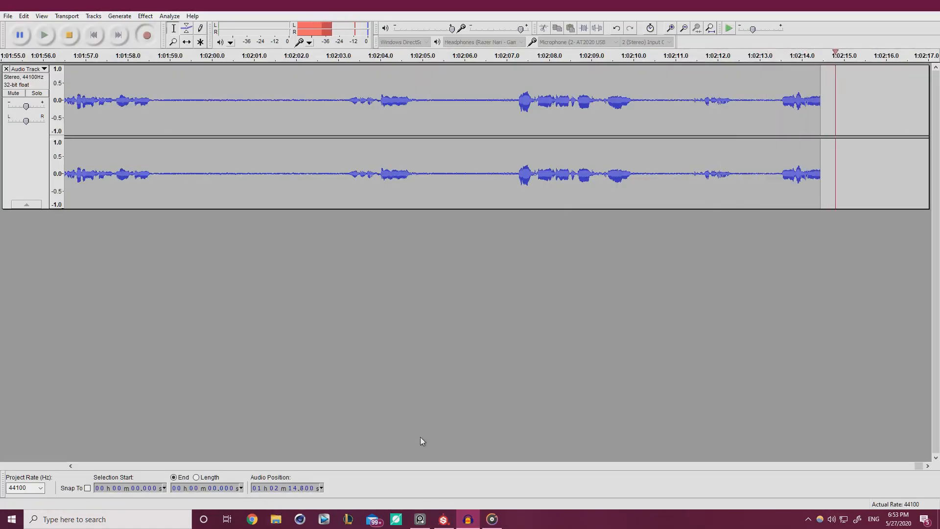
pyautogui.click(472, 519)
# View the whole inner mechanism and collapse the Screws layer group.
pyautogui.keyDown('alt'); pyautogui.moveTo(397, 237); pyautogui.dragTo(142, 201, button='right'); pyautogui.keyUp('alt')
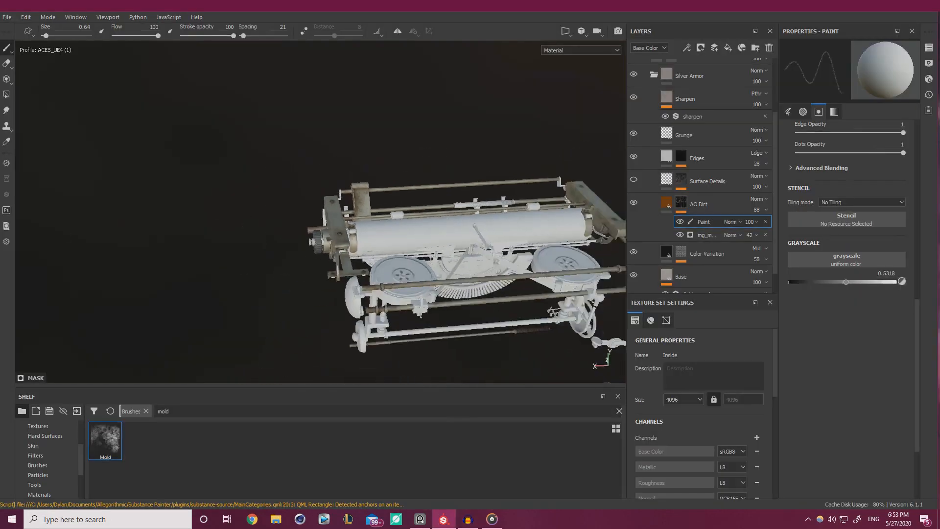
pyautogui.keyDown('alt'); pyautogui.moveTo(264, 205); pyautogui.dragTo(376, 204); pyautogui.keyUp('alt')
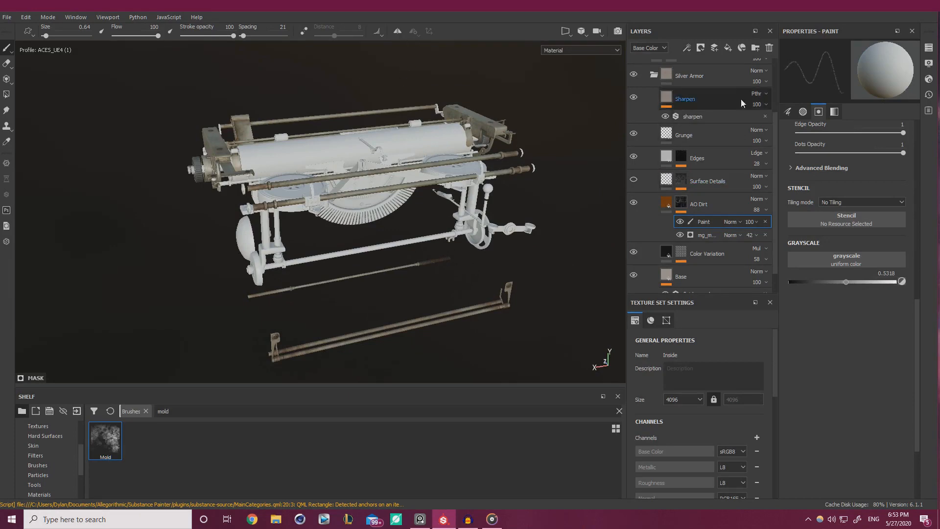
pyautogui.scroll(3, 718, 205)
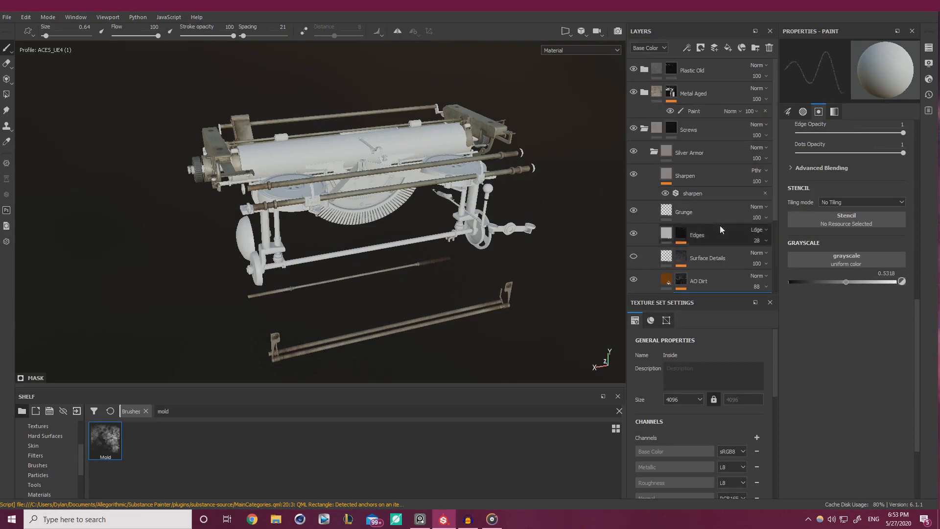
pyautogui.click(643, 128)
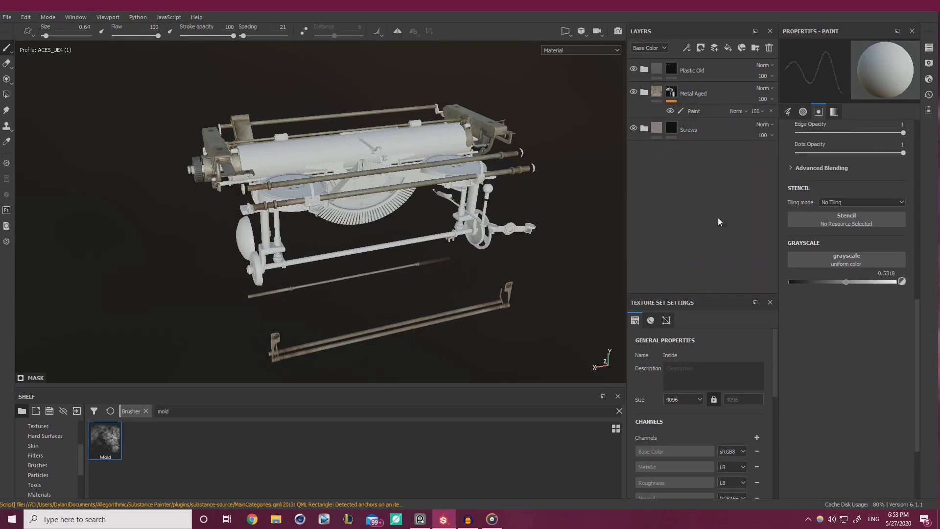